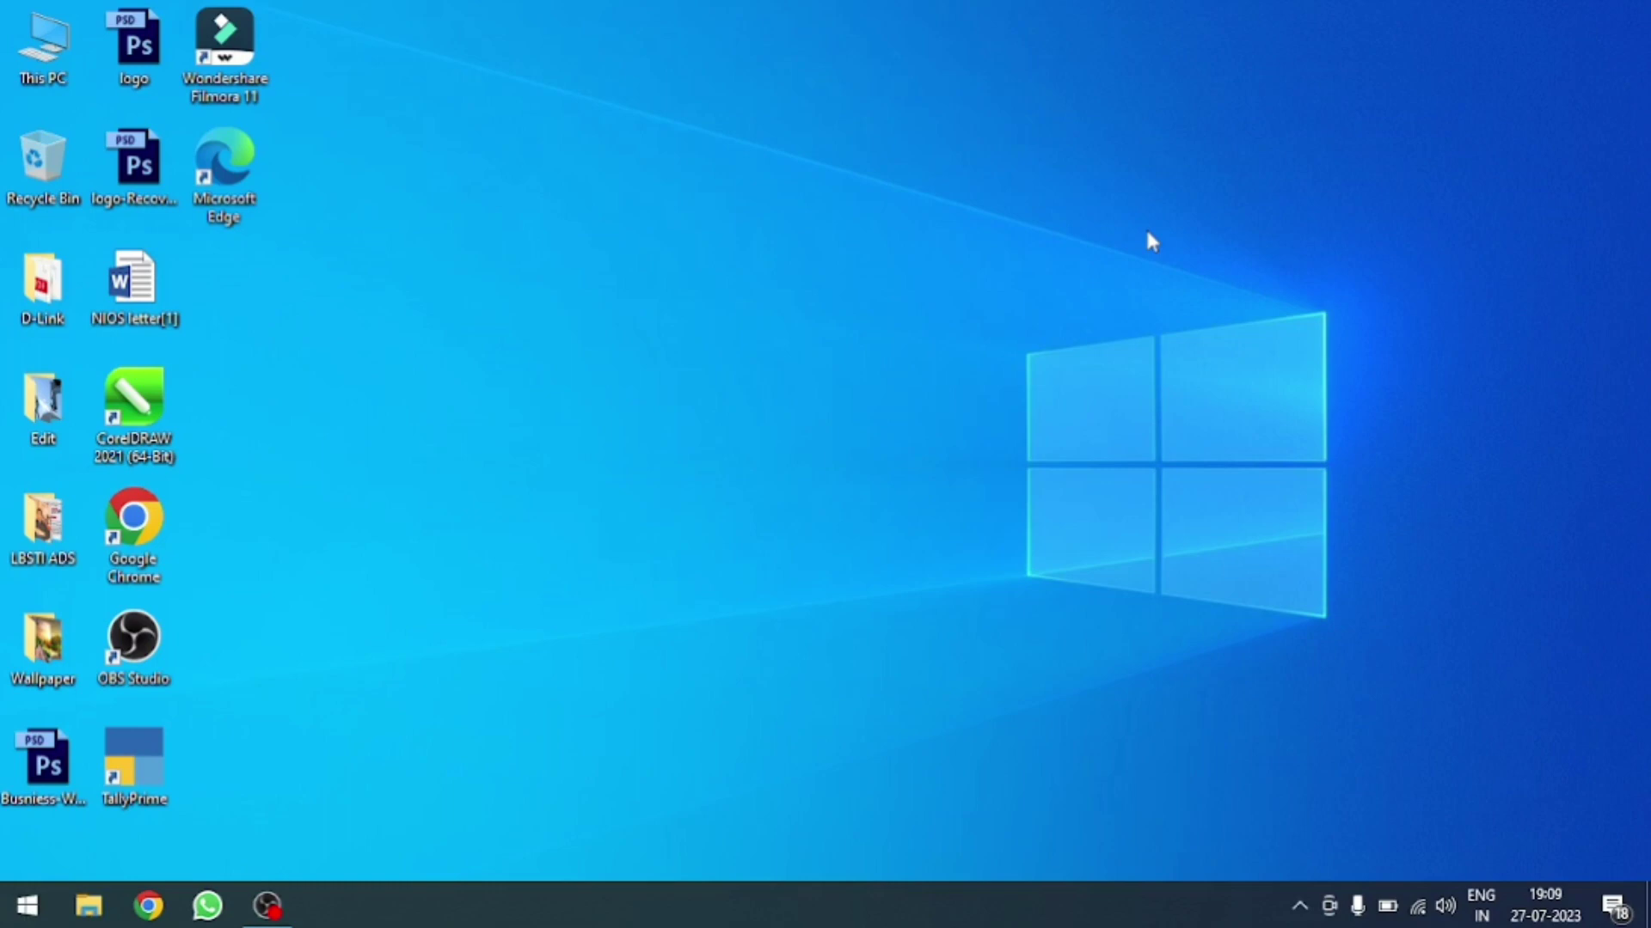
- Refresh the desktop, then begin typing the program name into the Run box
{"action": "right_click", "coordinate": [1015, 347]}
{"action": "left_click", "coordinate": [1034, 352]}
{"action": "key", "text": "super+r"}
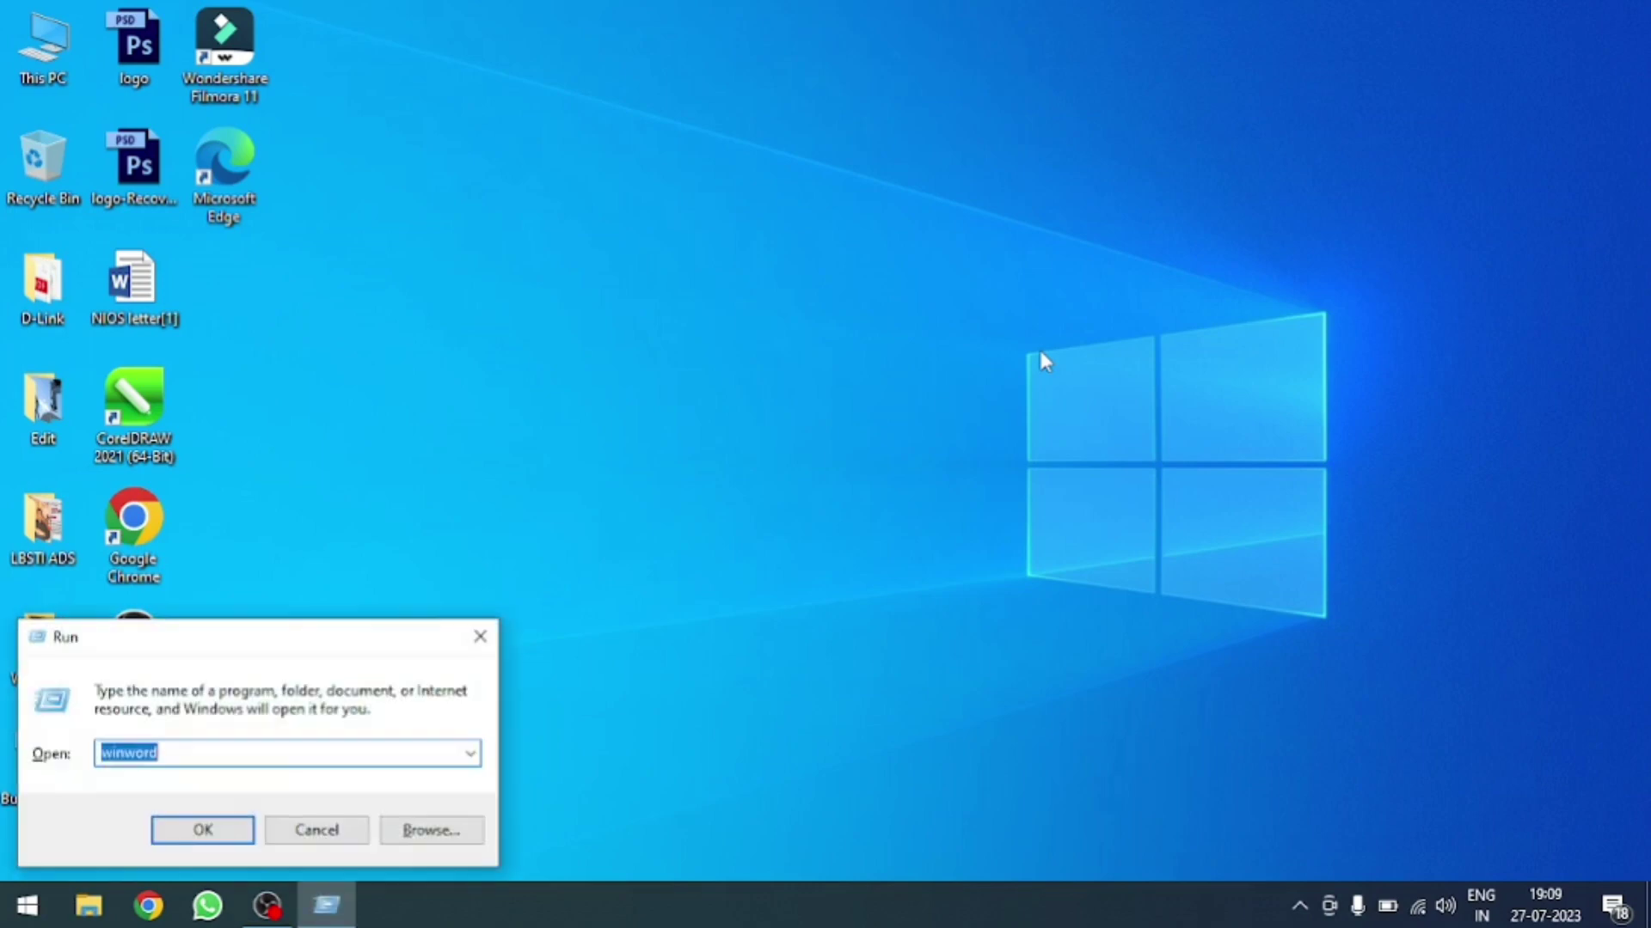
{"action": "type", "text": "wor"}
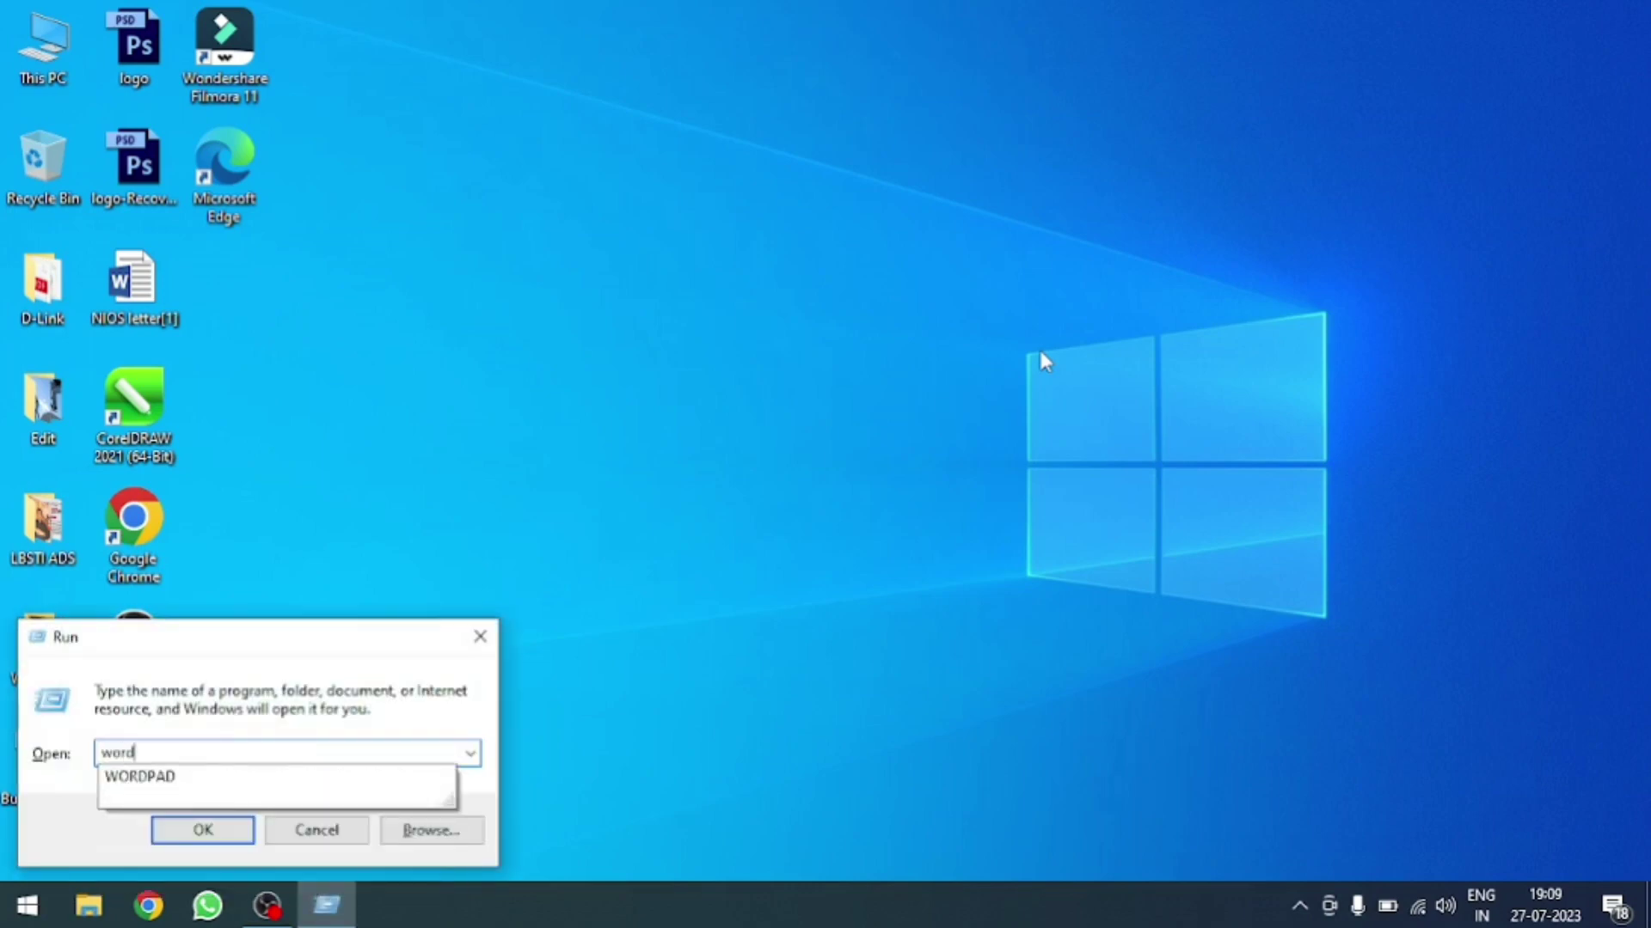
{"action": "type", "text": "d"}
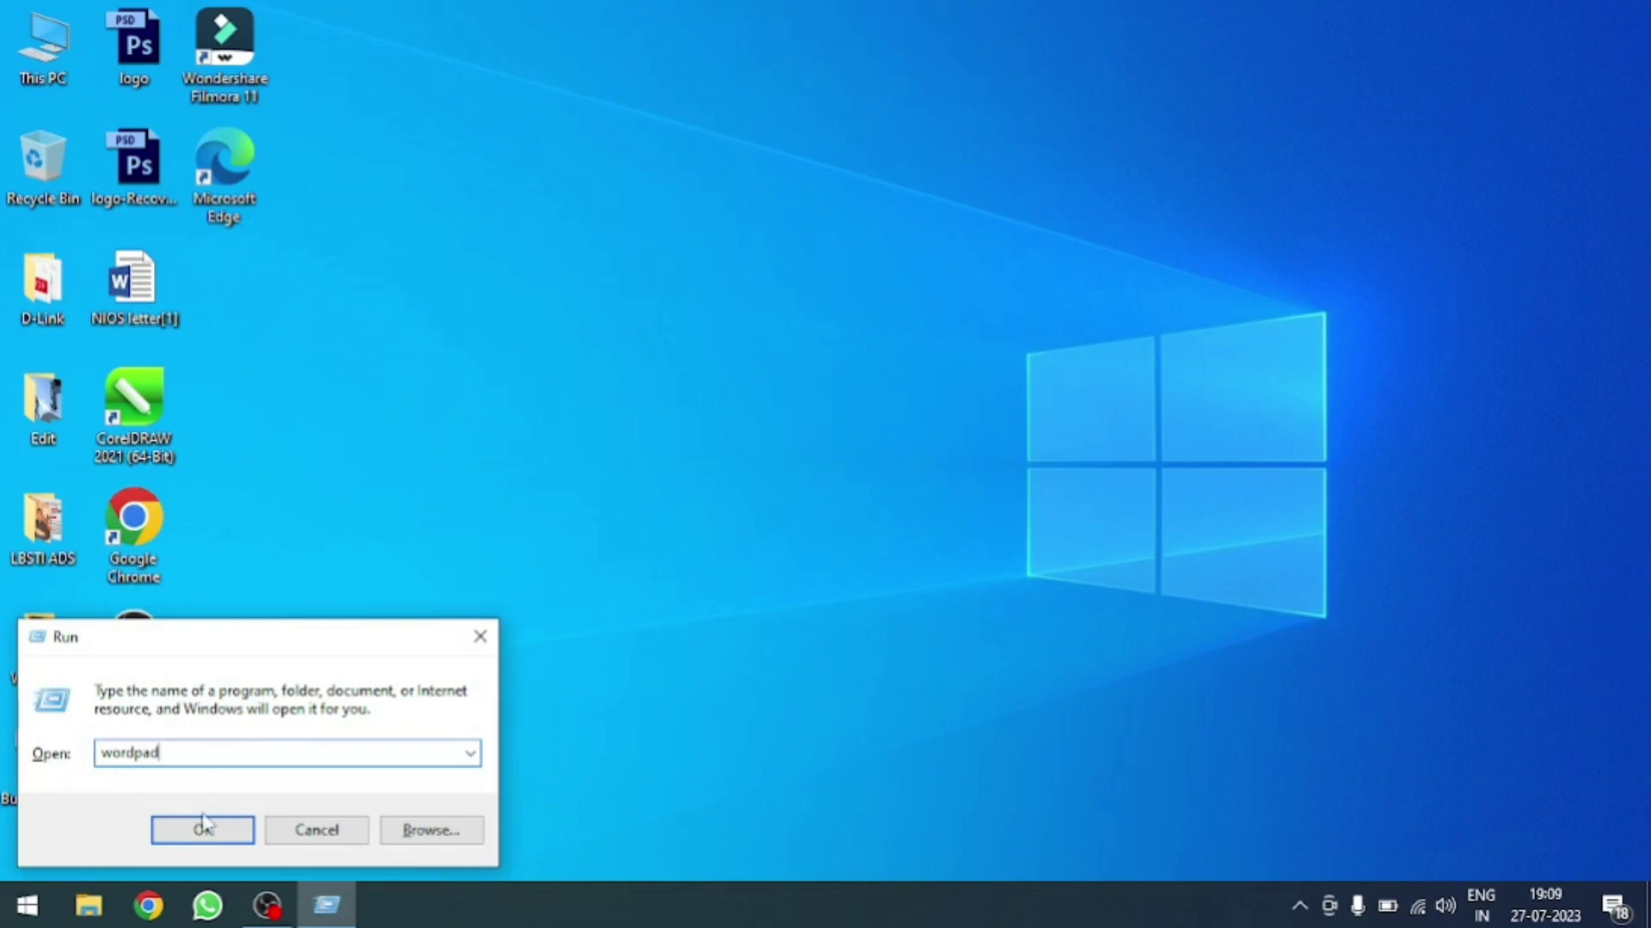
- Launch WordPad and zoom the blank page in to 130%
{"action": "left_click", "coordinate": [207, 828]}
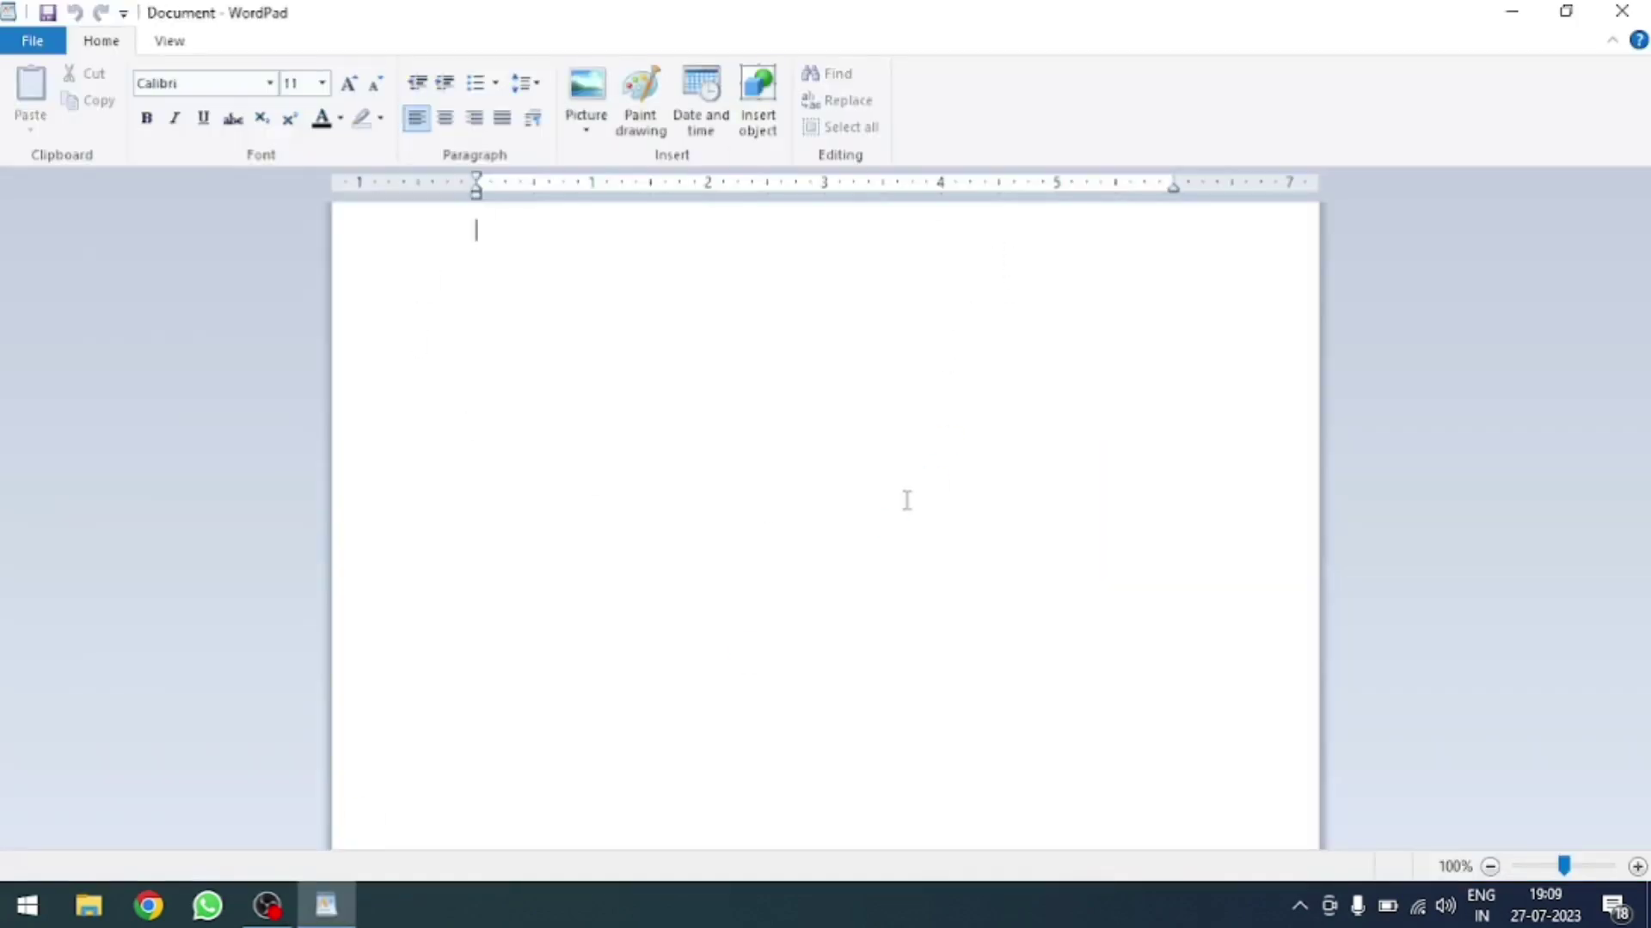
{"action": "left_click", "coordinate": [1637, 867]}
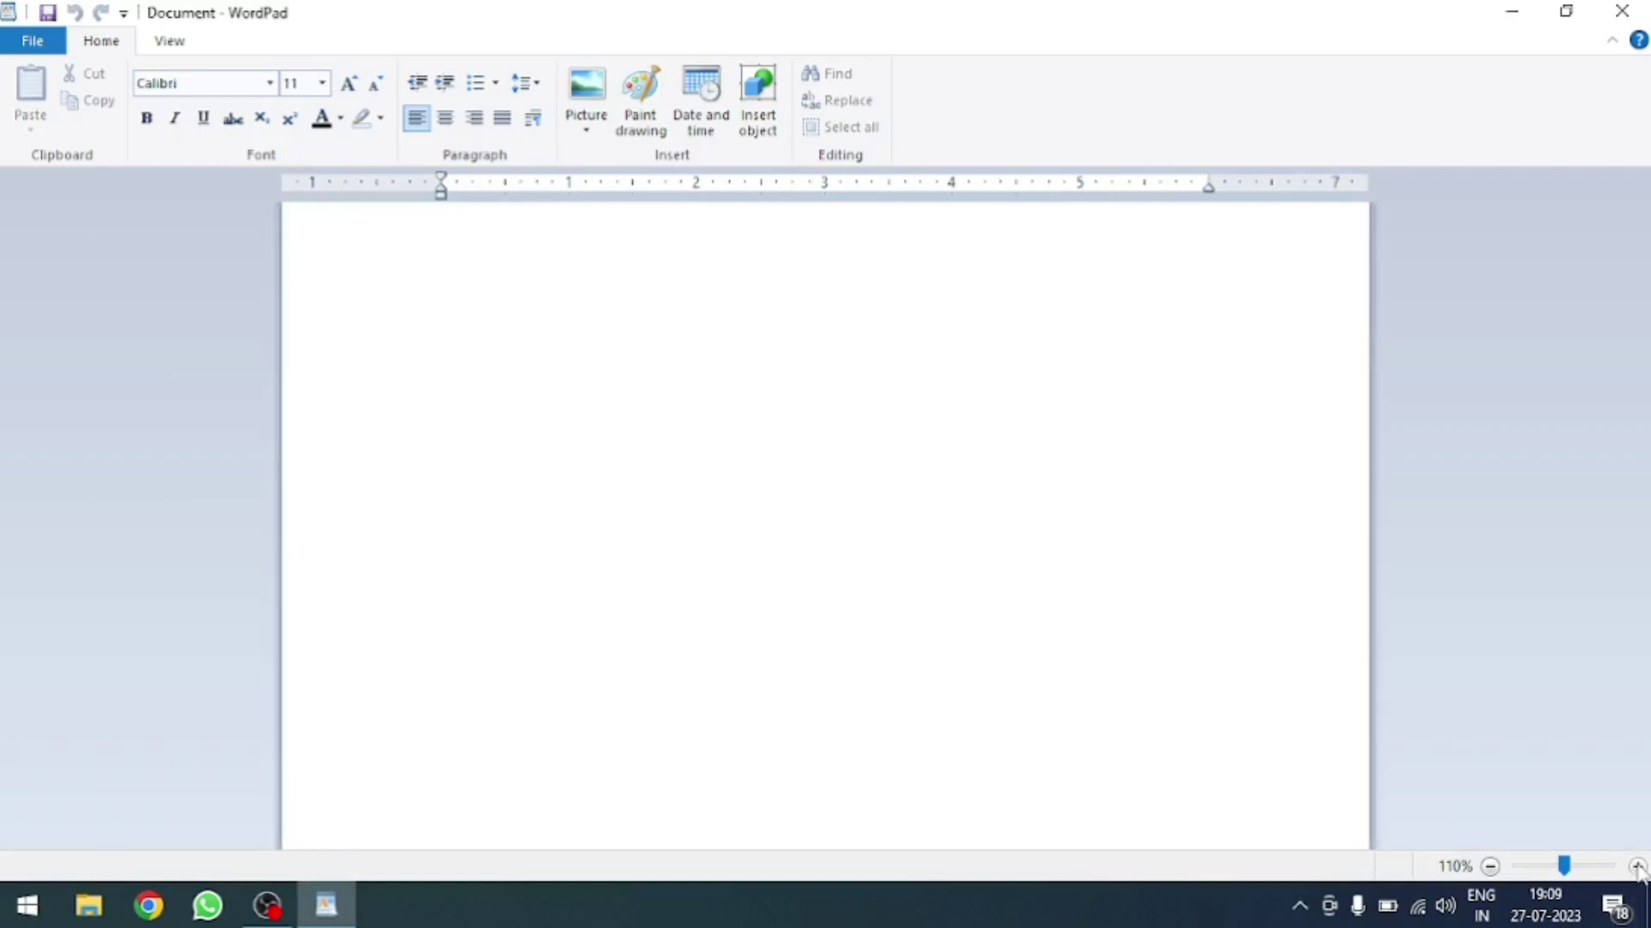
{"action": "left_click", "coordinate": [1637, 866]}
{"action": "left_click", "coordinate": [1637, 866]}
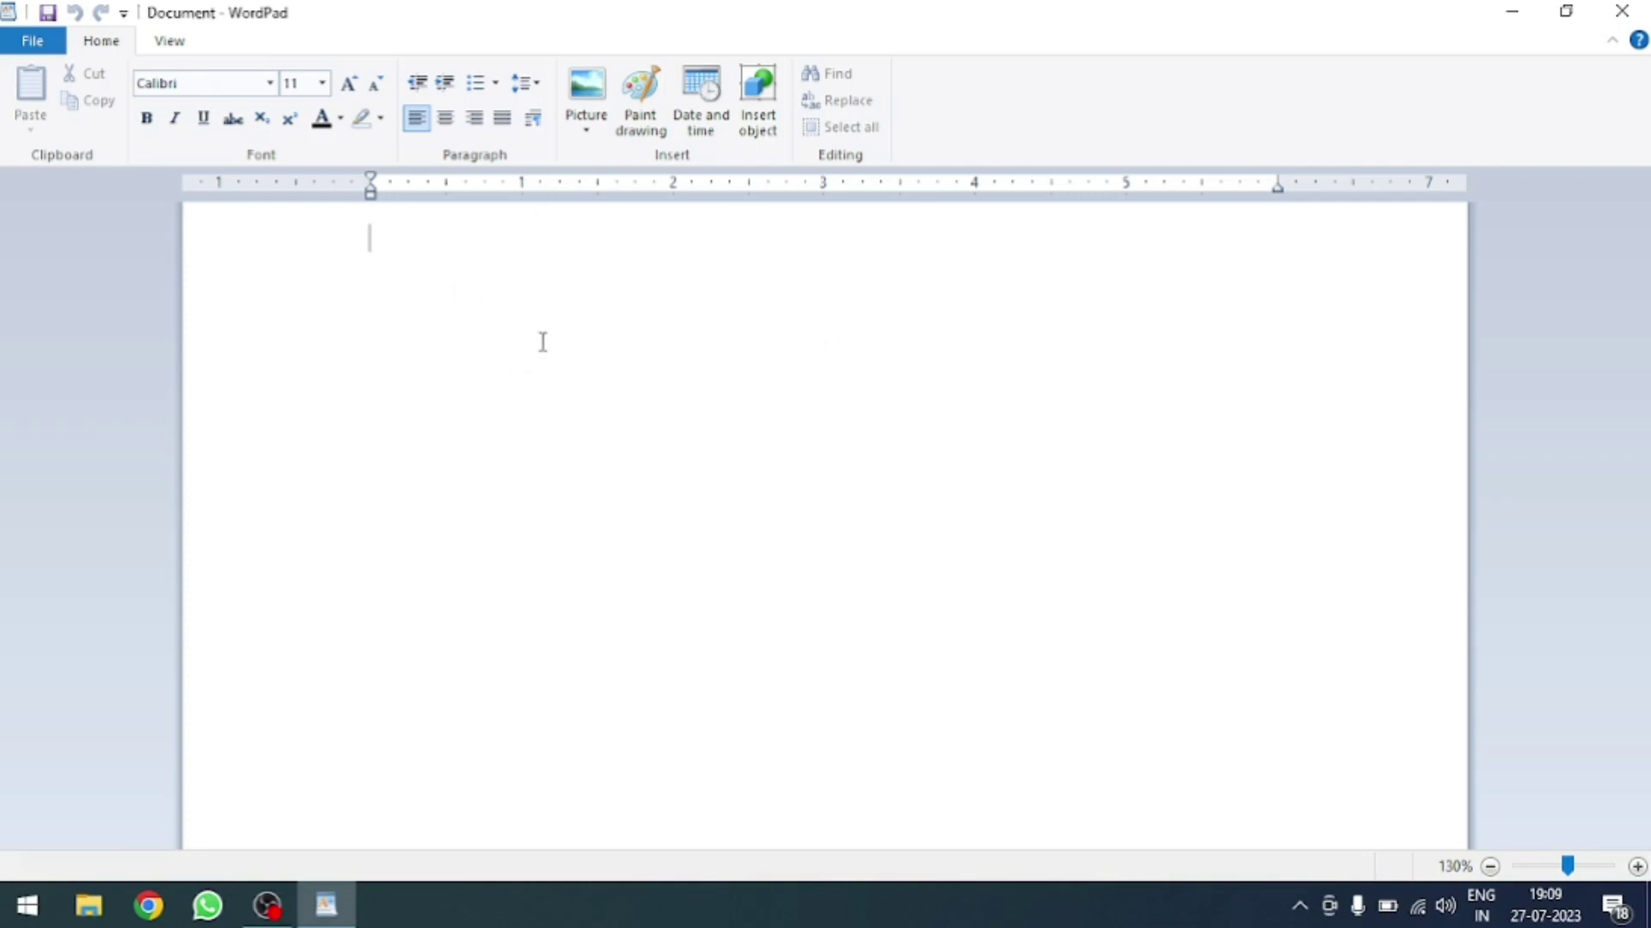
{"action": "key", "text": "super+r"}
- Start Word from the Run box and generate sample paragraphs in a blank document with =rand()
{"action": "type", "text": "winw"}
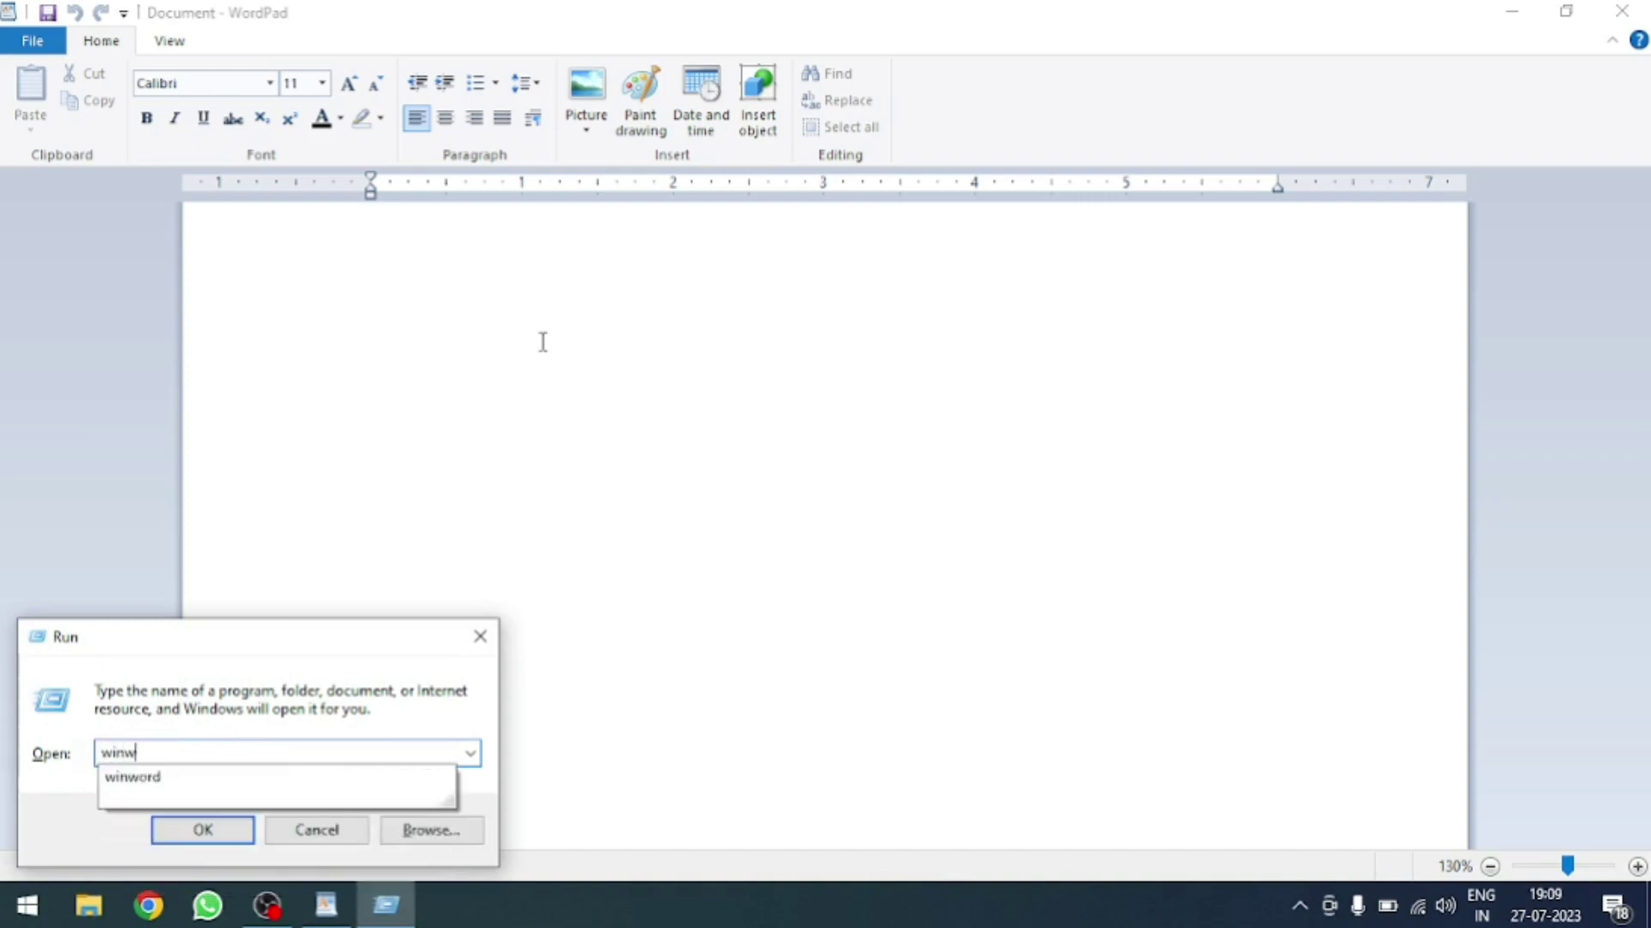
{"action": "key", "text": "Down"}
{"action": "key", "text": "Return"}
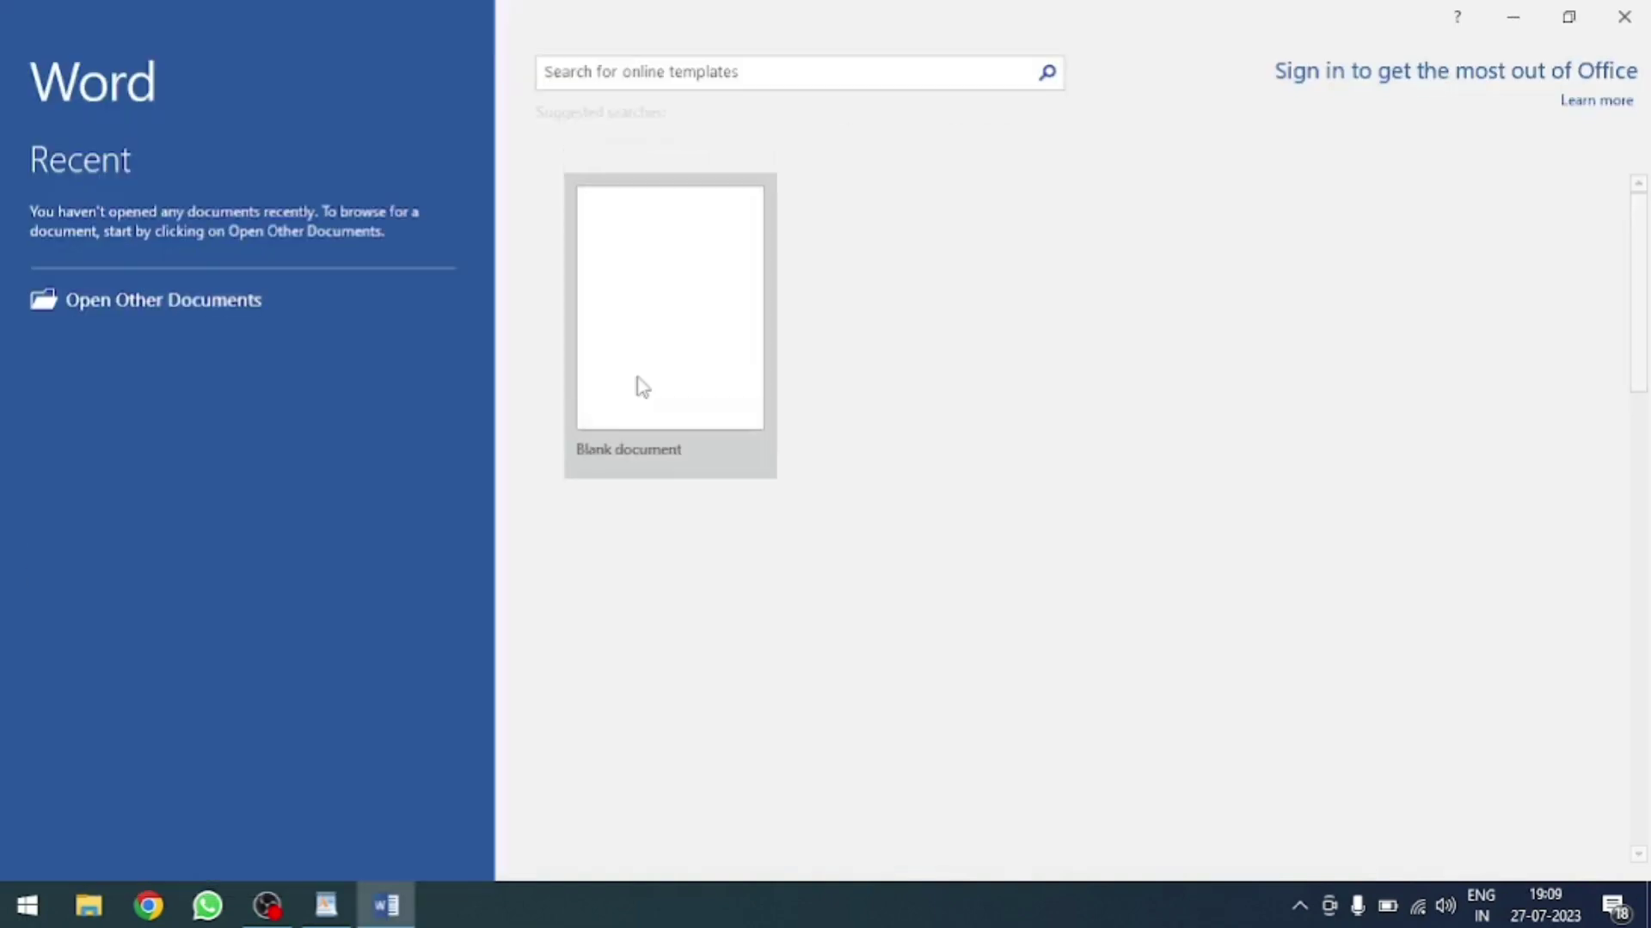
{"action": "left_click", "coordinate": [634, 383]}
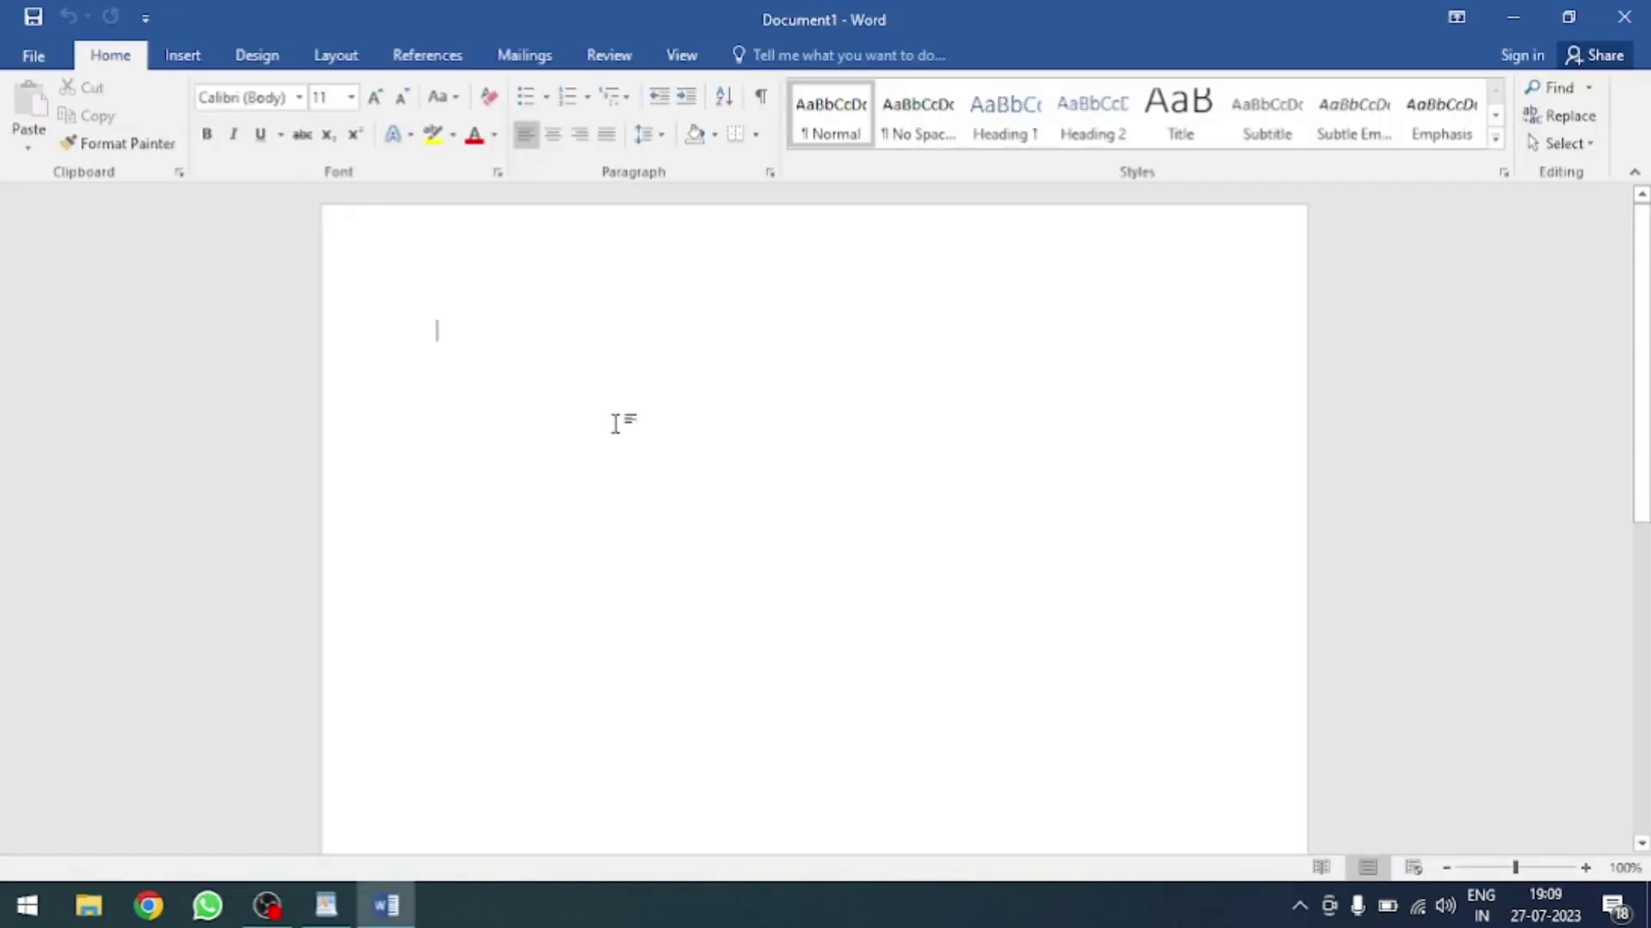
{"action": "type", "text": "=rand"}
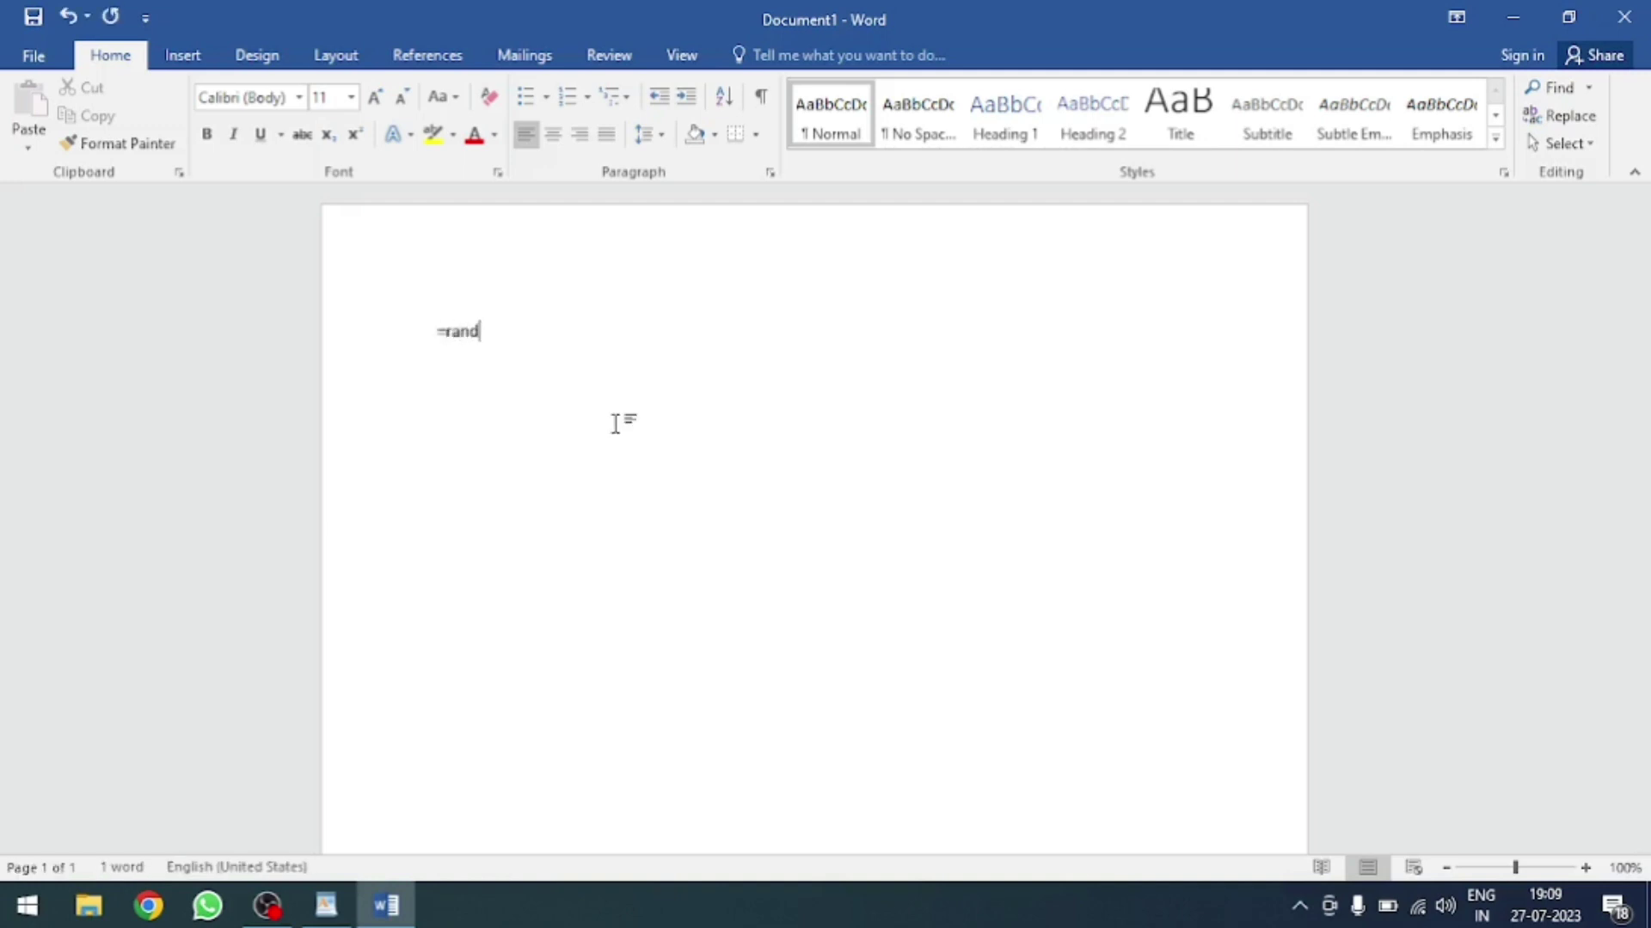
{"action": "type", "text": "()"}
{"action": "key", "text": "Return"}
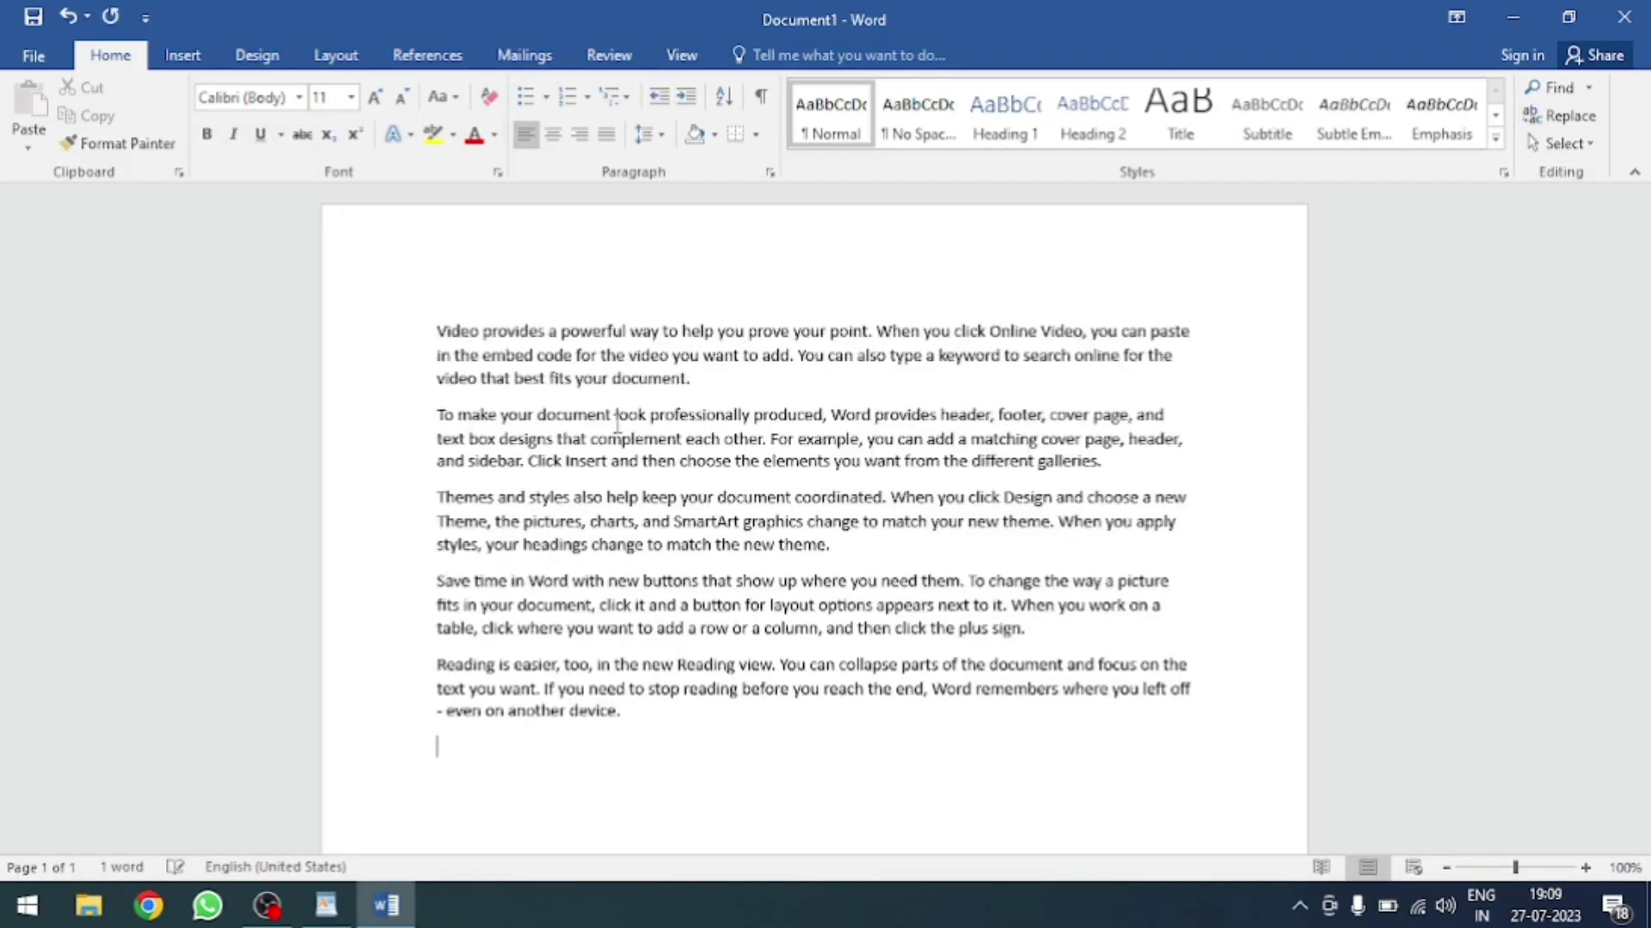
- Select the sample text, close Word without saving, and paste the text into WordPad
{"action": "key", "text": "ctrl+a"}
{"action": "key", "text": "ctrl+c"}
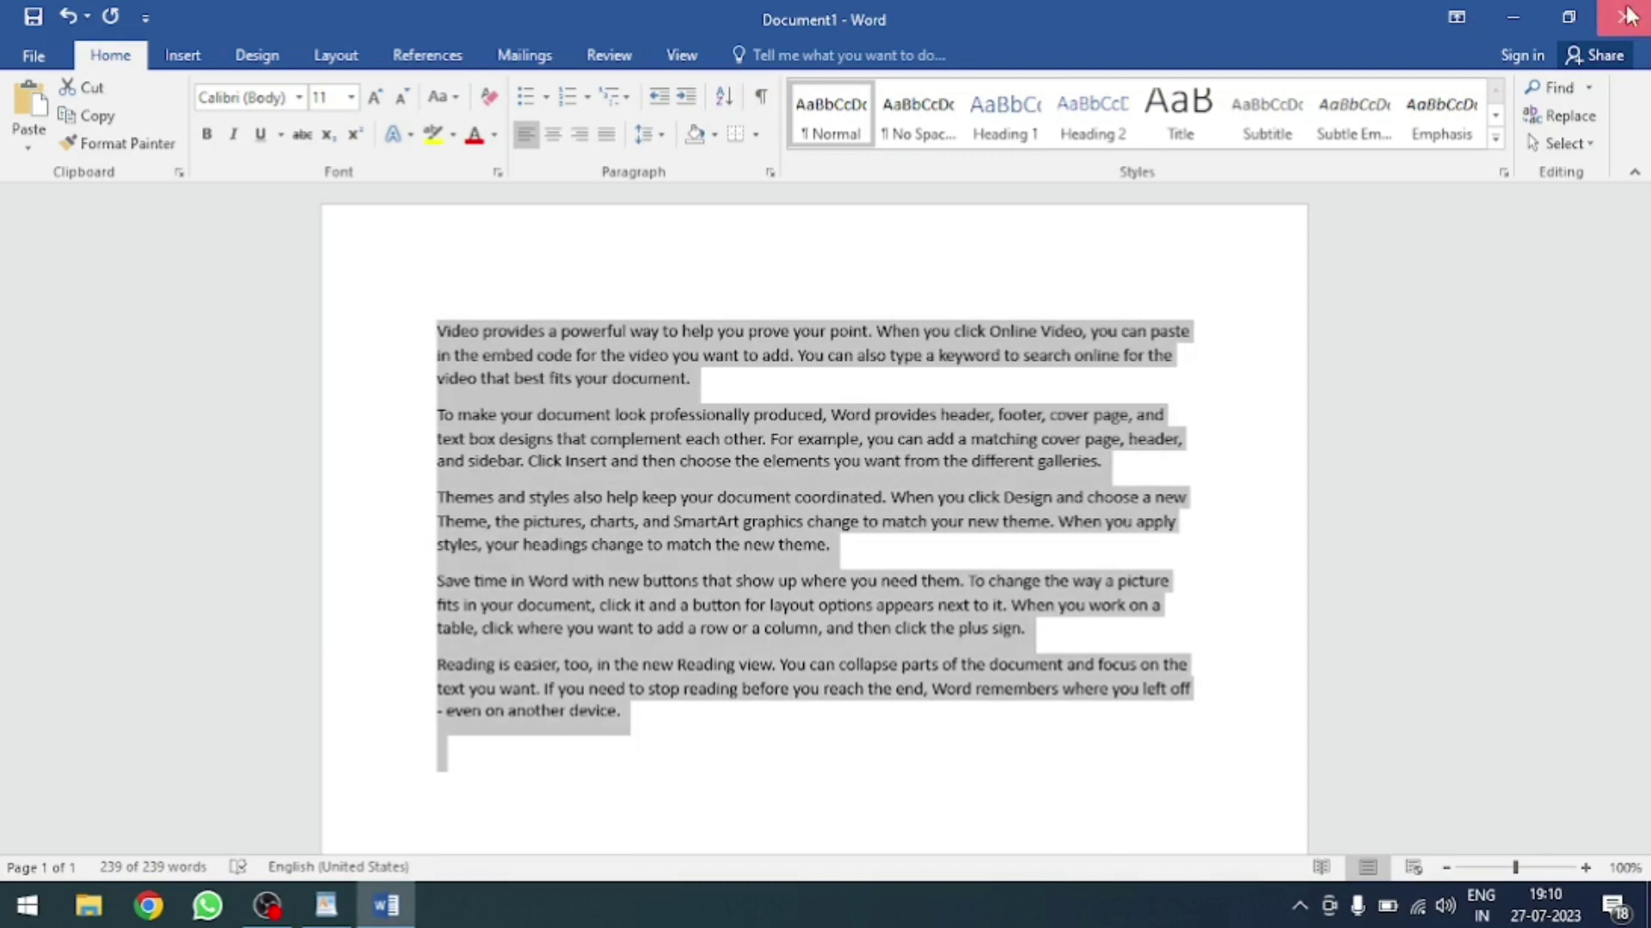
{"action": "left_click", "coordinate": [1627, 15]}
{"action": "left_click", "coordinate": [827, 493]}
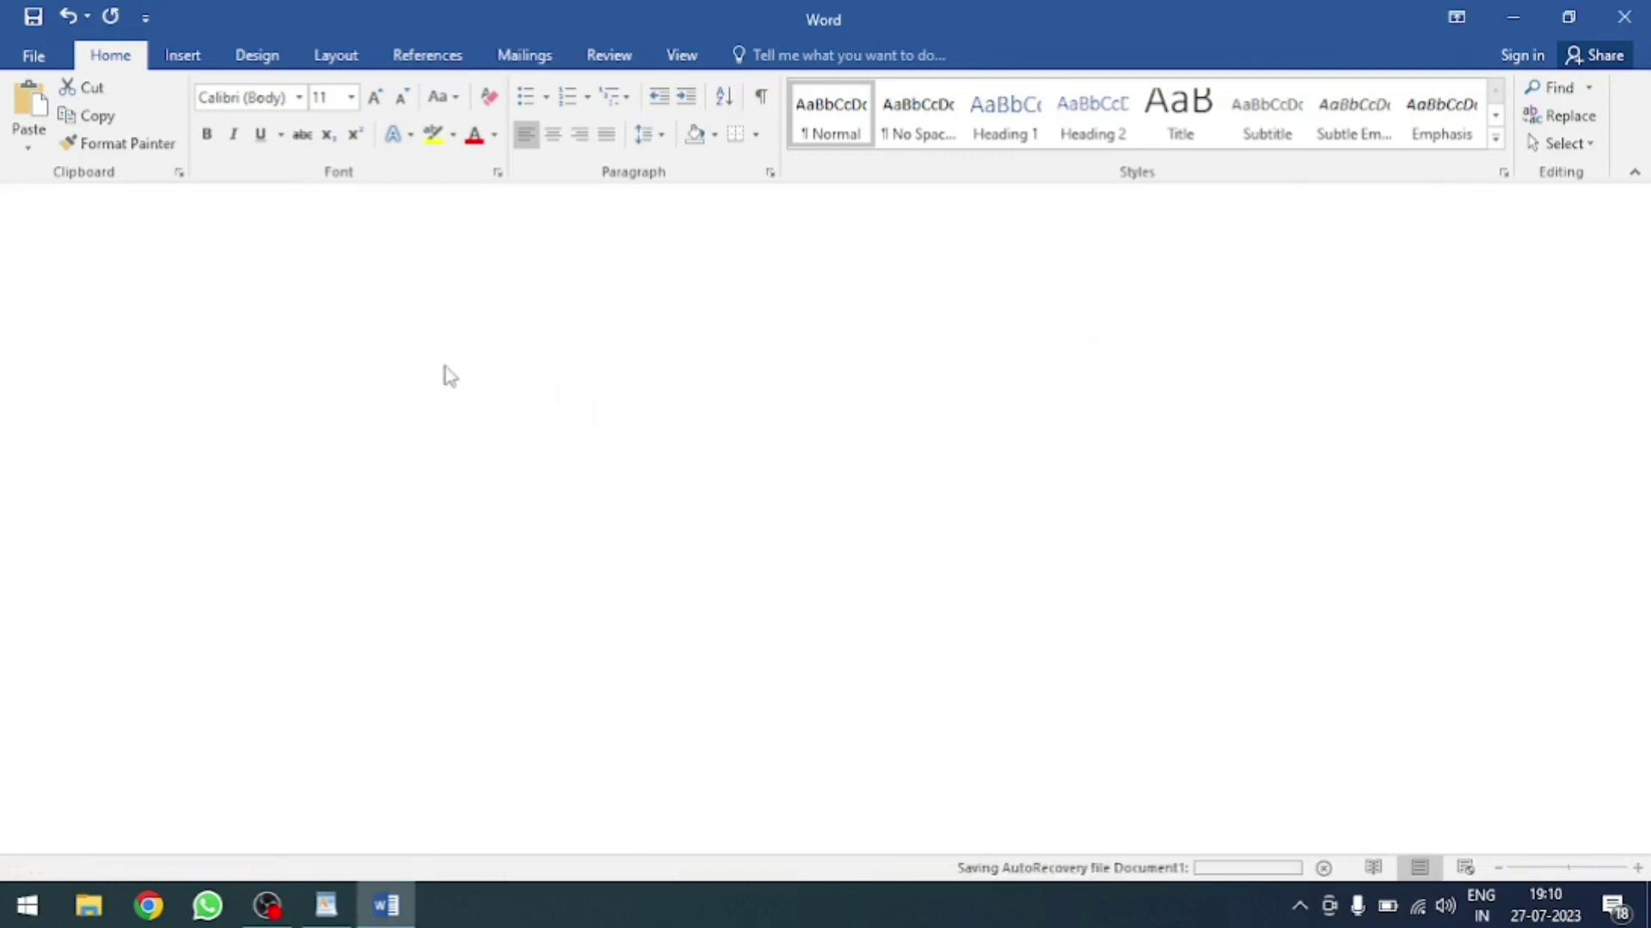
{"action": "key", "text": "ctrl+v"}
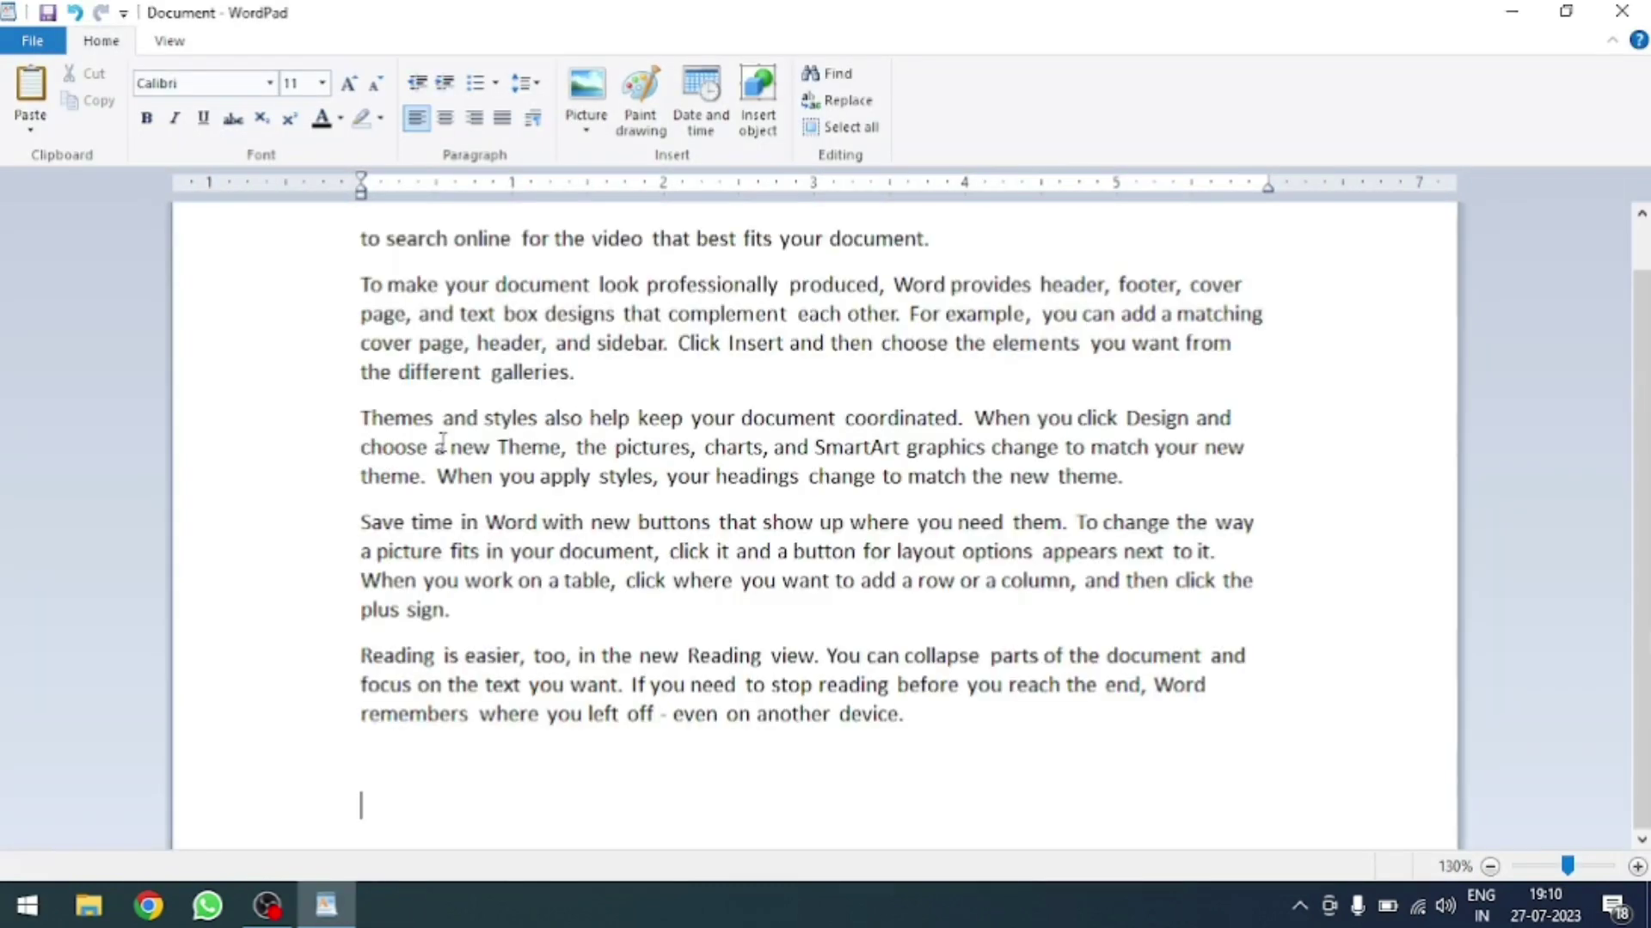
- Zoom out to 120% and retype the final period after 'device'
{"action": "scroll", "coordinate": [469, 574], "scroll_direction": "up", "scroll_amount": 1}
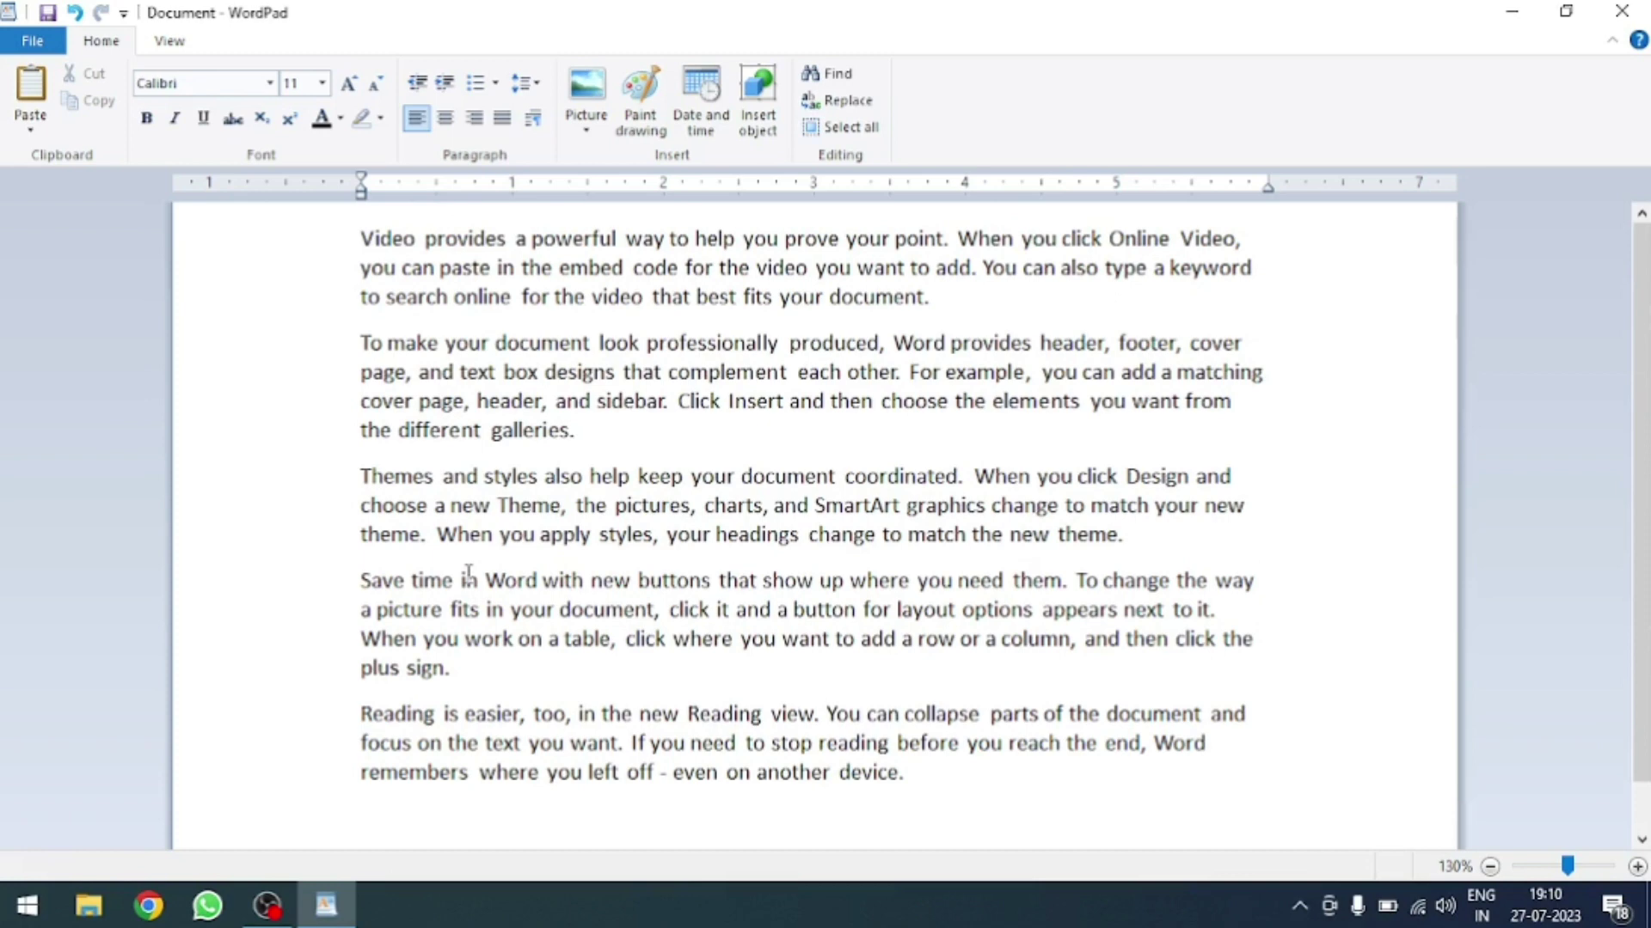
{"action": "left_click", "coordinate": [1489, 866]}
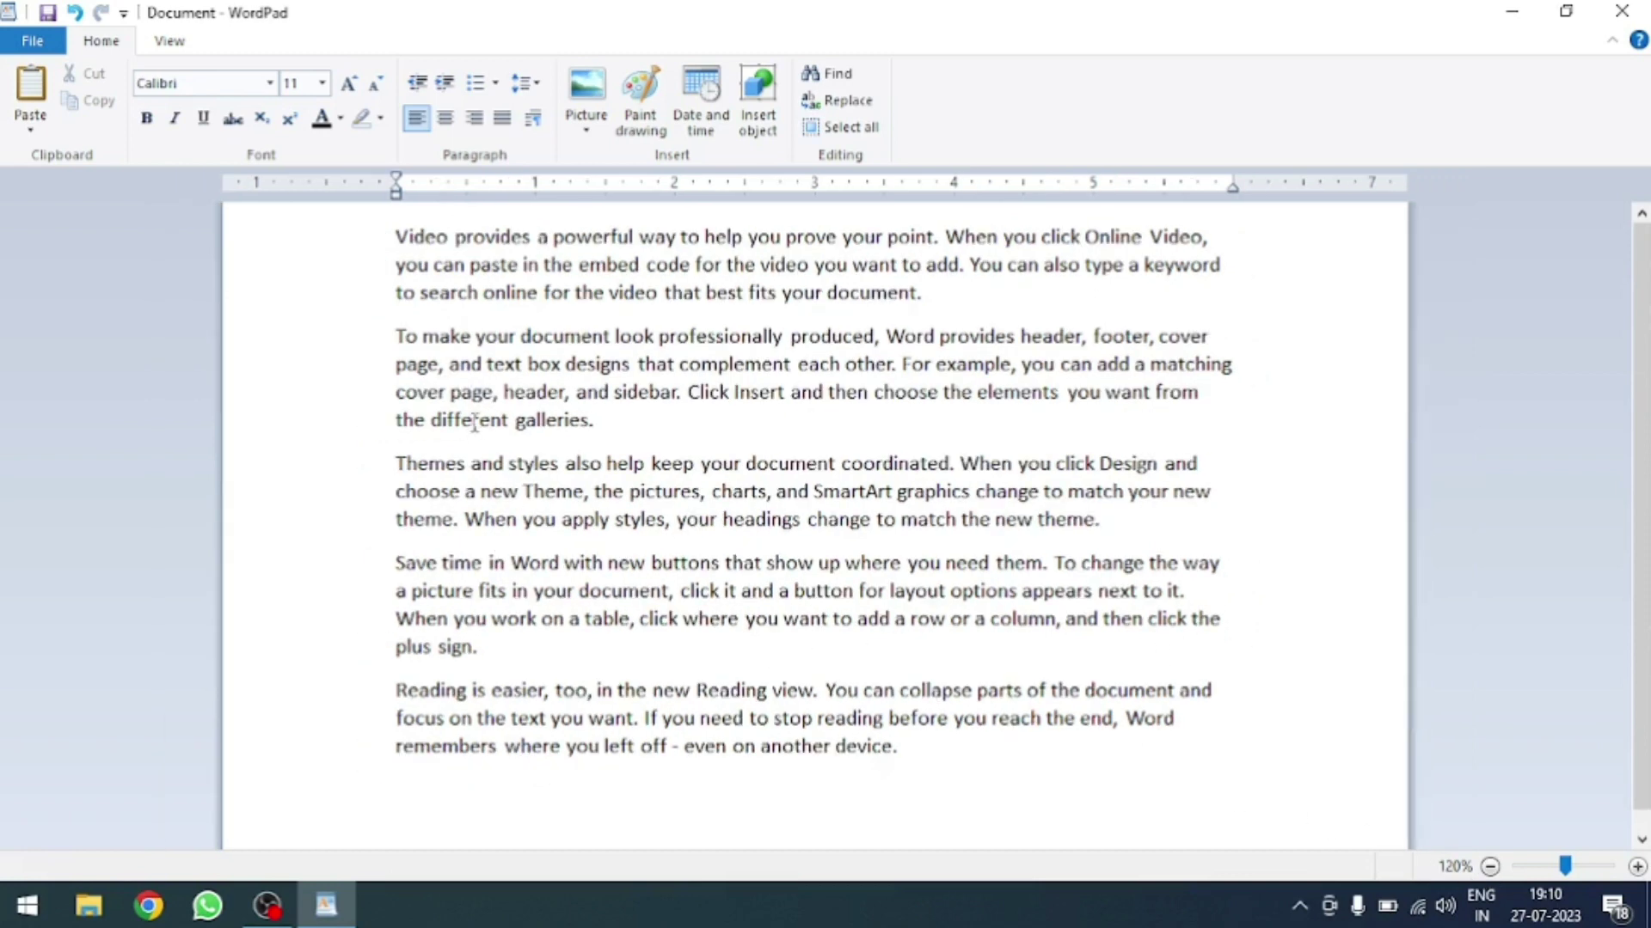
{"action": "key", "text": "BackSpace"}
{"action": "key", "text": "BackSpace"}
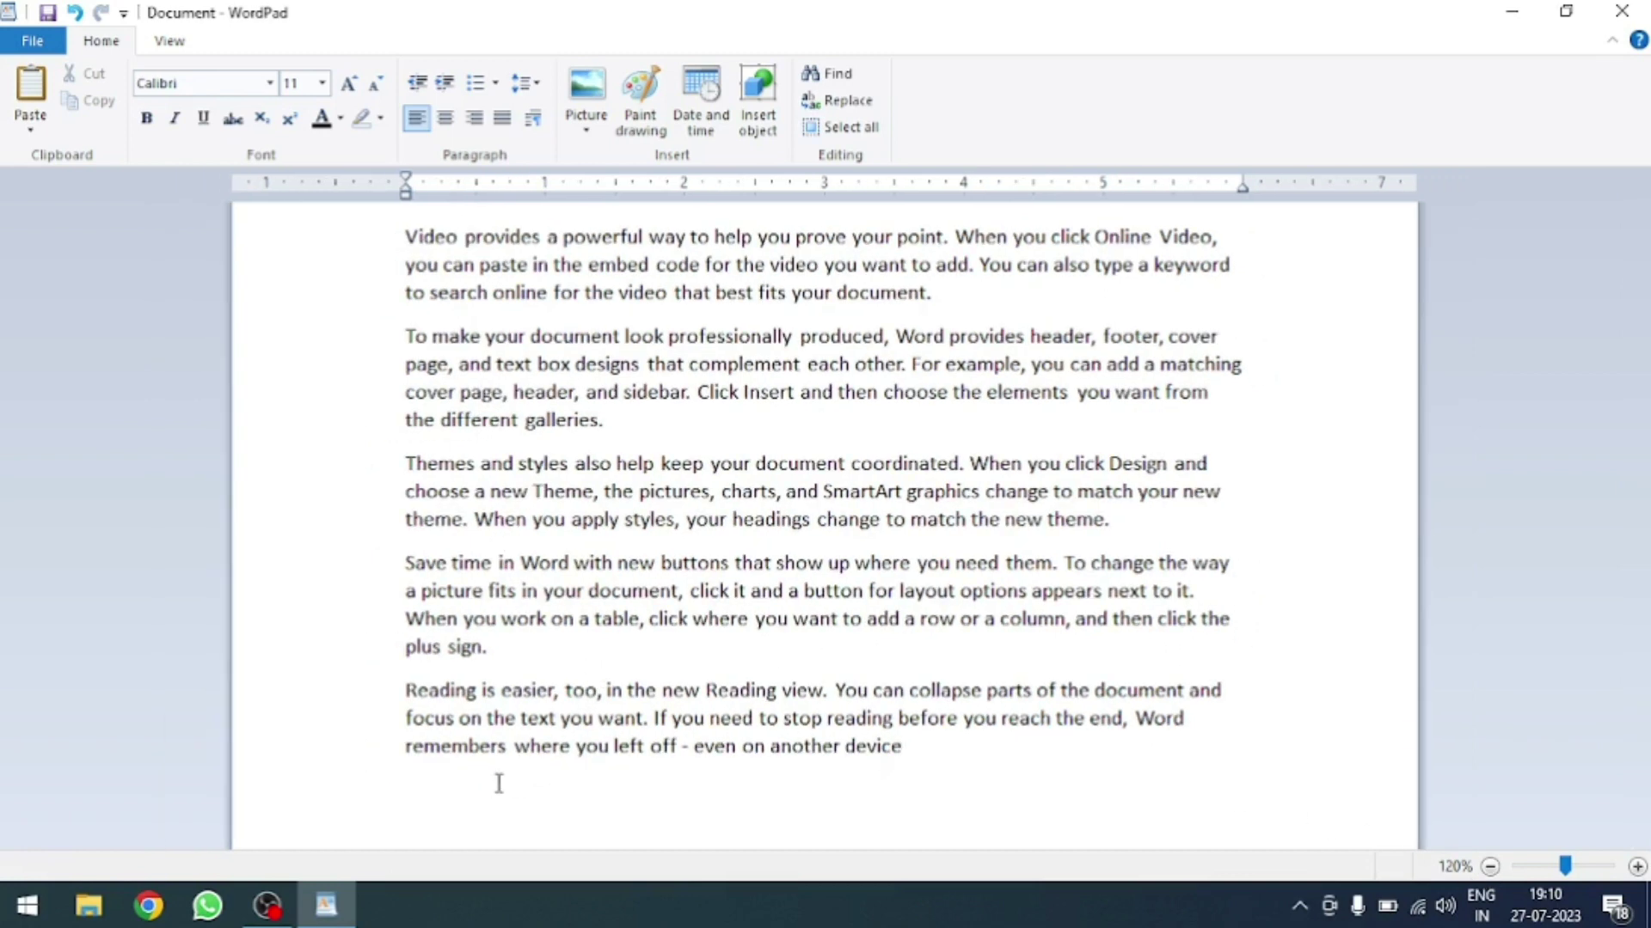
{"action": "type", "text": "."}
{"action": "left_click", "coordinate": [391, 653]}
{"action": "left_click", "coordinate": [430, 333]}
- Cut the 'Video provides a powerful way' paragraph and paste it on a new line after 'plus sign.'
{"action": "left_click_drag", "start_coordinate": [944, 297], "coordinate": [406, 206]}
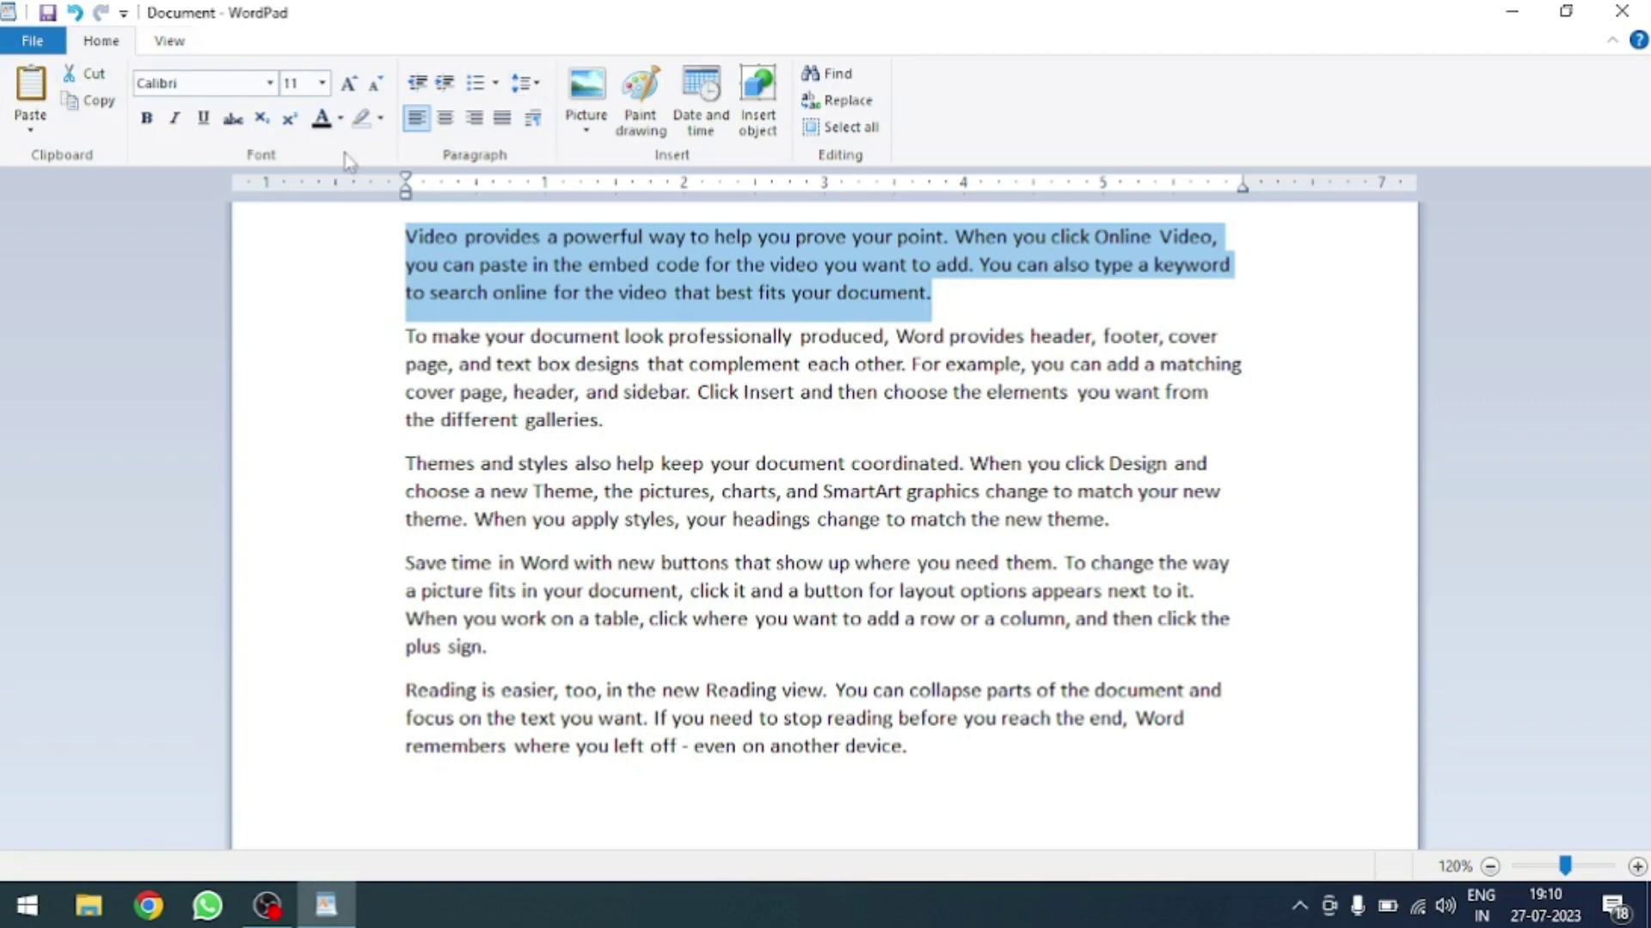
{"action": "left_click", "coordinate": [576, 296]}
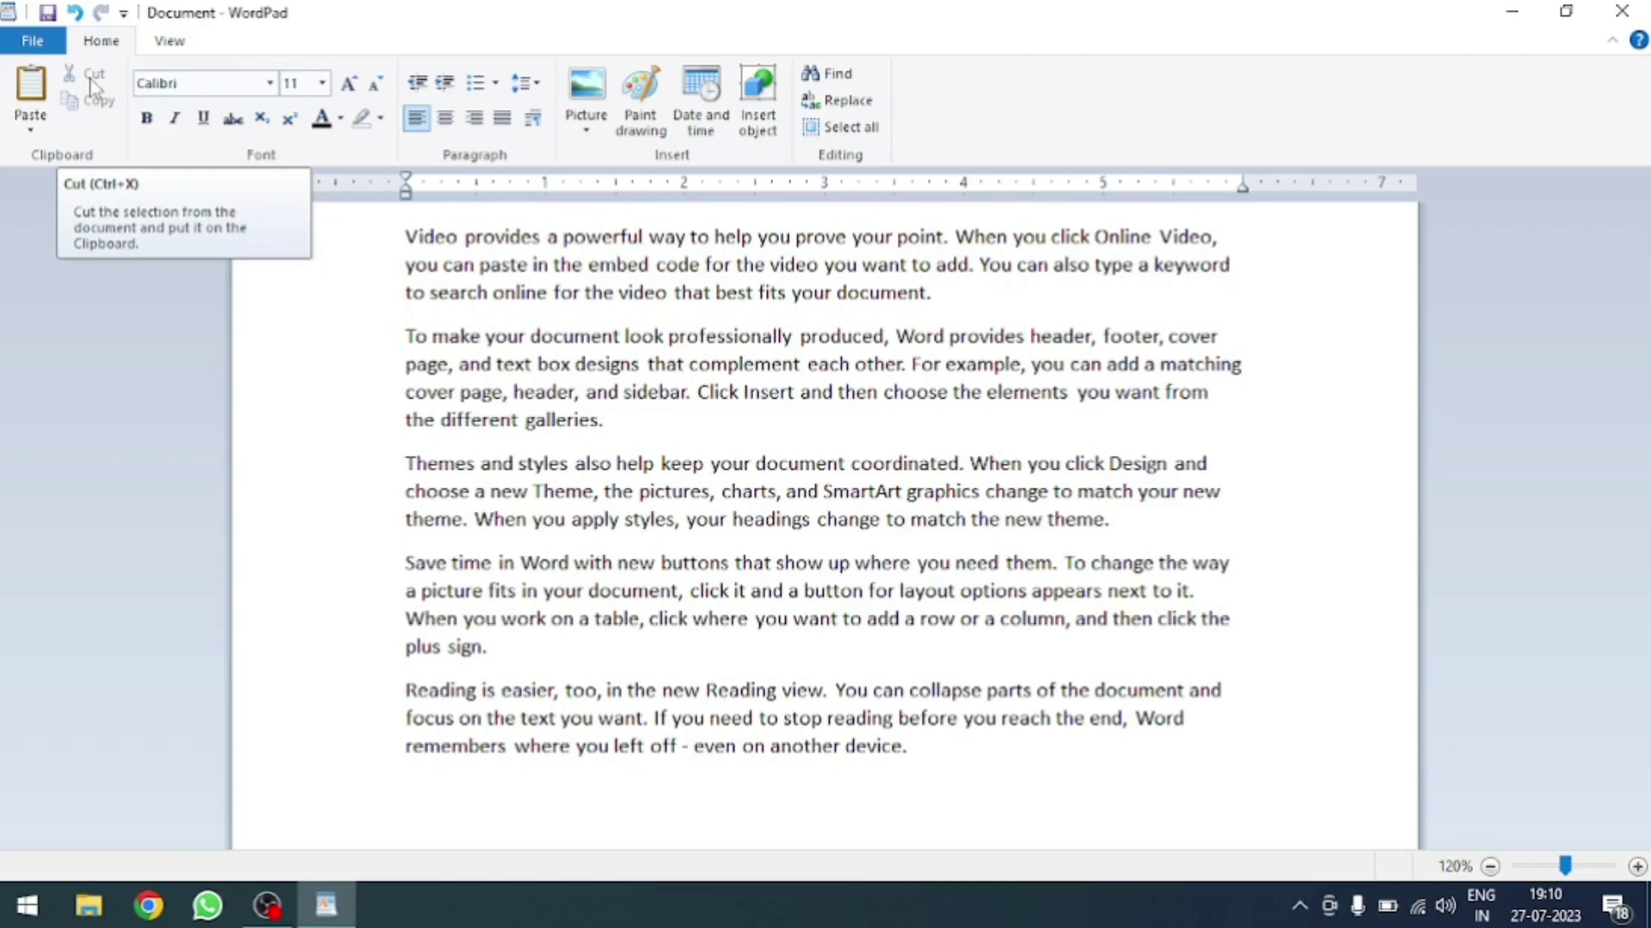
{"action": "left_click_drag", "start_coordinate": [945, 297], "coordinate": [411, 237]}
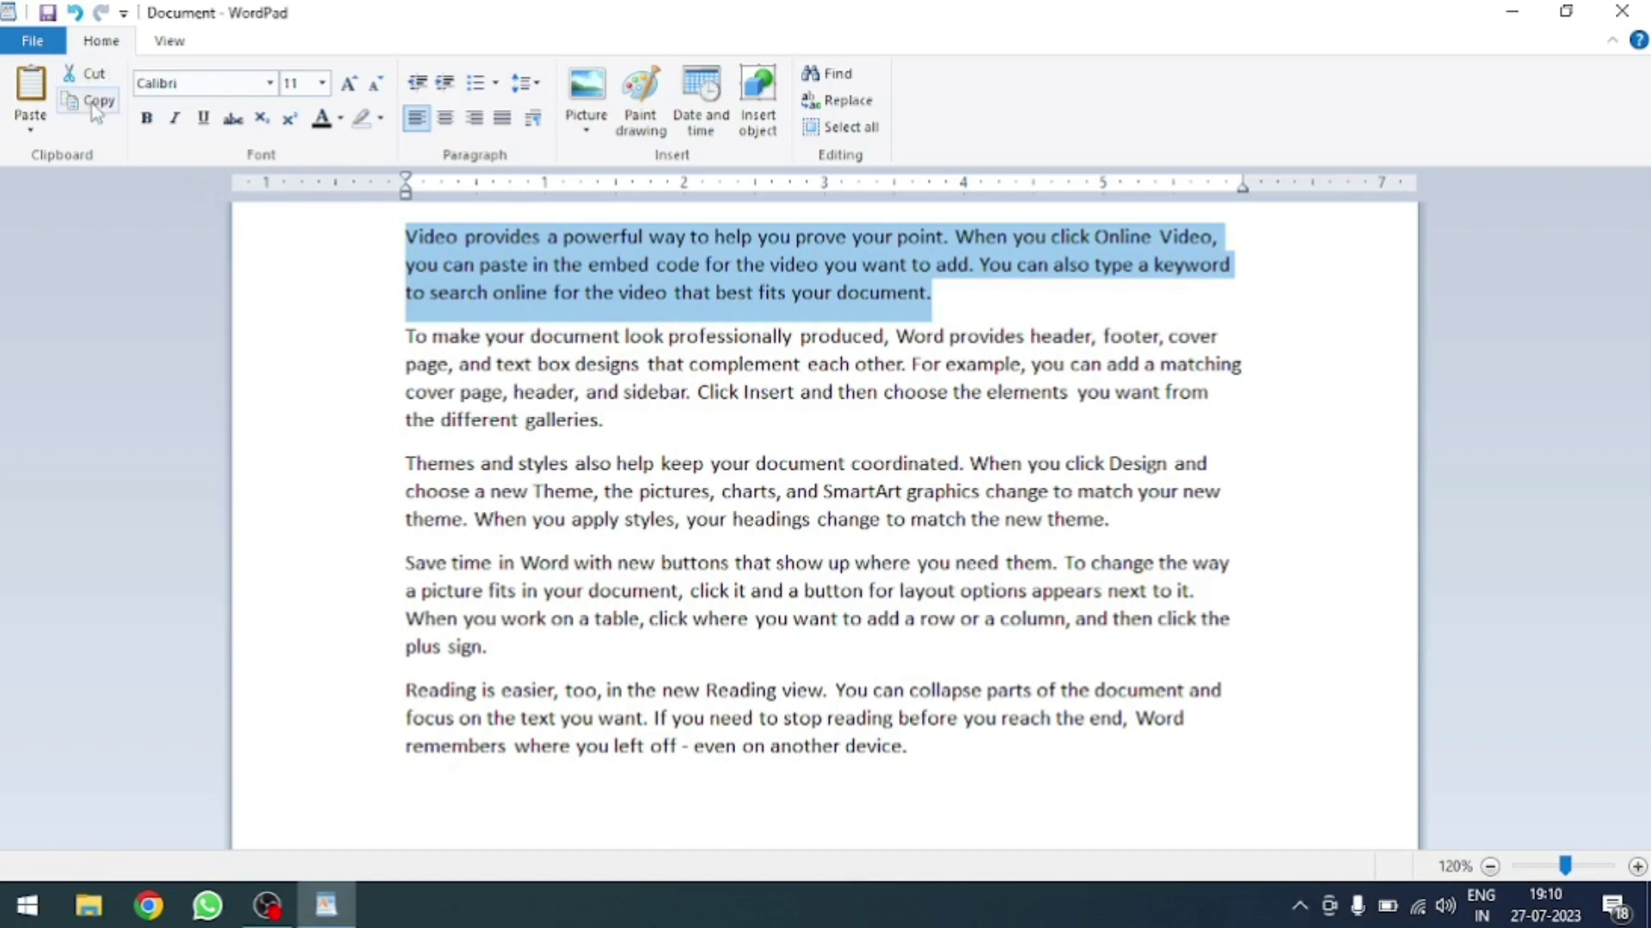
{"action": "left_click", "coordinate": [95, 108]}
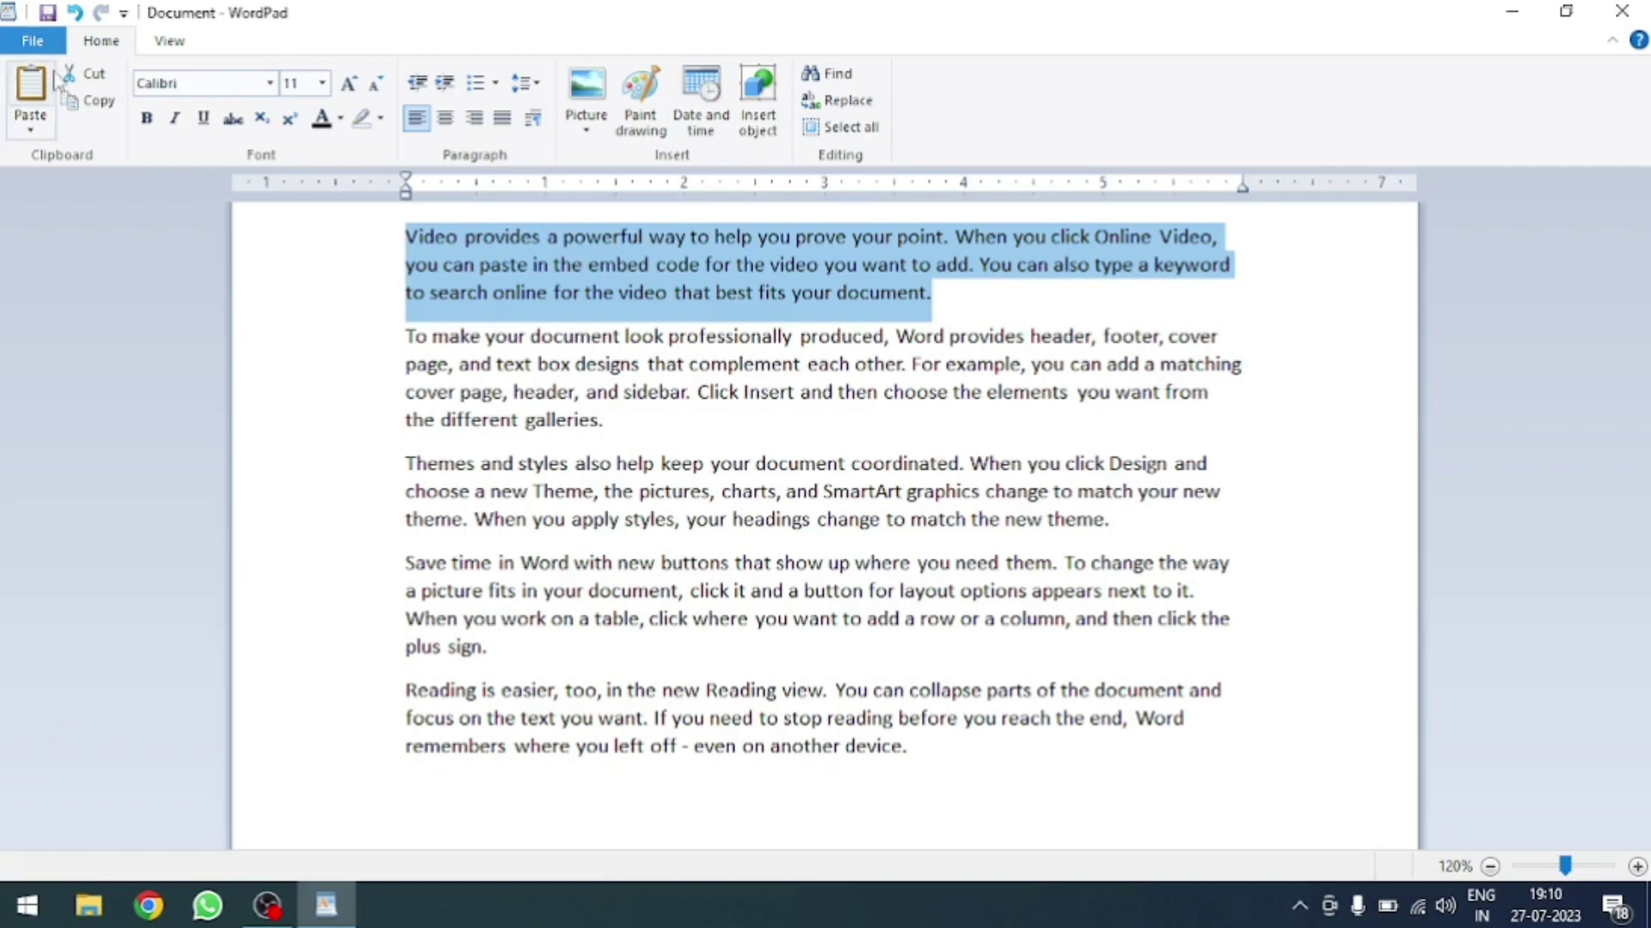
{"action": "left_click", "coordinate": [95, 77]}
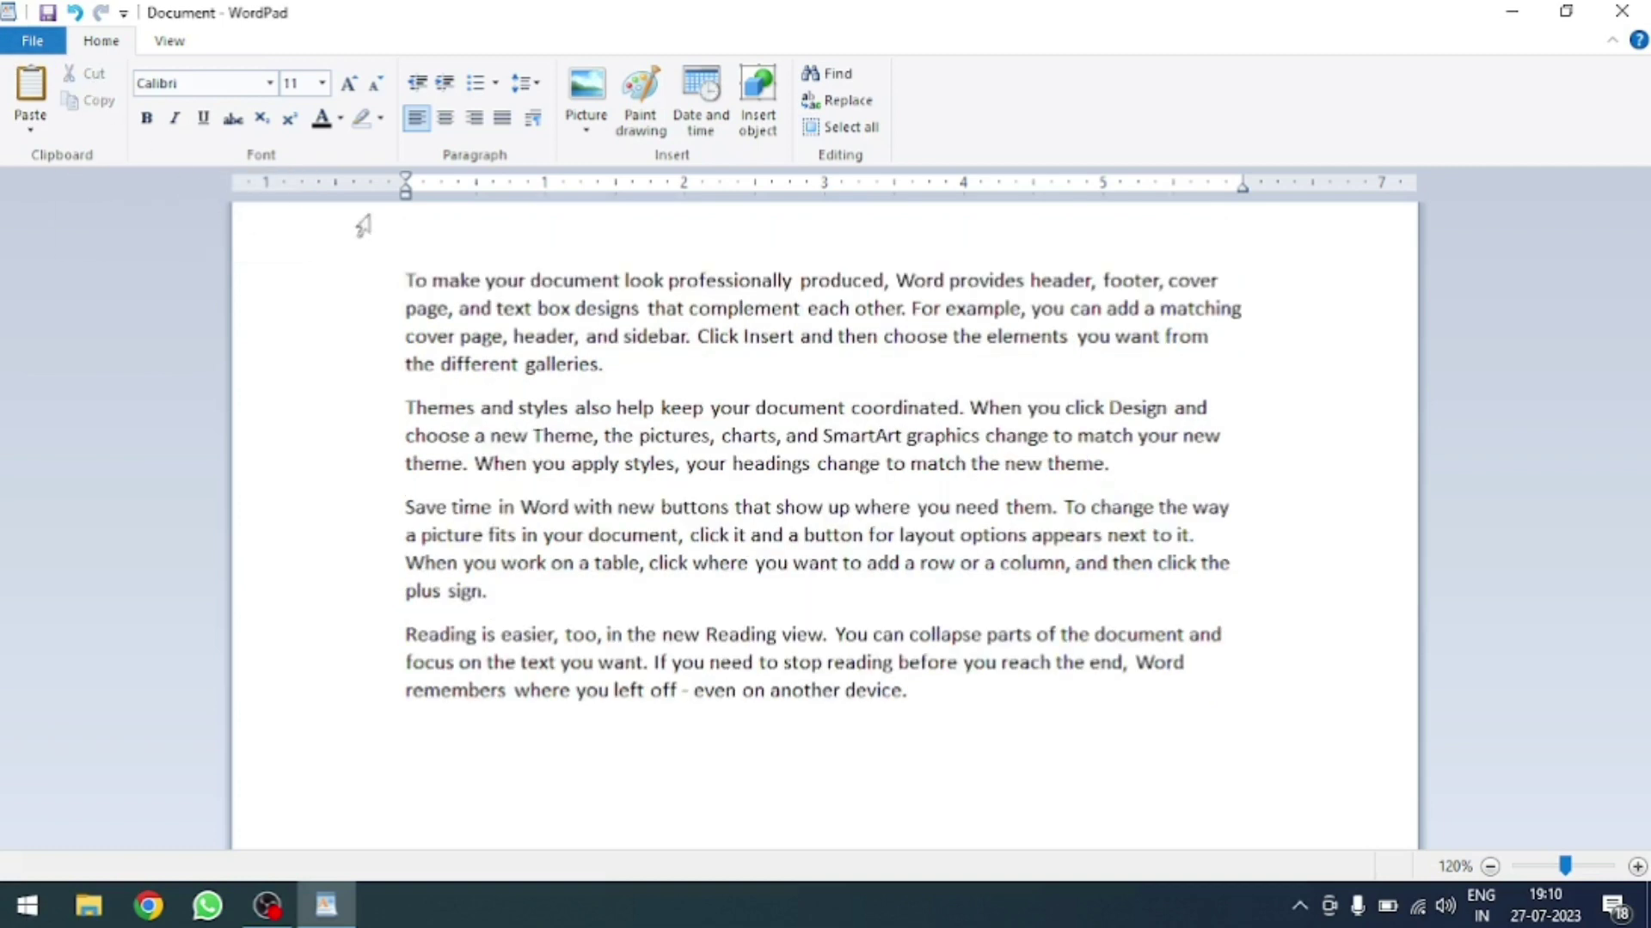
{"action": "left_click", "coordinate": [519, 593]}
{"action": "key", "text": "Return"}
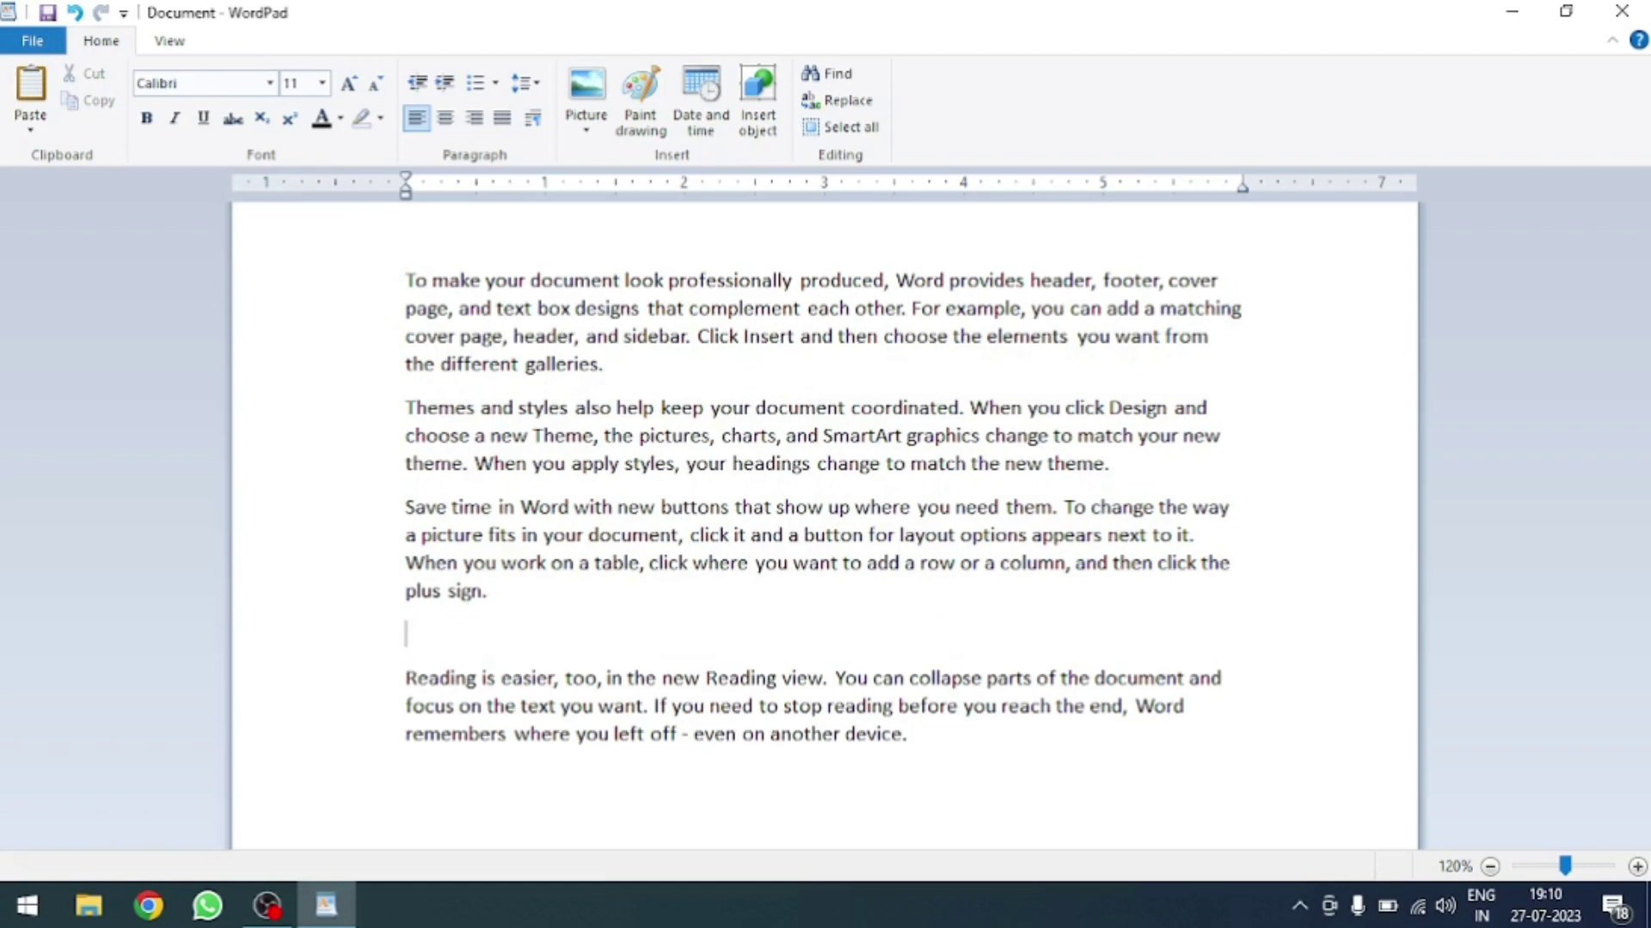
{"action": "left_click", "coordinate": [47, 102]}
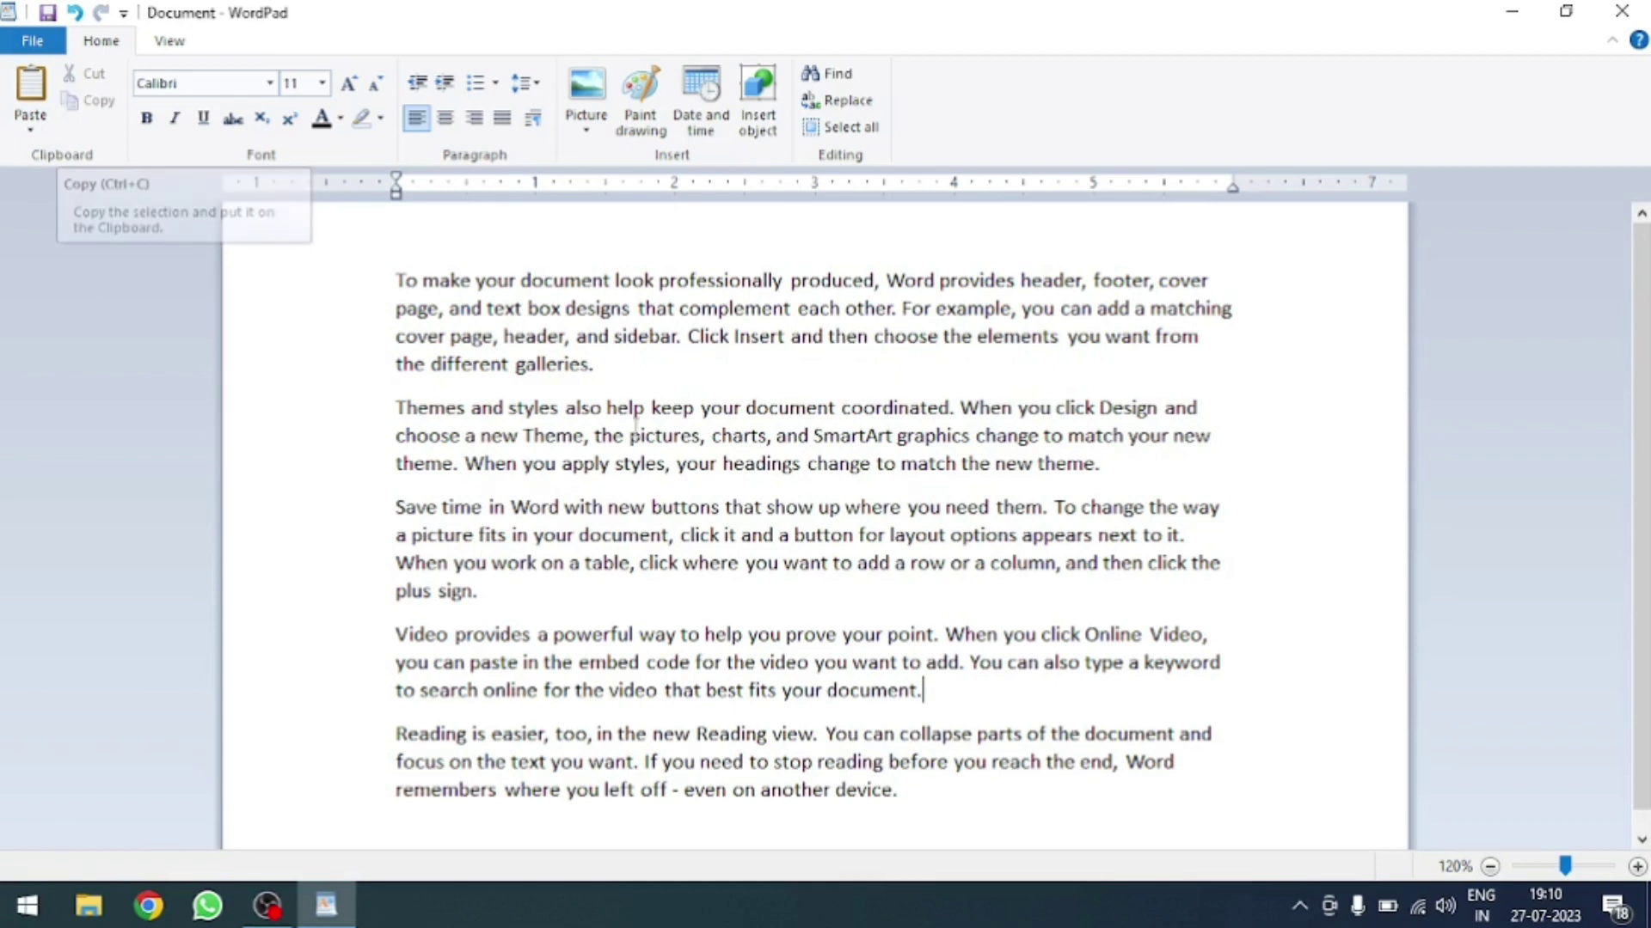
- Copy the first two paragraphs and paste them on a new line after 'device.'
{"action": "left_click_drag", "start_coordinate": [404, 283], "coordinate": [1141, 471]}
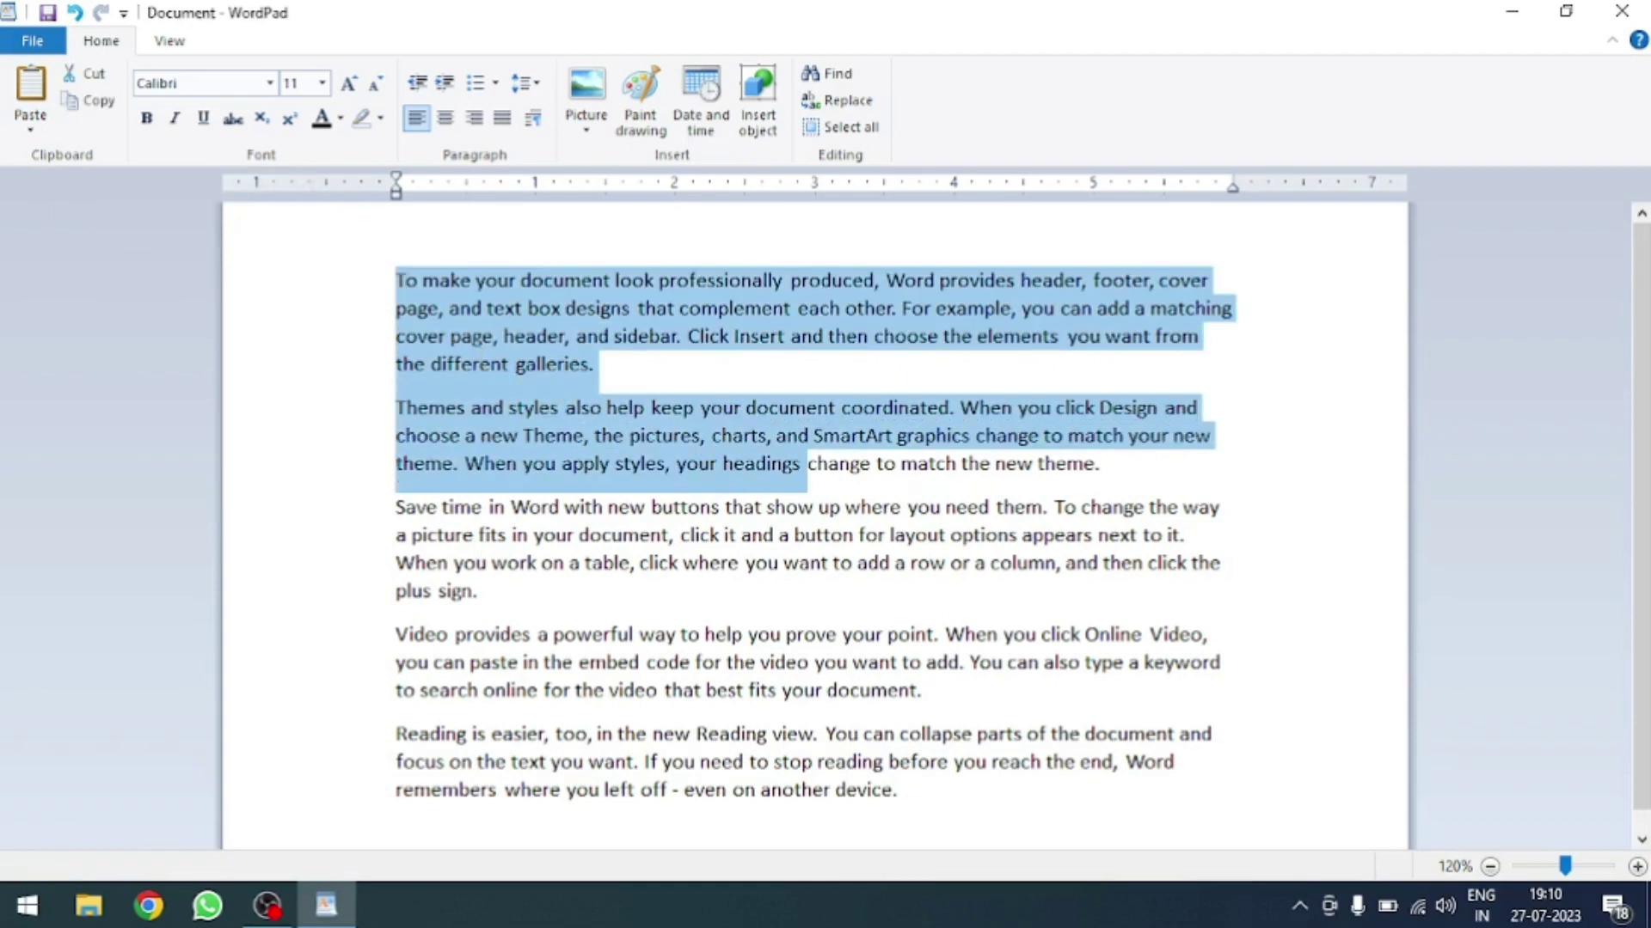
{"action": "left_click", "coordinate": [95, 101]}
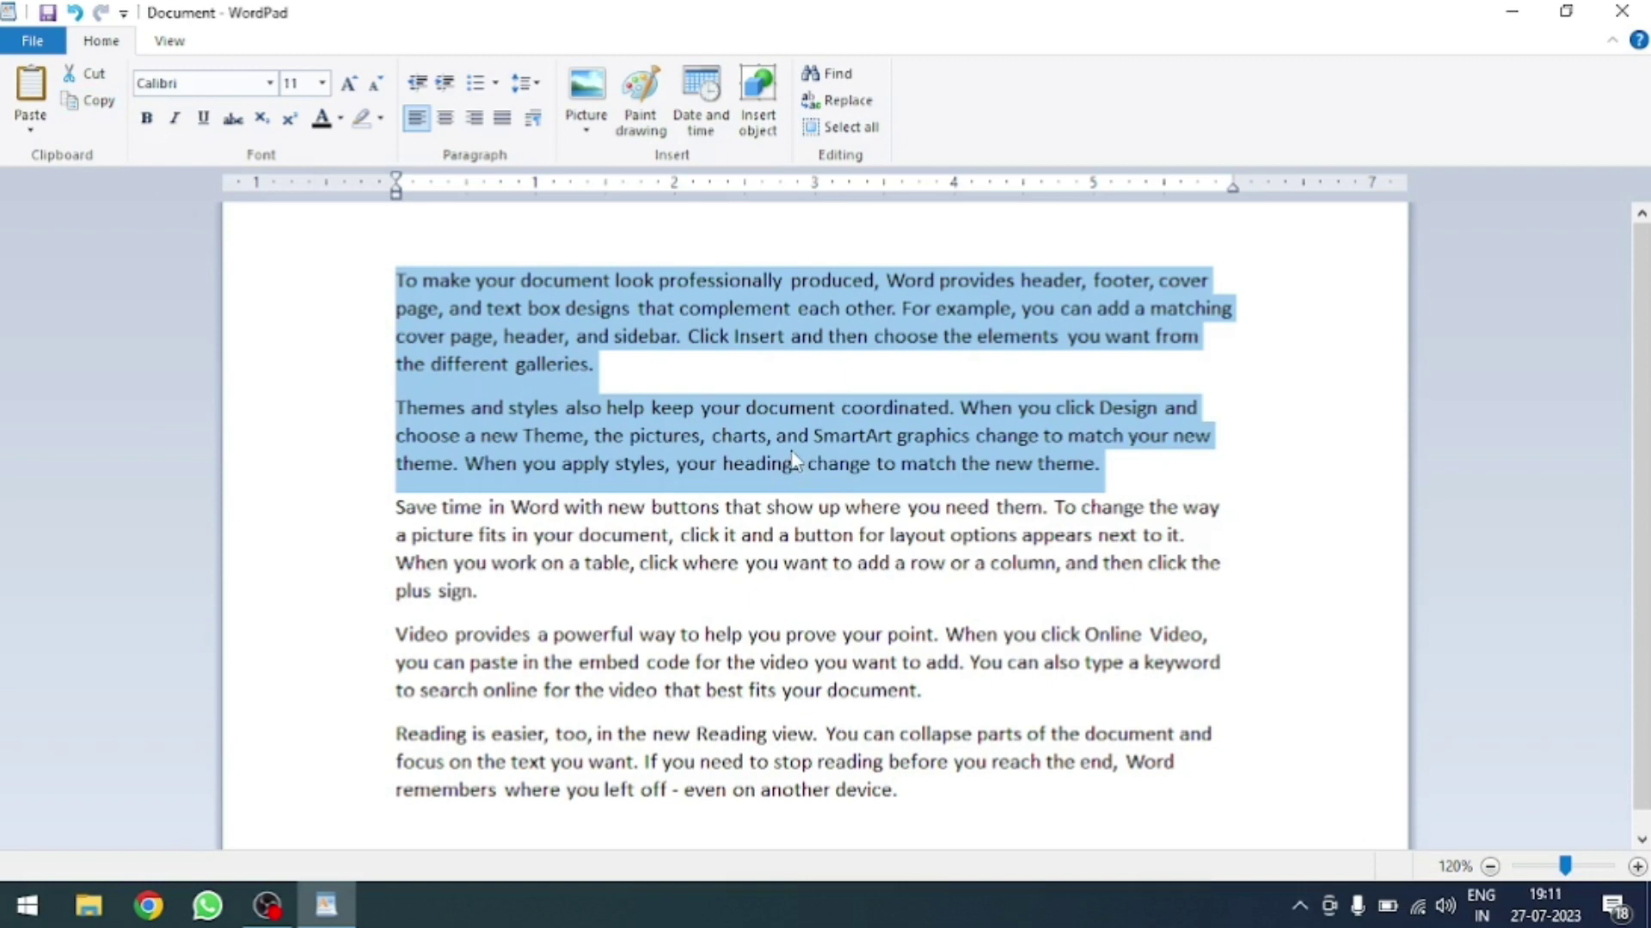
{"action": "left_click", "coordinate": [98, 103]}
{"action": "scroll", "coordinate": [870, 467], "scroll_direction": "down", "scroll_amount": 1}
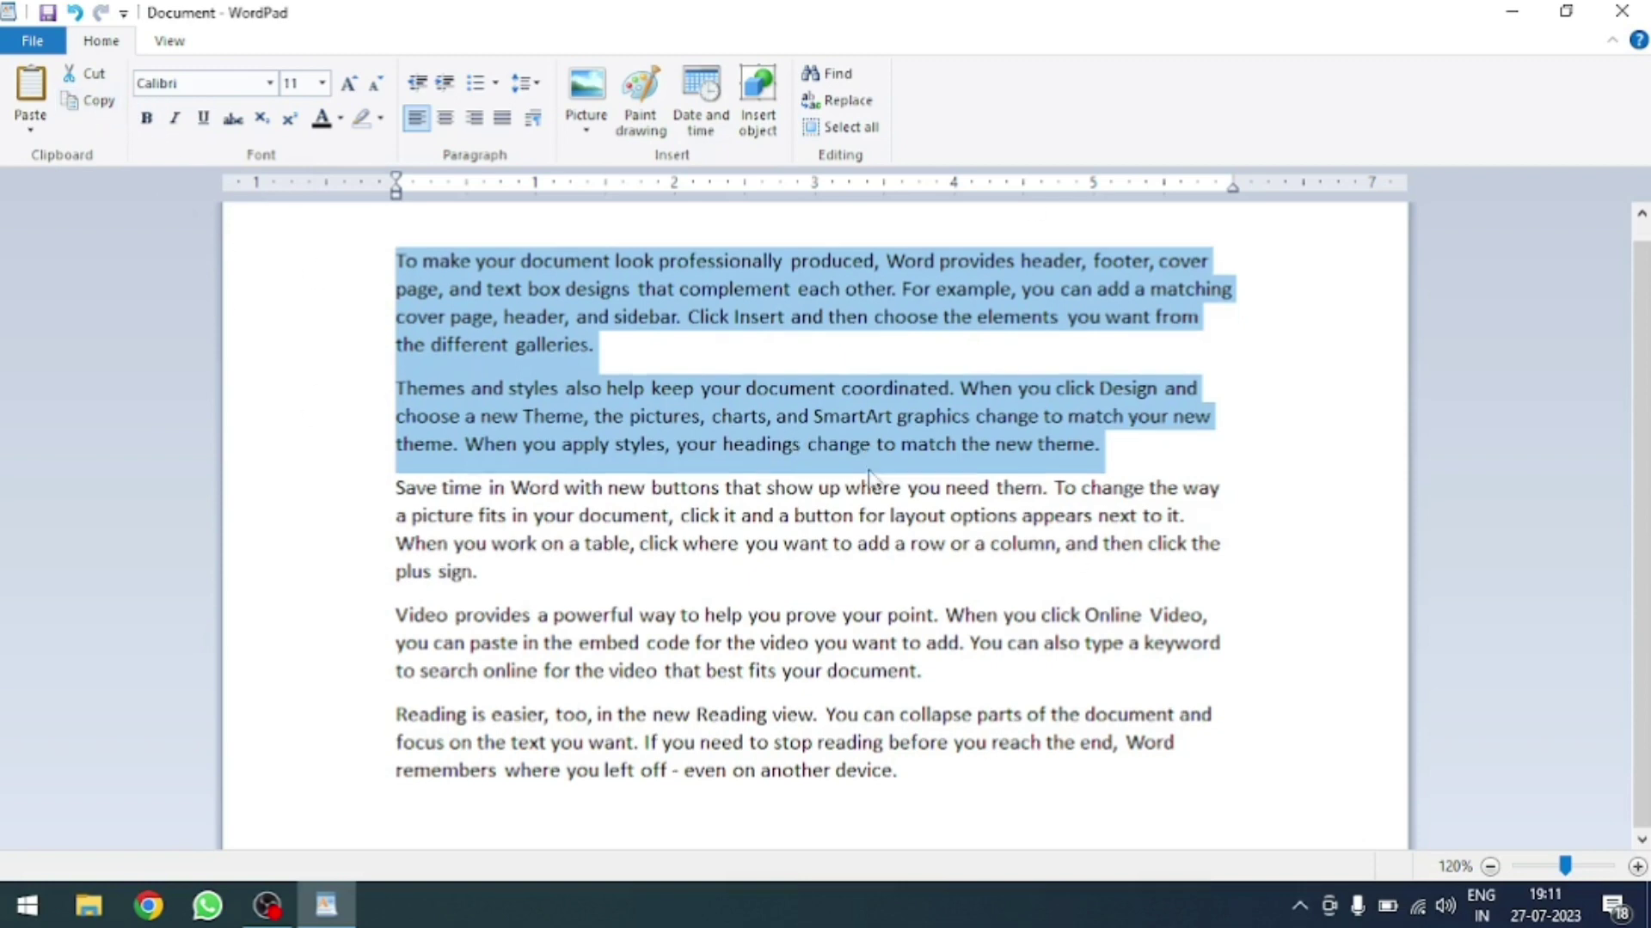
{"action": "left_click", "coordinate": [929, 771]}
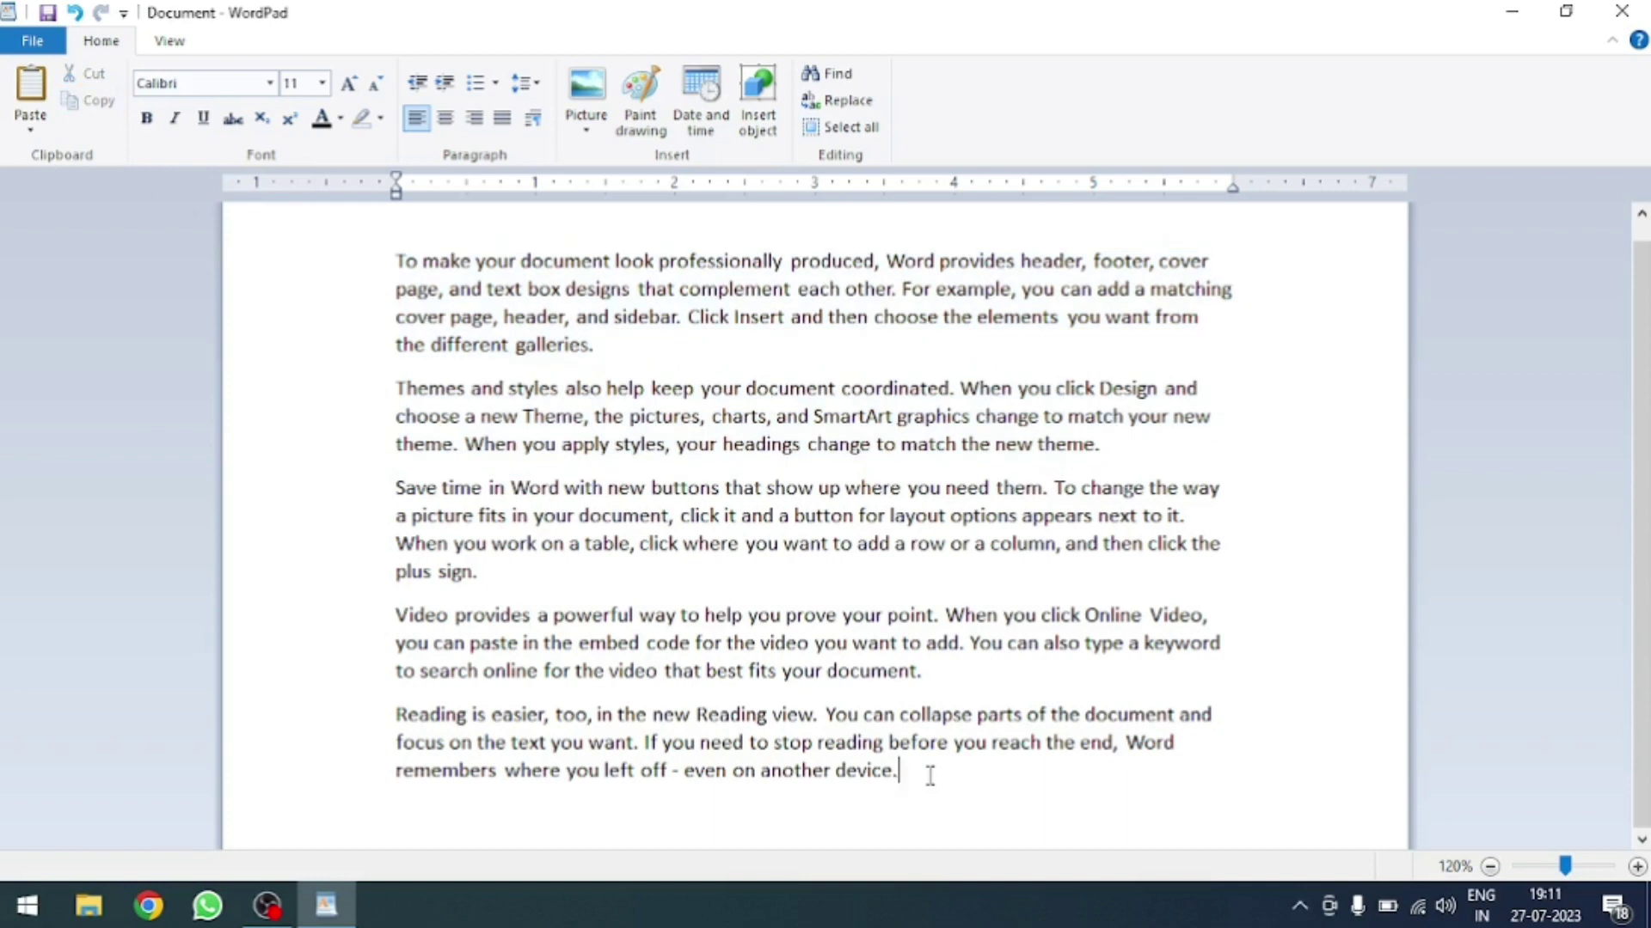
{"action": "key", "text": "Return"}
{"action": "left_click", "coordinate": [34, 104]}
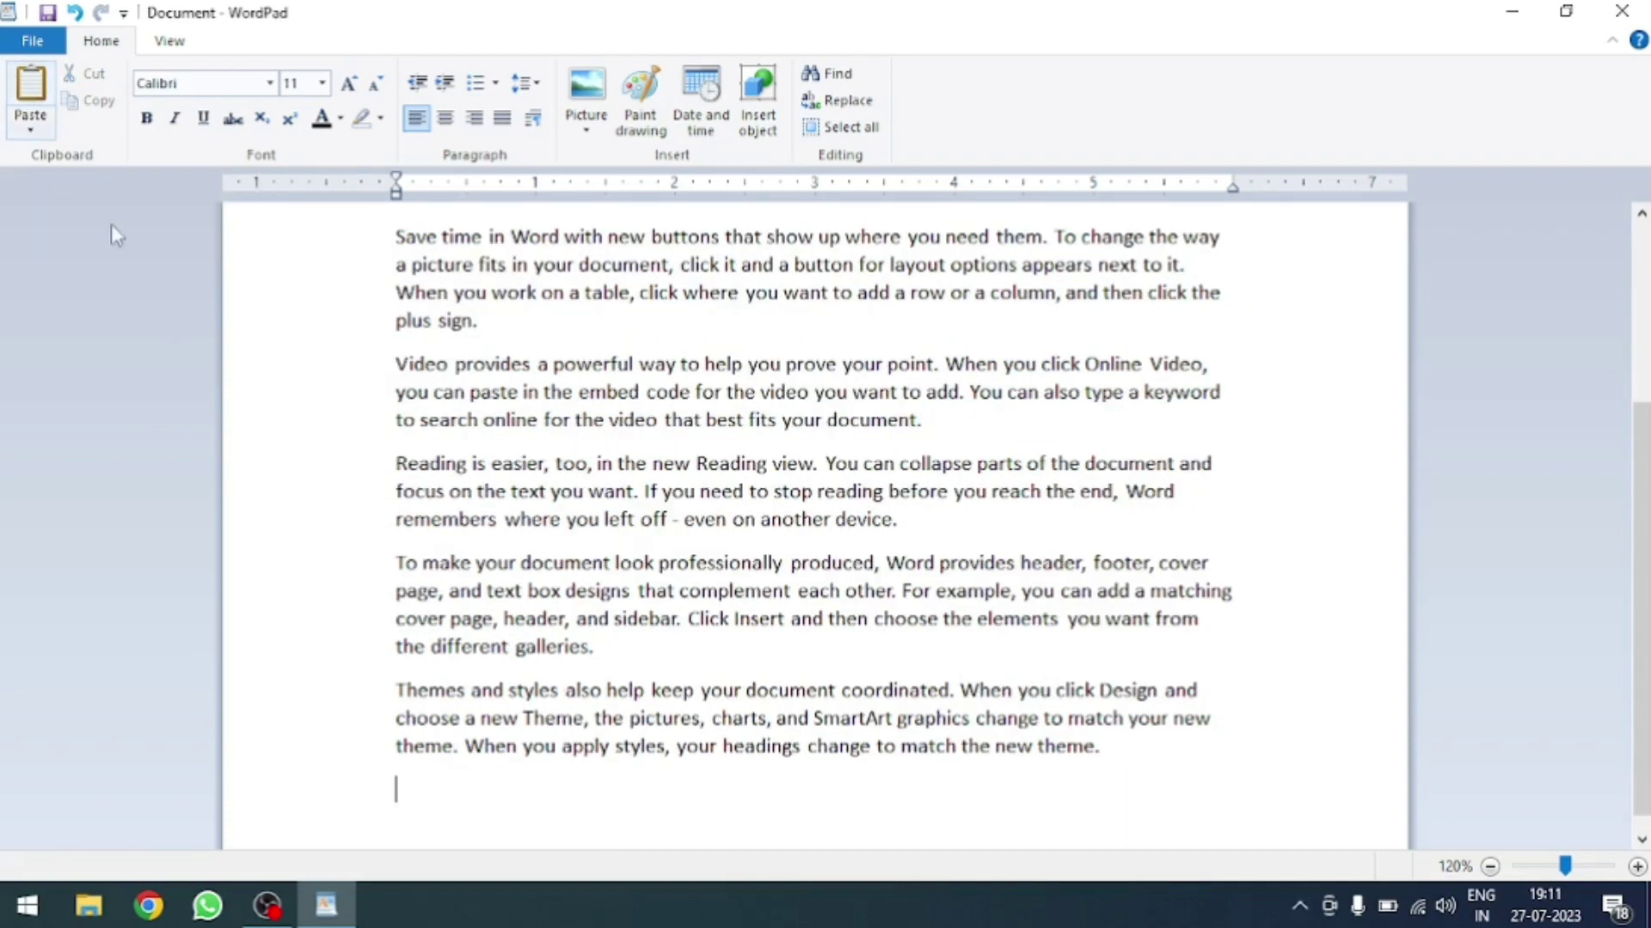
- Paste another copy of the paragraphs after the word 'header', then jump to the document end
{"action": "scroll", "coordinate": [284, 335], "scroll_direction": "up", "scroll_amount": 3}
{"action": "mouse_move", "coordinate": [384, 283]}
{"action": "left_mouse_down"}
{"action": "mouse_move", "coordinate": [482, 421]}
{"action": "mouse_move", "coordinate": [368, 434]}
{"action": "left_mouse_up"}
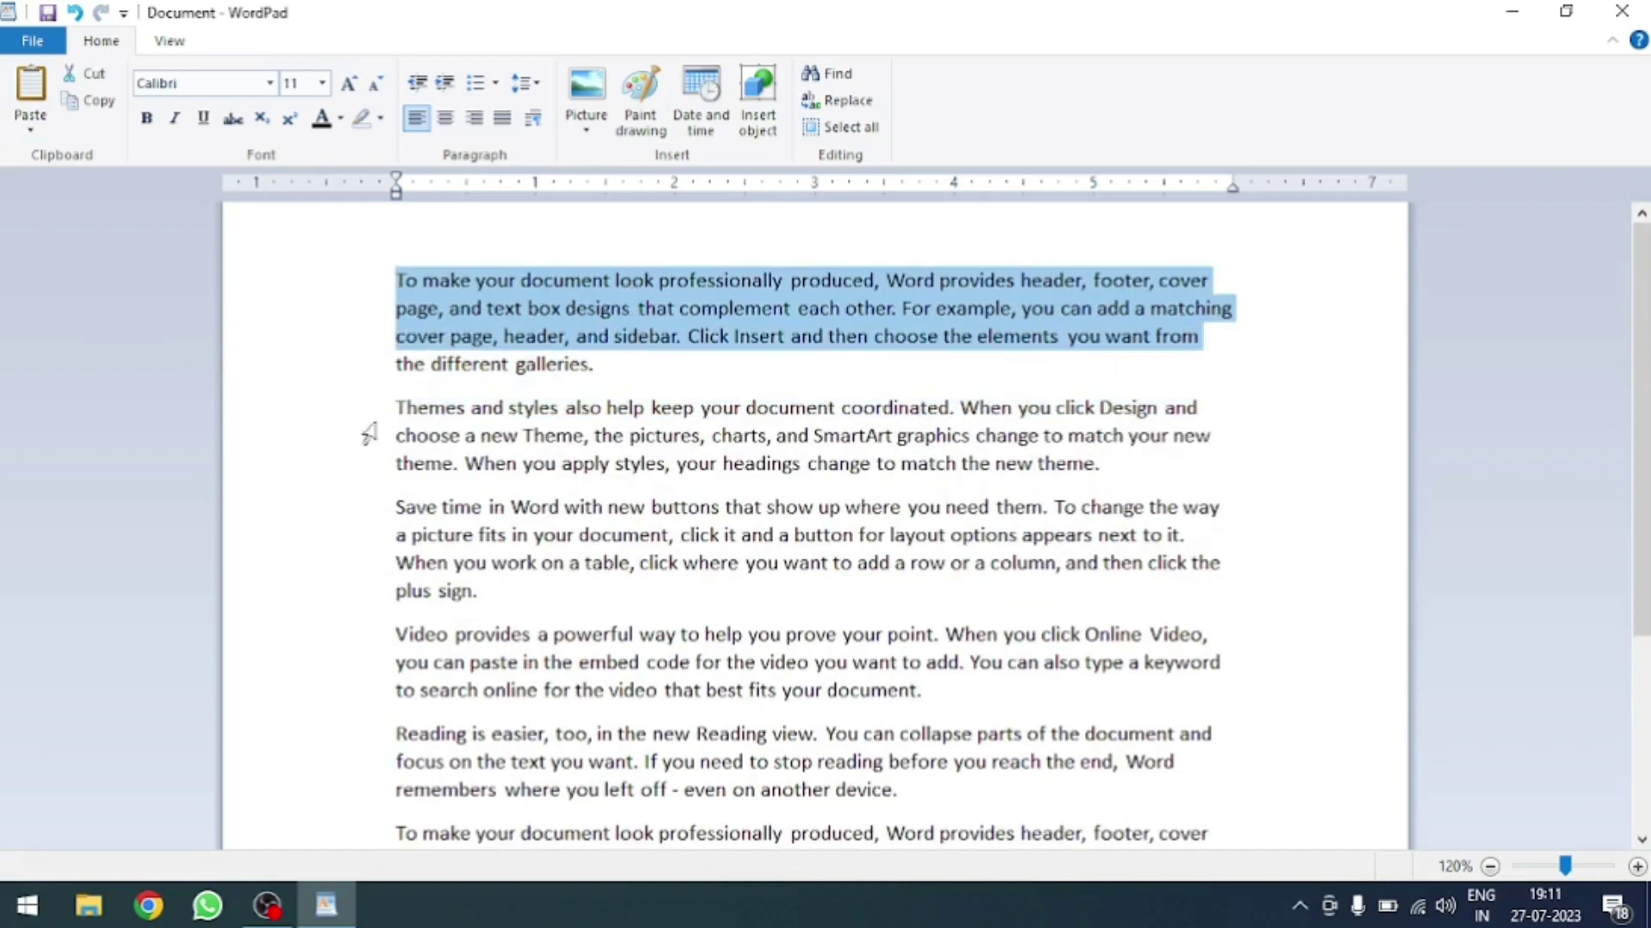
{"action": "left_click", "coordinate": [371, 410]}
{"action": "scroll", "coordinate": [533, 519], "scroll_direction": "down", "scroll_amount": 1}
{"action": "scroll", "coordinate": [533, 519], "scroll_direction": "down", "scroll_amount": 3}
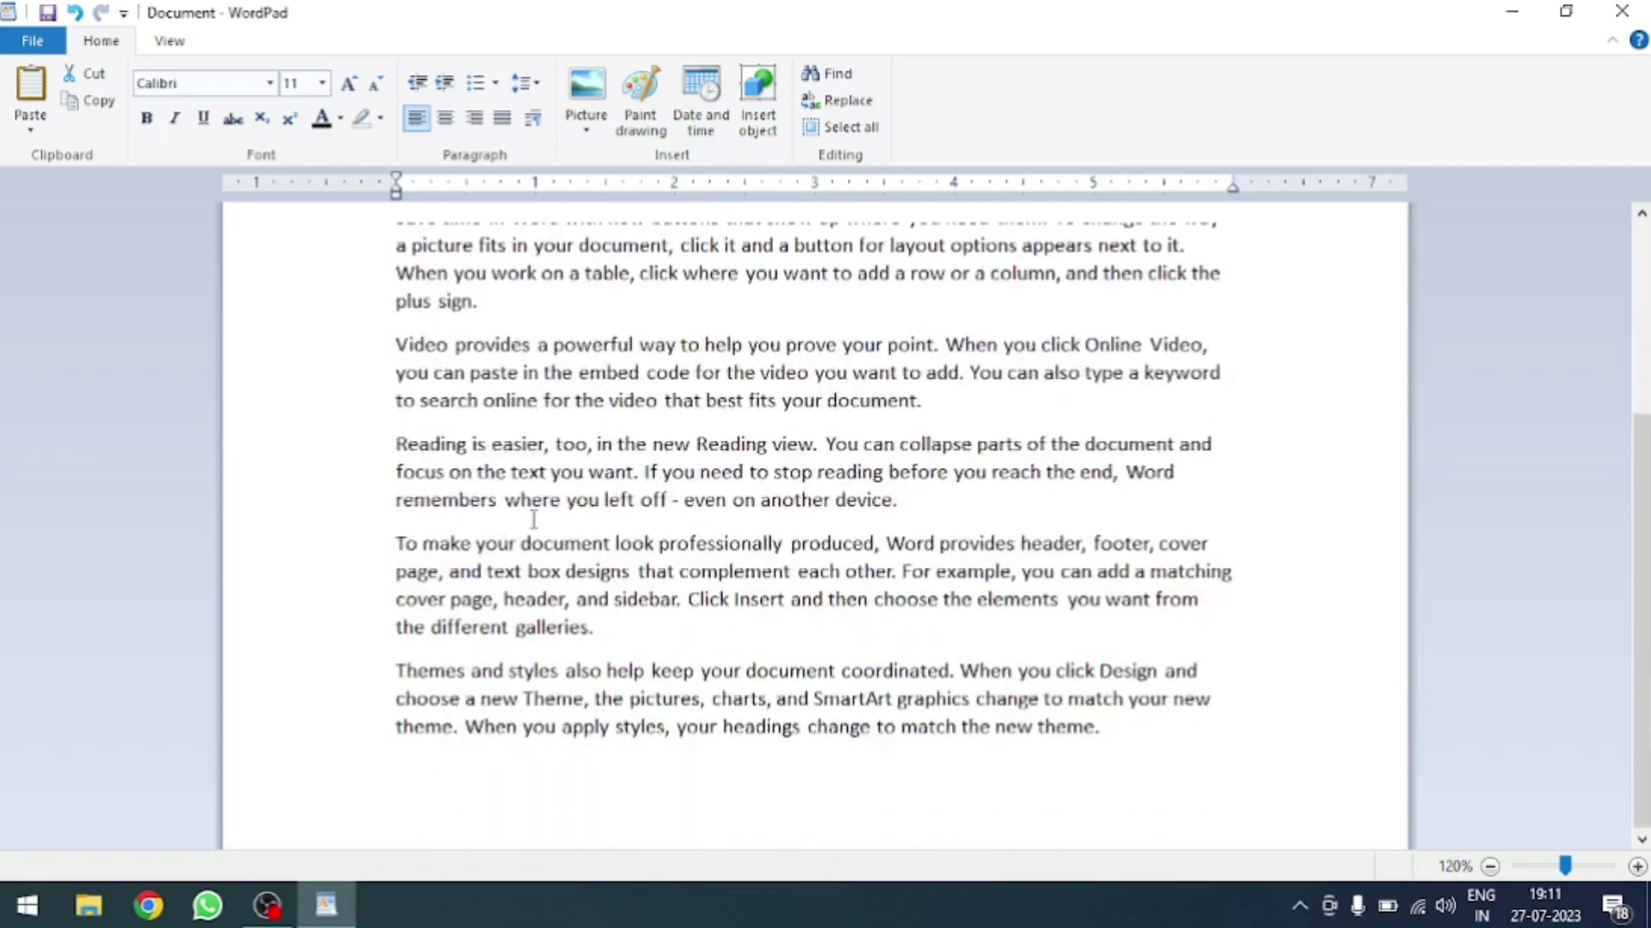
{"action": "left_click", "coordinate": [357, 552]}
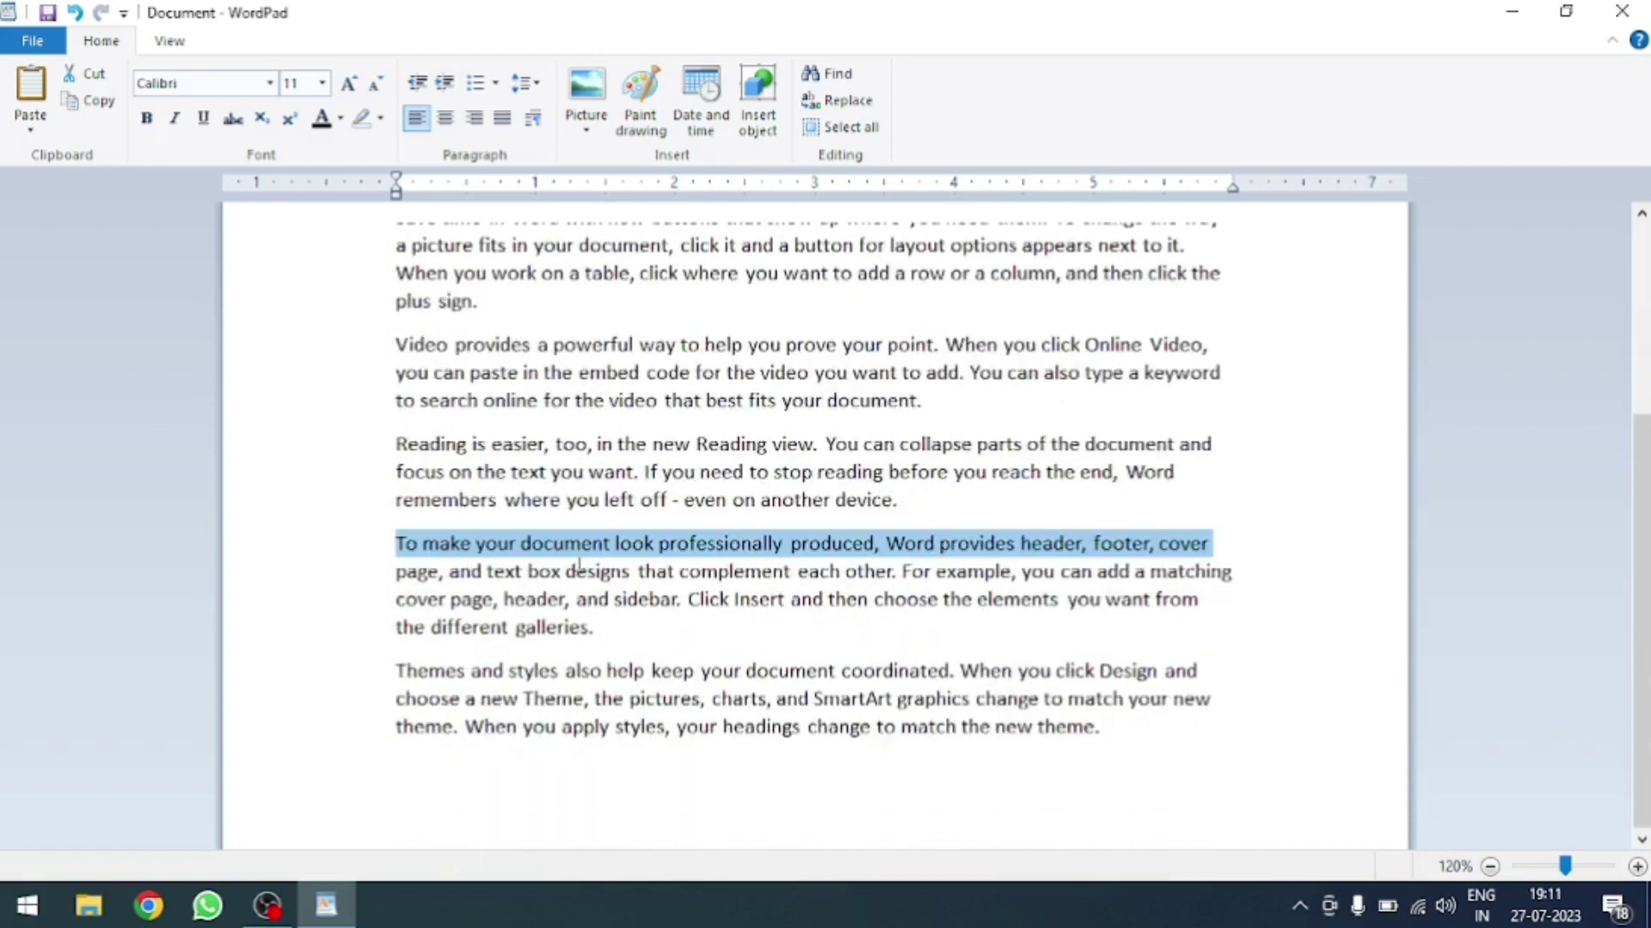
{"action": "left_click", "coordinate": [354, 681]}
{"action": "left_click", "coordinate": [560, 601]}
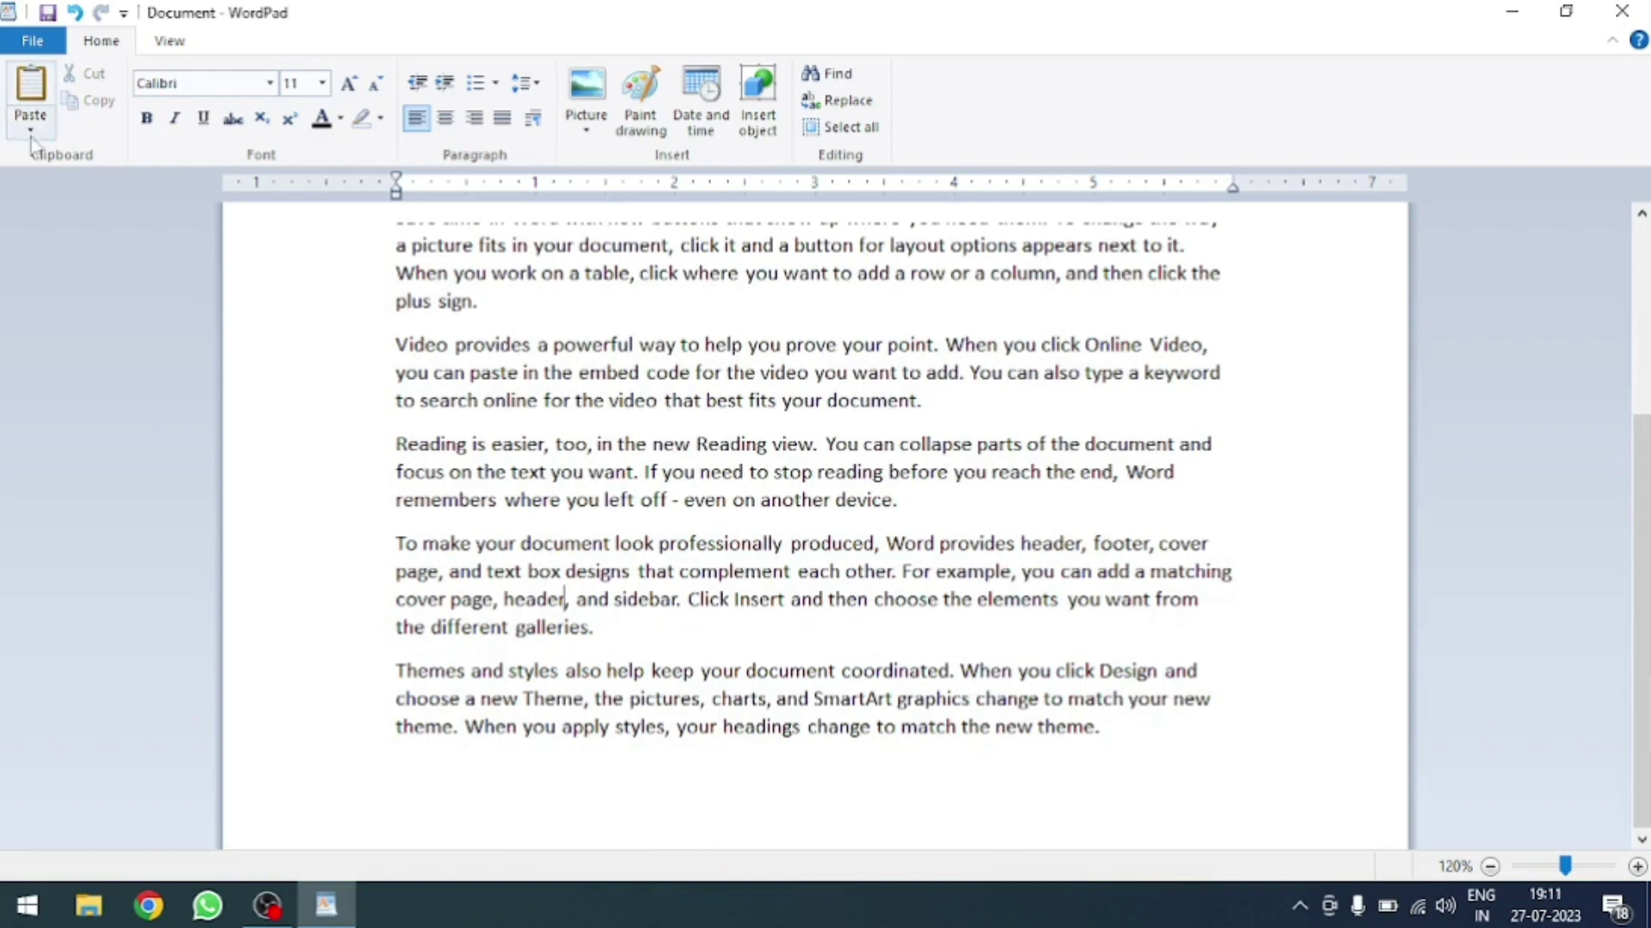
{"action": "key", "text": "ctrl+v"}
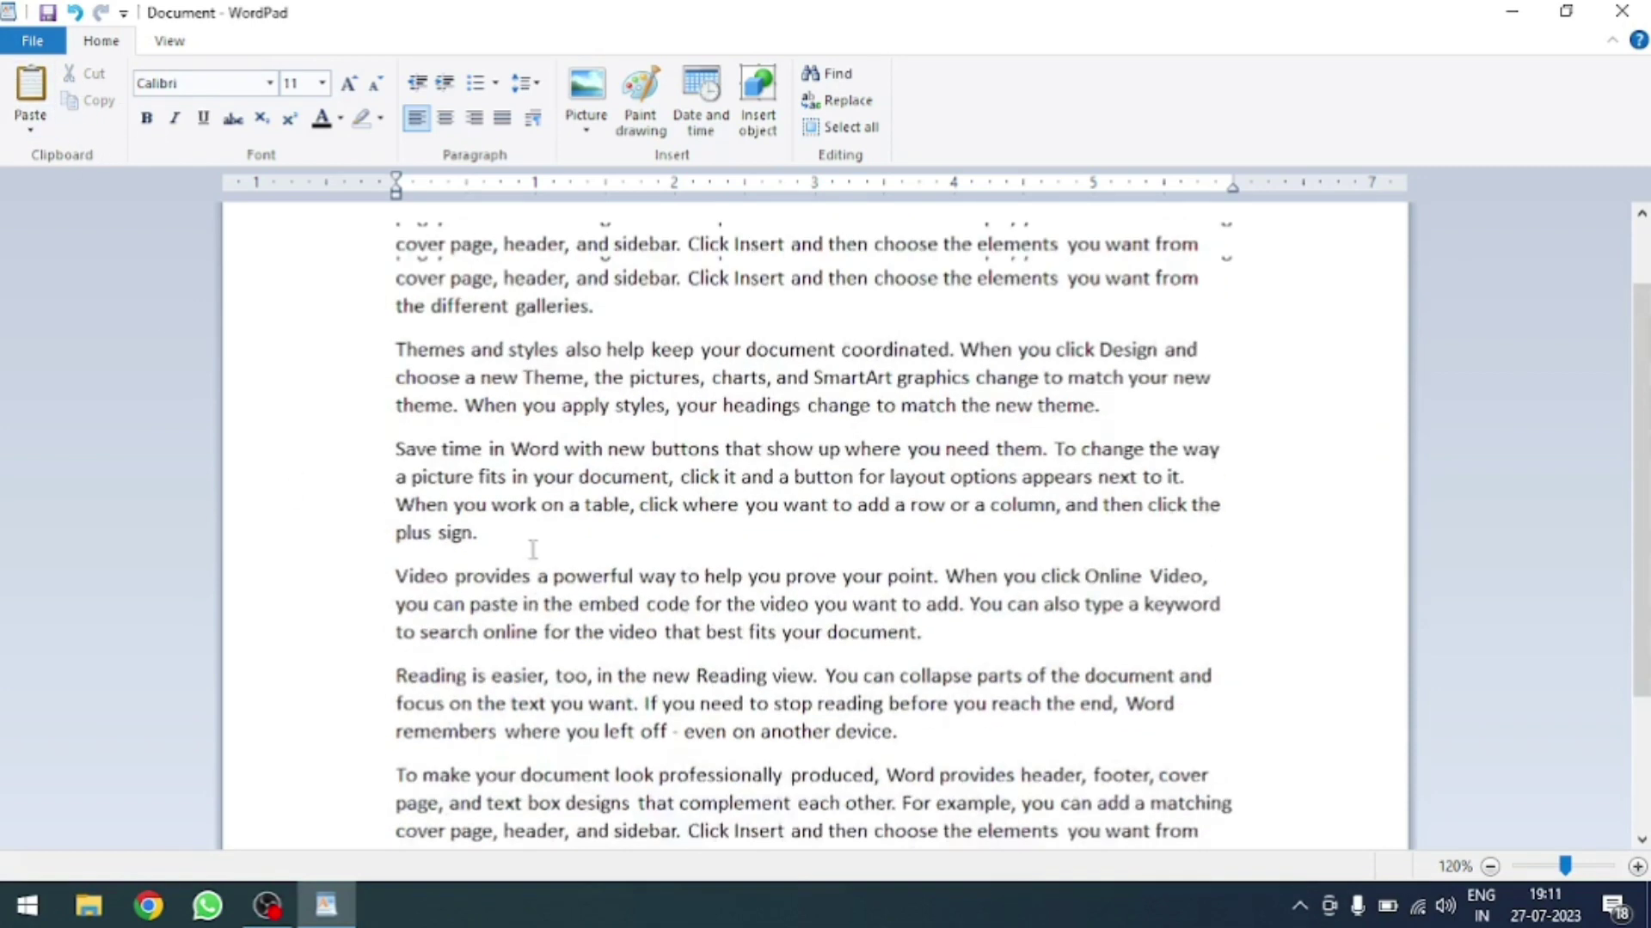
{"action": "scroll", "coordinate": [535, 545], "scroll_direction": "up", "scroll_amount": 1}
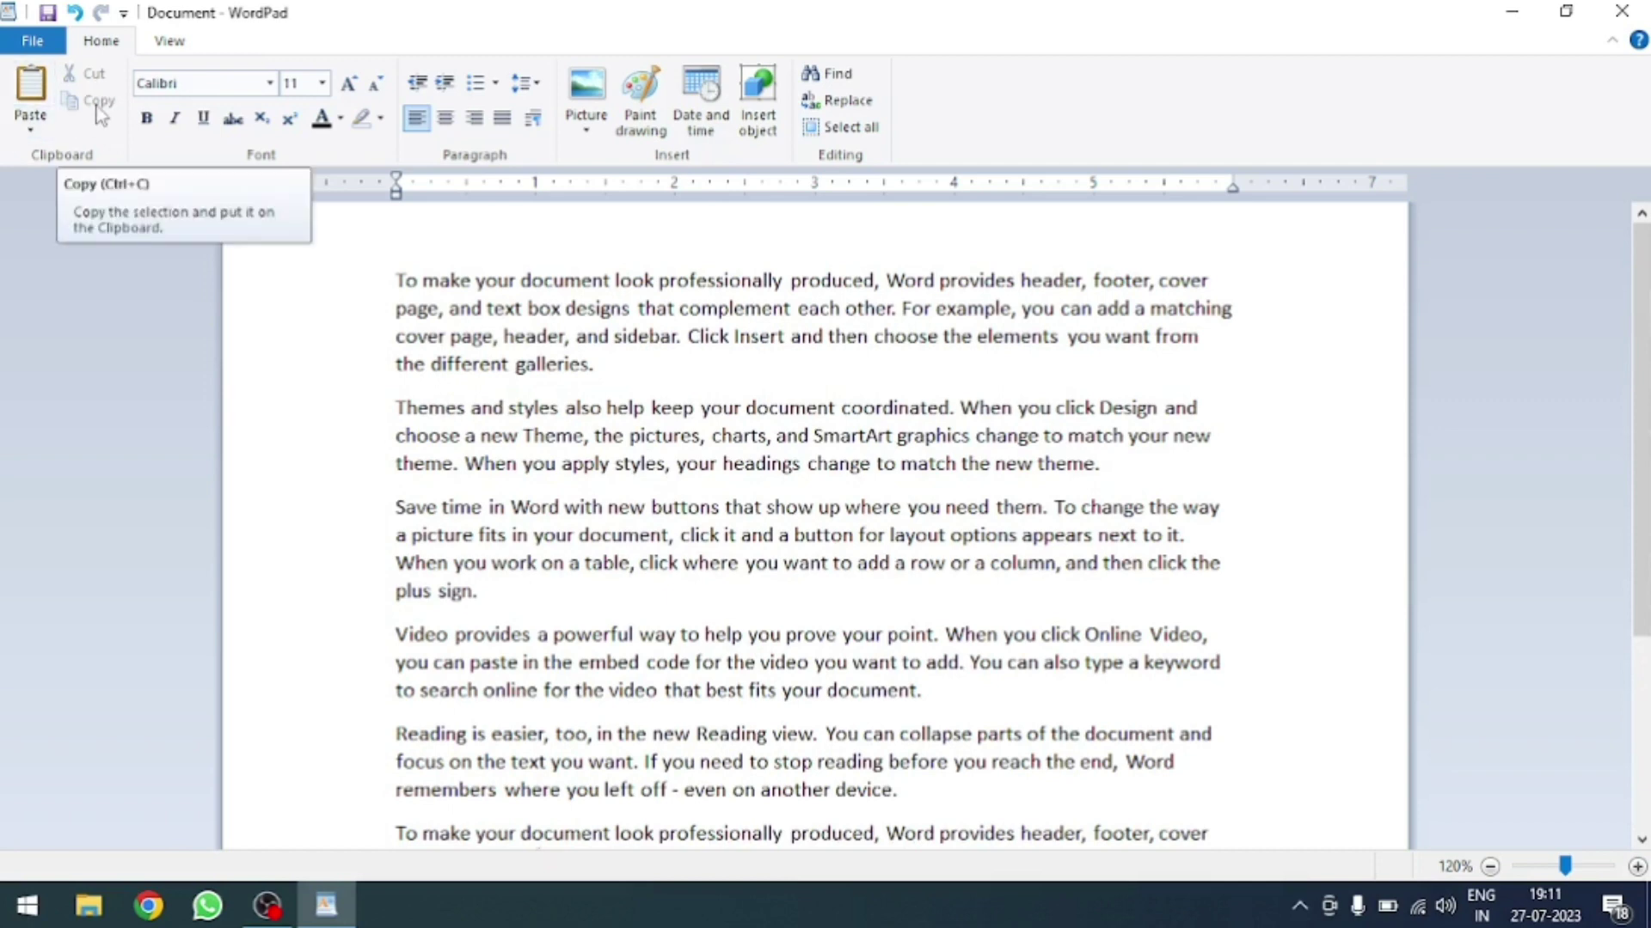
{"action": "key", "text": "ctrl+End"}
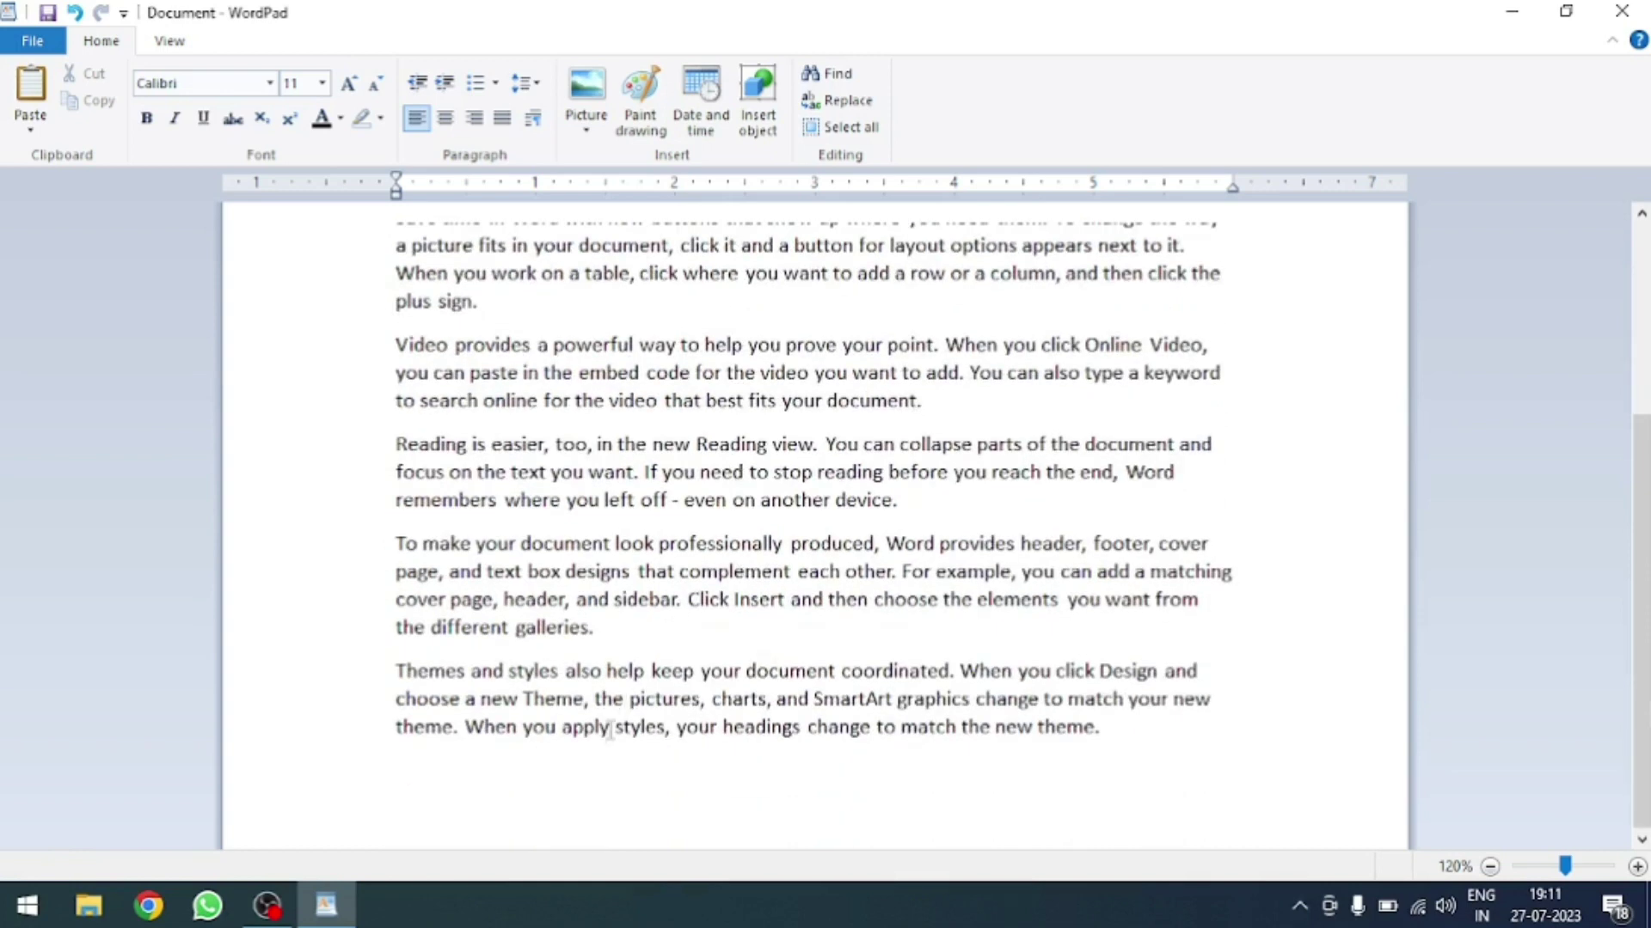
- Browse the Paste special formats (Picture, RTF, Unformatted Text, Wordpad Document) and cancel
{"action": "left_click", "coordinate": [30, 125]}
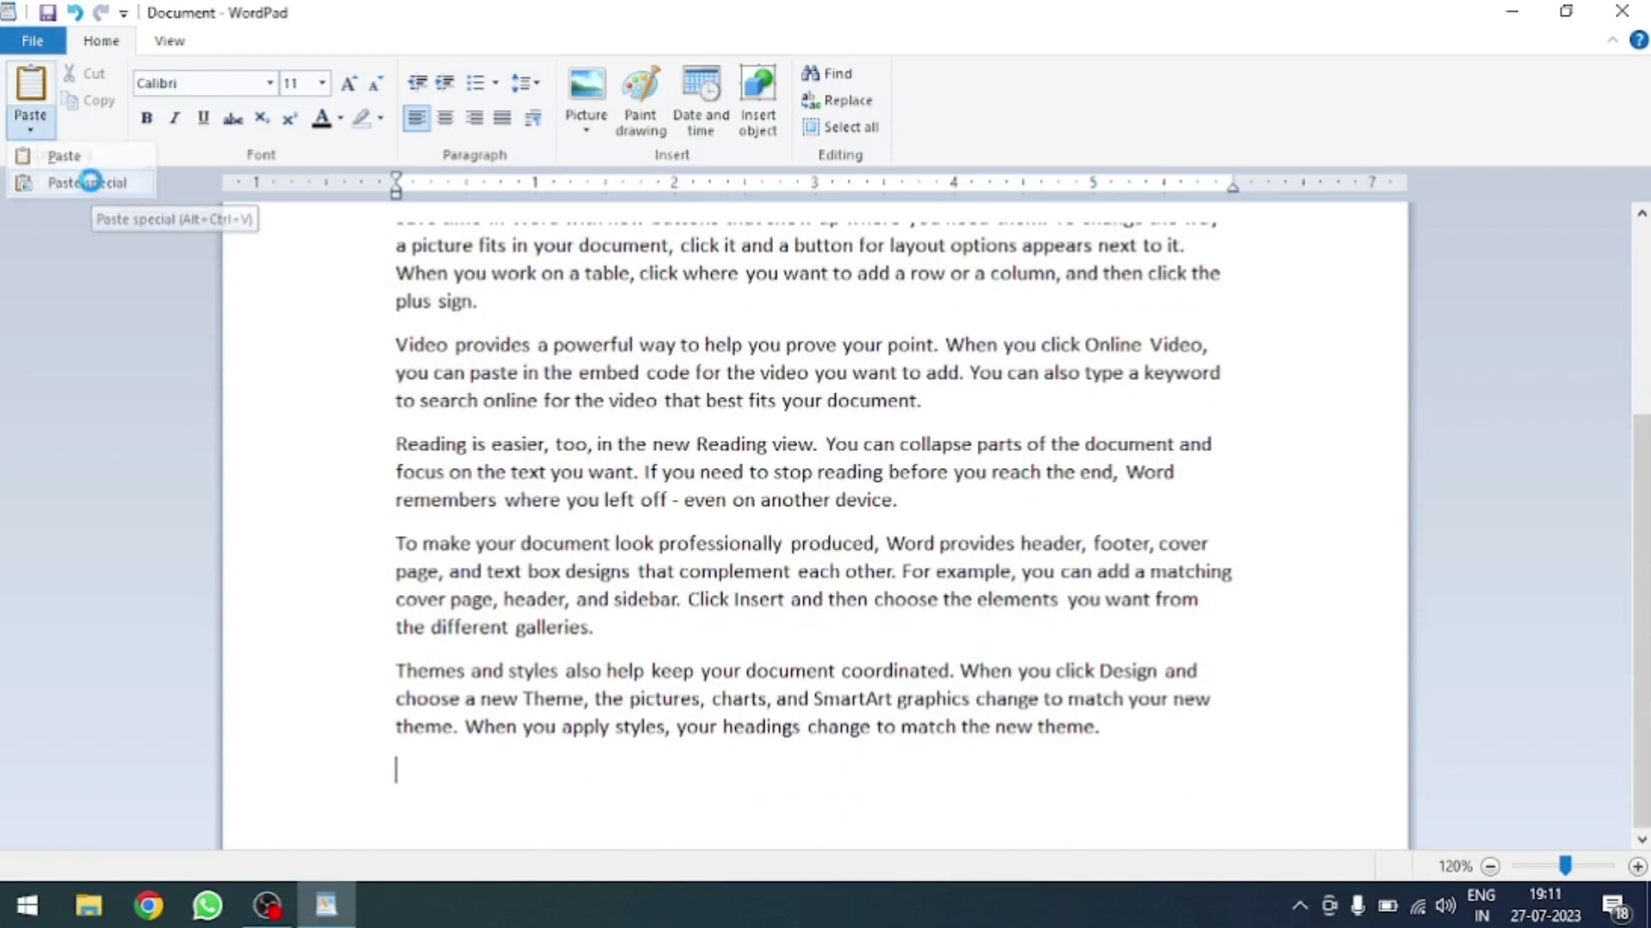
{"action": "left_click", "coordinate": [90, 184]}
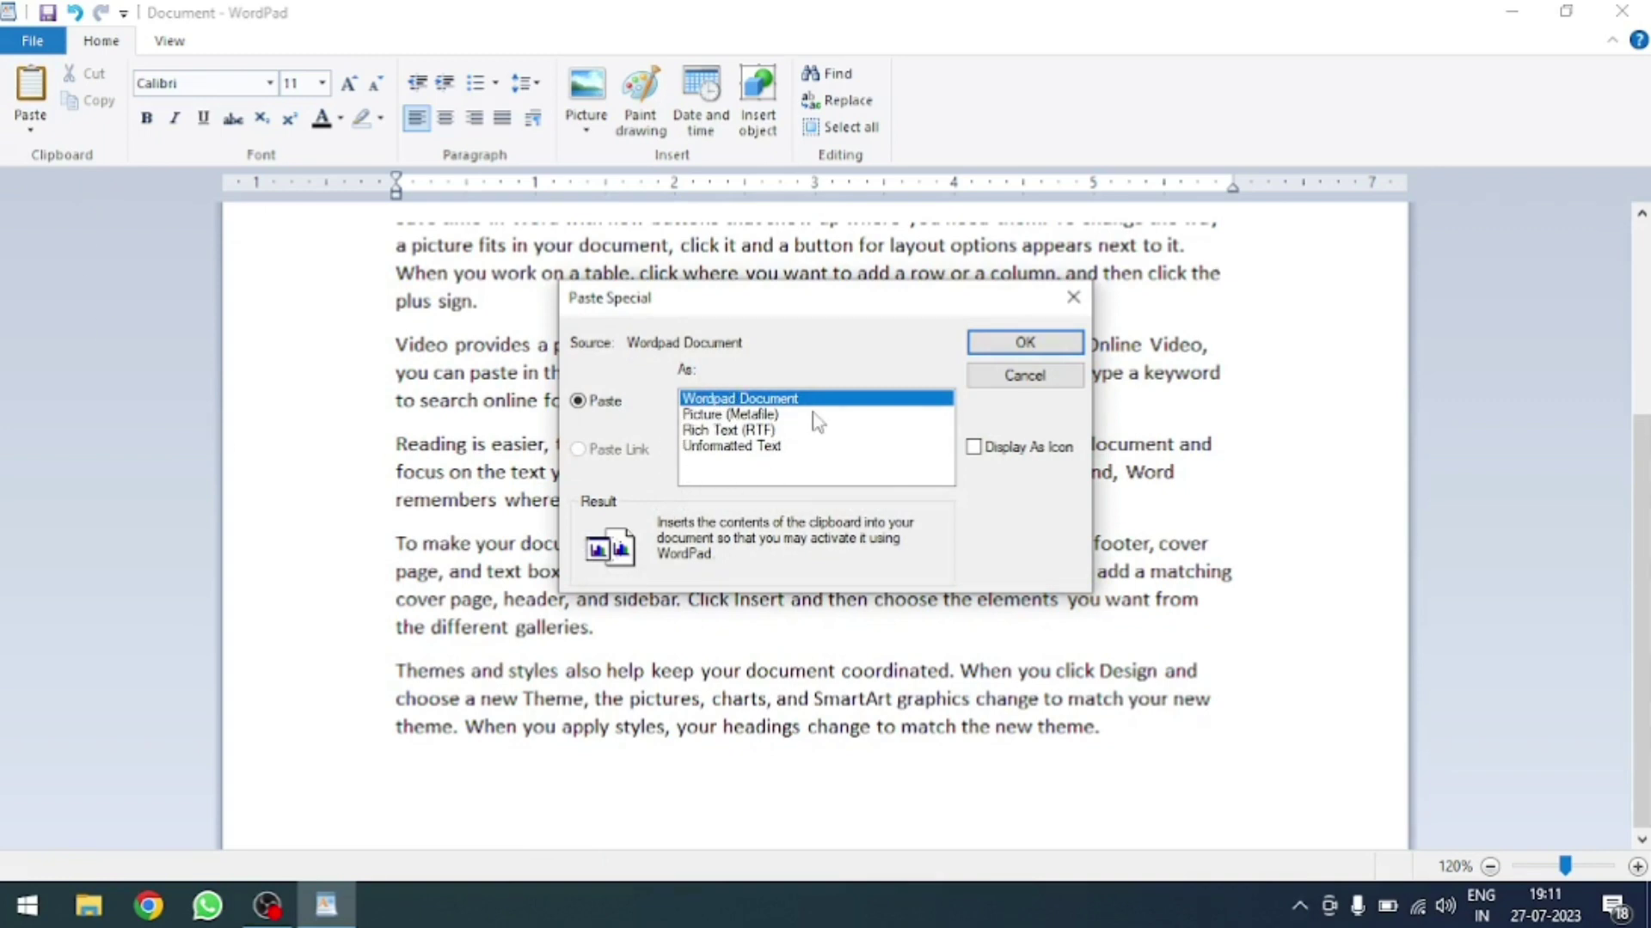
{"action": "left_click", "coordinate": [731, 416]}
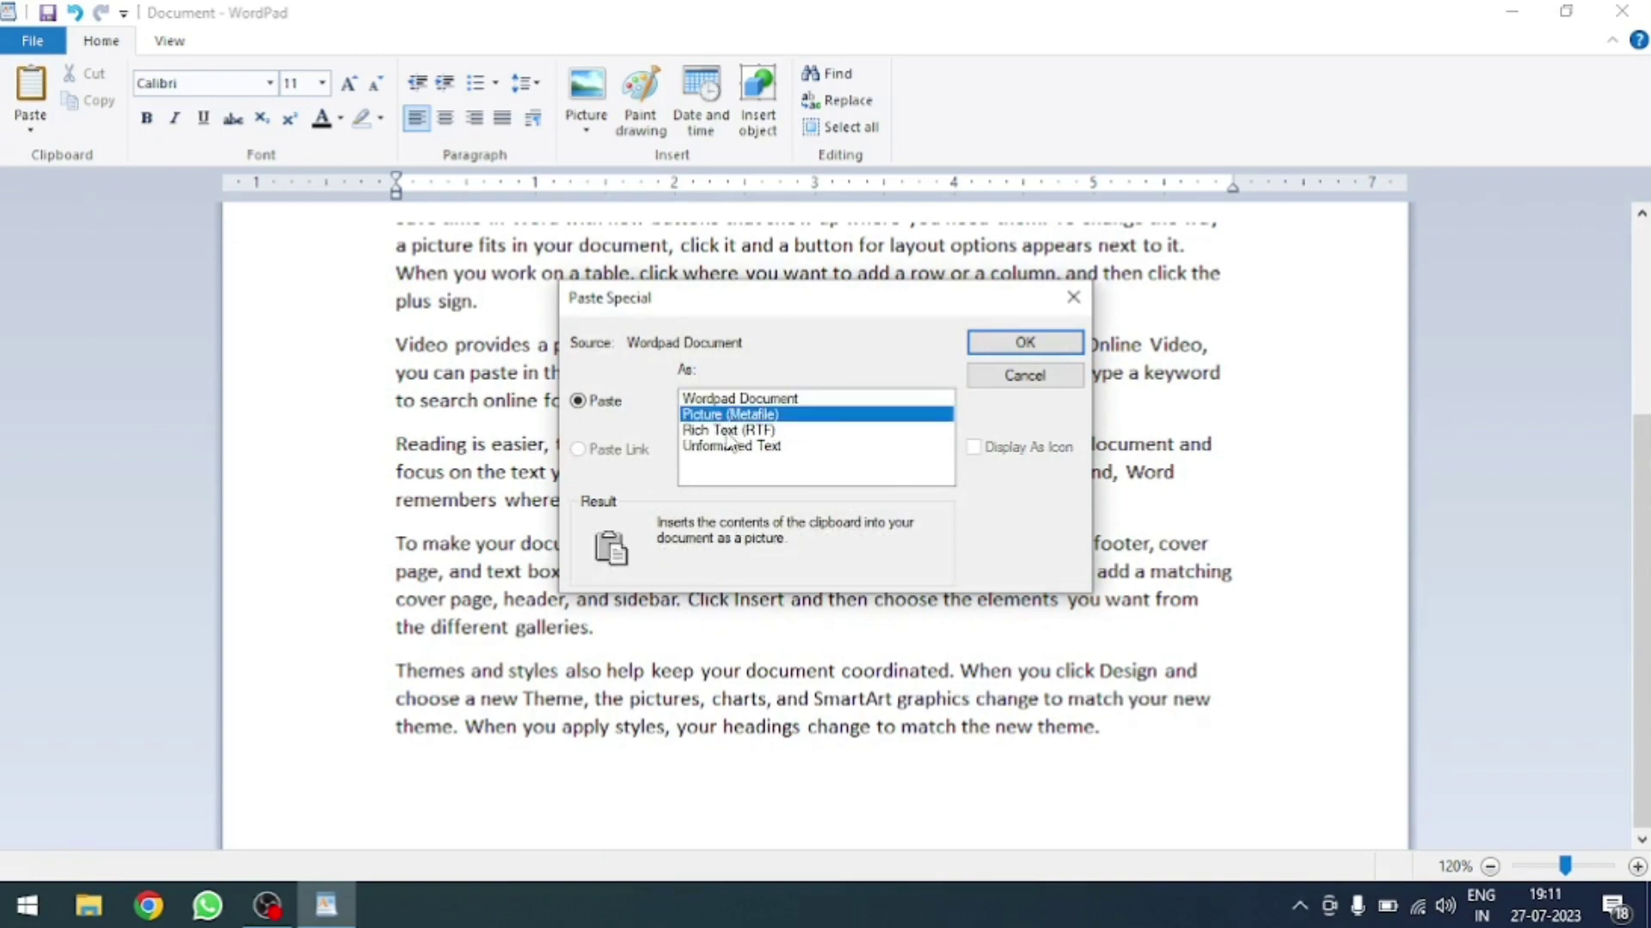
{"action": "key", "text": "Down"}
{"action": "left_click", "coordinate": [730, 447]}
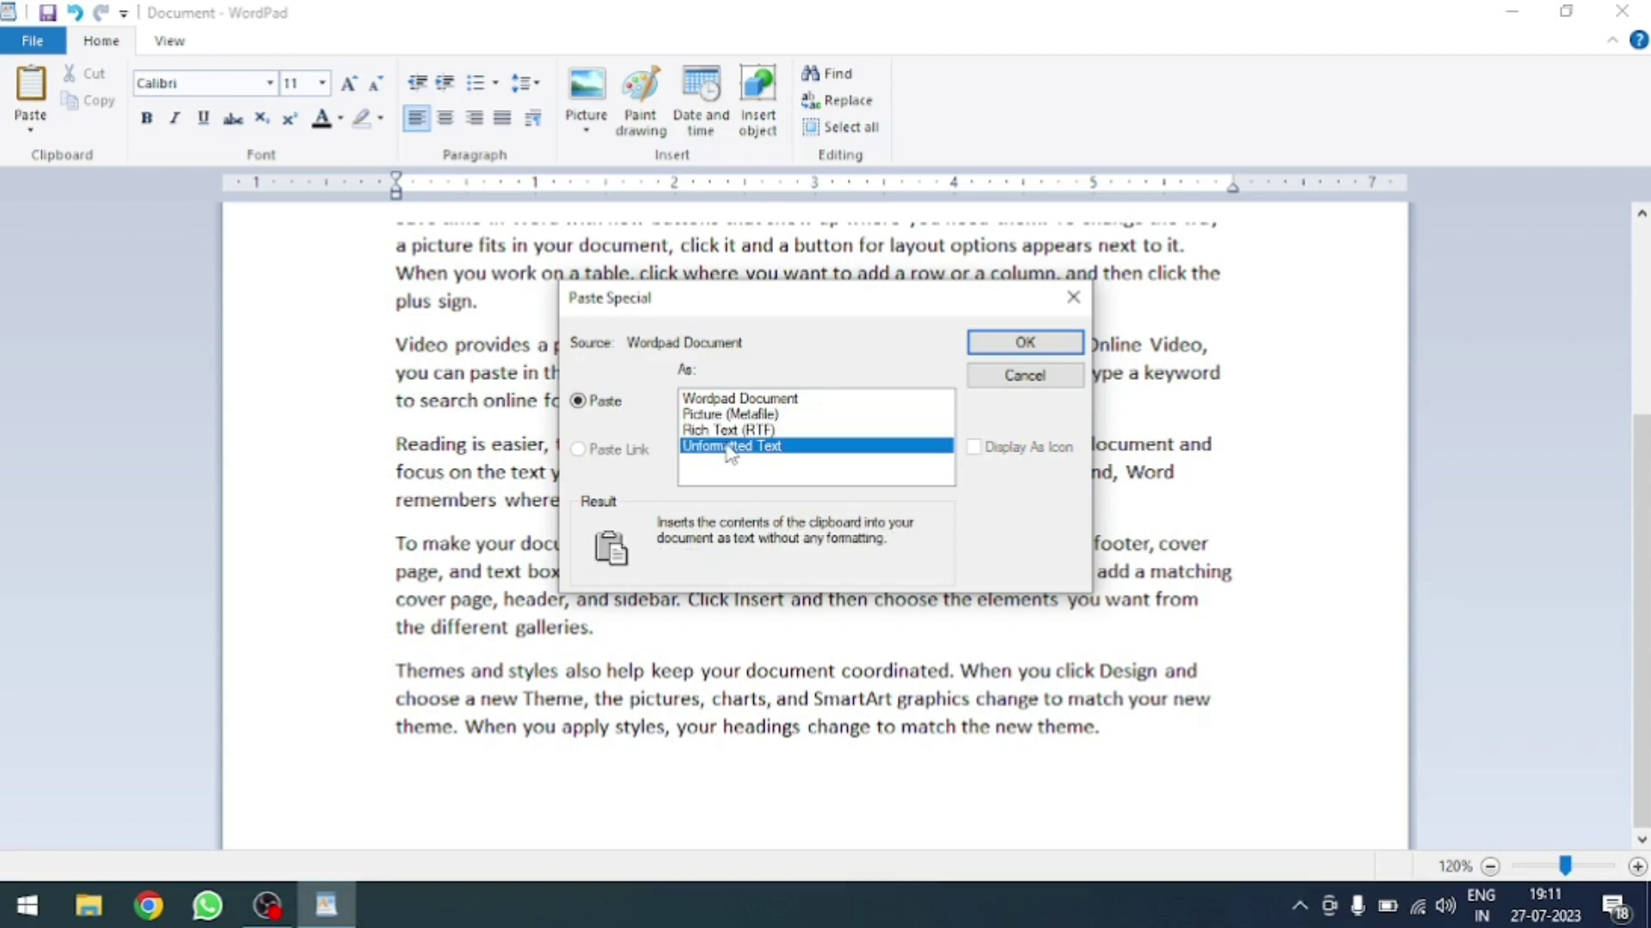
{"action": "left_click", "coordinate": [731, 416]}
{"action": "left_click", "coordinate": [735, 399]}
{"action": "left_click", "coordinate": [735, 415]}
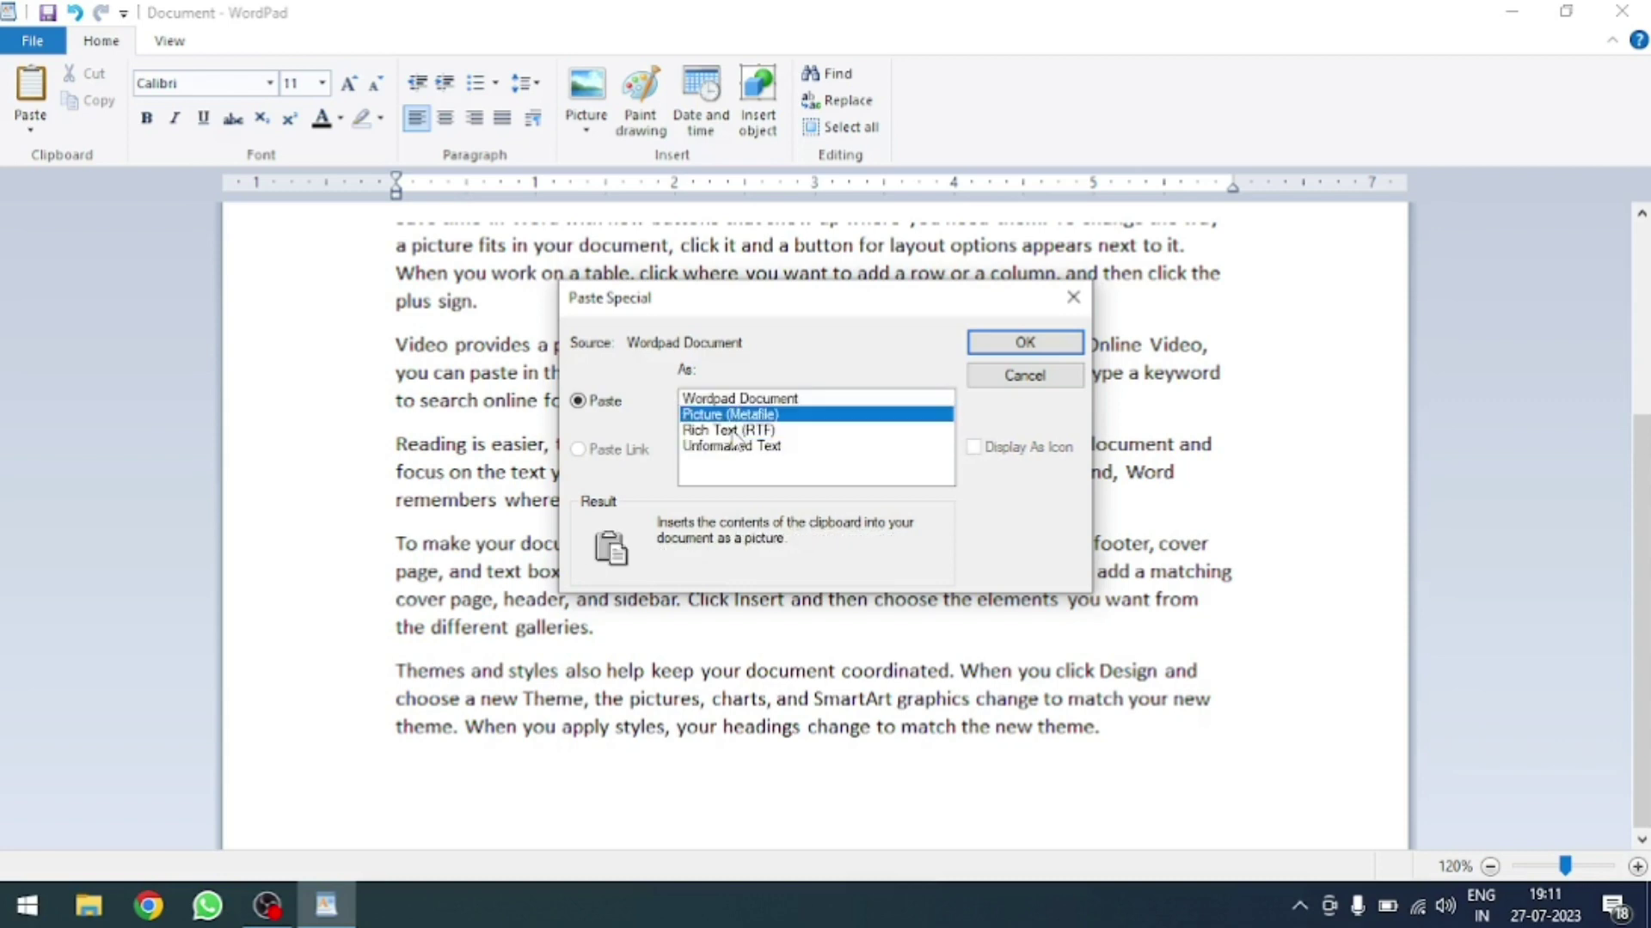
{"action": "left_click", "coordinate": [734, 445]}
{"action": "left_click", "coordinate": [733, 415]}
{"action": "left_click", "coordinate": [1023, 376]}
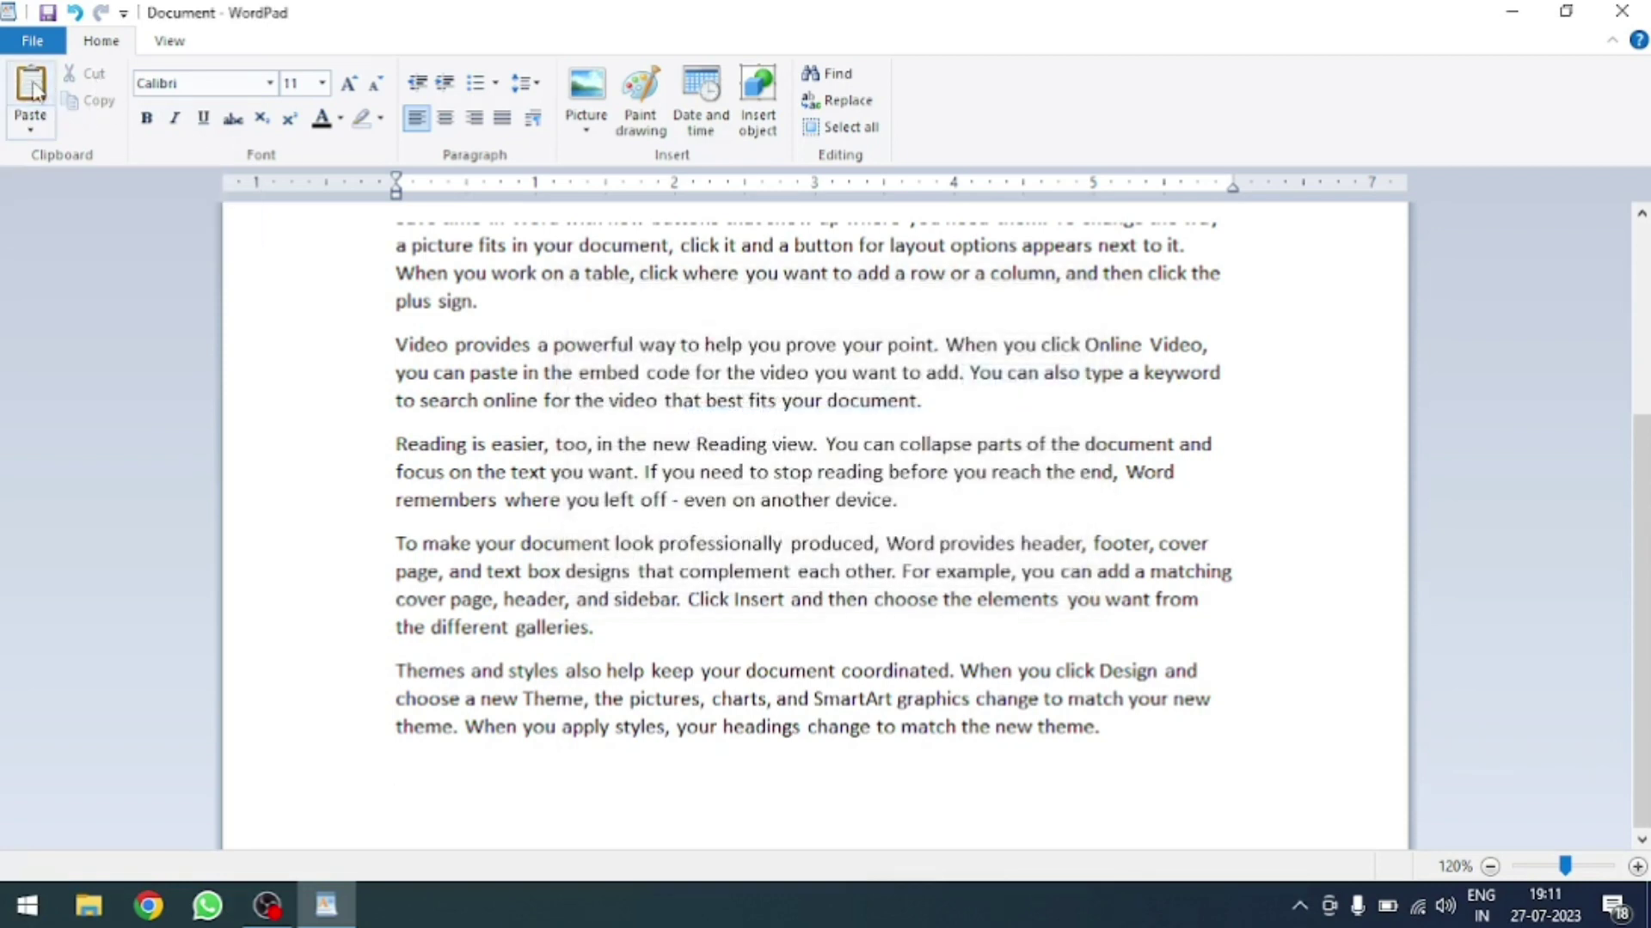
- Paste the paragraphs, then delete the trailing duplicate 'To make' and 'Themes' paragraphs and empty line
{"action": "key", "text": "ctrl+v"}
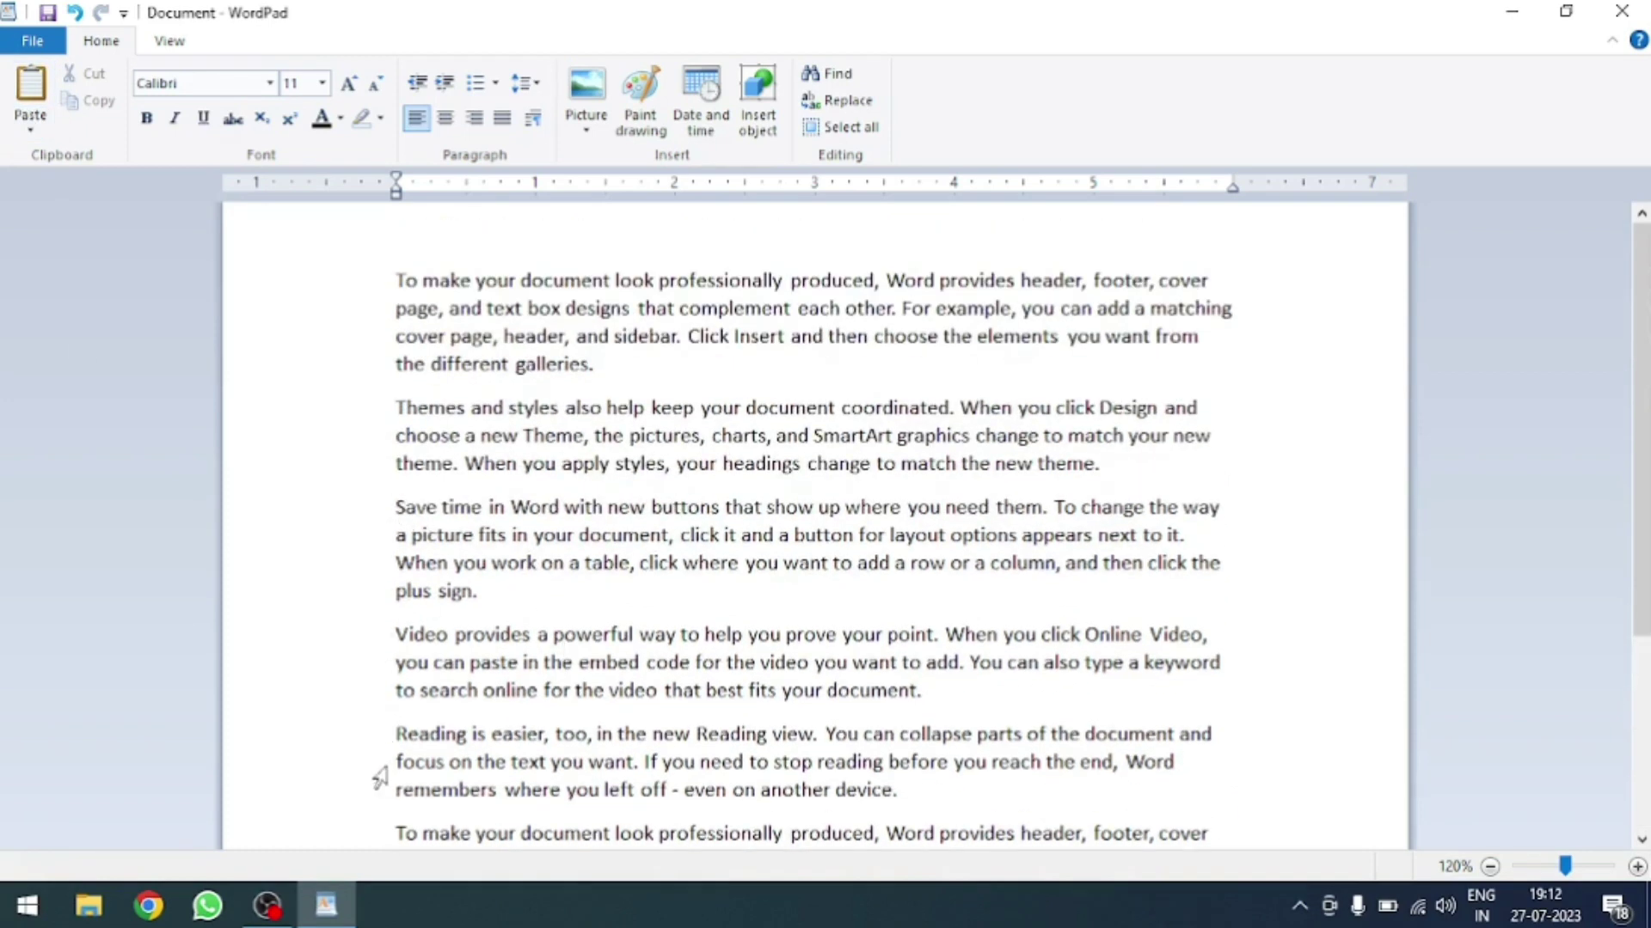
{"action": "scroll", "coordinate": [382, 716], "scroll_direction": "down", "scroll_amount": 2}
{"action": "left_click_drag", "start_coordinate": [384, 640], "coordinate": [781, 869]}
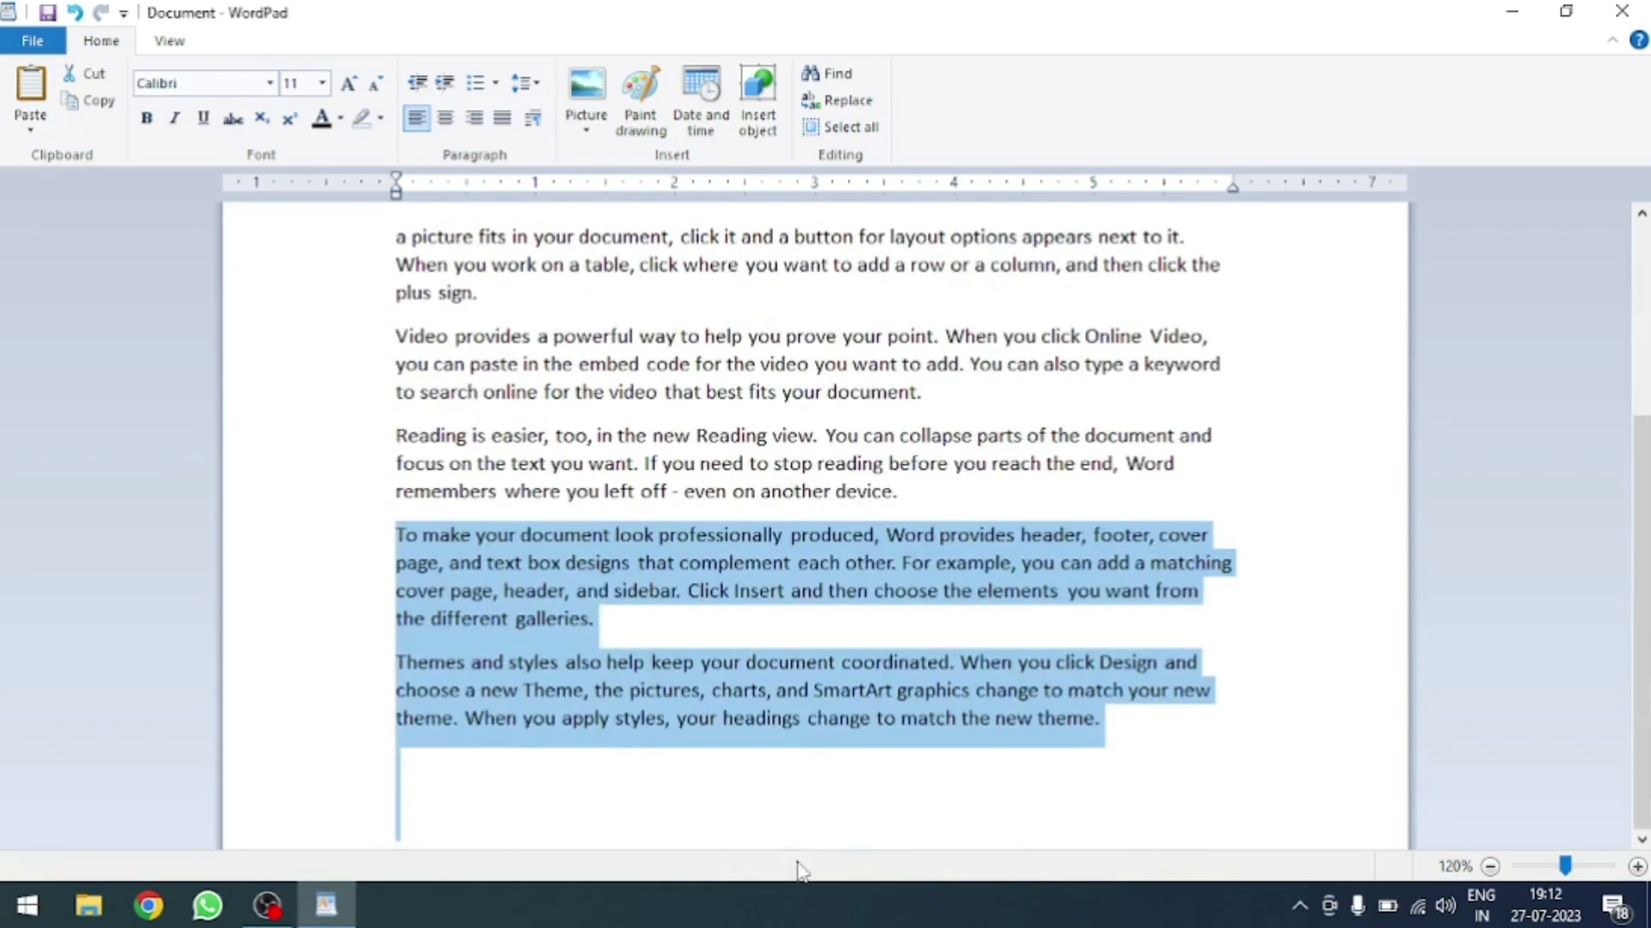
{"action": "key", "text": "Delete"}
{"action": "key", "text": "BackSpace"}
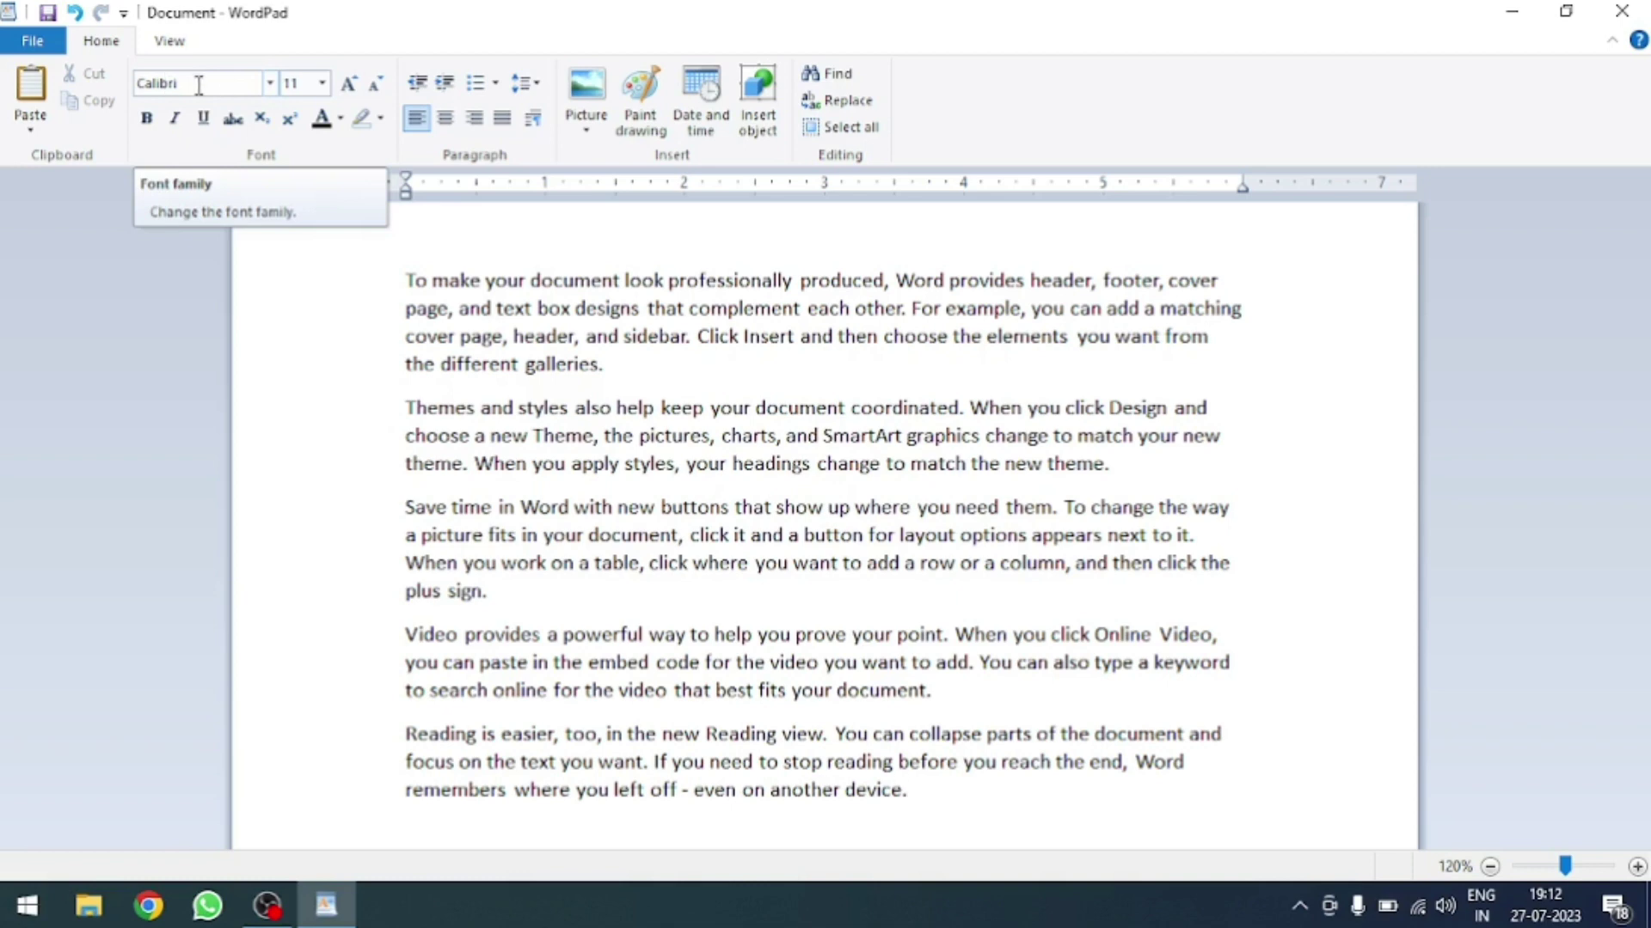
- Select the first three paragraphs and try the Bookshelf Symbol 7 and Bradley Hand ITC fonts
{"action": "left_click", "coordinate": [407, 280]}
{"action": "left_click_drag", "start_coordinate": [407, 279], "coordinate": [921, 585]}
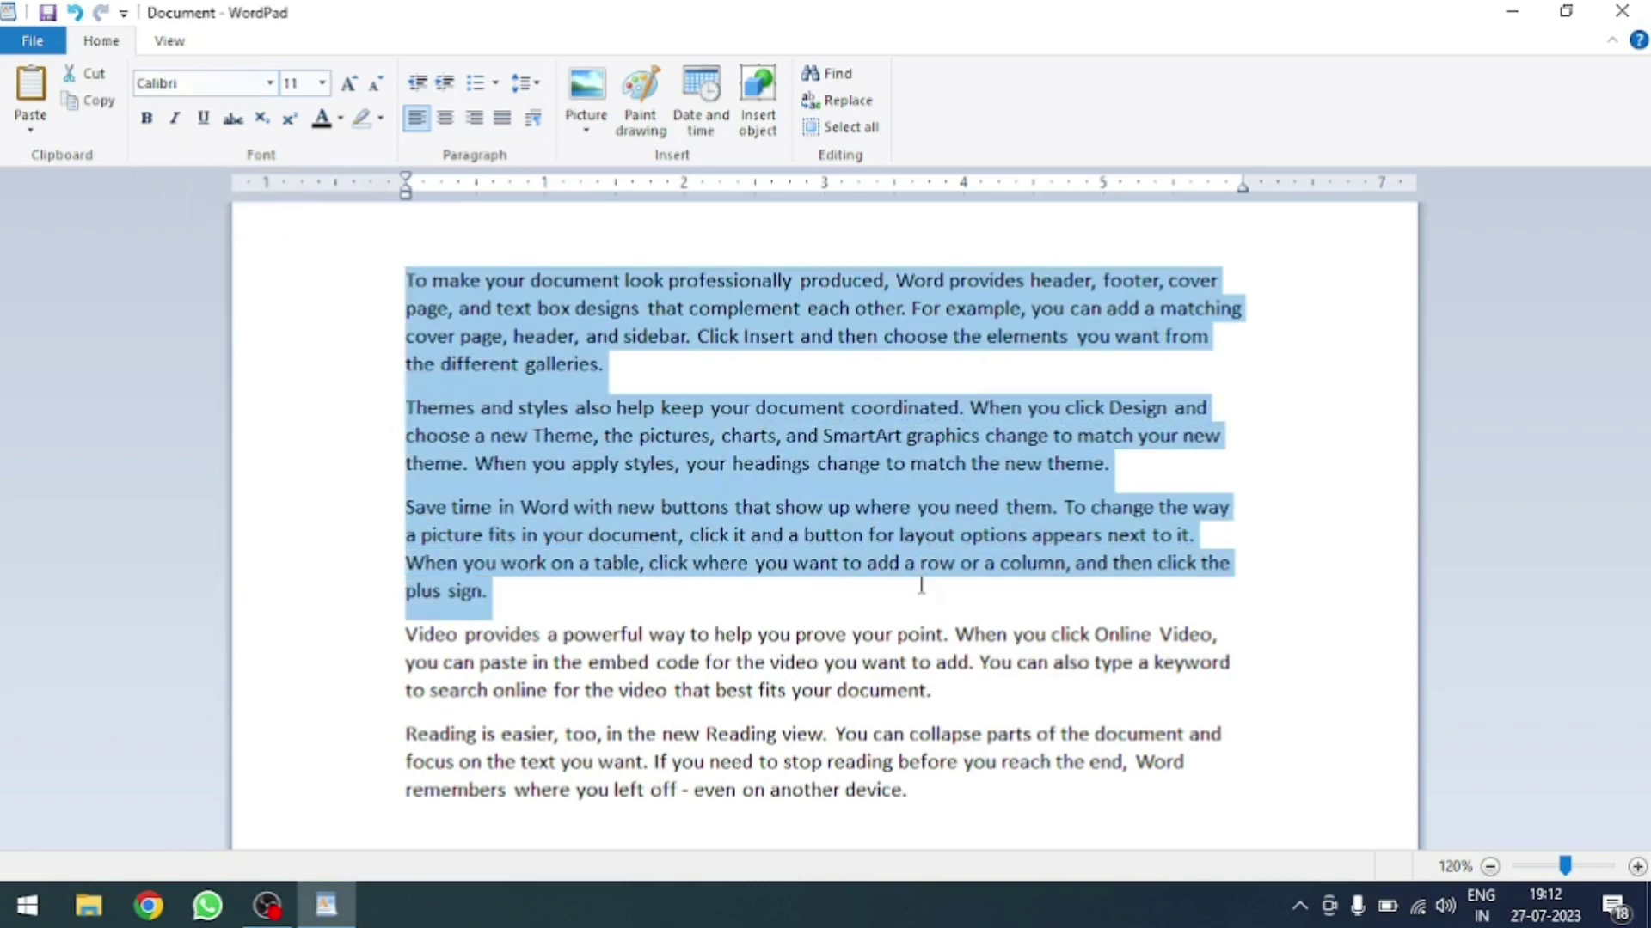
{"action": "left_click", "coordinate": [269, 82]}
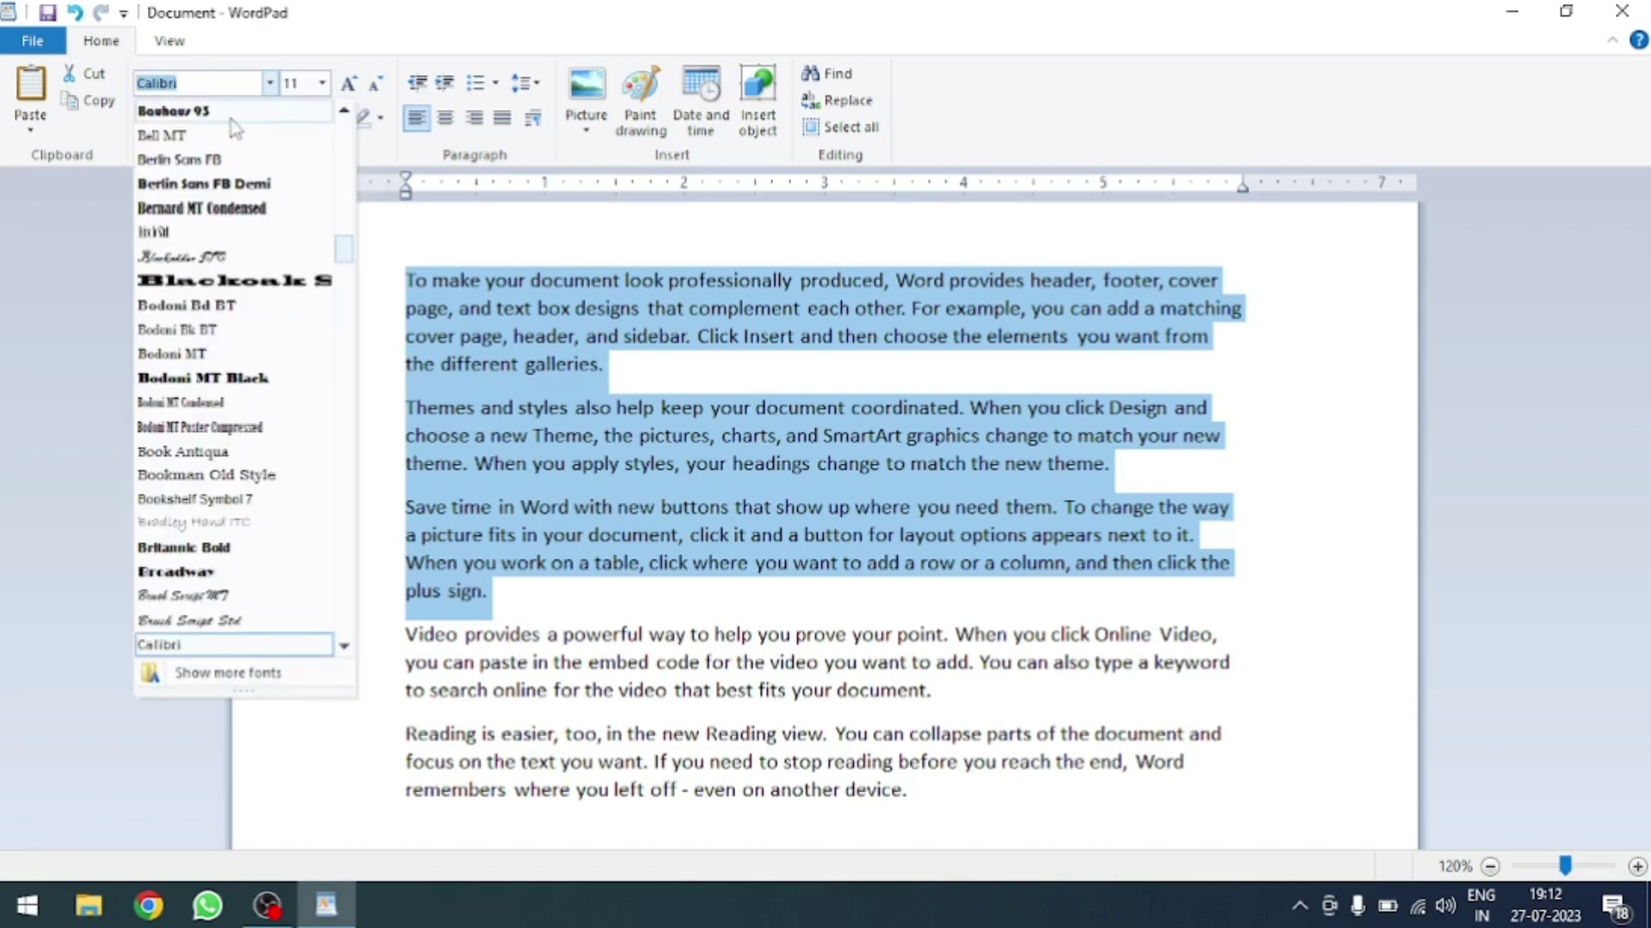
{"action": "scroll", "coordinate": [191, 290], "scroll_direction": "down", "scroll_amount": 5}
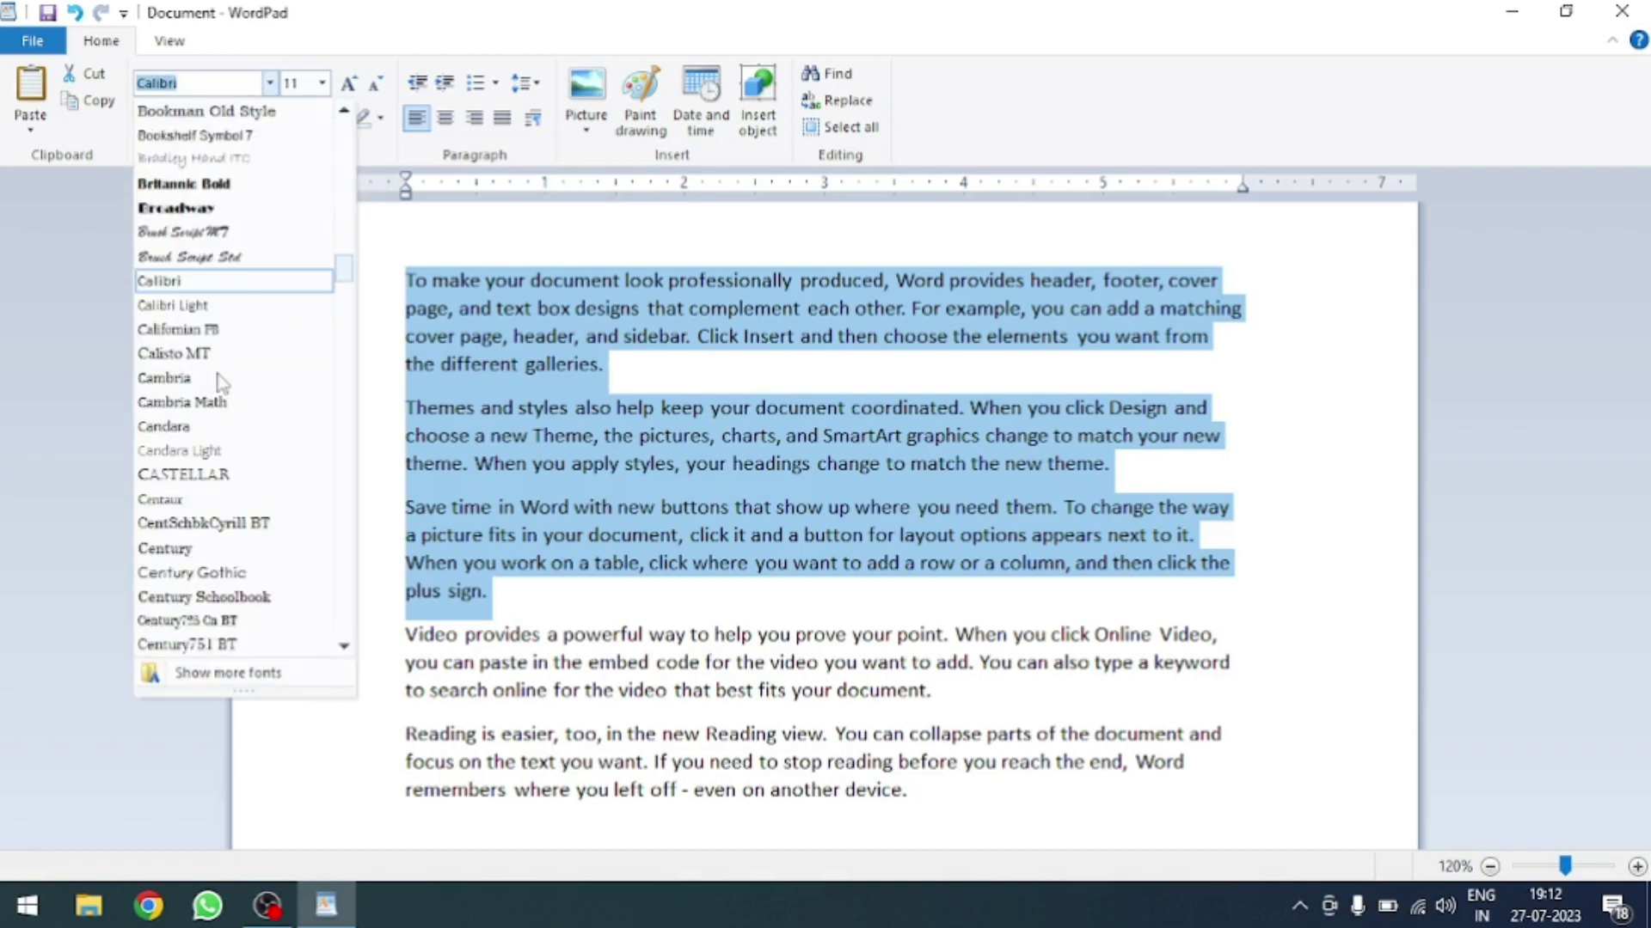
{"action": "left_click", "coordinate": [247, 137]}
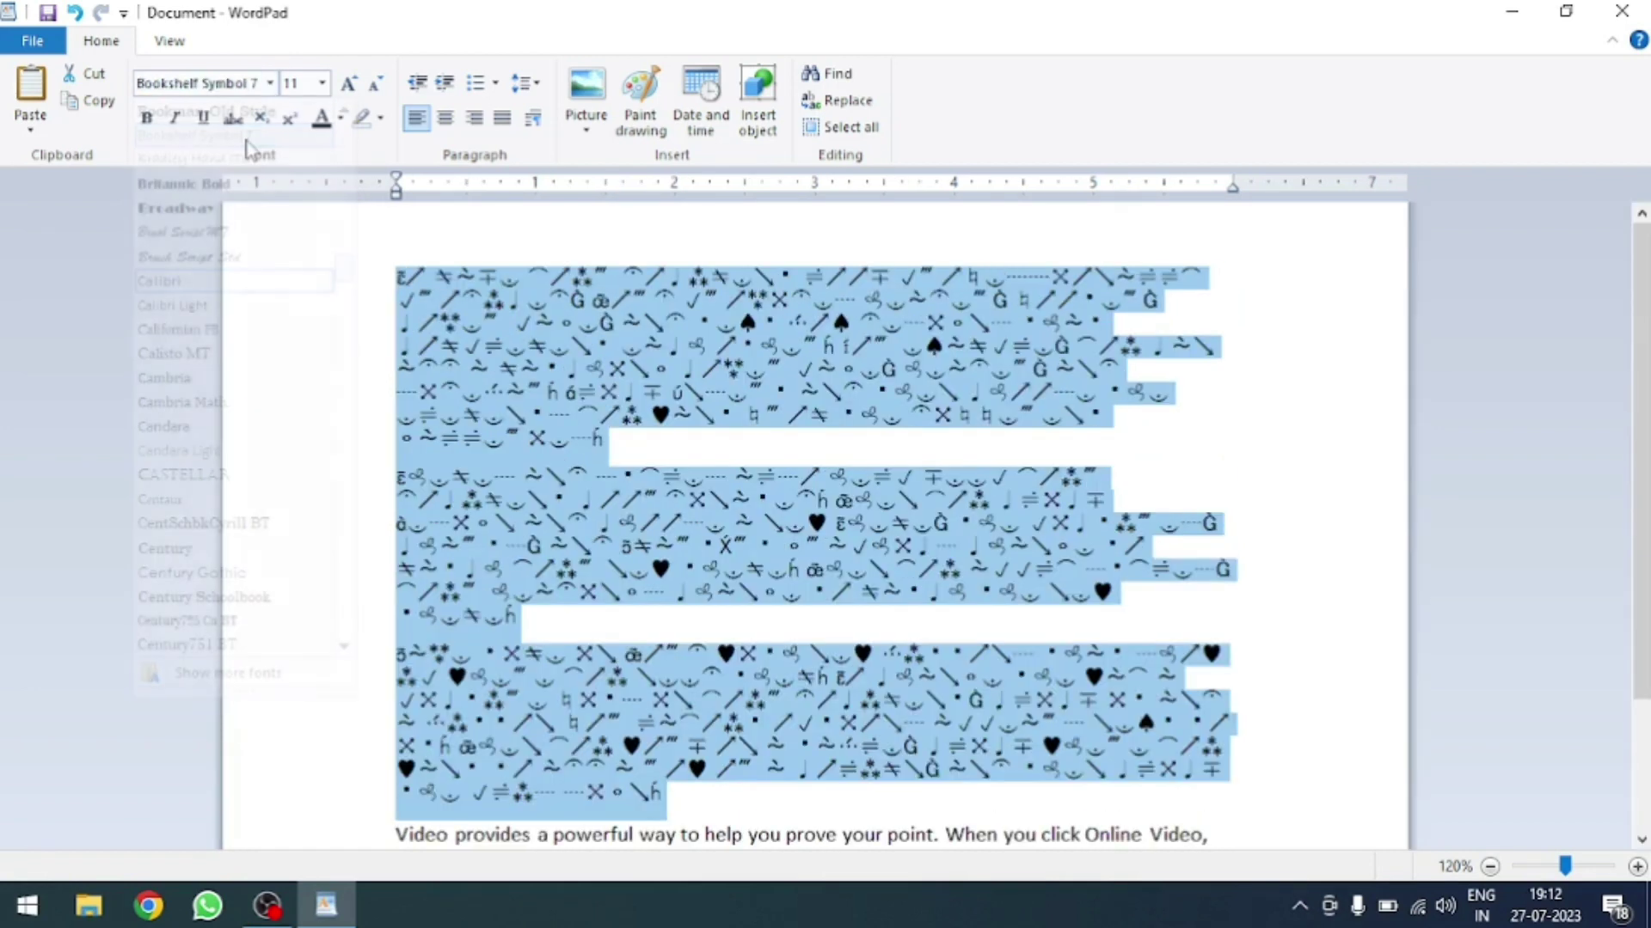
{"action": "left_click", "coordinate": [269, 83]}
{"action": "scroll", "coordinate": [244, 516], "scroll_direction": "down", "scroll_amount": 2}
{"action": "scroll", "coordinate": [246, 567], "scroll_direction": "down", "scroll_amount": 1}
{"action": "left_click", "coordinate": [245, 464]}
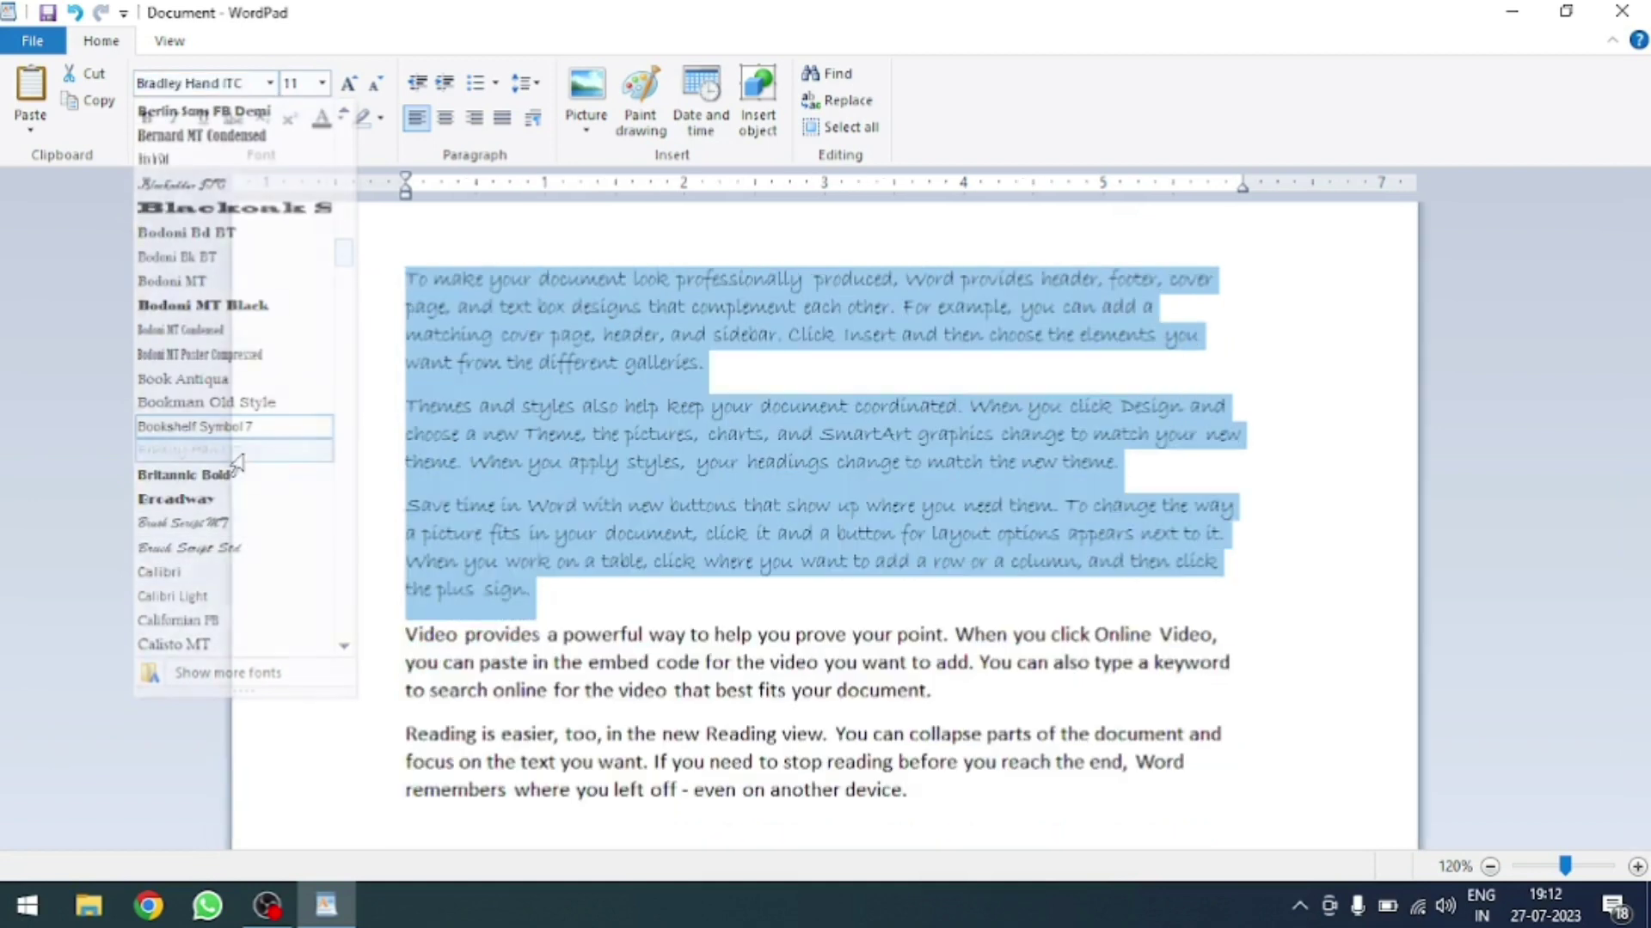
- Change the selected paragraphs' font to Calibri Light
{"action": "left_click", "coordinate": [269, 83]}
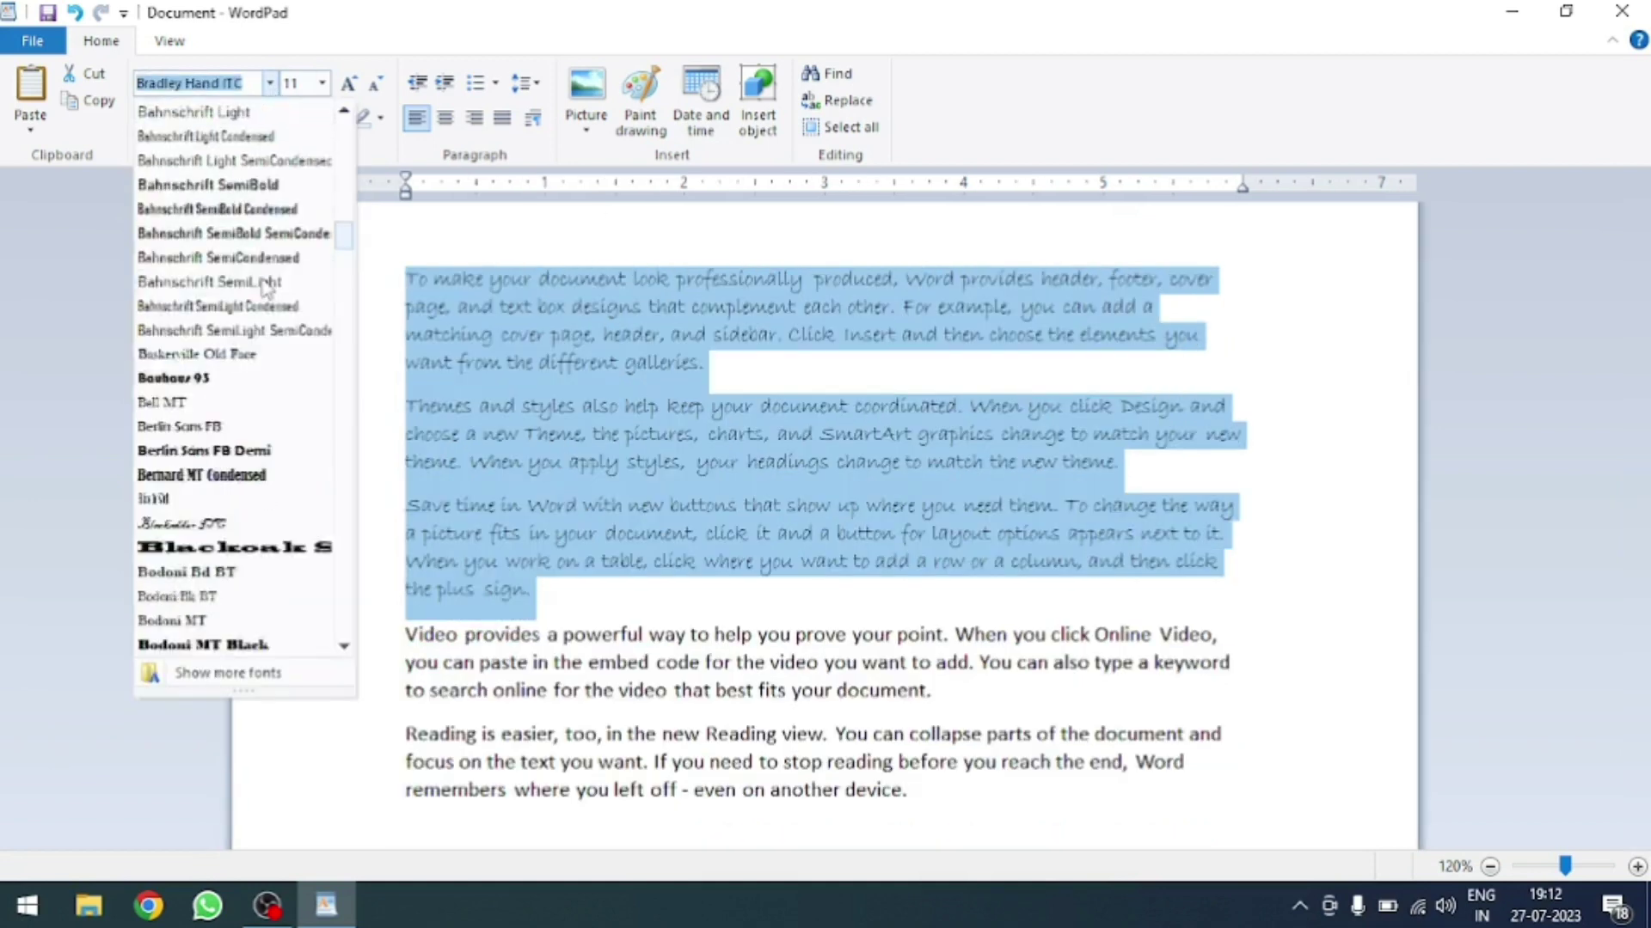
{"action": "scroll", "coordinate": [273, 286], "scroll_direction": "up", "scroll_amount": 10}
{"action": "scroll", "coordinate": [273, 286], "scroll_direction": "up", "scroll_amount": 10}
{"action": "scroll", "coordinate": [284, 275], "scroll_direction": "up", "scroll_amount": 5}
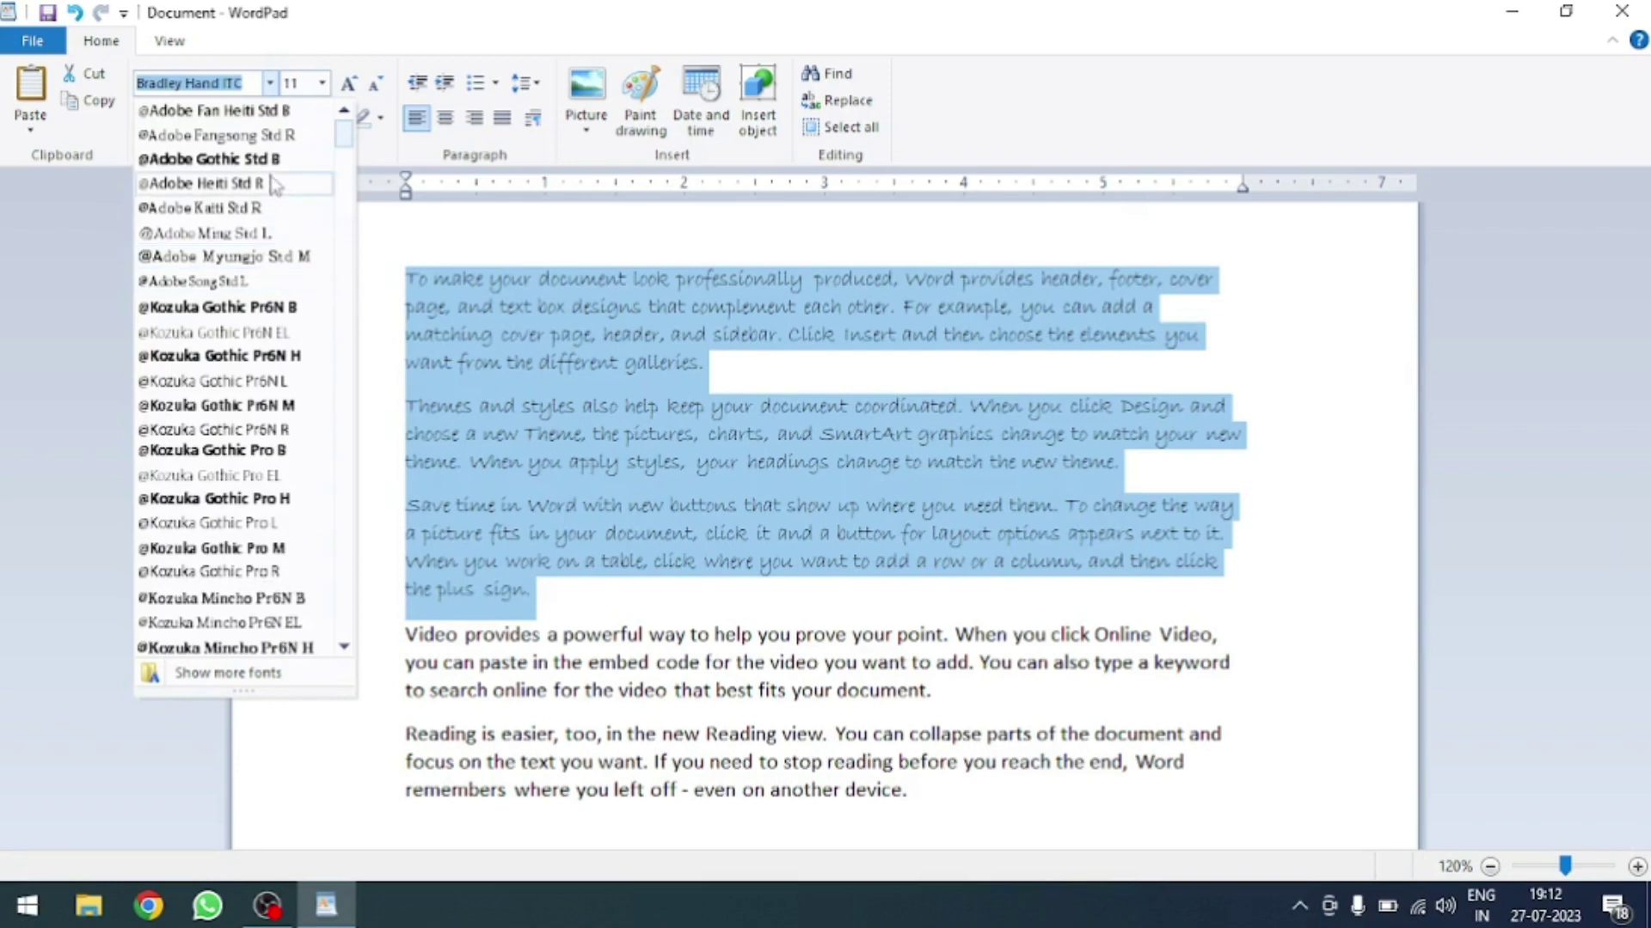
{"action": "scroll", "coordinate": [272, 395], "scroll_direction": "down", "scroll_amount": 5}
{"action": "scroll", "coordinate": [279, 258], "scroll_direction": "down", "scroll_amount": 5}
{"action": "scroll", "coordinate": [275, 258], "scroll_direction": "down", "scroll_amount": 5}
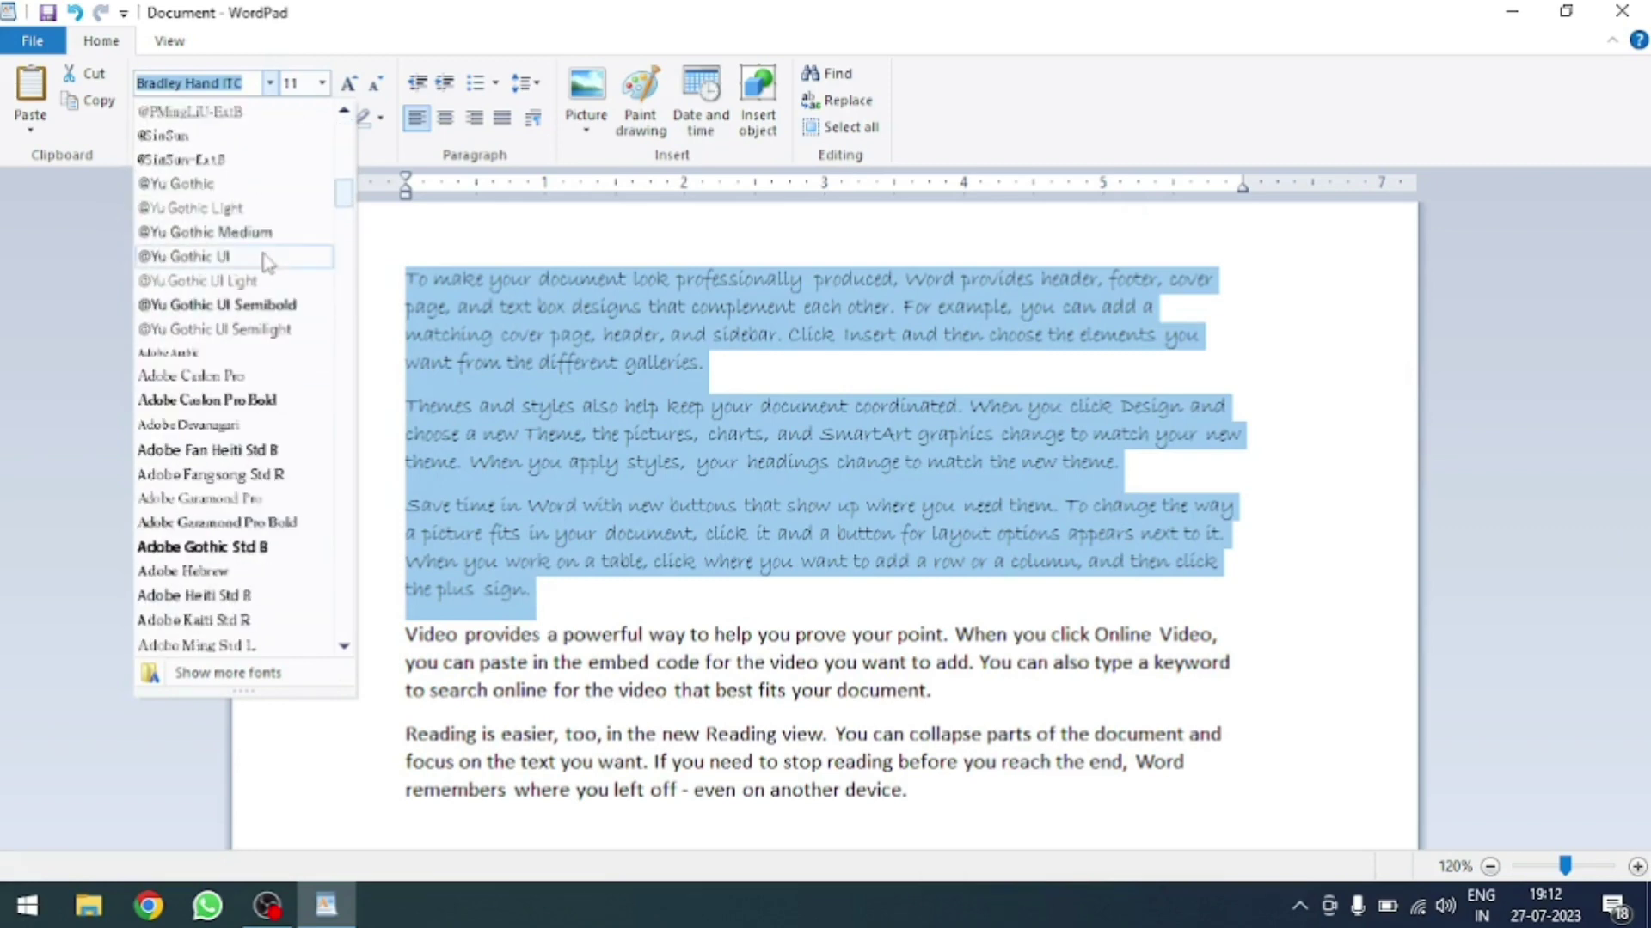
{"action": "scroll", "coordinate": [262, 280], "scroll_direction": "down", "scroll_amount": 1}
{"action": "scroll", "coordinate": [262, 284], "scroll_direction": "down", "scroll_amount": 1}
{"action": "scroll", "coordinate": [265, 318], "scroll_direction": "down", "scroll_amount": 2}
{"action": "scroll", "coordinate": [268, 361], "scroll_direction": "down", "scroll_amount": 4}
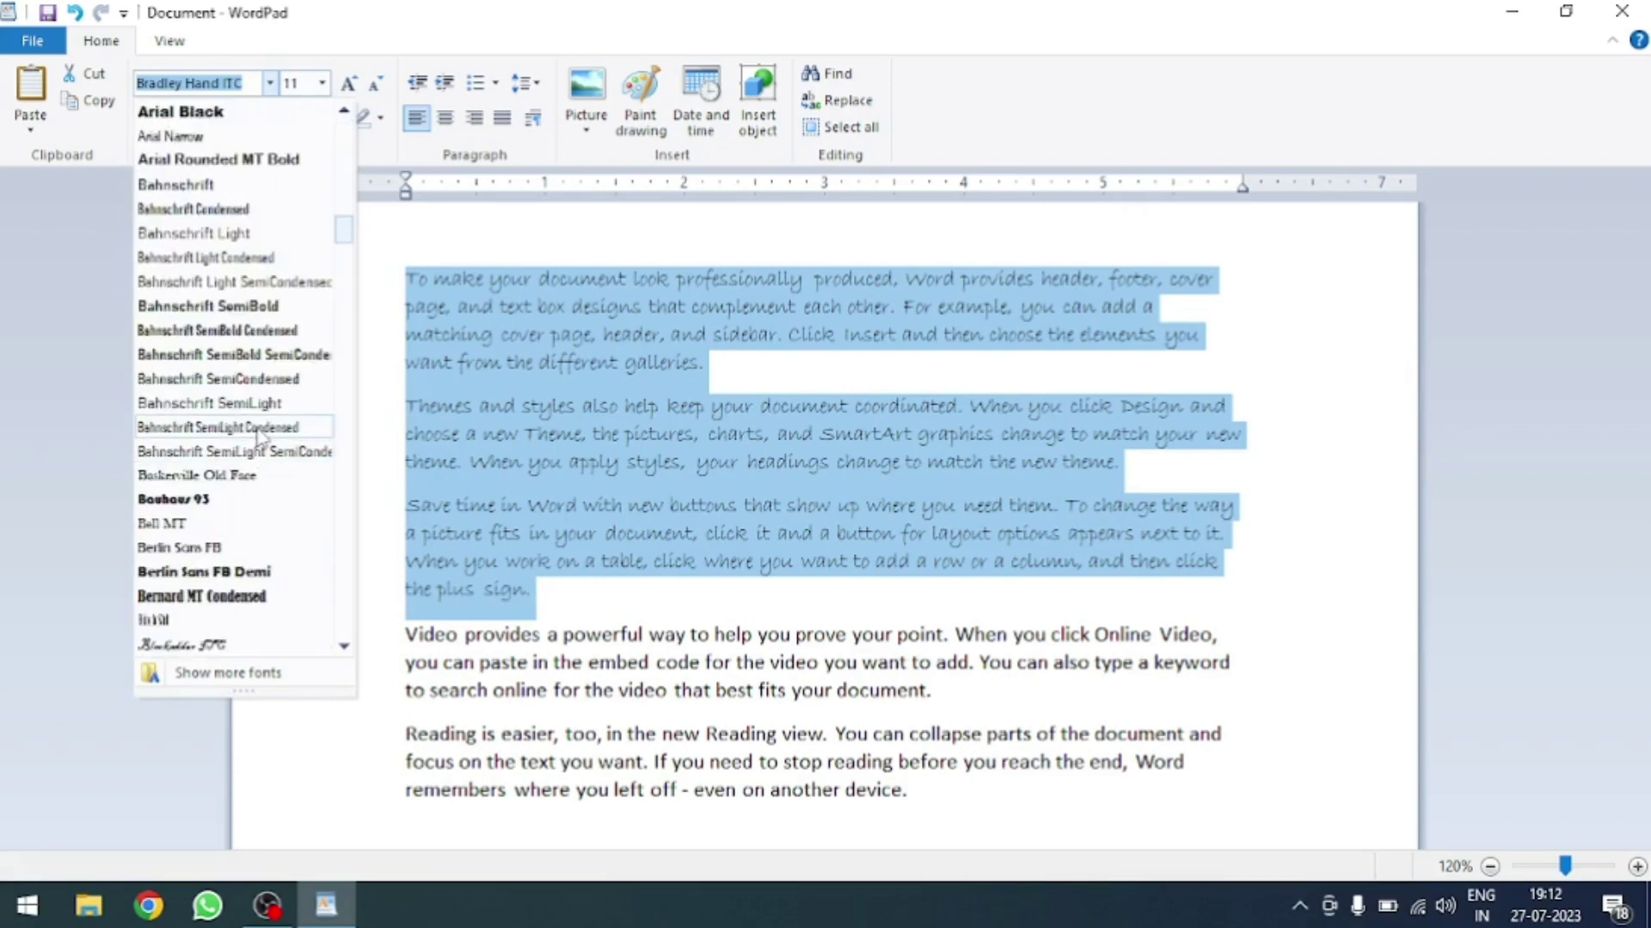
{"action": "scroll", "coordinate": [273, 396], "scroll_direction": "down", "scroll_amount": 8}
{"action": "scroll", "coordinate": [274, 401], "scroll_direction": "down", "scroll_amount": 4}
{"action": "scroll", "coordinate": [258, 361], "scroll_direction": "down", "scroll_amount": 1}
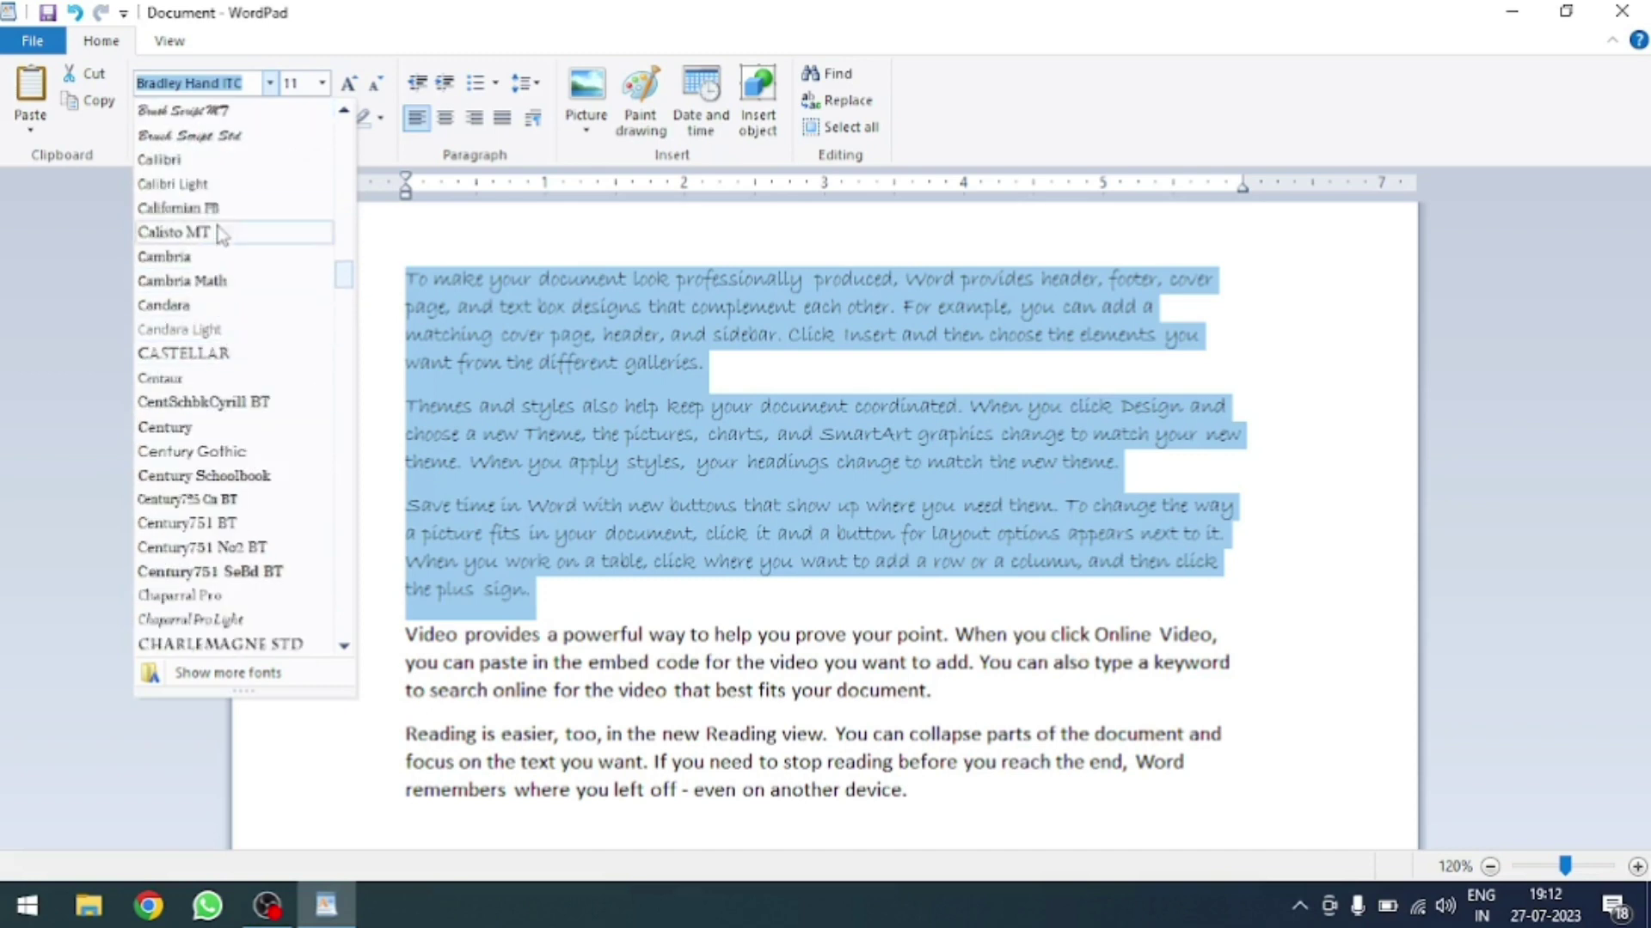
{"action": "left_click", "coordinate": [220, 183]}
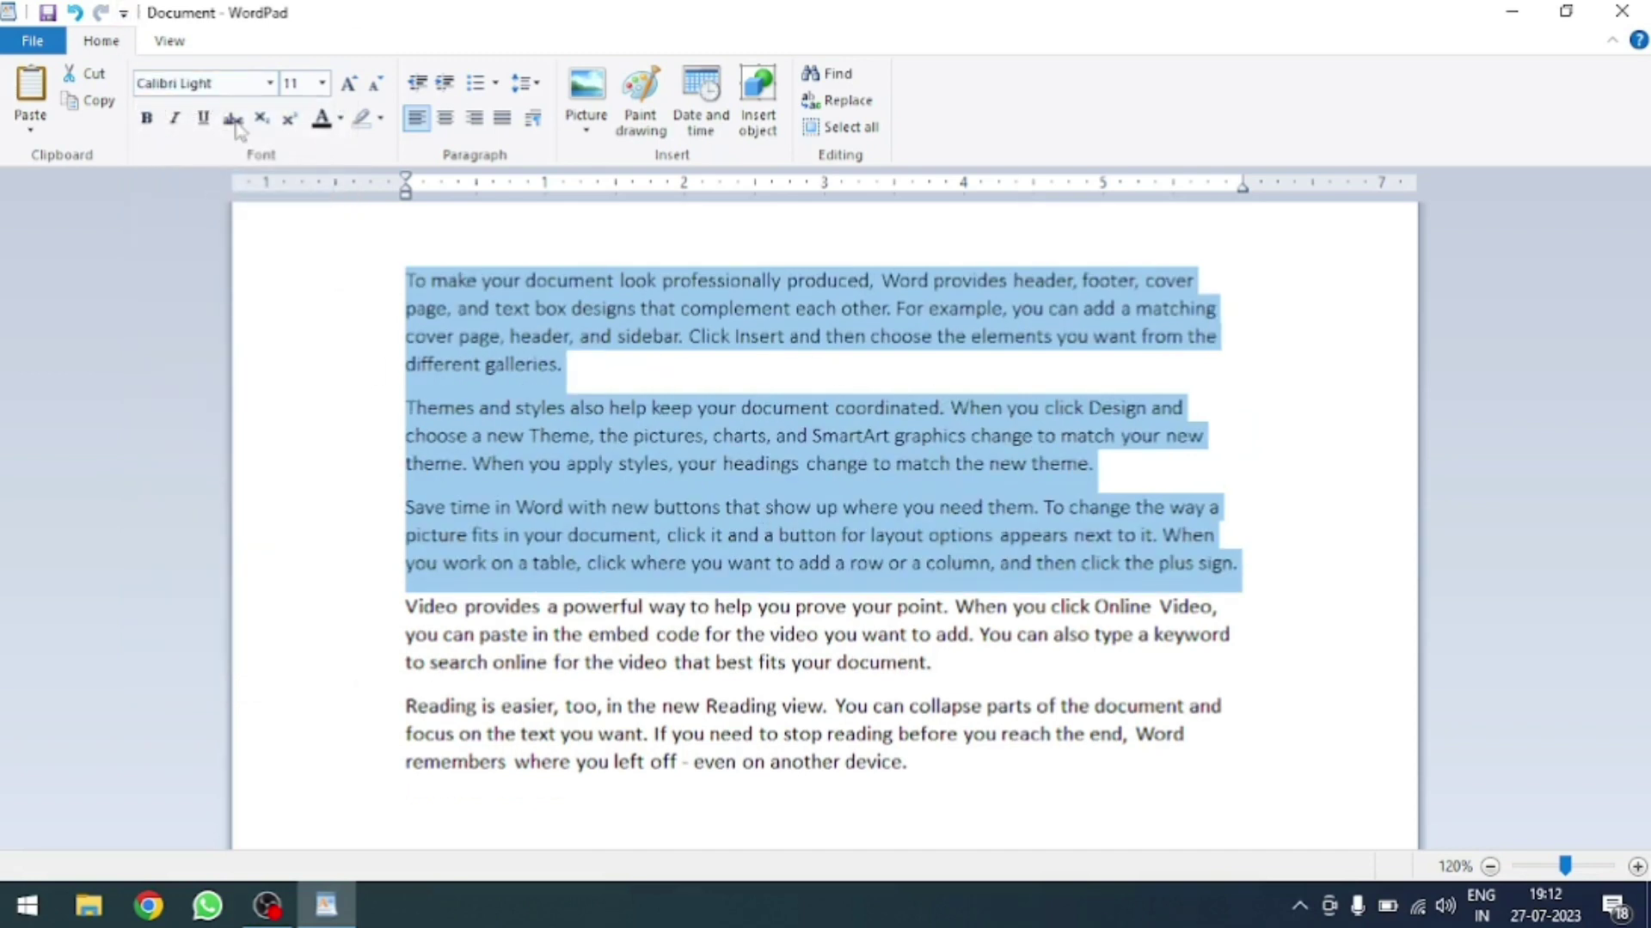
- Try font sizes 8, 72, 14 and 9 on the three paragraphs, settling back on 11
{"action": "left_click", "coordinate": [320, 84]}
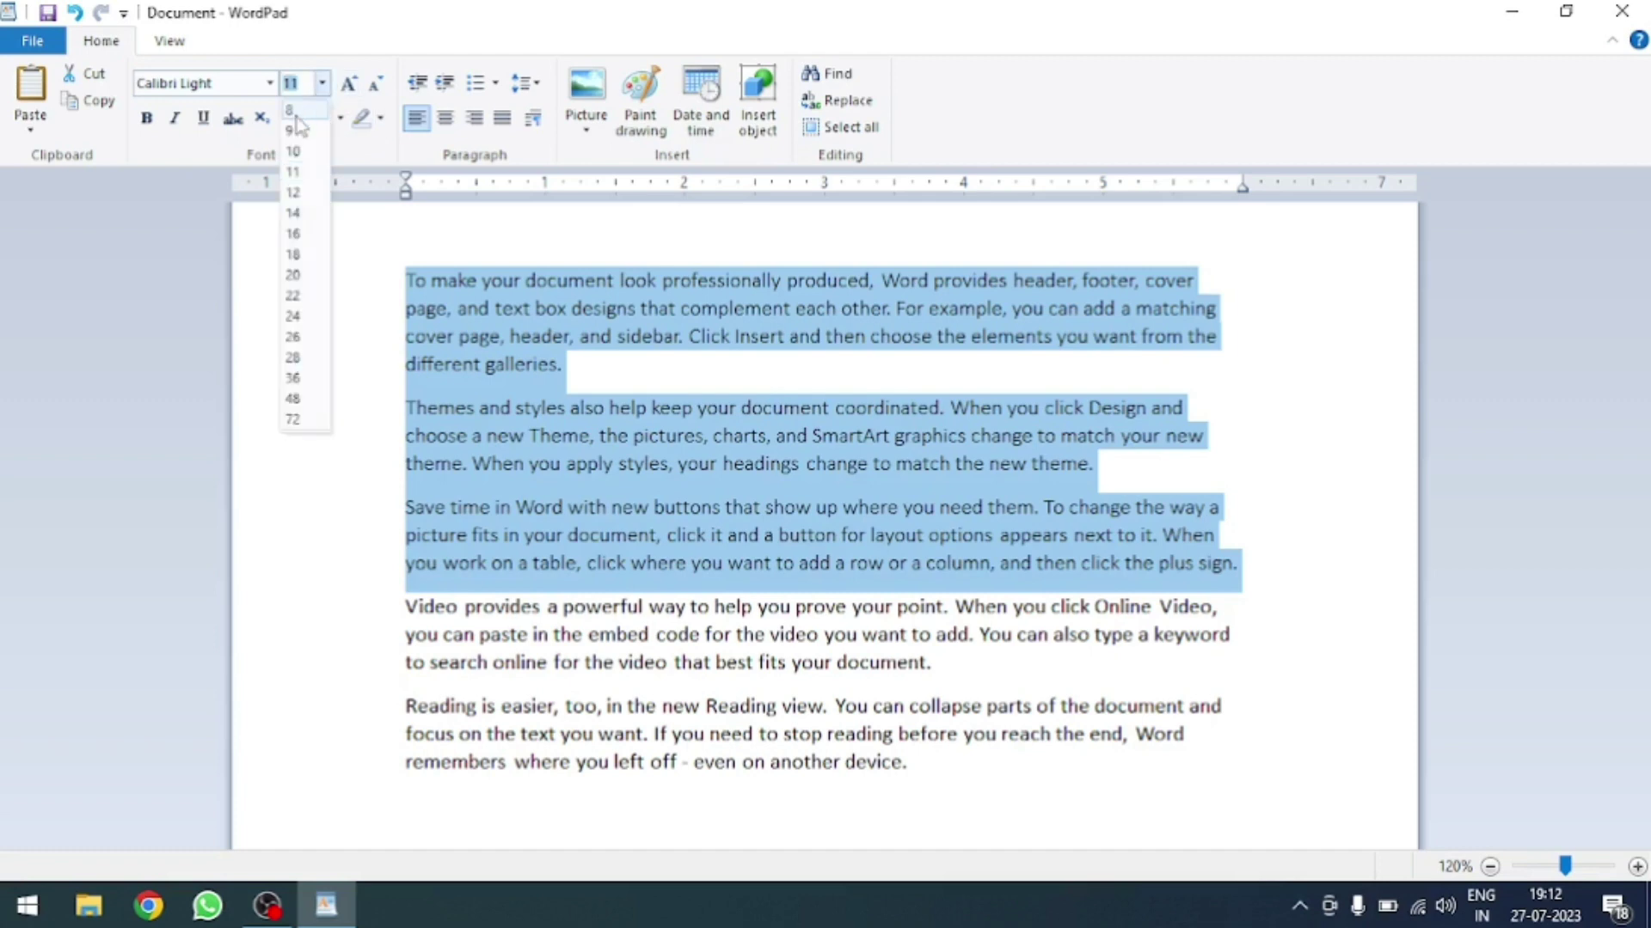
{"action": "left_click", "coordinate": [295, 121]}
{"action": "left_click", "coordinate": [322, 83]}
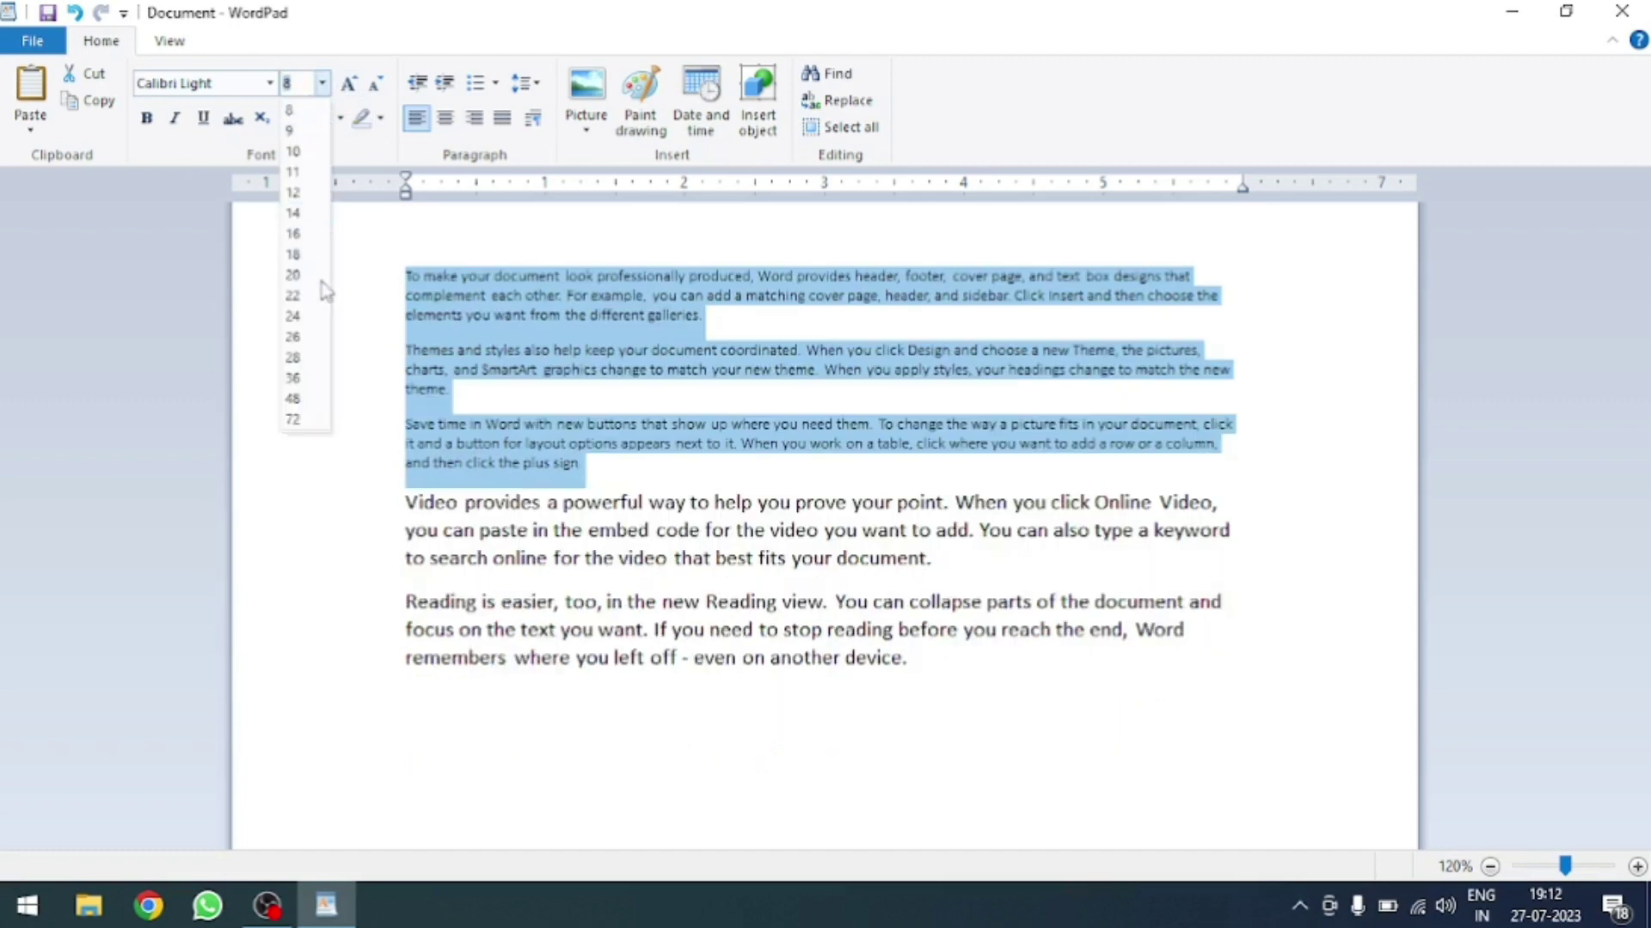
{"action": "left_click", "coordinate": [294, 420]}
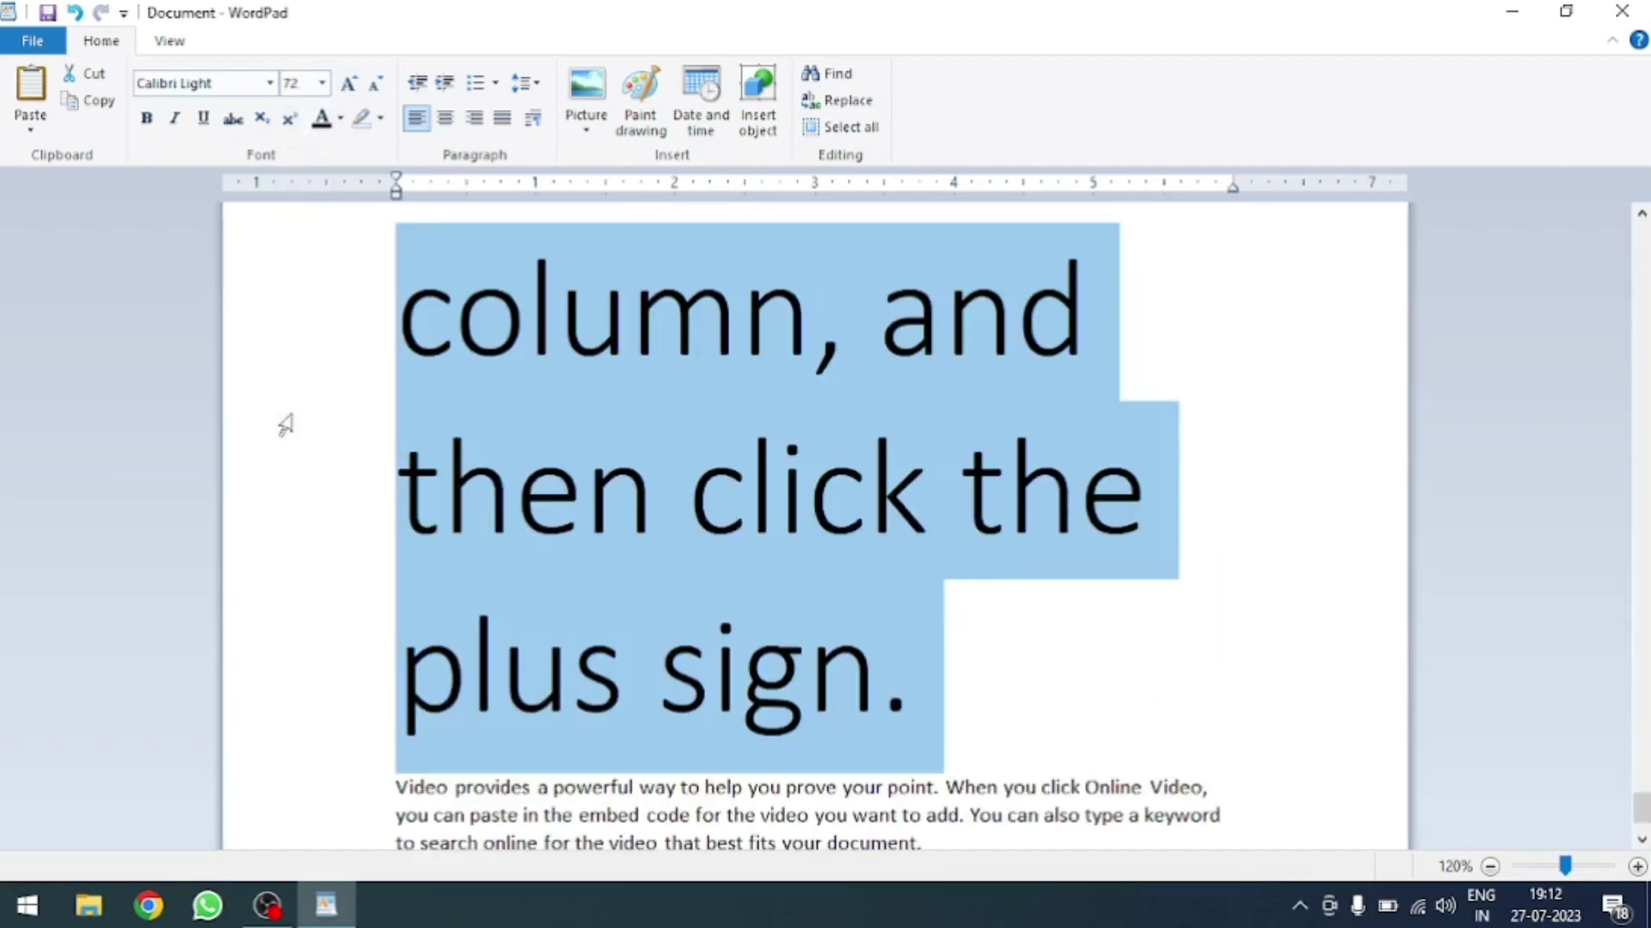
{"action": "left_click", "coordinate": [322, 83]}
{"action": "left_click", "coordinate": [301, 210]}
{"action": "left_click", "coordinate": [321, 83]}
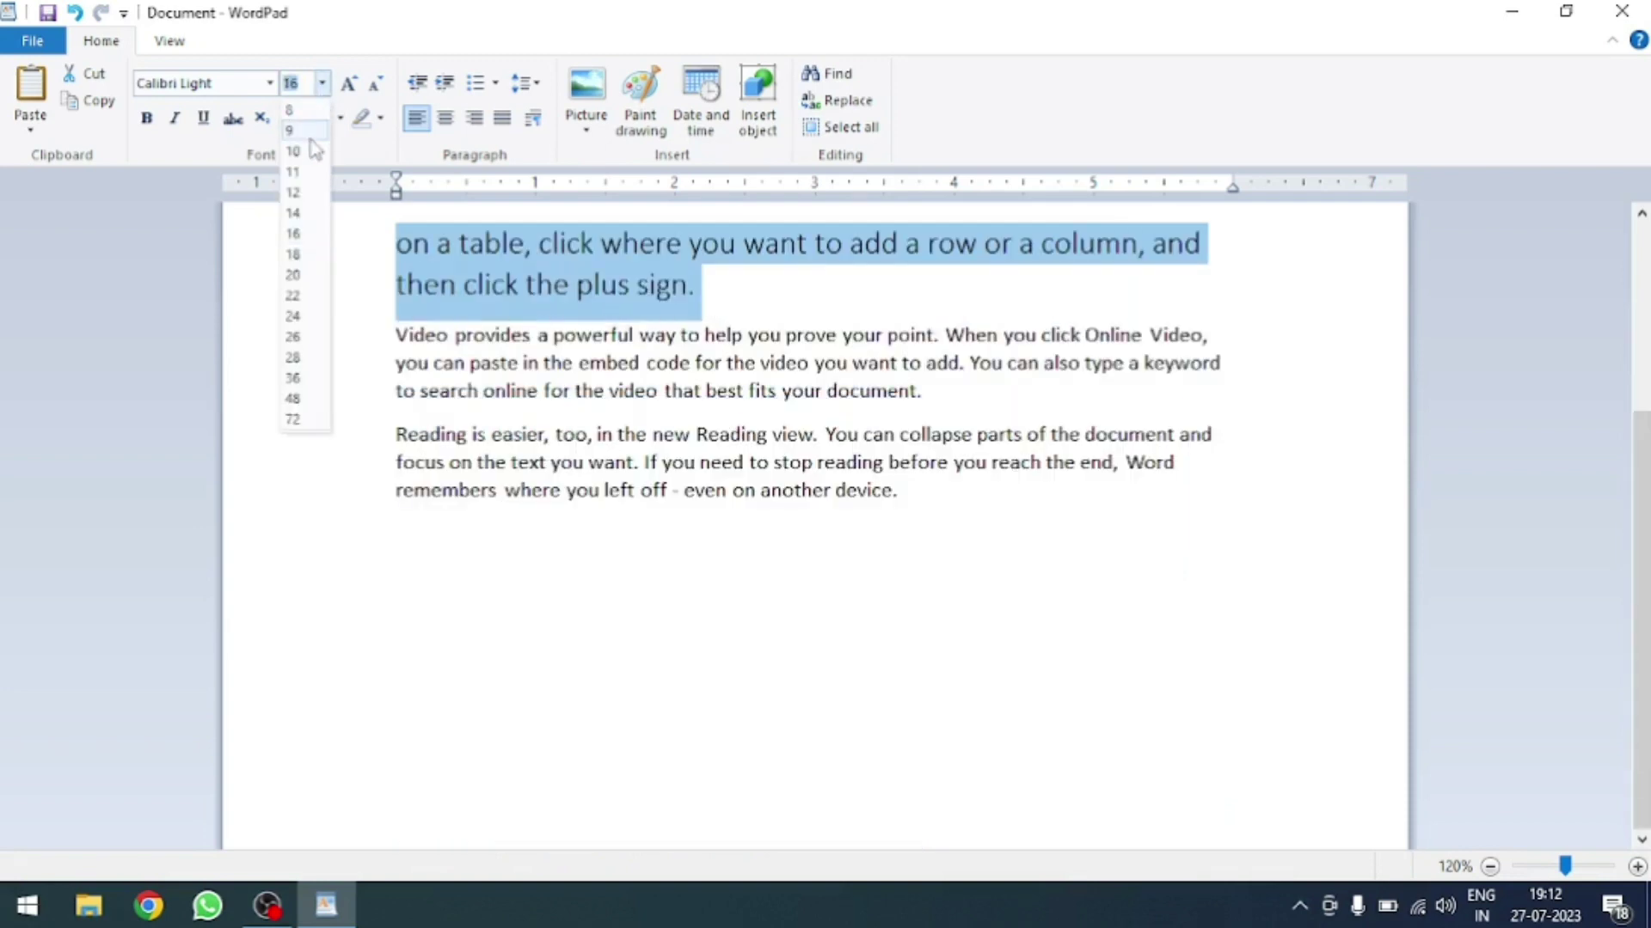
{"action": "left_click", "coordinate": [316, 129]}
{"action": "left_click", "coordinate": [322, 84]}
{"action": "left_click", "coordinate": [301, 180]}
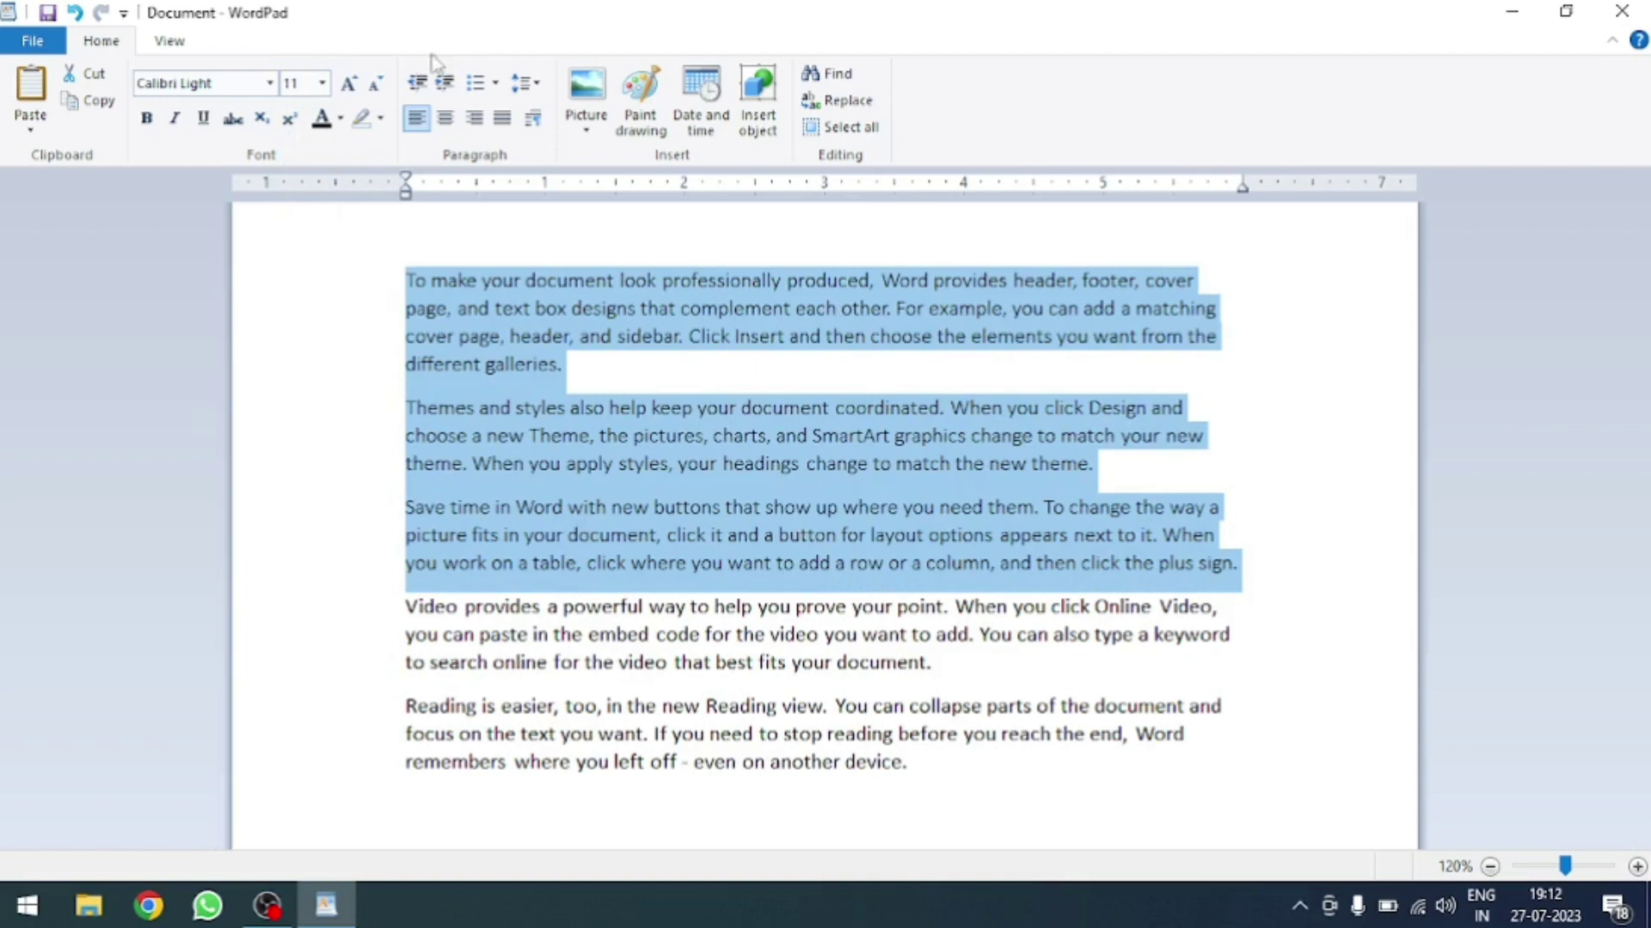
- Select all the sample paragraphs and enlarge them repeatedly with Grow Font
{"action": "mouse_move", "coordinate": [376, 282]}
{"action": "left_mouse_down"}
{"action": "mouse_move", "coordinate": [747, 729]}
{"action": "mouse_move", "coordinate": [868, 779]}
{"action": "left_mouse_up"}
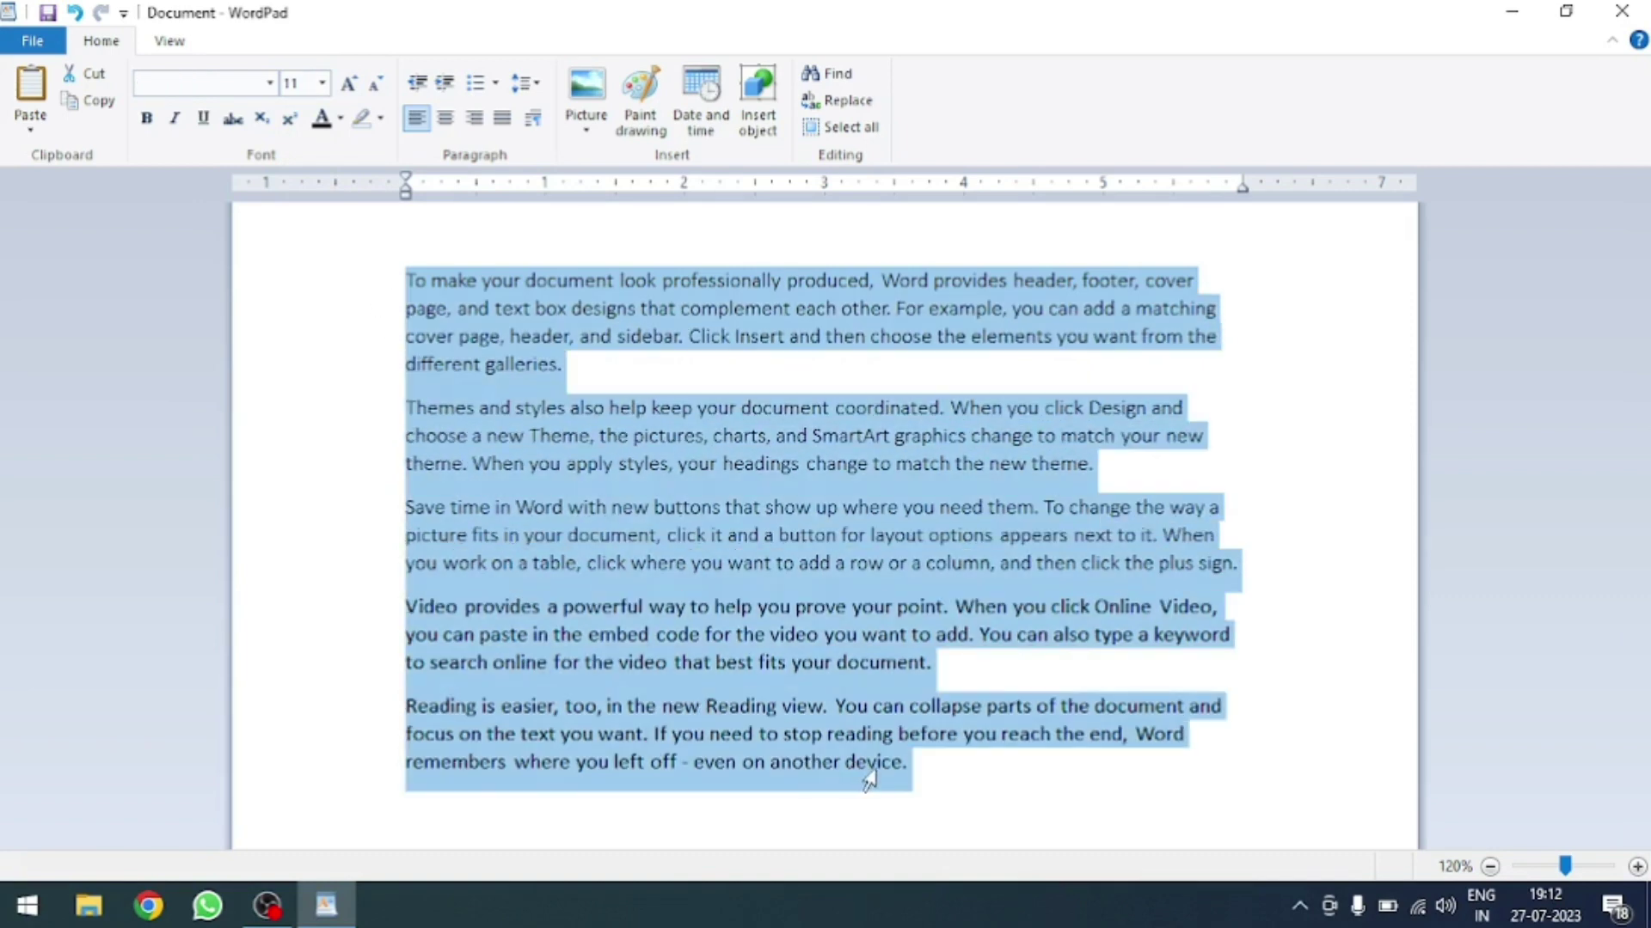
{"action": "left_click", "coordinate": [322, 83]}
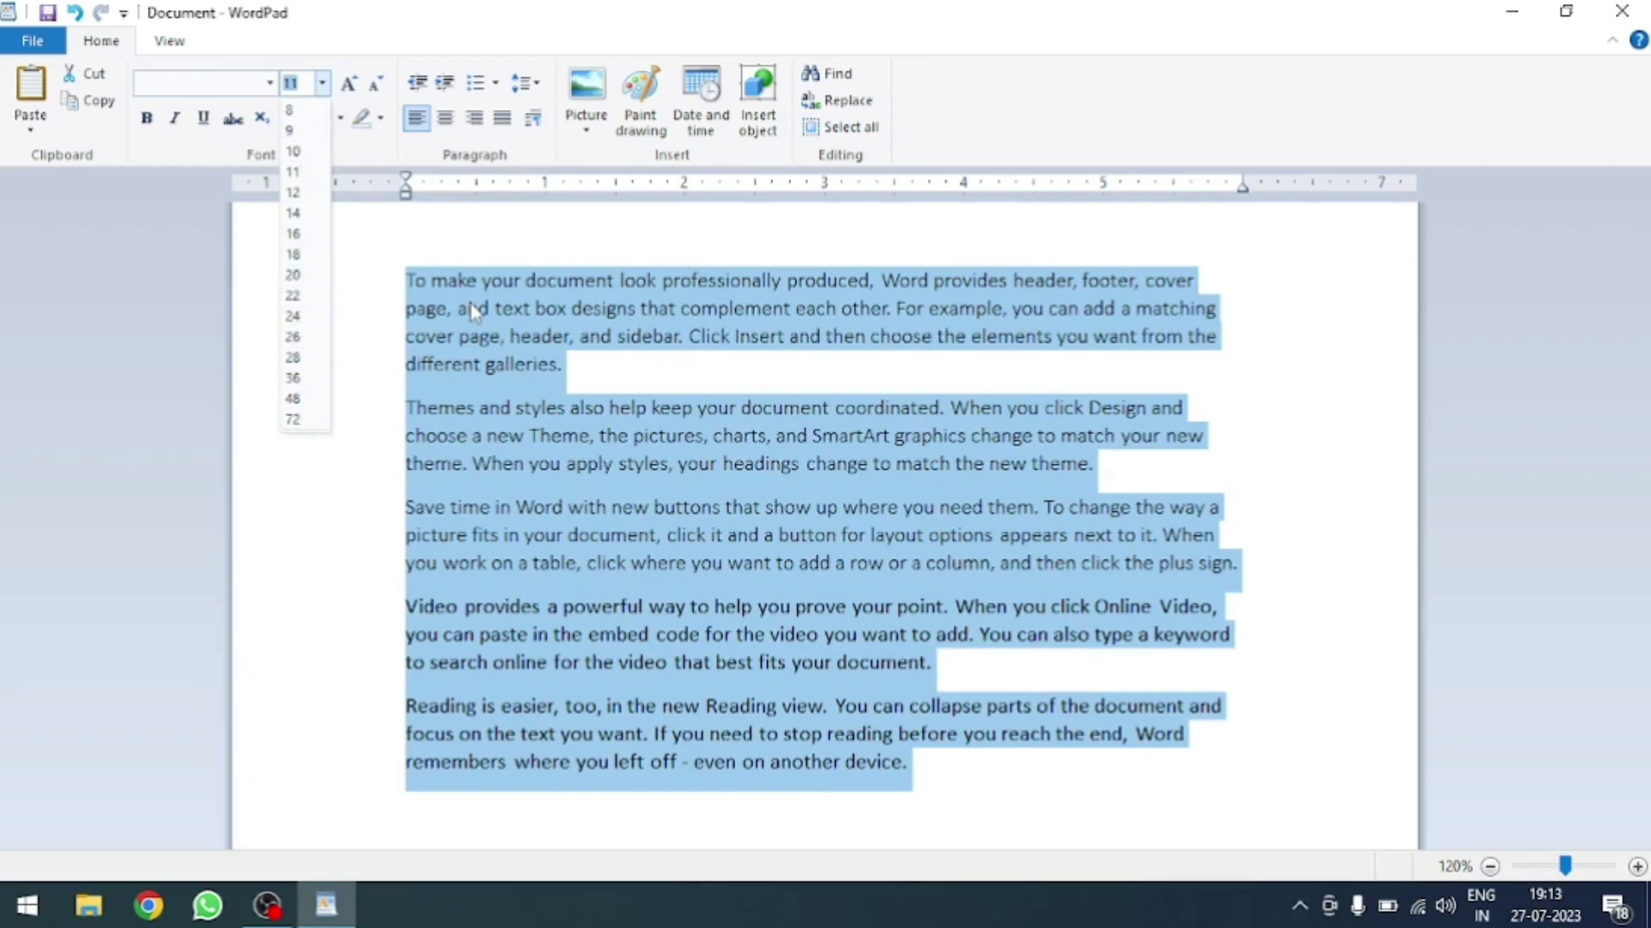
{"action": "key", "text": "Escape"}
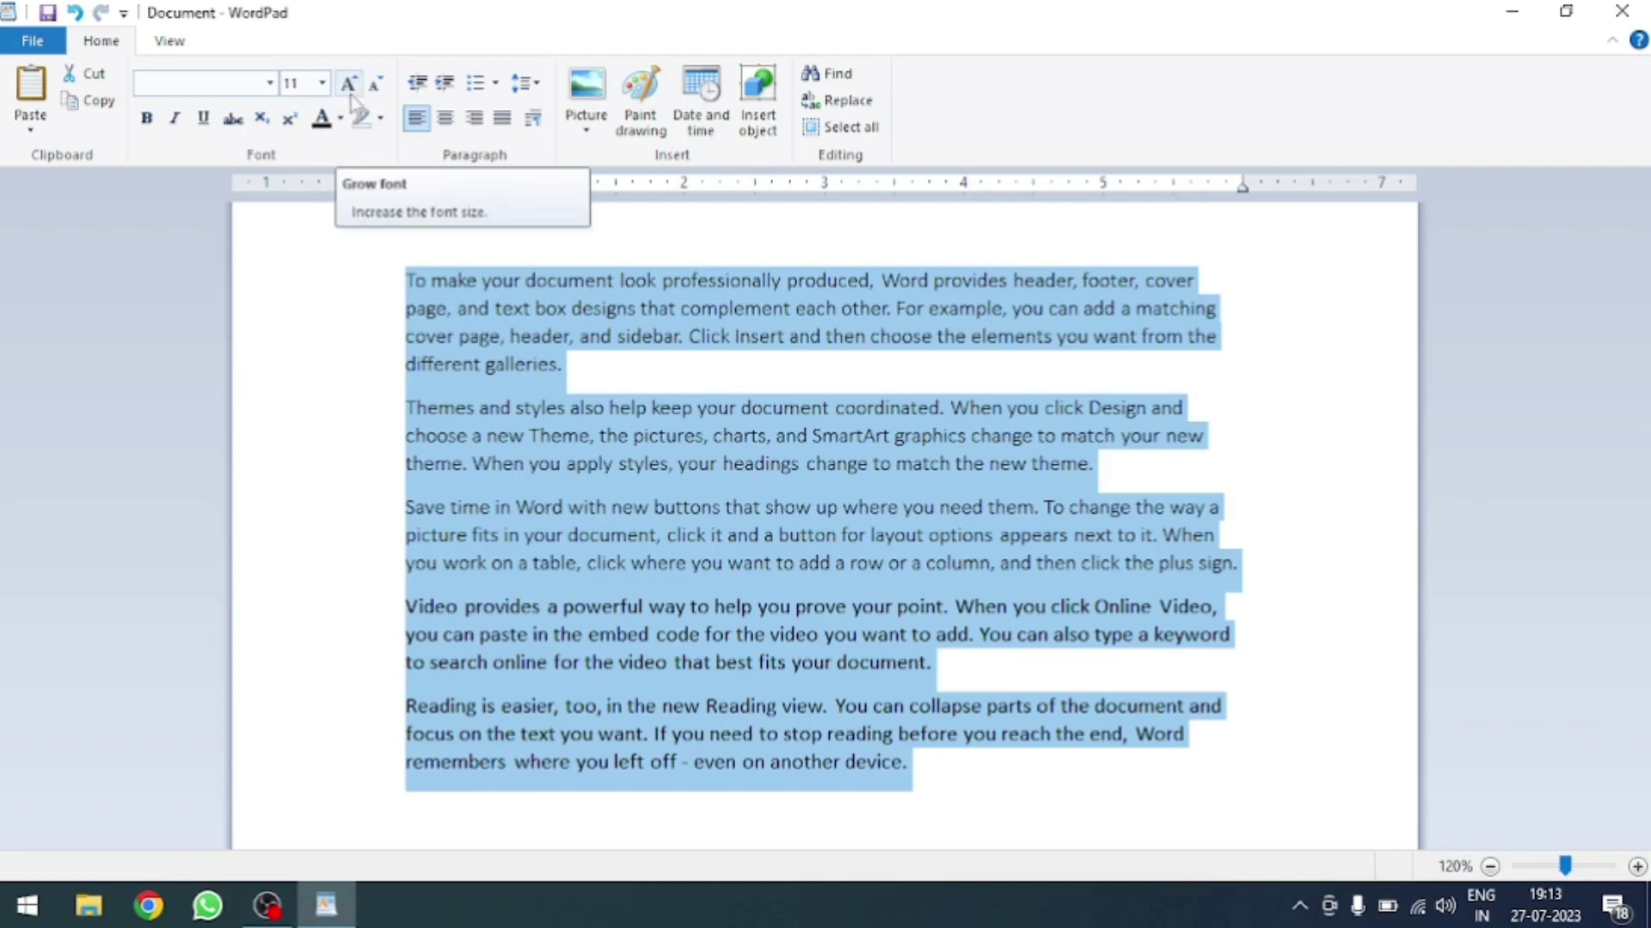
{"action": "left_click", "coordinate": [349, 85]}
{"action": "left_click", "coordinate": [348, 84]}
{"action": "left_click", "coordinate": [348, 84]}
{"action": "left_click", "coordinate": [348, 84]}
{"action": "left_click", "coordinate": [349, 84]}
{"action": "left_click", "coordinate": [348, 84]}
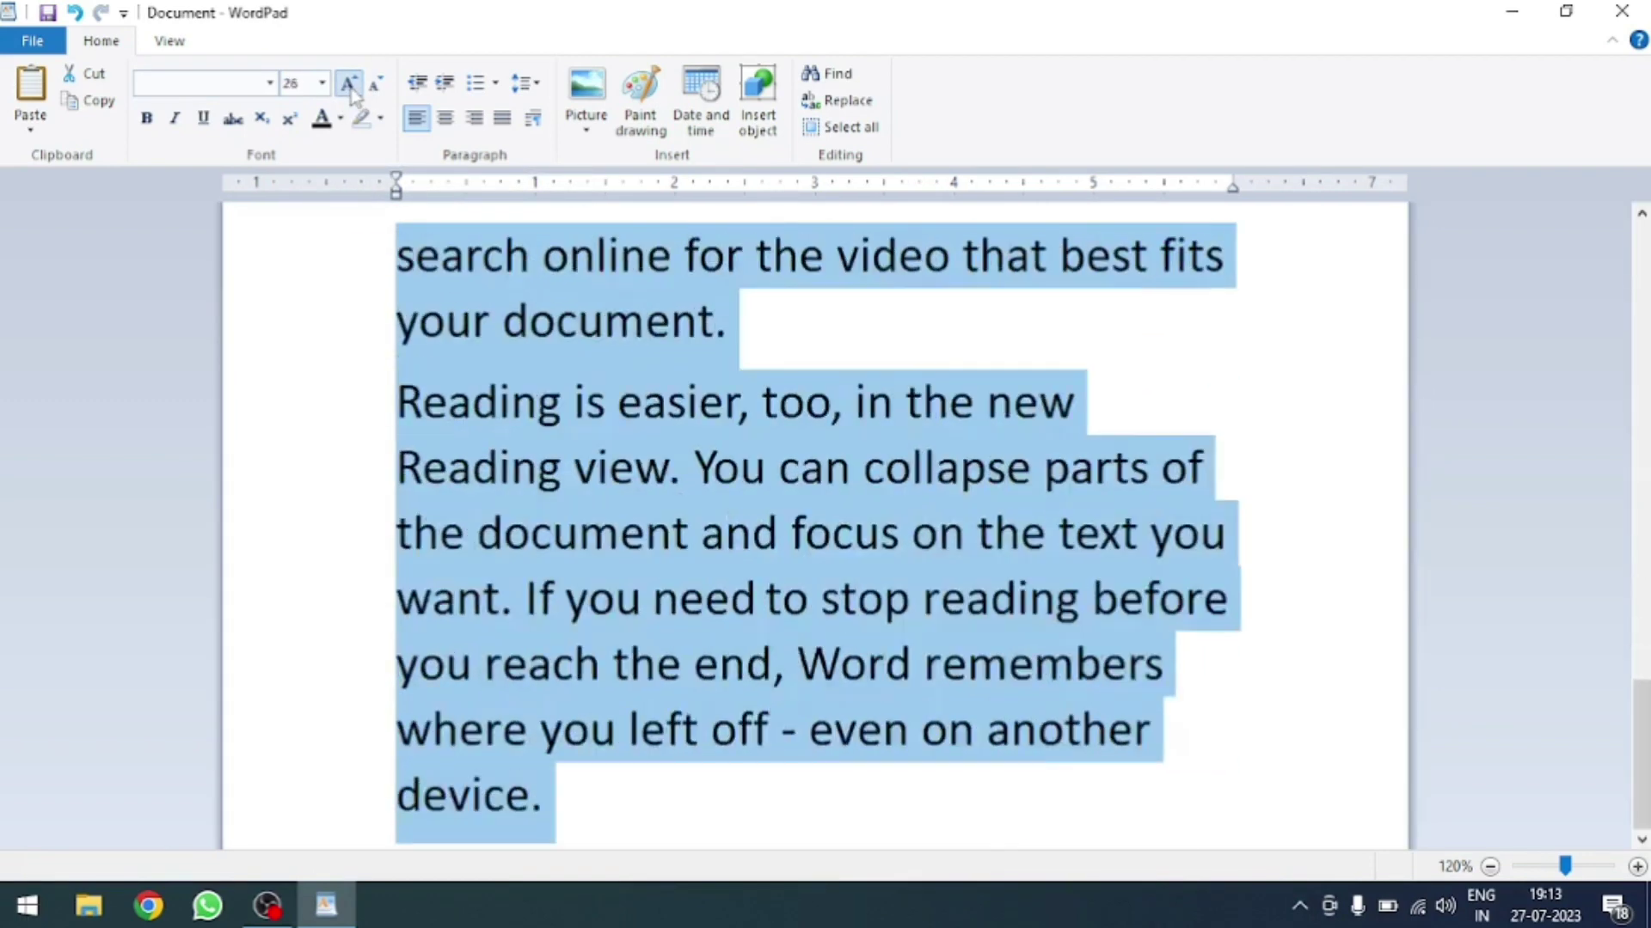
{"action": "left_click", "coordinate": [348, 85]}
{"action": "left_click", "coordinate": [349, 85]}
{"action": "left_click", "coordinate": [348, 84]}
{"action": "left_click", "coordinate": [349, 84]}
{"action": "left_click", "coordinate": [348, 84]}
{"action": "left_click", "coordinate": [349, 85]}
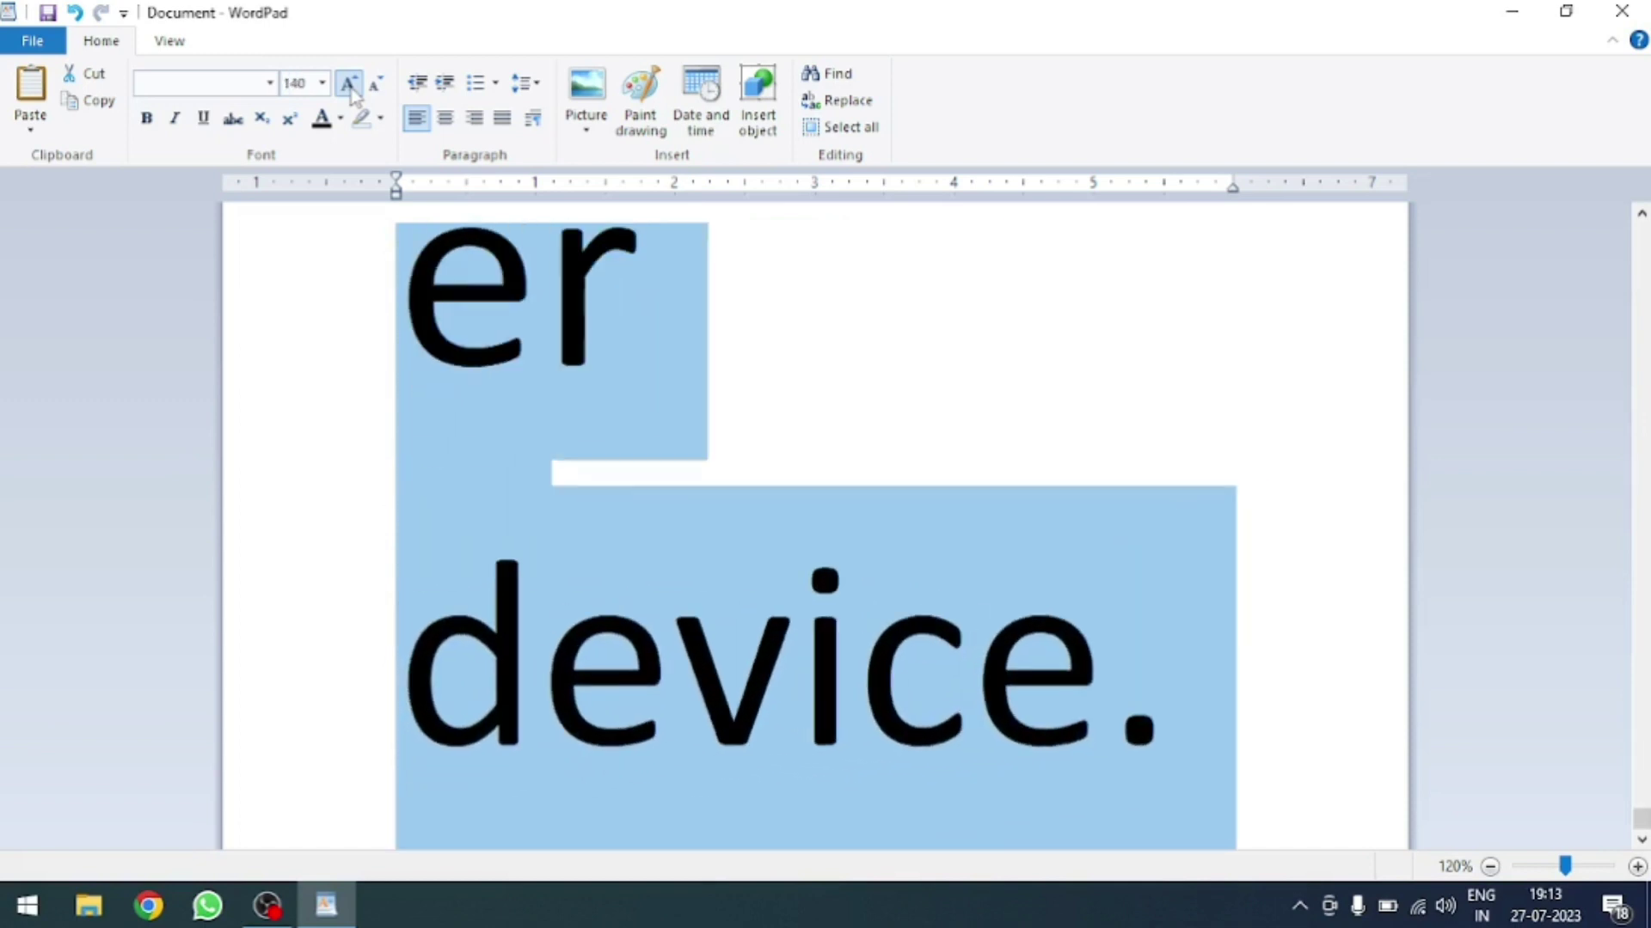
{"action": "left_click", "coordinate": [350, 86]}
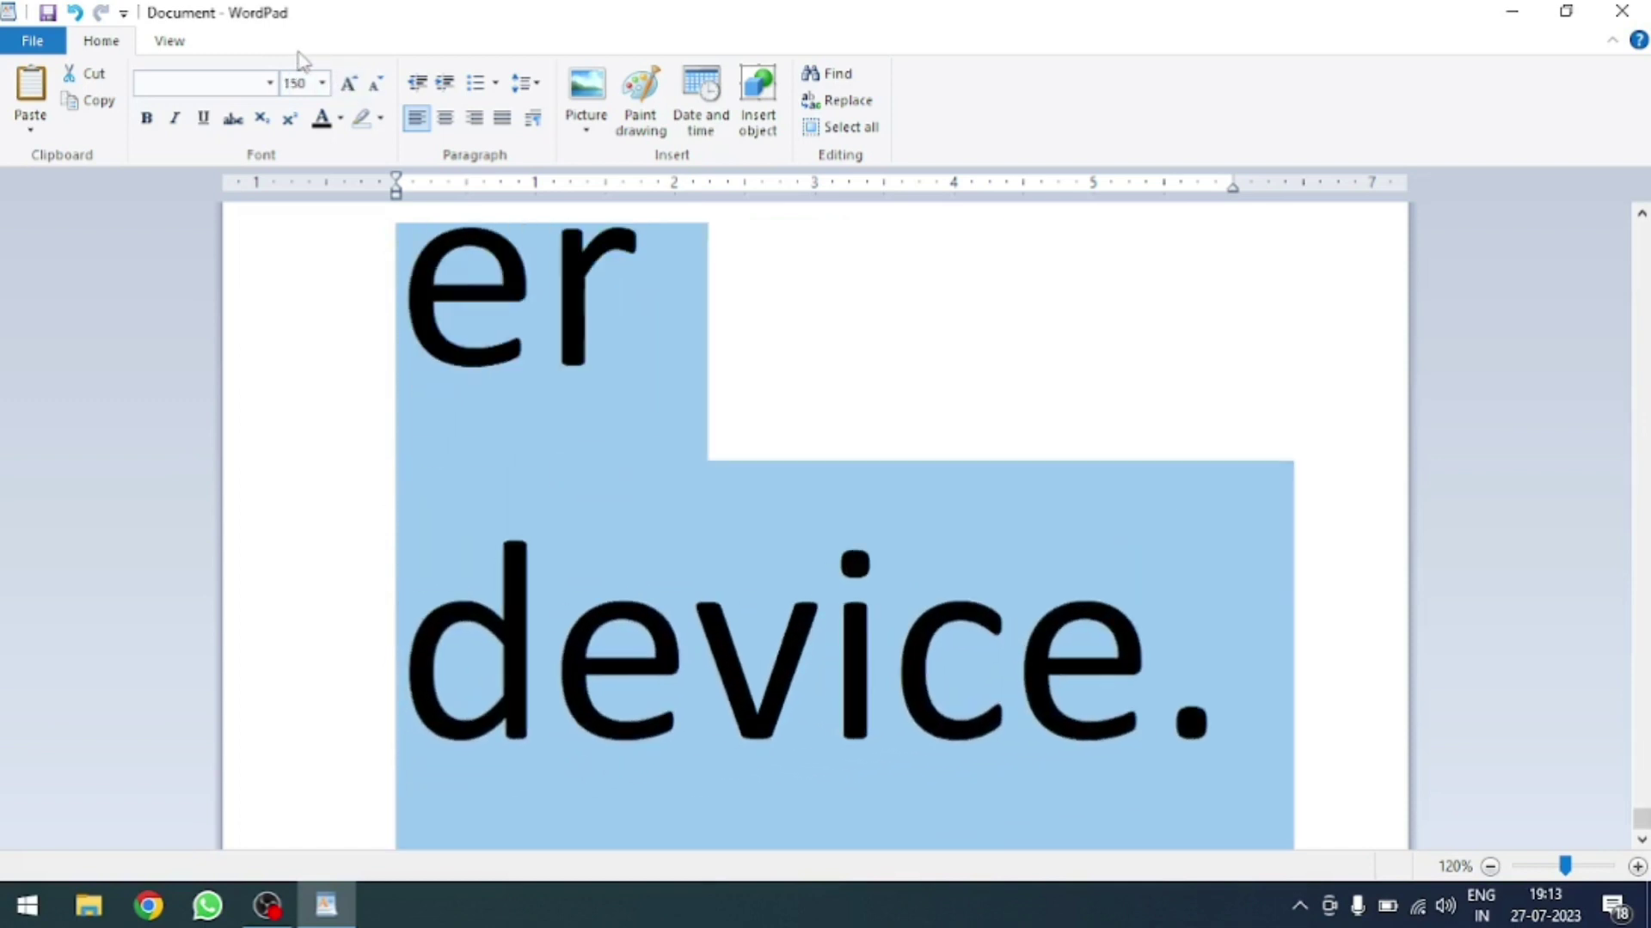
{"action": "left_click", "coordinate": [348, 85]}
{"action": "left_click", "coordinate": [348, 84]}
{"action": "left_click", "coordinate": [348, 85]}
{"action": "left_click", "coordinate": [348, 84]}
{"action": "left_click", "coordinate": [348, 84]}
{"action": "left_click", "coordinate": [348, 84]}
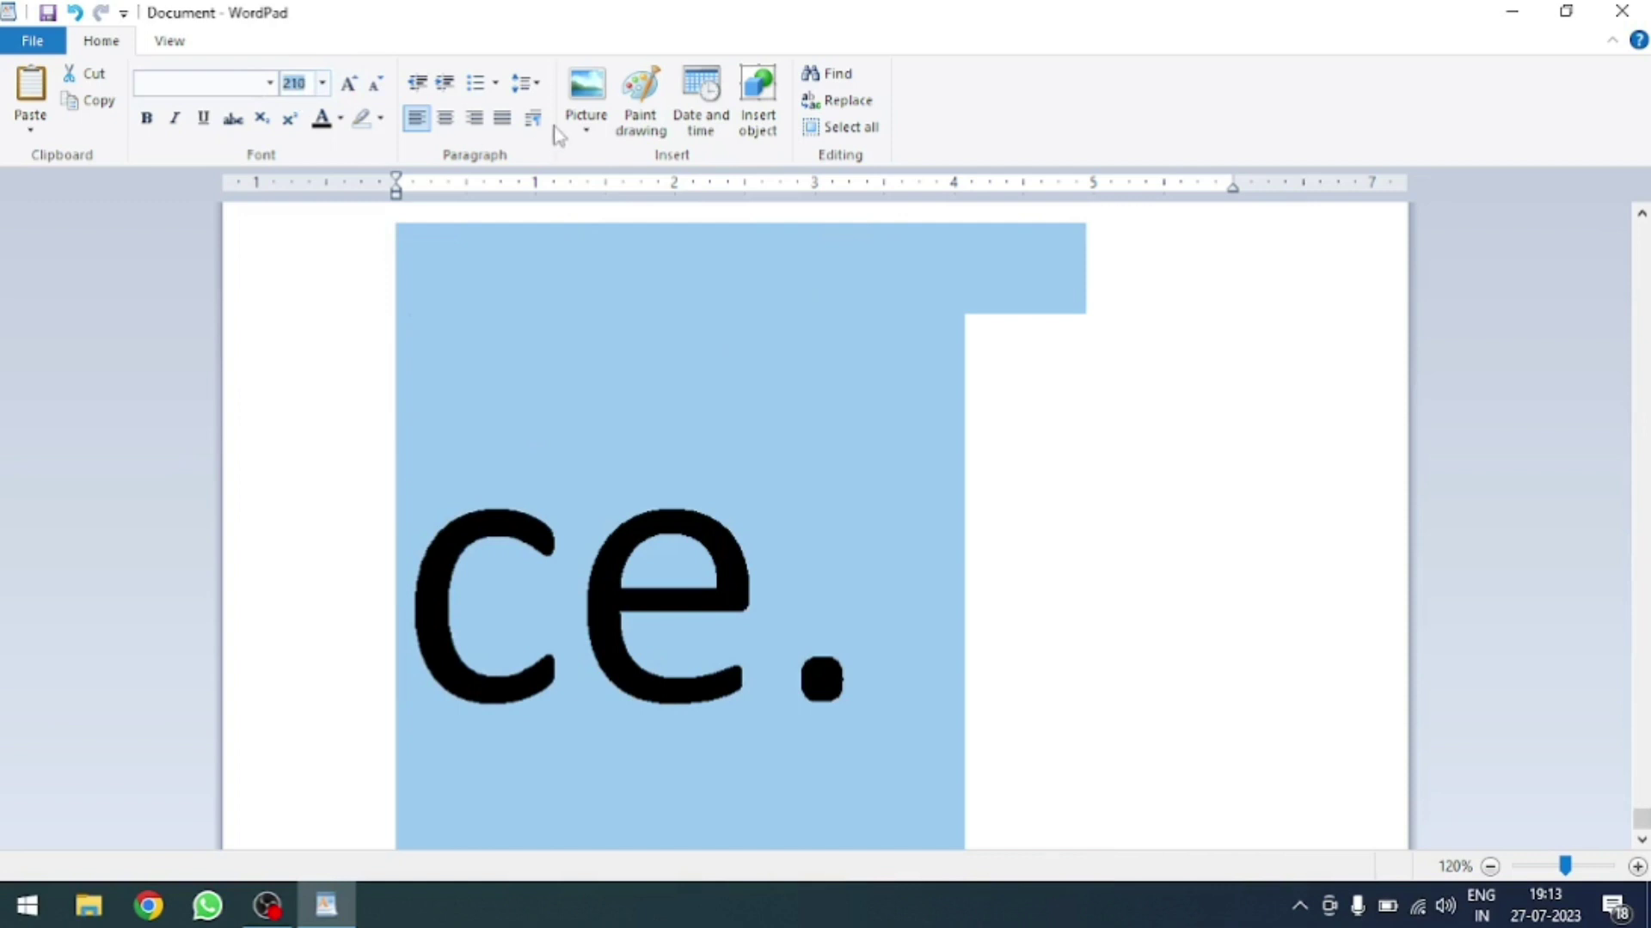
- Enter a new value in the Font size box, scroll the oversized text, then shrink the font
{"action": "type", "text": "10"}
{"action": "key", "text": "Return"}
{"action": "scroll", "coordinate": [693, 338], "scroll_direction": "down", "scroll_amount": 1}
{"action": "scroll", "coordinate": [822, 513], "scroll_direction": "down", "scroll_amount": 3}
{"action": "scroll", "coordinate": [826, 512], "scroll_direction": "down", "scroll_amount": 3}
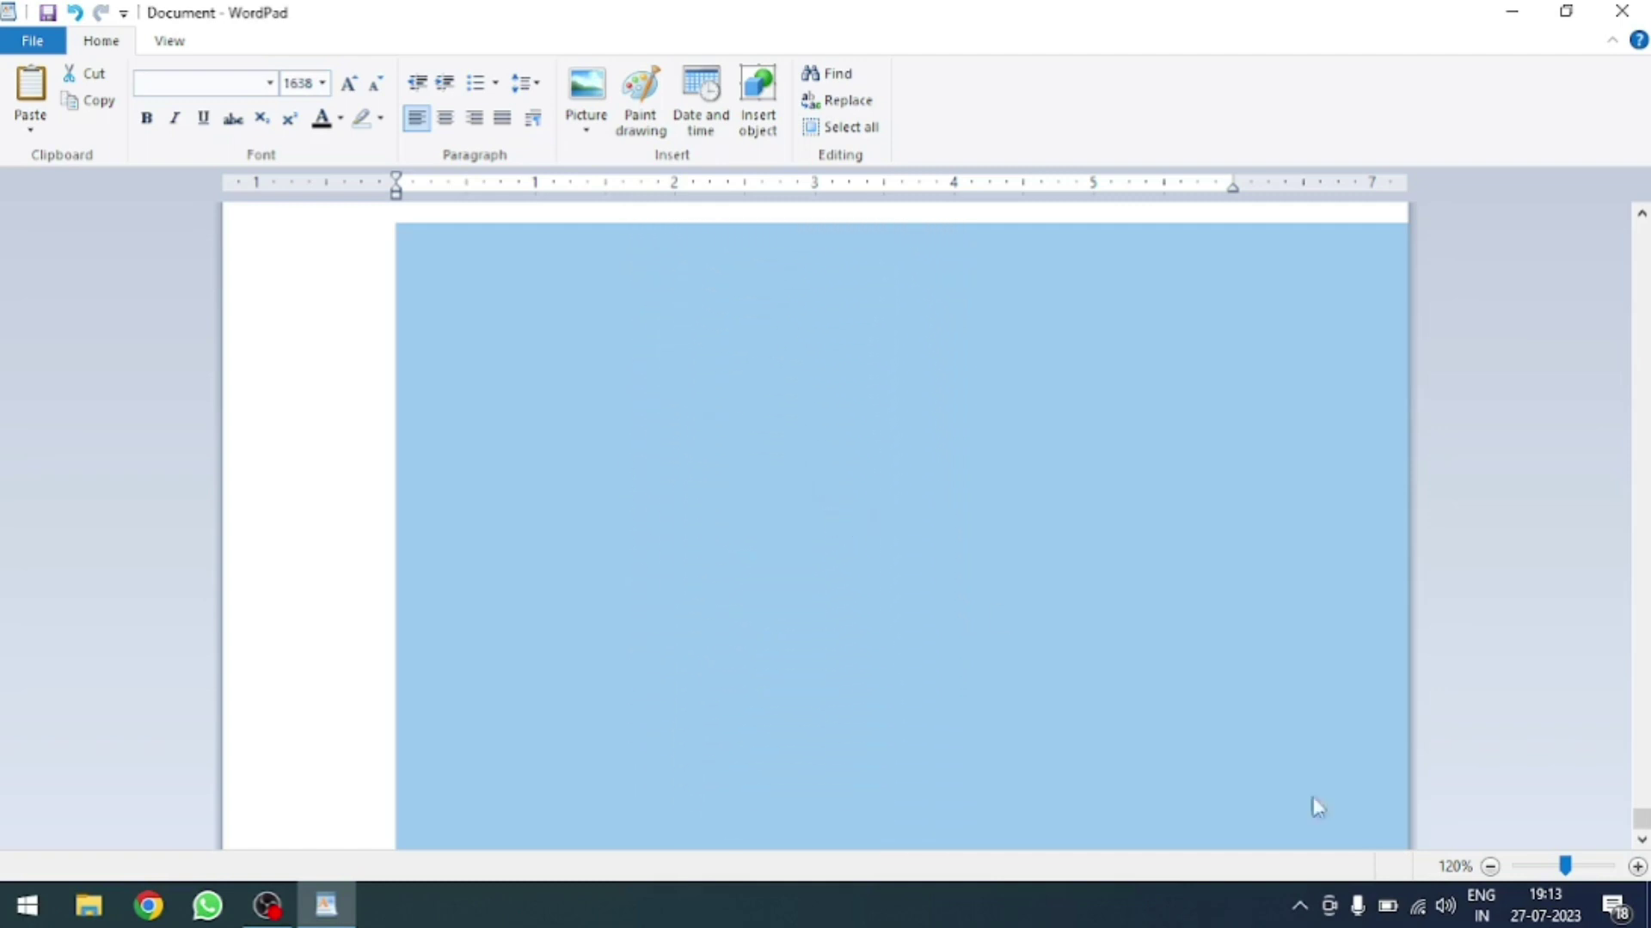
{"action": "scroll", "coordinate": [872, 533], "scroll_direction": "up", "scroll_amount": 2}
{"action": "scroll", "coordinate": [877, 520], "scroll_direction": "up", "scroll_amount": 3}
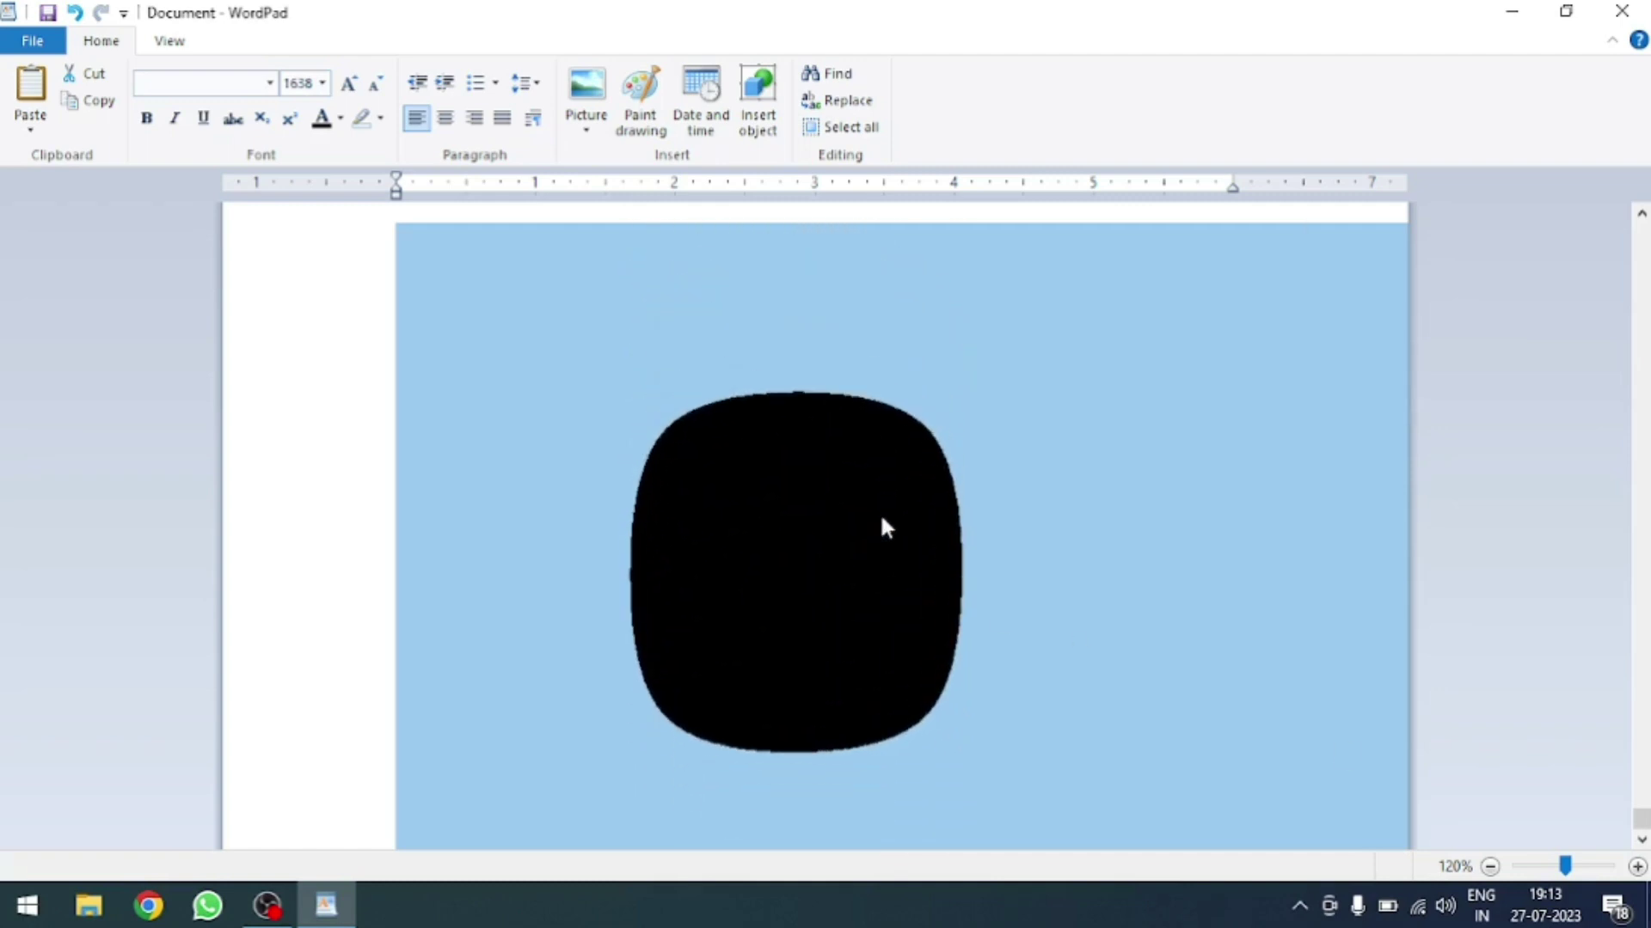
{"action": "scroll", "coordinate": [886, 526], "scroll_direction": "up", "scroll_amount": 3}
{"action": "scroll", "coordinate": [886, 526], "scroll_direction": "up", "scroll_amount": 3}
{"action": "scroll", "coordinate": [885, 526], "scroll_direction": "up", "scroll_amount": 2}
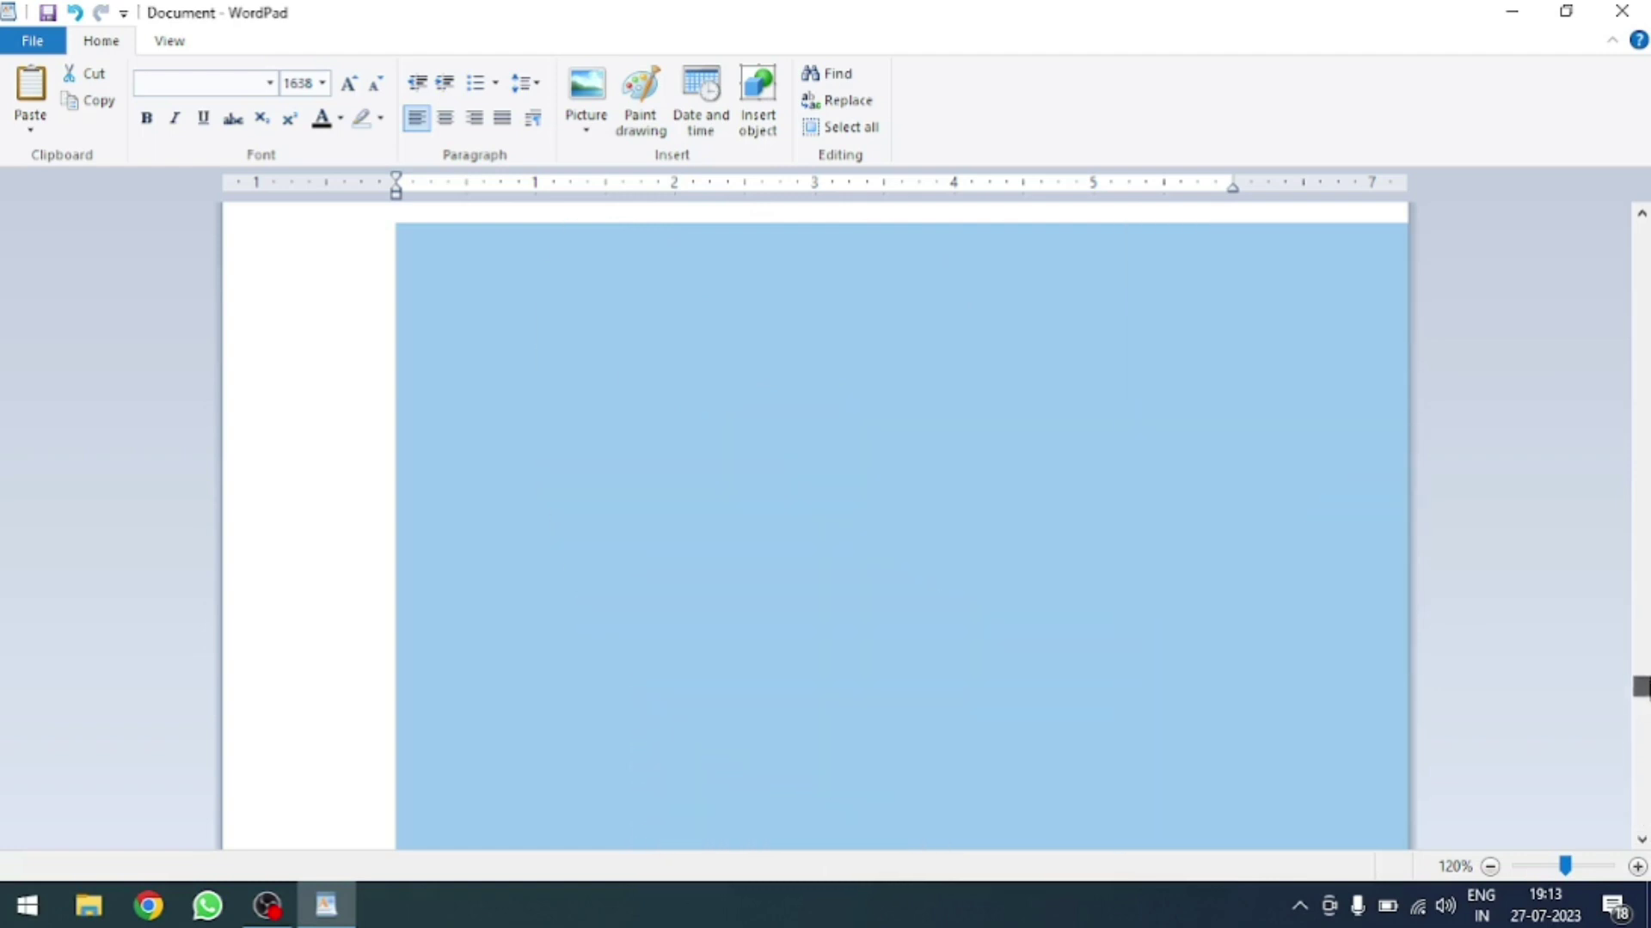
{"action": "left_click_drag", "start_coordinate": [1642, 687], "coordinate": [1642, 673]}
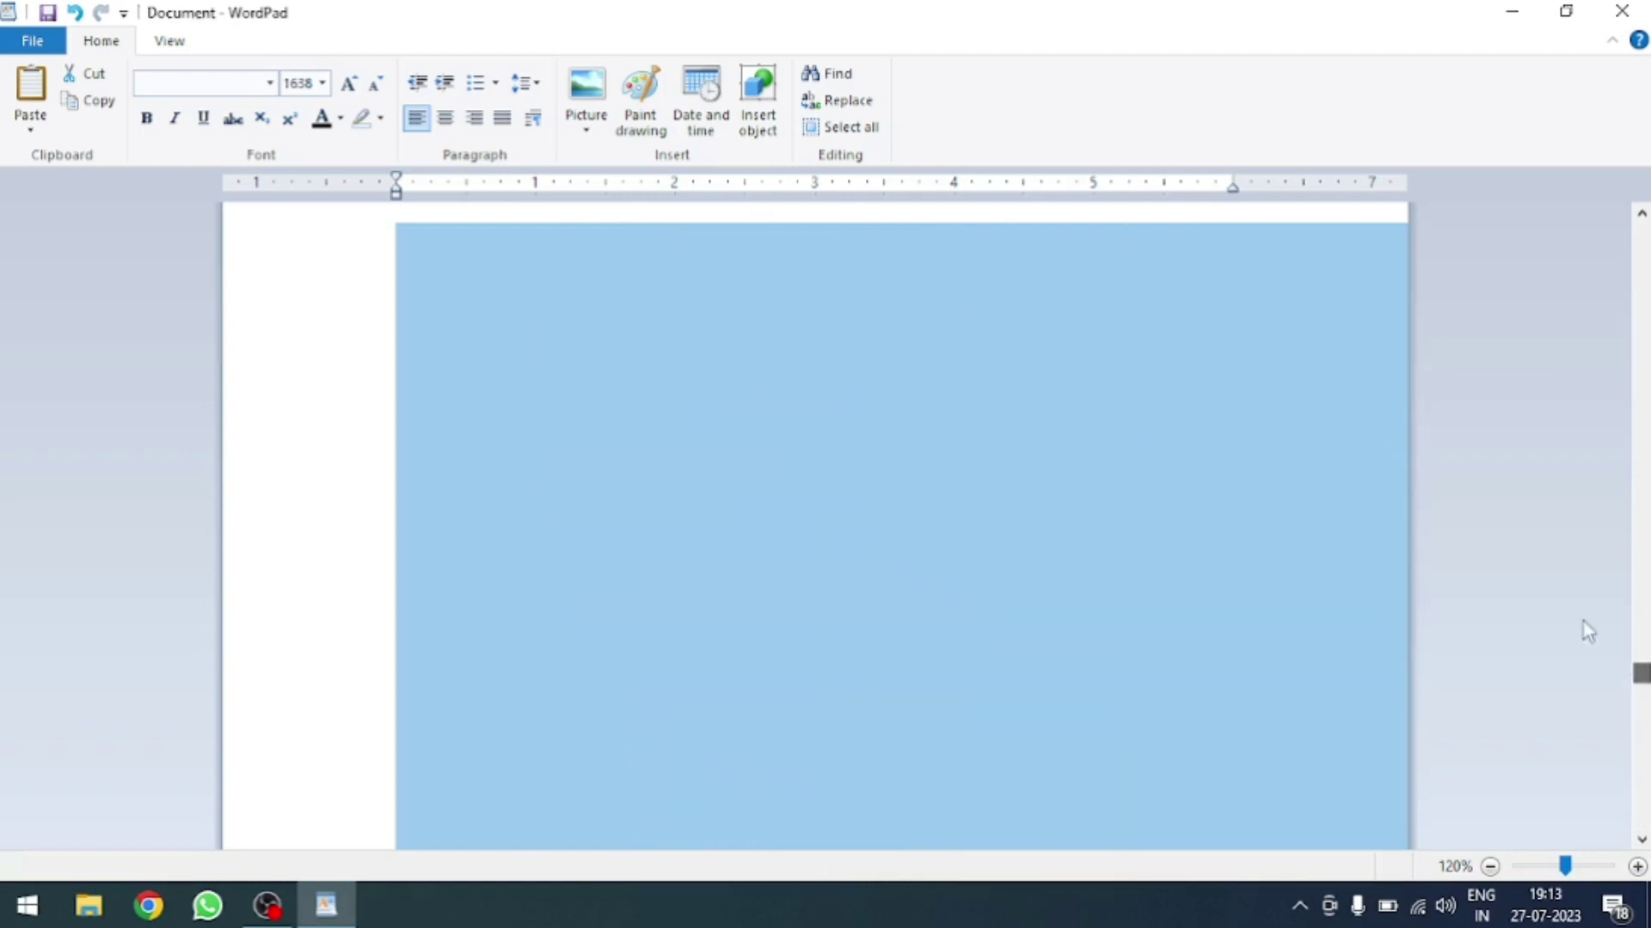
{"action": "left_click", "coordinate": [378, 85]}
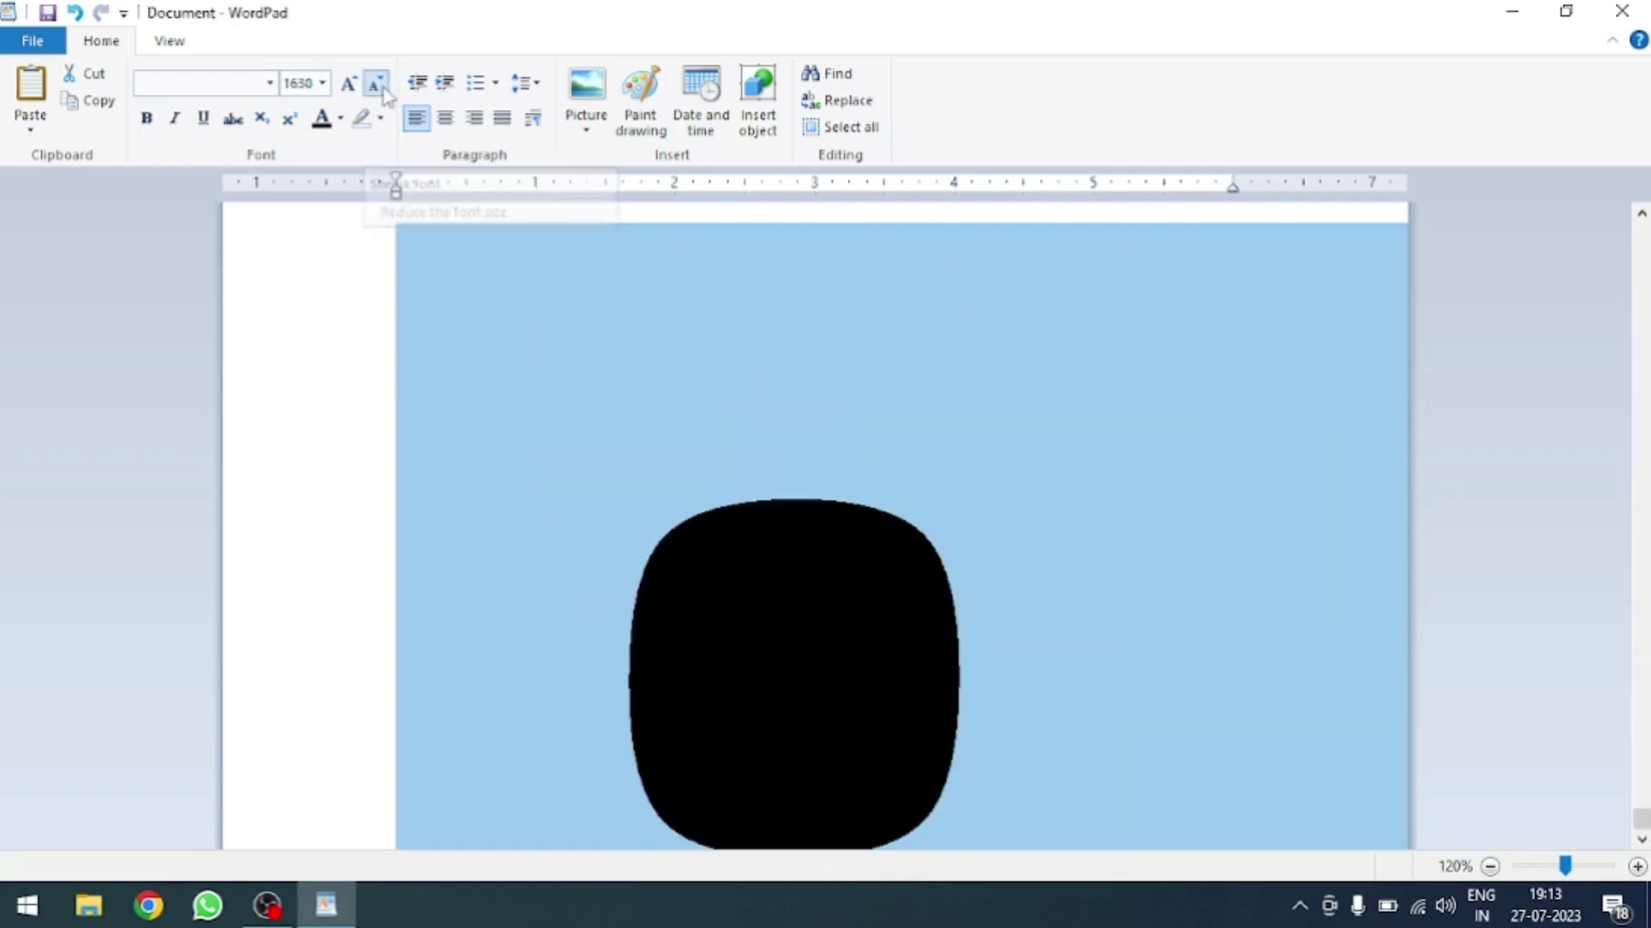
{"action": "left_click", "coordinate": [288, 84]}
- Set the sample text to size 1, grow it to 14, then shrink it back to 11
{"action": "type", "text": "01"}
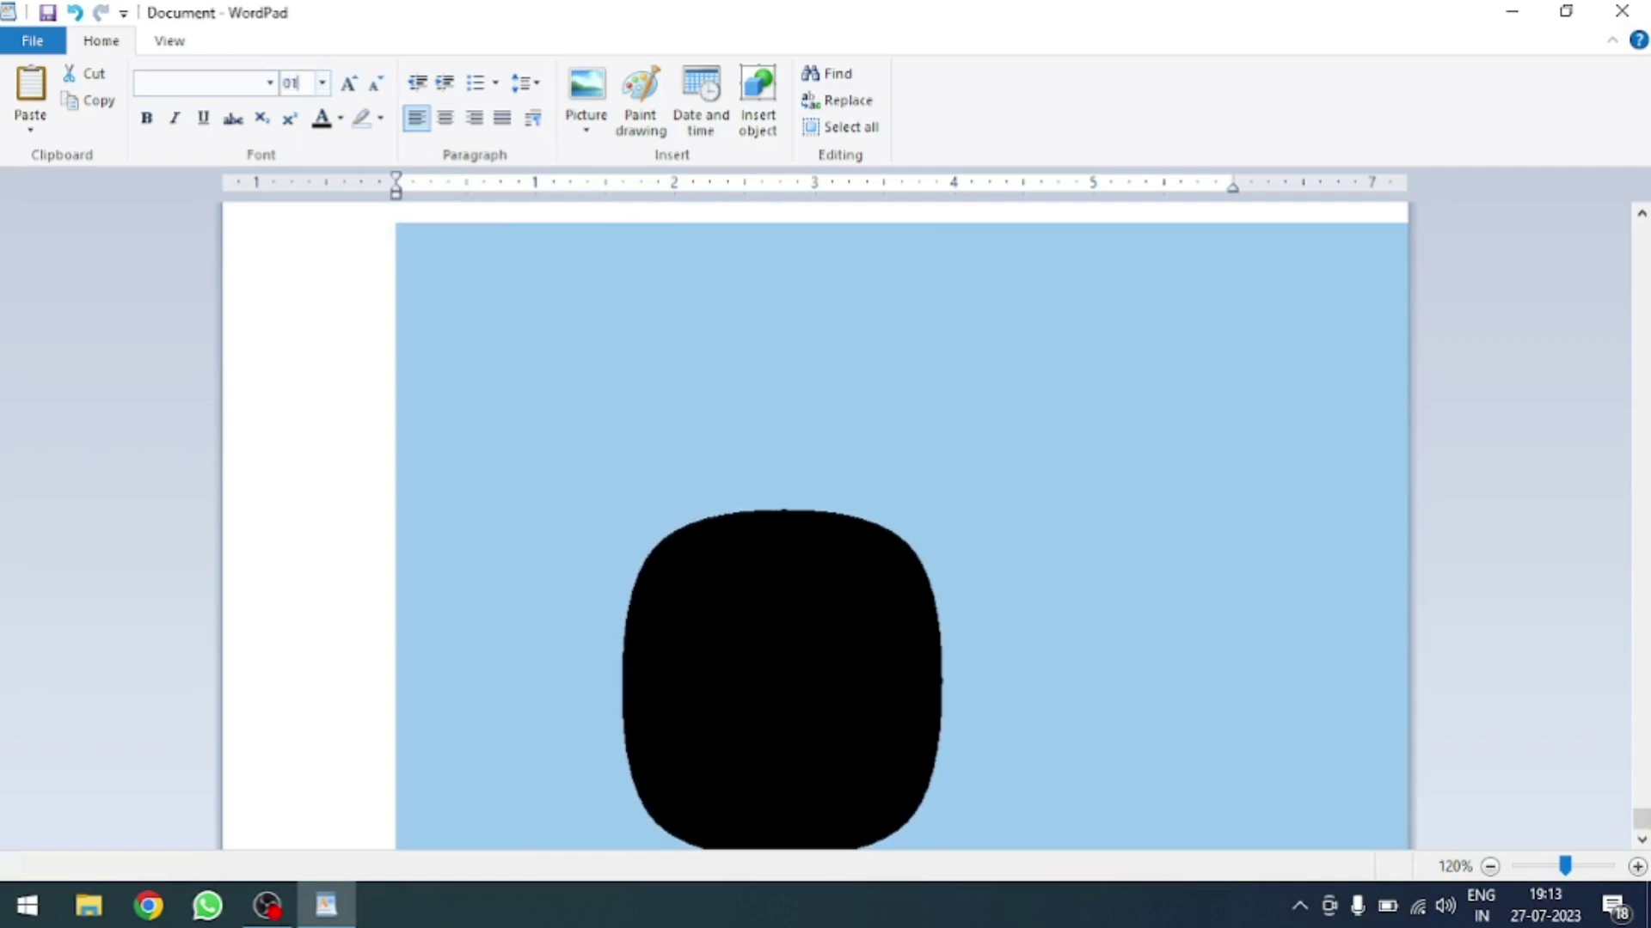
{"action": "key", "text": "Return"}
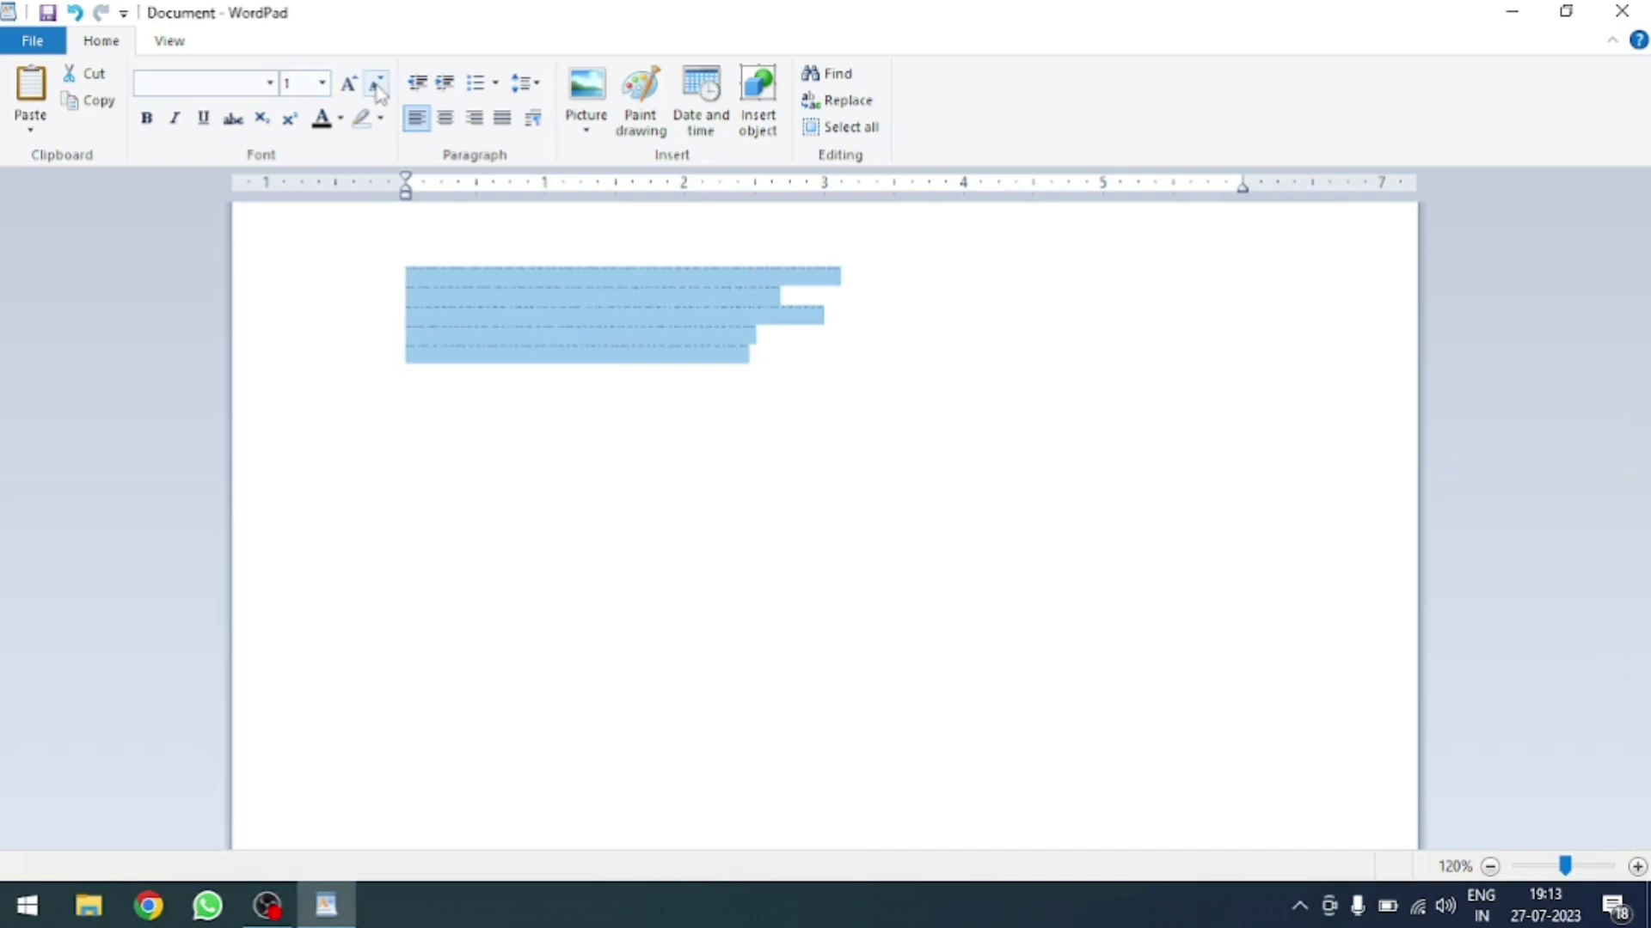
{"action": "left_click", "coordinate": [348, 83]}
{"action": "left_click", "coordinate": [348, 83]}
{"action": "left_click", "coordinate": [348, 83]}
{"action": "left_click", "coordinate": [348, 84]}
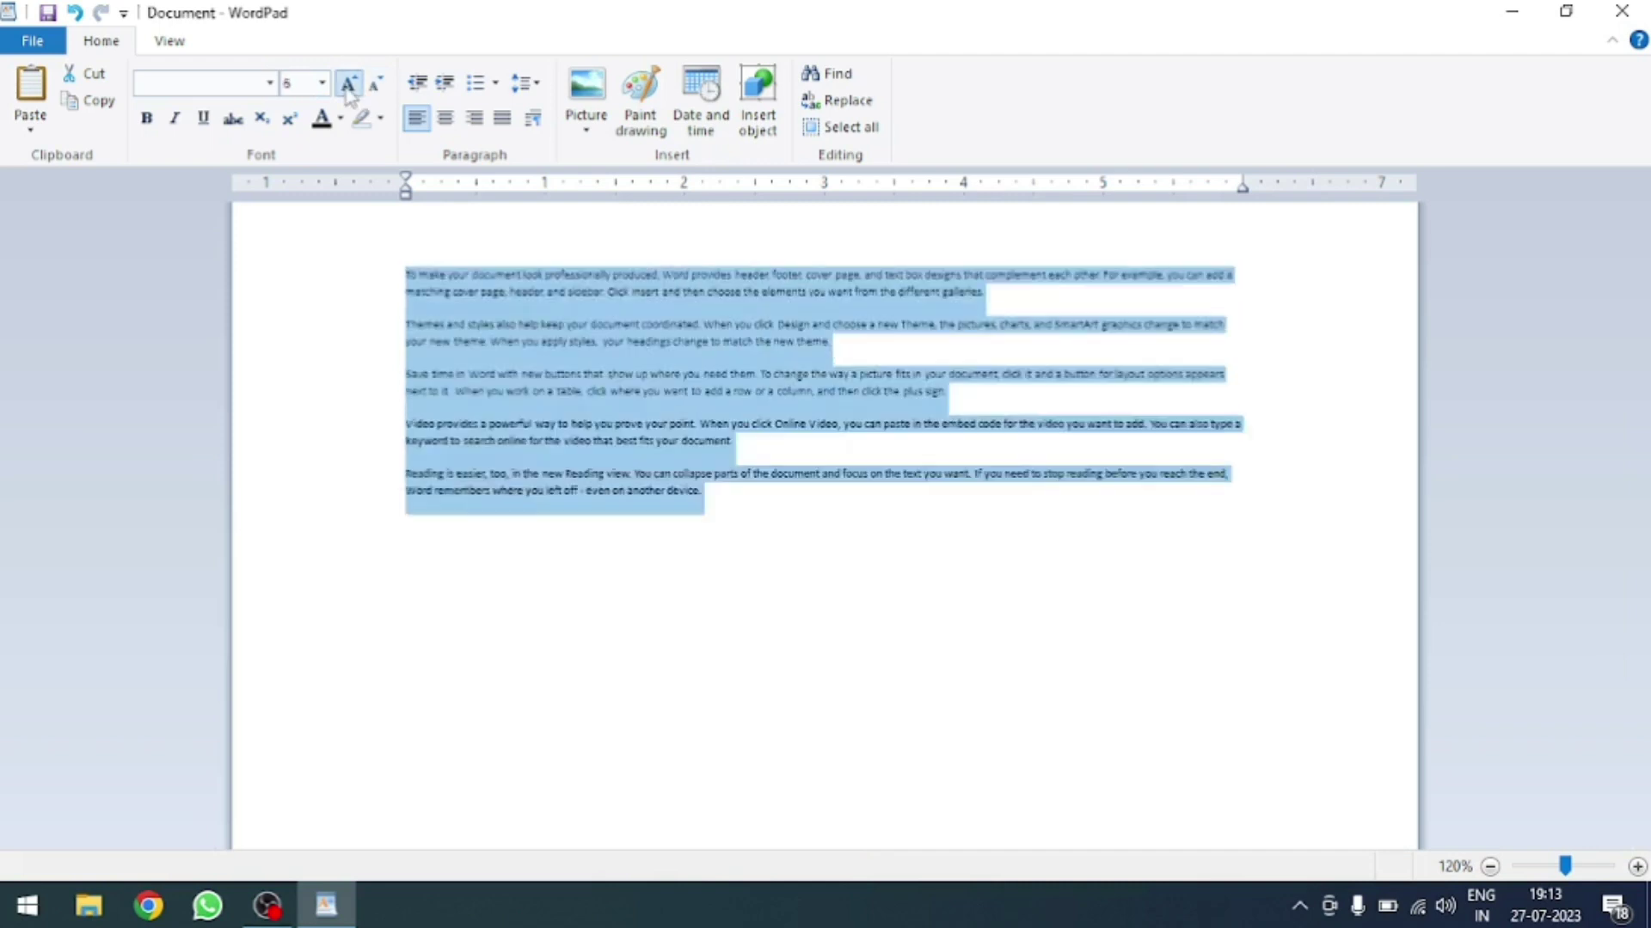
{"action": "left_click", "coordinate": [349, 83]}
{"action": "left_click", "coordinate": [375, 84]}
{"action": "left_click", "coordinate": [348, 83]}
{"action": "left_click", "coordinate": [349, 83]}
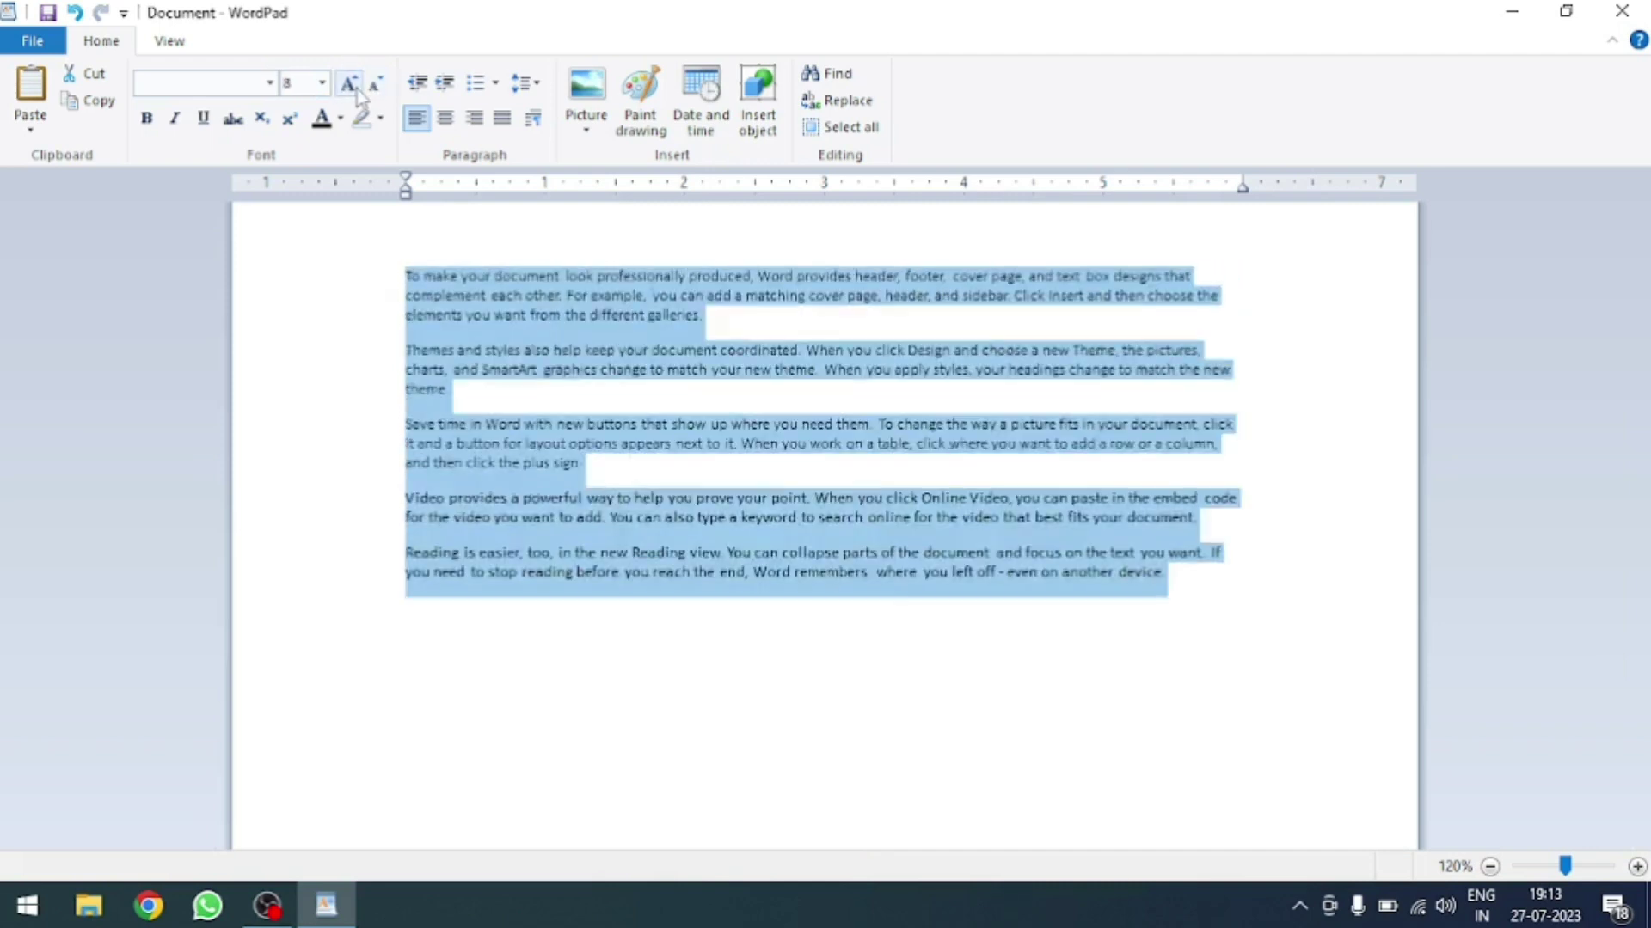
{"action": "left_click", "coordinate": [348, 84]}
{"action": "left_click", "coordinate": [348, 83]}
{"action": "left_click", "coordinate": [348, 84]}
{"action": "left_click", "coordinate": [348, 84]}
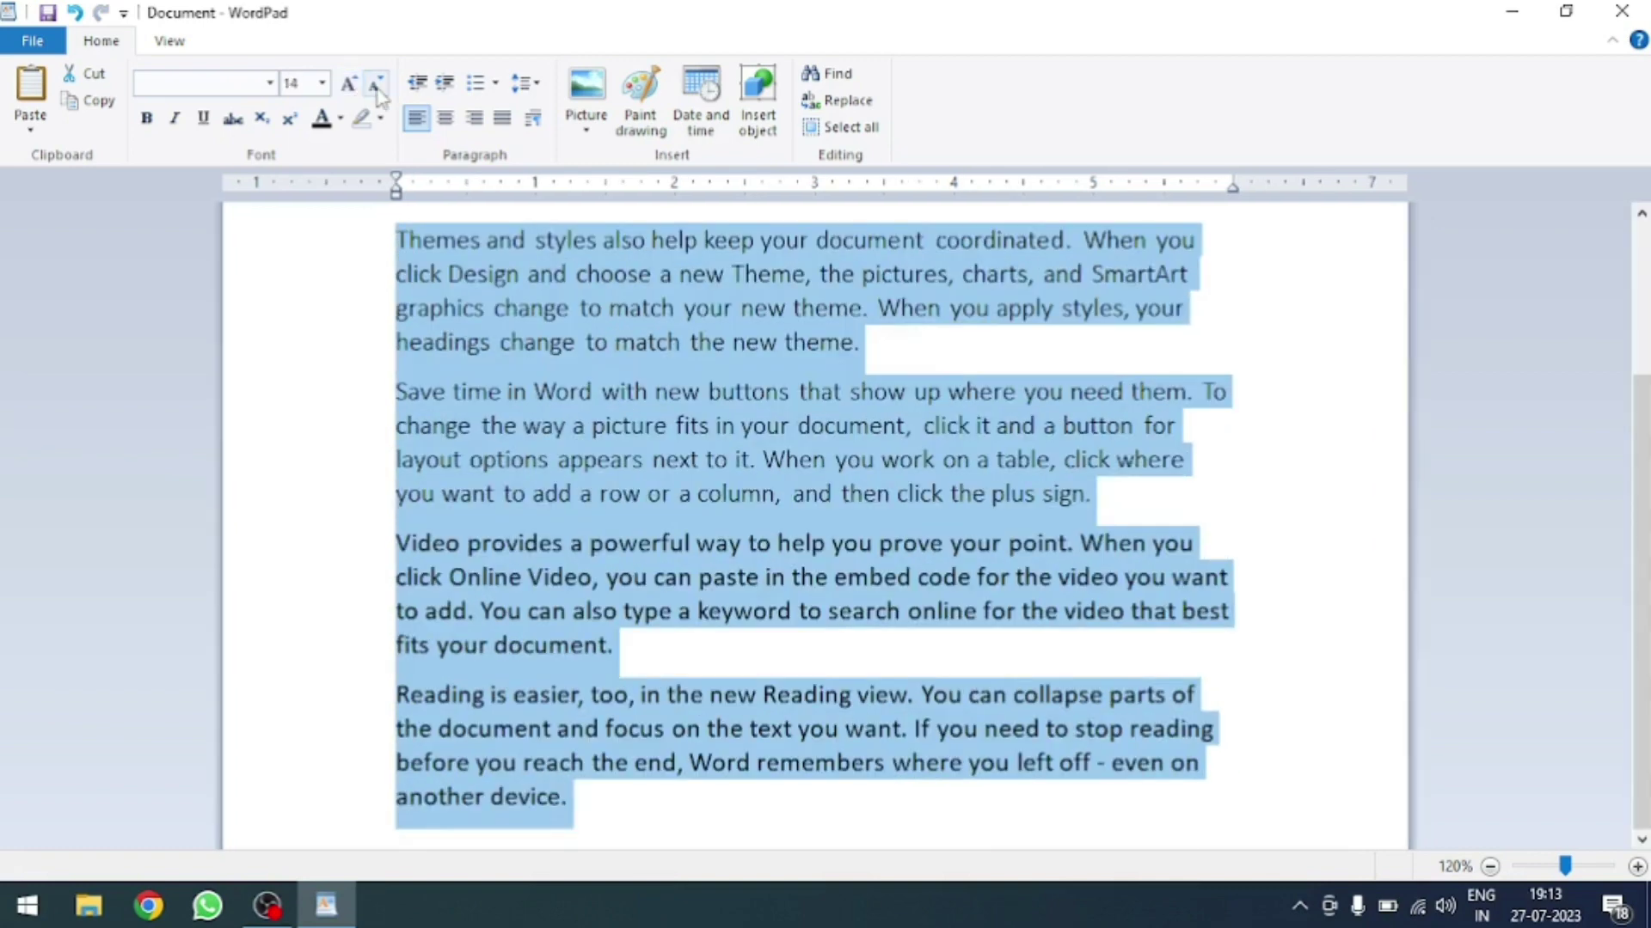
{"action": "left_click", "coordinate": [376, 83]}
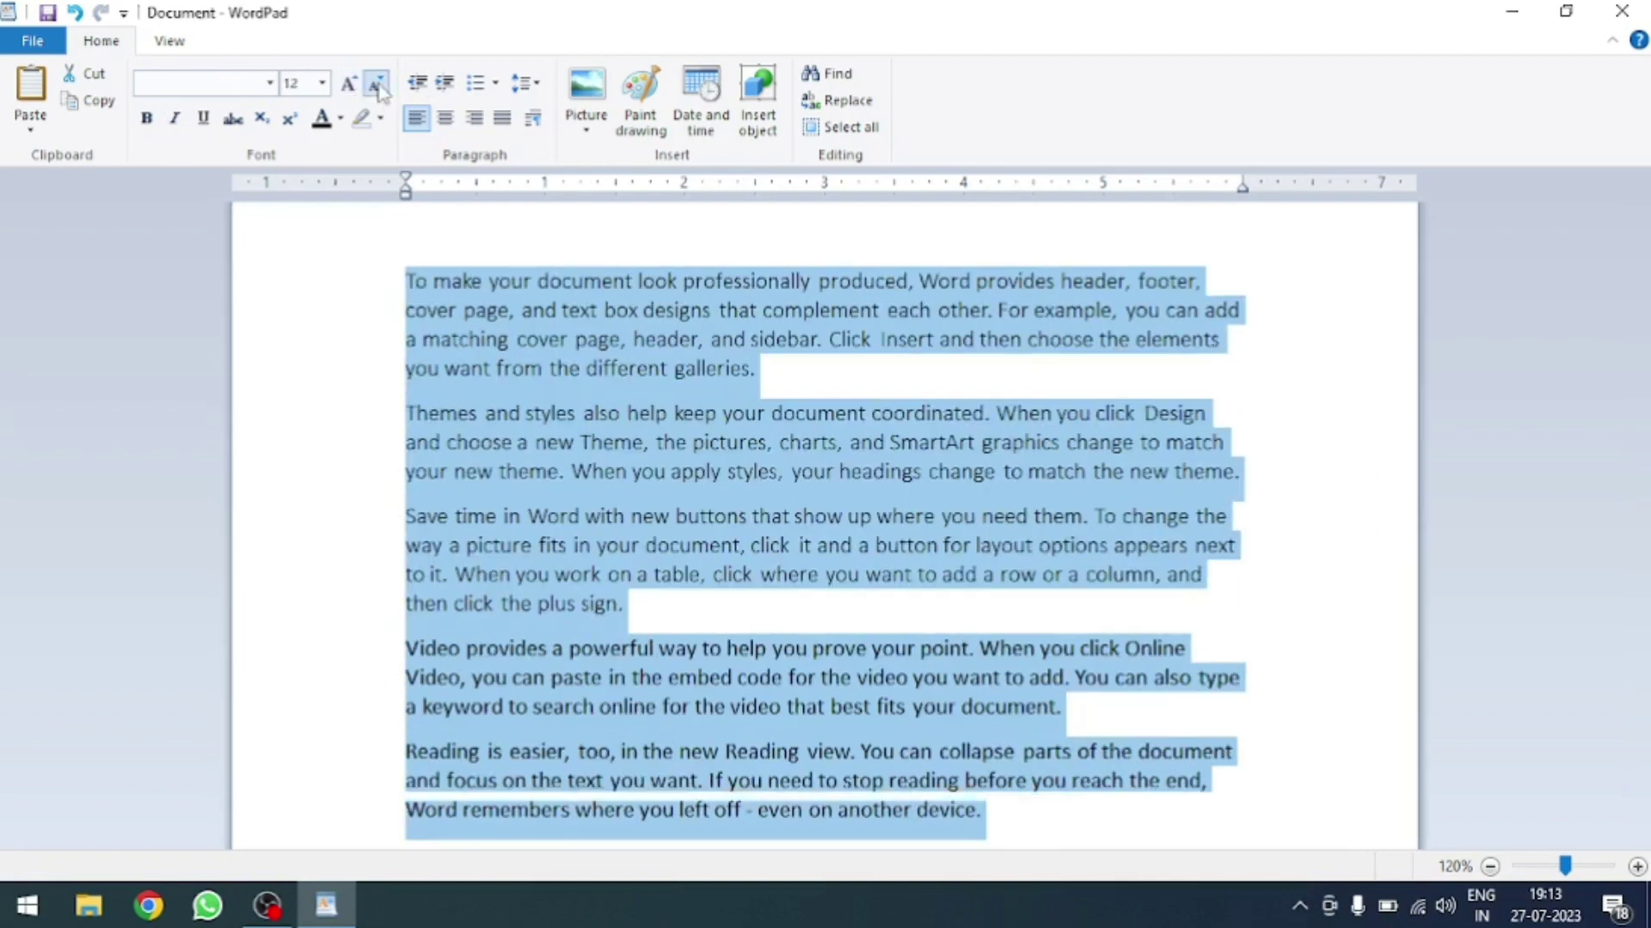
{"action": "left_click", "coordinate": [375, 83]}
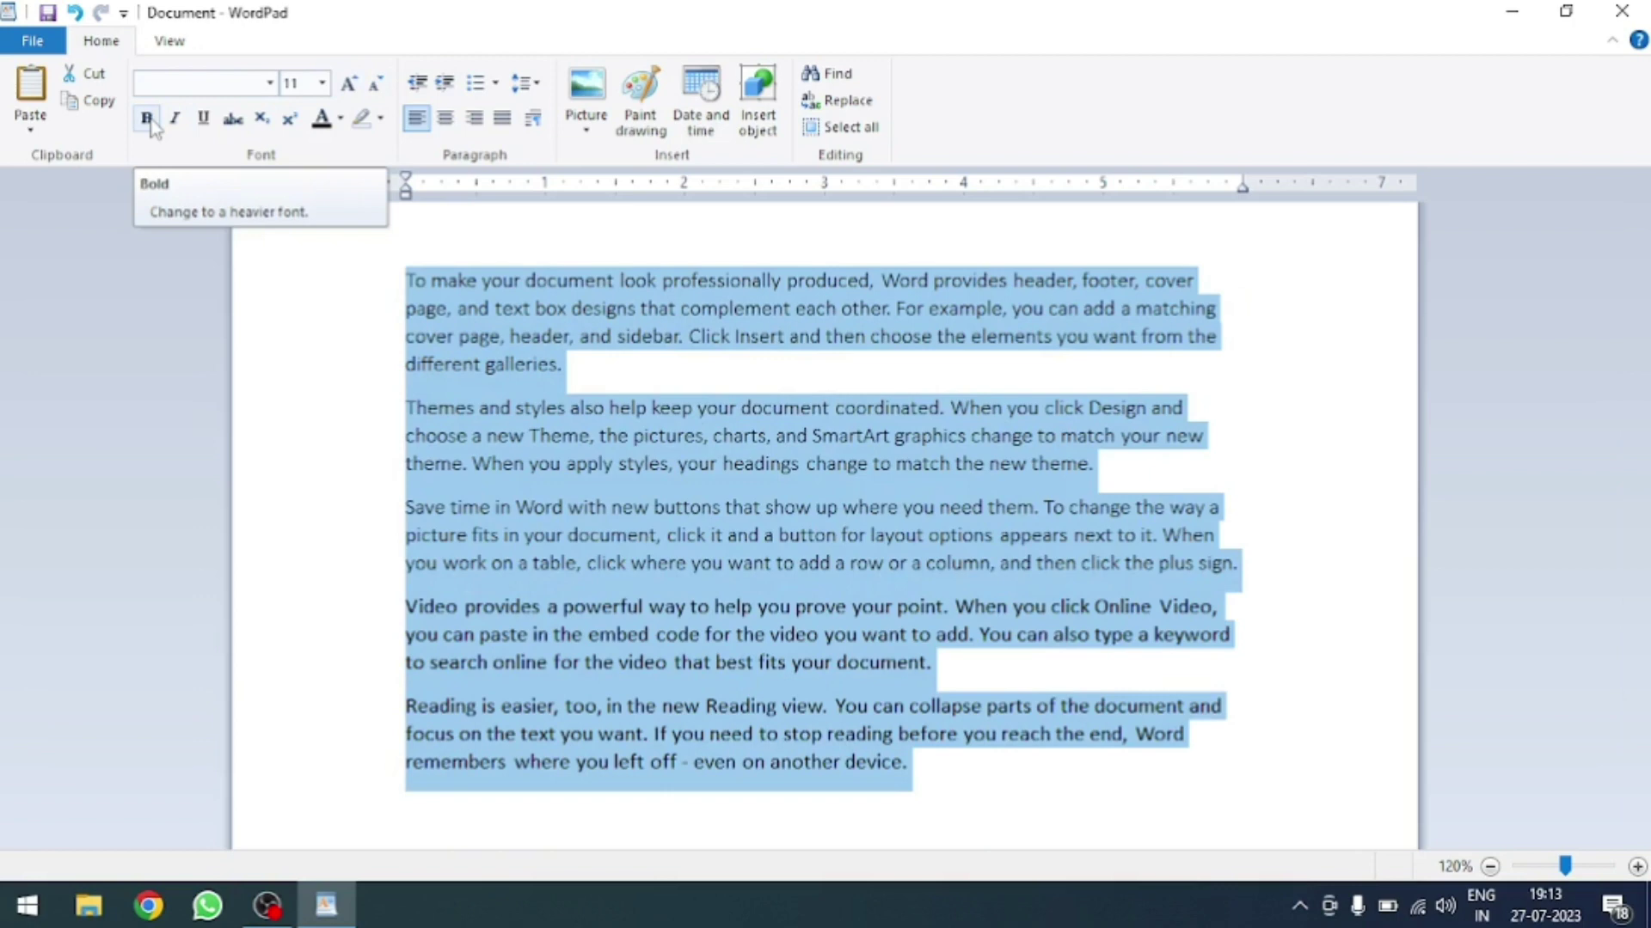
{"action": "left_click", "coordinate": [590, 338]}
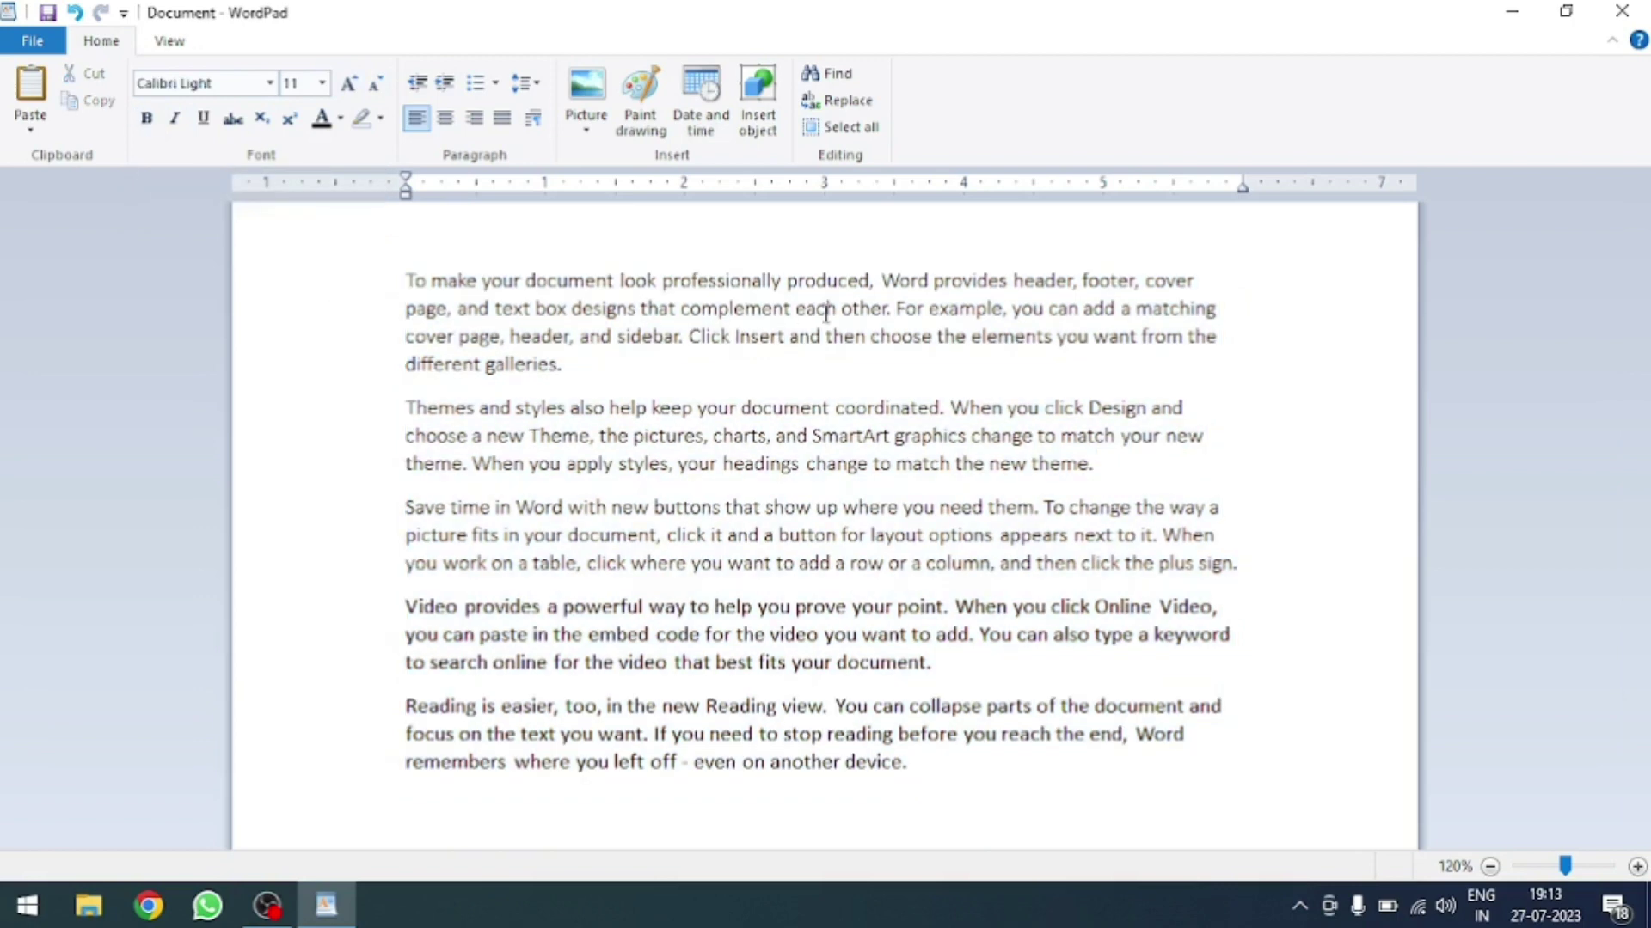
- Bold the text-box-designs phrase, 'help keep your document coordinated', 'Word provides header, footer' and 'apply styles, your headings change'
{"action": "left_click_drag", "start_coordinate": [888, 308], "coordinate": [405, 310]}
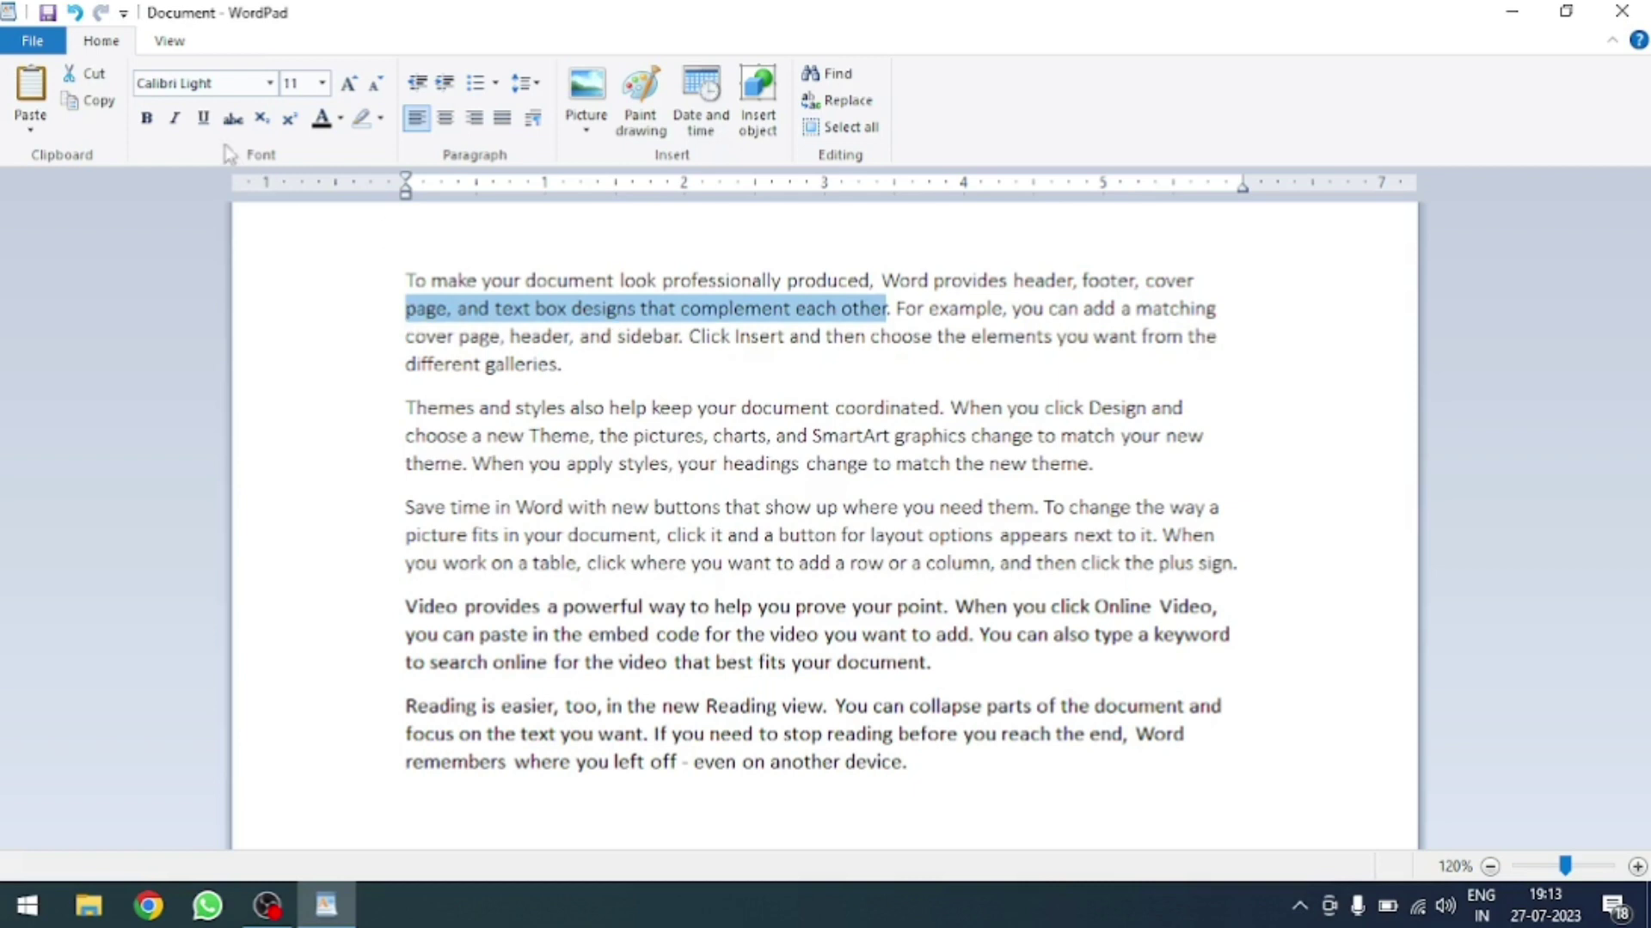
{"action": "left_click", "coordinate": [147, 121]}
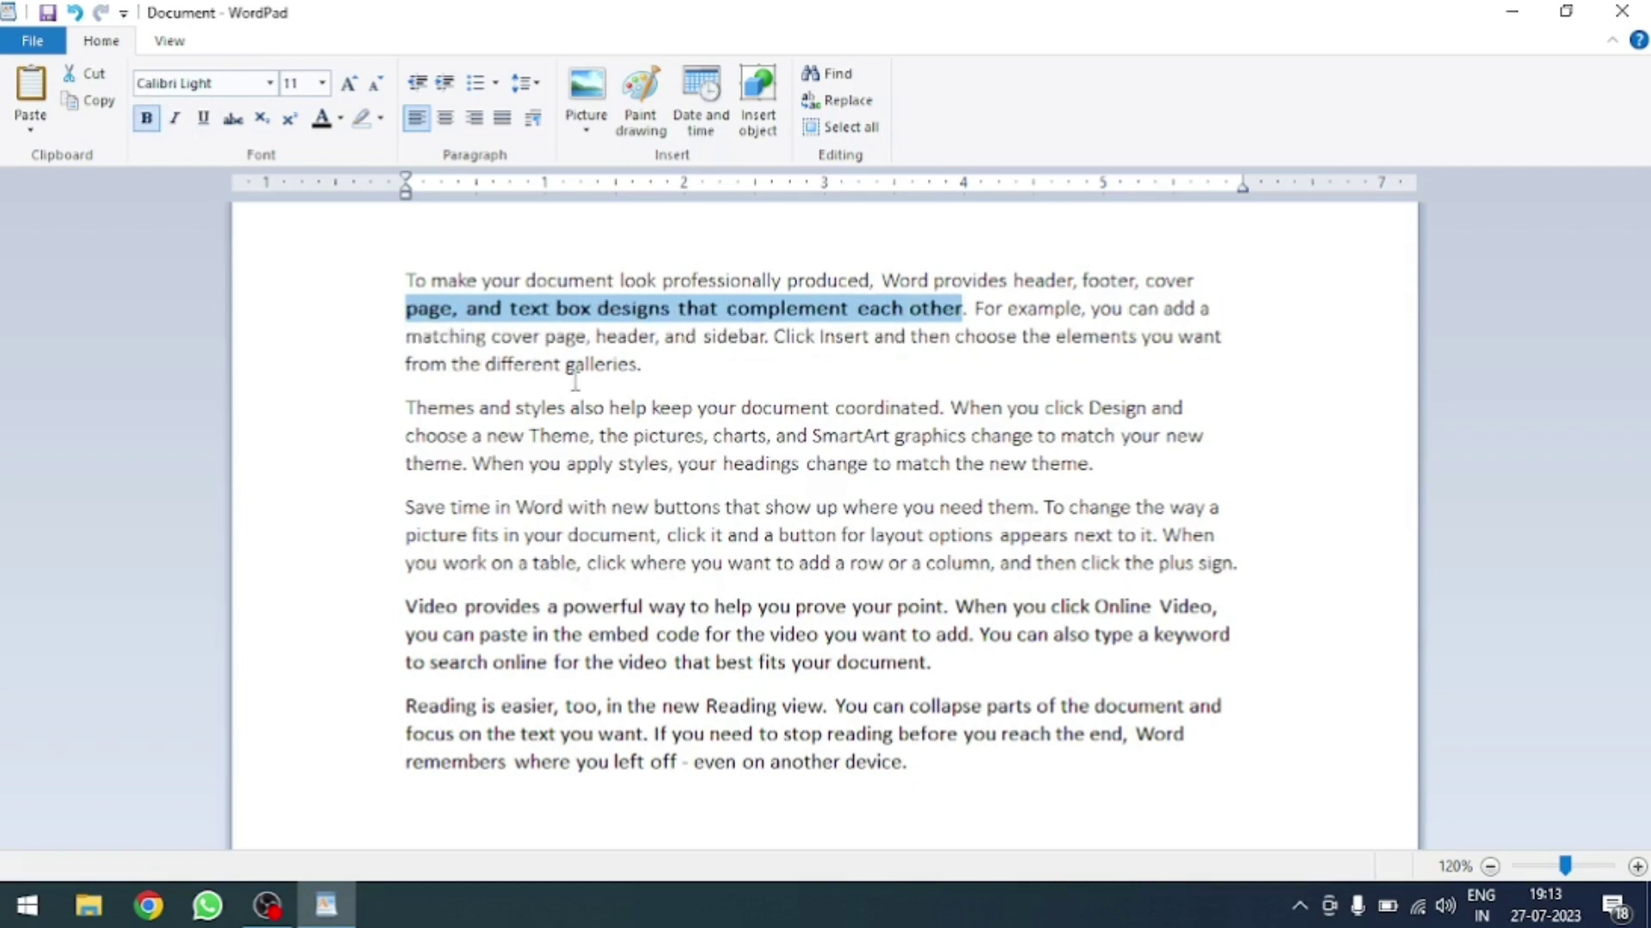
{"action": "left_click", "coordinate": [653, 365]}
{"action": "left_click_drag", "start_coordinate": [610, 407], "coordinate": [940, 408]}
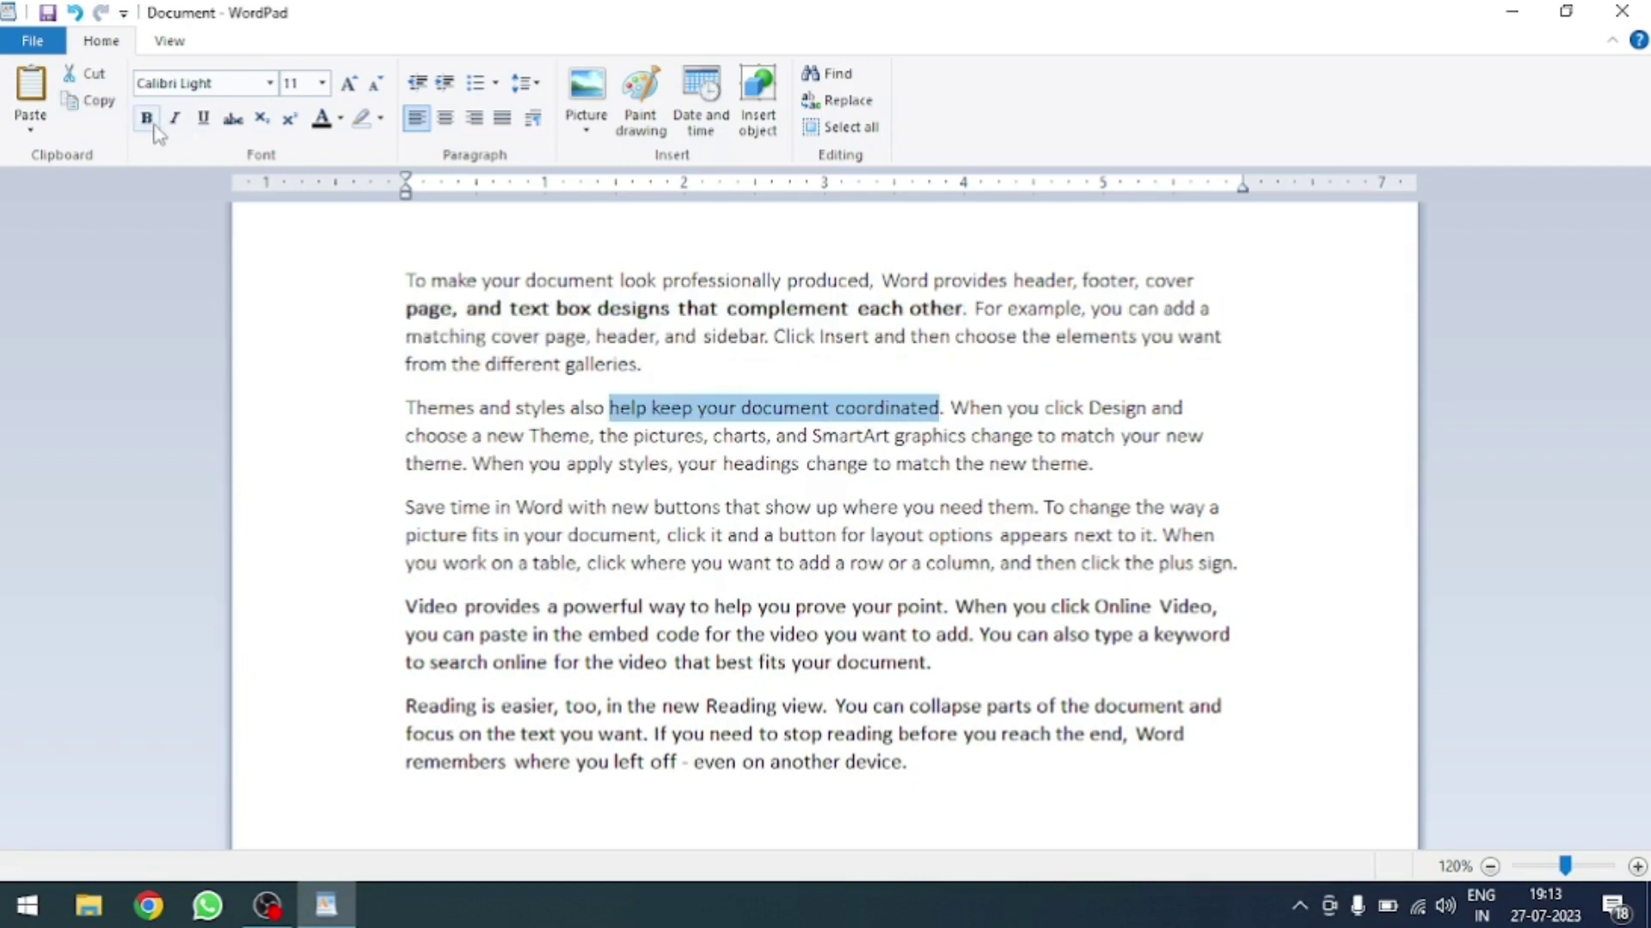
{"action": "left_click", "coordinate": [147, 120]}
{"action": "left_click_drag", "start_coordinate": [886, 282], "coordinate": [1175, 282]}
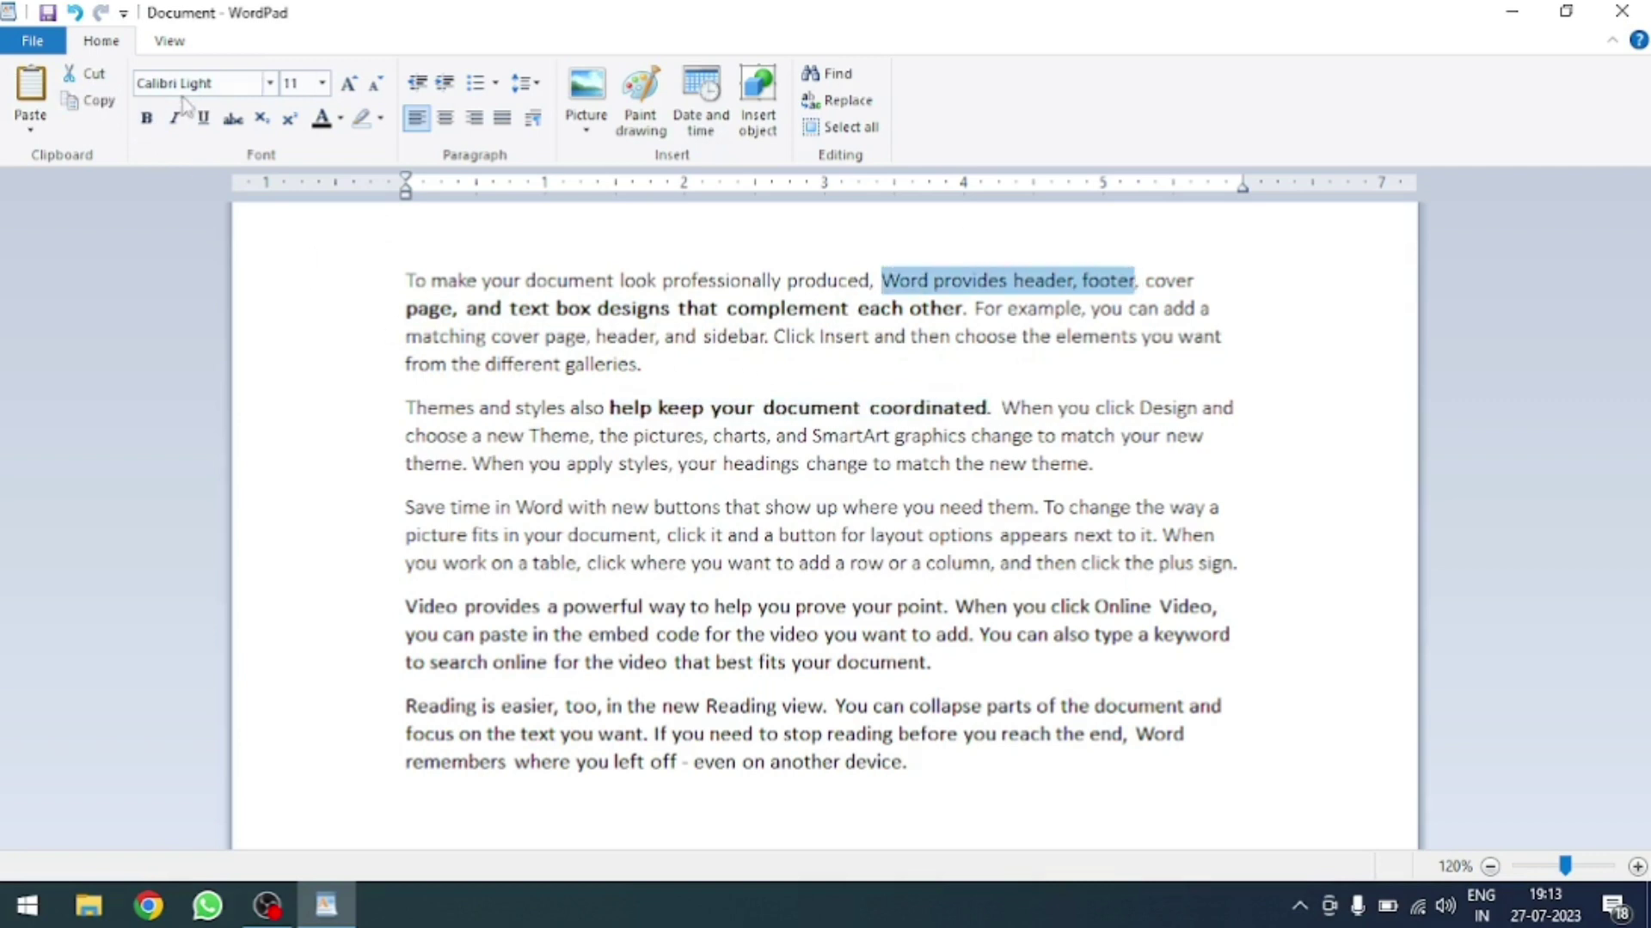
{"action": "left_click", "coordinate": [147, 119]}
{"action": "left_click_drag", "start_coordinate": [567, 464], "coordinate": [920, 464]}
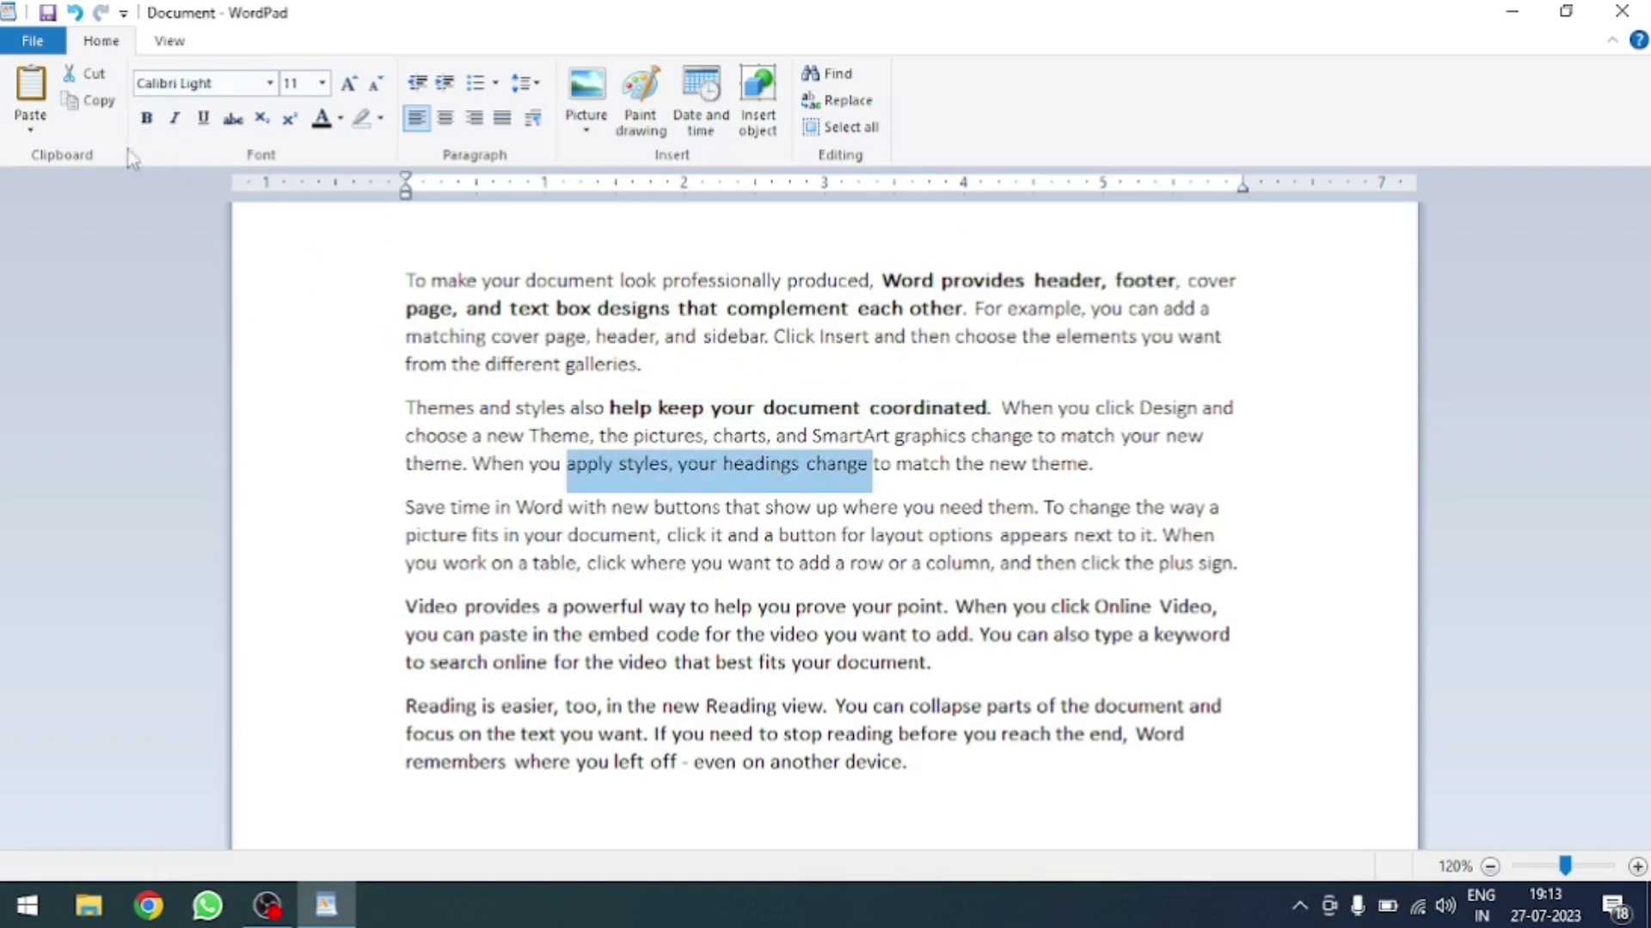
{"action": "left_click", "coordinate": [147, 119]}
{"action": "left_click", "coordinate": [627, 535]}
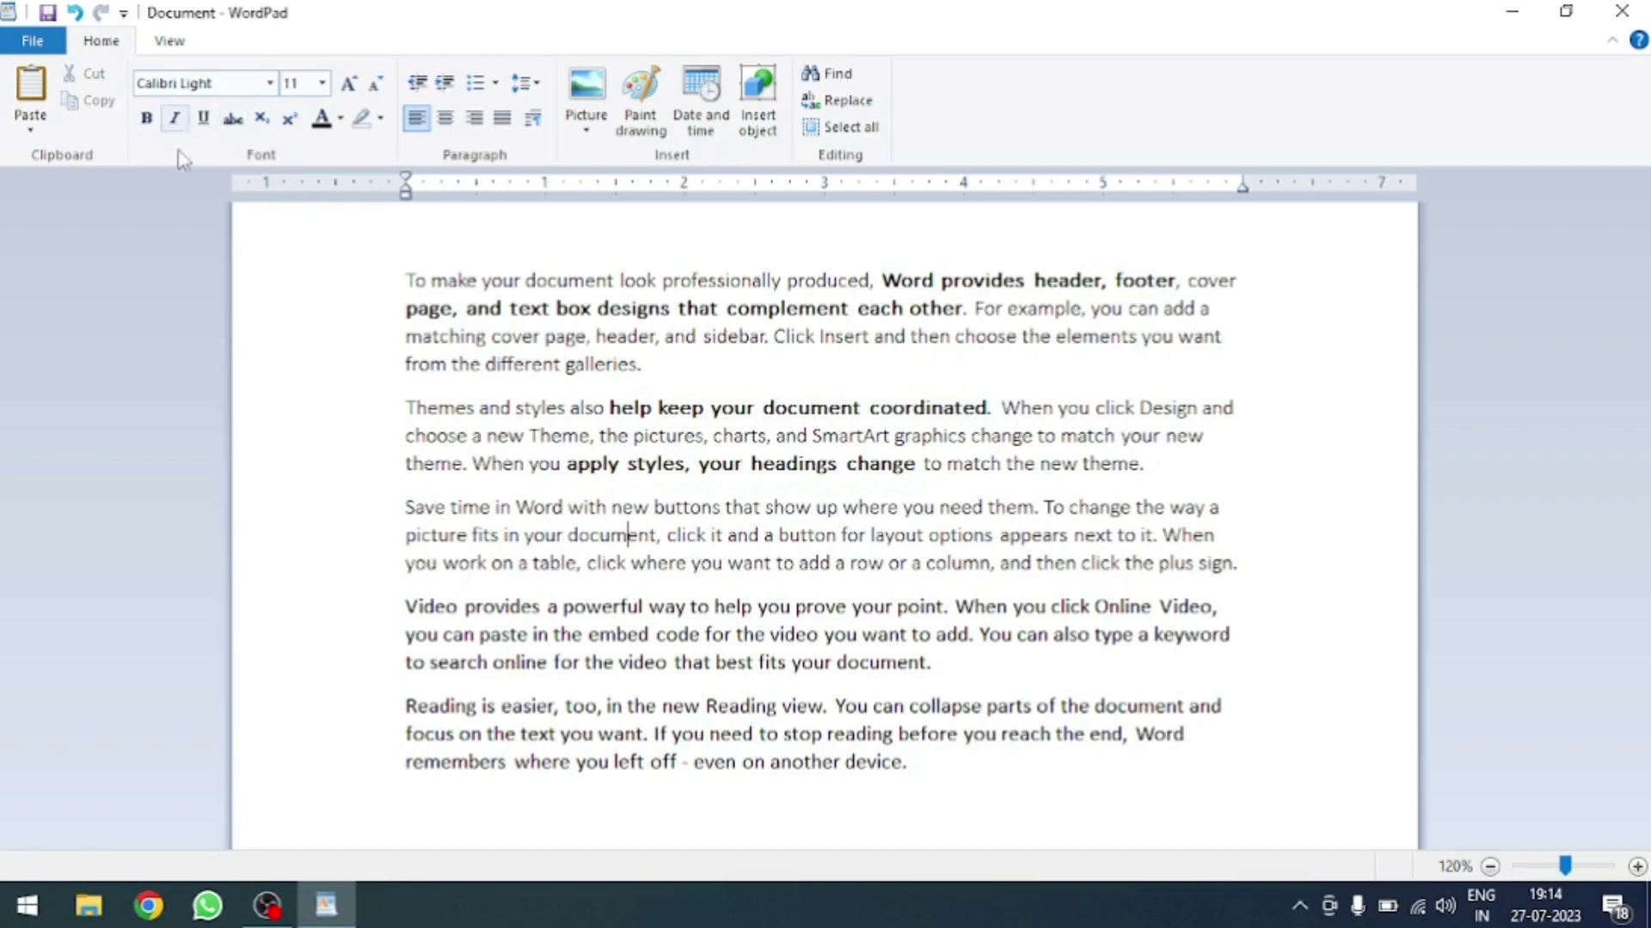
- Italicize the second paragraph, about themes and styles
{"action": "left_click_drag", "start_coordinate": [379, 292], "coordinate": [392, 314]}
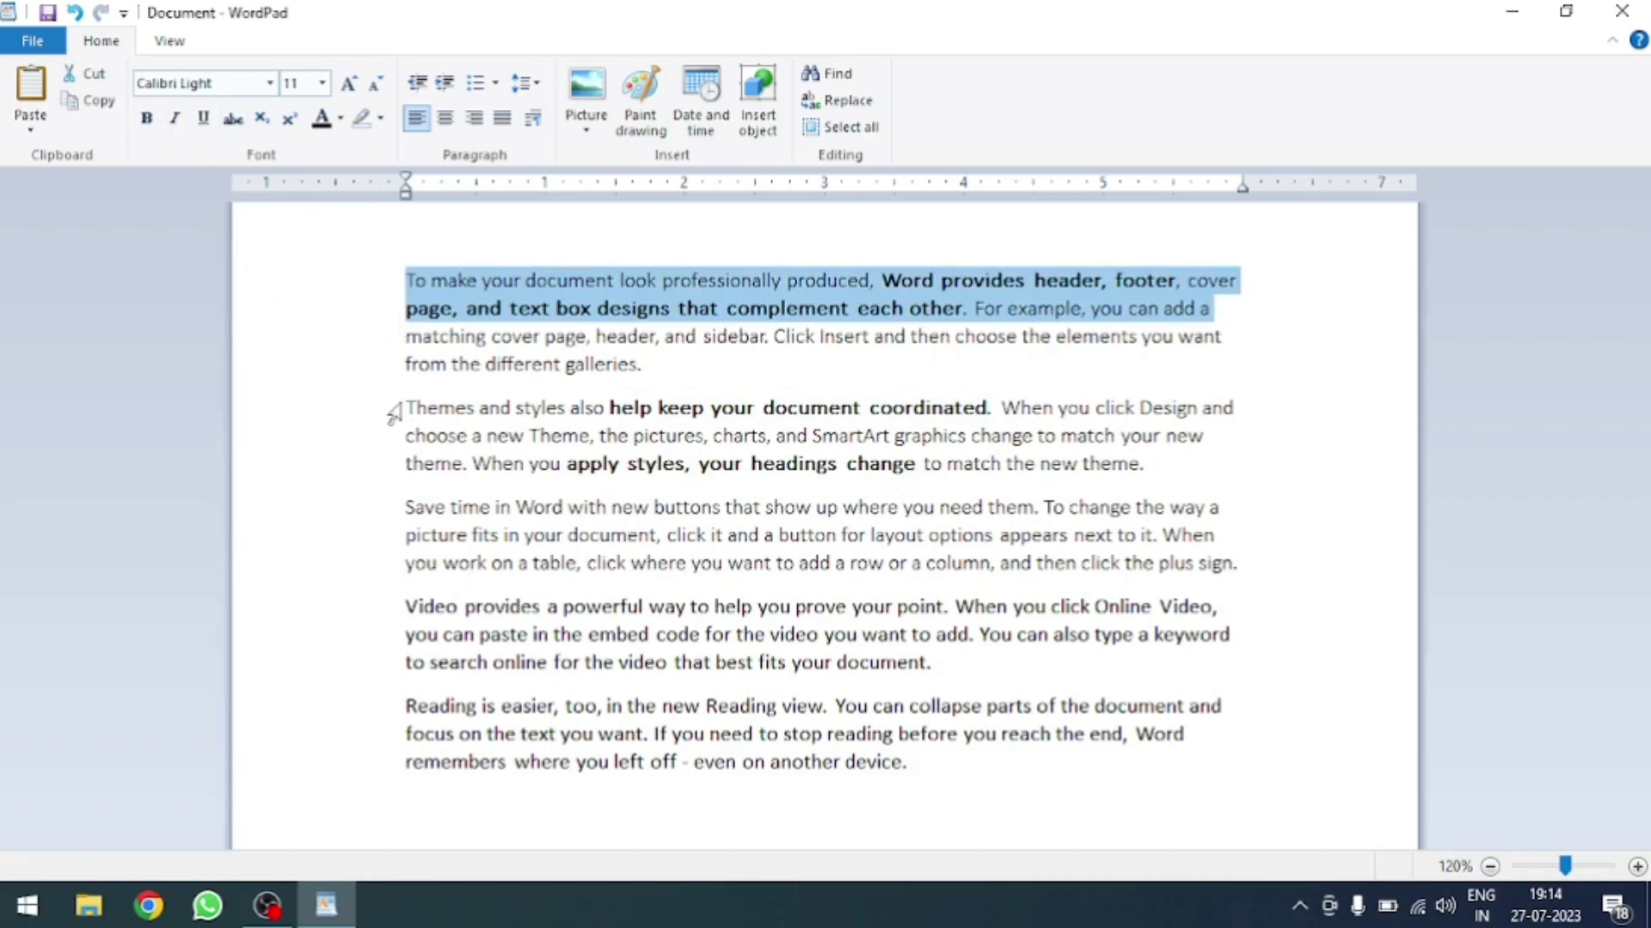
{"action": "left_click_drag", "start_coordinate": [394, 415], "coordinate": [411, 469]}
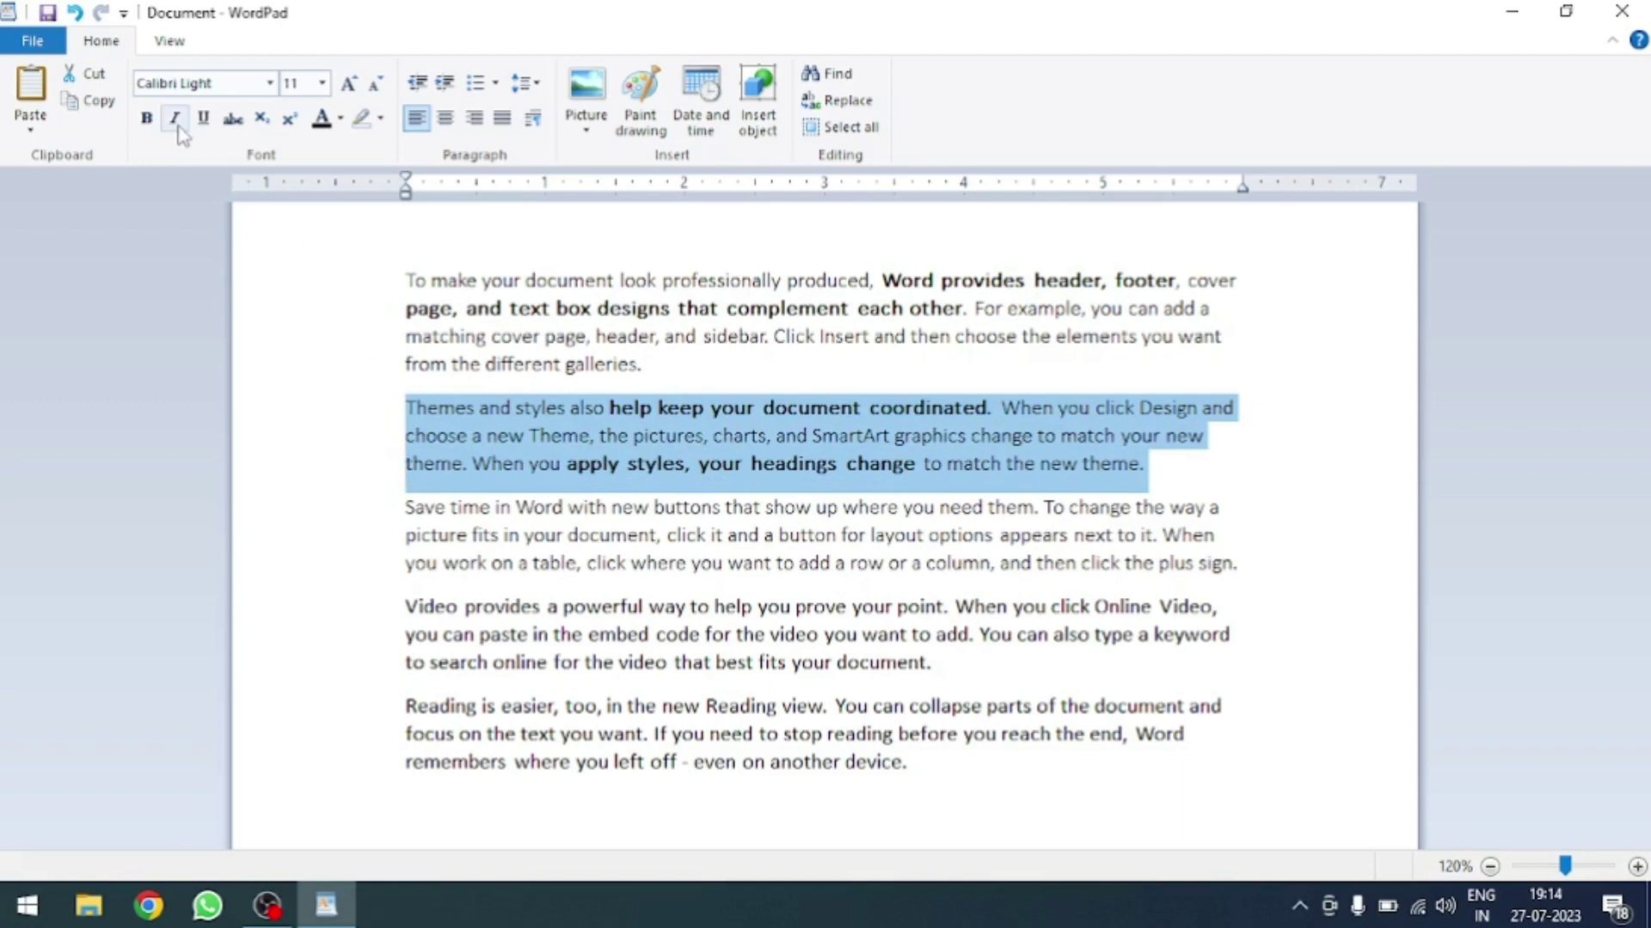
{"action": "left_click", "coordinate": [176, 119]}
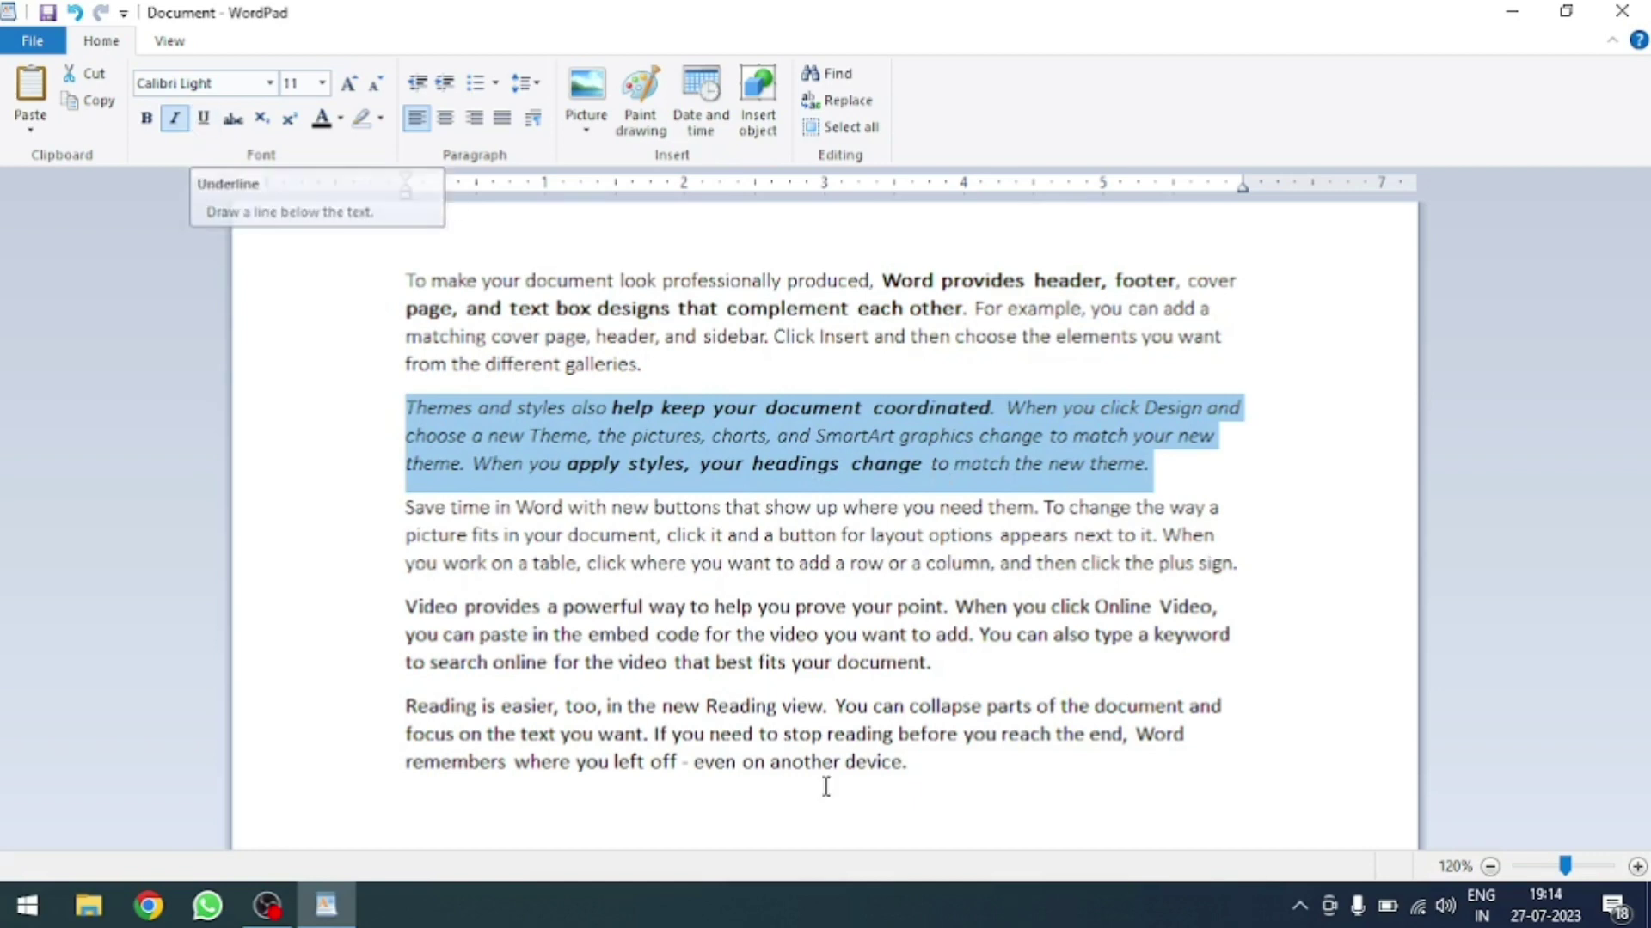
- Underline the third paragraph, beginning 'Save time in Word'
{"action": "left_click_drag", "start_coordinate": [991, 563], "coordinate": [388, 507]}
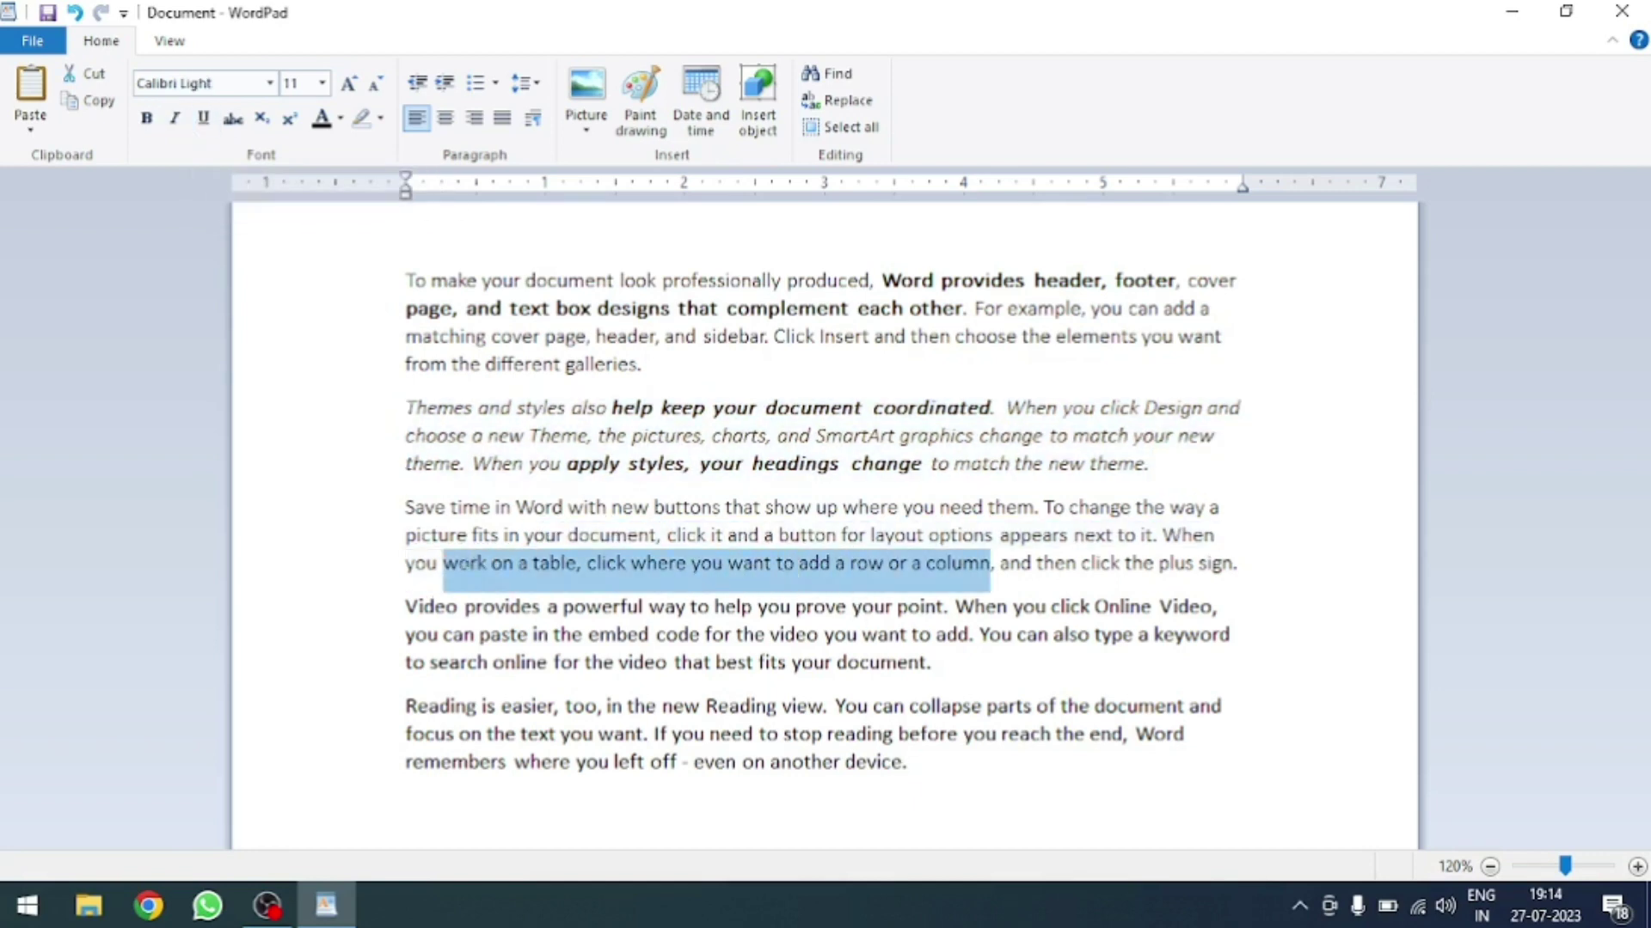
{"action": "left_click_drag", "start_coordinate": [1268, 575], "coordinate": [378, 499]}
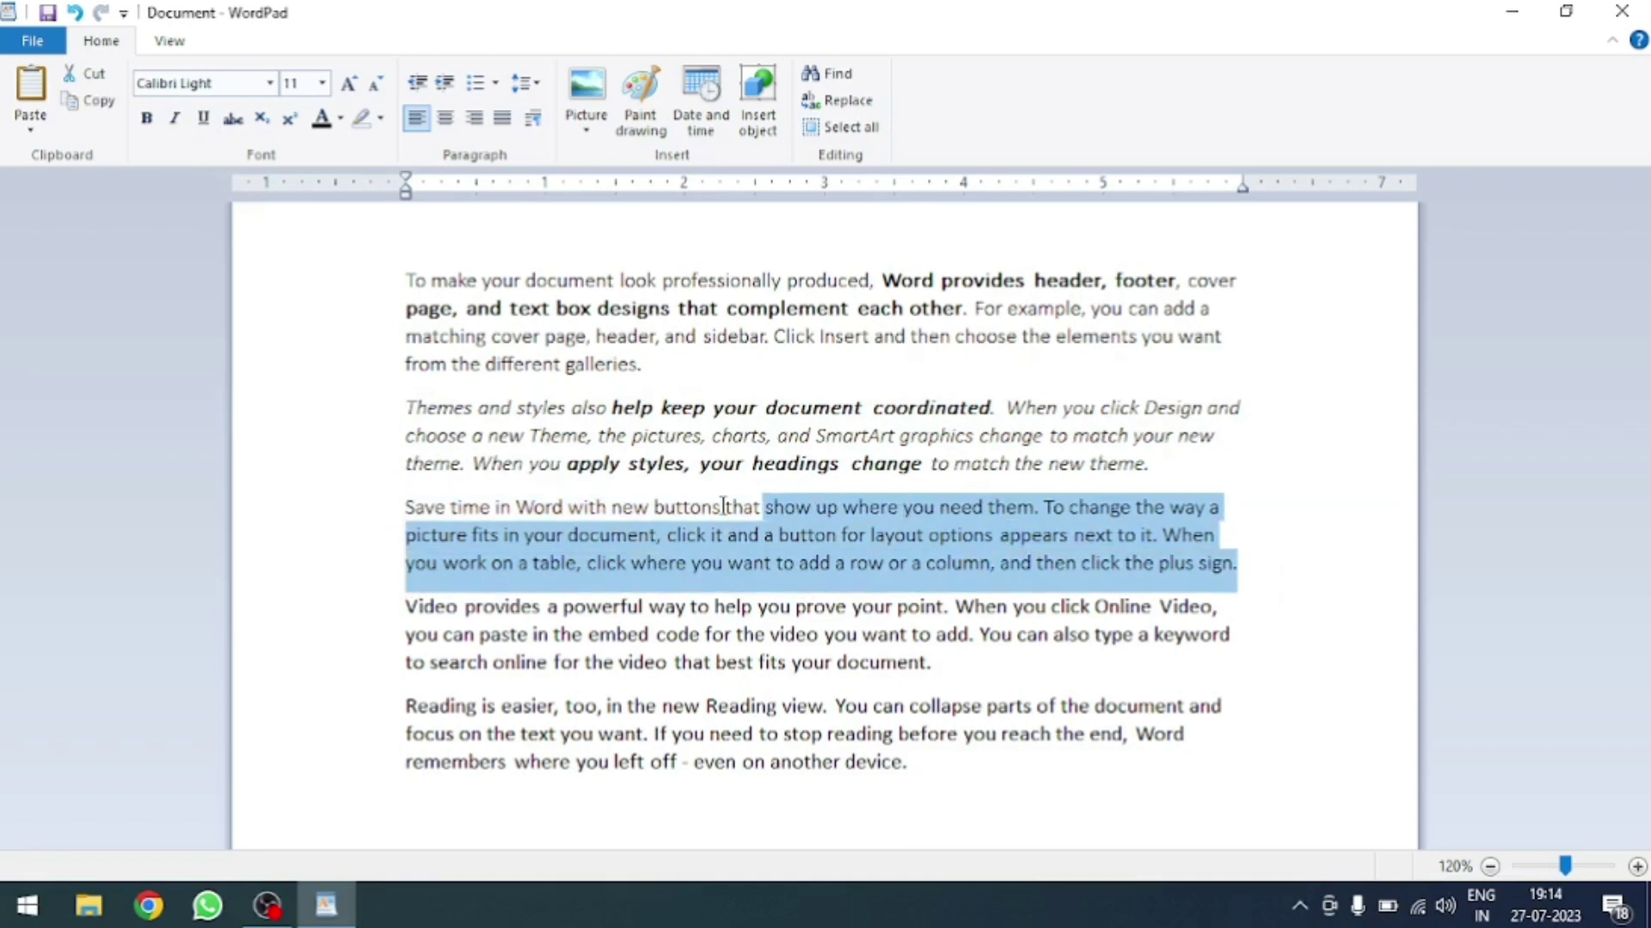
{"action": "left_click", "coordinate": [203, 117]}
{"action": "left_click", "coordinate": [588, 606]}
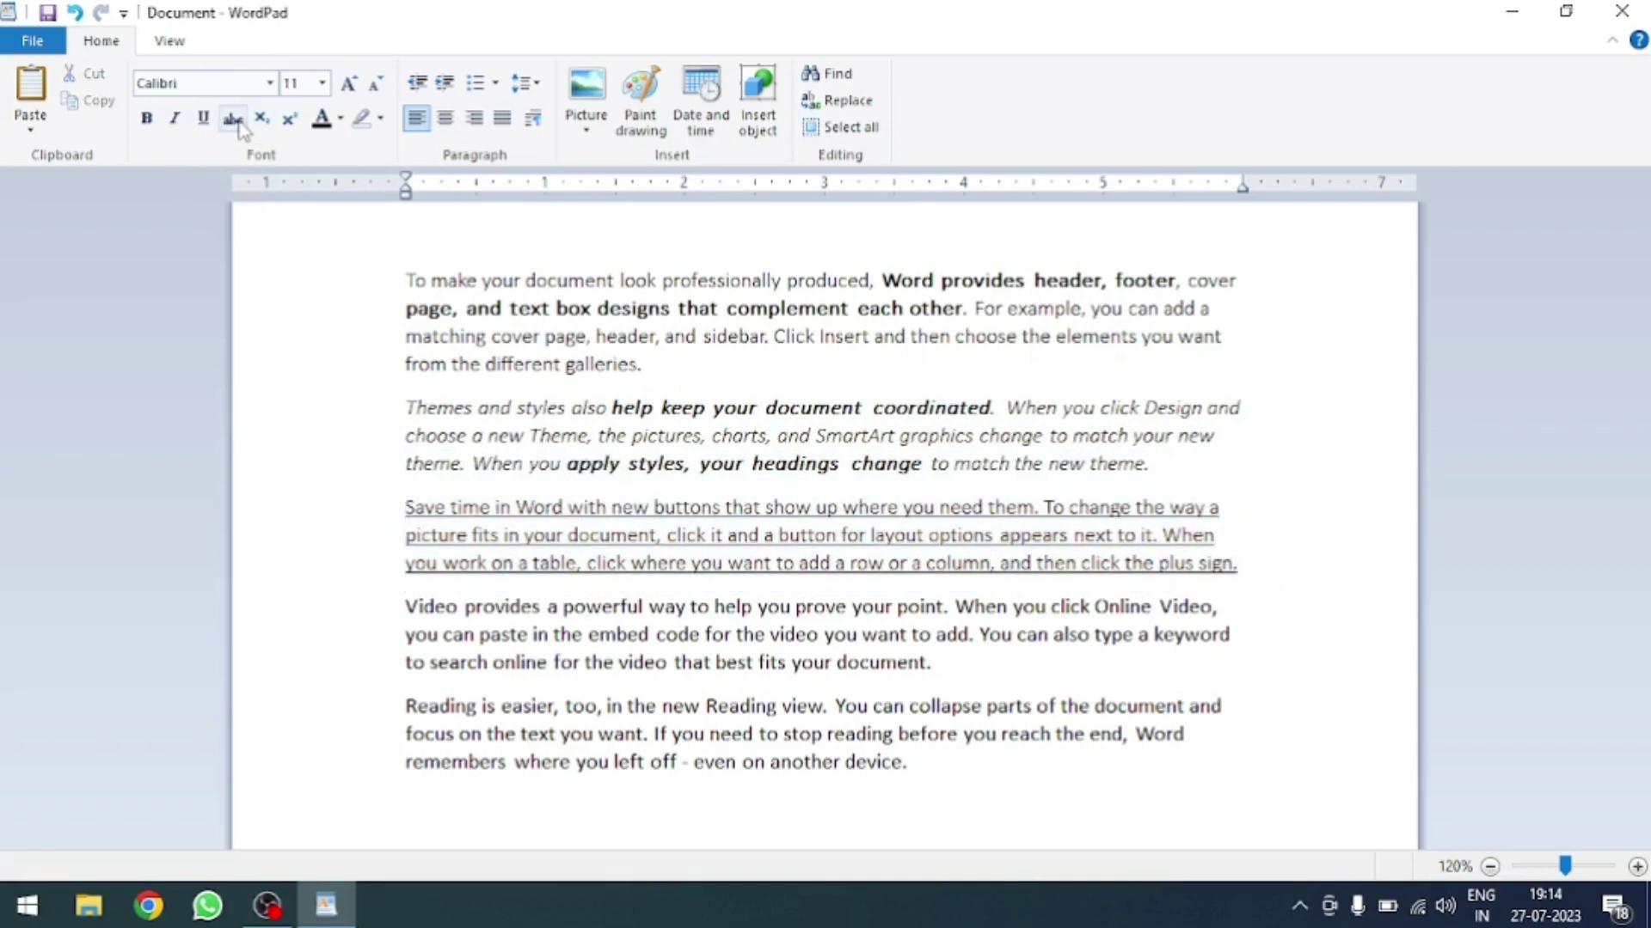
- Strike through the words 'matching cover page, header, and sidebar'
{"action": "left_click_drag", "start_coordinate": [765, 336], "coordinate": [392, 333]}
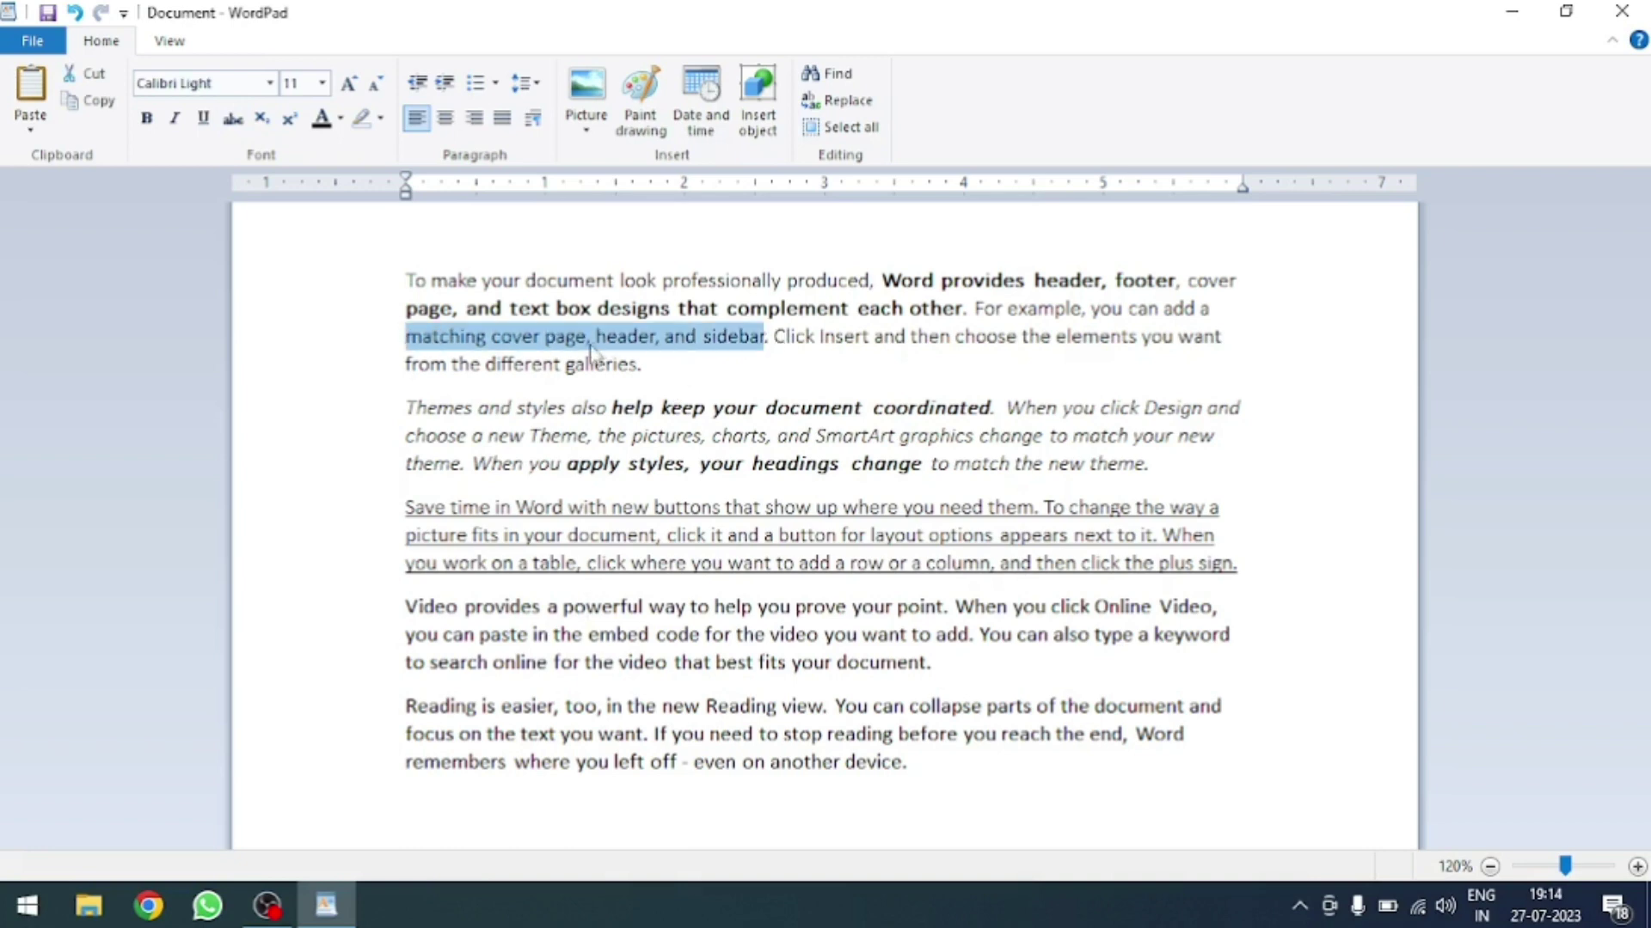
{"action": "left_click", "coordinate": [233, 119]}
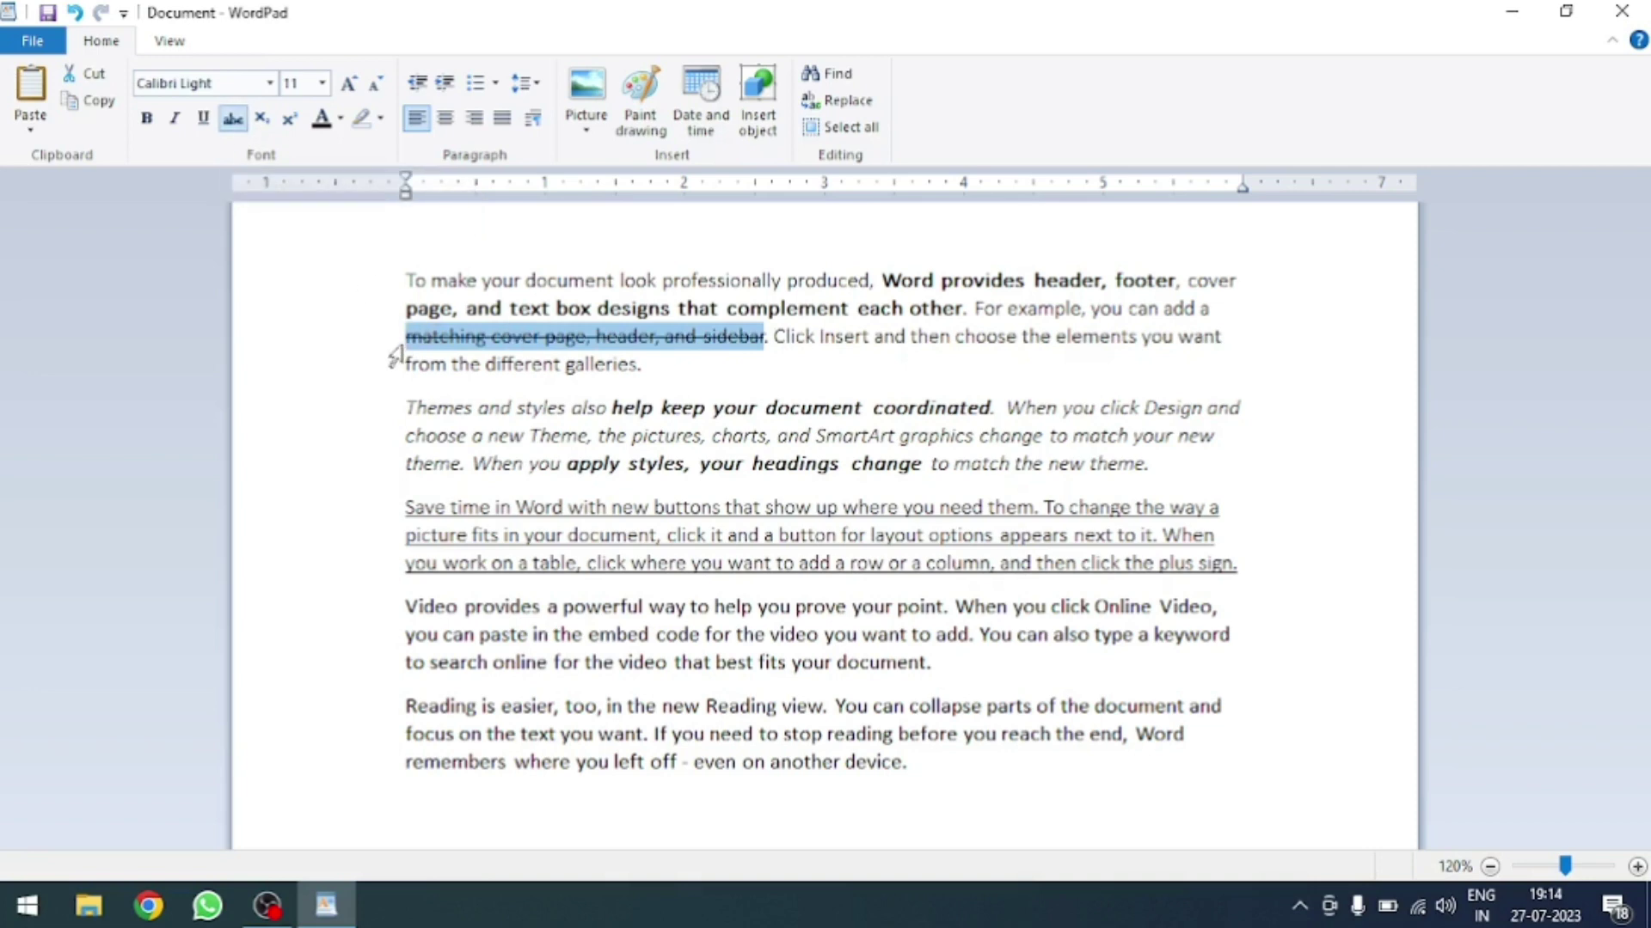
{"action": "left_click", "coordinate": [657, 432]}
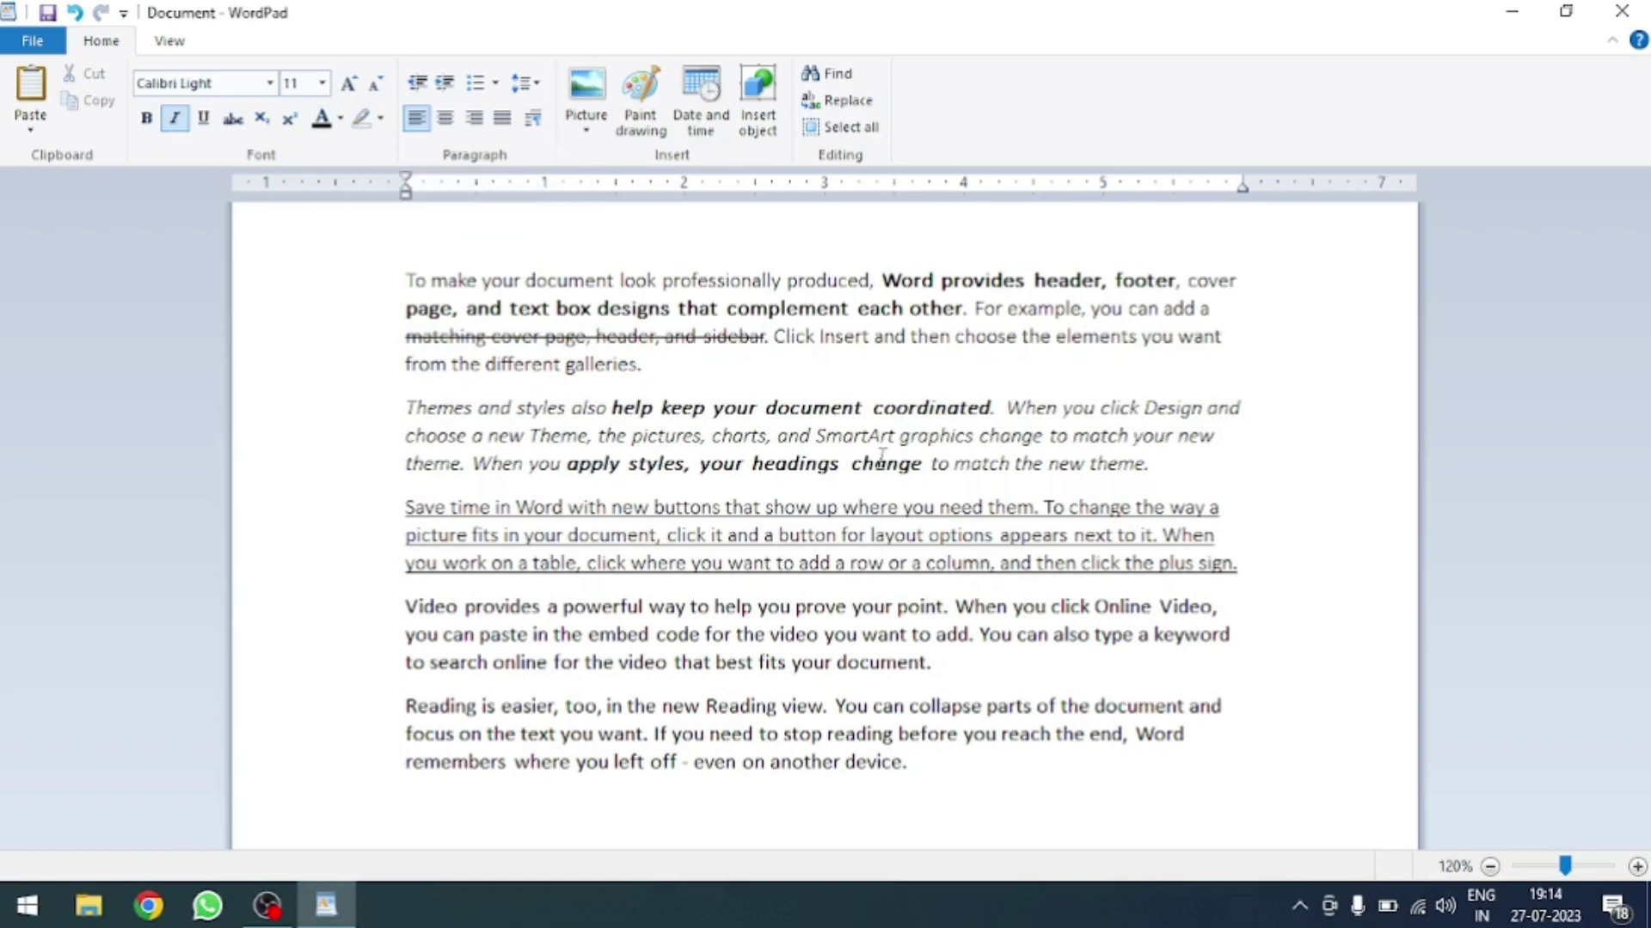
- Colour the italic Themes paragraph red
{"action": "left_click_drag", "start_coordinate": [1153, 464], "coordinate": [397, 401]}
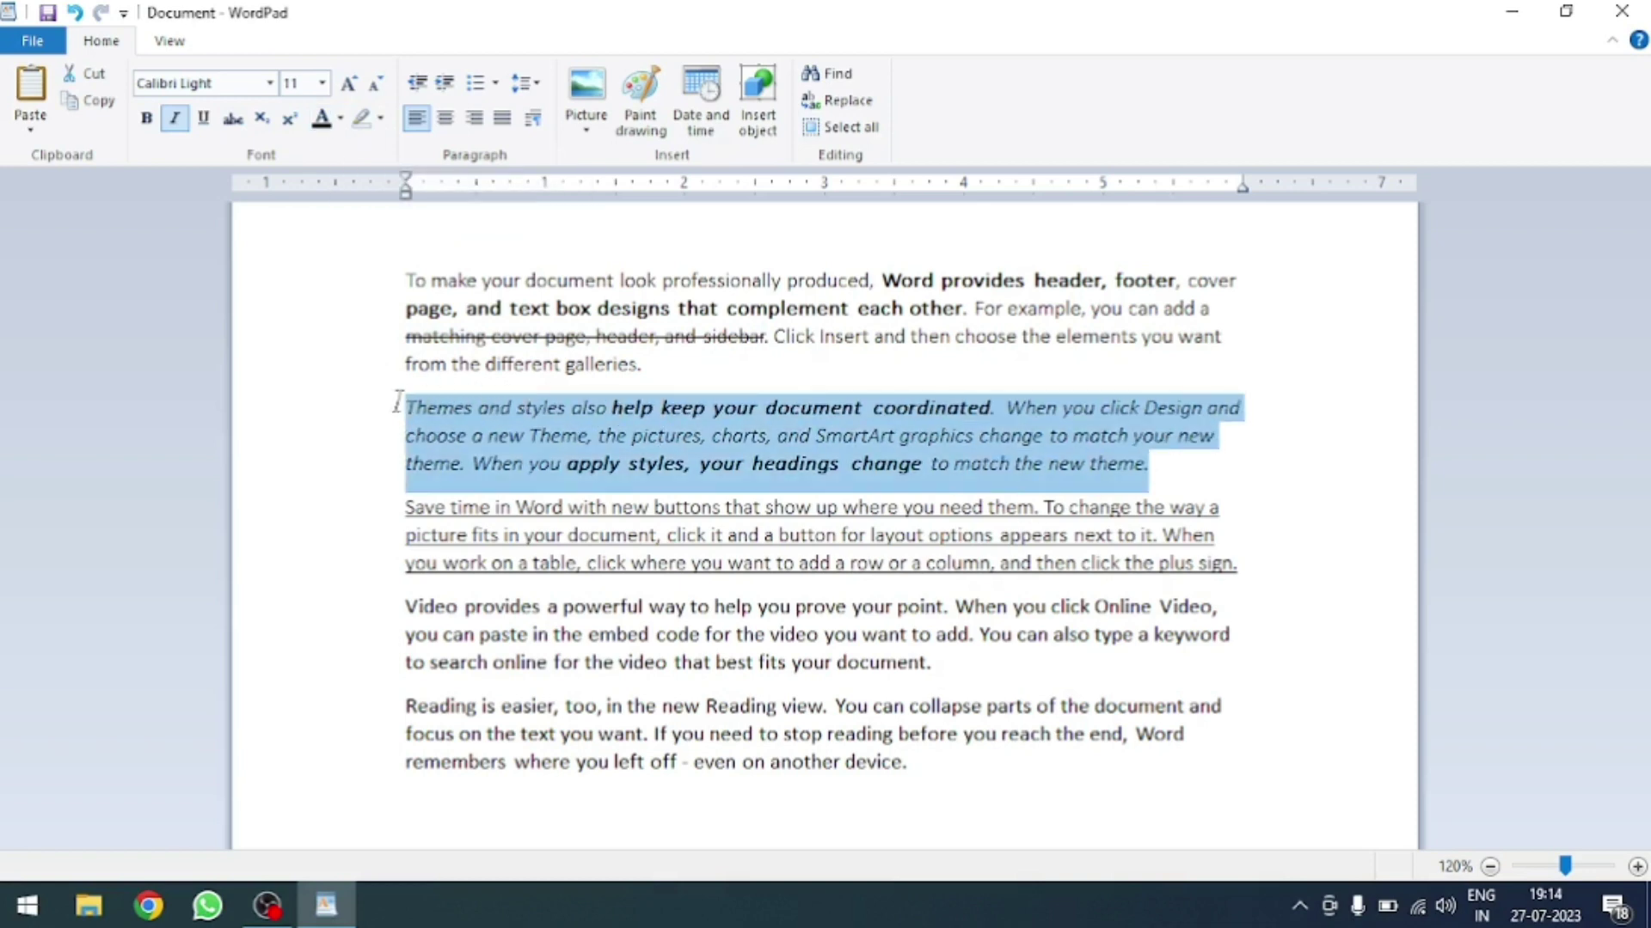
{"action": "left_click", "coordinate": [341, 118]}
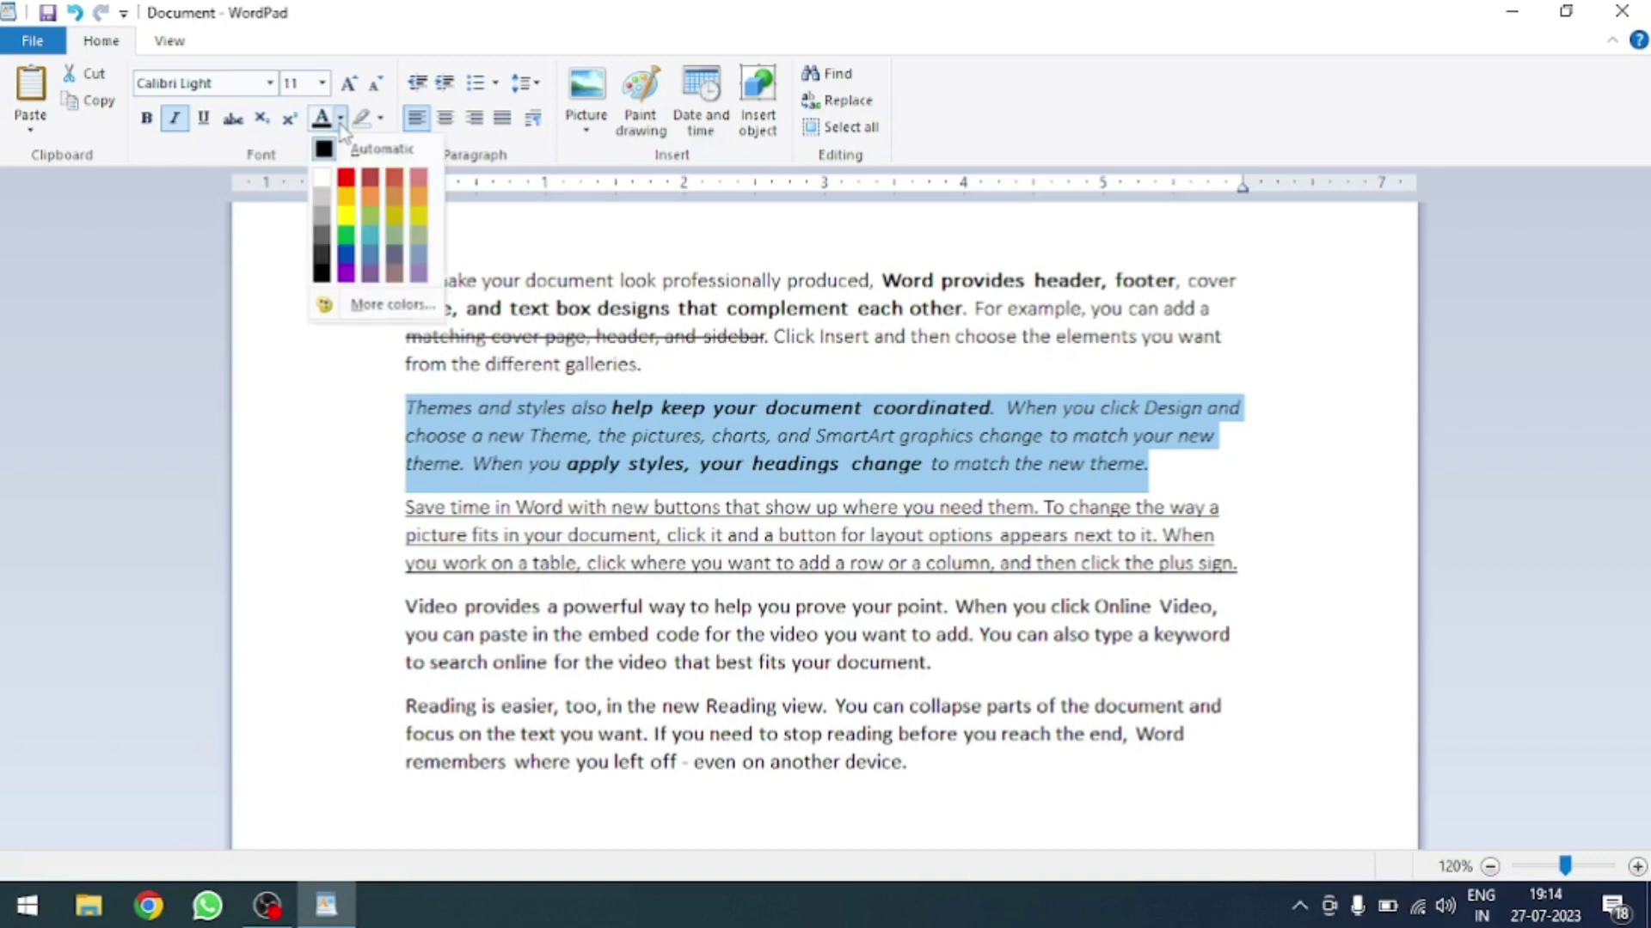
{"action": "left_click", "coordinate": [346, 178]}
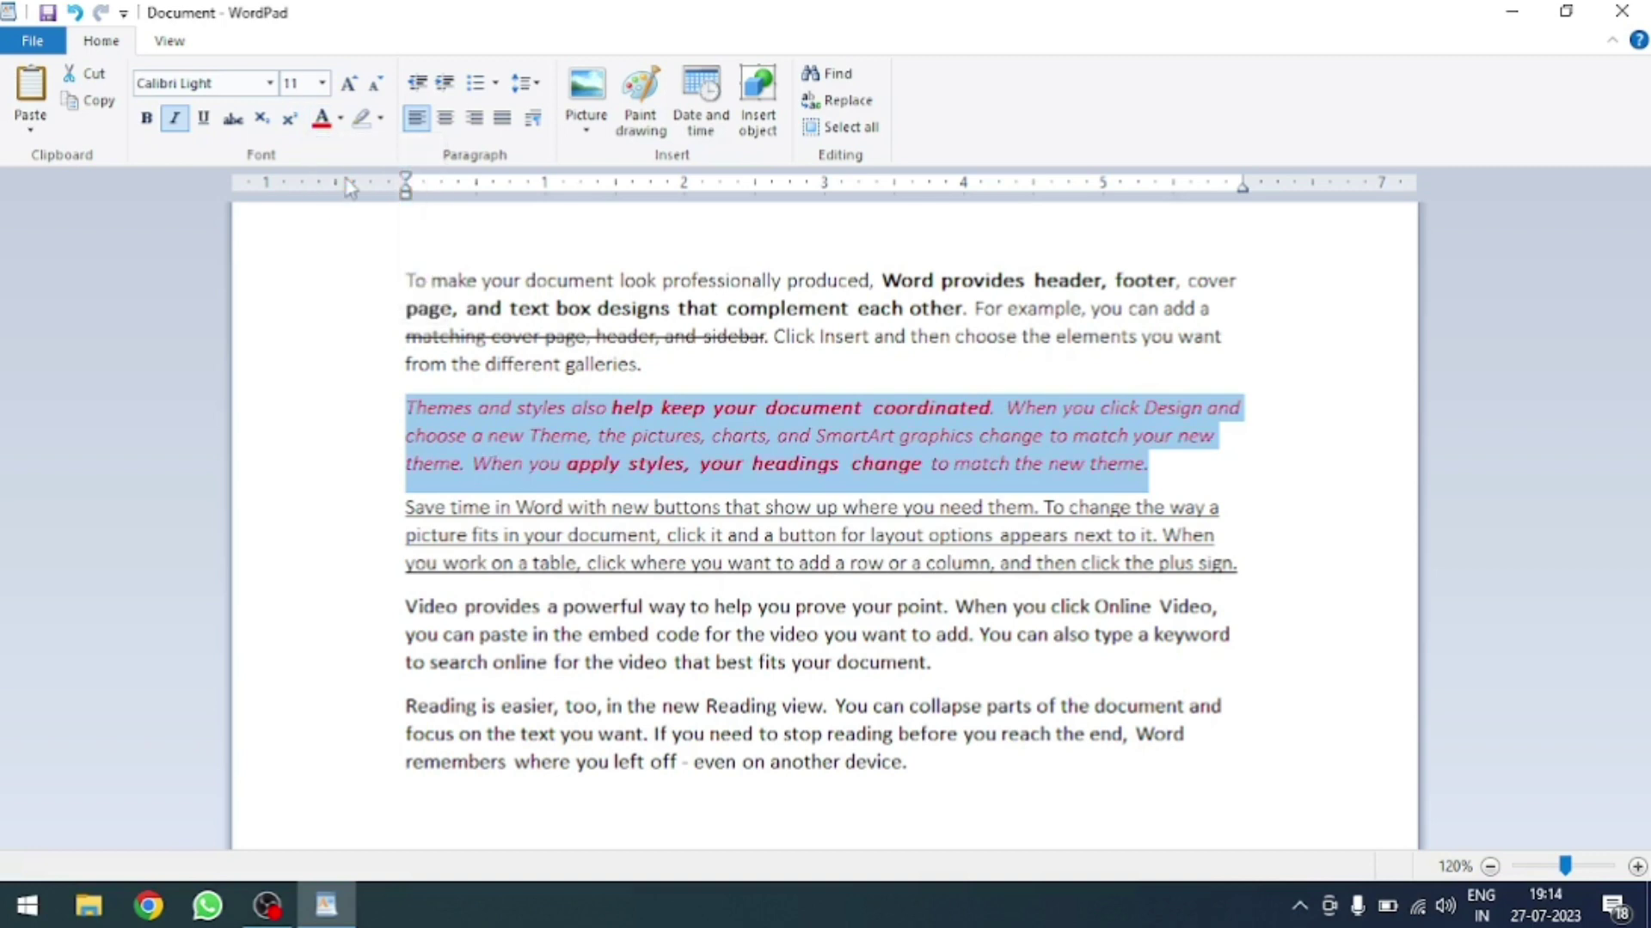
- Colour the 'Video provides' paragraph purple, after briefly trying yellow
{"action": "mouse_move", "coordinate": [967, 662]}
{"action": "left_mouse_down"}
{"action": "mouse_move", "coordinate": [553, 635]}
{"action": "mouse_move", "coordinate": [406, 606]}
{"action": "left_mouse_up"}
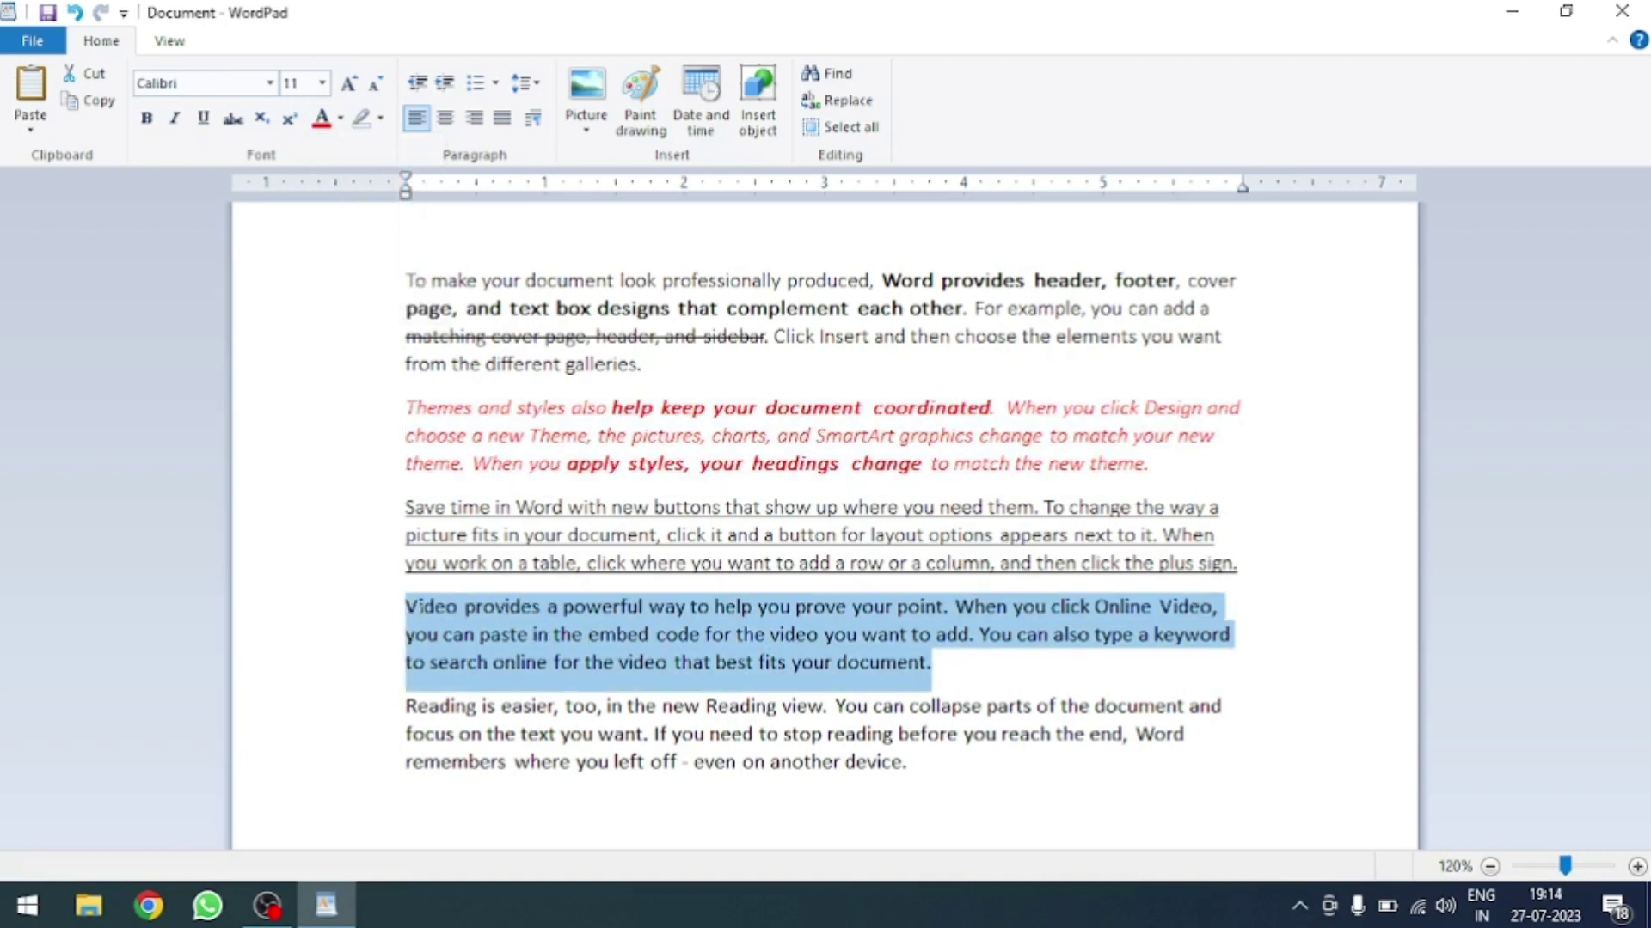
{"action": "left_click", "coordinate": [340, 117]}
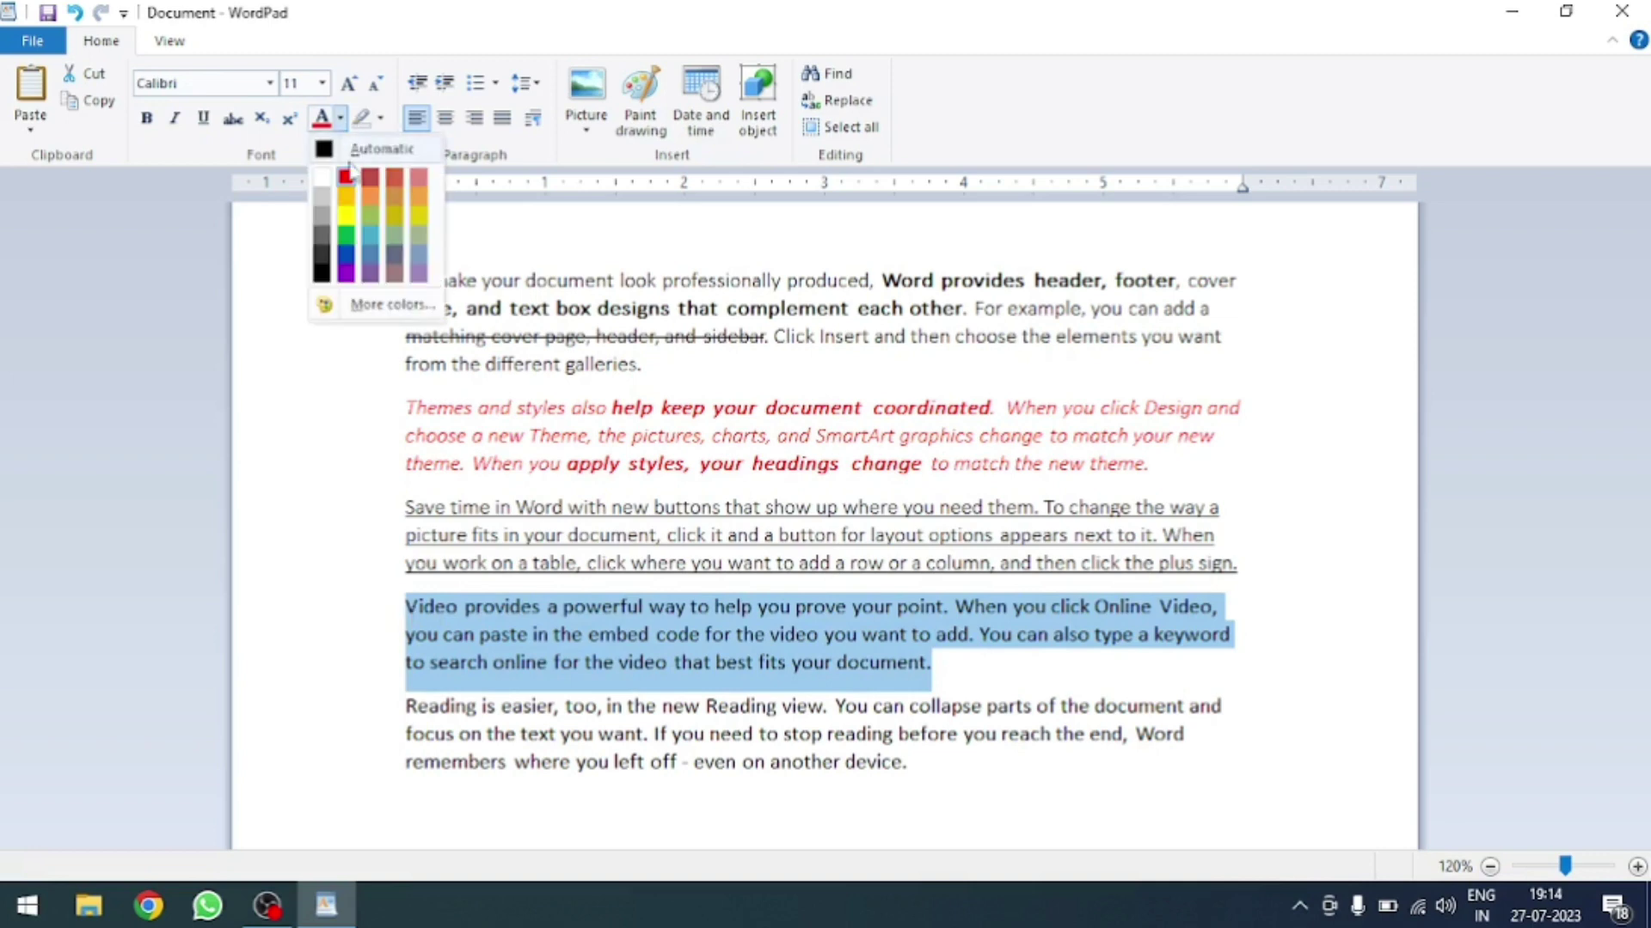
{"action": "left_click", "coordinate": [344, 217]}
{"action": "left_click", "coordinate": [340, 118]}
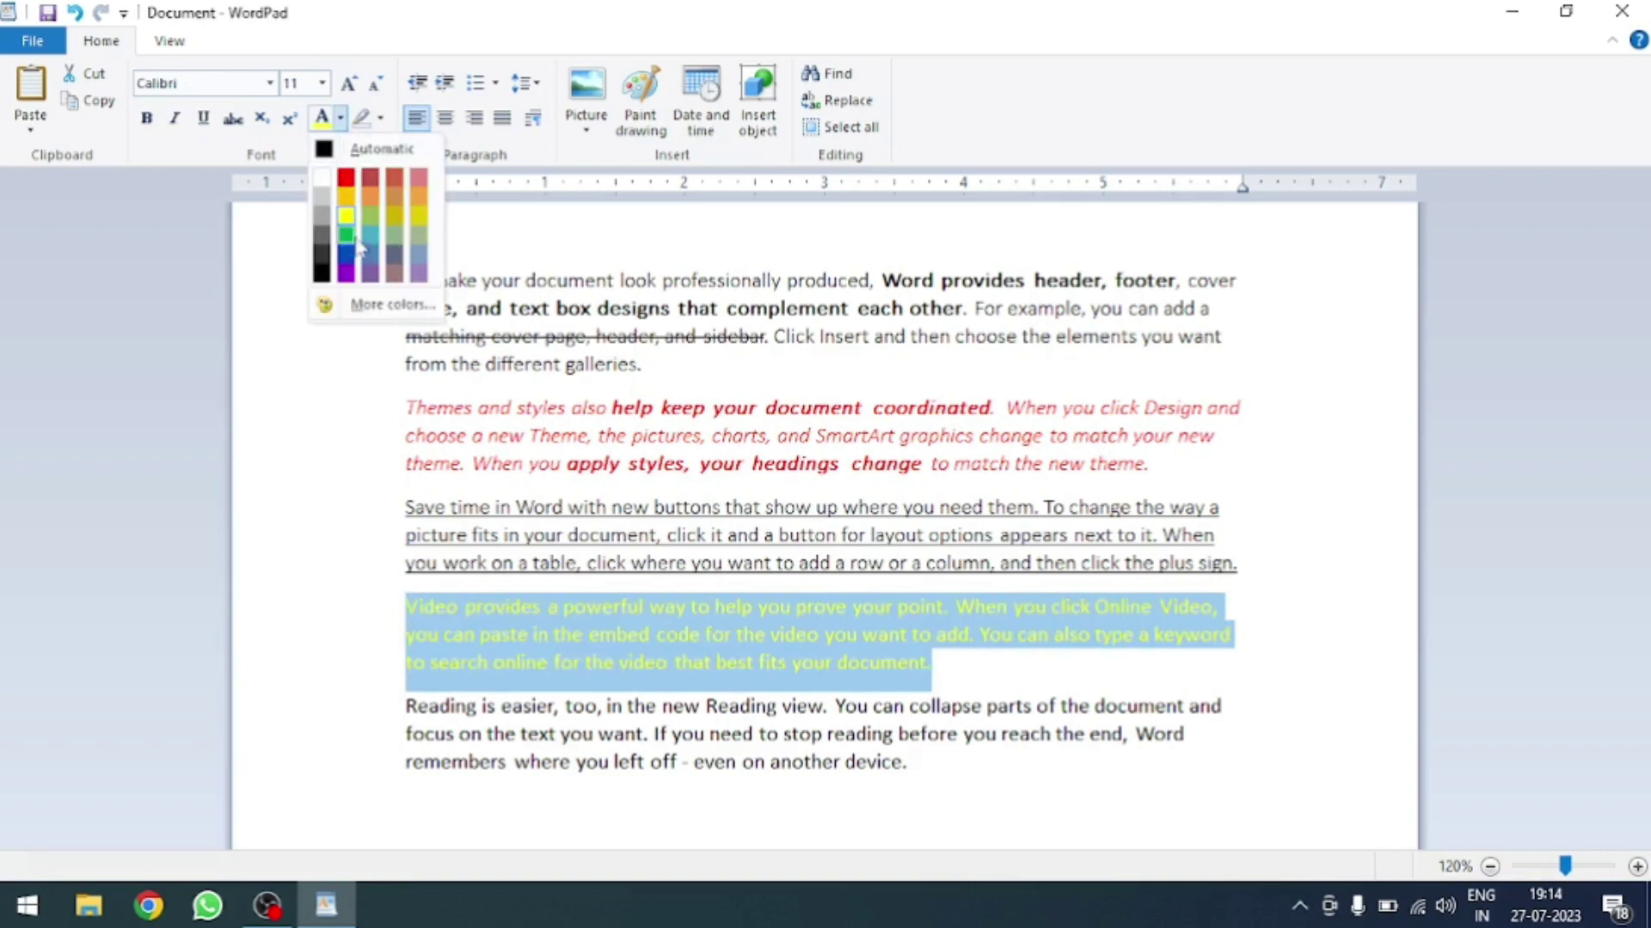
{"action": "left_click", "coordinate": [346, 275]}
{"action": "left_click", "coordinate": [771, 563]}
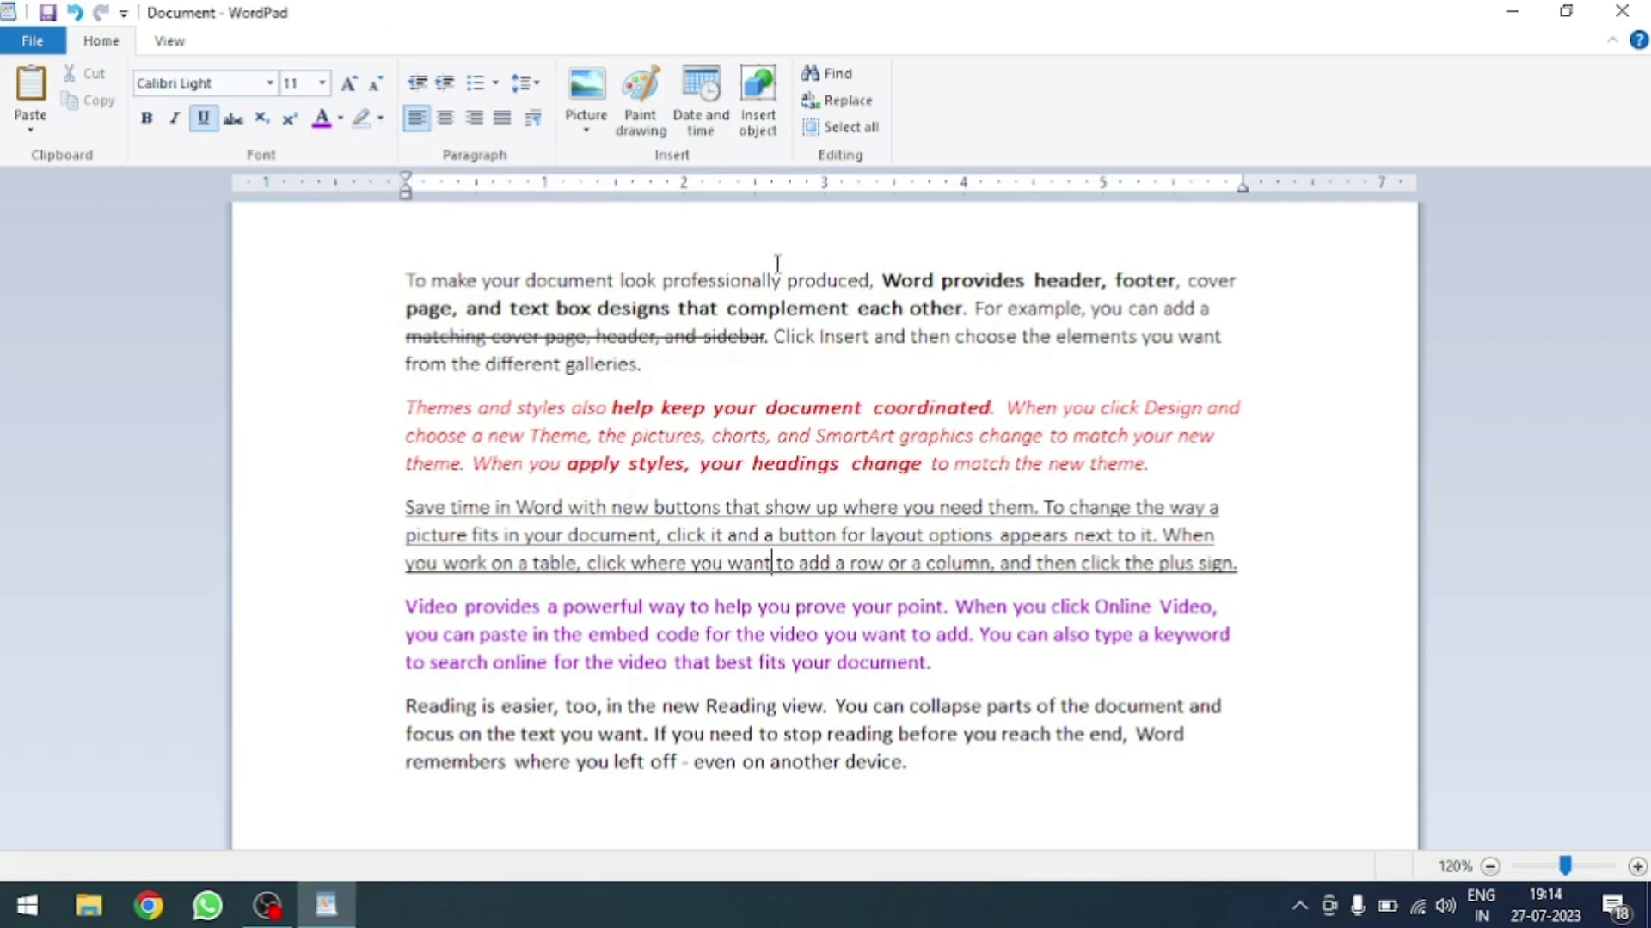
- Highlight 'document look professionally' in yellow
{"action": "left_click_drag", "start_coordinate": [579, 277], "coordinate": [785, 280]}
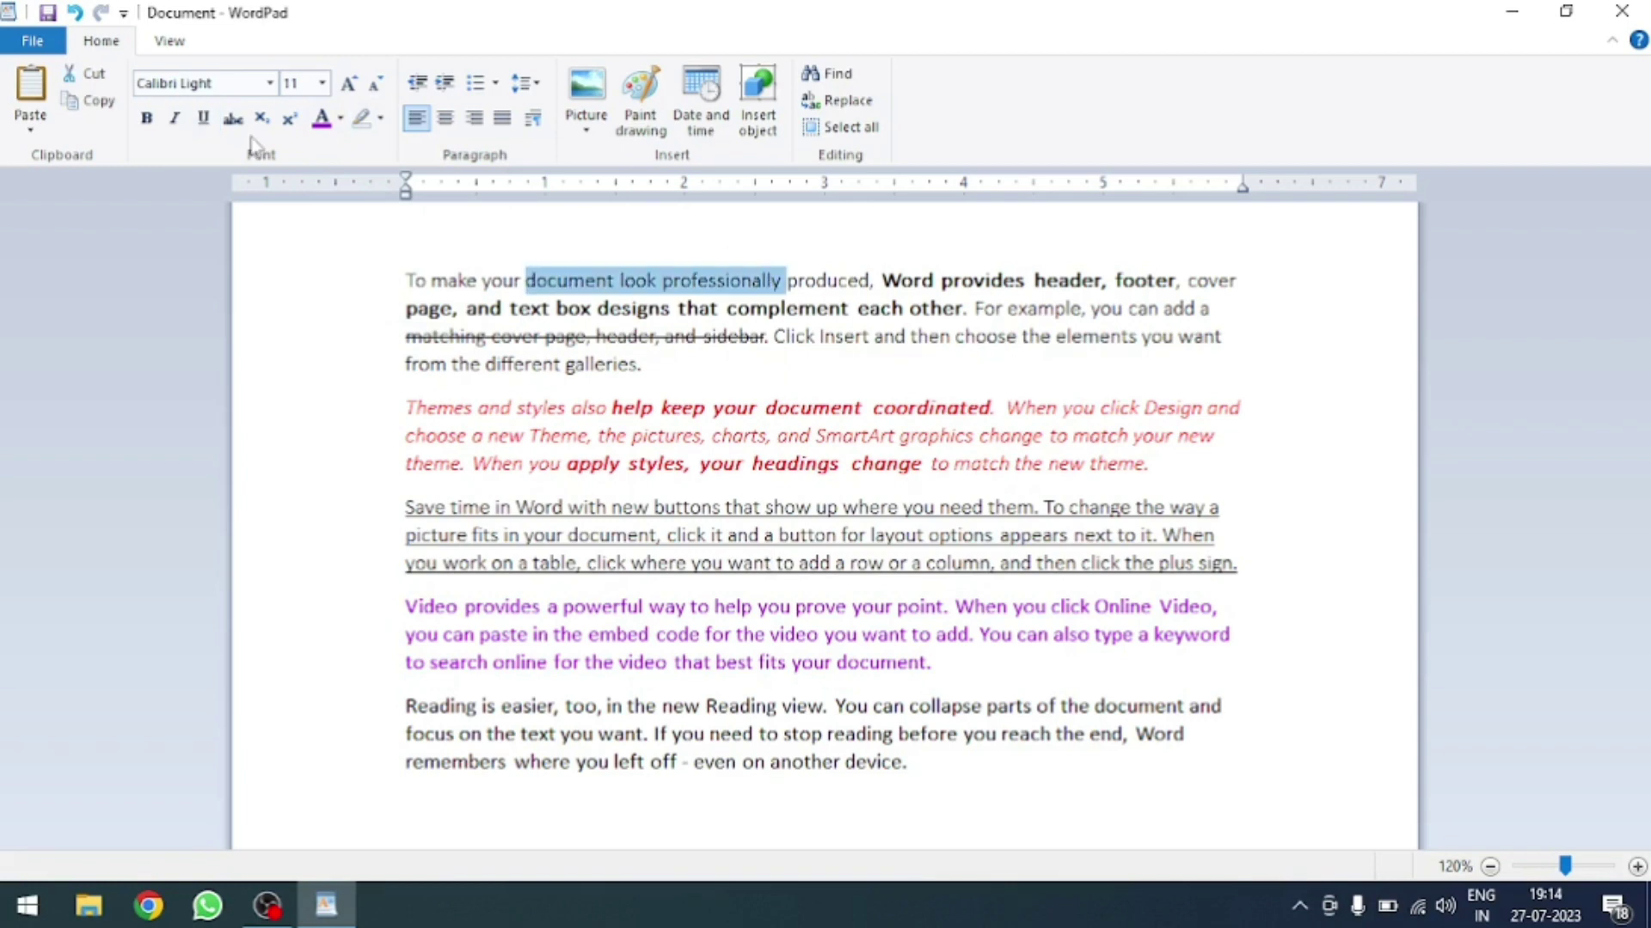
{"action": "left_click", "coordinate": [380, 118]}
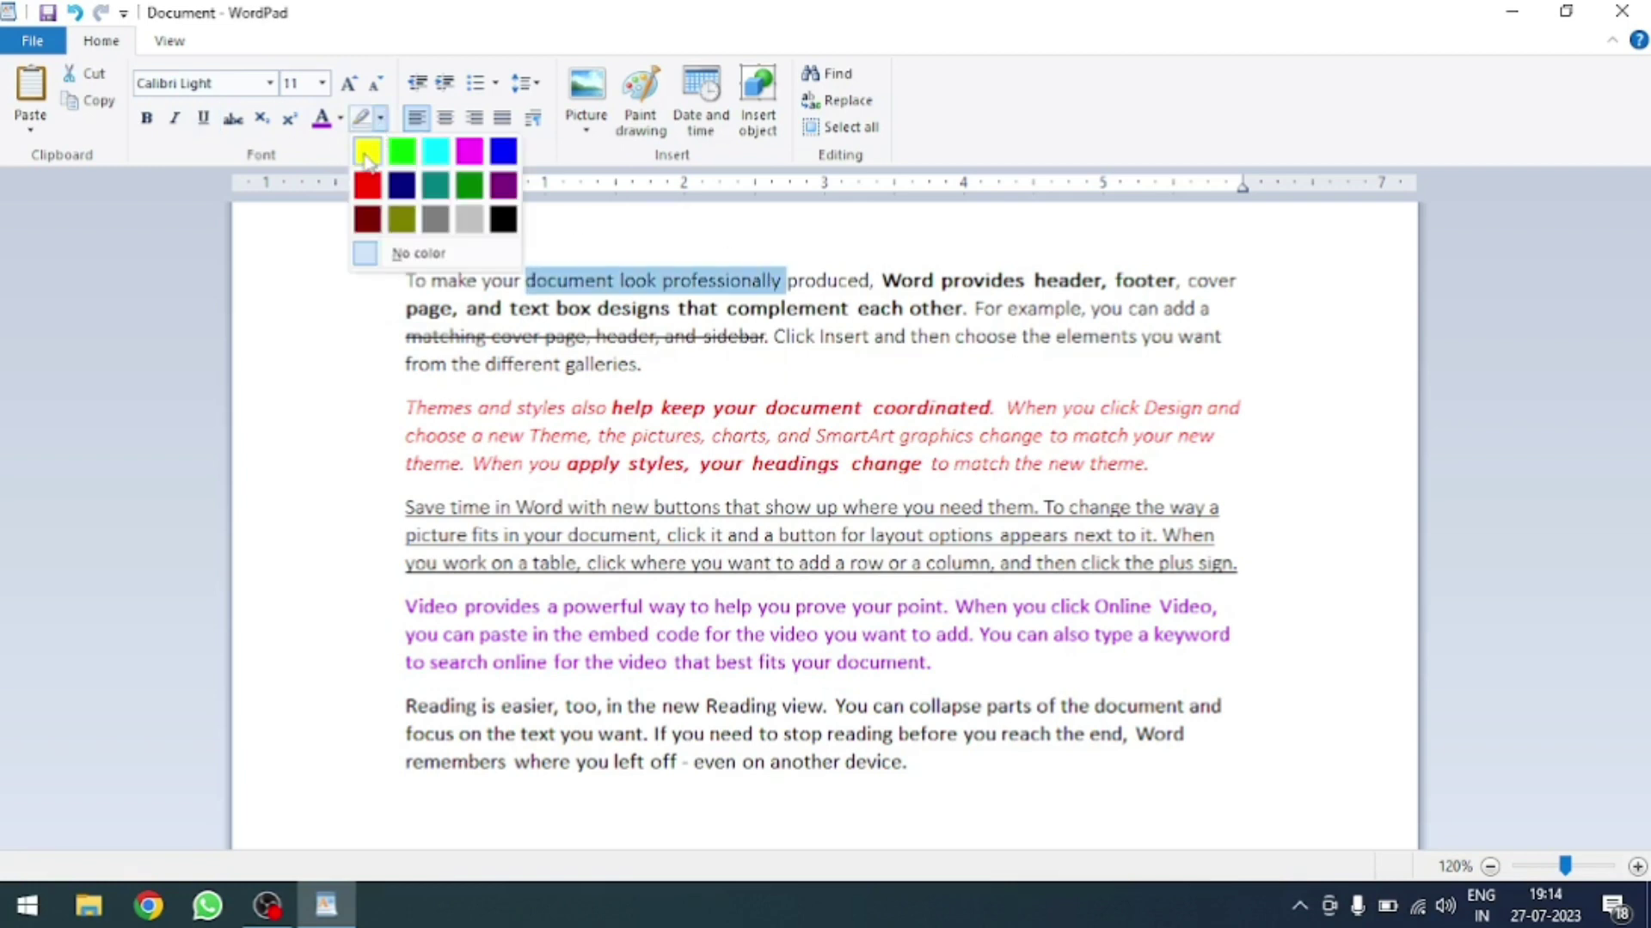
{"action": "left_click", "coordinate": [367, 153]}
- Highlight 'Insert and then choose the elements you' in cyan
{"action": "left_click_drag", "start_coordinate": [819, 336], "coordinate": [1176, 336]}
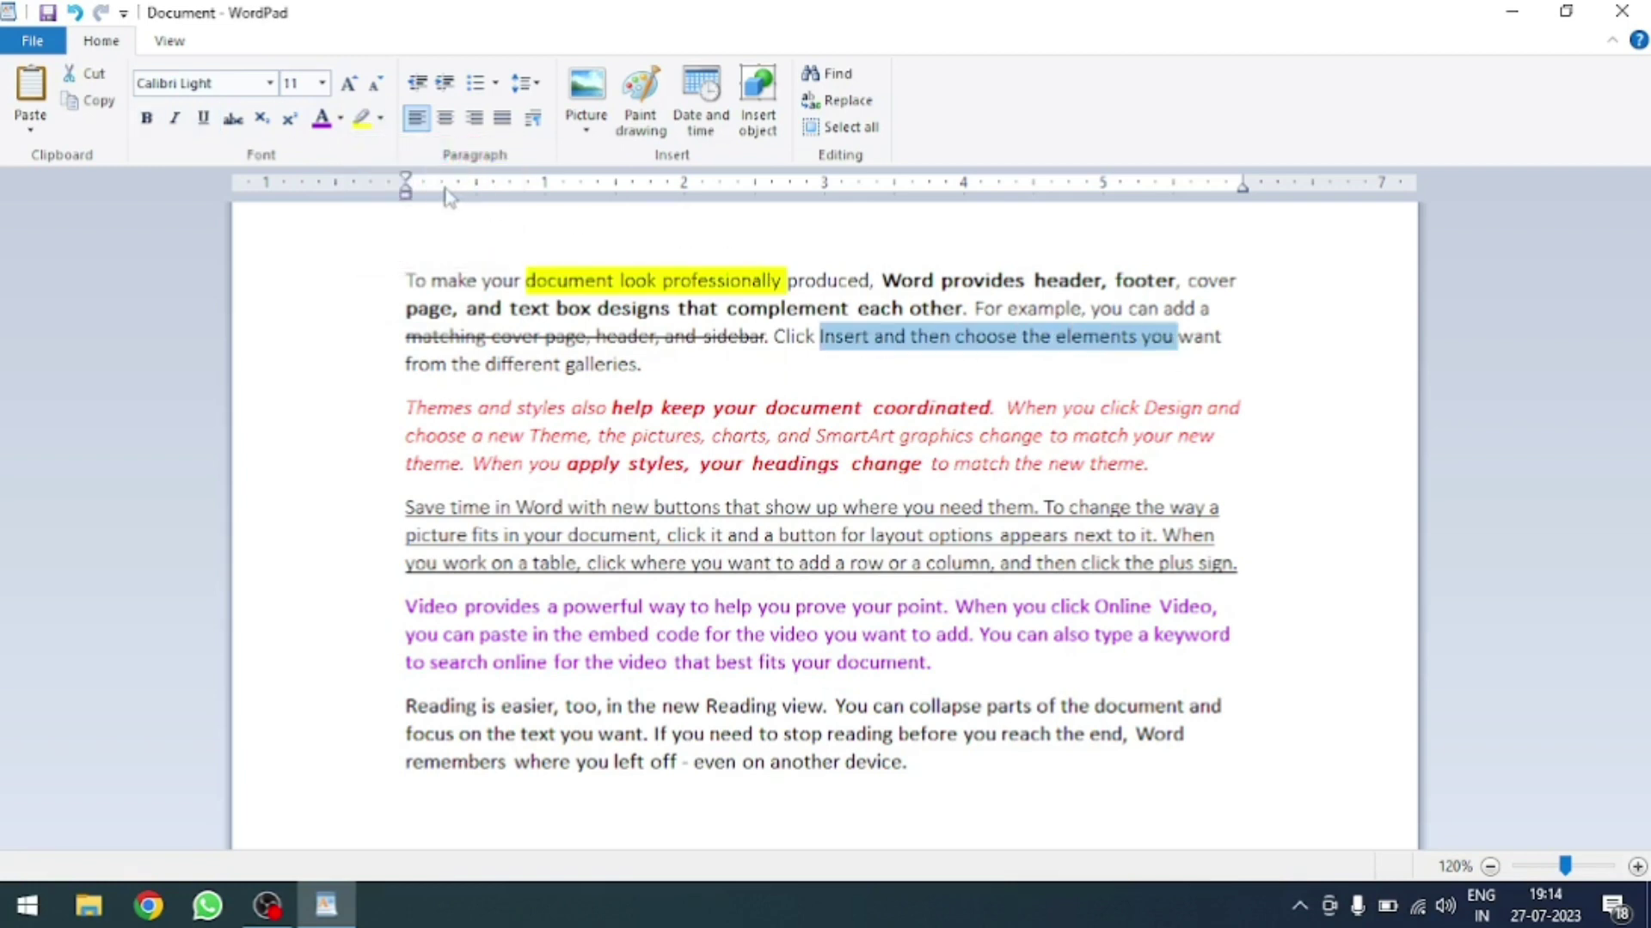
{"action": "left_click", "coordinate": [380, 118]}
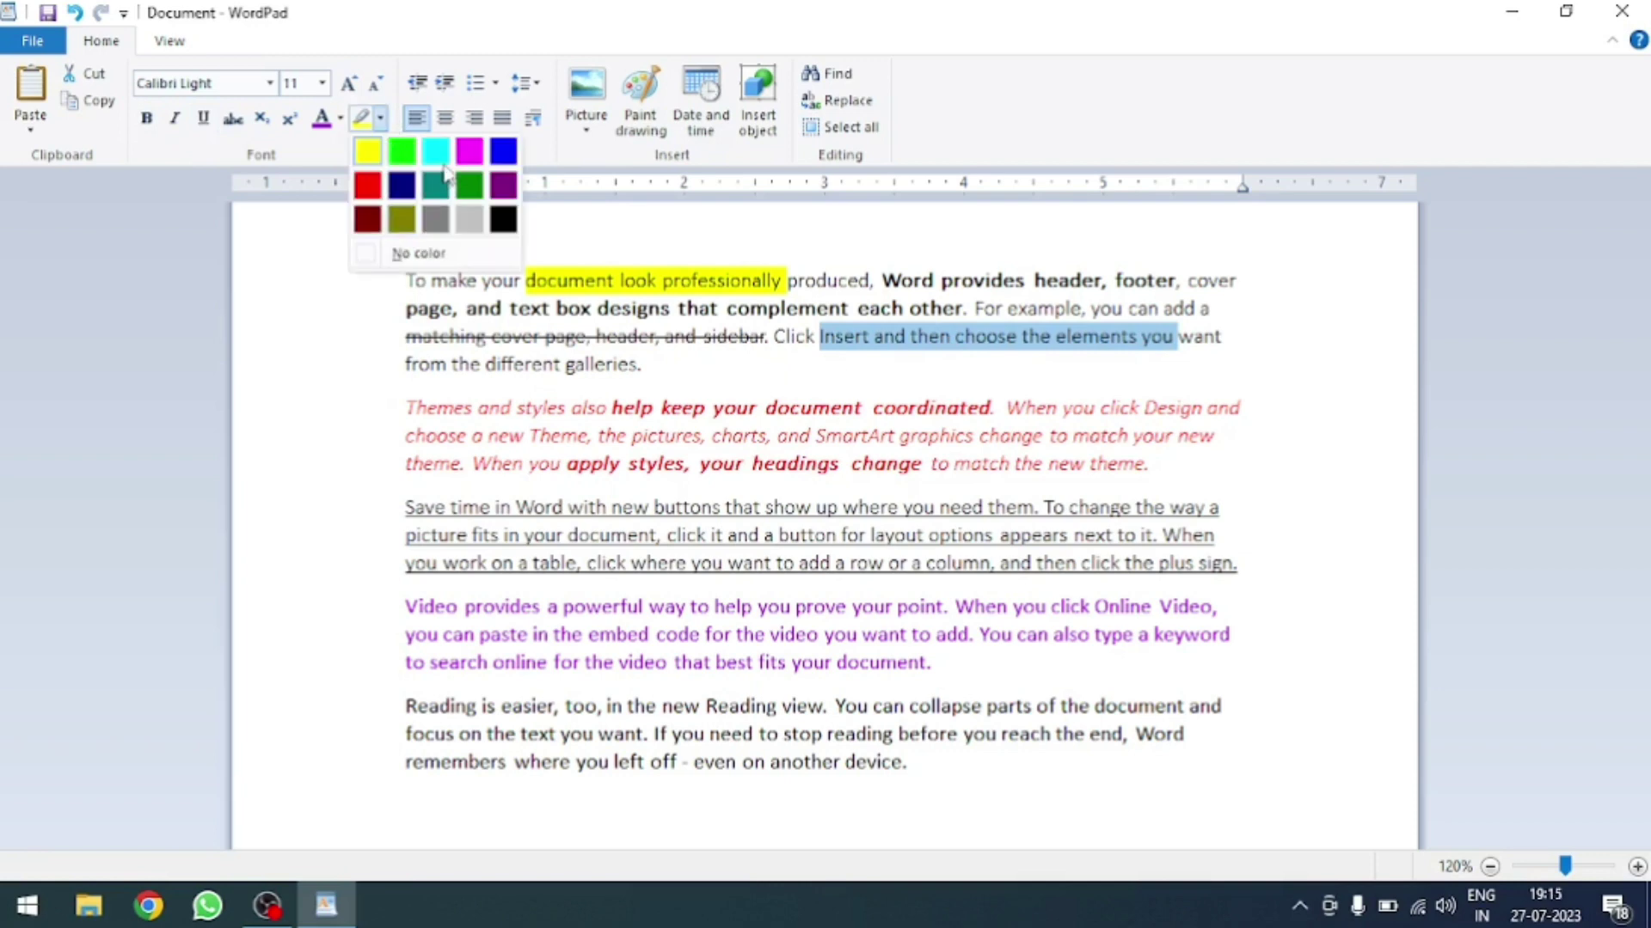
{"action": "left_click", "coordinate": [438, 155]}
- Highlight 'the pictures, charts, and' in light grey, replacing an initial red
{"action": "left_click_drag", "start_coordinate": [590, 436], "coordinate": [815, 436]}
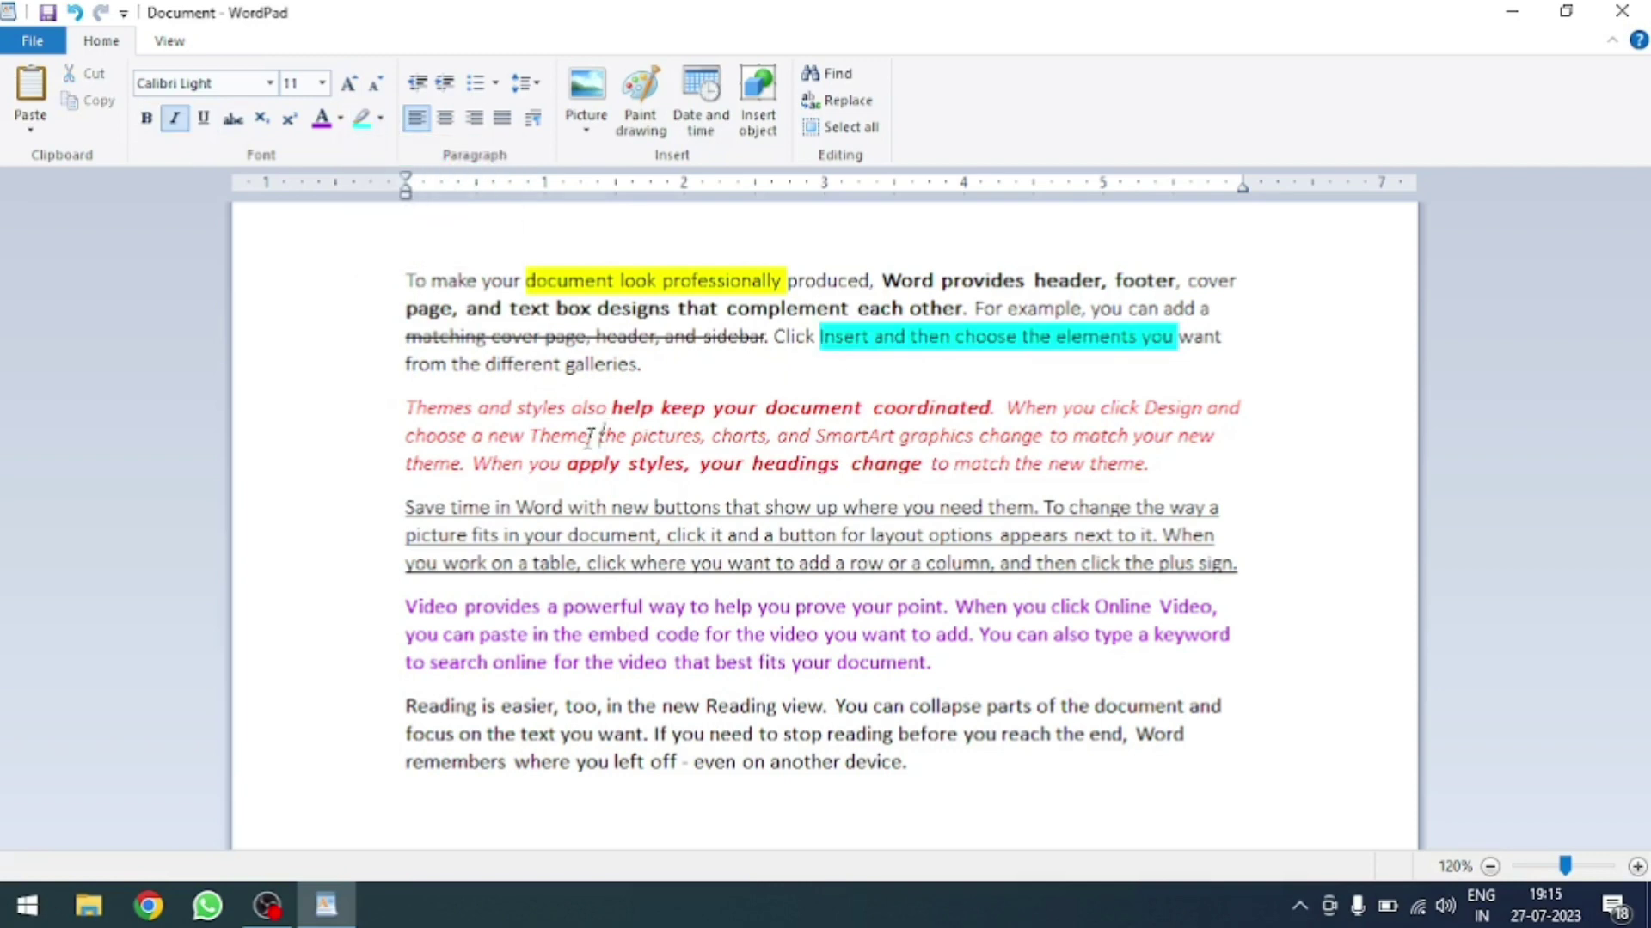
{"action": "left_click", "coordinate": [380, 118]}
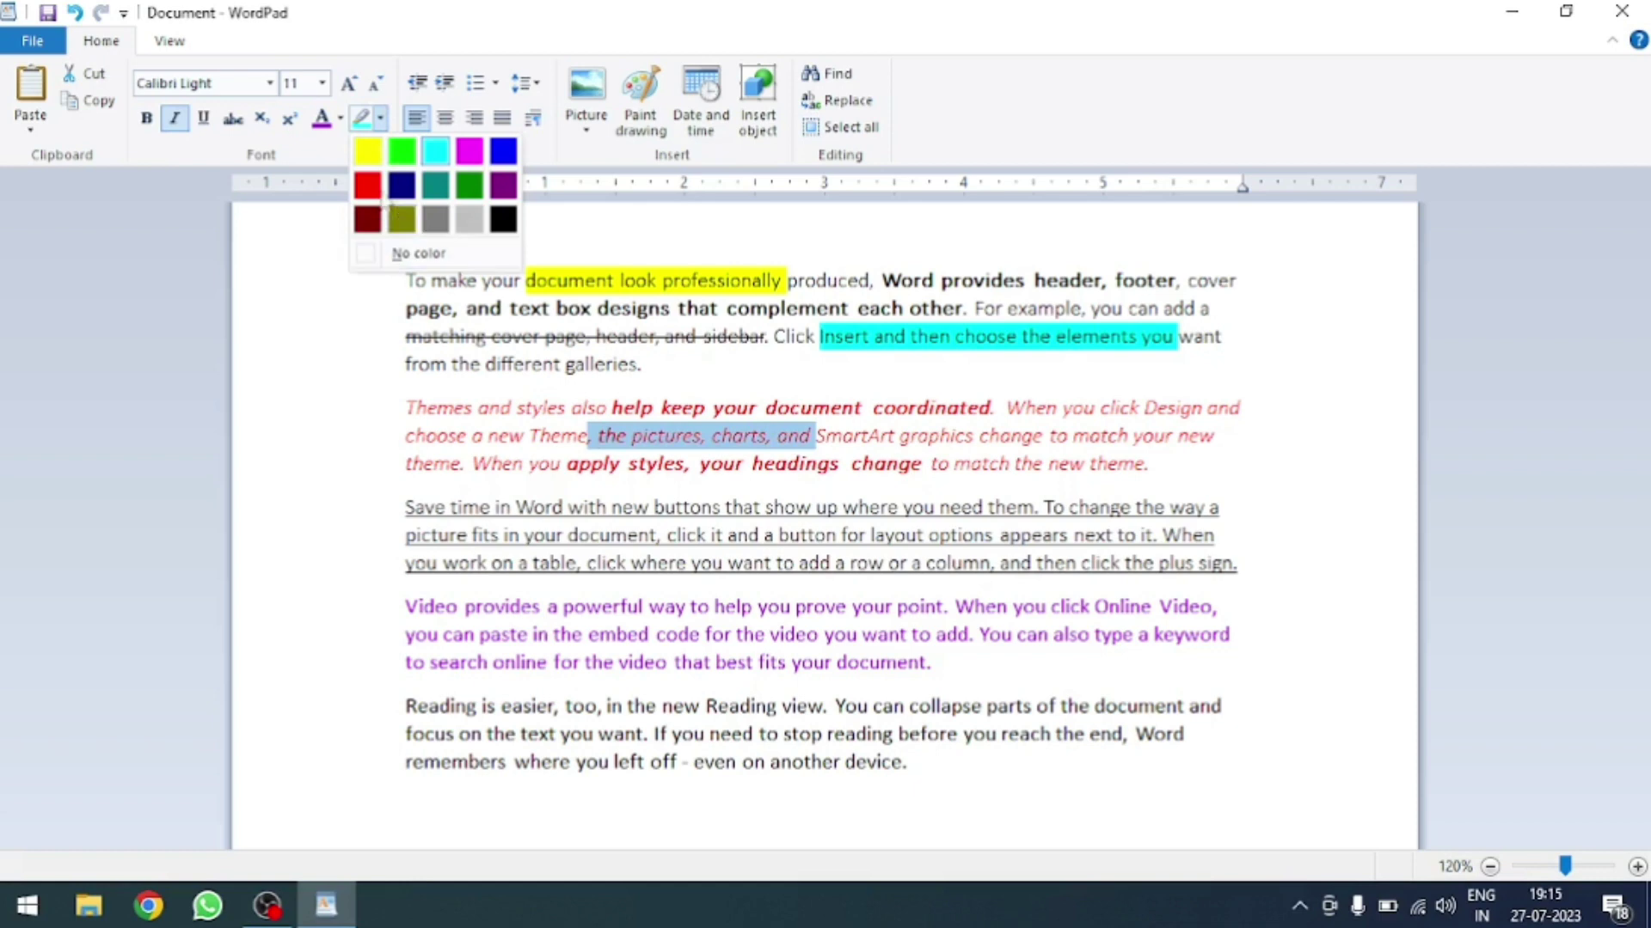
{"action": "left_click", "coordinate": [367, 184]}
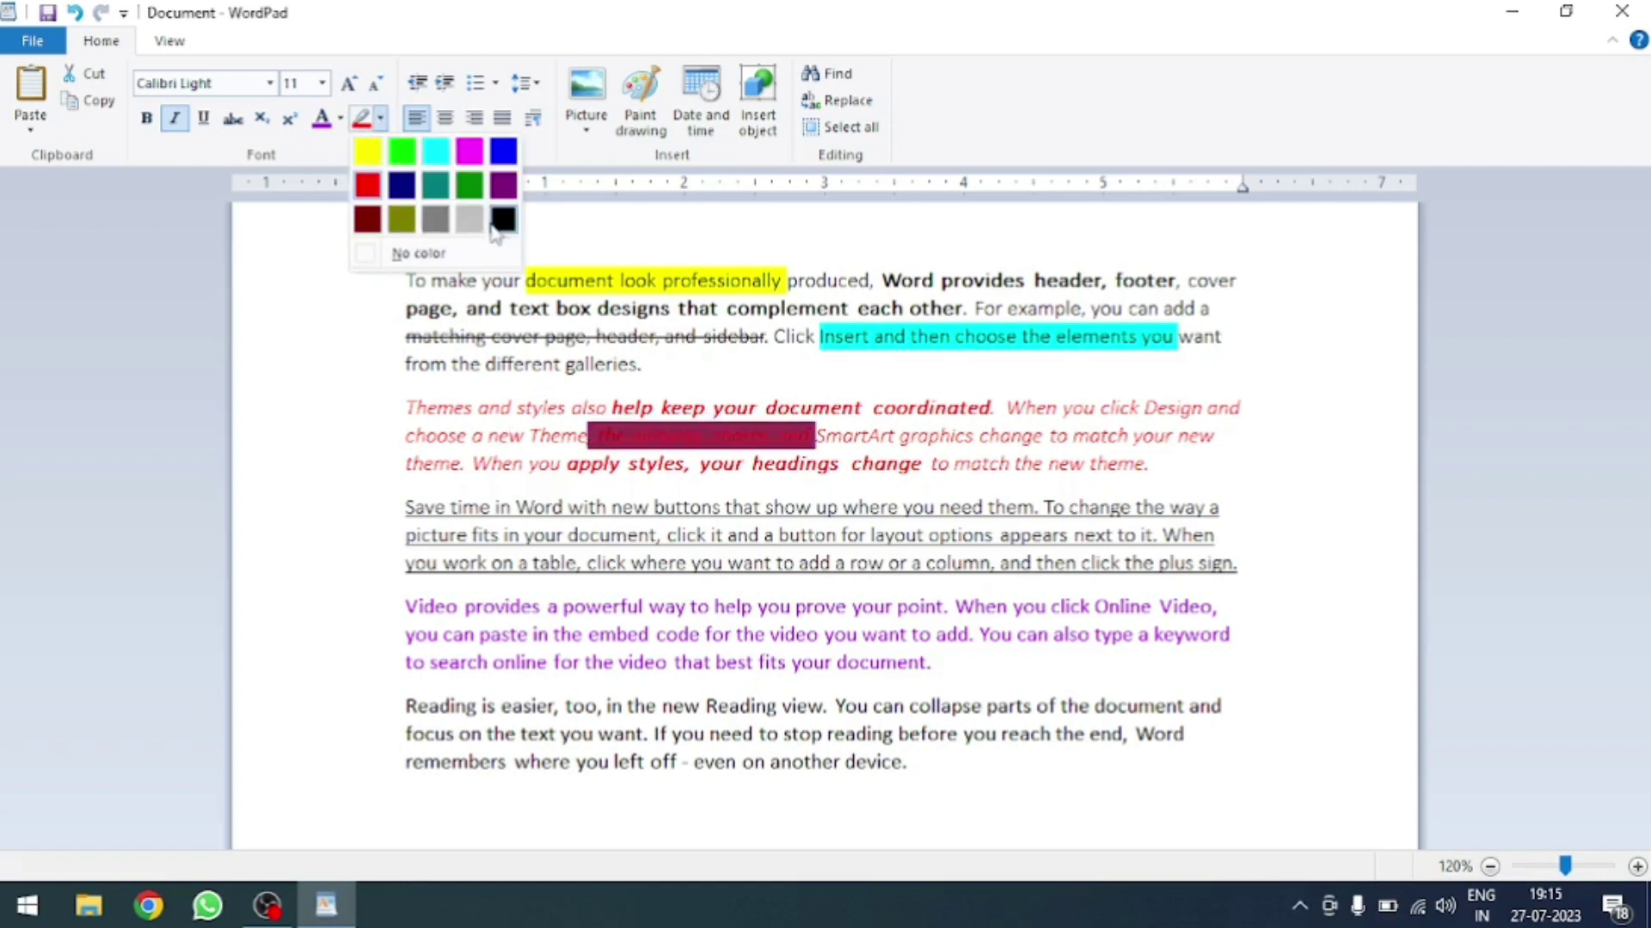
{"action": "left_click", "coordinate": [470, 219]}
{"action": "left_click", "coordinate": [825, 601]}
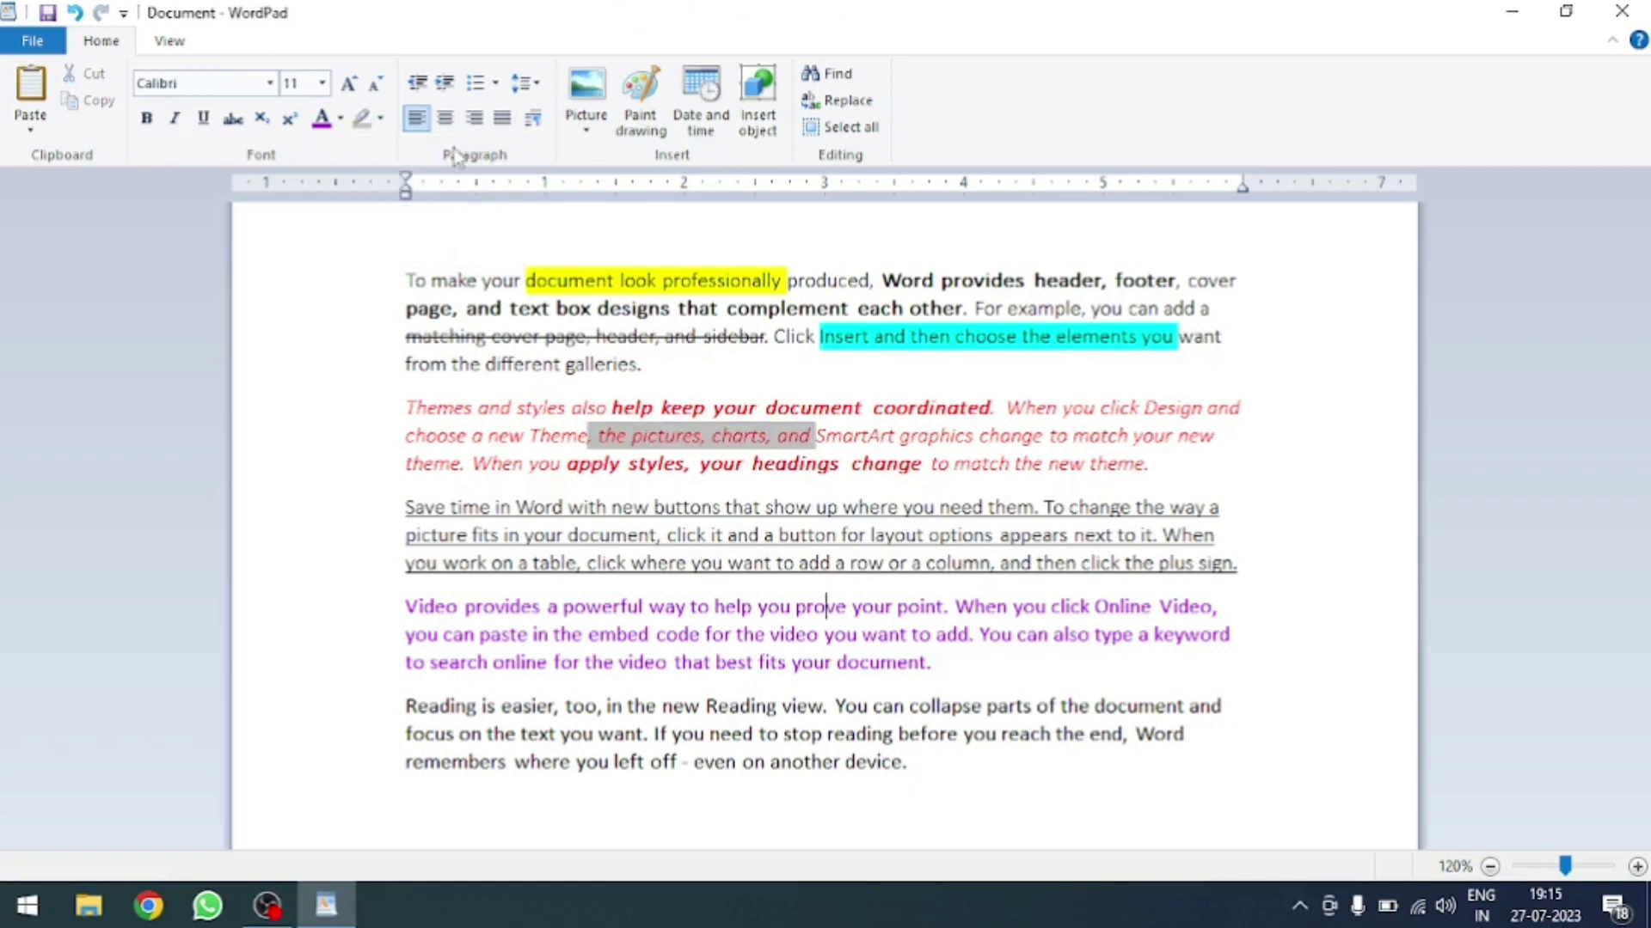
- Add a new first line with the title 'Introducation to WordPad:-'
{"action": "left_click", "coordinate": [409, 279]}
{"action": "key", "text": "Return"}
{"action": "type", "text": "Introducation to"}
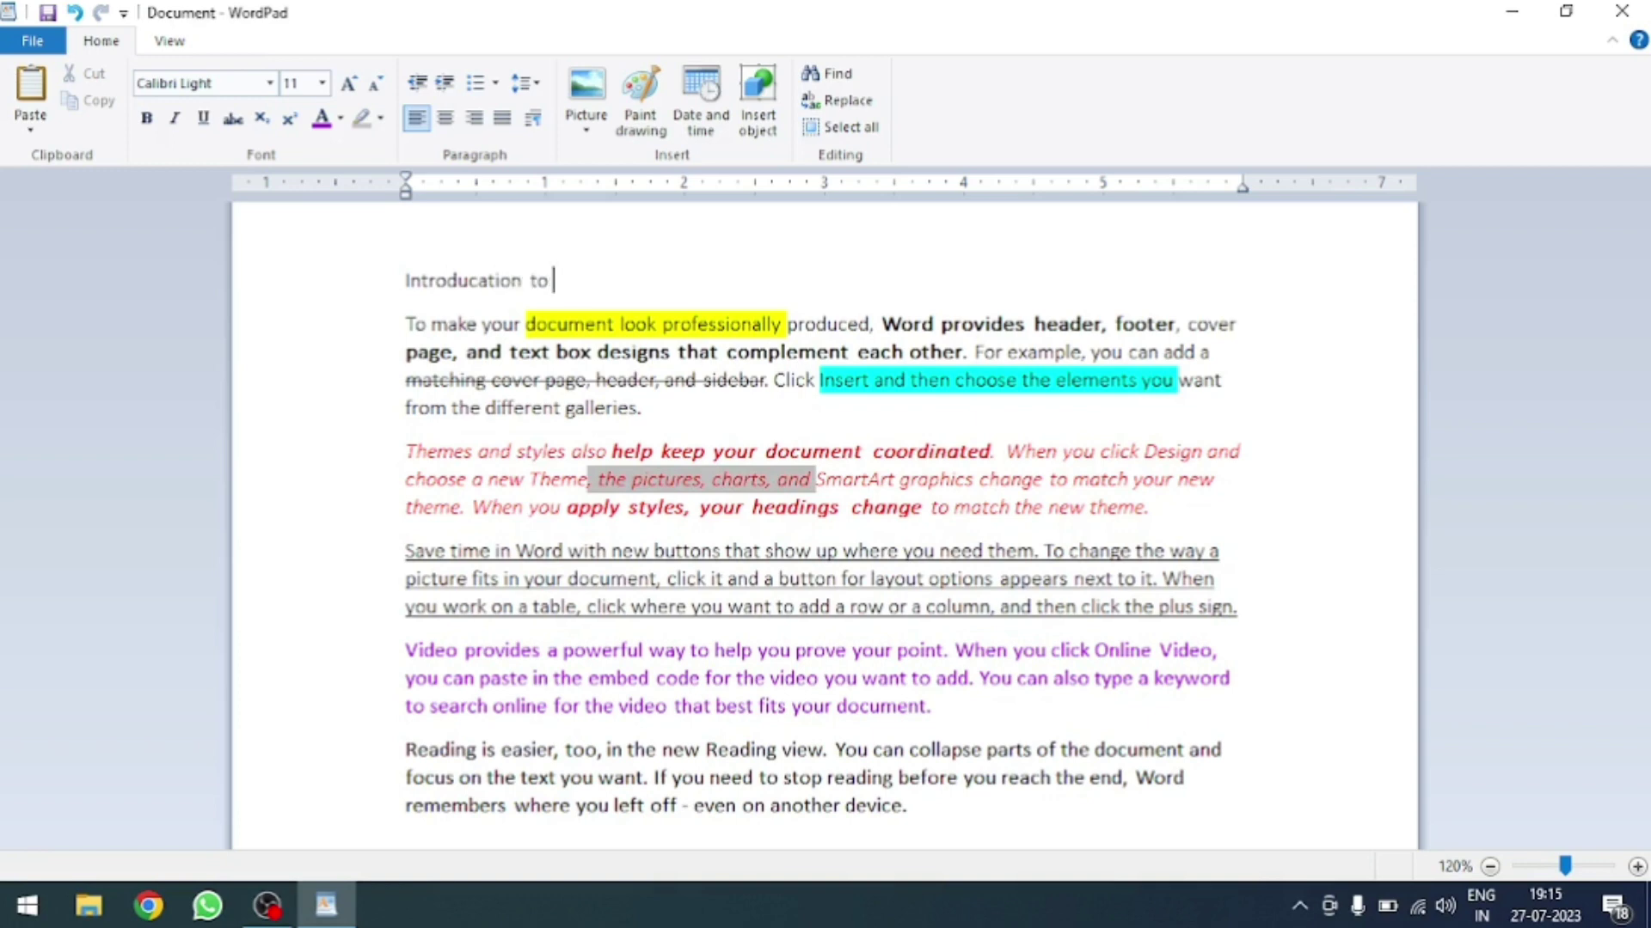
{"action": "type", "text": "WordPad -"}
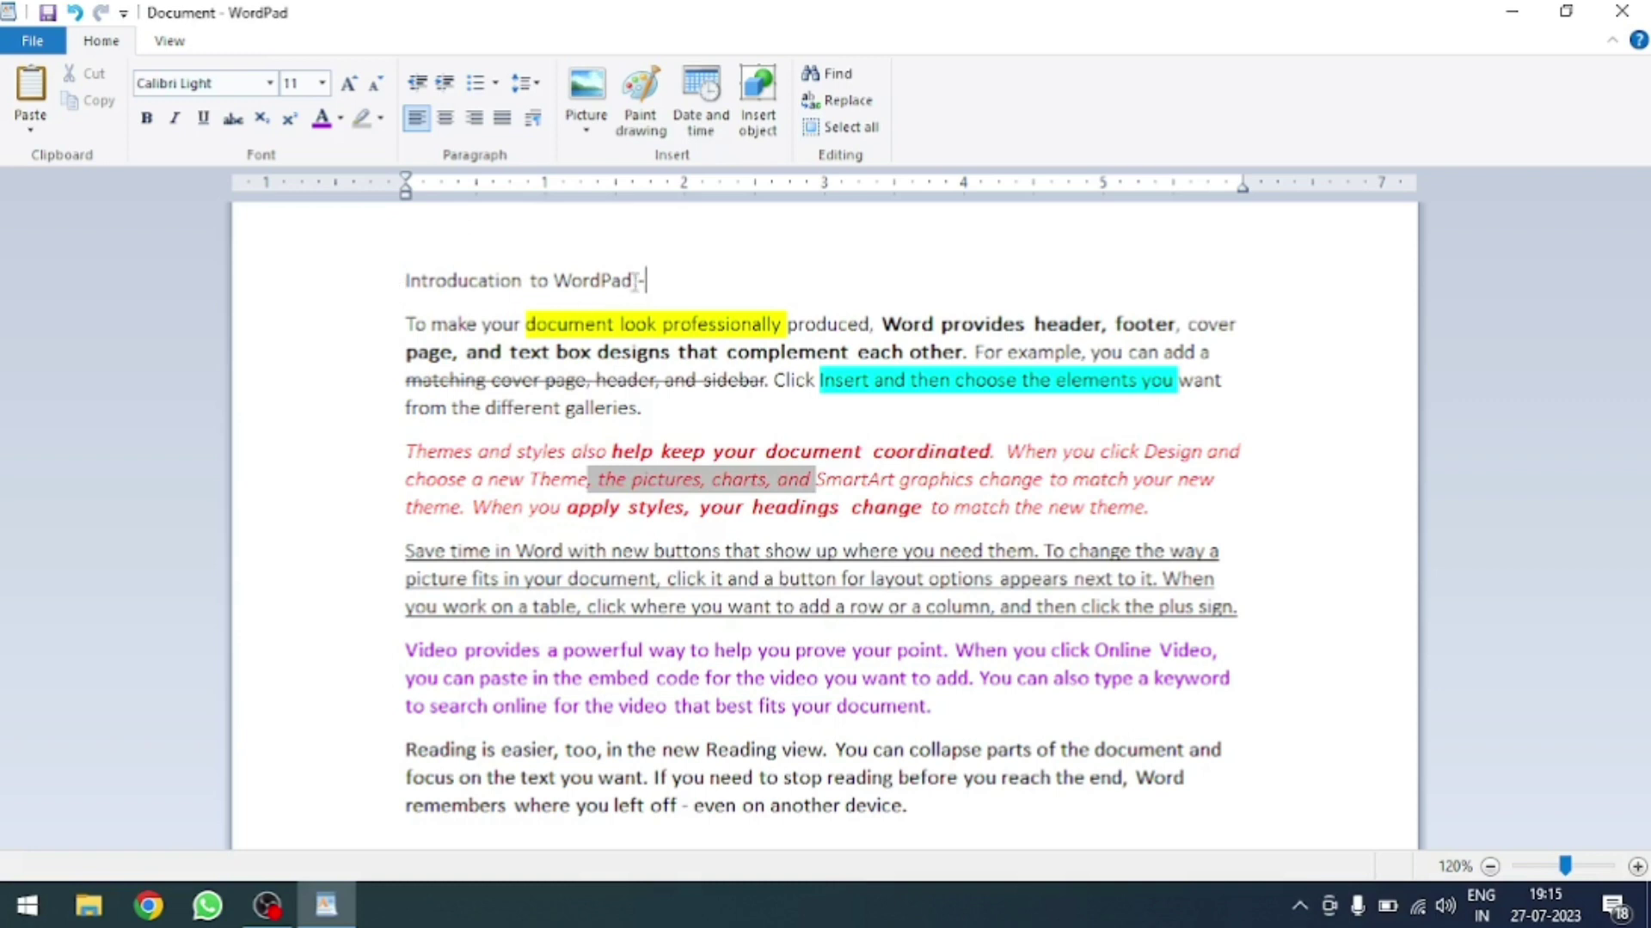
- Make the title bold at size 16 and left-aligned, after trying centre and right
{"action": "left_click_drag", "start_coordinate": [636, 282], "coordinate": [324, 287]}
{"action": "left_click", "coordinate": [349, 83]}
{"action": "left_click", "coordinate": [348, 83]}
{"action": "left_click", "coordinate": [348, 82]}
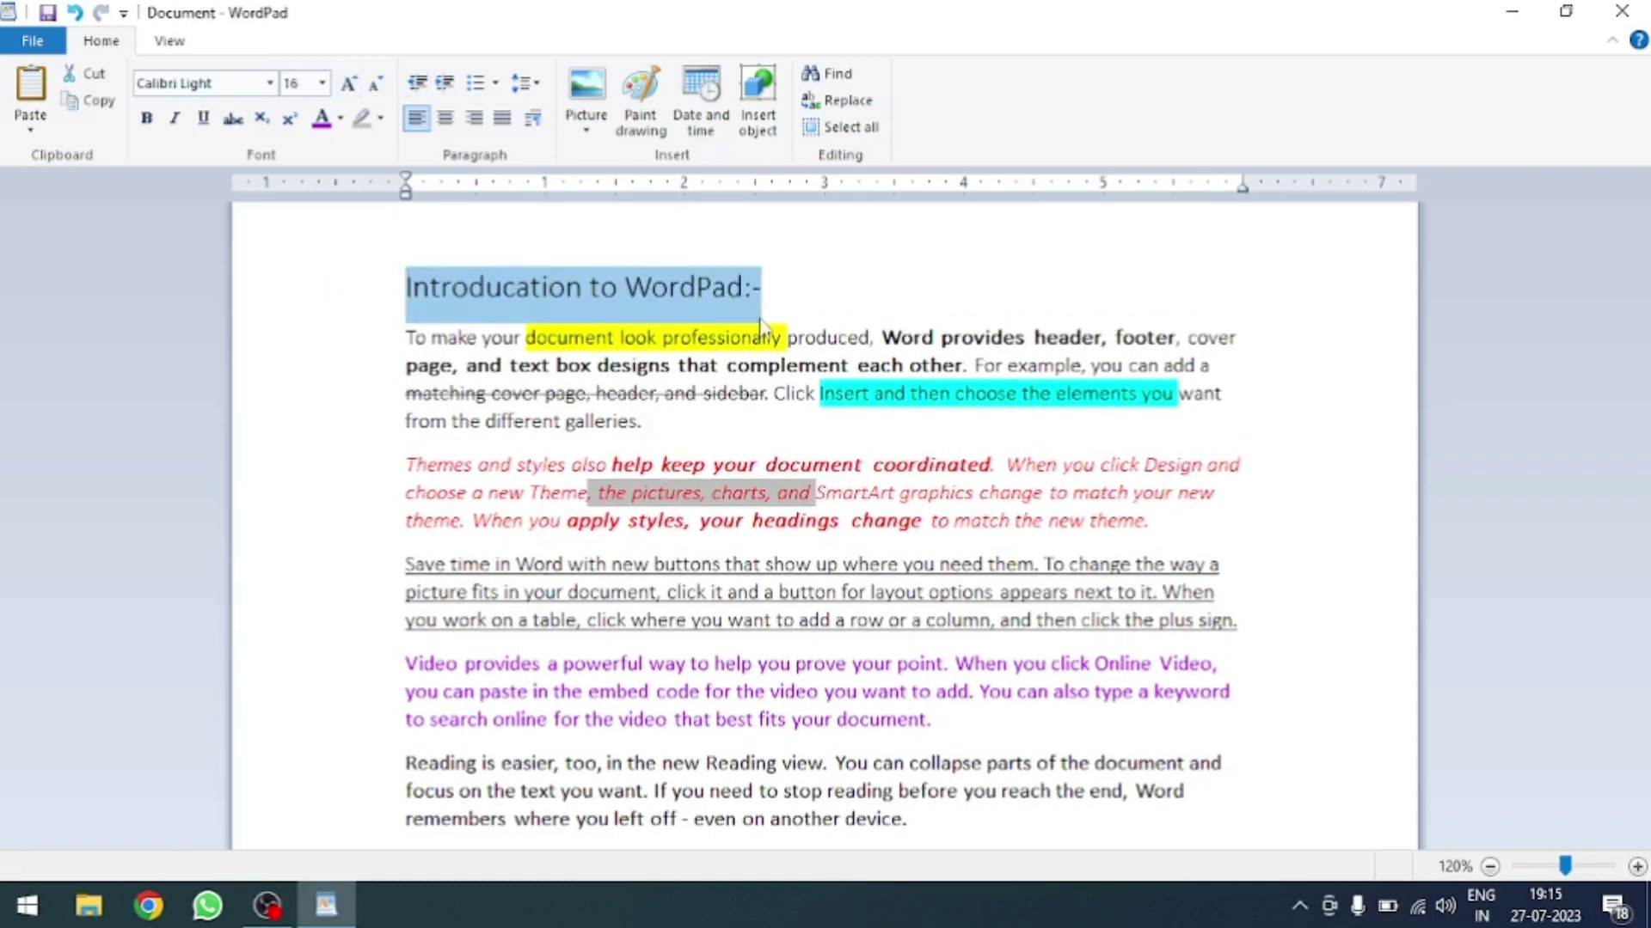
{"action": "left_click", "coordinate": [146, 118]}
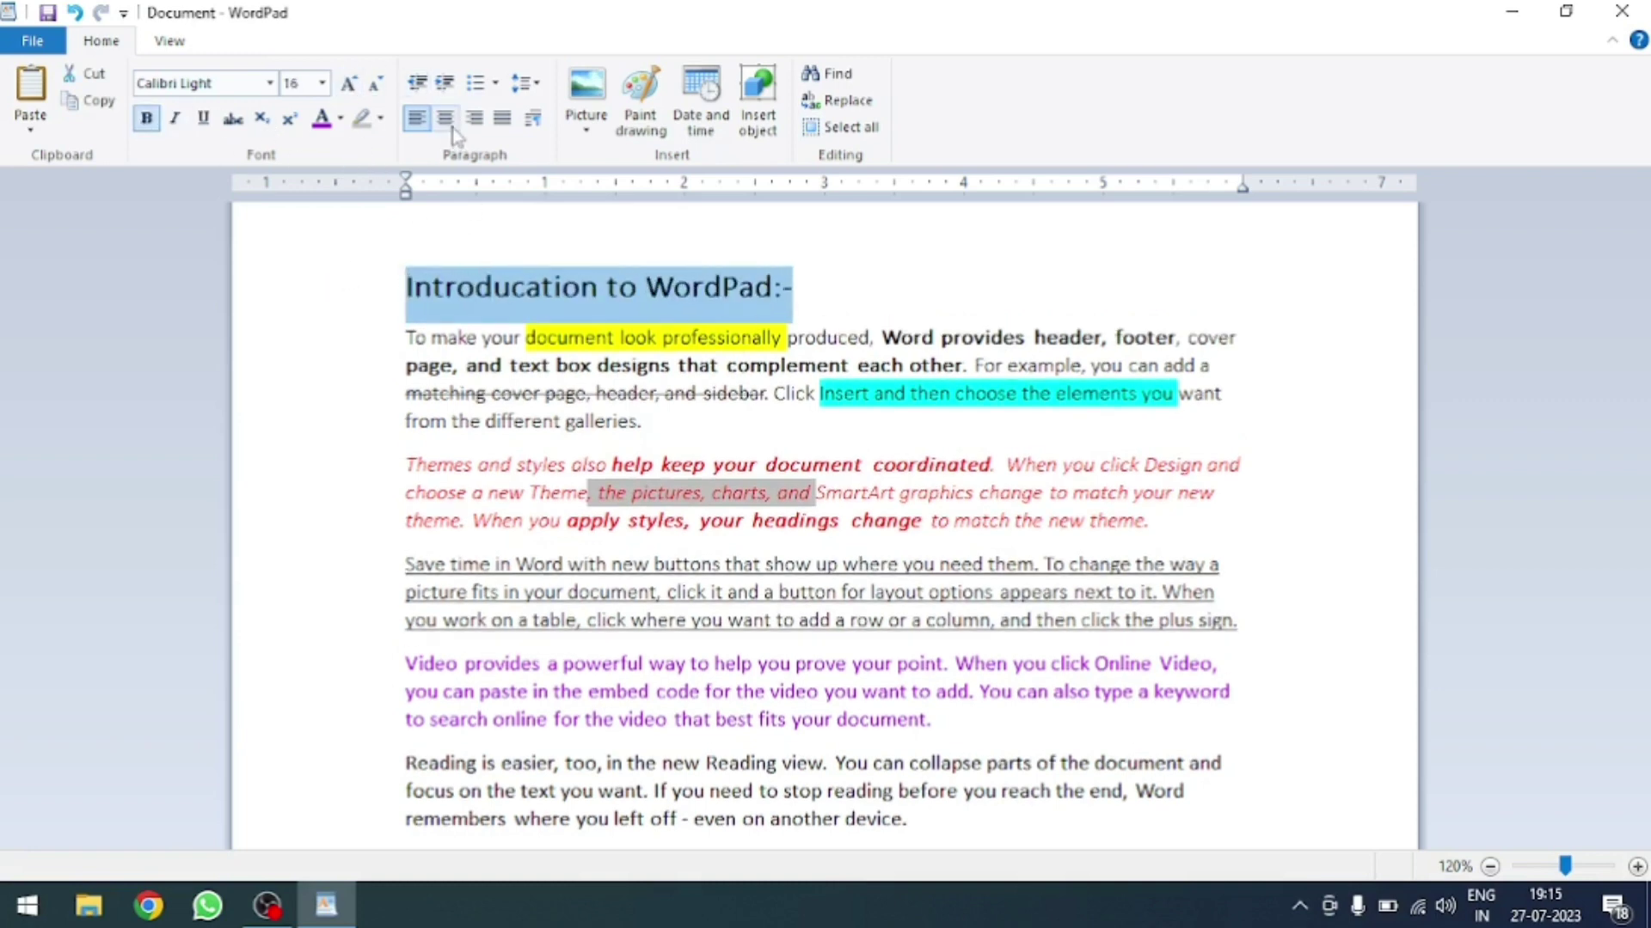
{"action": "left_click", "coordinate": [446, 120]}
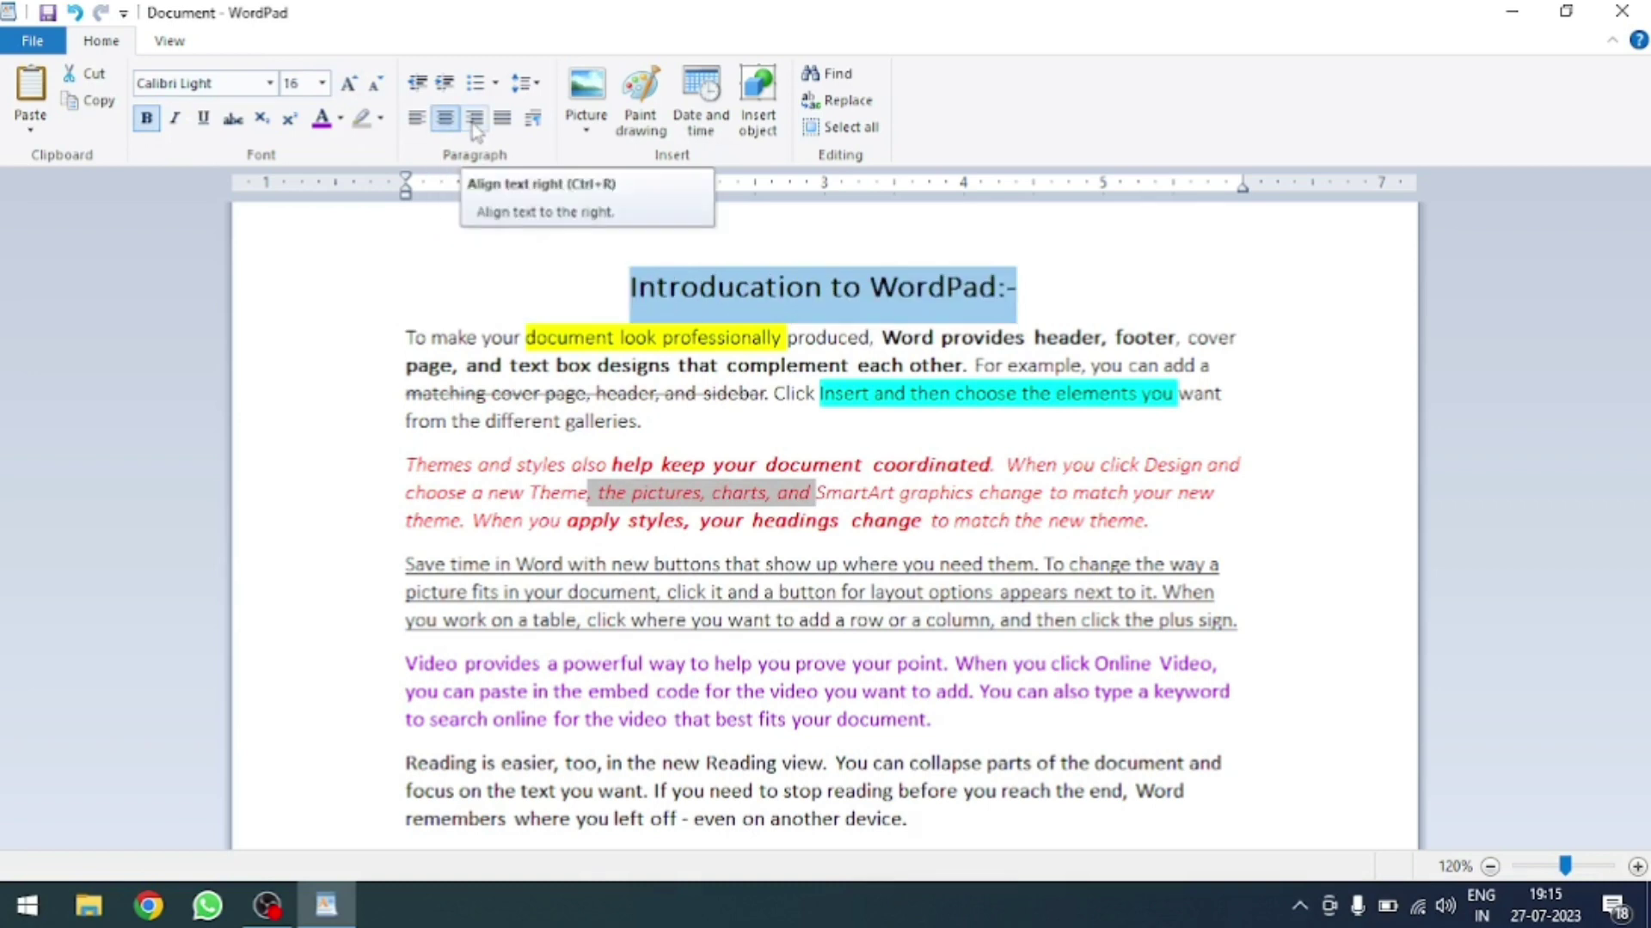
{"action": "left_click", "coordinate": [472, 124]}
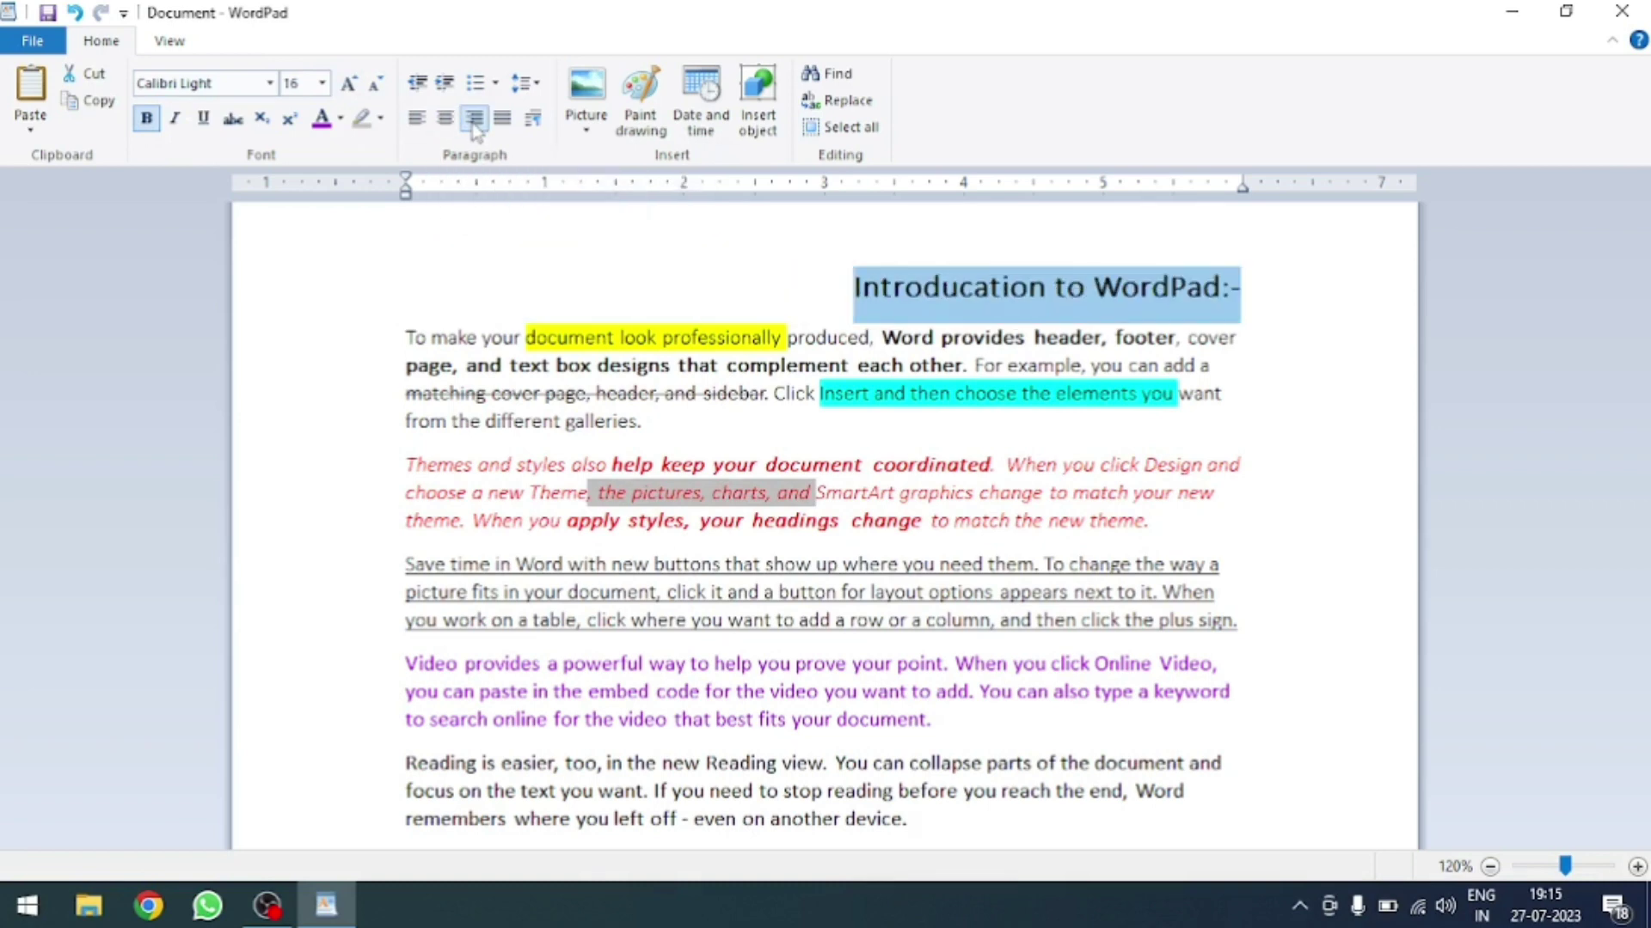
{"action": "left_click", "coordinate": [417, 119]}
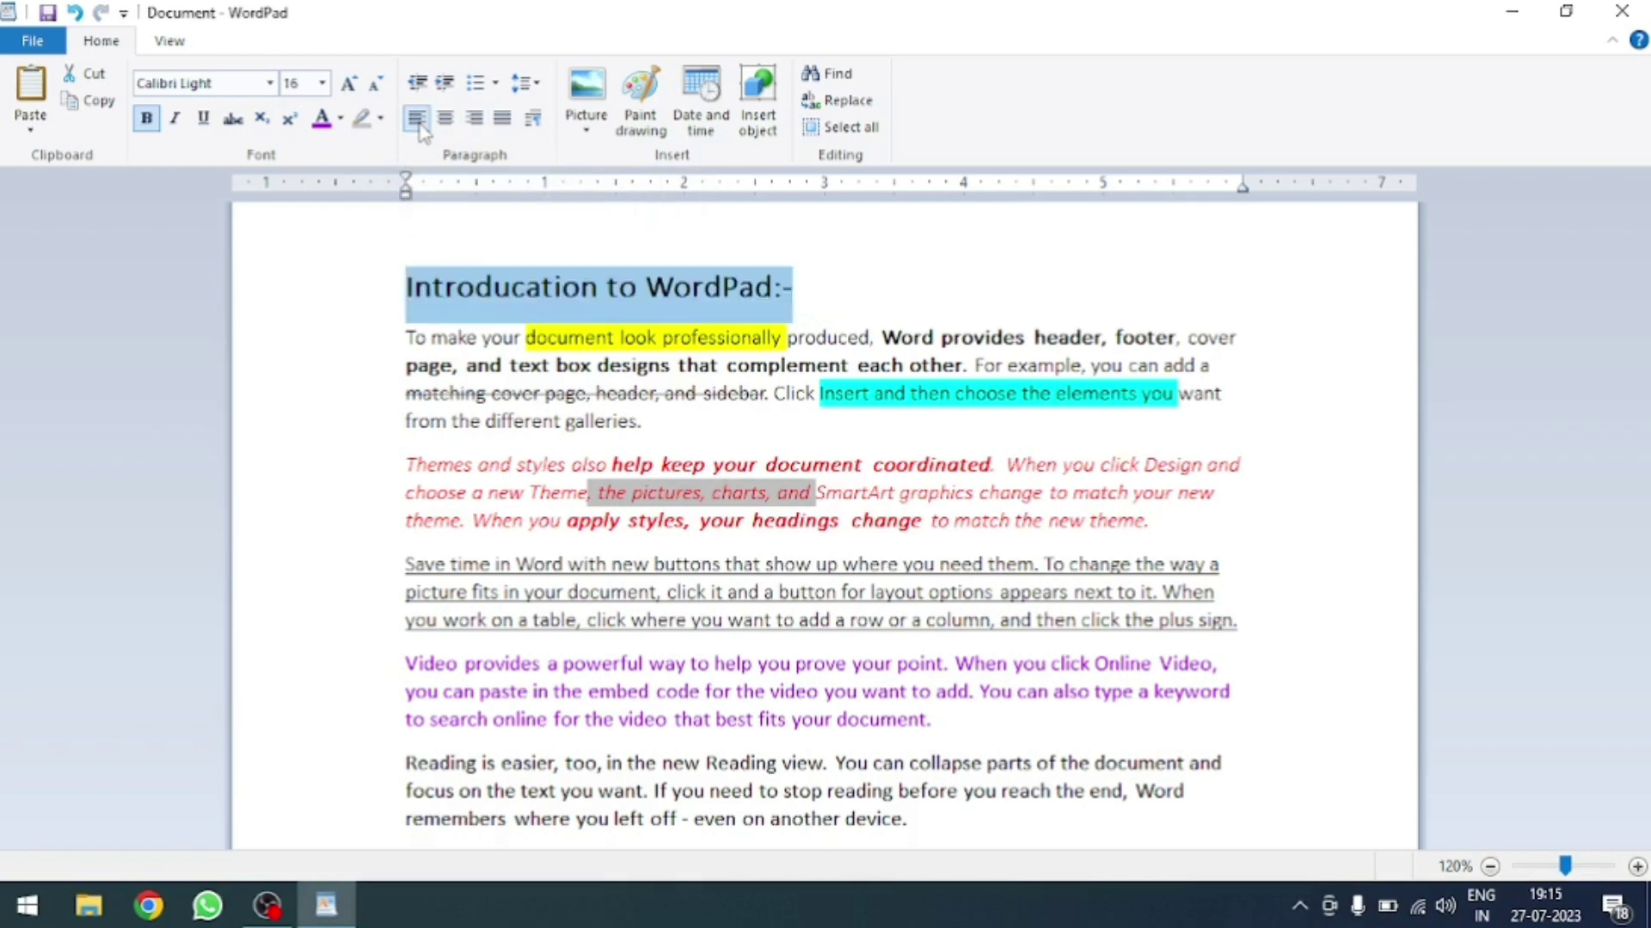
{"action": "left_click", "coordinate": [682, 392]}
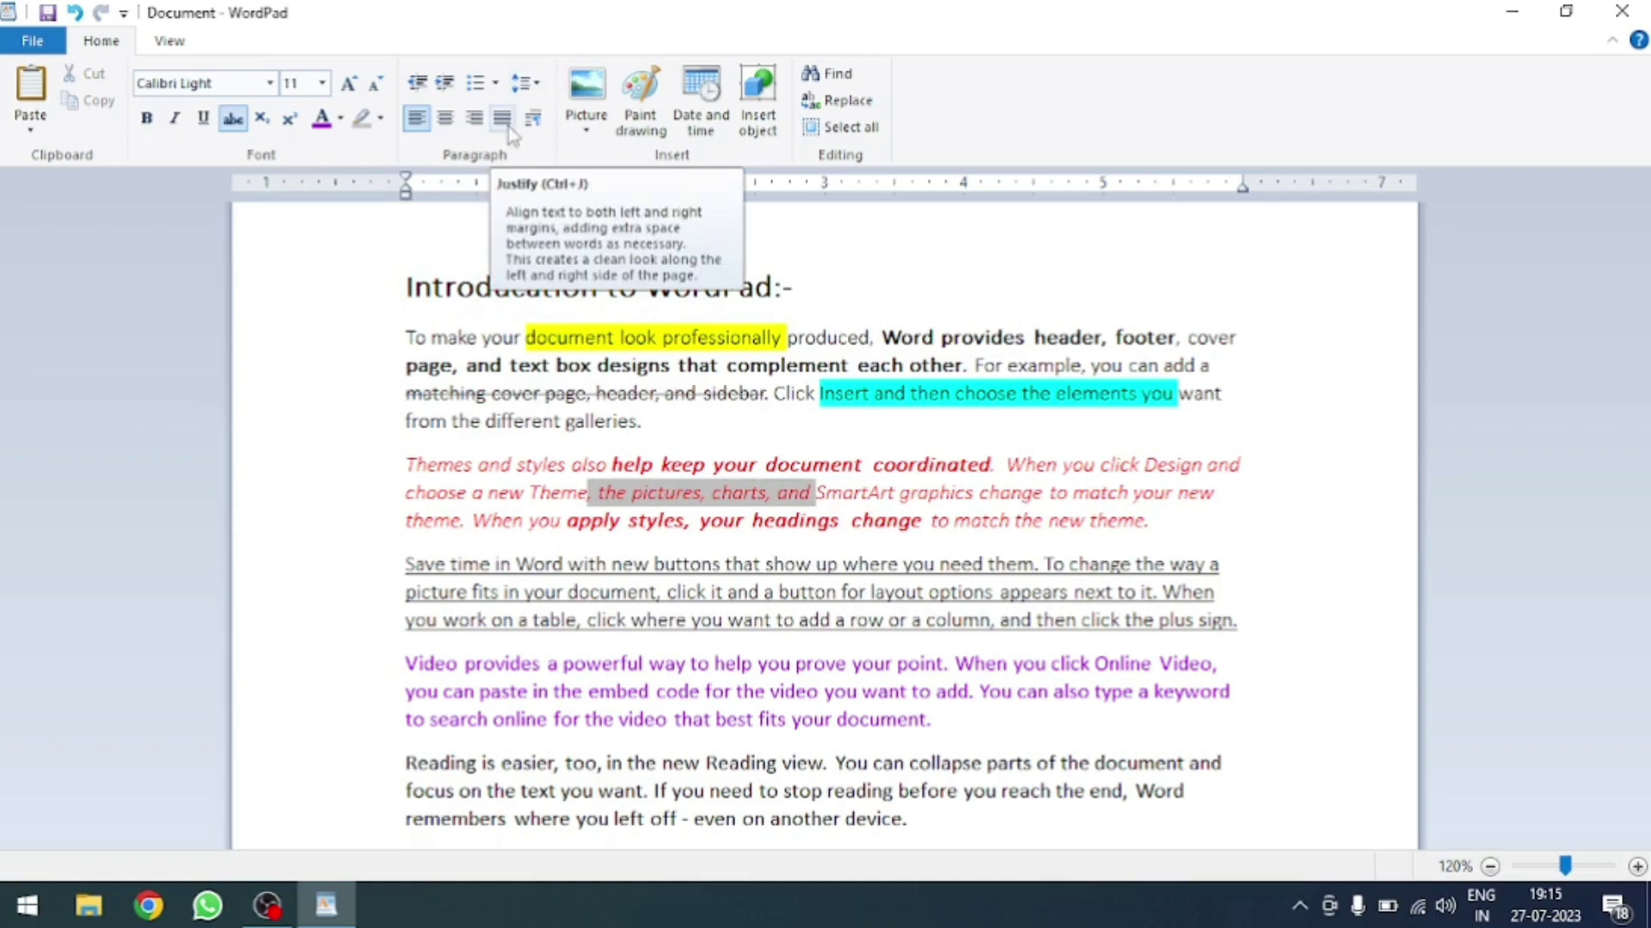
{"action": "left_click_drag", "start_coordinate": [403, 338], "coordinate": [969, 538]}
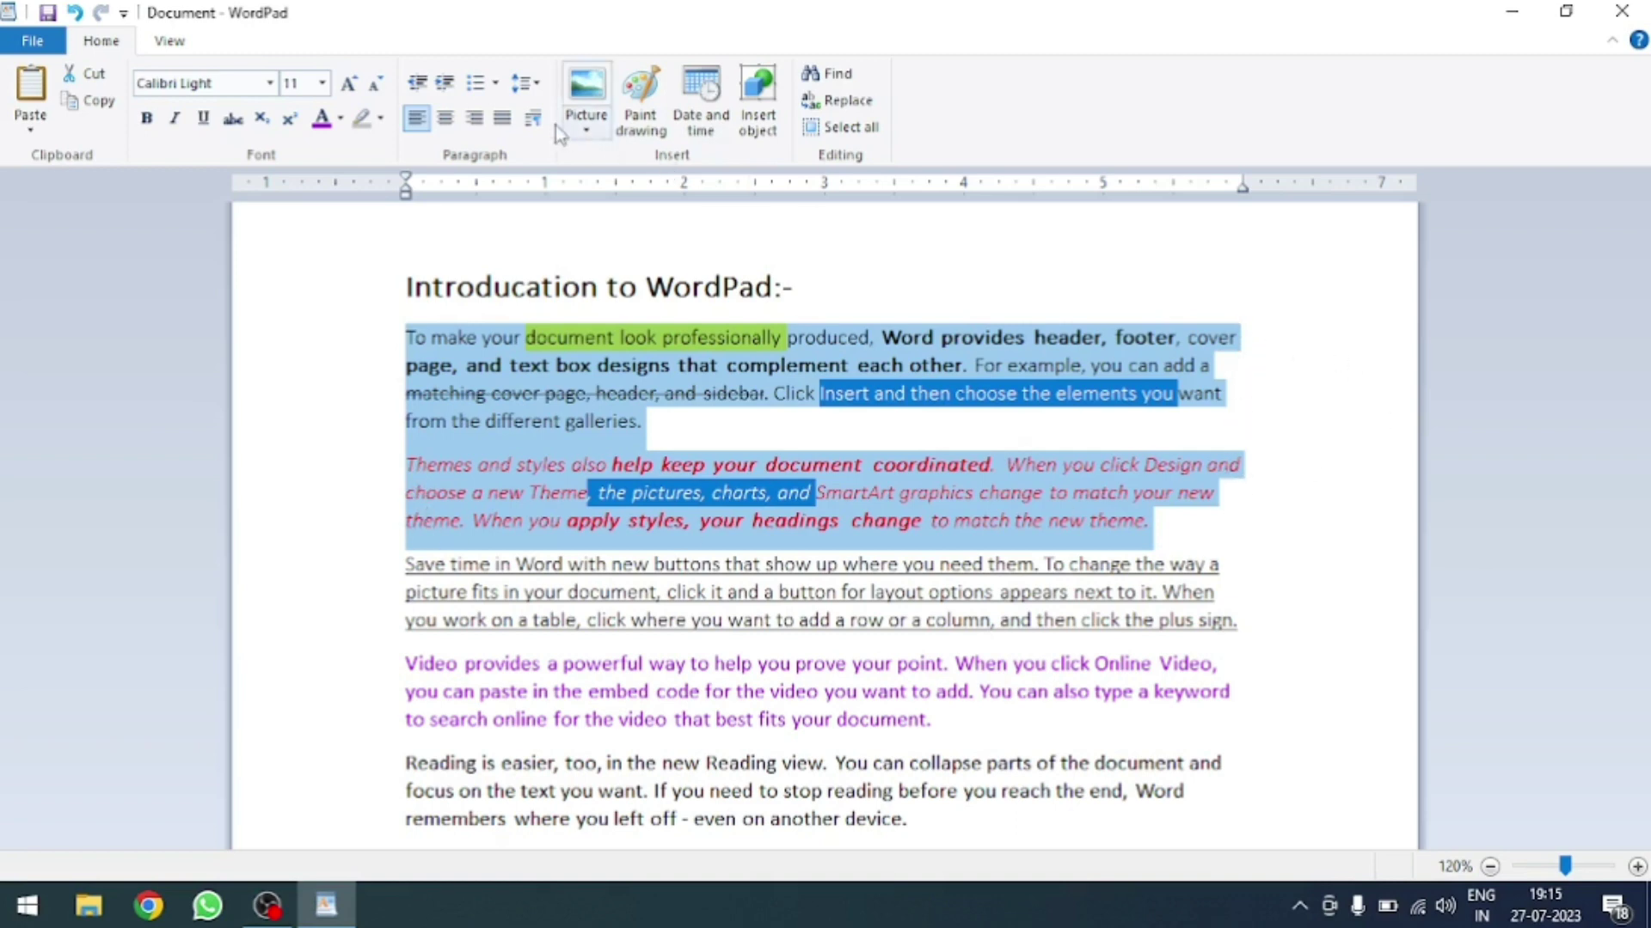
{"action": "left_click", "coordinate": [502, 118]}
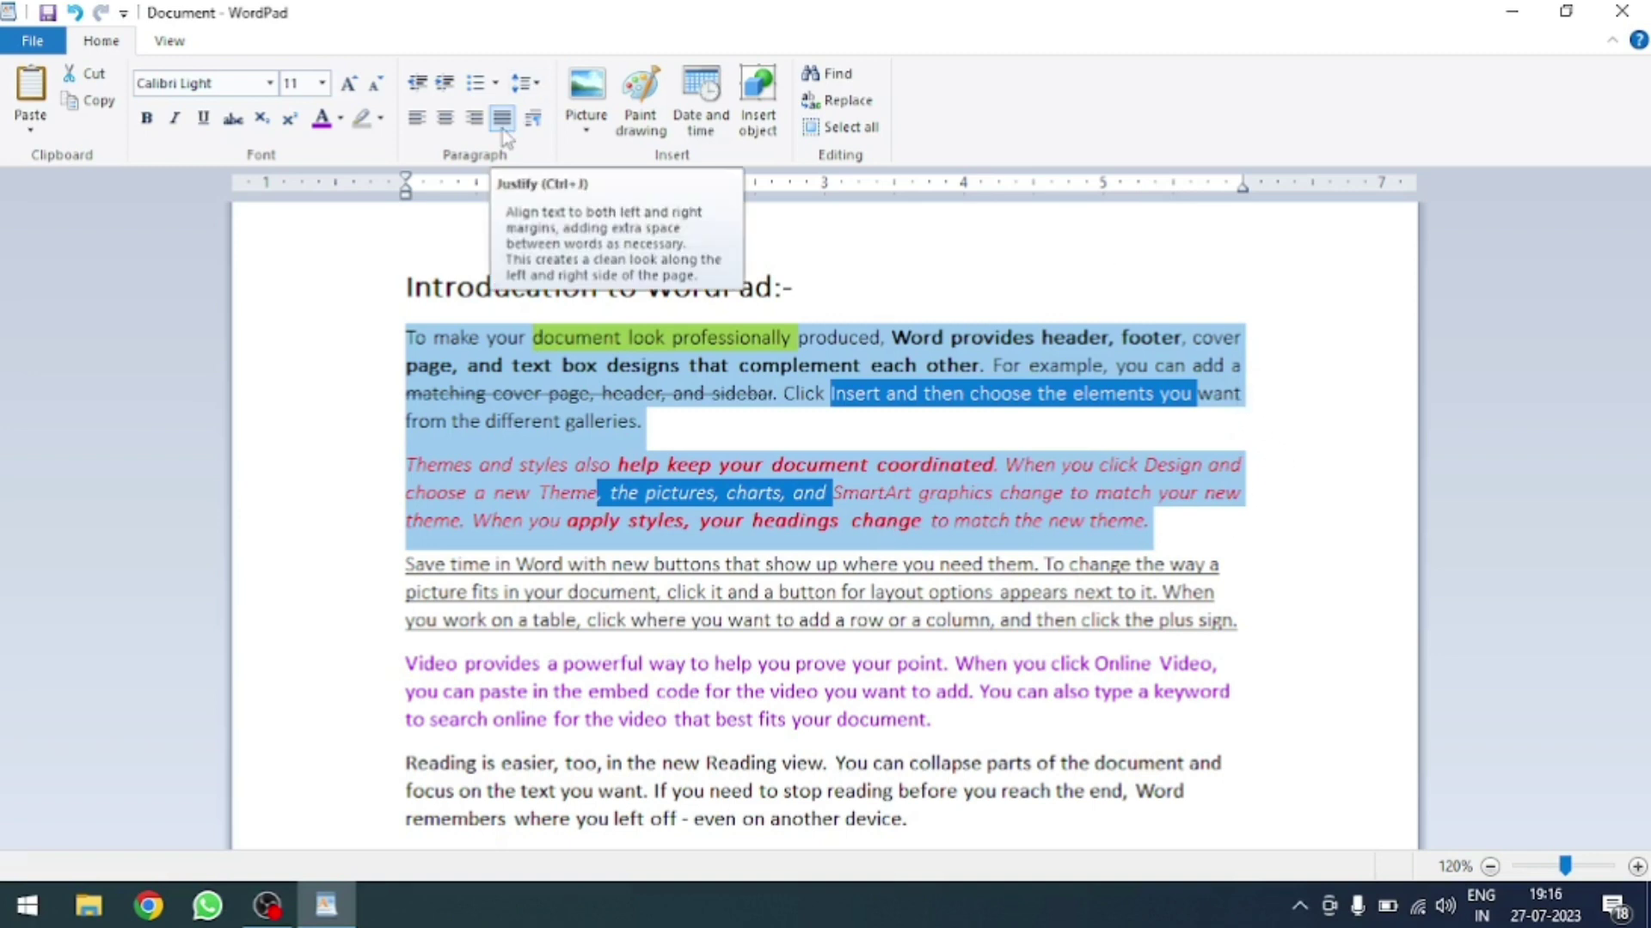
{"action": "left_click", "coordinate": [412, 116]}
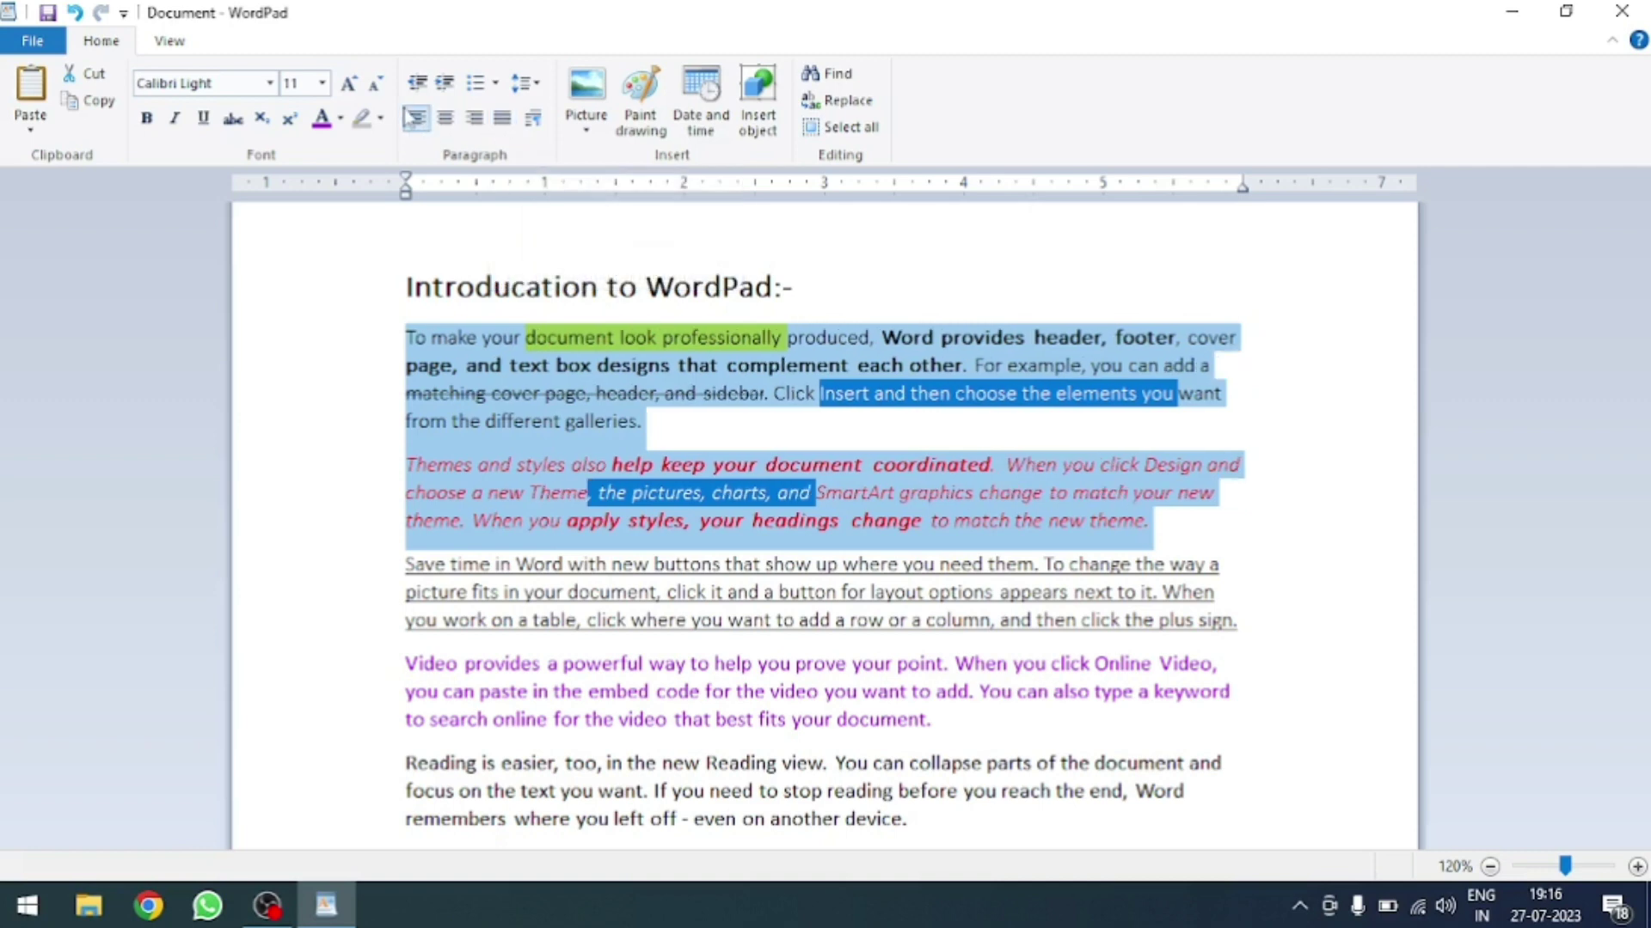
{"action": "left_click", "coordinate": [623, 595]}
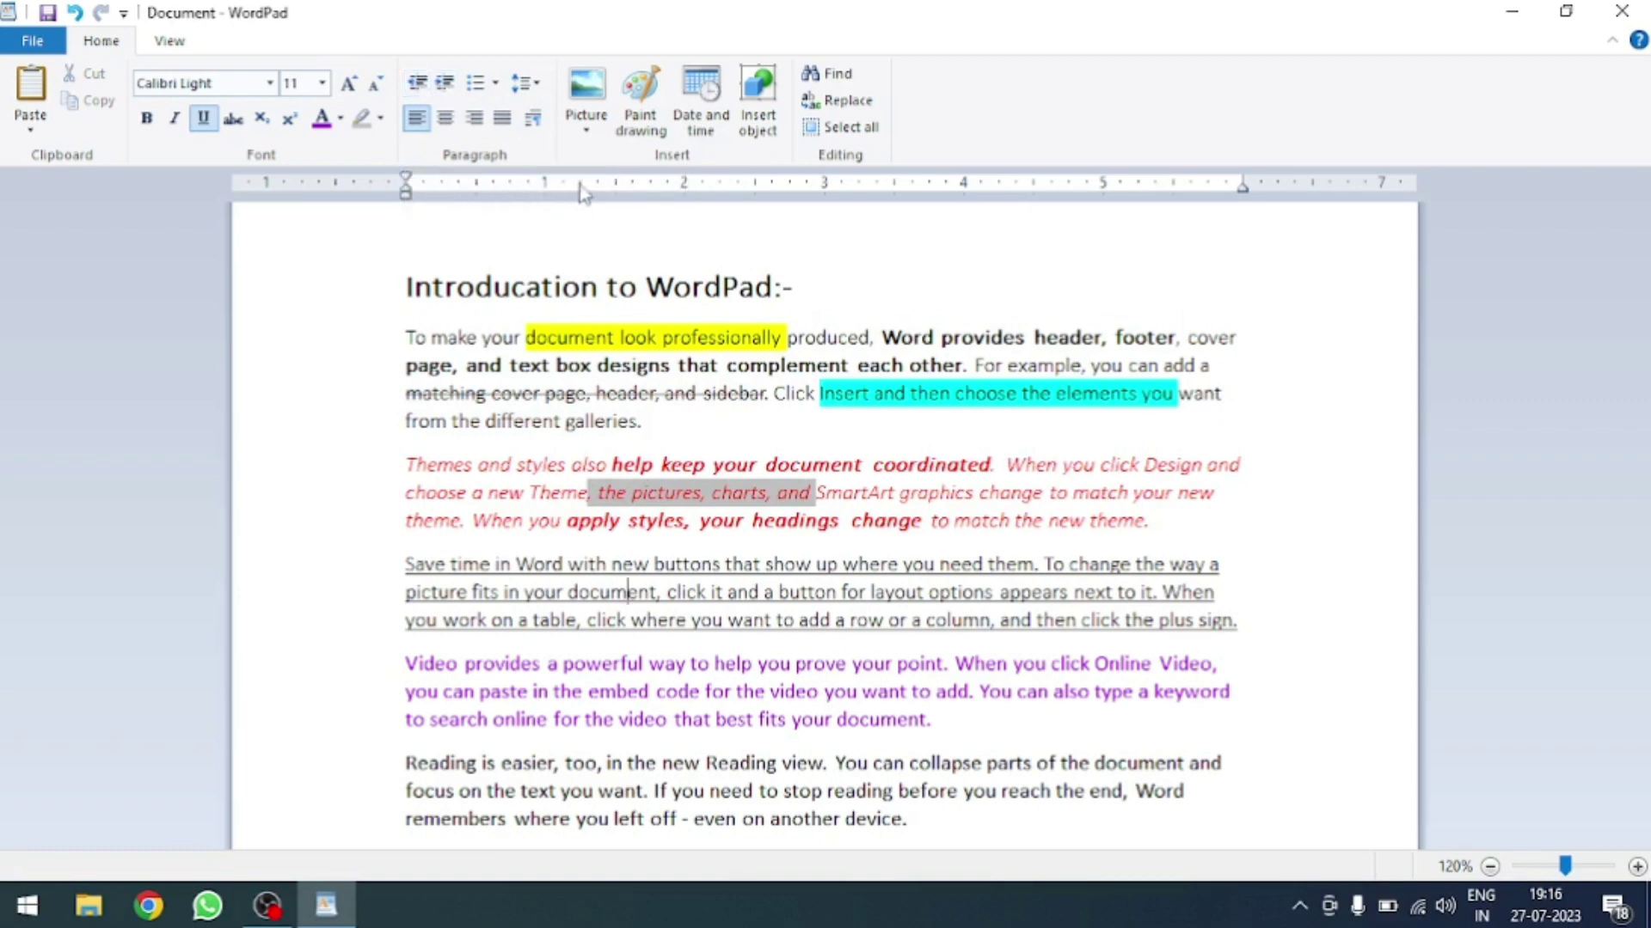
{"action": "left_click", "coordinate": [647, 288]}
{"action": "left_click_drag", "start_coordinate": [791, 288], "coordinate": [404, 288]}
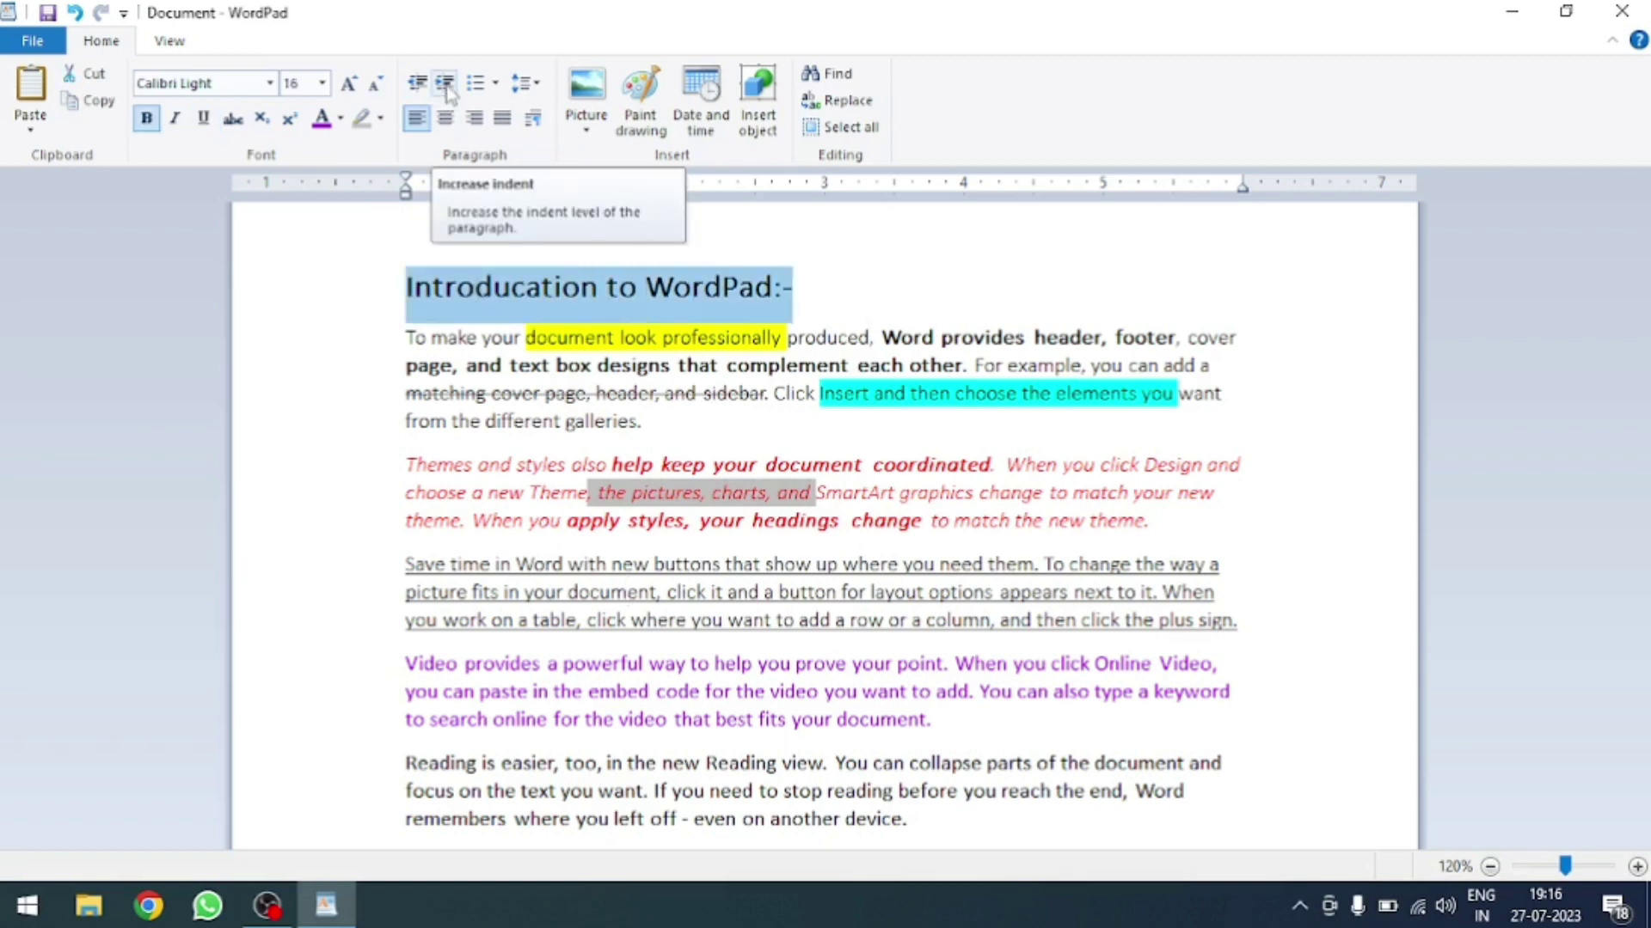
{"action": "left_click", "coordinate": [444, 83]}
{"action": "left_click", "coordinate": [445, 83]}
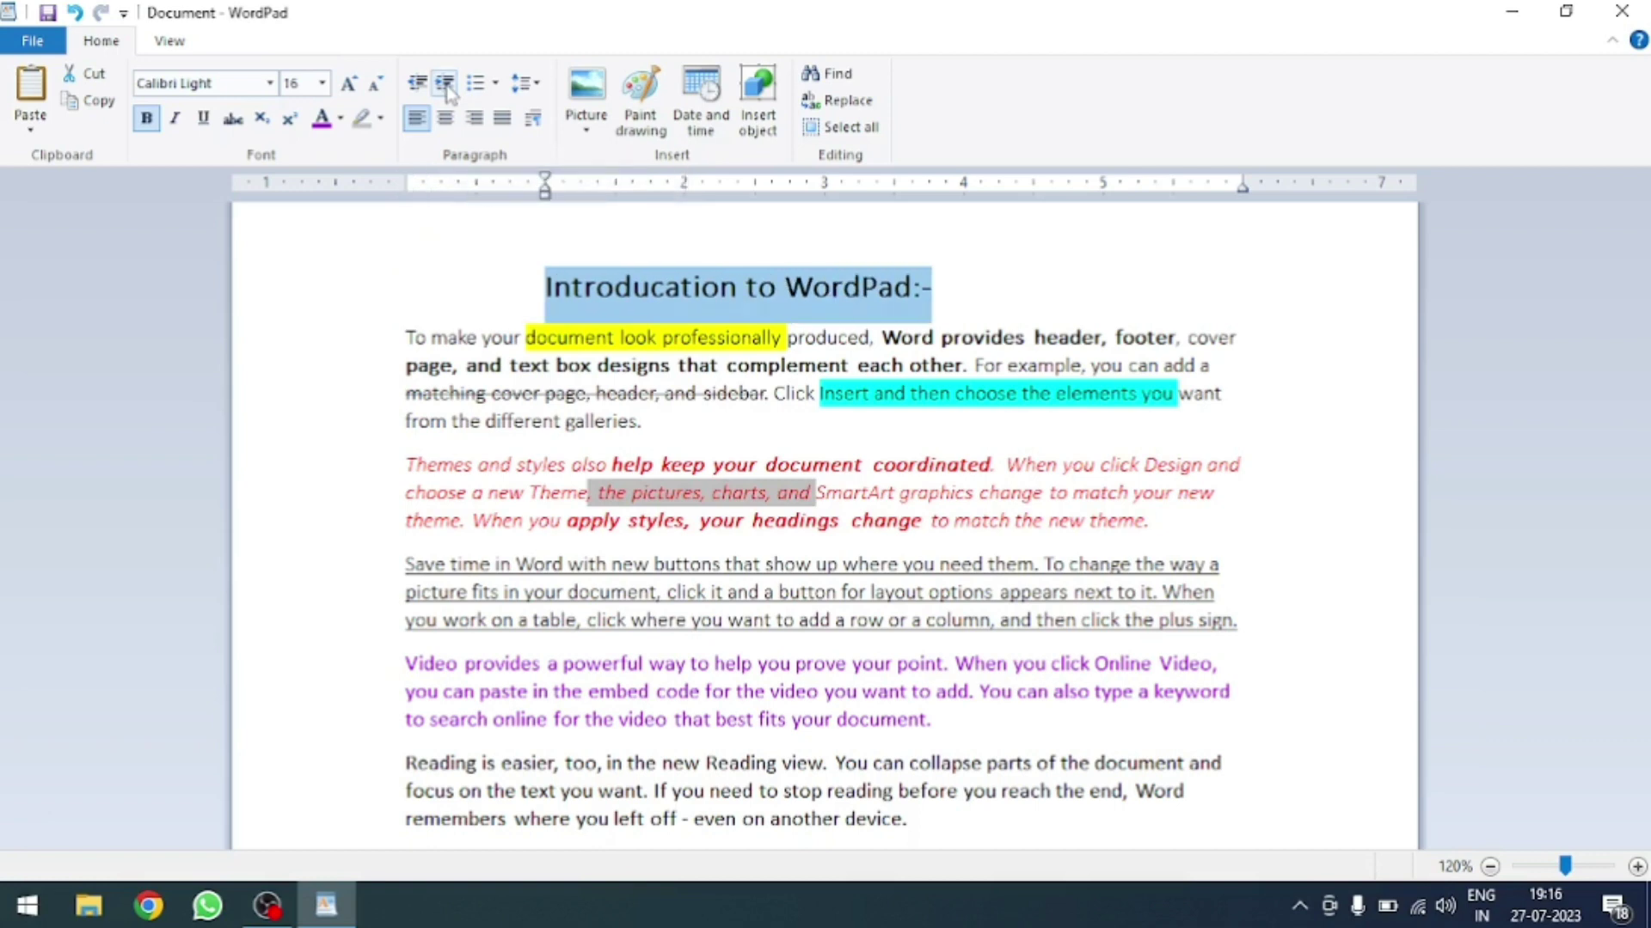
{"action": "left_click", "coordinate": [444, 84]}
{"action": "left_click", "coordinate": [444, 83]}
{"action": "left_click", "coordinate": [444, 84]}
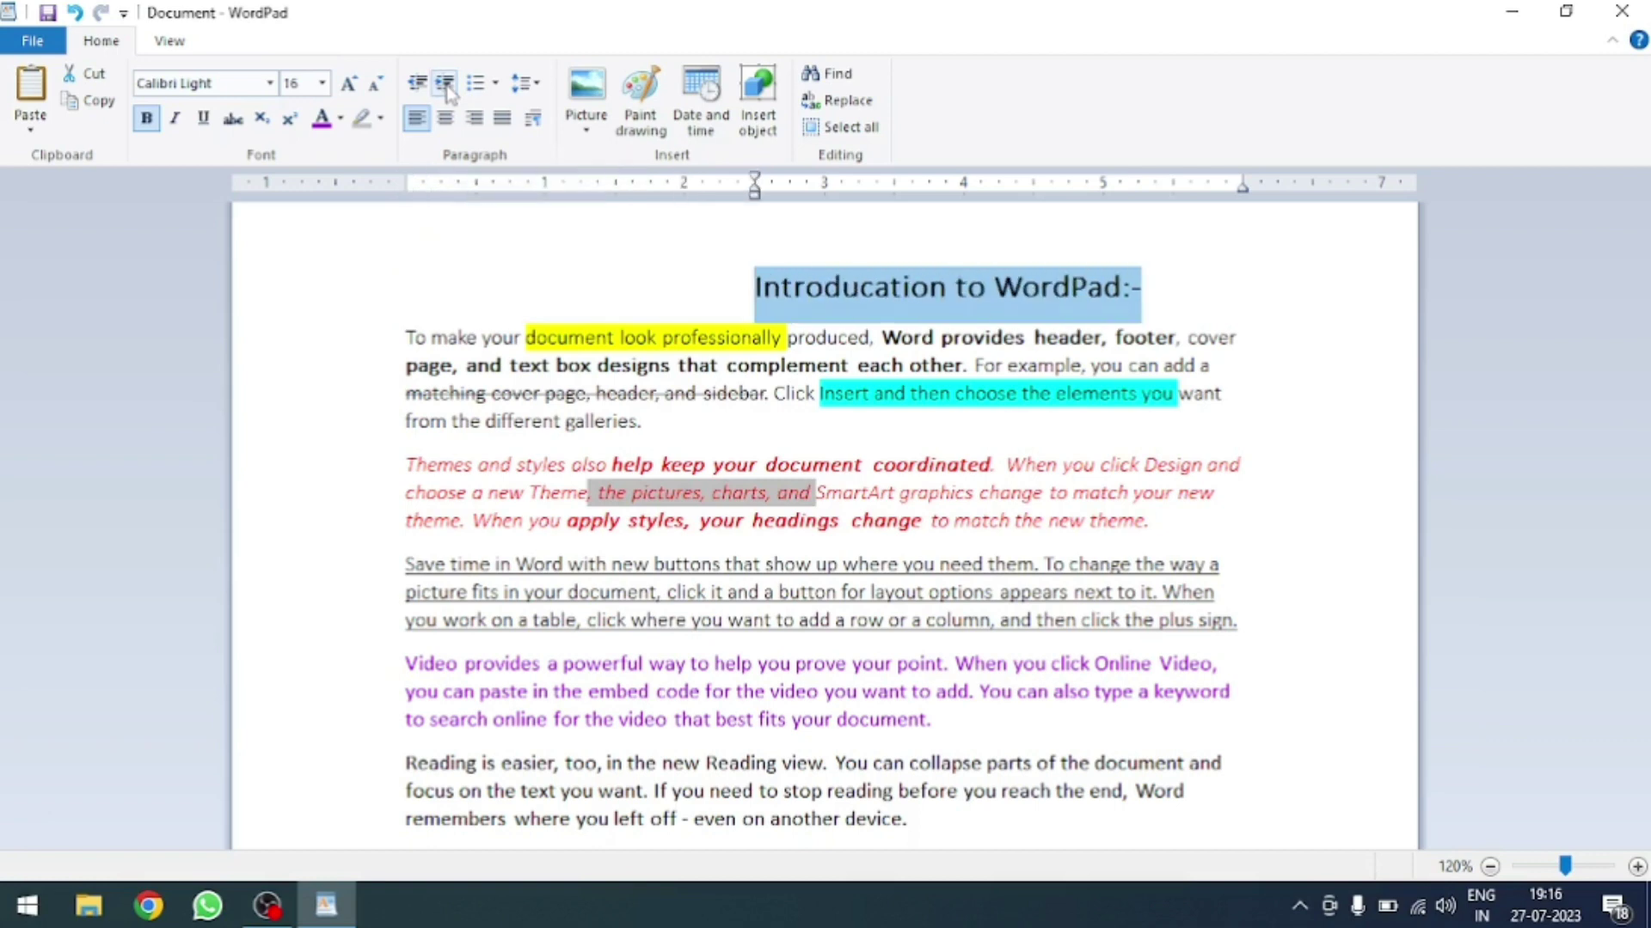
{"action": "left_click", "coordinate": [445, 83]}
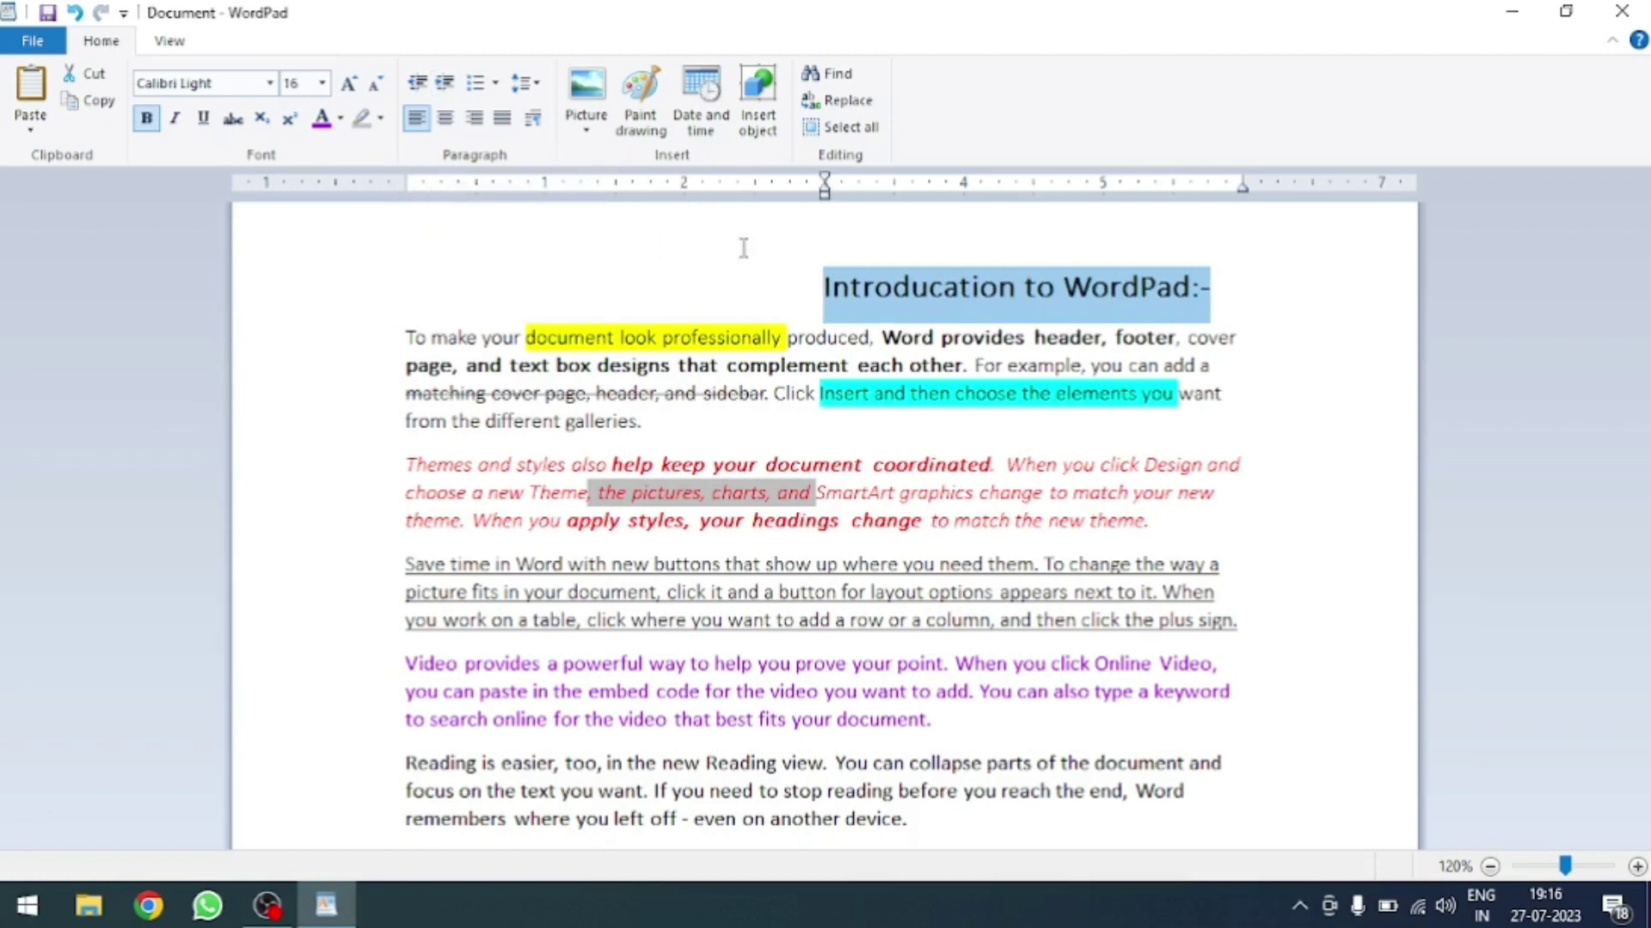
{"action": "left_click", "coordinate": [444, 83]}
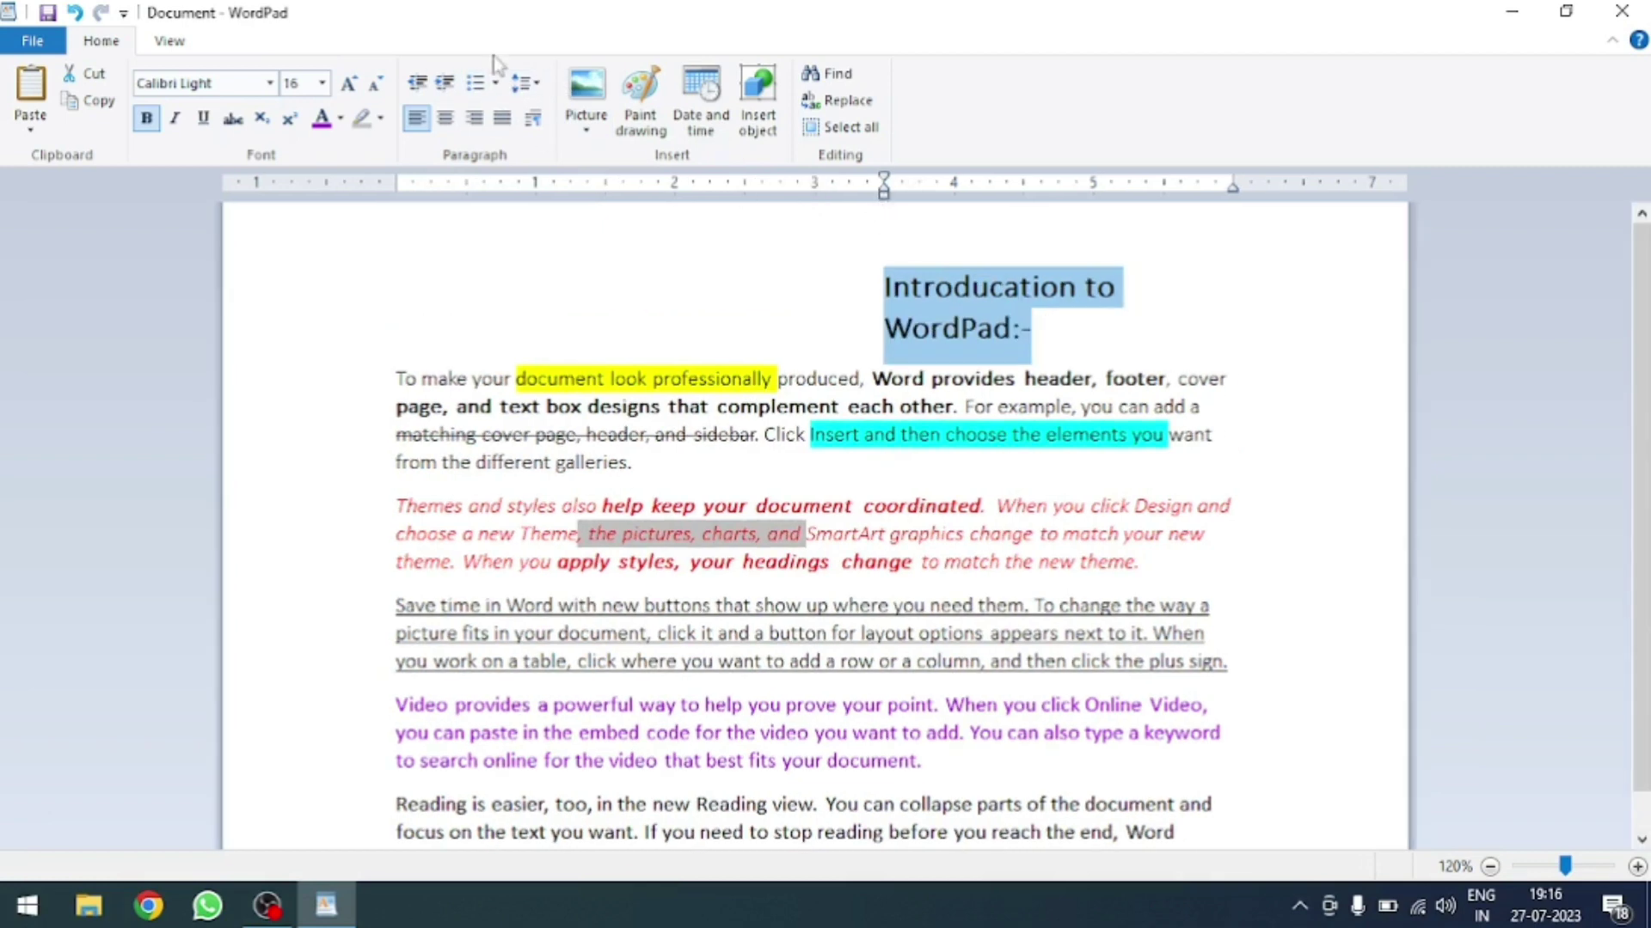
{"action": "left_click", "coordinate": [444, 83]}
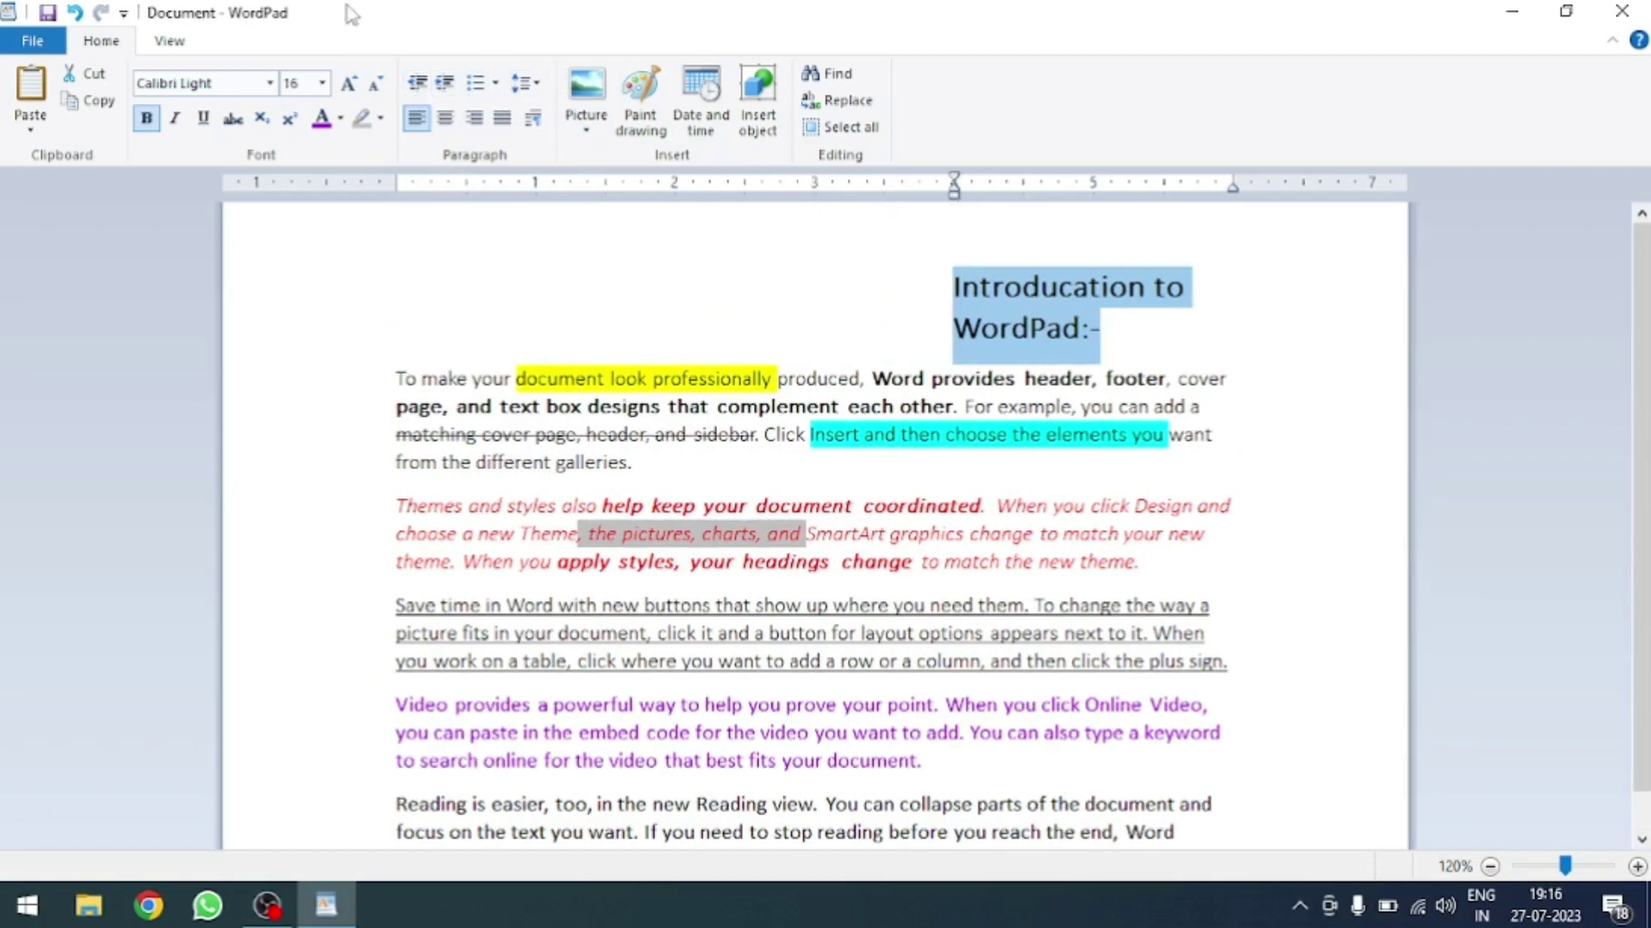
{"action": "left_click", "coordinate": [444, 83]}
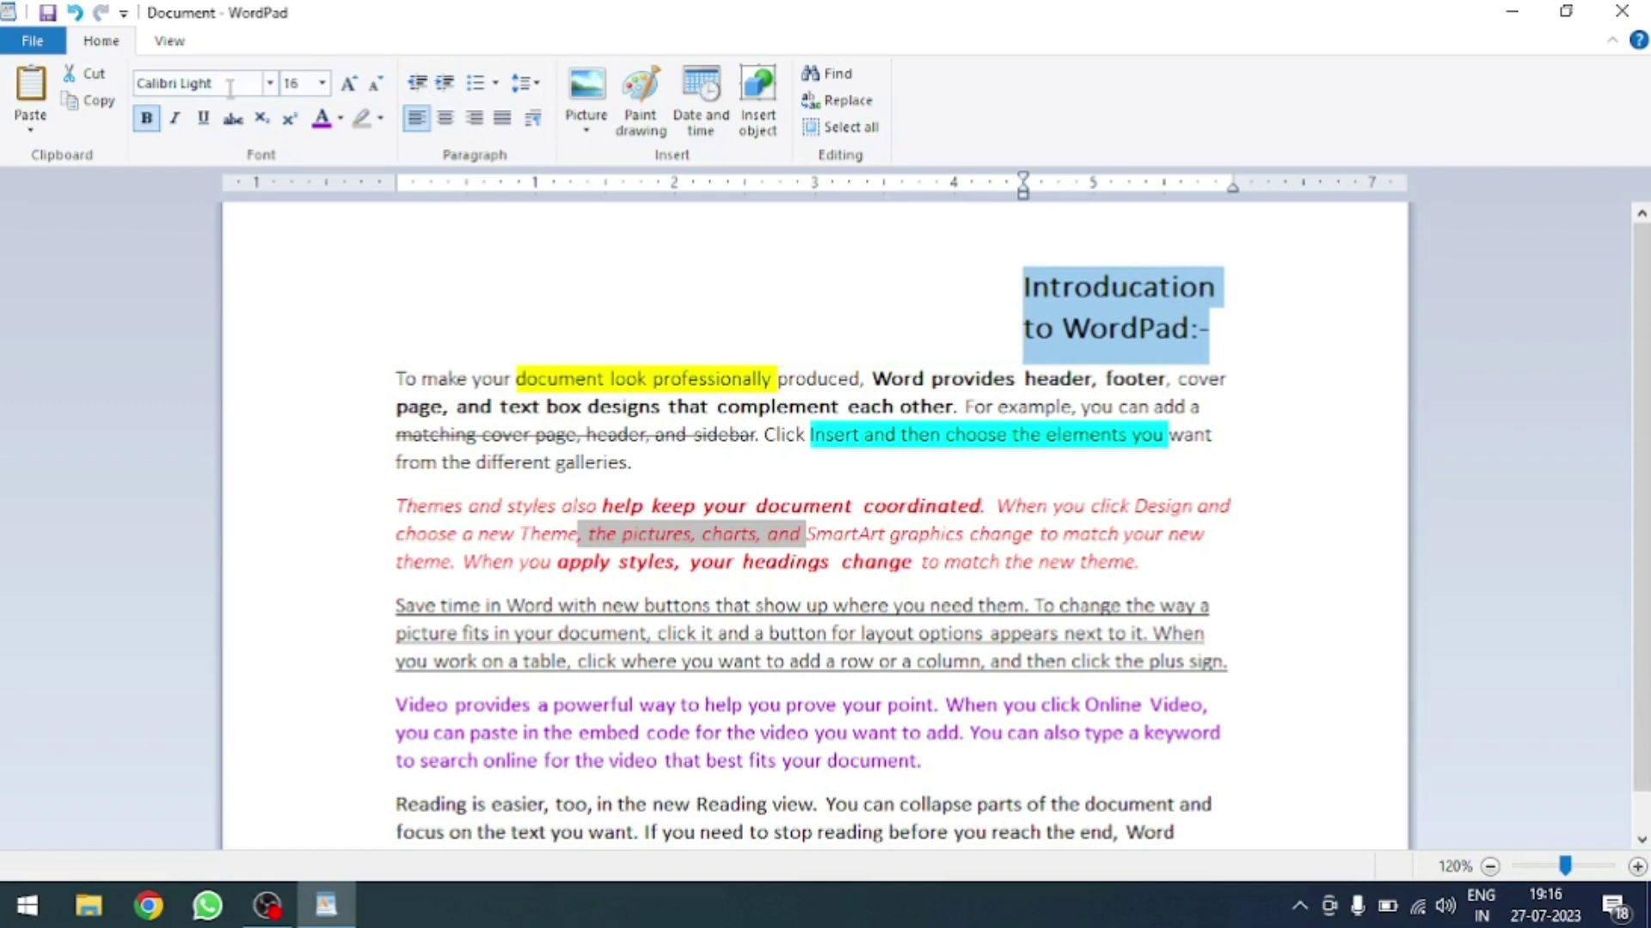
{"action": "left_click", "coordinate": [418, 83]}
{"action": "left_click", "coordinate": [418, 84]}
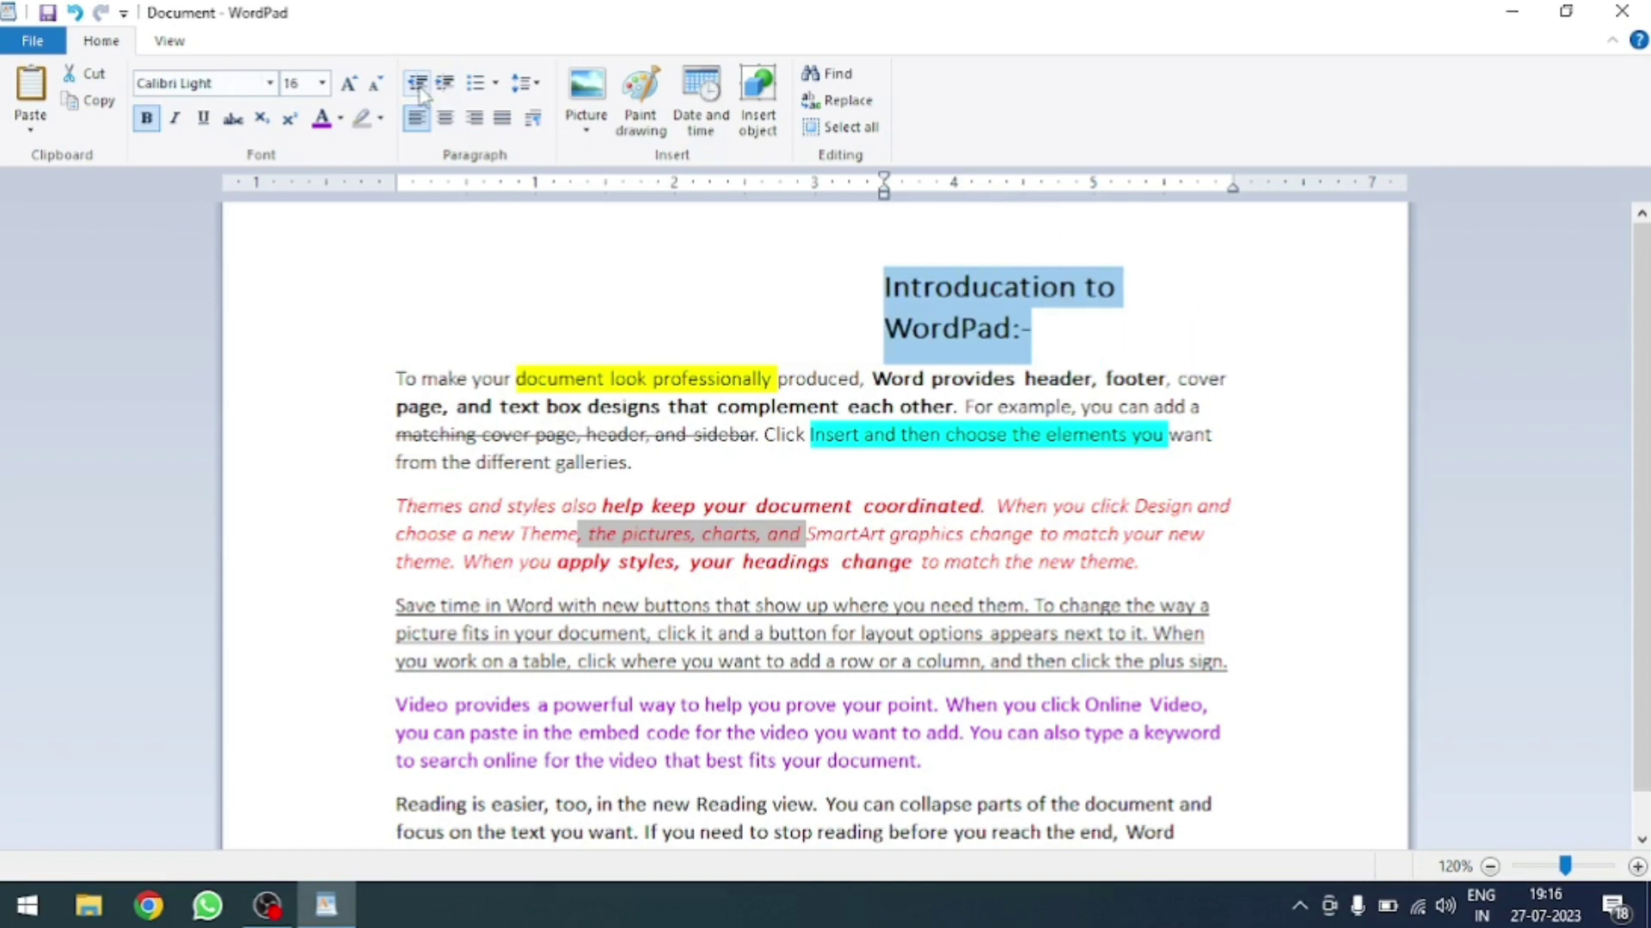
{"action": "left_click", "coordinate": [418, 84]}
{"action": "left_click", "coordinate": [420, 86]}
{"action": "left_click", "coordinate": [419, 86]}
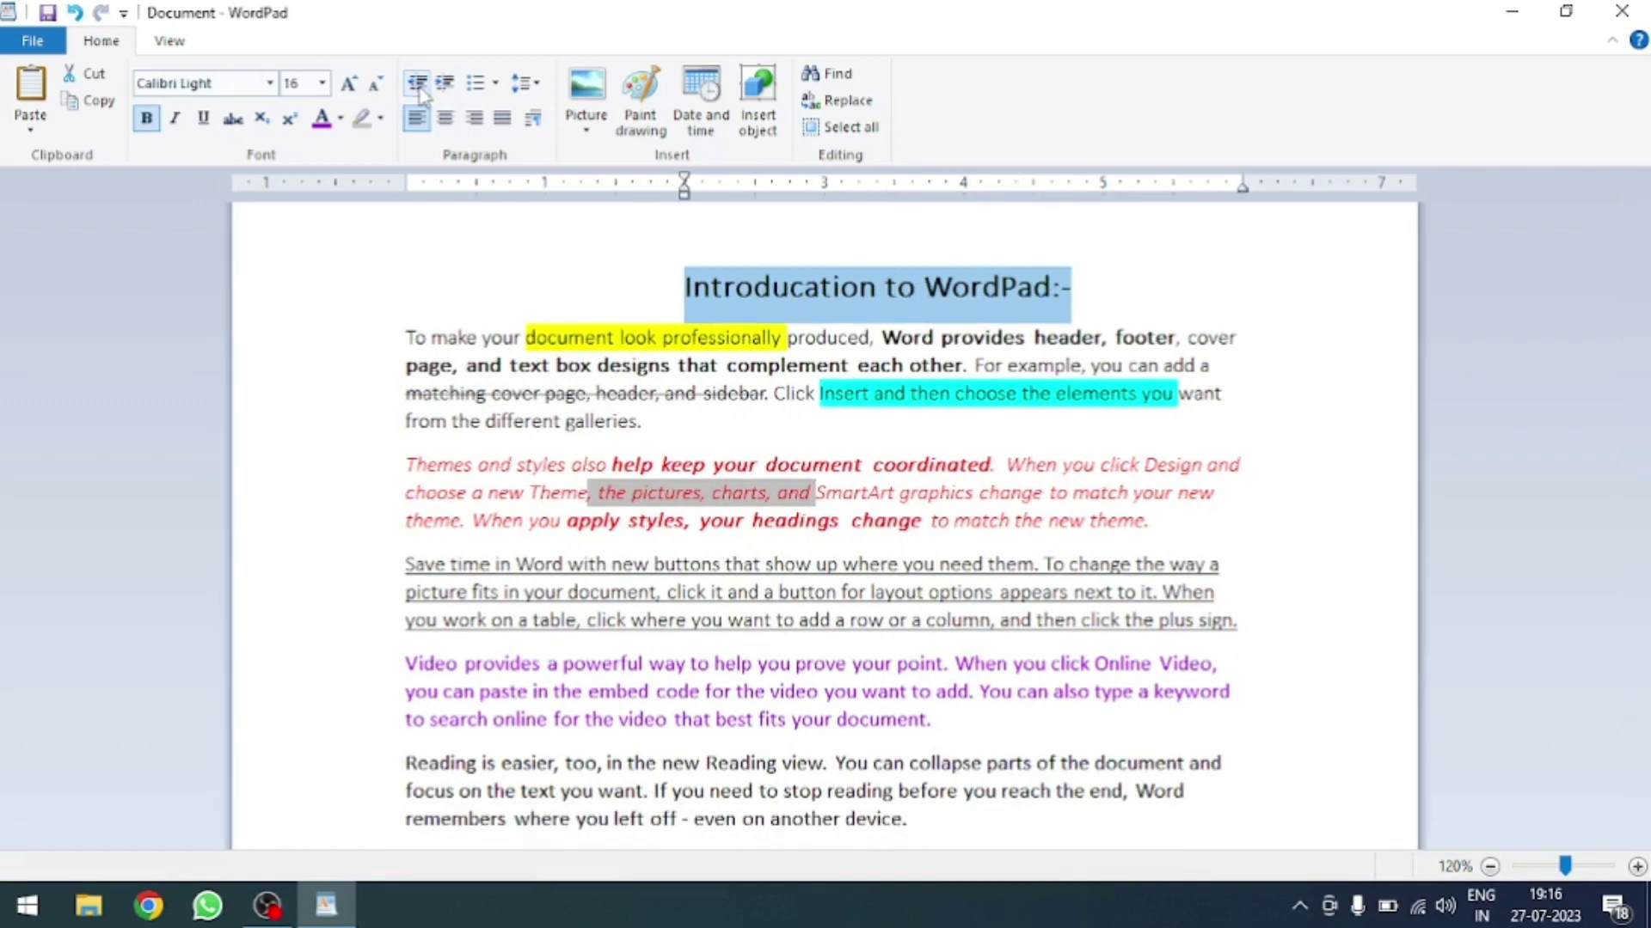
{"action": "left_click", "coordinate": [420, 86]}
{"action": "left_click", "coordinate": [420, 86]}
{"action": "left_click", "coordinate": [418, 83]}
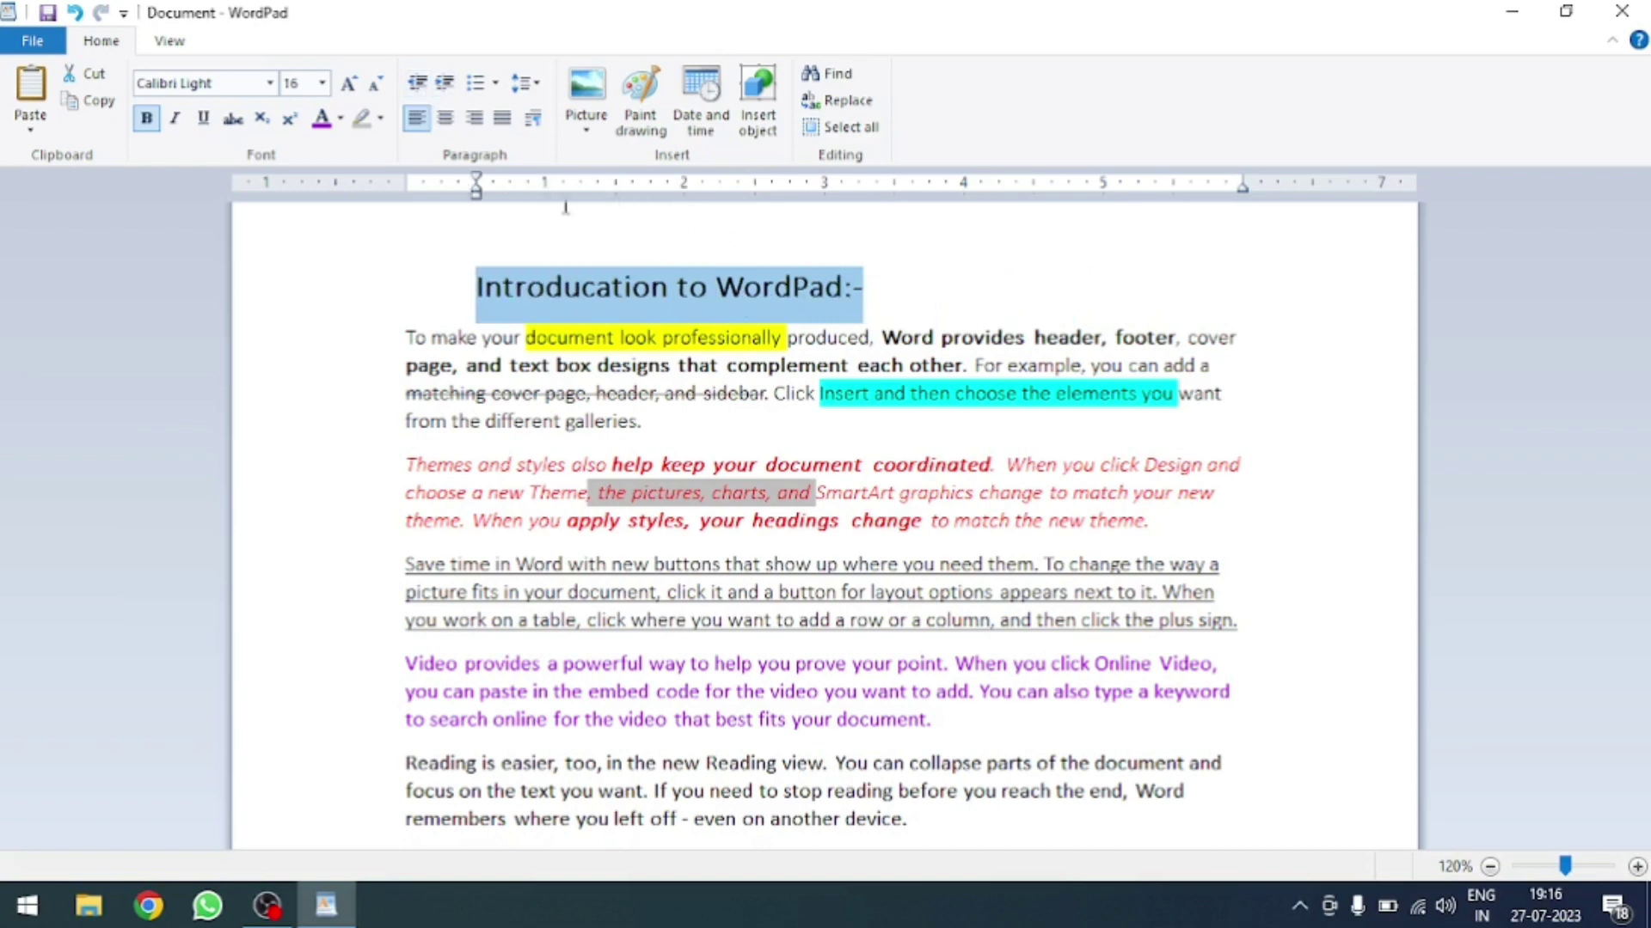
{"action": "left_click", "coordinate": [418, 84]}
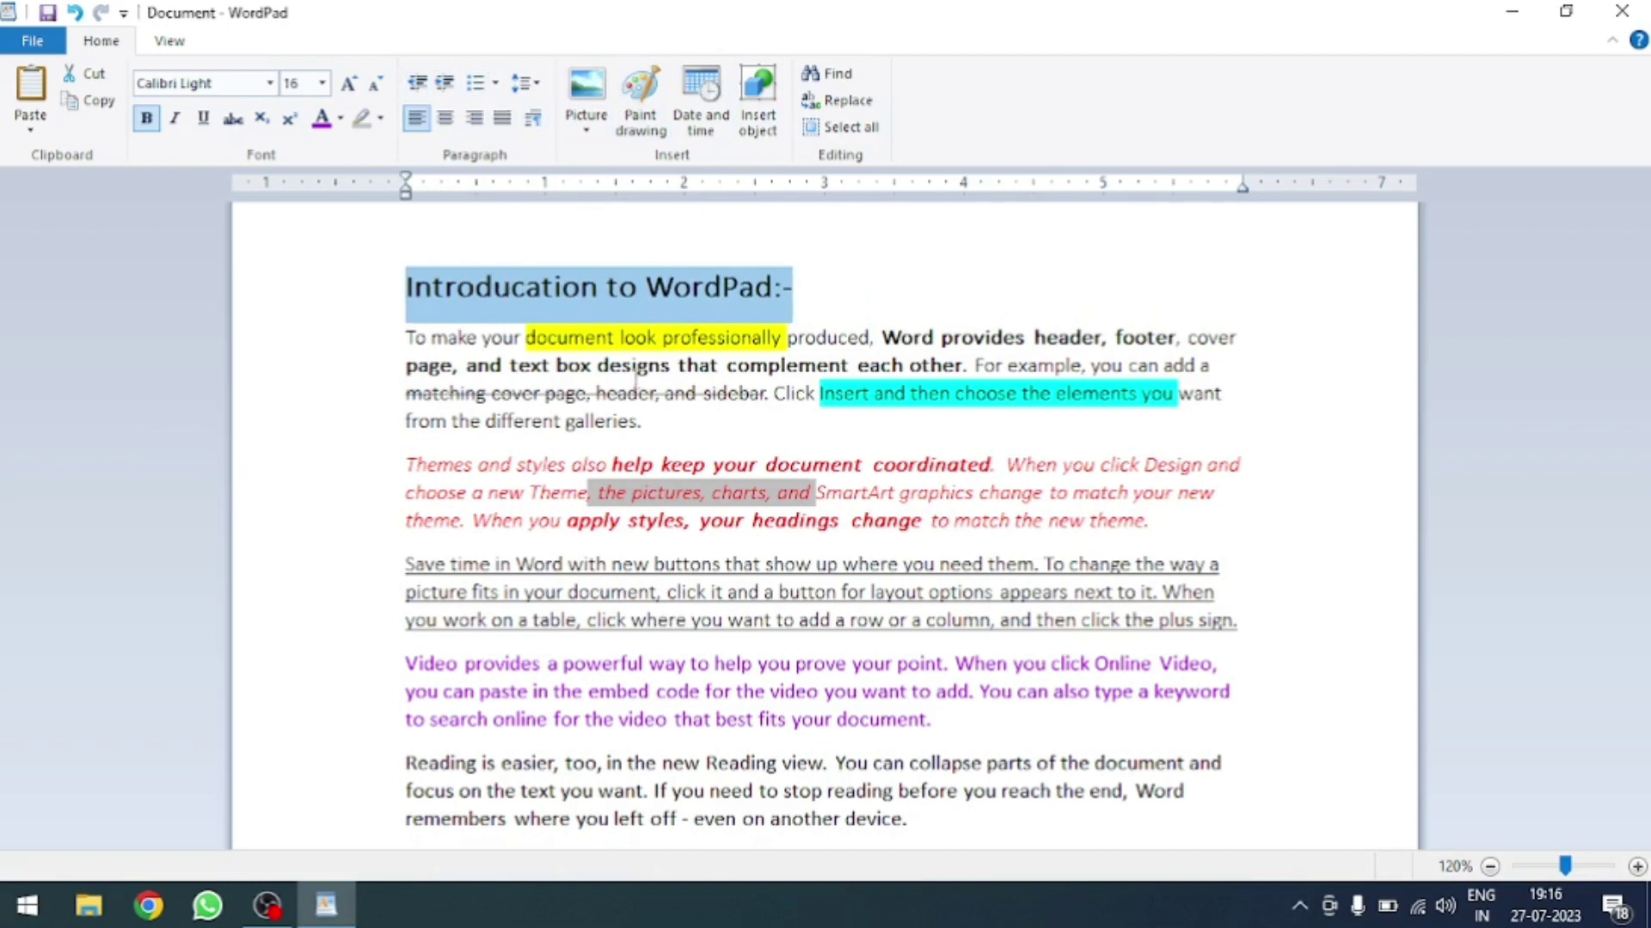
- Type 'Hobbies:' at the document end, followed by Tennis, Cricket, Football and Reading Book lines
{"action": "left_click", "coordinate": [949, 821]}
{"action": "key", "text": "Return"}
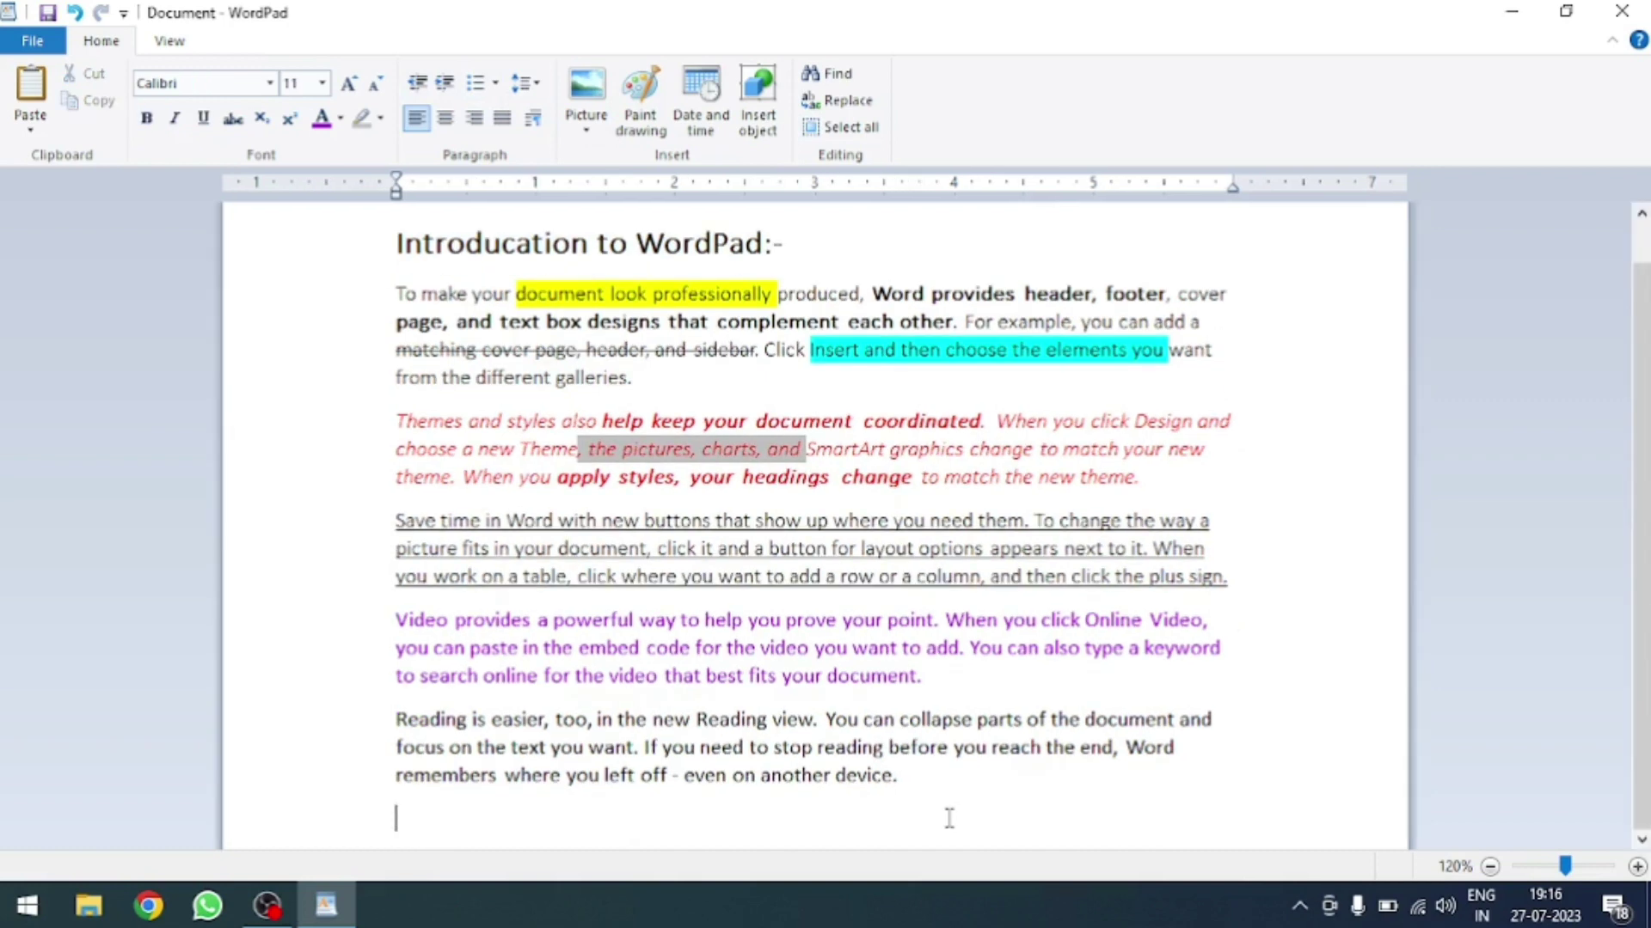
{"action": "type", "text": "Hobbies"}
{"action": "type", "text": ":"}
{"action": "key", "text": "Return"}
{"action": "type", "text": "Tennis"}
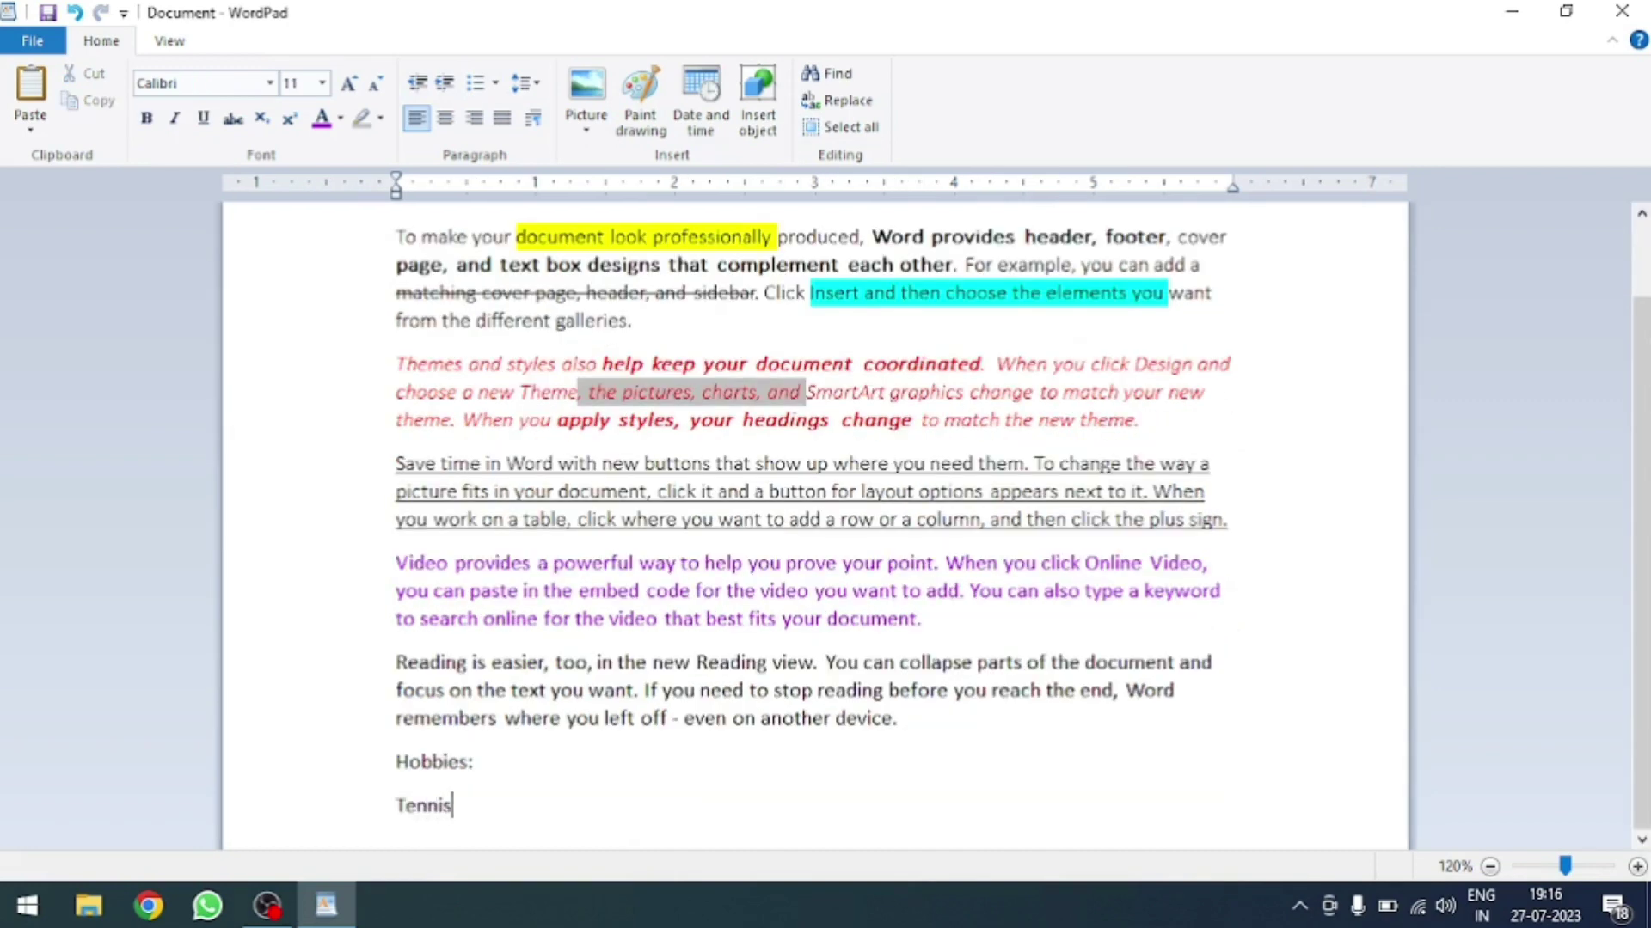
{"action": "key", "text": "Return"}
{"action": "type", "text": "C"}
{"action": "key", "text": "BackSpace"}
{"action": "key", "text": "BackSpace"}
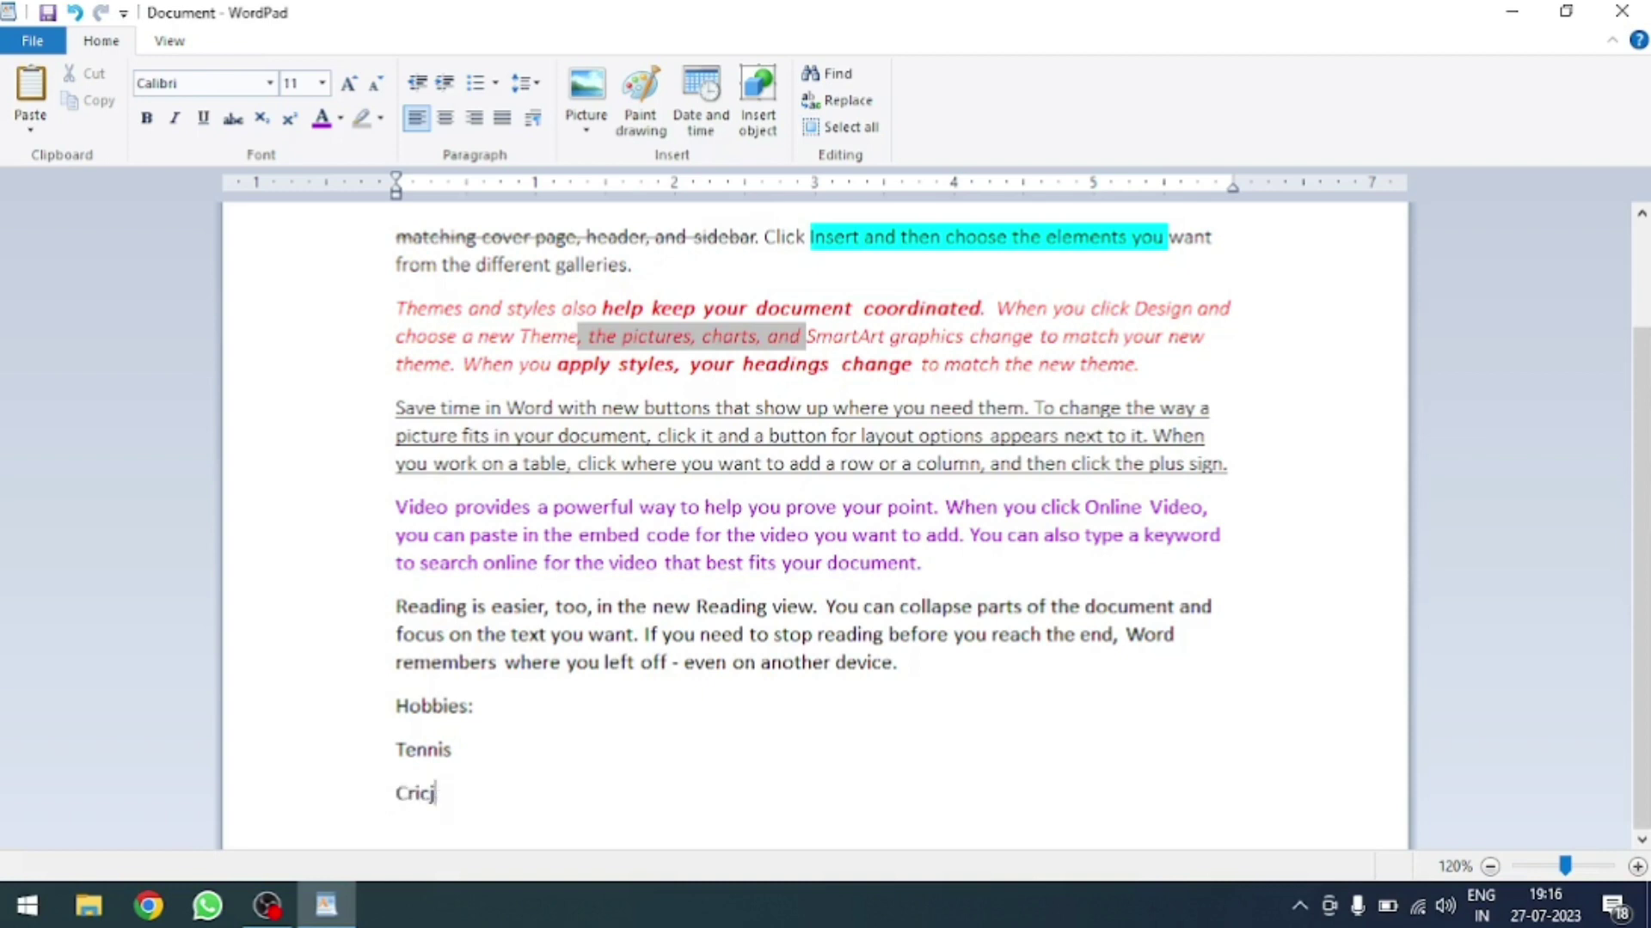
{"action": "type", "text": "ket"}
{"action": "key", "text": "Return"}
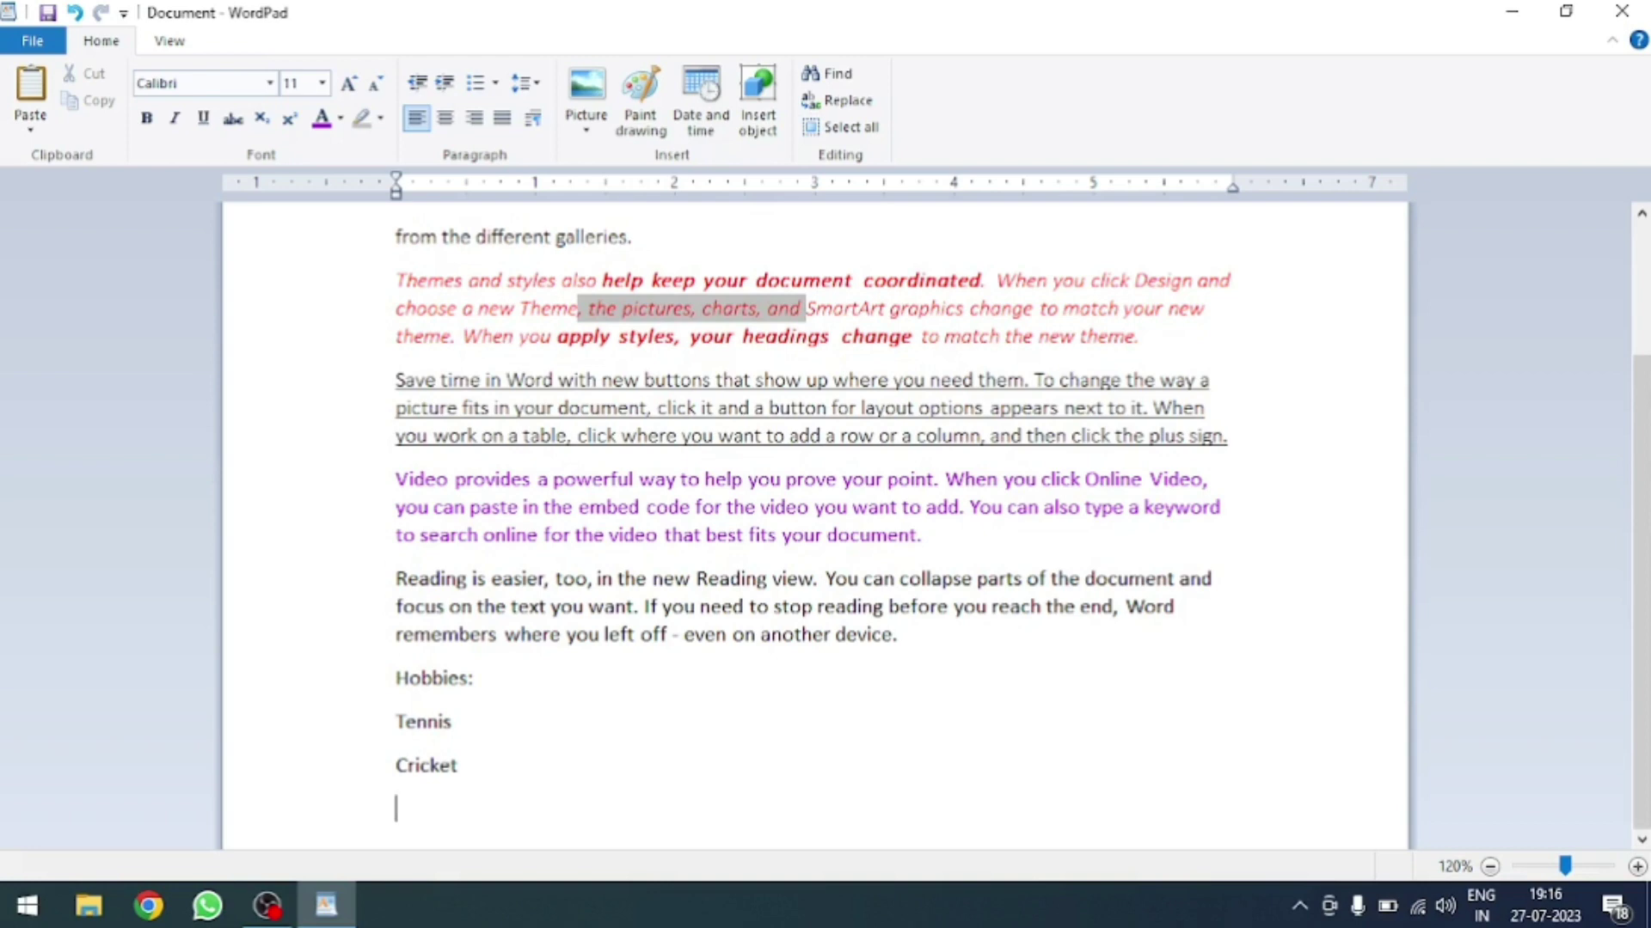
{"action": "type", "text": "Football"}
{"action": "key", "text": "Return"}
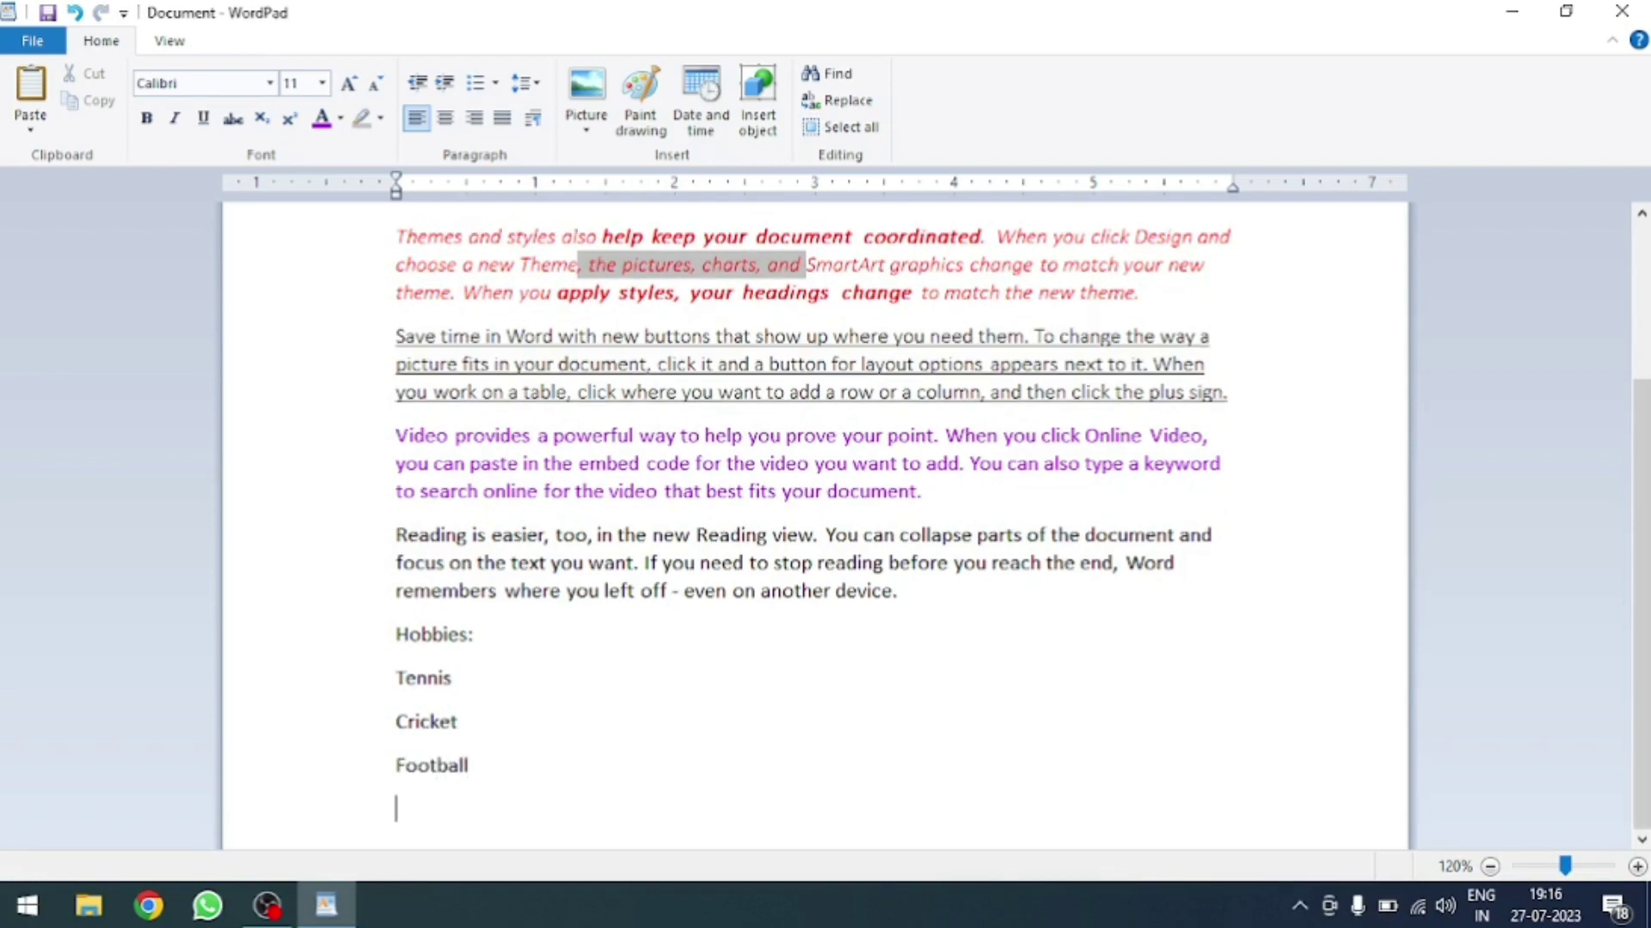
{"action": "type", "text": "Rww"}
{"action": "key", "text": "BackSpace"}
{"action": "type", "text": "ding B"}
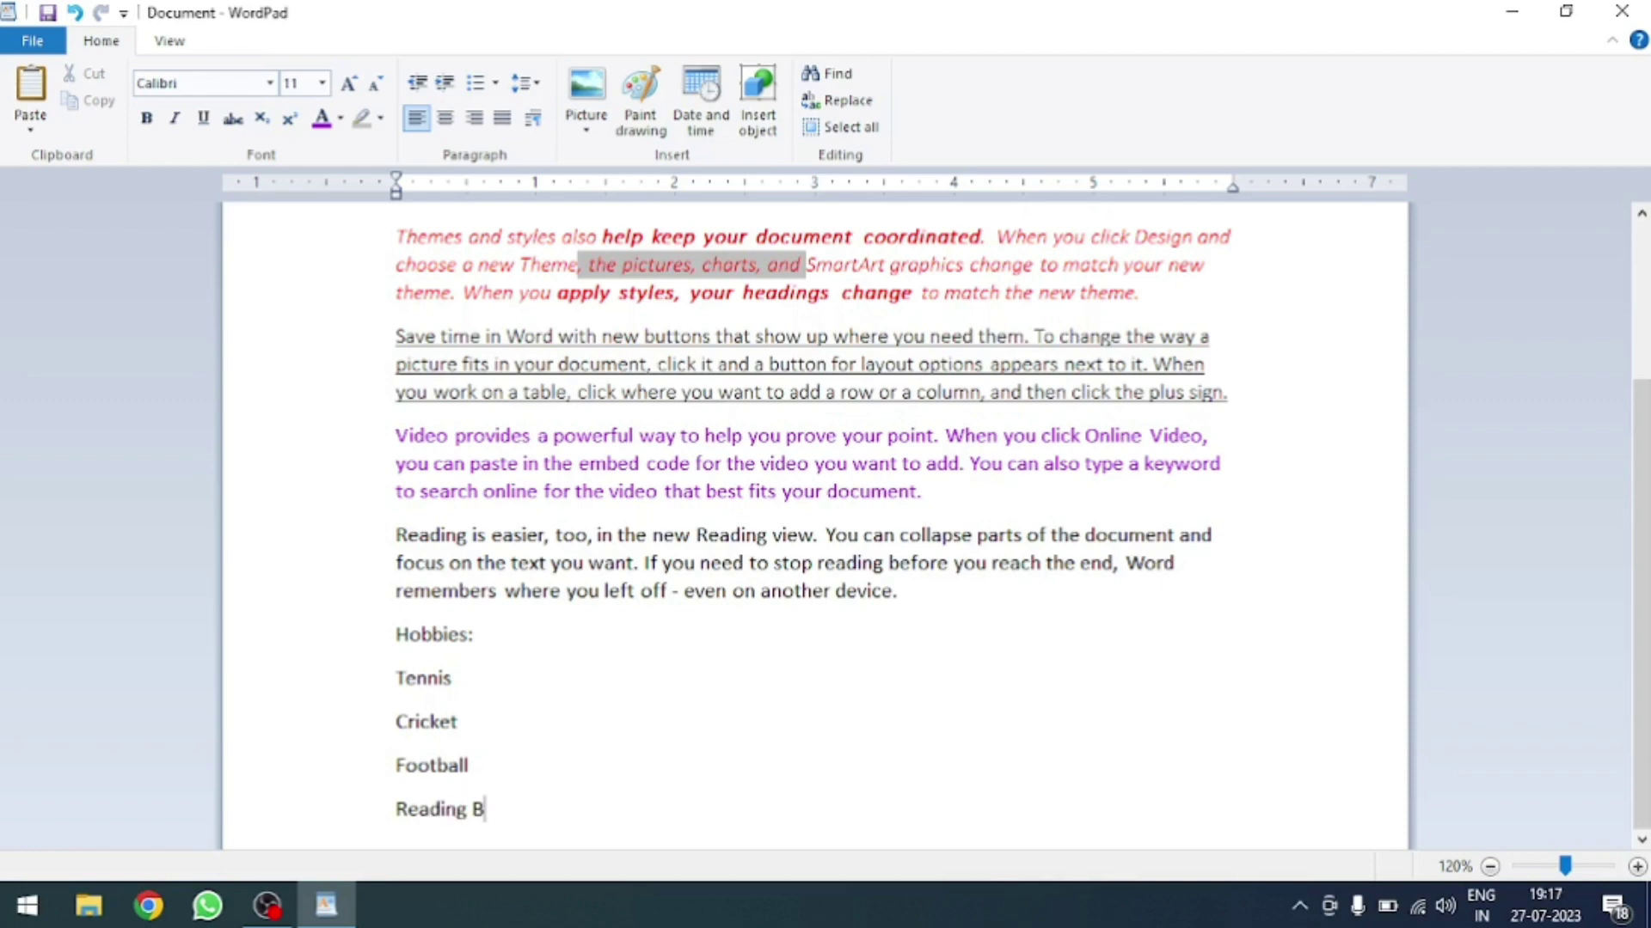
{"action": "type", "text": "ook"}
- Make the 'Hobbies:' heading bold and enlarge it with Grow Font
{"action": "mouse_move", "coordinate": [472, 638]}
{"action": "left_mouse_down"}
{"action": "mouse_move", "coordinate": [398, 676]}
{"action": "mouse_move", "coordinate": [476, 784]}
{"action": "left_mouse_up"}
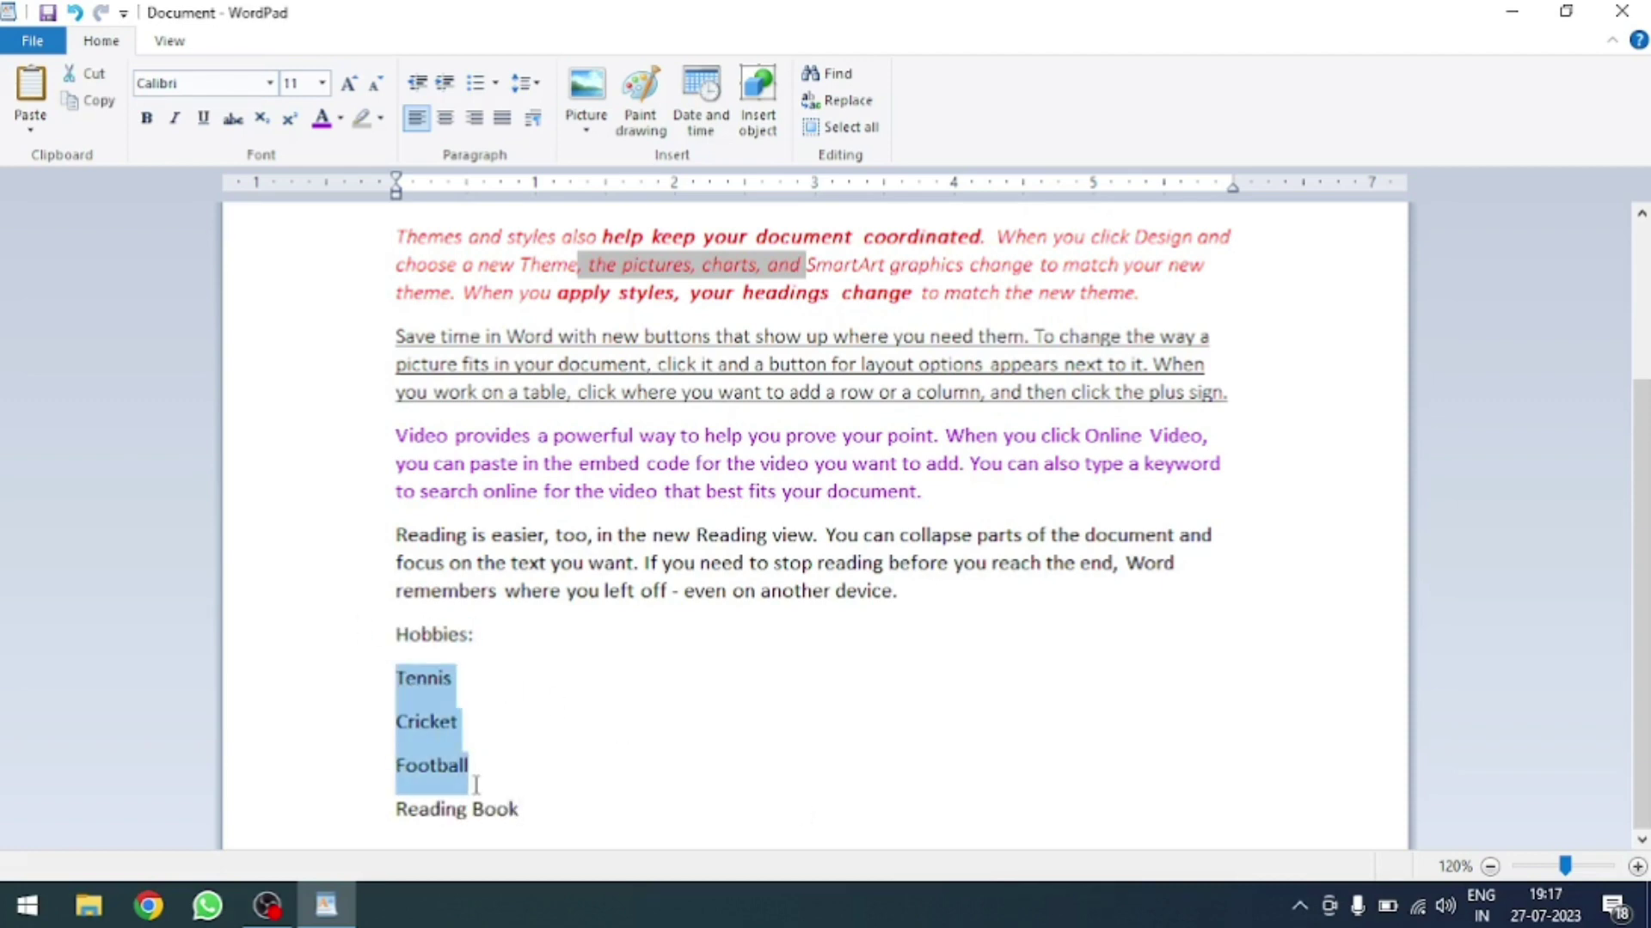
{"action": "left_click", "coordinate": [387, 636]}
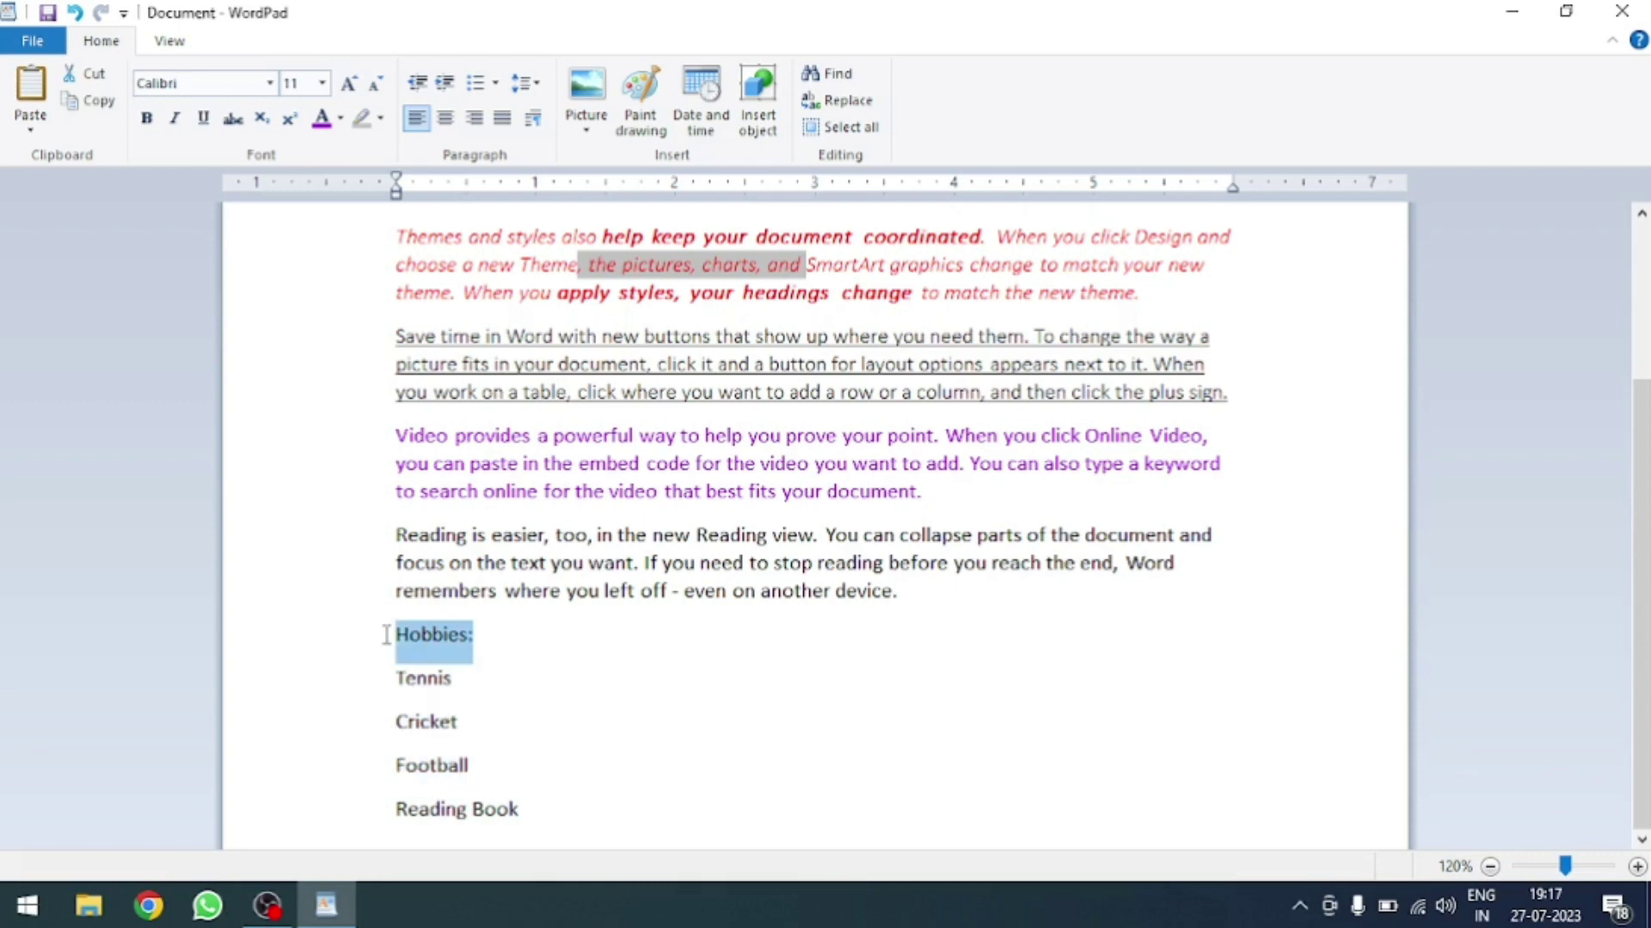
{"action": "left_click", "coordinate": [147, 118]}
{"action": "left_click", "coordinate": [349, 86]}
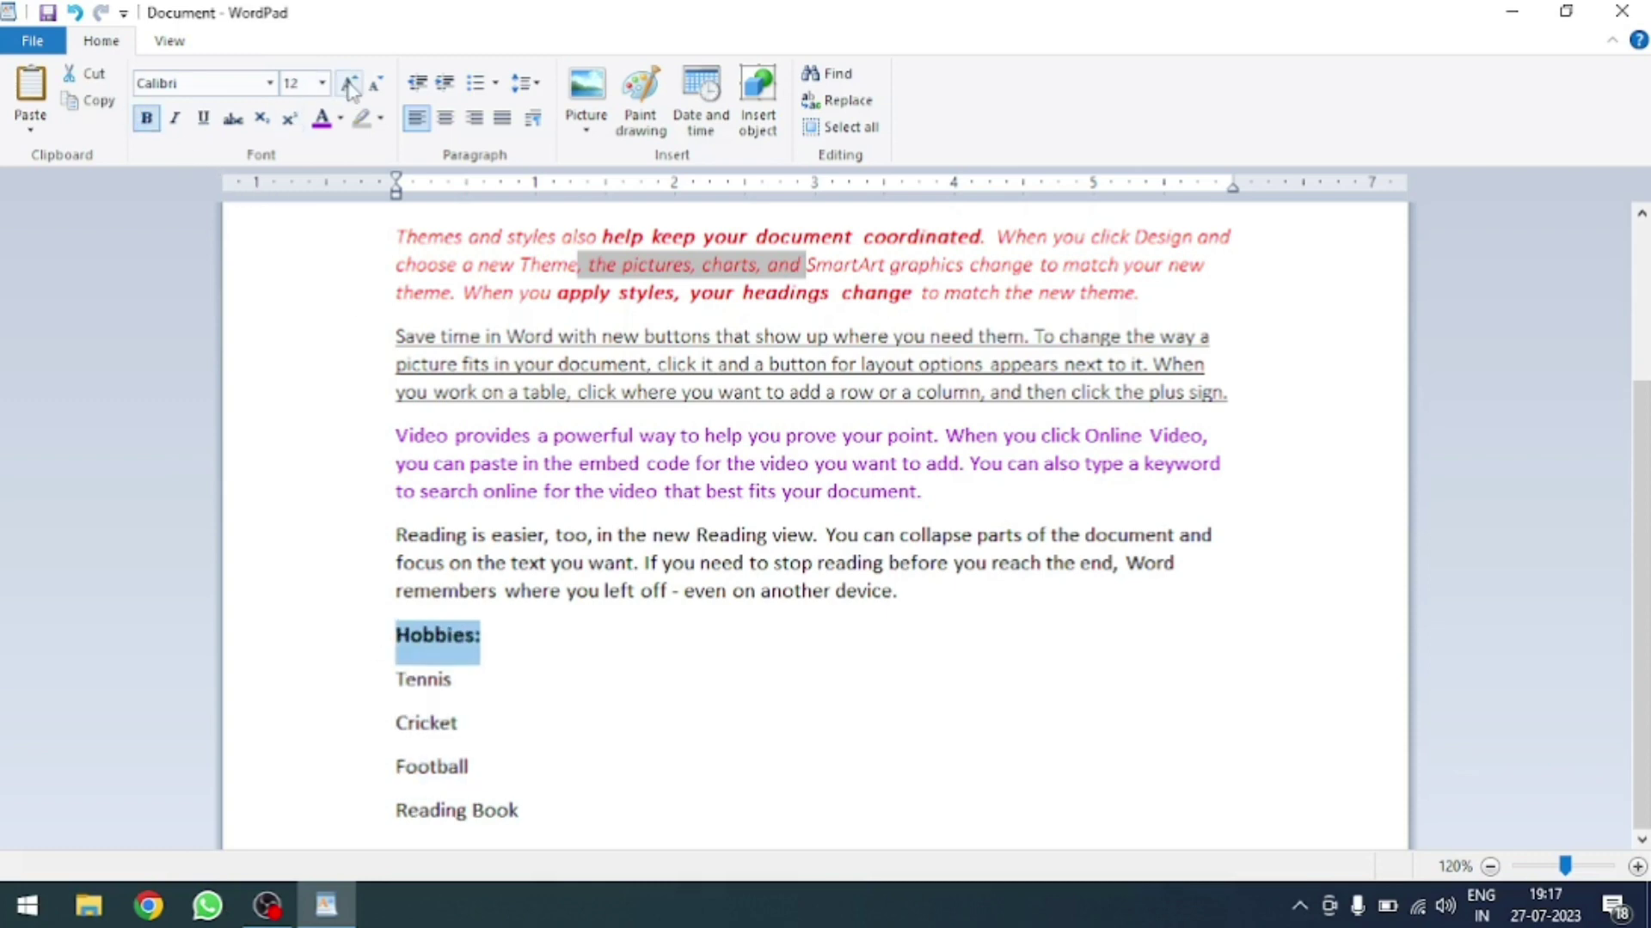
{"action": "left_click", "coordinate": [349, 86]}
{"action": "left_click", "coordinate": [349, 86]}
{"action": "left_click", "coordinate": [349, 86]}
{"action": "left_click", "coordinate": [427, 739]}
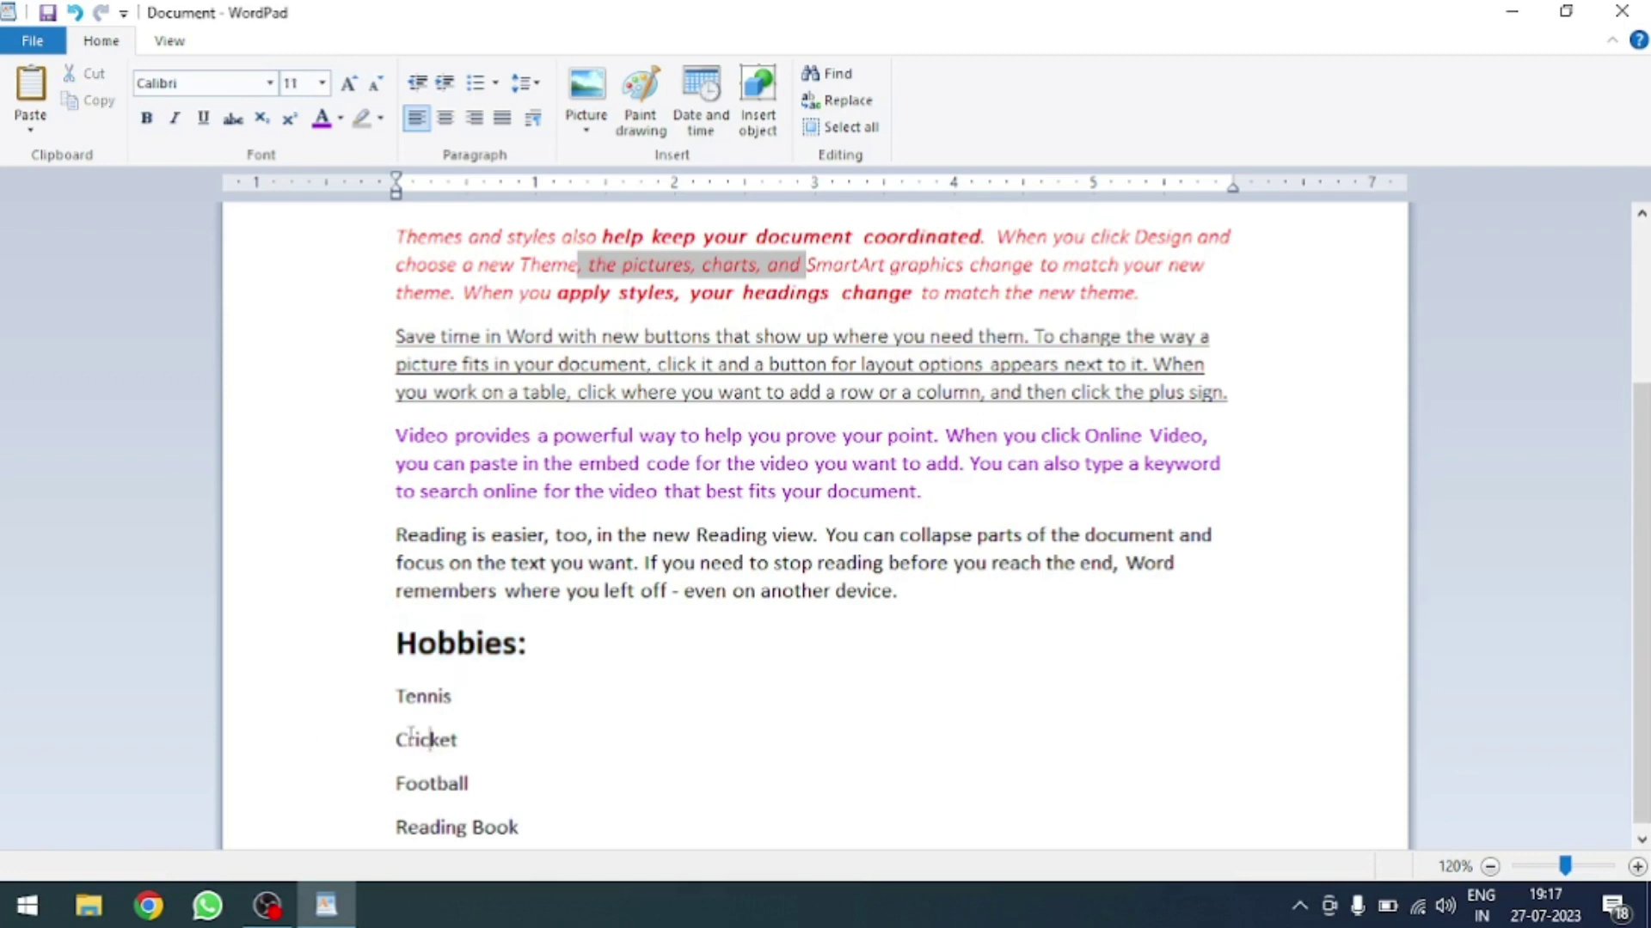
{"action": "left_click_drag", "start_coordinate": [384, 705], "coordinate": [516, 834]}
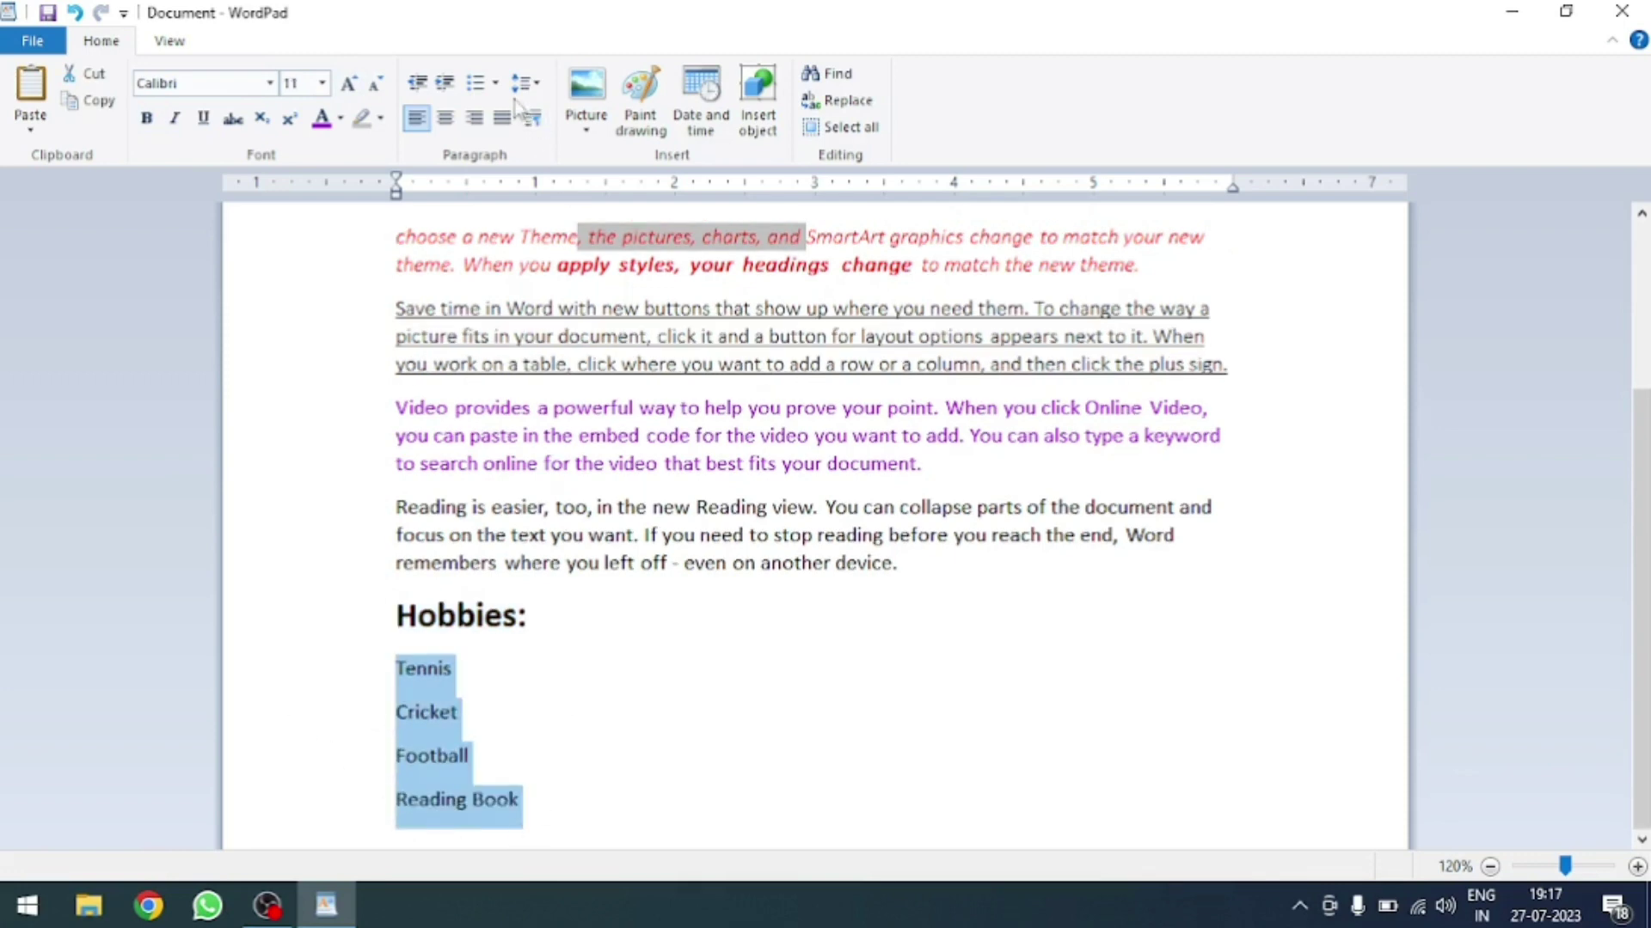
- Apply plain bullets to Tennis, Cricket, Football and Reading Book, replacing a Roman-numeral list
{"action": "left_click", "coordinate": [496, 82]}
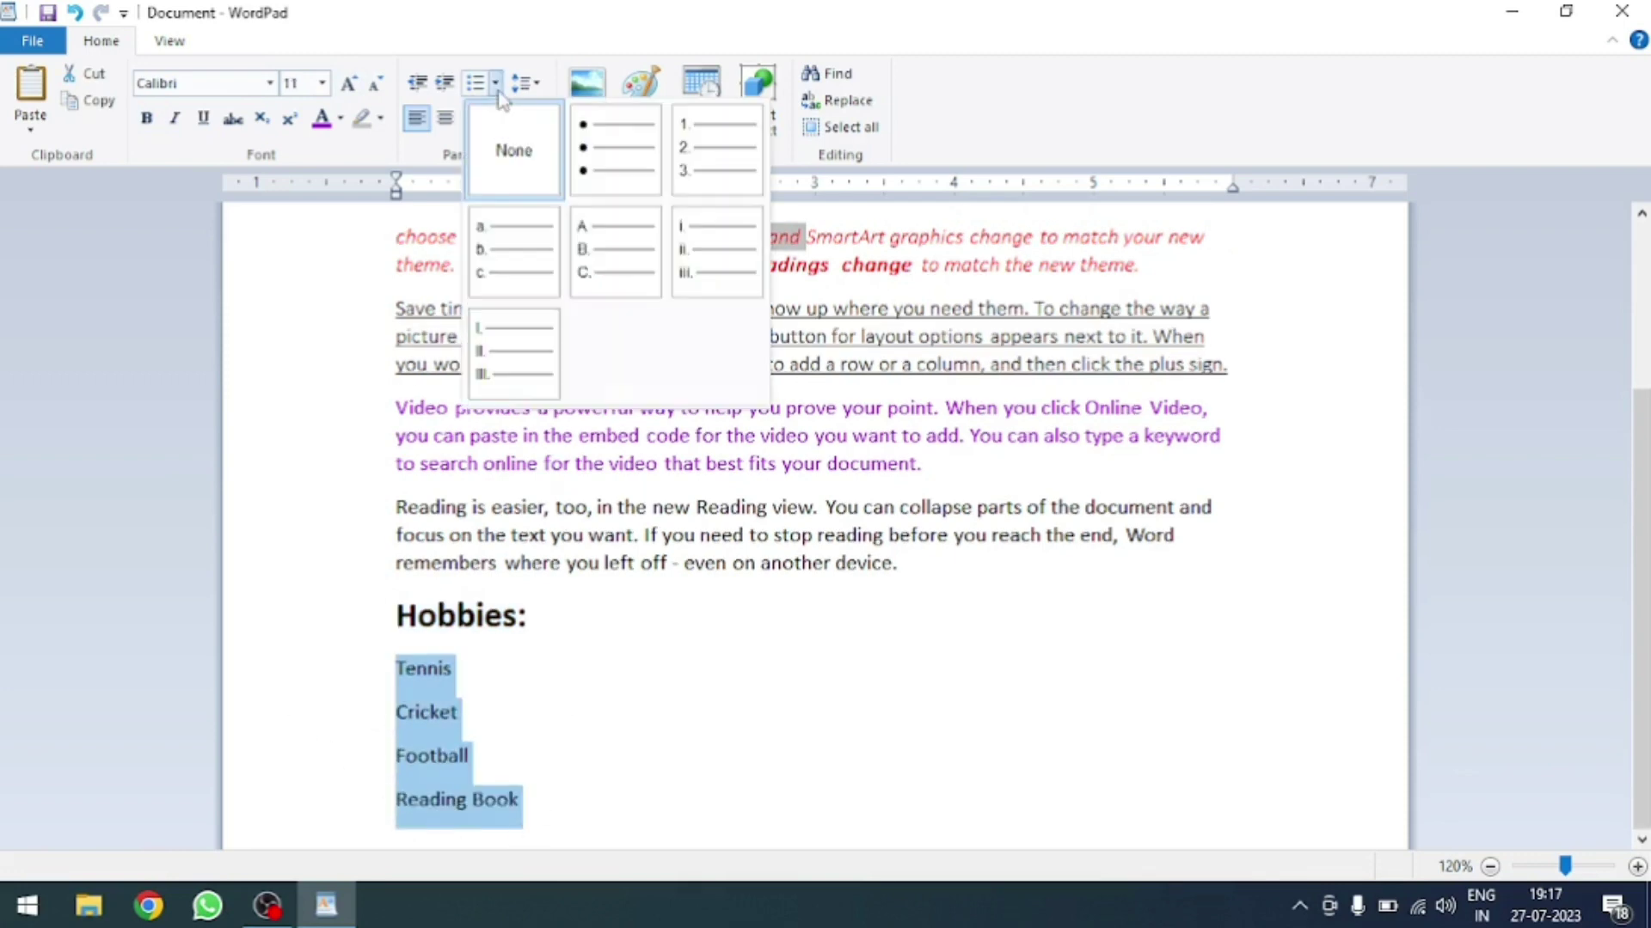
{"action": "left_click", "coordinate": [616, 177]}
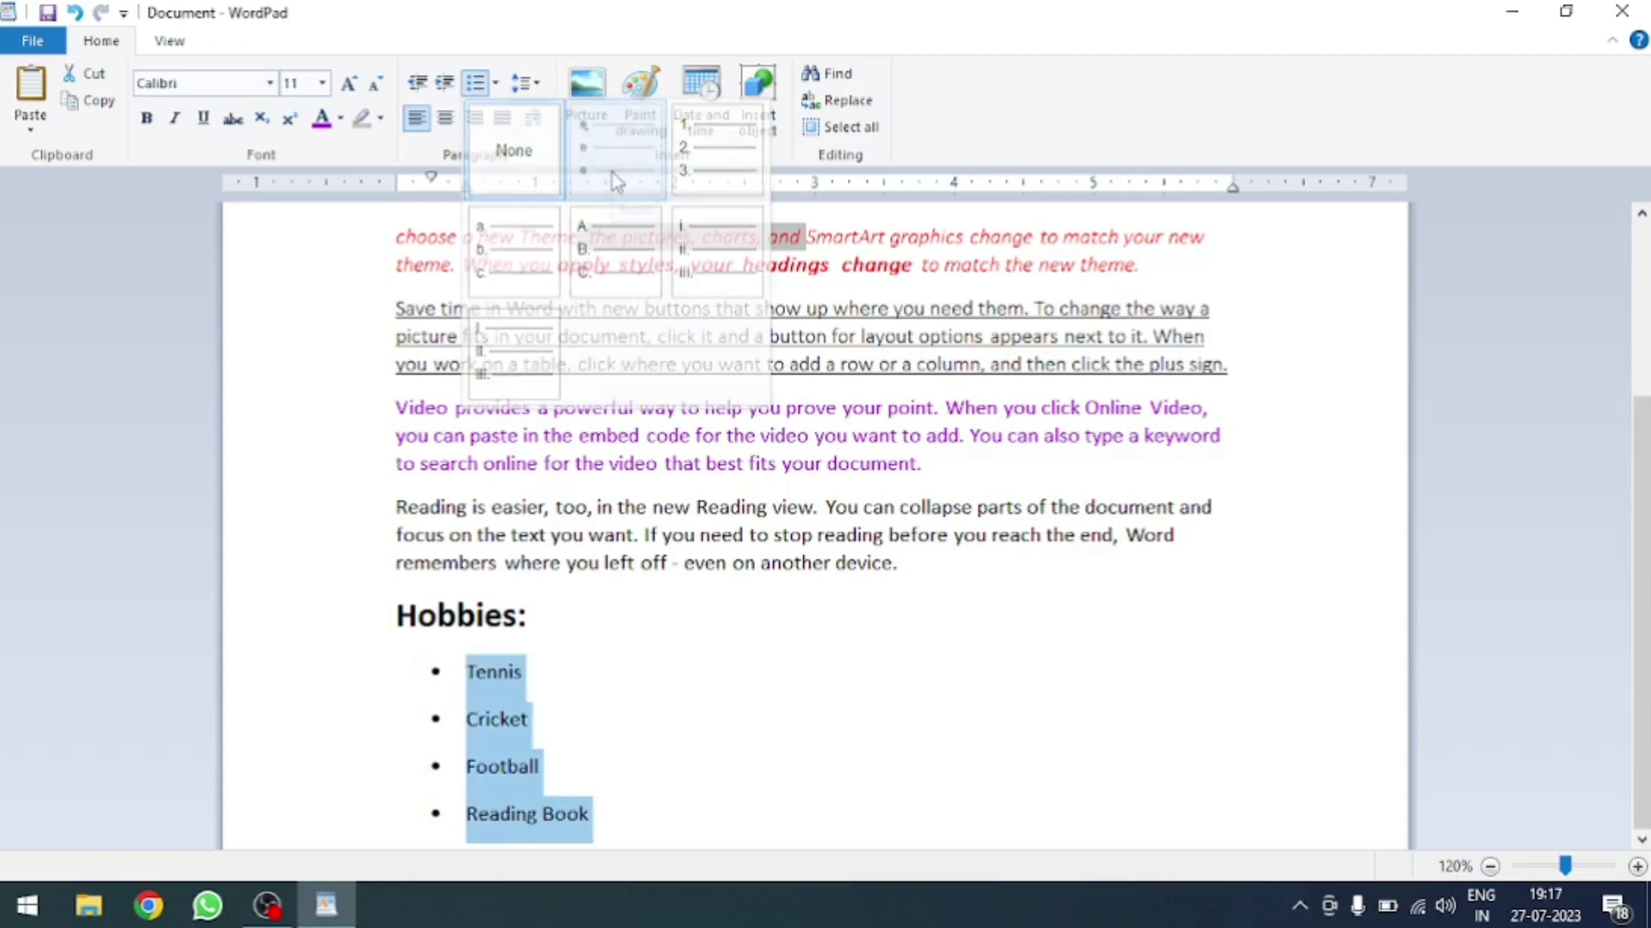
{"action": "left_click", "coordinate": [496, 86]}
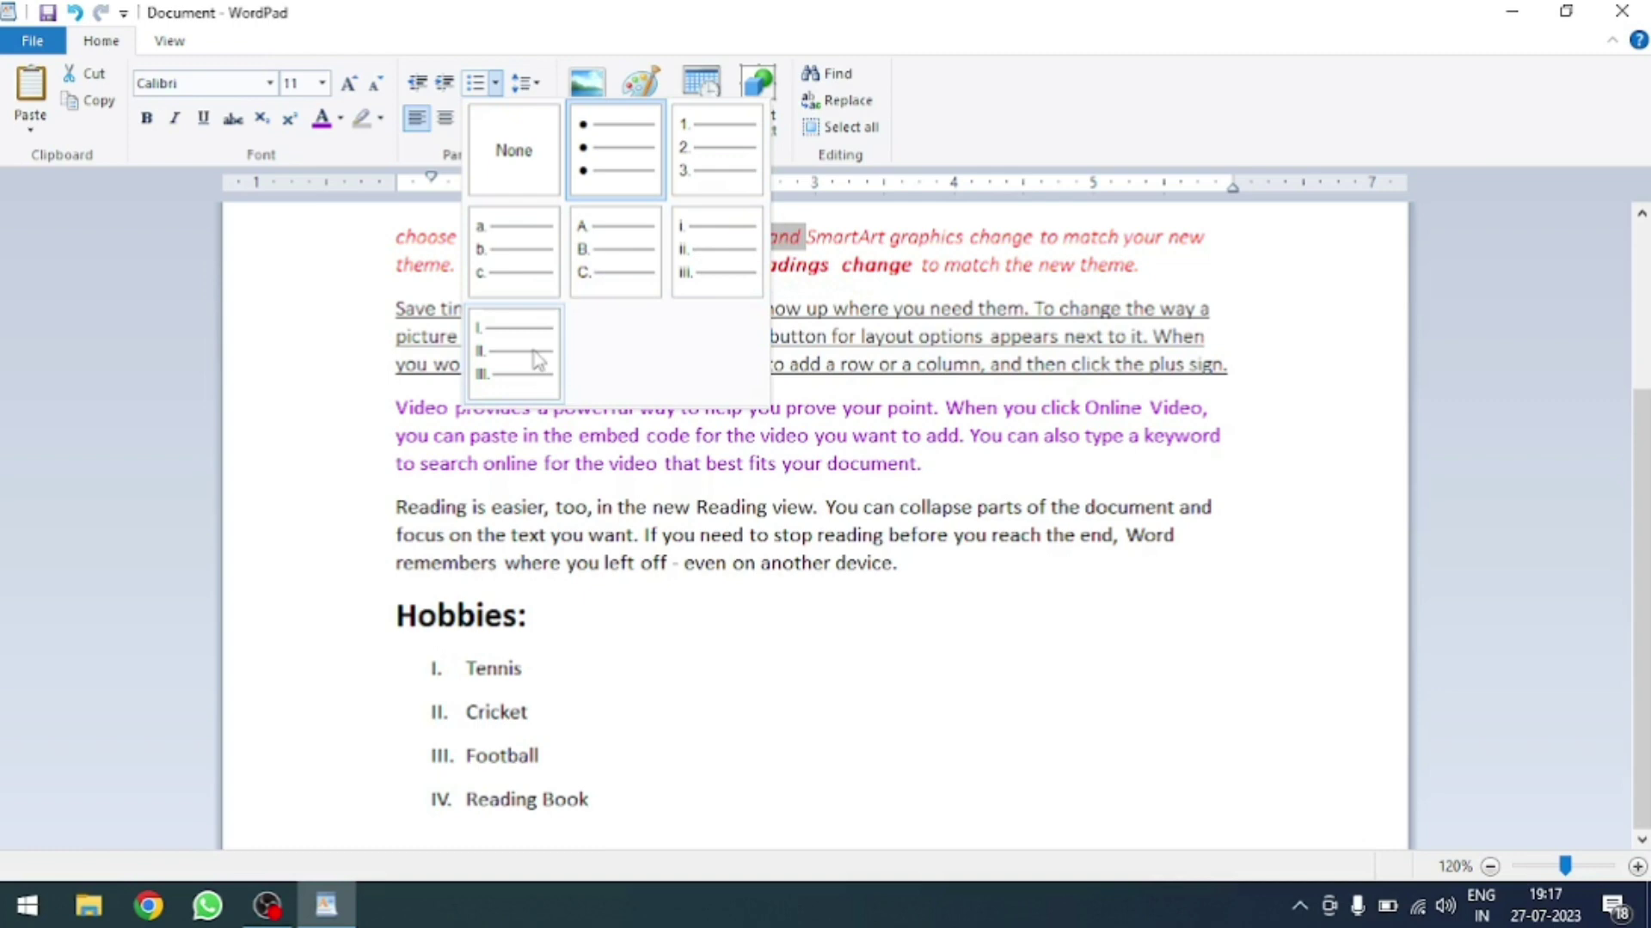
{"action": "left_click", "coordinate": [621, 159]}
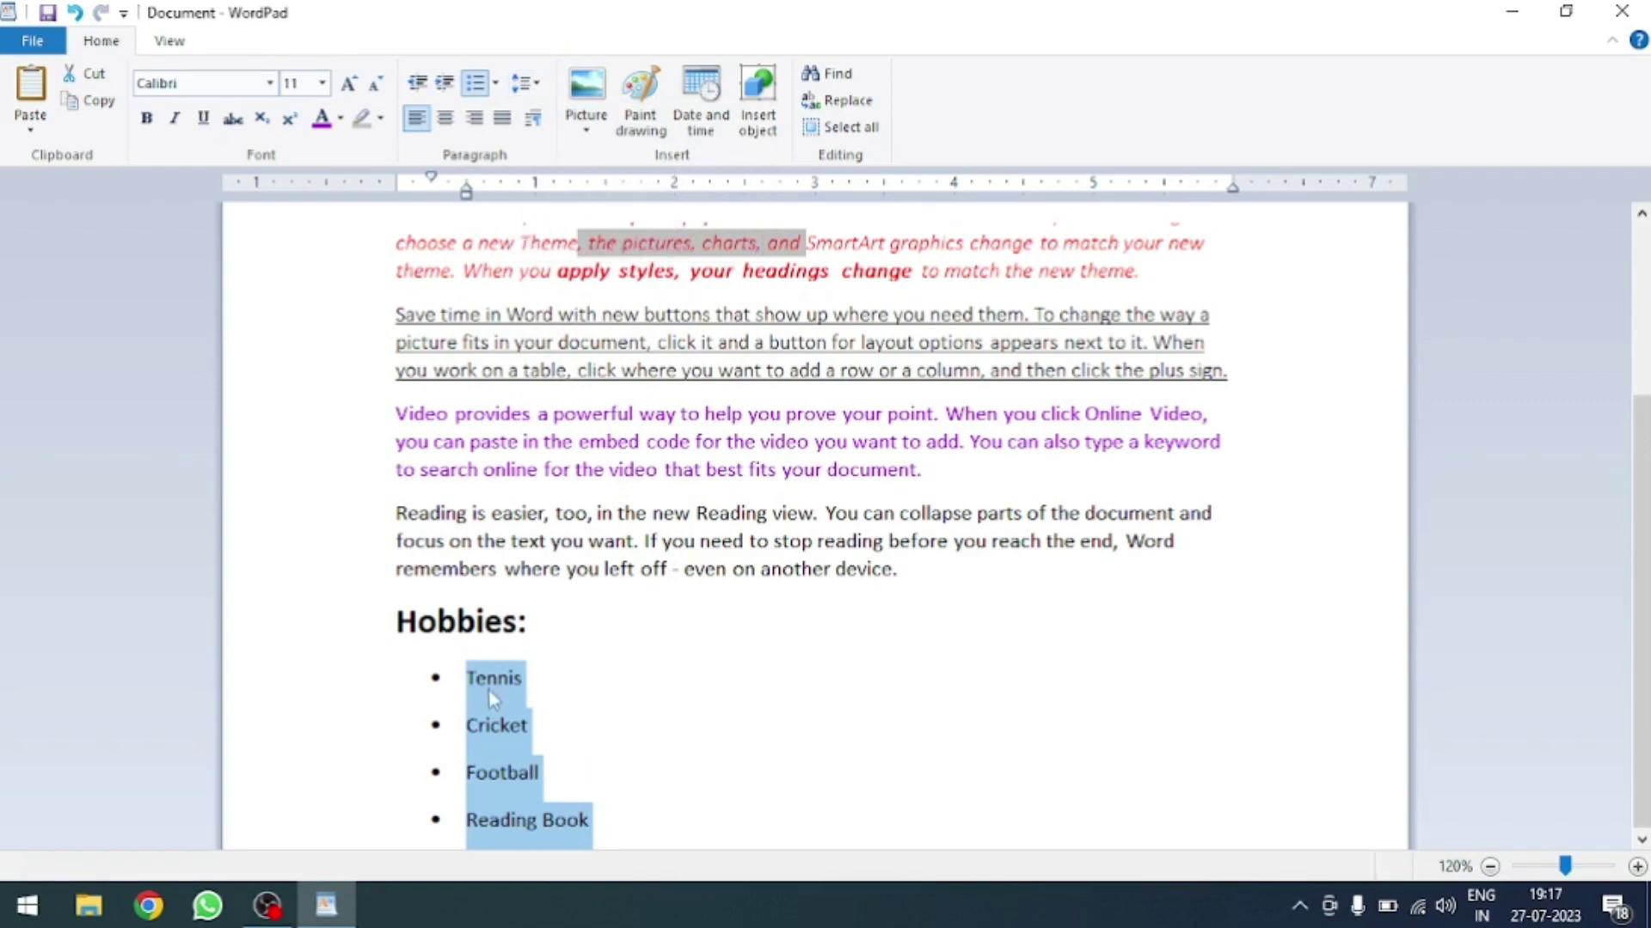
- Remove extra space after the list paragraphs and set single line spacing
{"action": "left_click", "coordinate": [535, 92]}
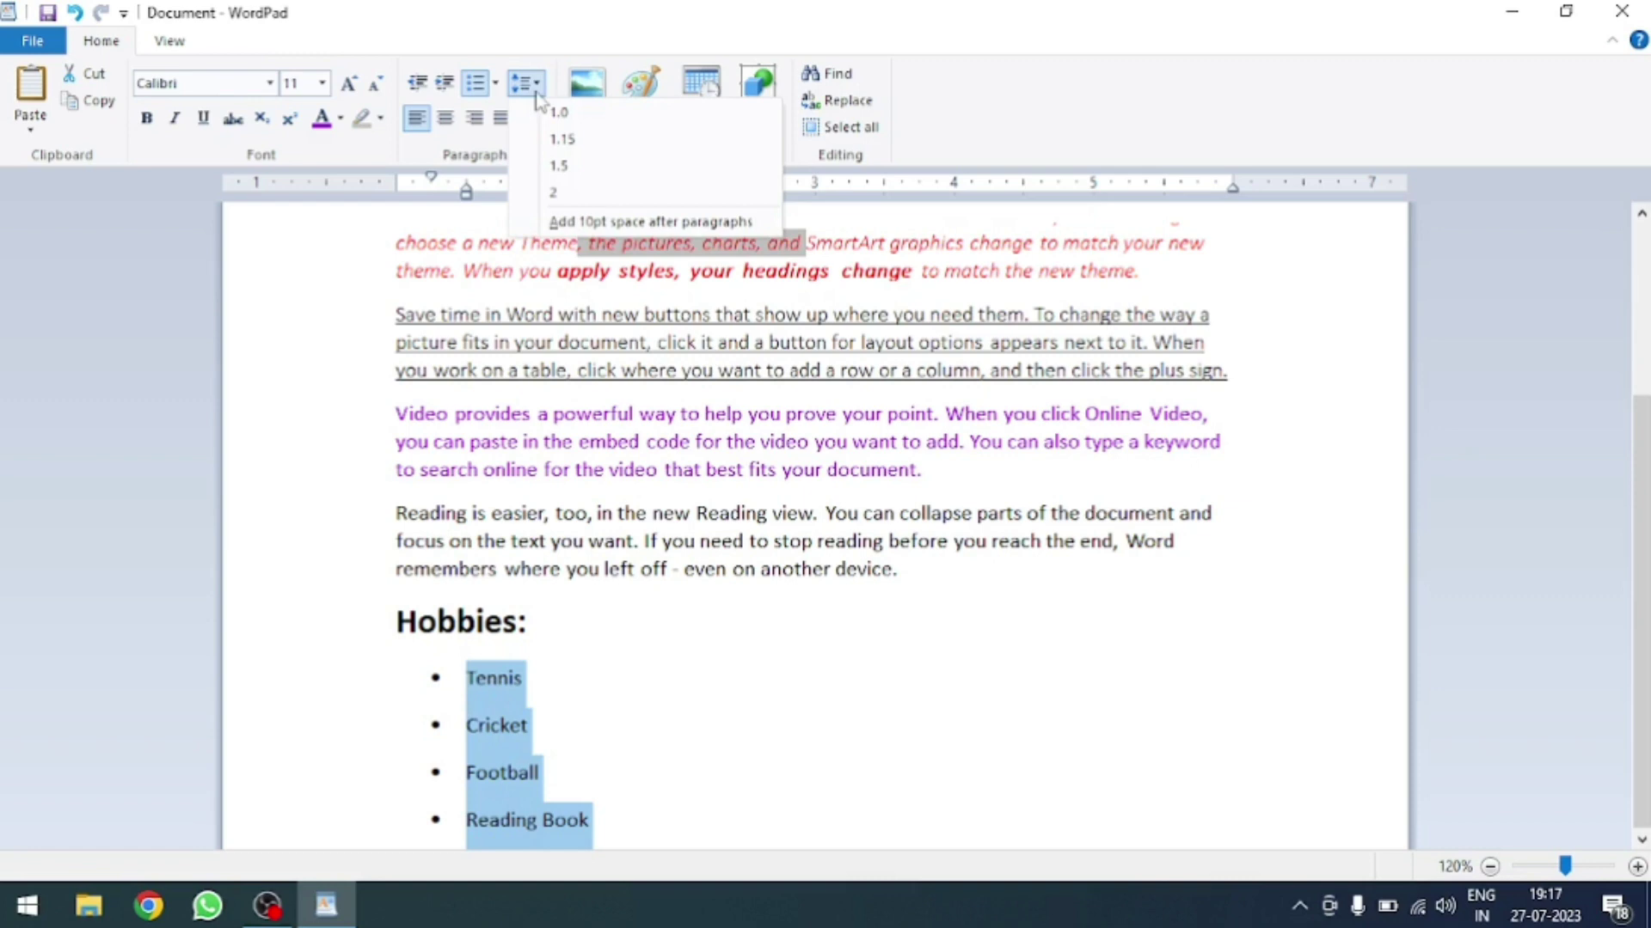
{"action": "left_click", "coordinate": [744, 222]}
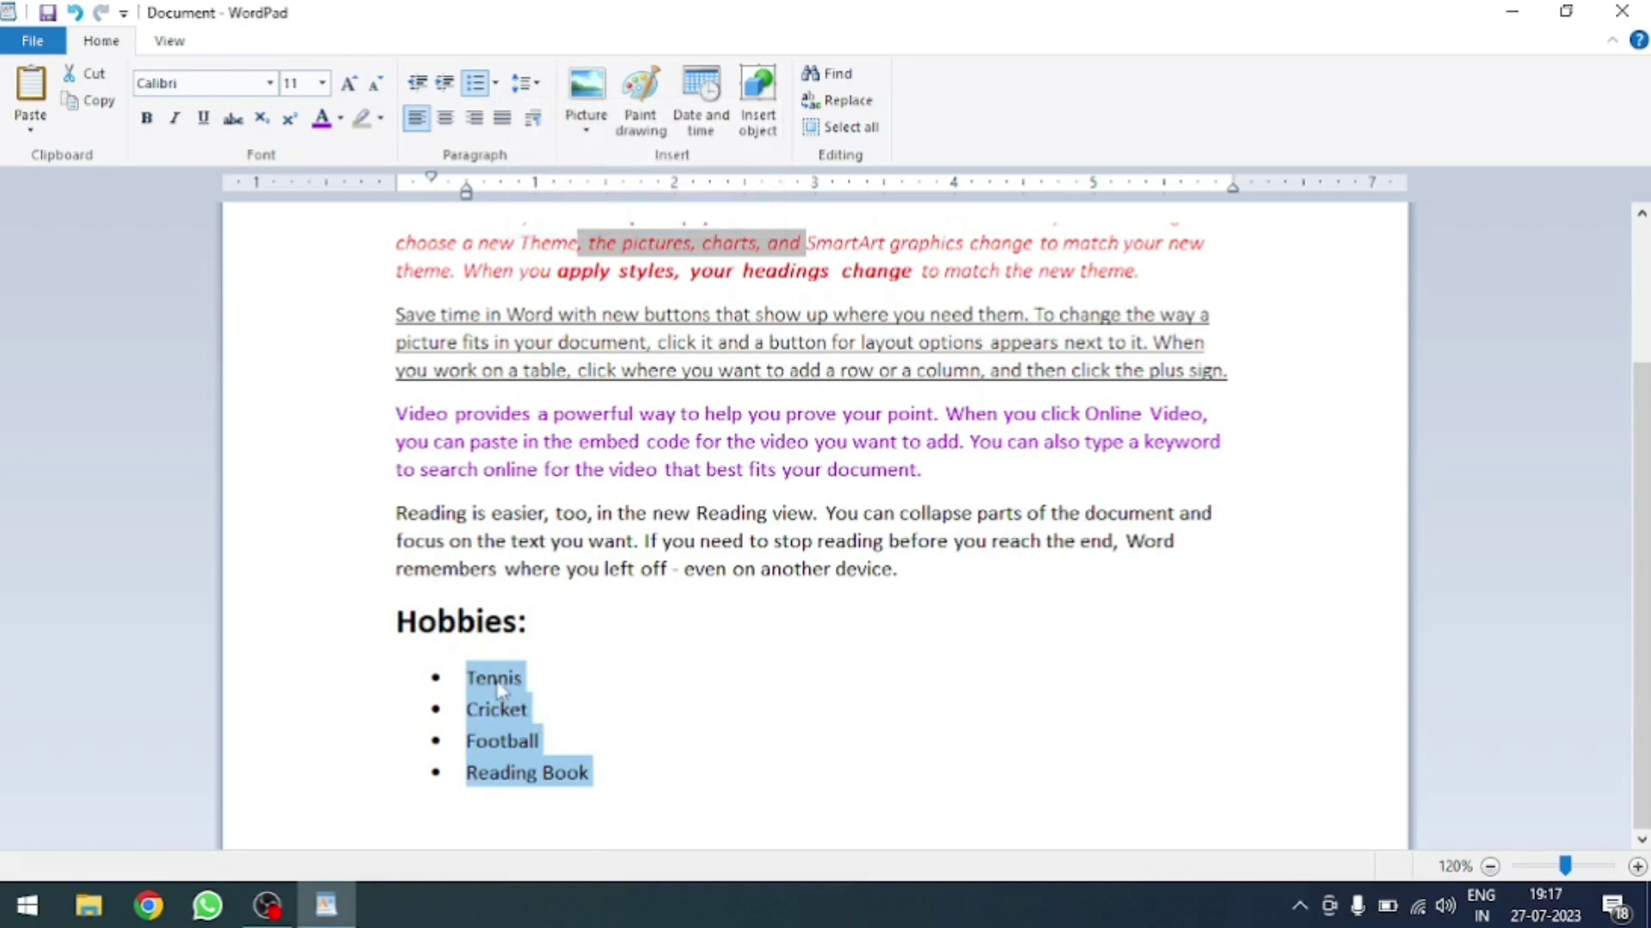
{"action": "left_click", "coordinate": [528, 84]}
{"action": "left_click", "coordinate": [558, 114]}
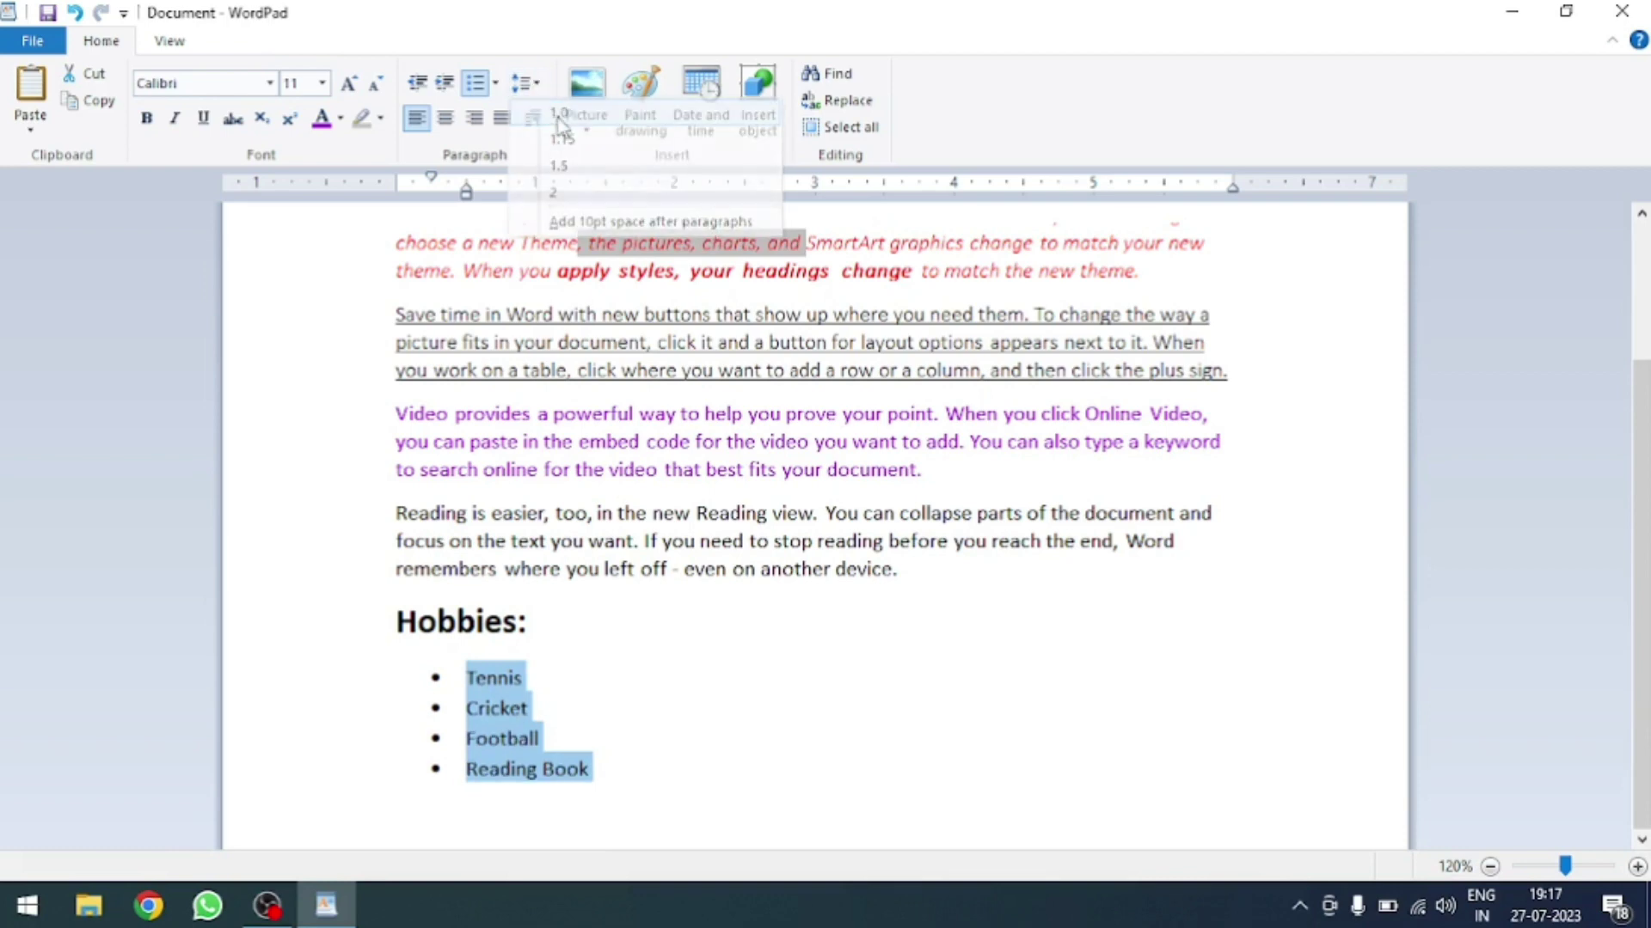
{"action": "left_click", "coordinate": [527, 82]}
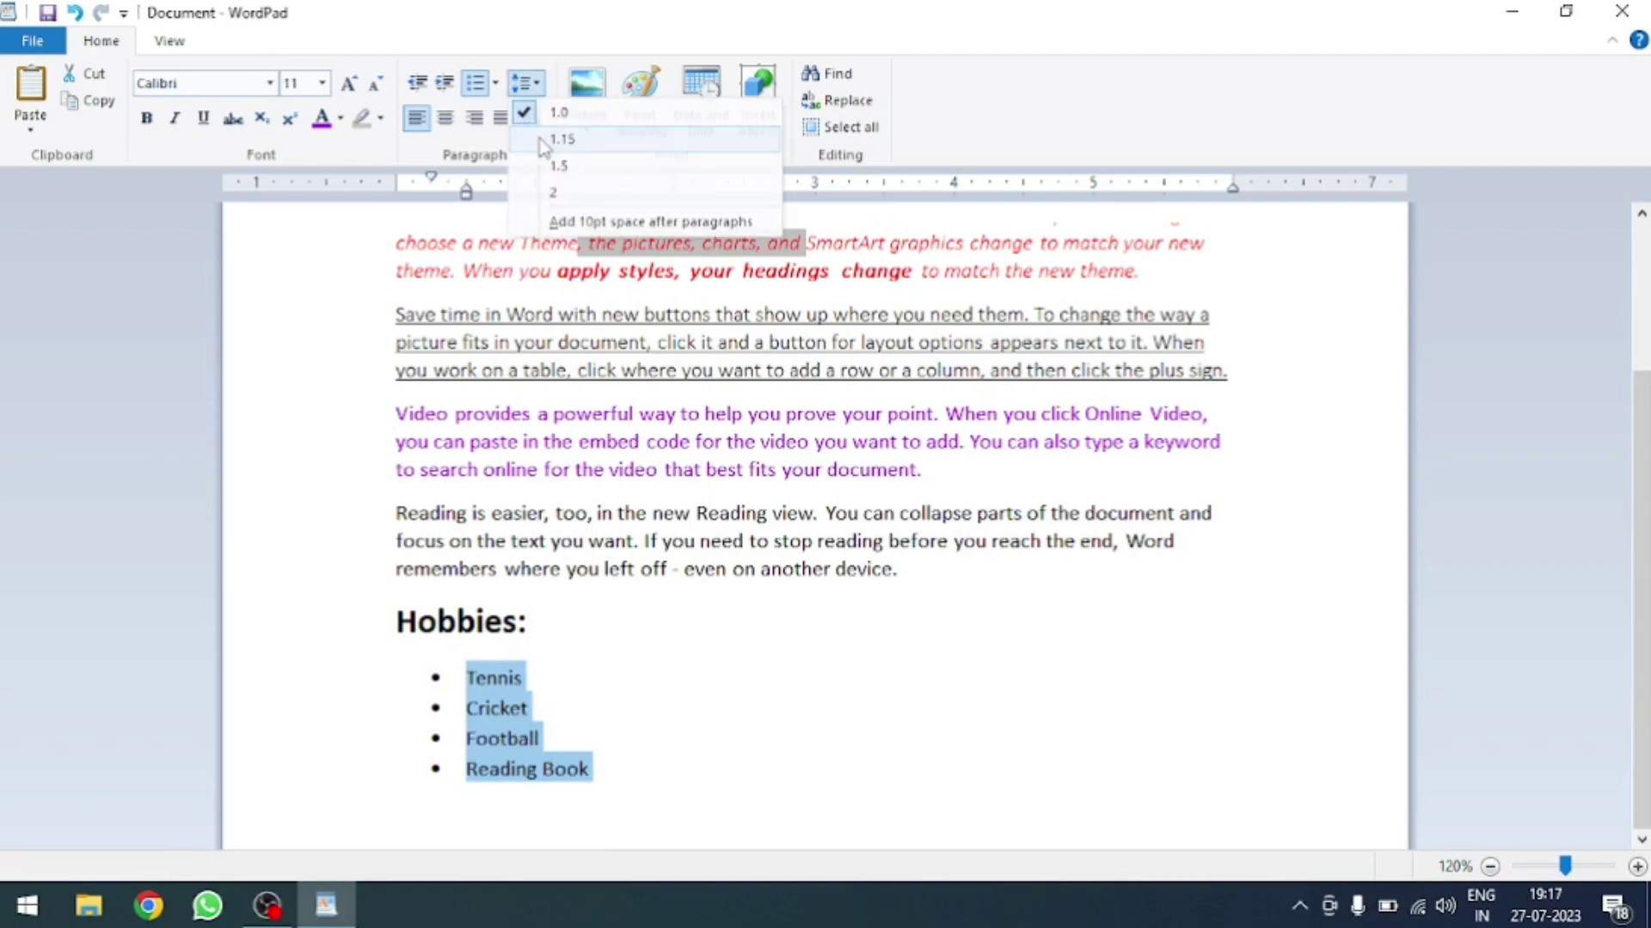
- Try 1.15, 1.5 and 2 line spacing on the list, then settle back on 1.0
{"action": "left_click", "coordinate": [541, 140]}
{"action": "left_click", "coordinate": [527, 83]}
{"action": "left_click", "coordinate": [542, 168]}
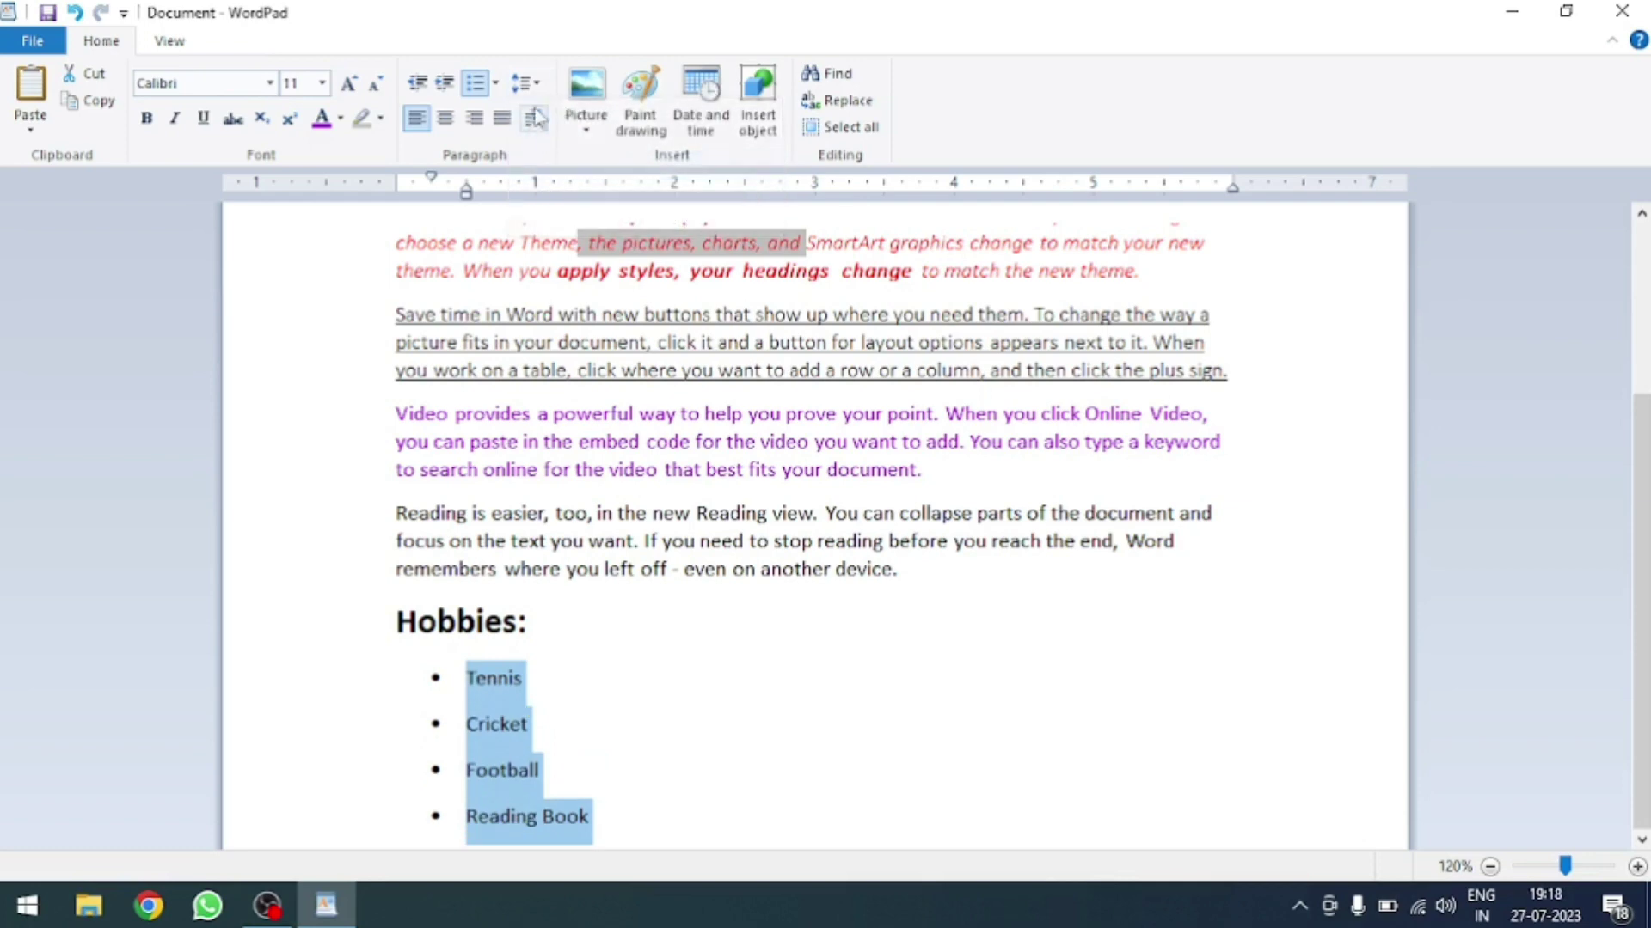
{"action": "left_click", "coordinate": [527, 83]}
{"action": "left_click", "coordinate": [553, 192]}
{"action": "left_click", "coordinate": [527, 83]}
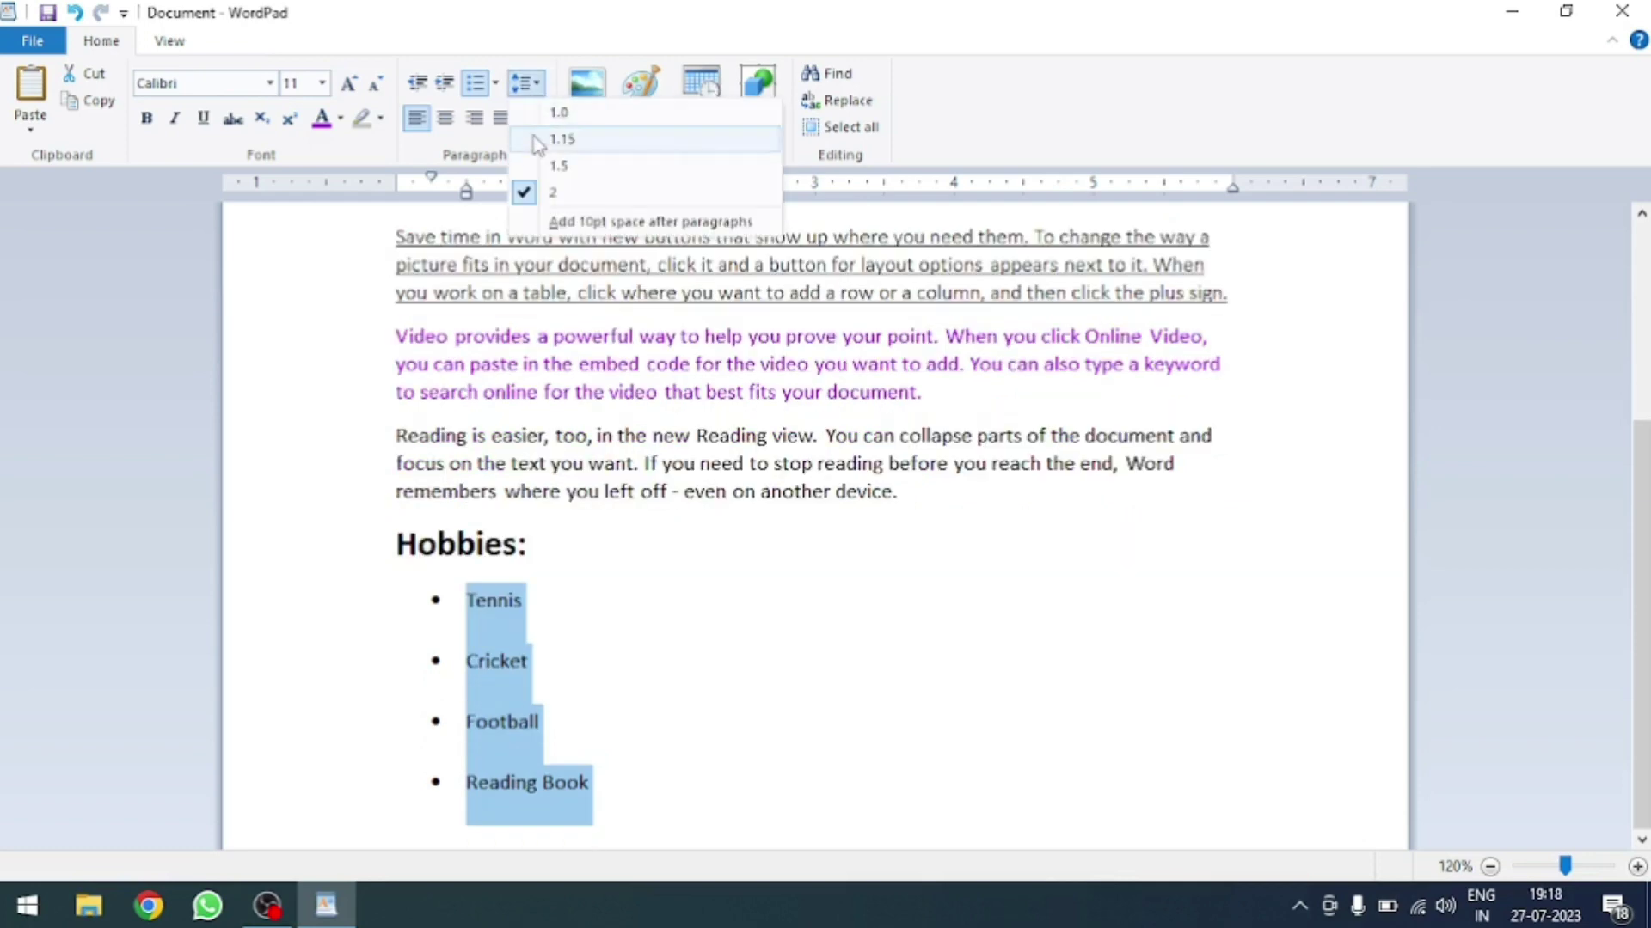
{"action": "left_click", "coordinate": [538, 140]}
{"action": "left_click", "coordinate": [527, 83]}
{"action": "left_click", "coordinate": [538, 114]}
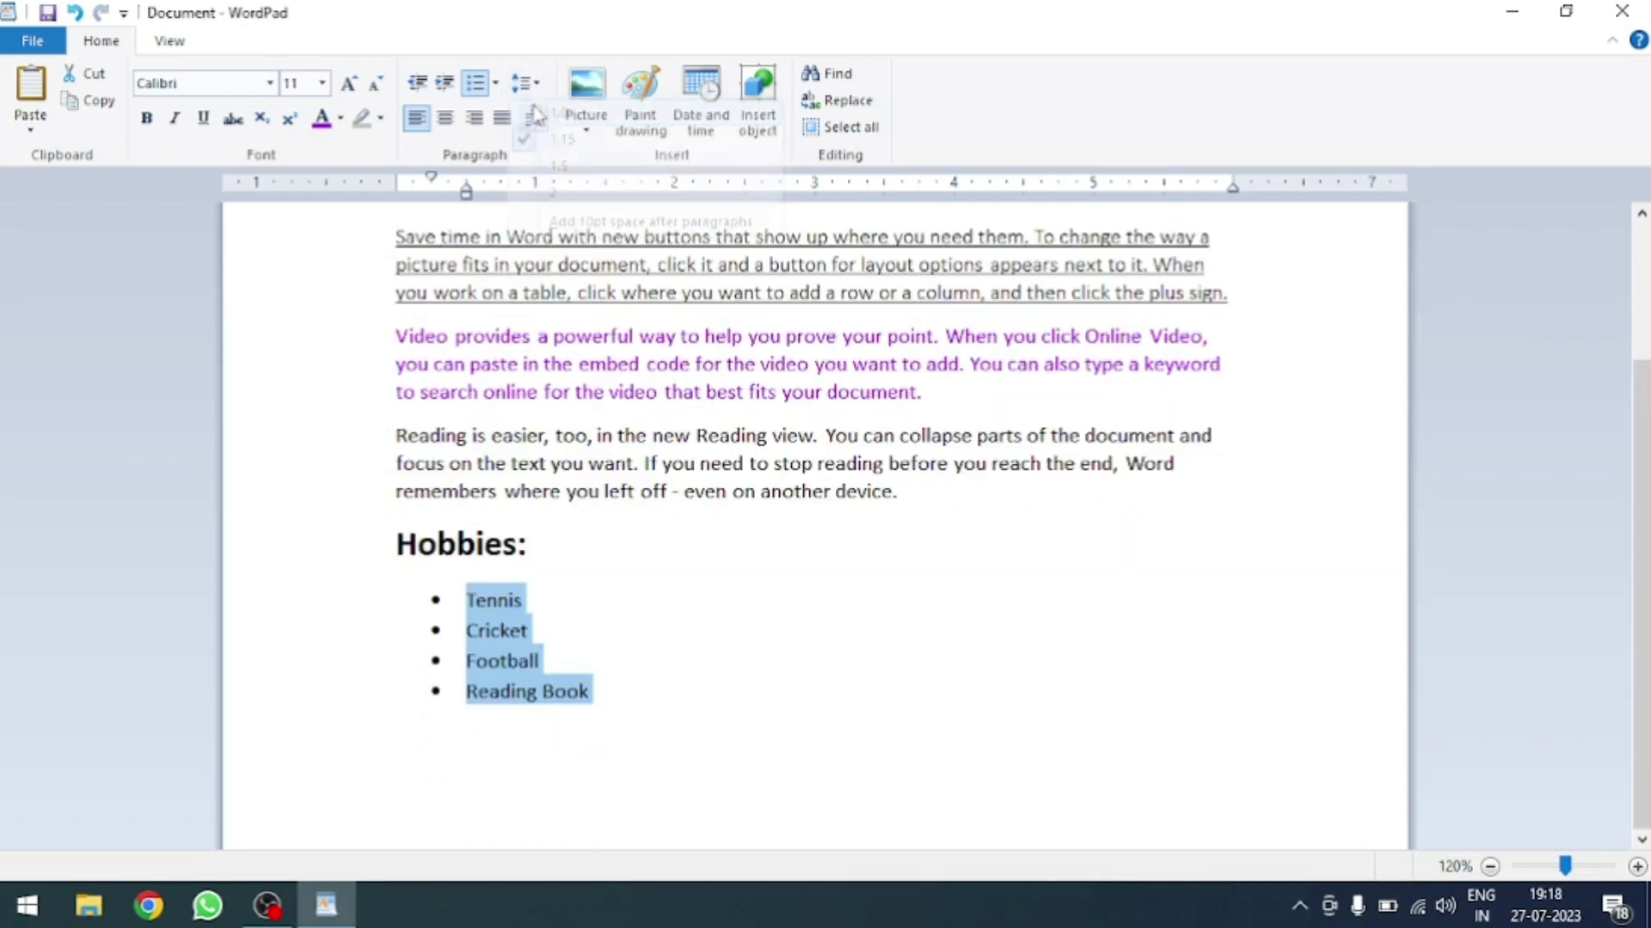
{"action": "left_click", "coordinate": [527, 82]}
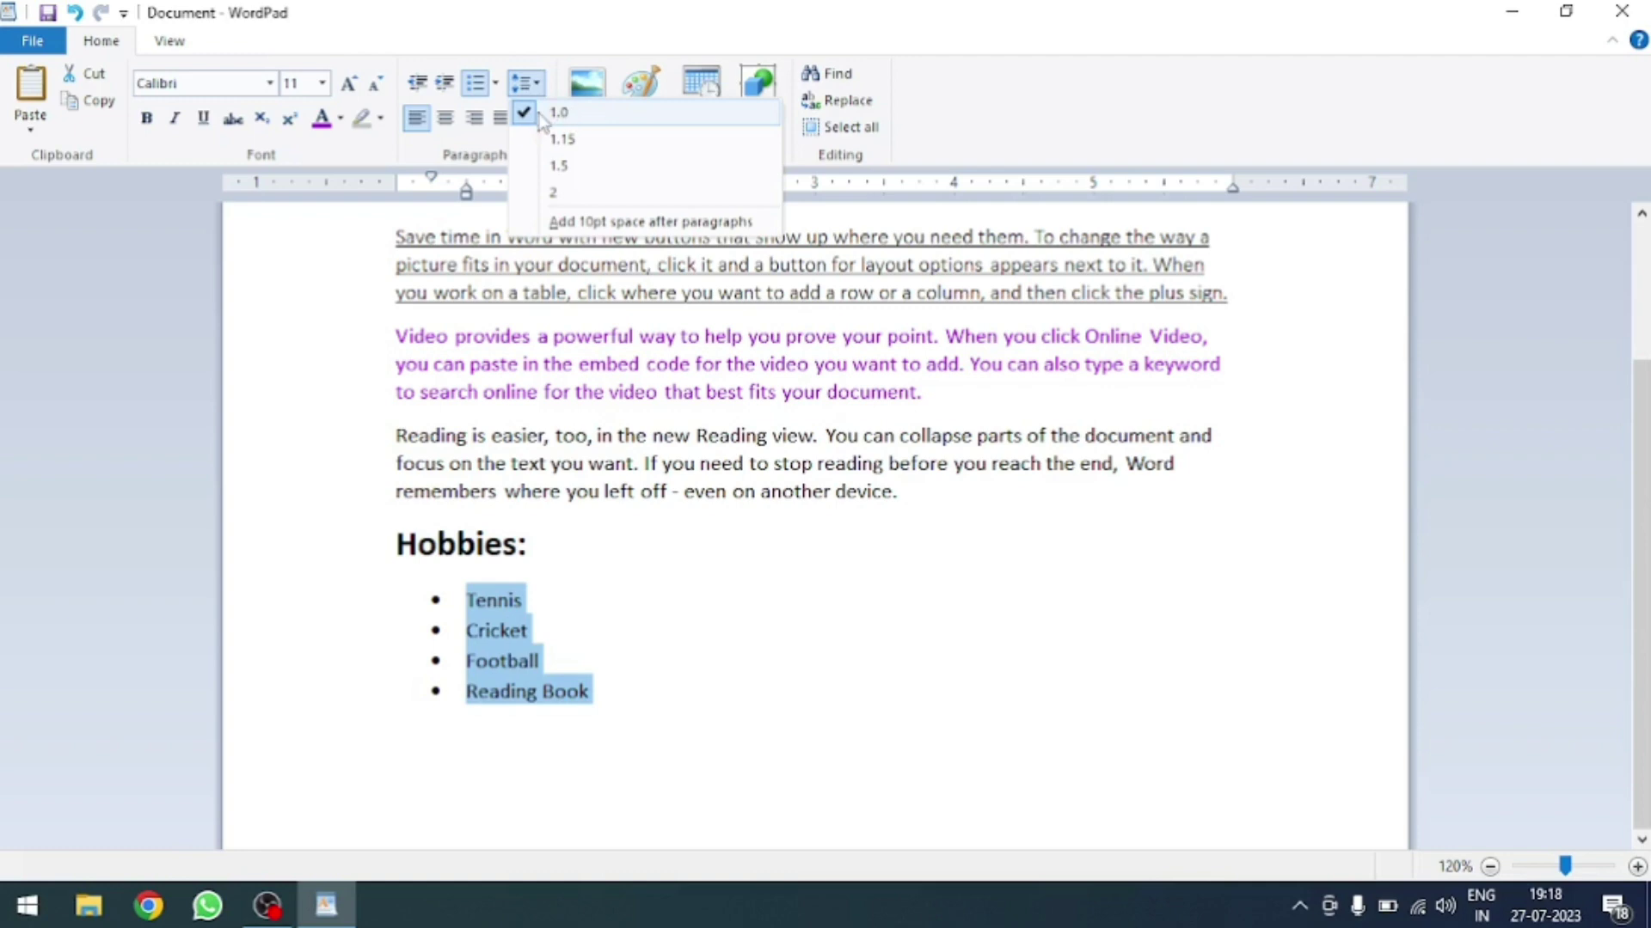
- Add a plain unbulleted line after Reading Book
{"action": "left_click", "coordinate": [581, 698]}
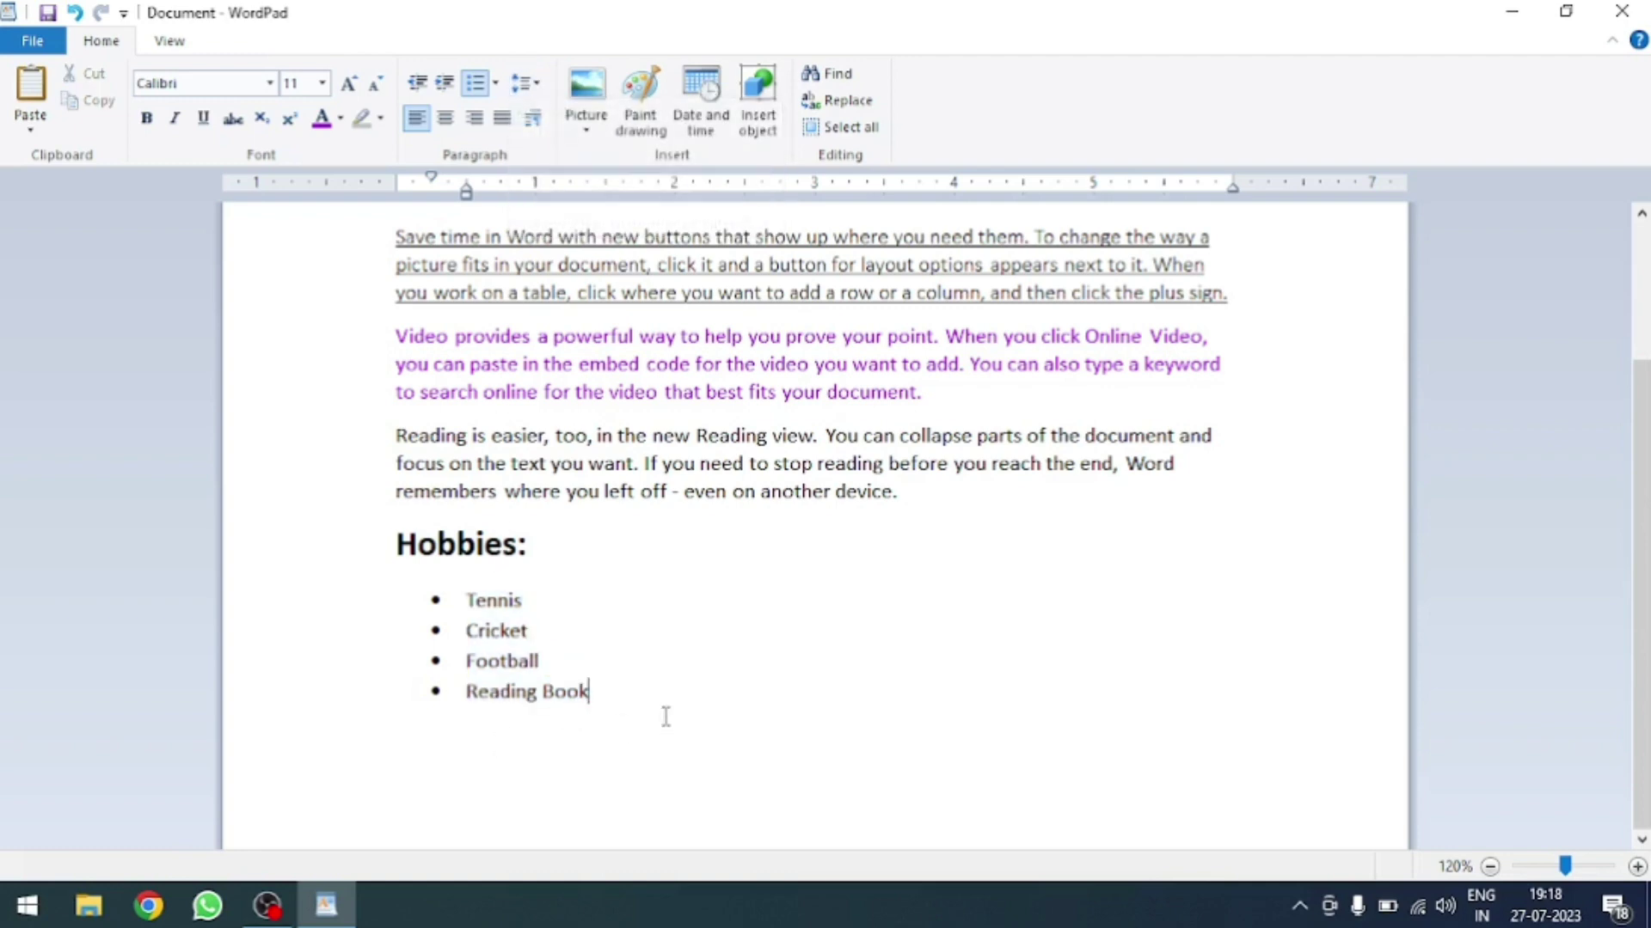
{"action": "key", "text": "Return"}
{"action": "key", "text": "Return"}
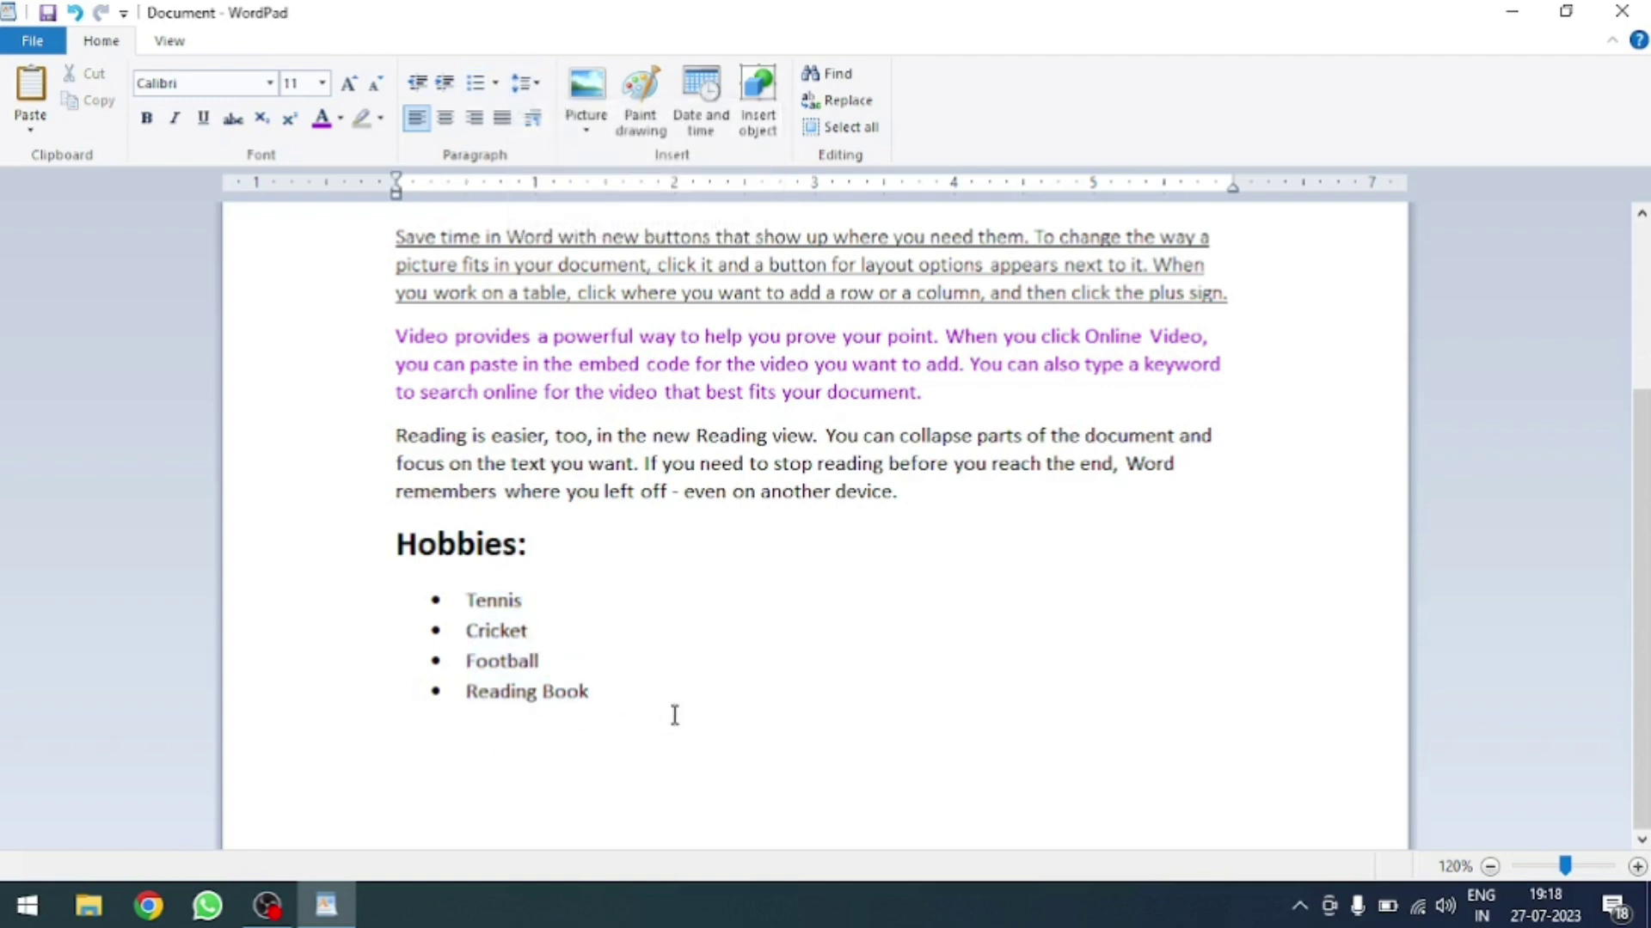
{"action": "scroll", "coordinate": [675, 715], "scroll_direction": "up", "scroll_amount": 4}
{"action": "scroll", "coordinate": [766, 582], "scroll_direction": "down", "scroll_amount": 3}
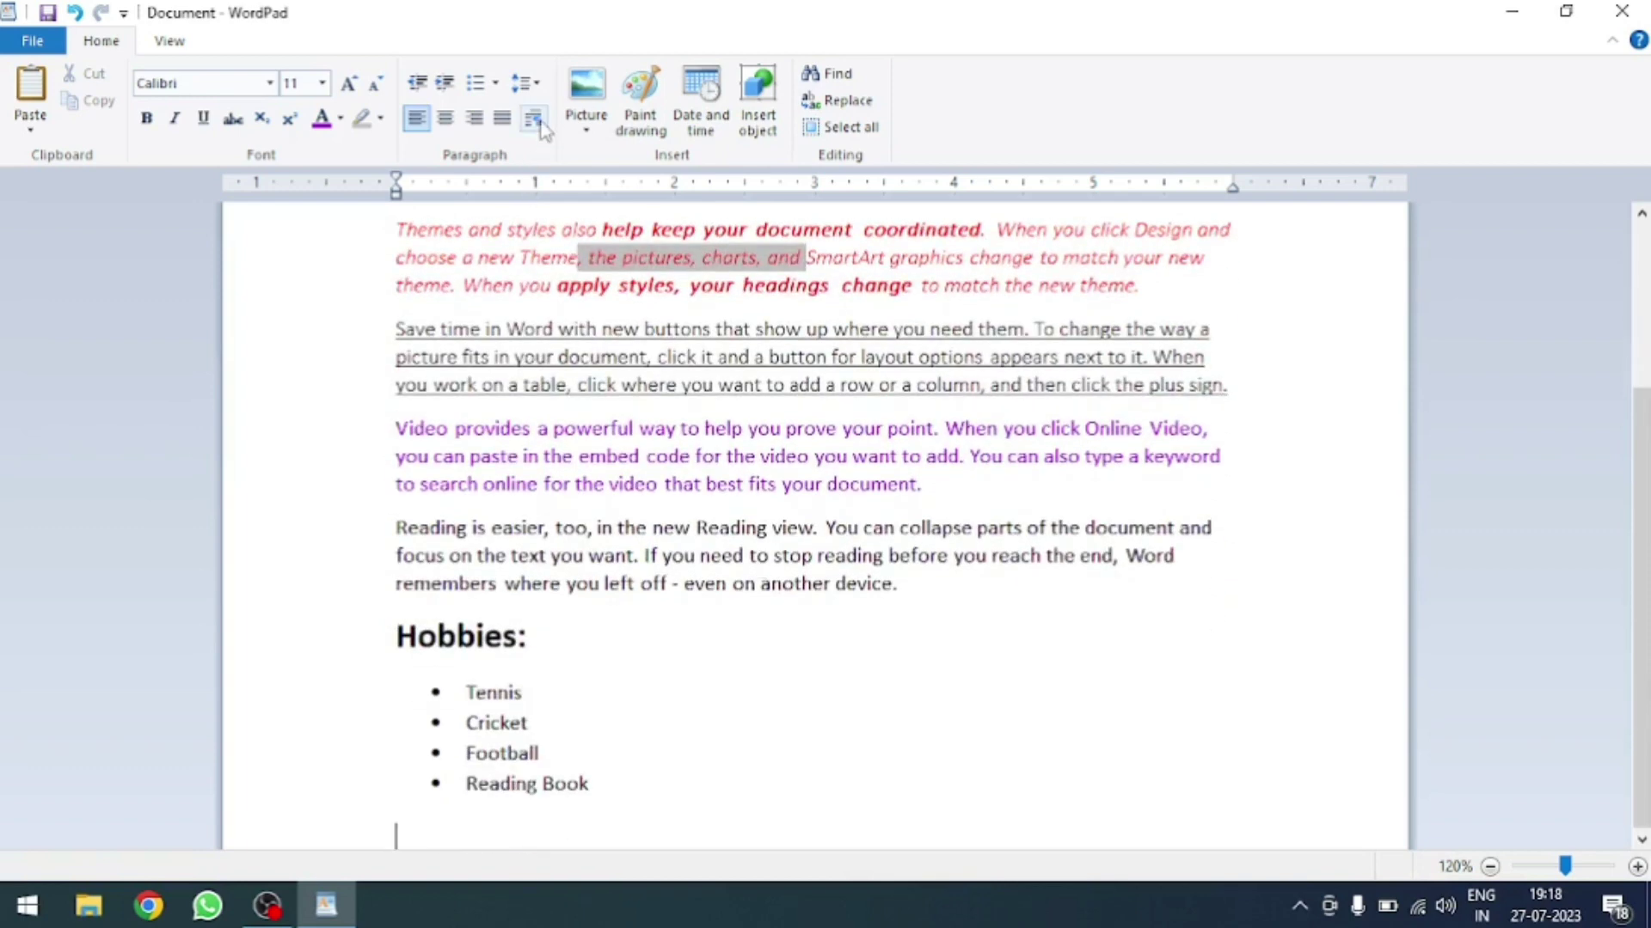
- Give the 'Reading is easier' paragraph a 1-inch left indent
{"action": "left_click_drag", "start_coordinate": [918, 583], "coordinate": [432, 524]}
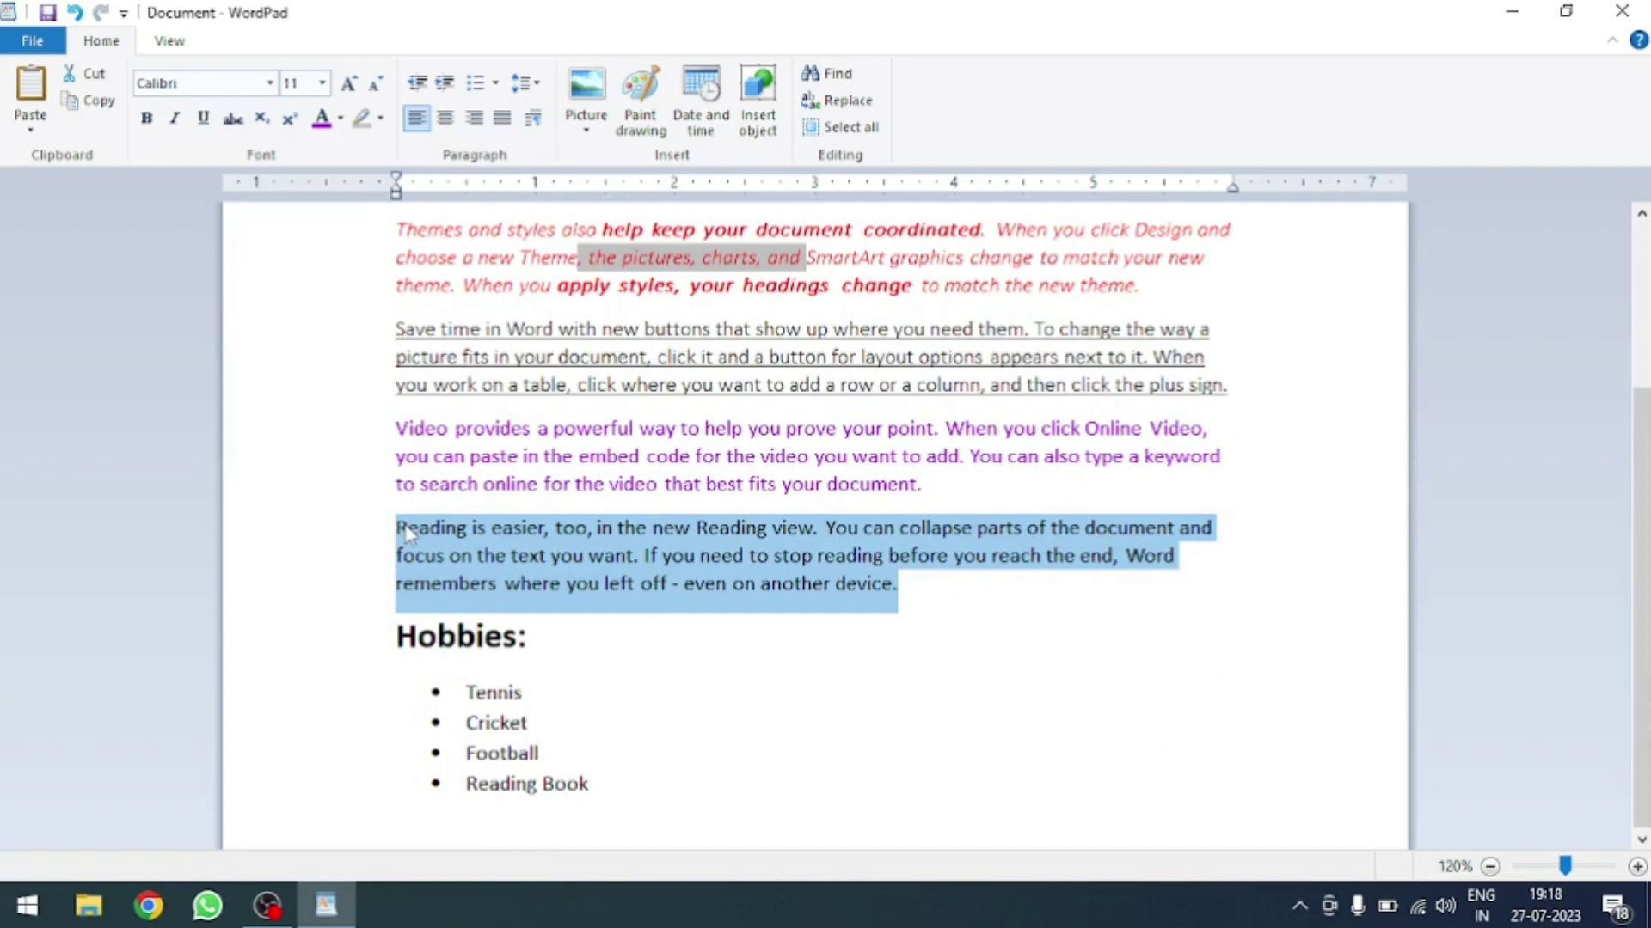
{"action": "left_click", "coordinate": [534, 131]}
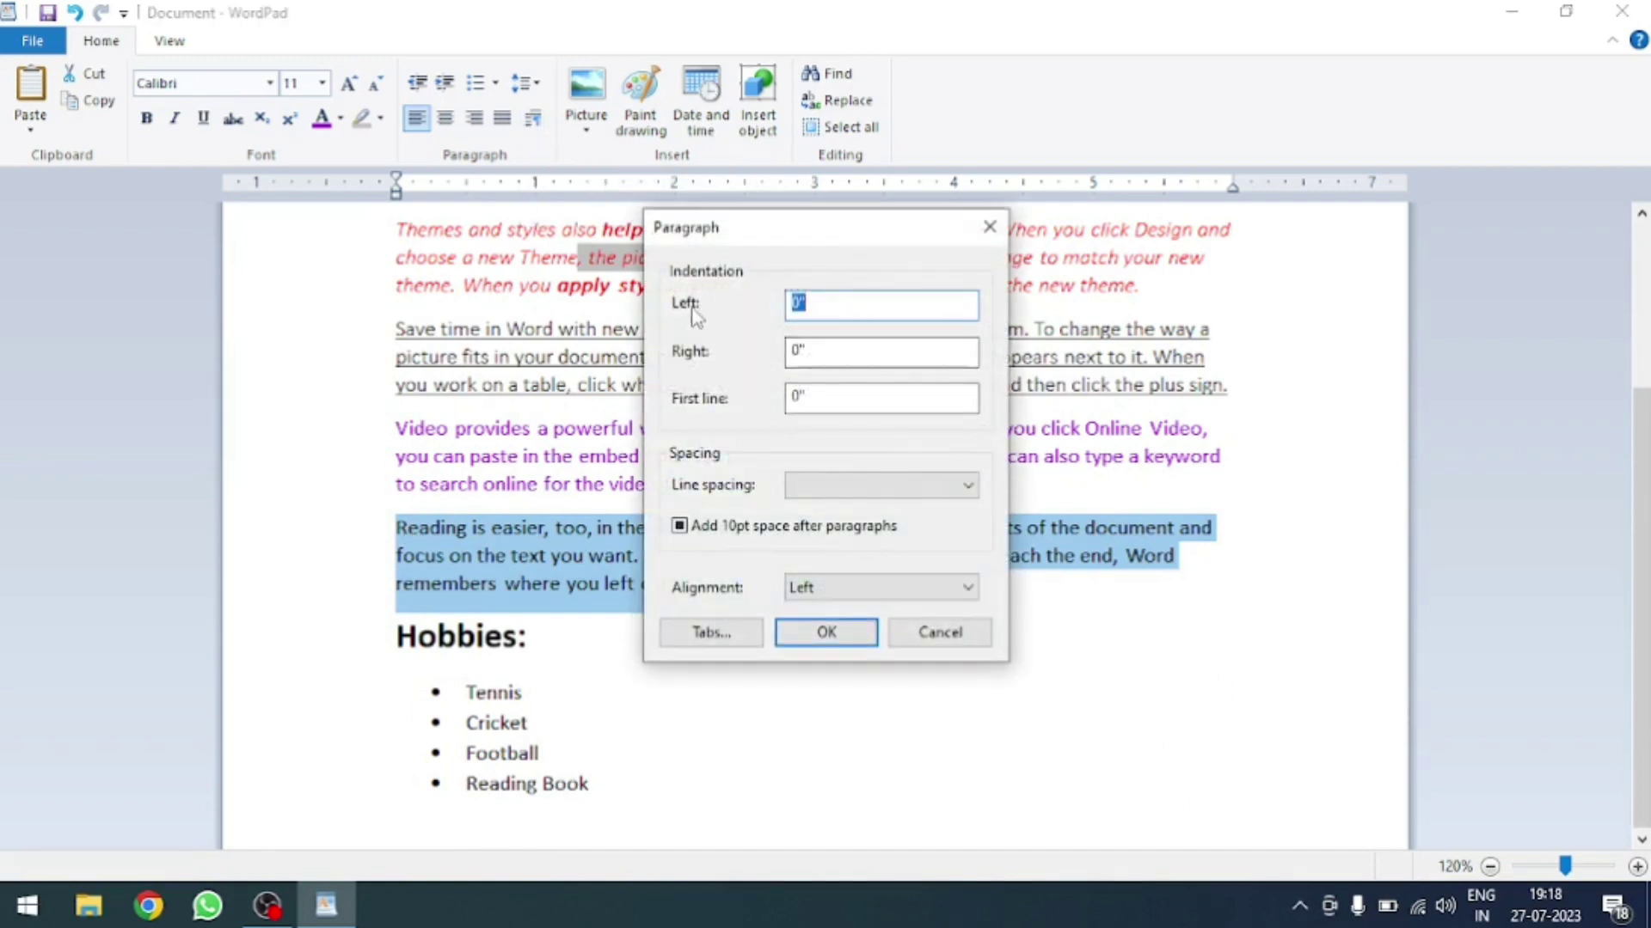
{"action": "key", "text": "Tab"}
{"action": "key", "text": "Tab"}
{"action": "key", "text": "shift+Tab"}
{"action": "key", "text": "shift+Tab"}
{"action": "type", "text": "1"}
{"action": "left_click", "coordinate": [825, 632]}
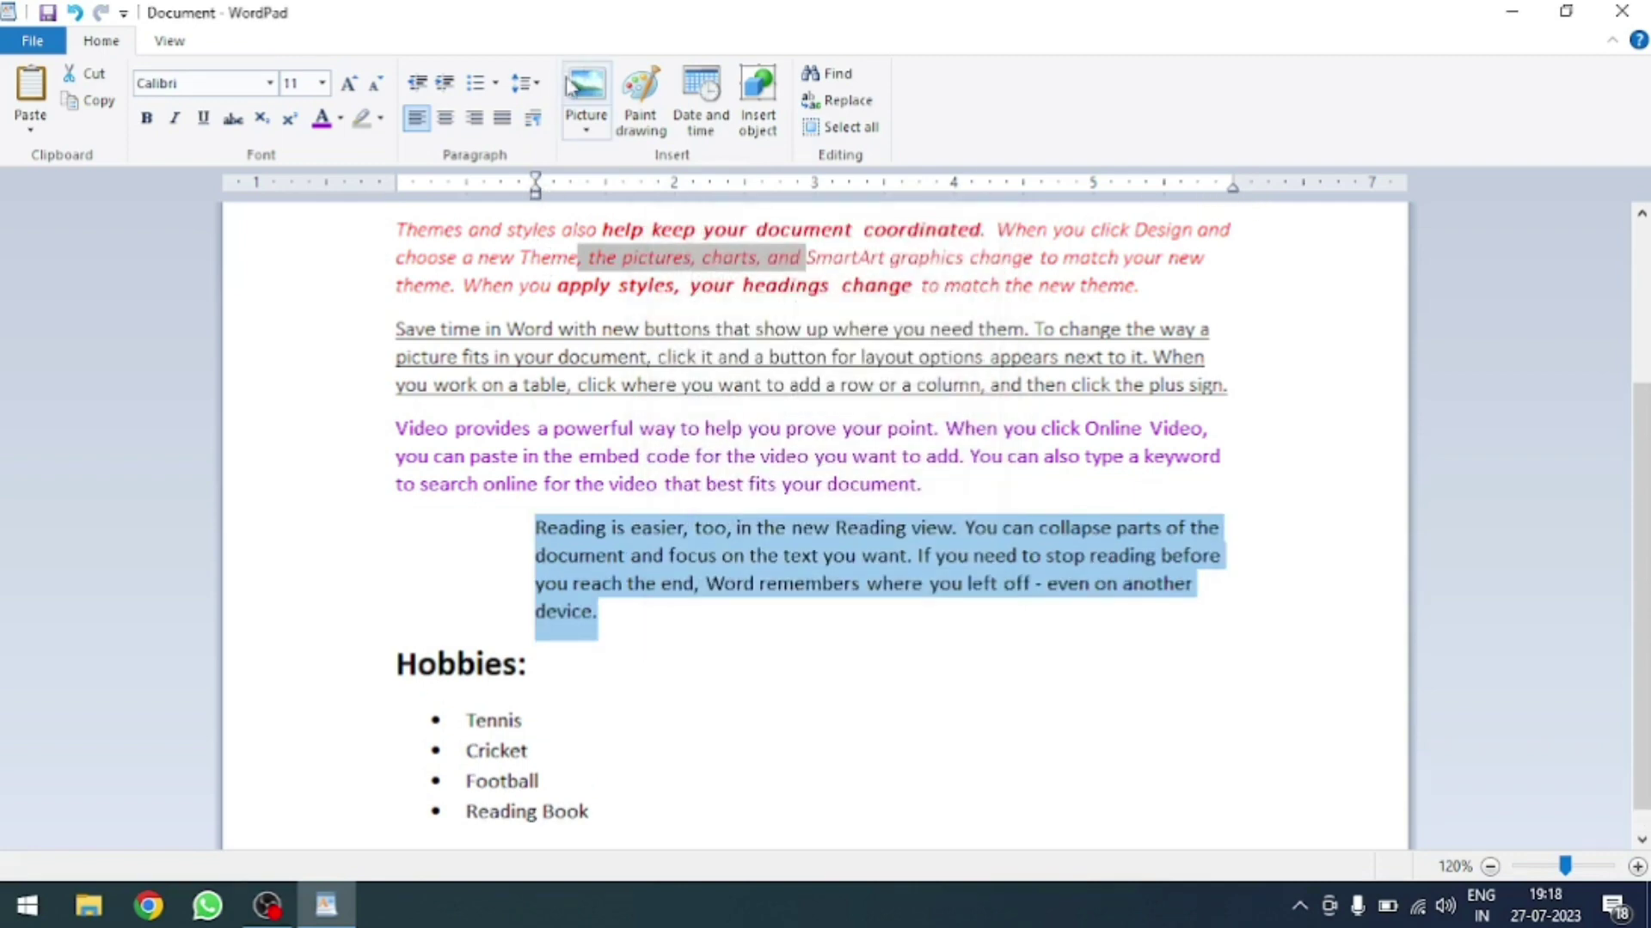
- Give the same paragraph a 1-inch right indent
{"action": "left_click", "coordinate": [533, 120]}
{"action": "double_click", "coordinate": [876, 350]}
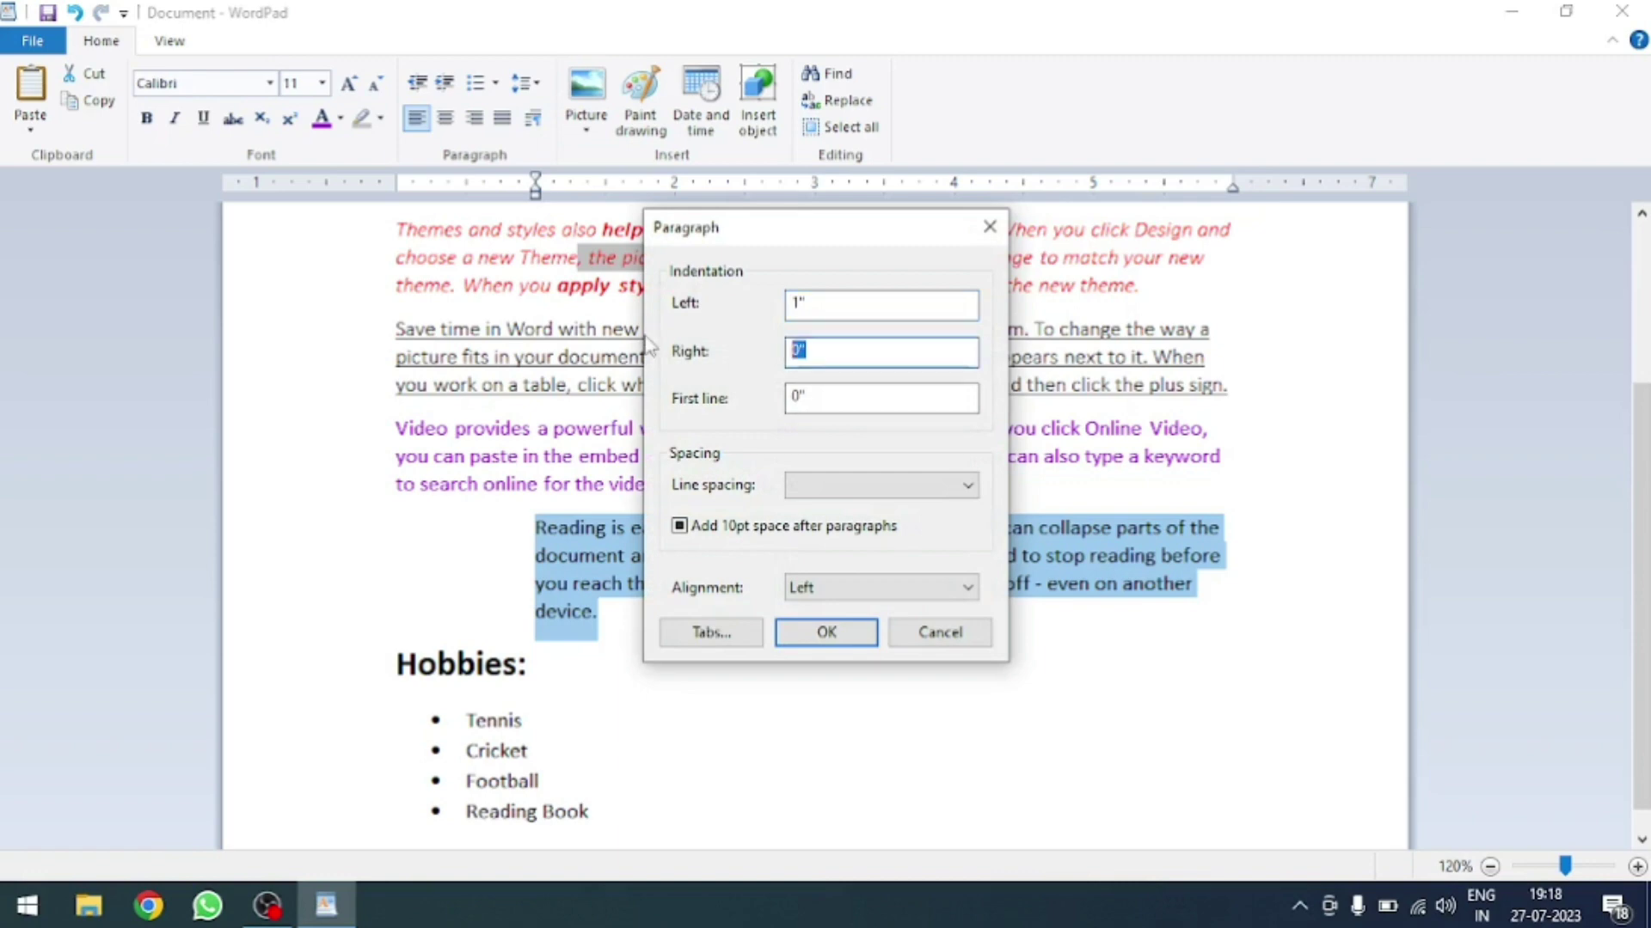
{"action": "type", "text": "1"}
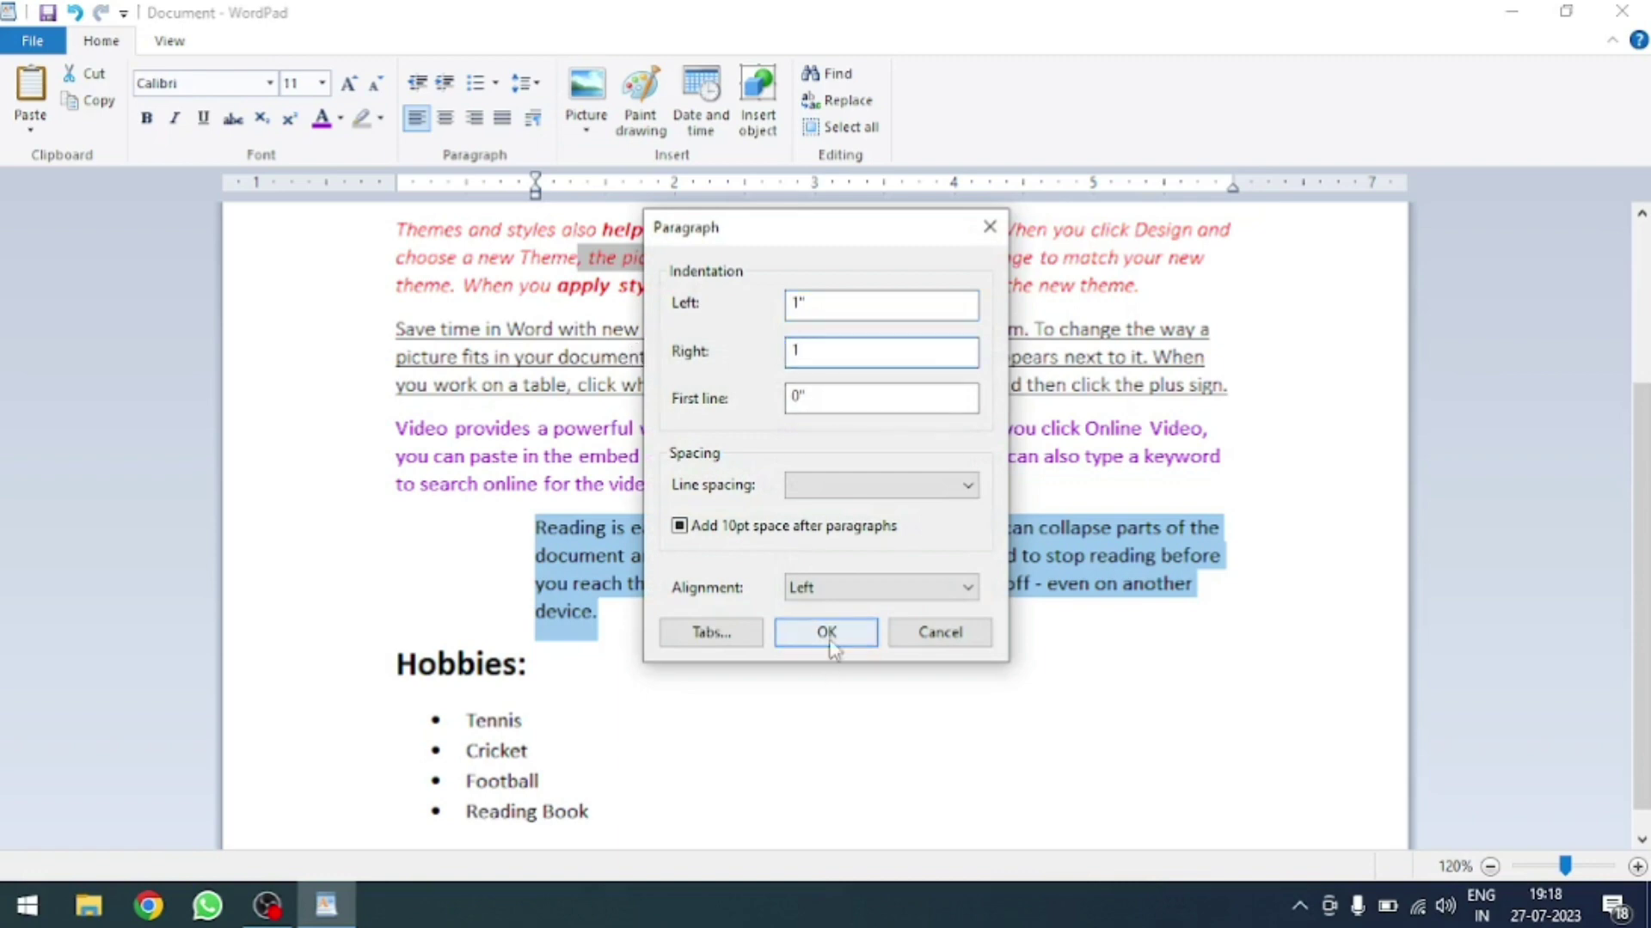
{"action": "left_click", "coordinate": [827, 633]}
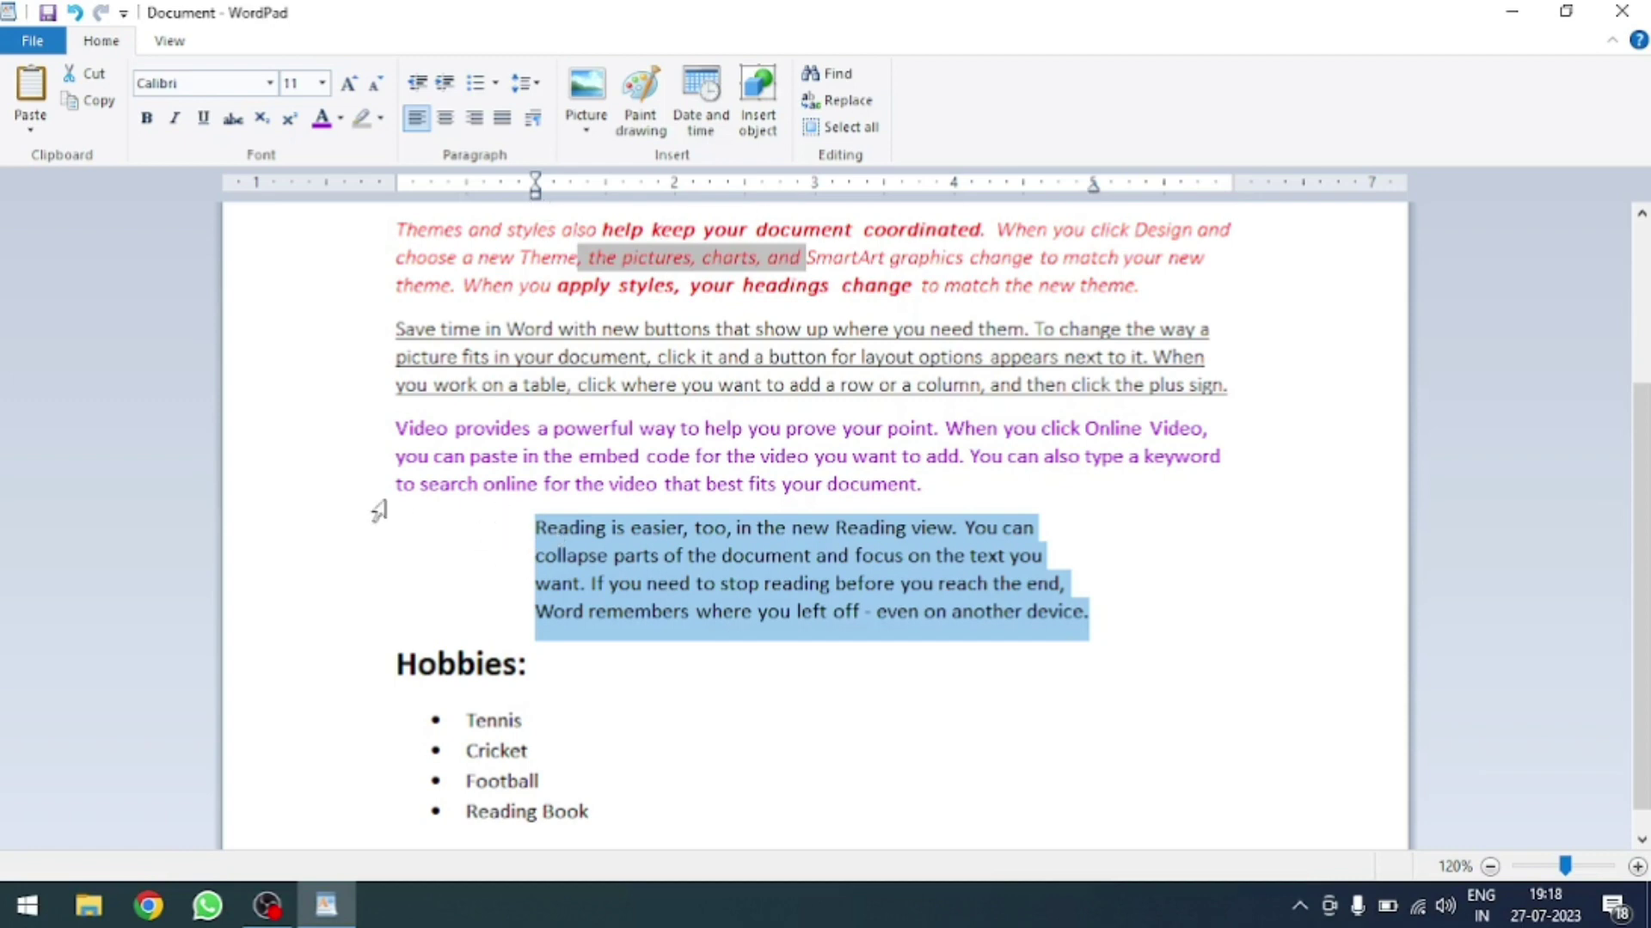
- Give the Reading paragraph a -1 inch first-line hanging indent
{"action": "left_click", "coordinate": [533, 120]}
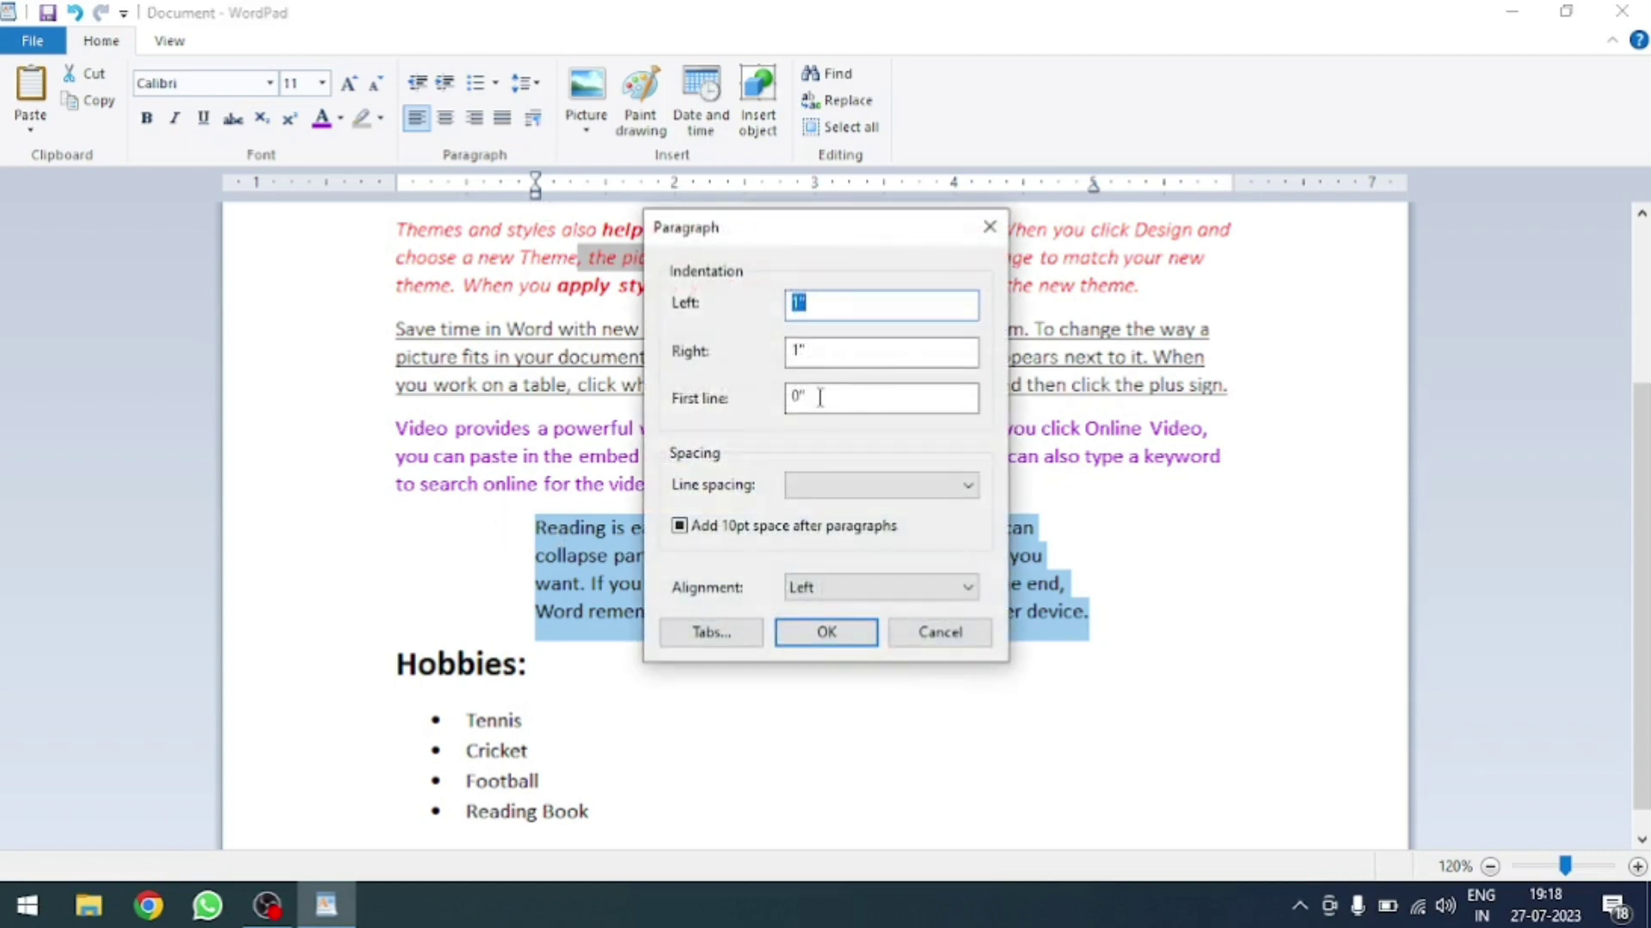
{"action": "key", "text": "Tab"}
{"action": "key", "text": "Tab"}
{"action": "type", "text": "-"}
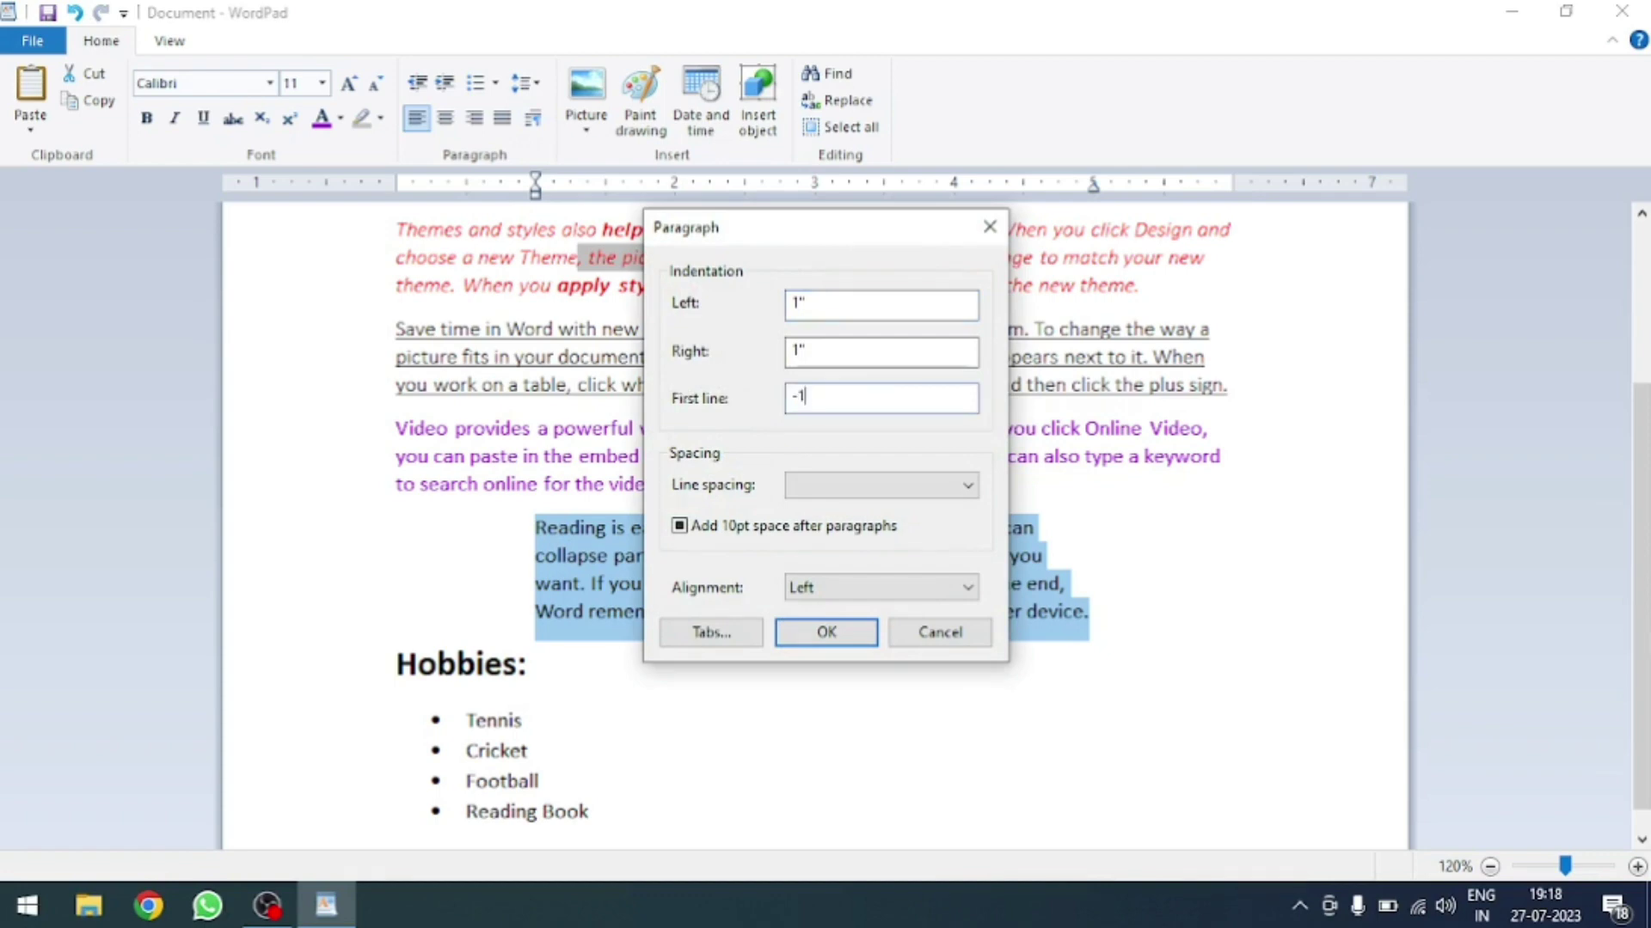
{"action": "left_click", "coordinate": [827, 630]}
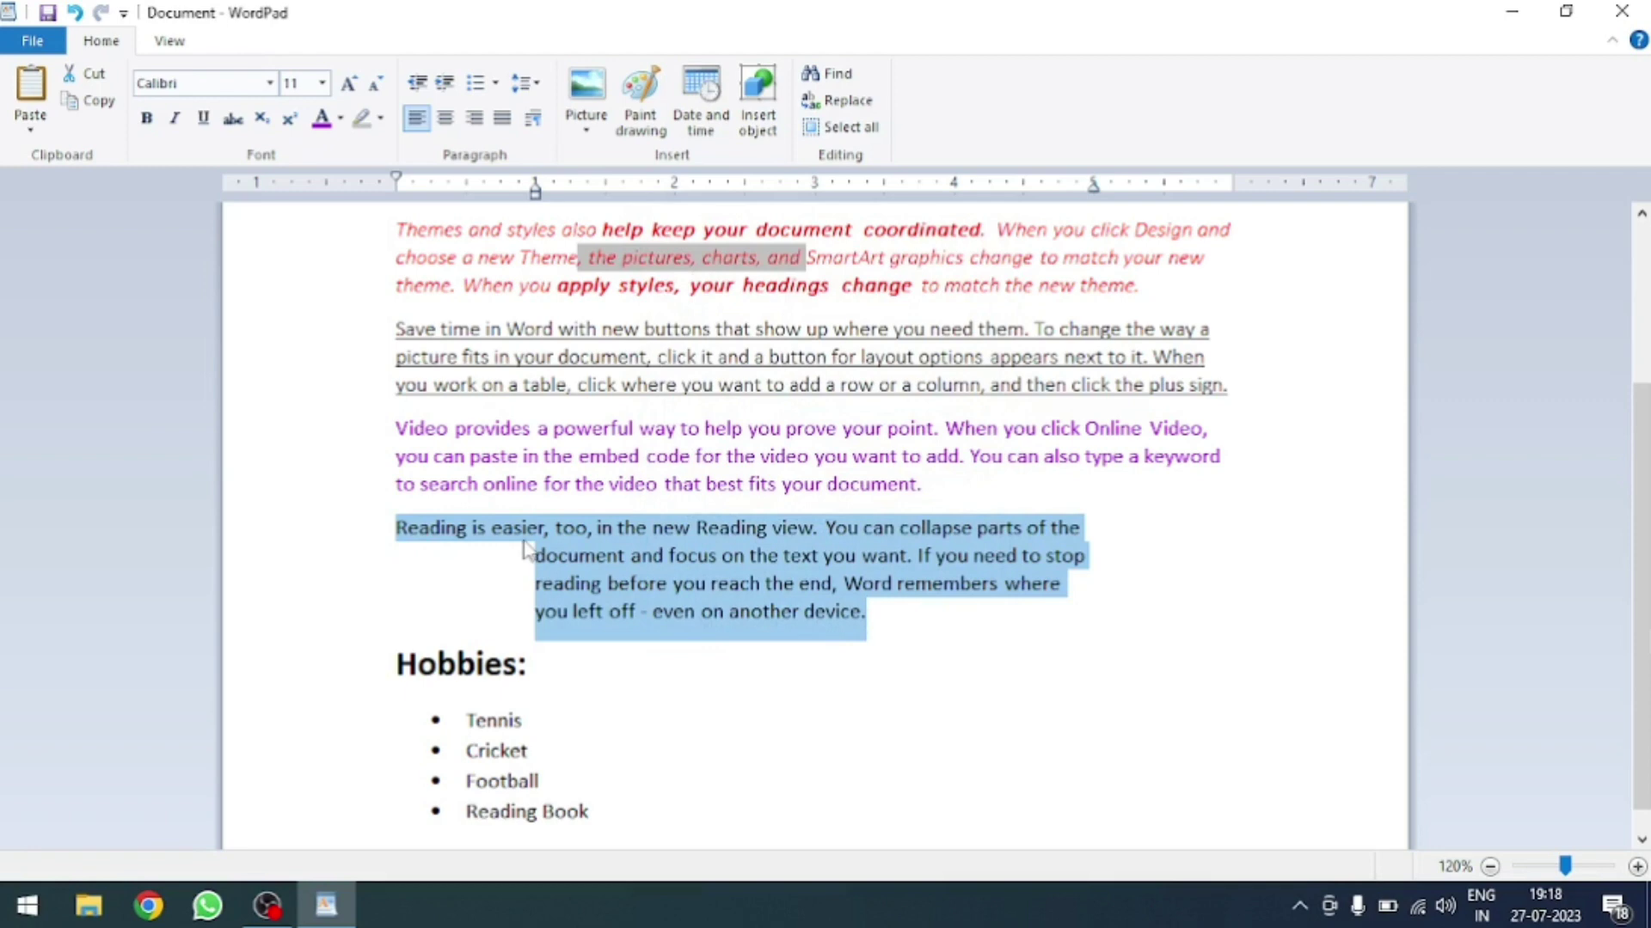
{"action": "left_click", "coordinate": [533, 117]}
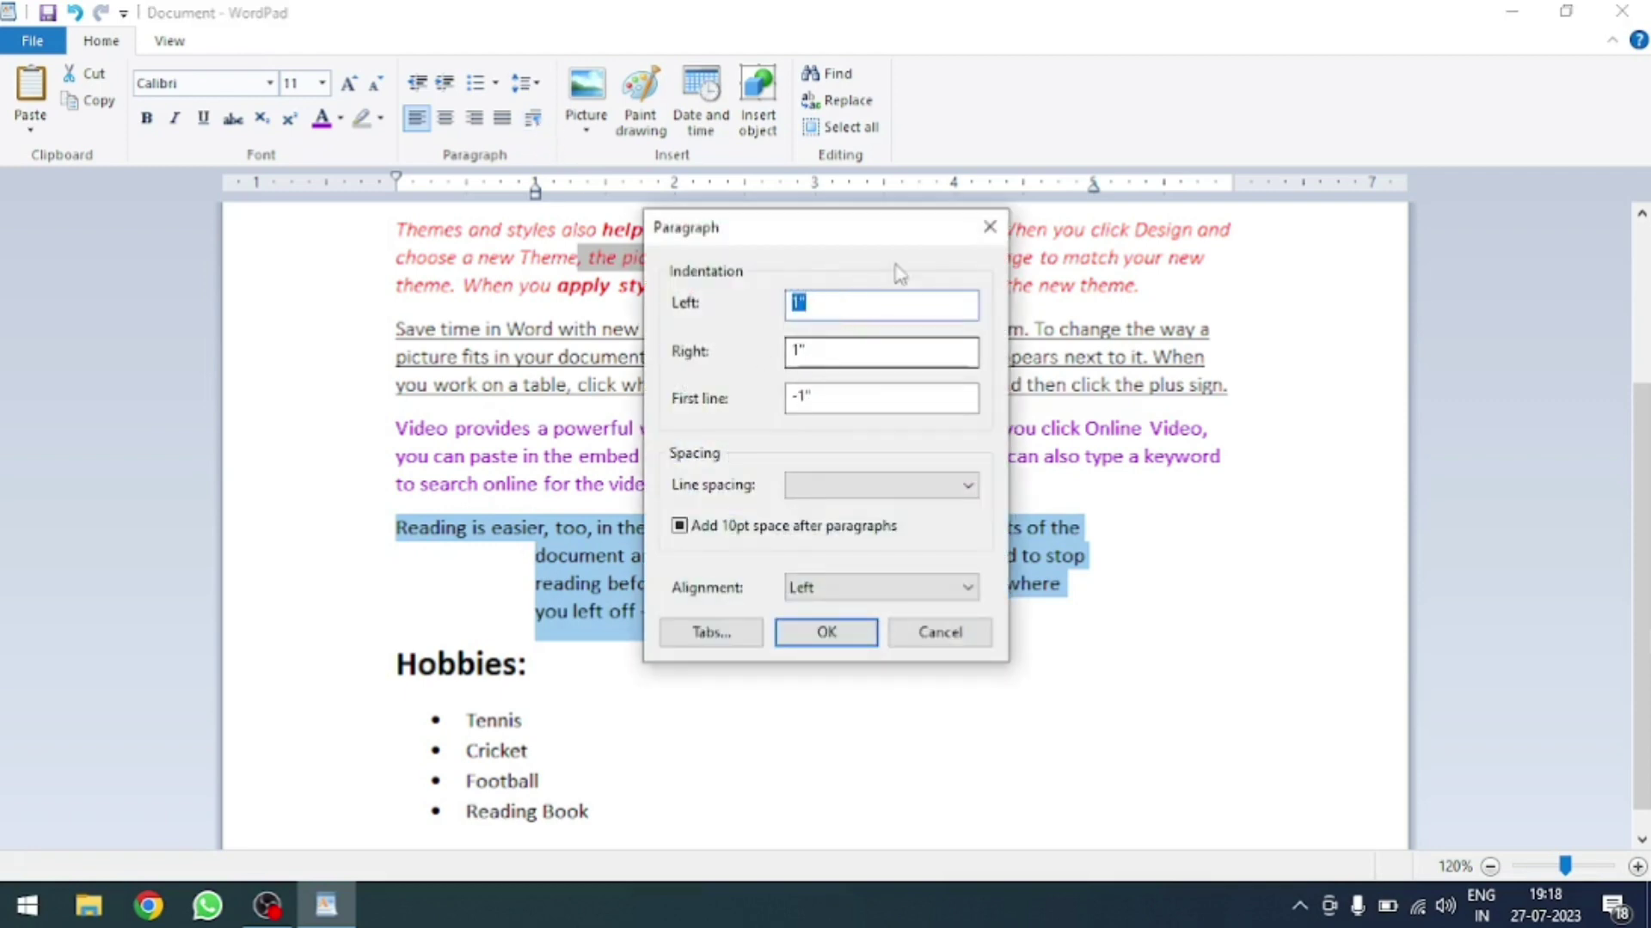
{"action": "left_click", "coordinate": [988, 227]}
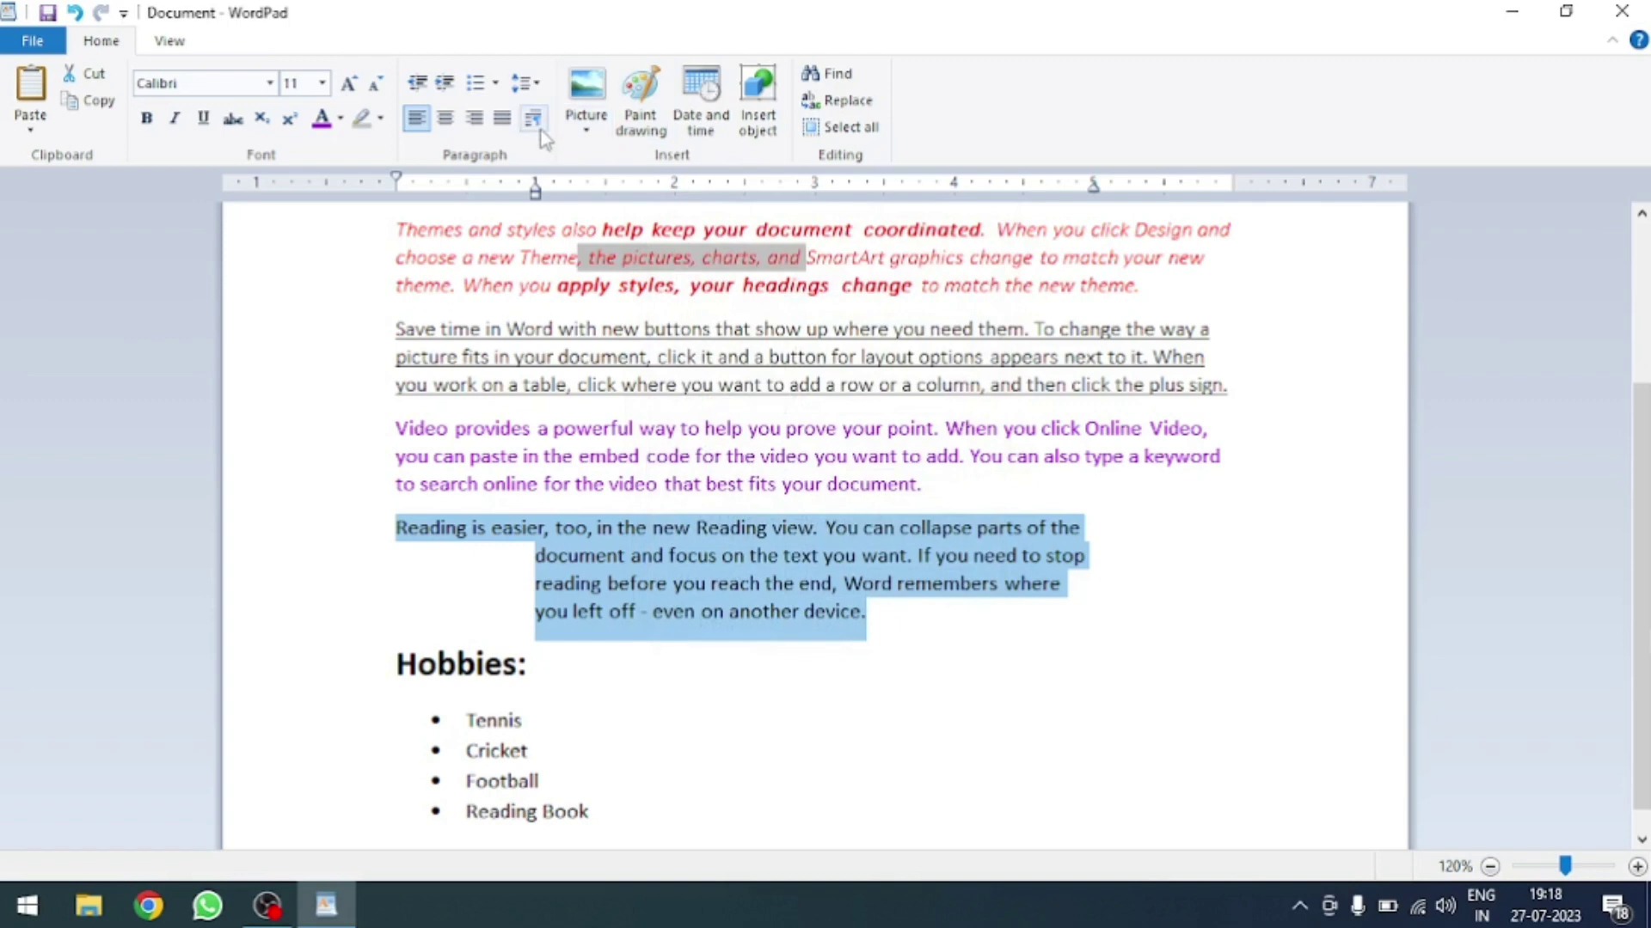
- Insert a blank line before the 'Video provides' paragraph
{"action": "scroll", "coordinate": [559, 737], "scroll_direction": "down", "scroll_amount": 1}
{"action": "left_click", "coordinate": [503, 826]}
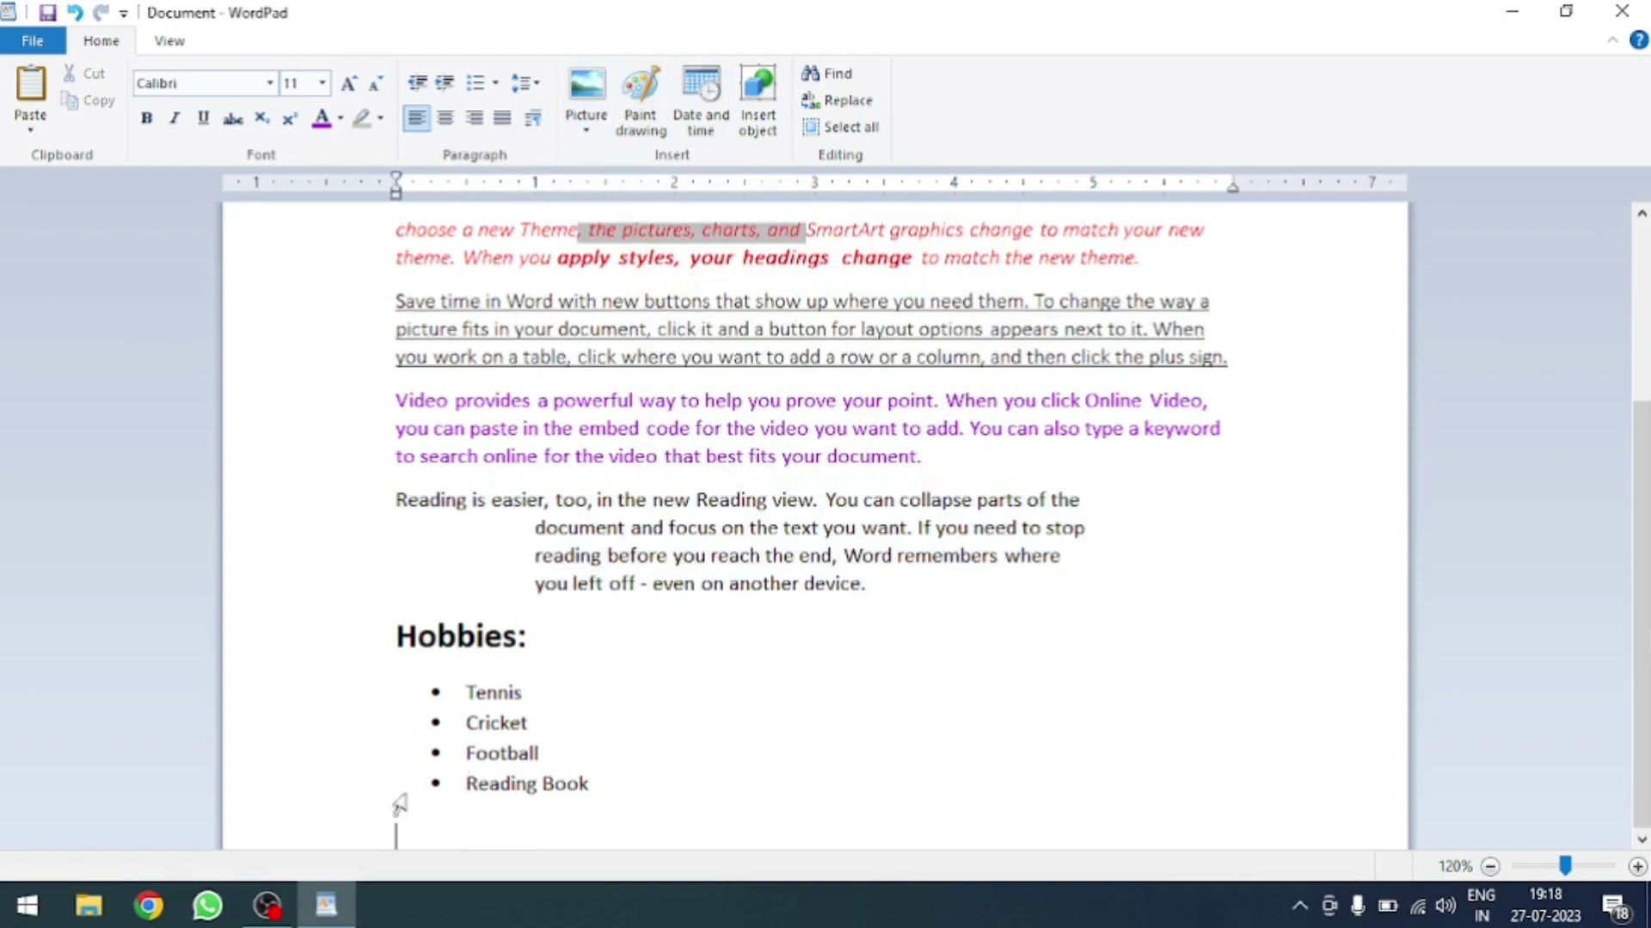
{"action": "left_click", "coordinate": [1252, 361]}
{"action": "left_click", "coordinate": [397, 402]}
{"action": "key", "text": "Return"}
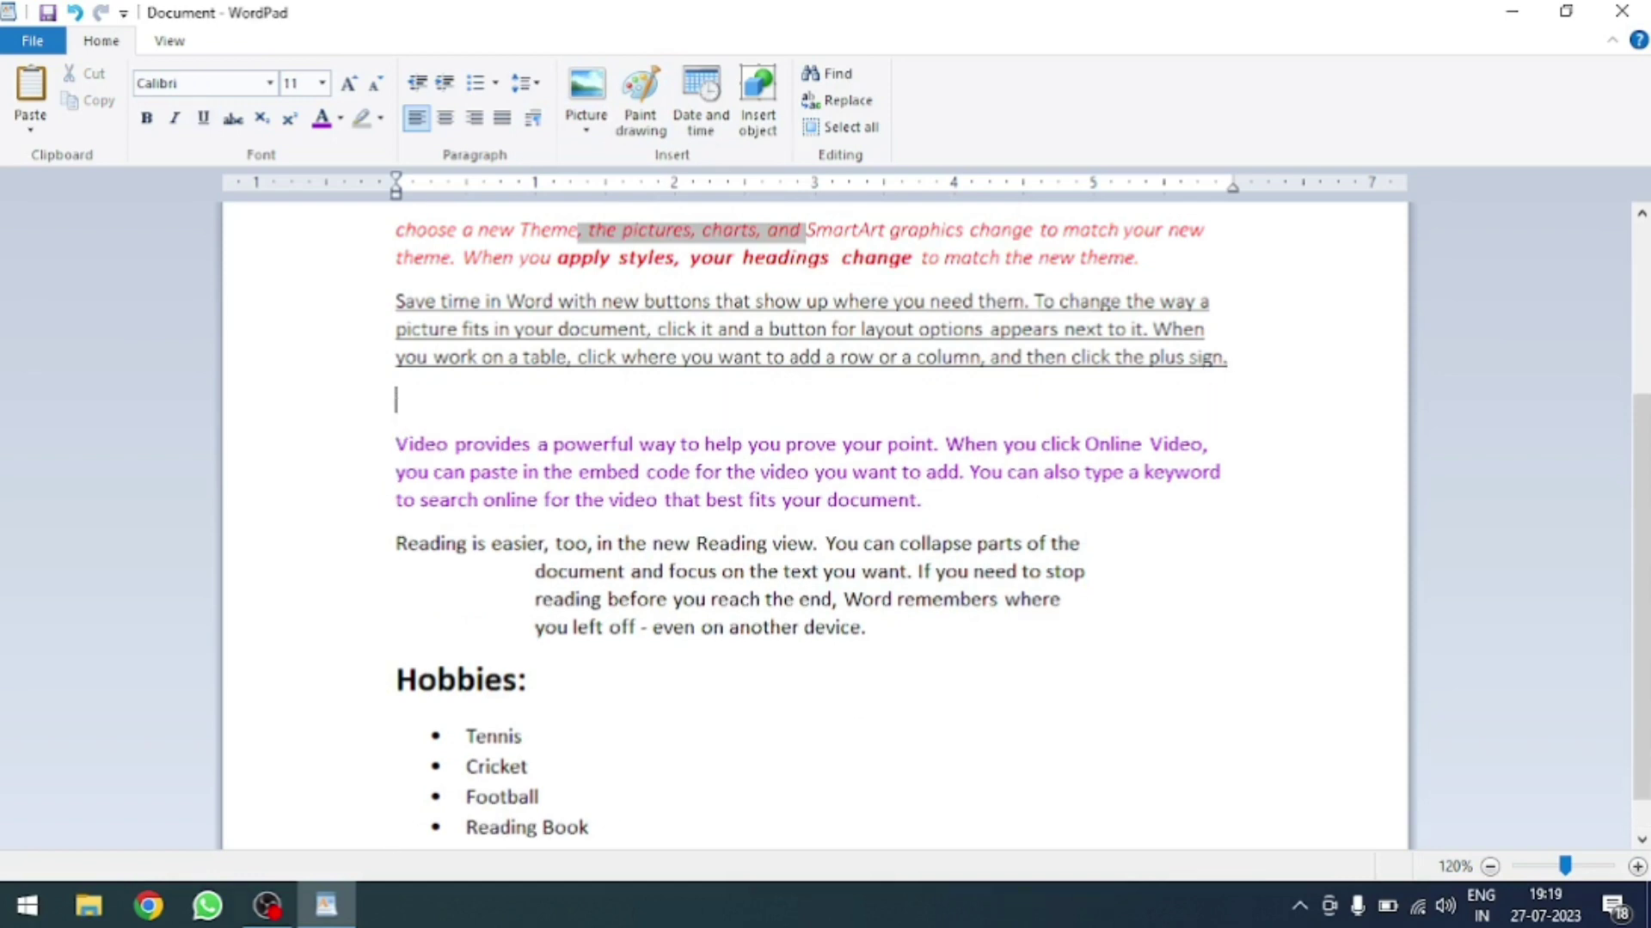
- Insert the download image from the Desktop Wallpaper folder and shrink it to about half size
{"action": "left_click", "coordinate": [607, 102]}
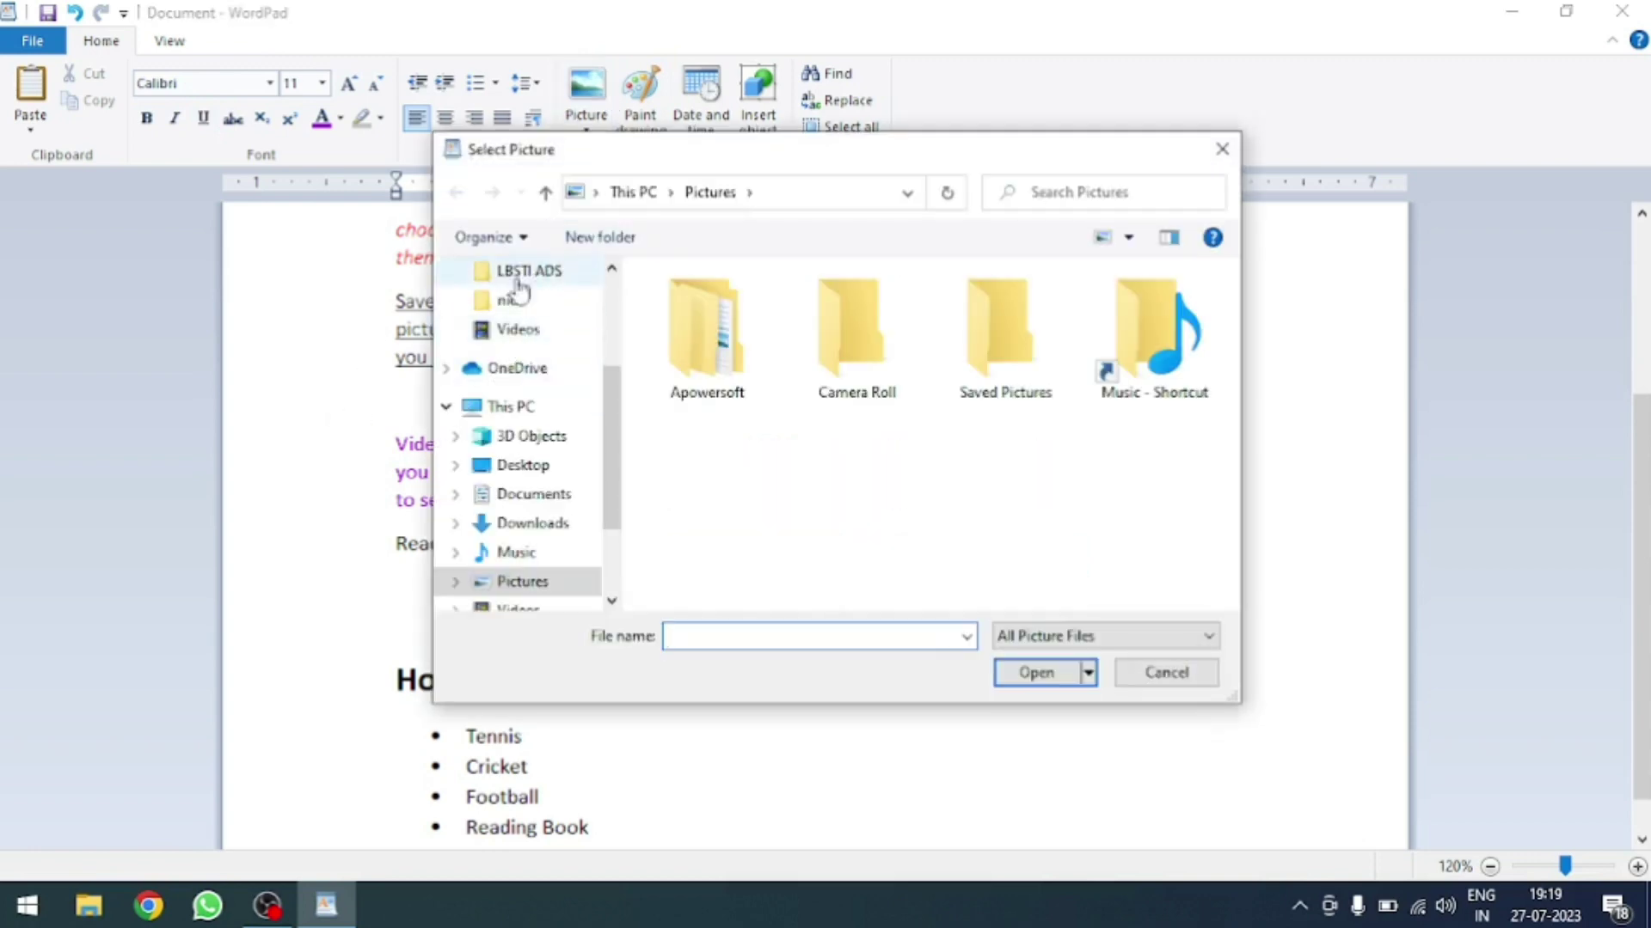
{"action": "left_click", "coordinate": [527, 466]}
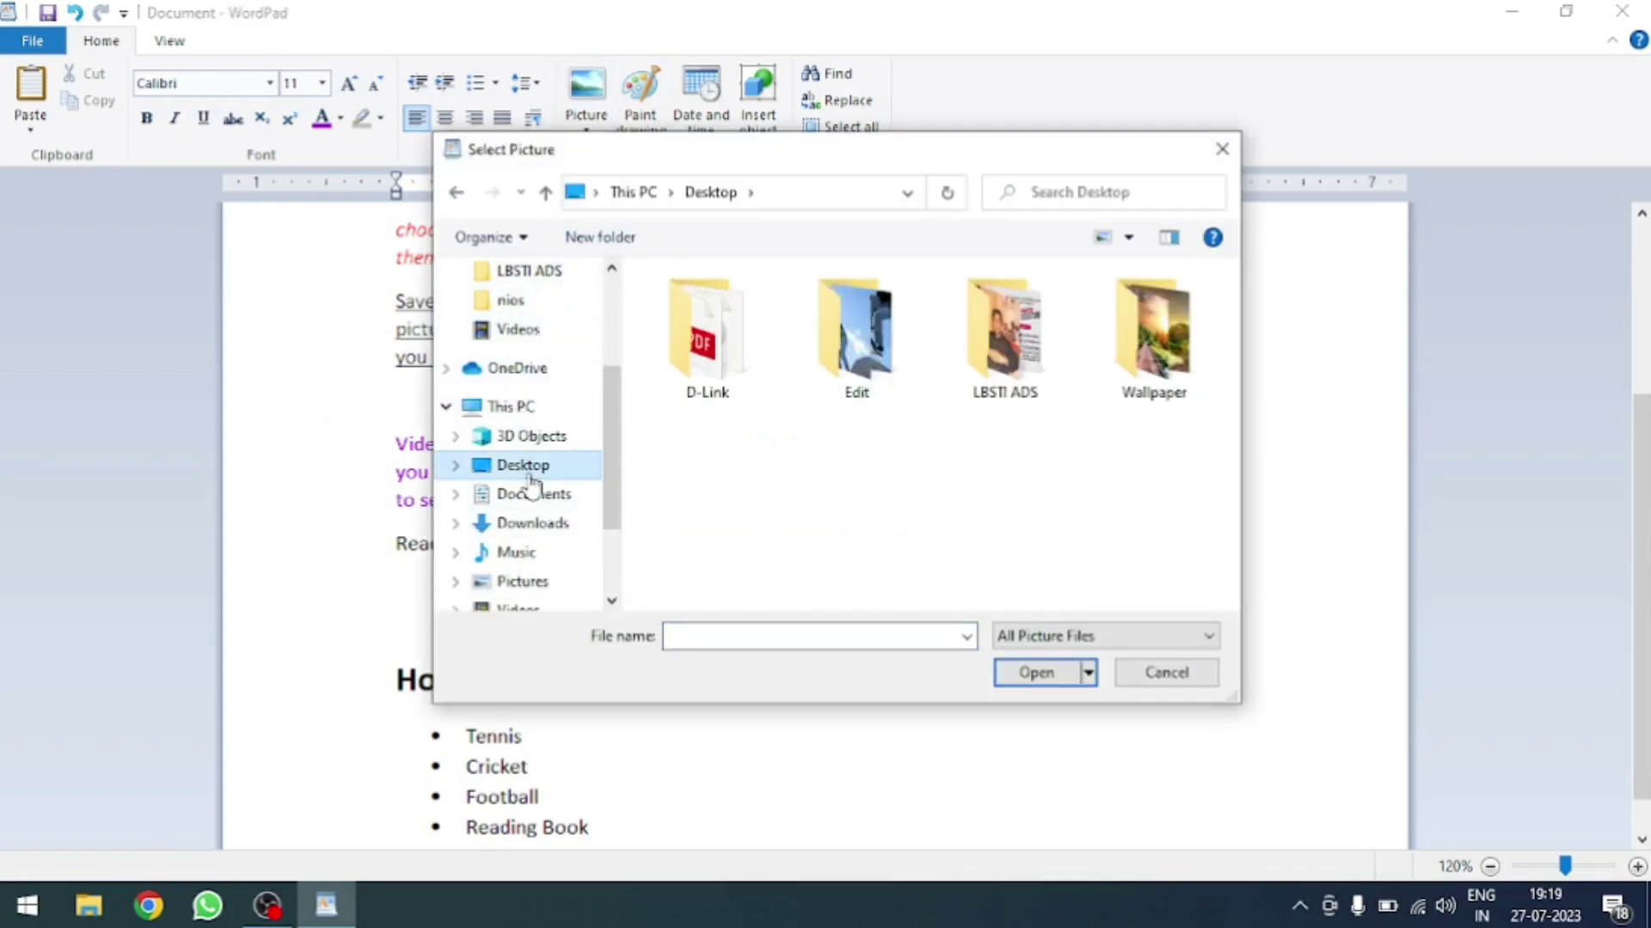
{"action": "left_click", "coordinate": [1187, 378]}
{"action": "left_click", "coordinate": [1036, 672]}
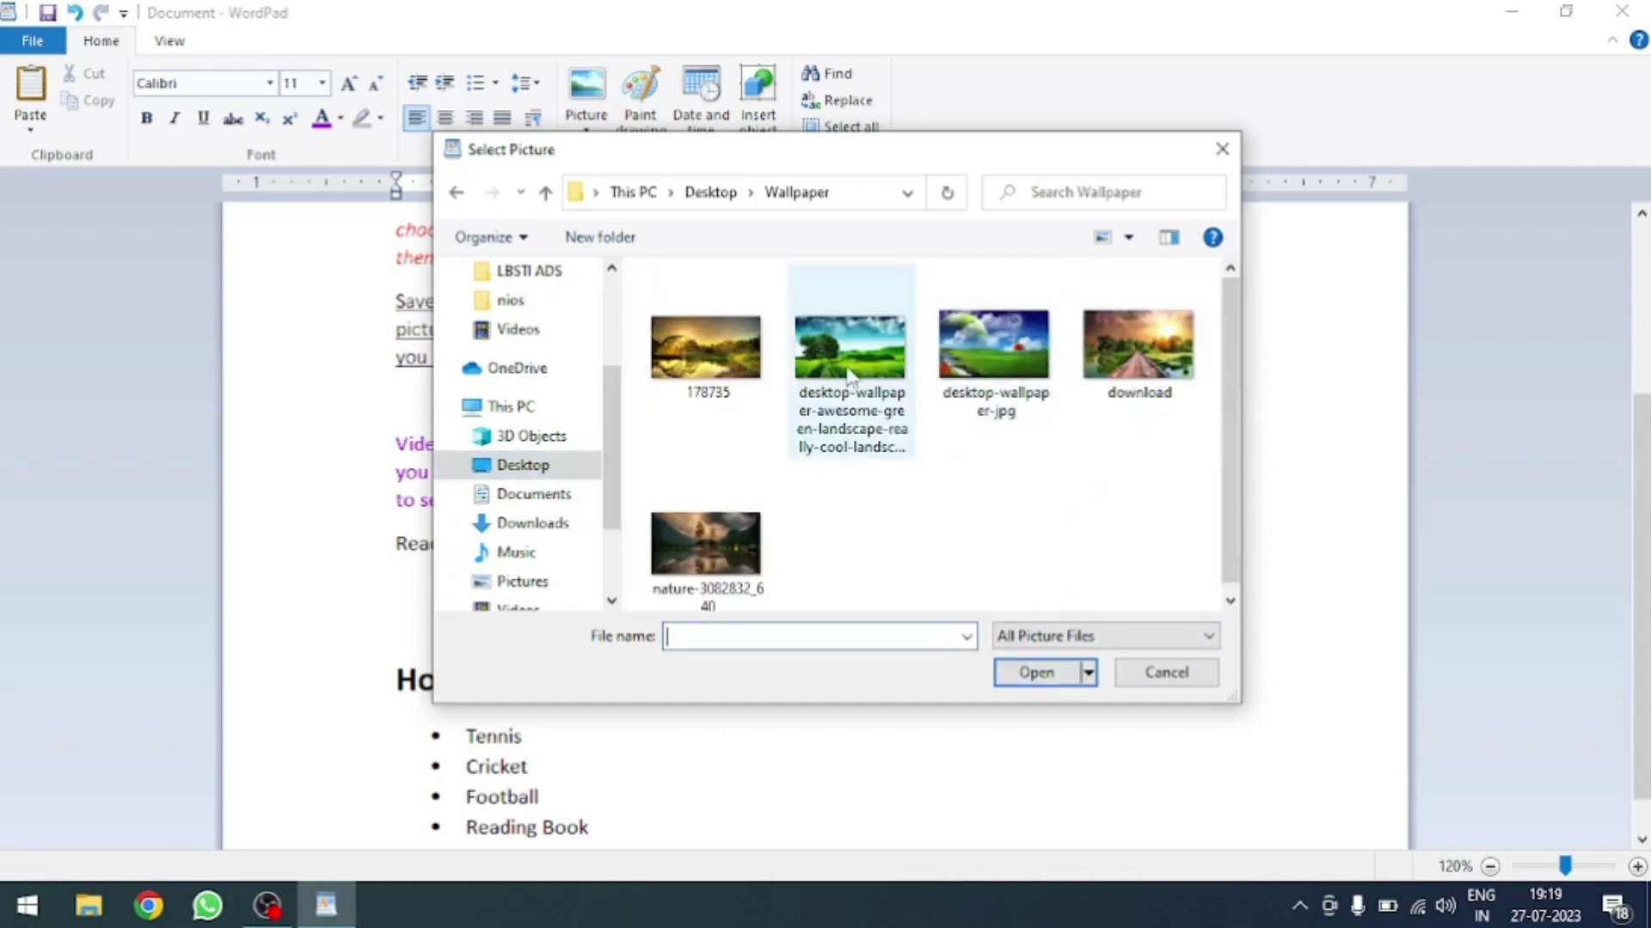
{"action": "left_click", "coordinate": [705, 535]}
{"action": "left_click", "coordinate": [1164, 350]}
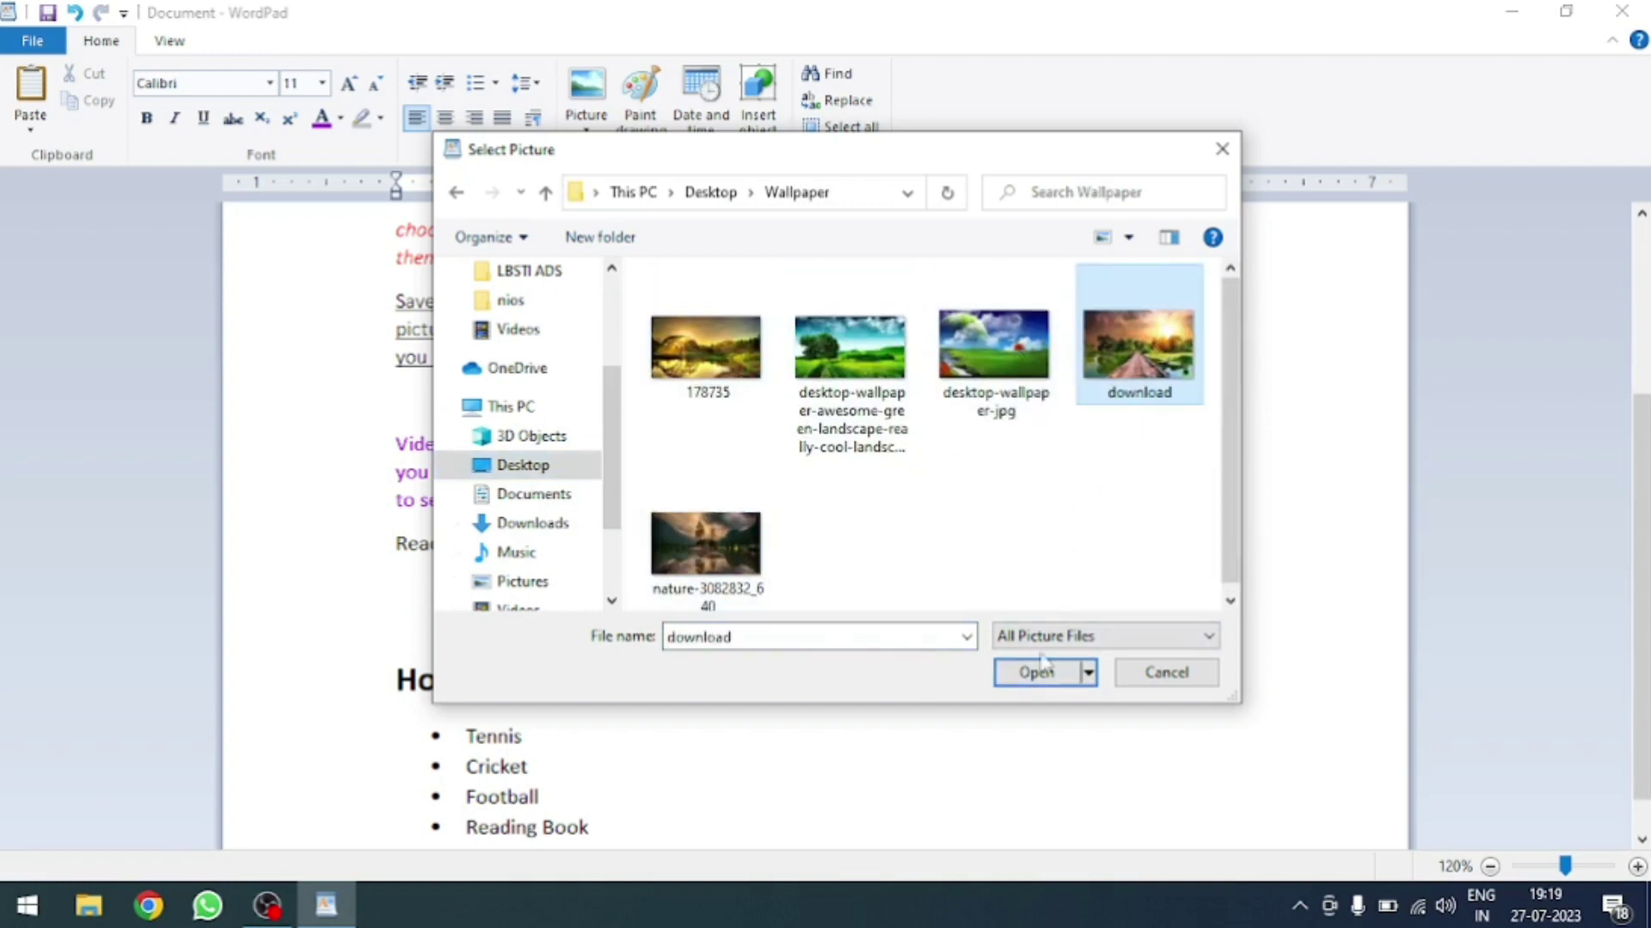
{"action": "left_click", "coordinate": [1040, 673]}
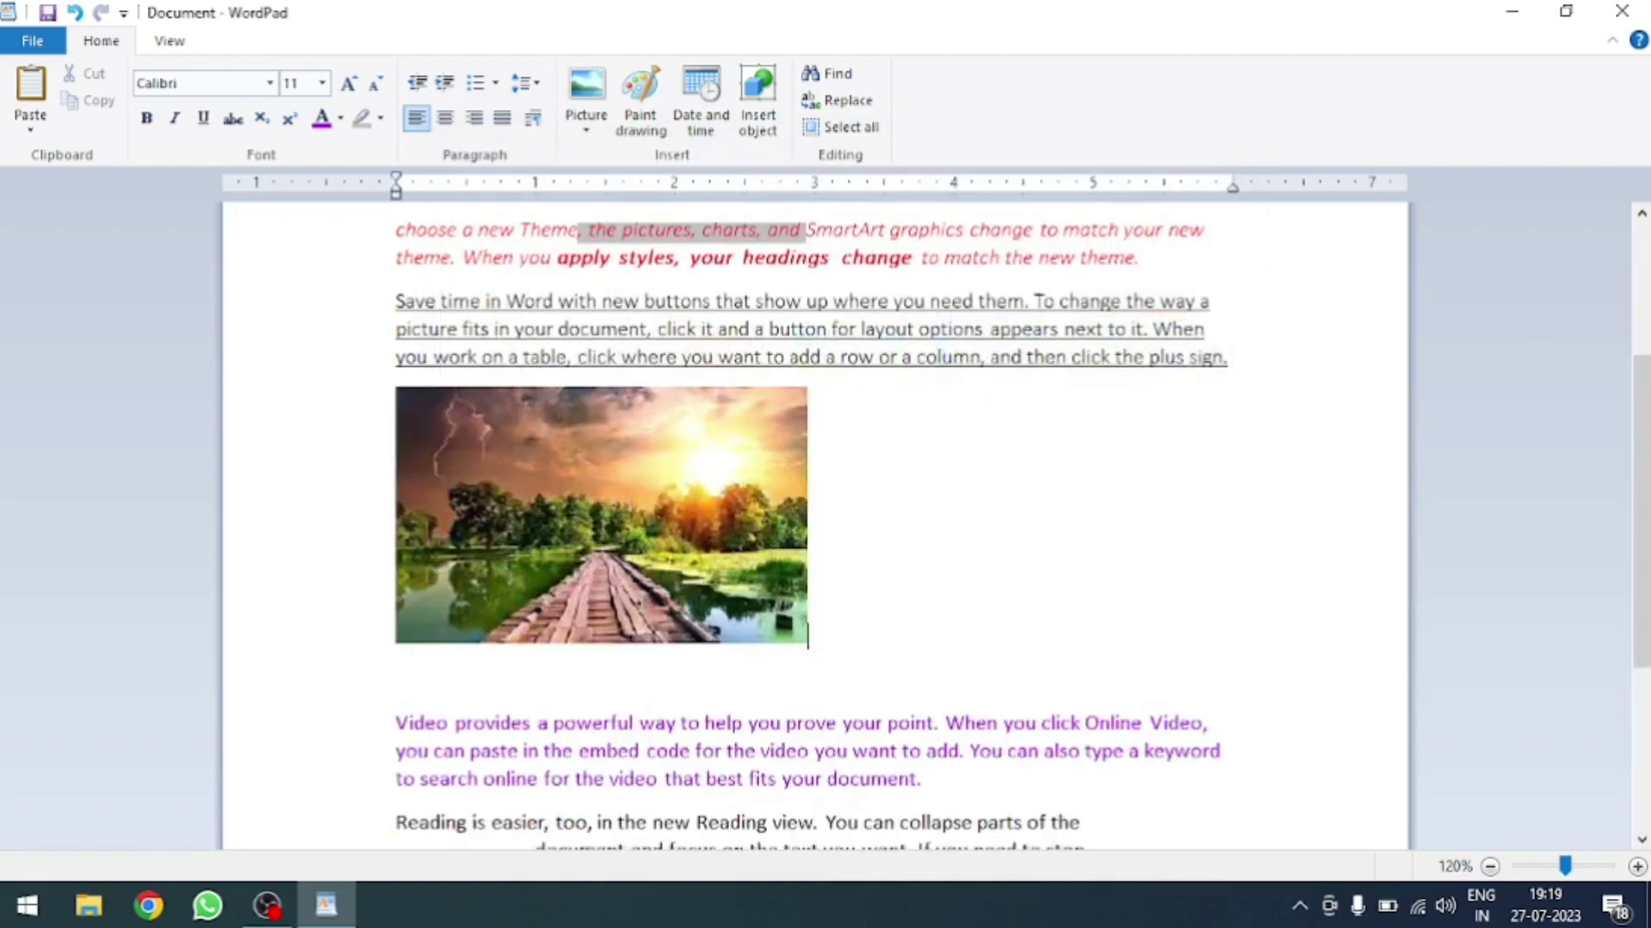
{"action": "left_click", "coordinate": [728, 621]}
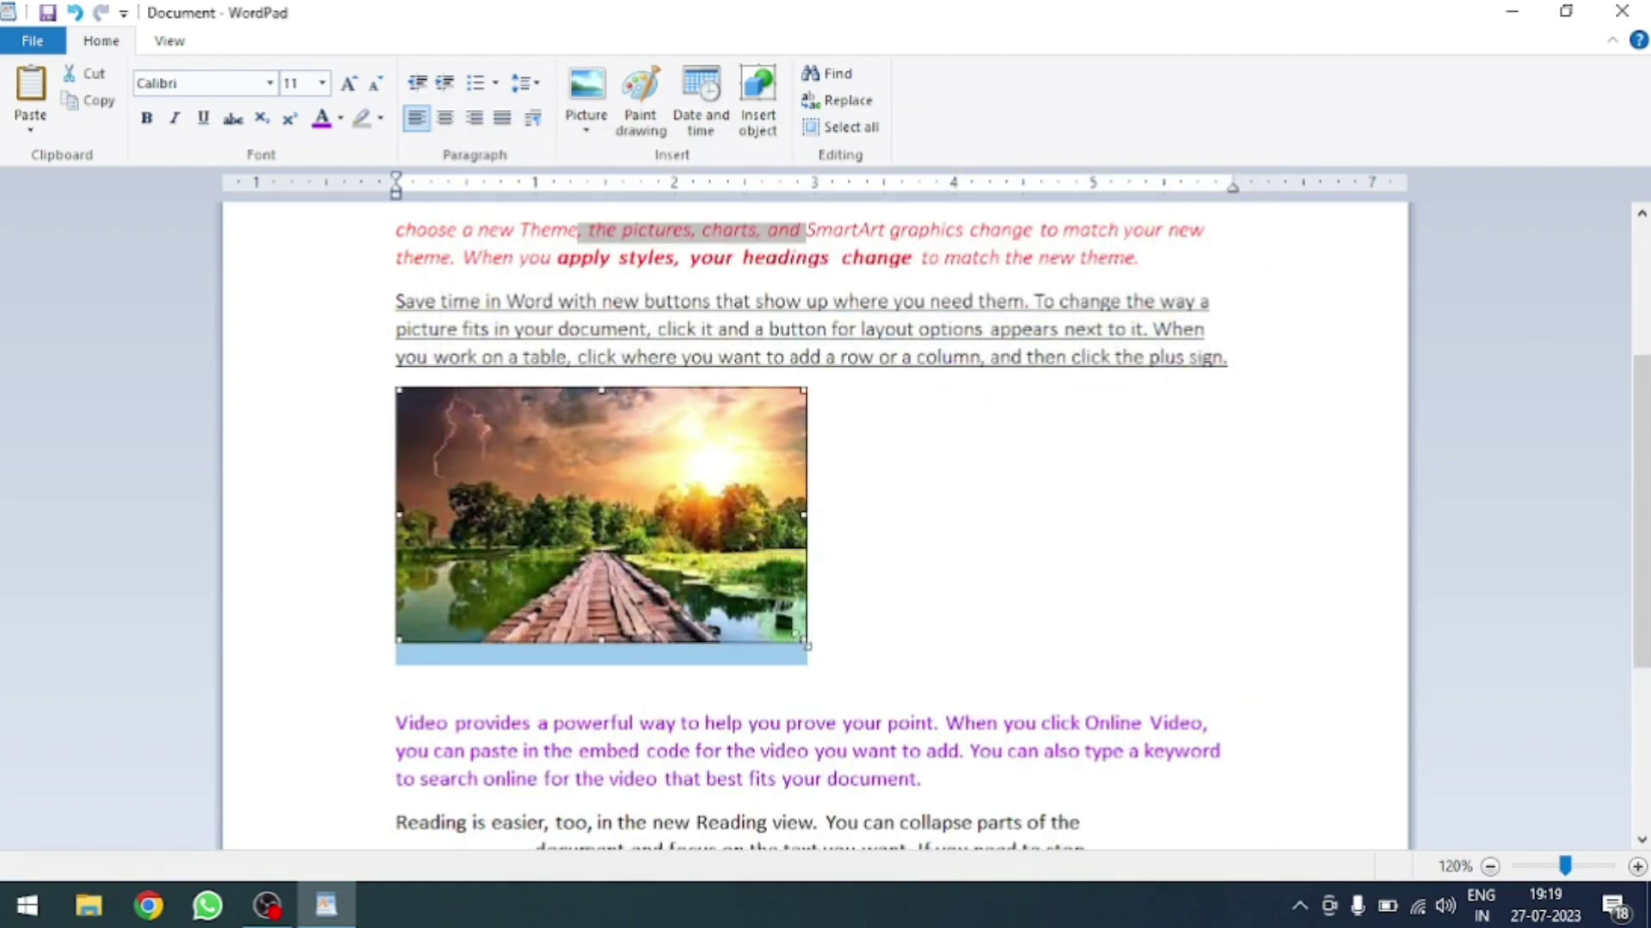
{"action": "left_click_drag", "start_coordinate": [806, 644], "coordinate": [612, 539]}
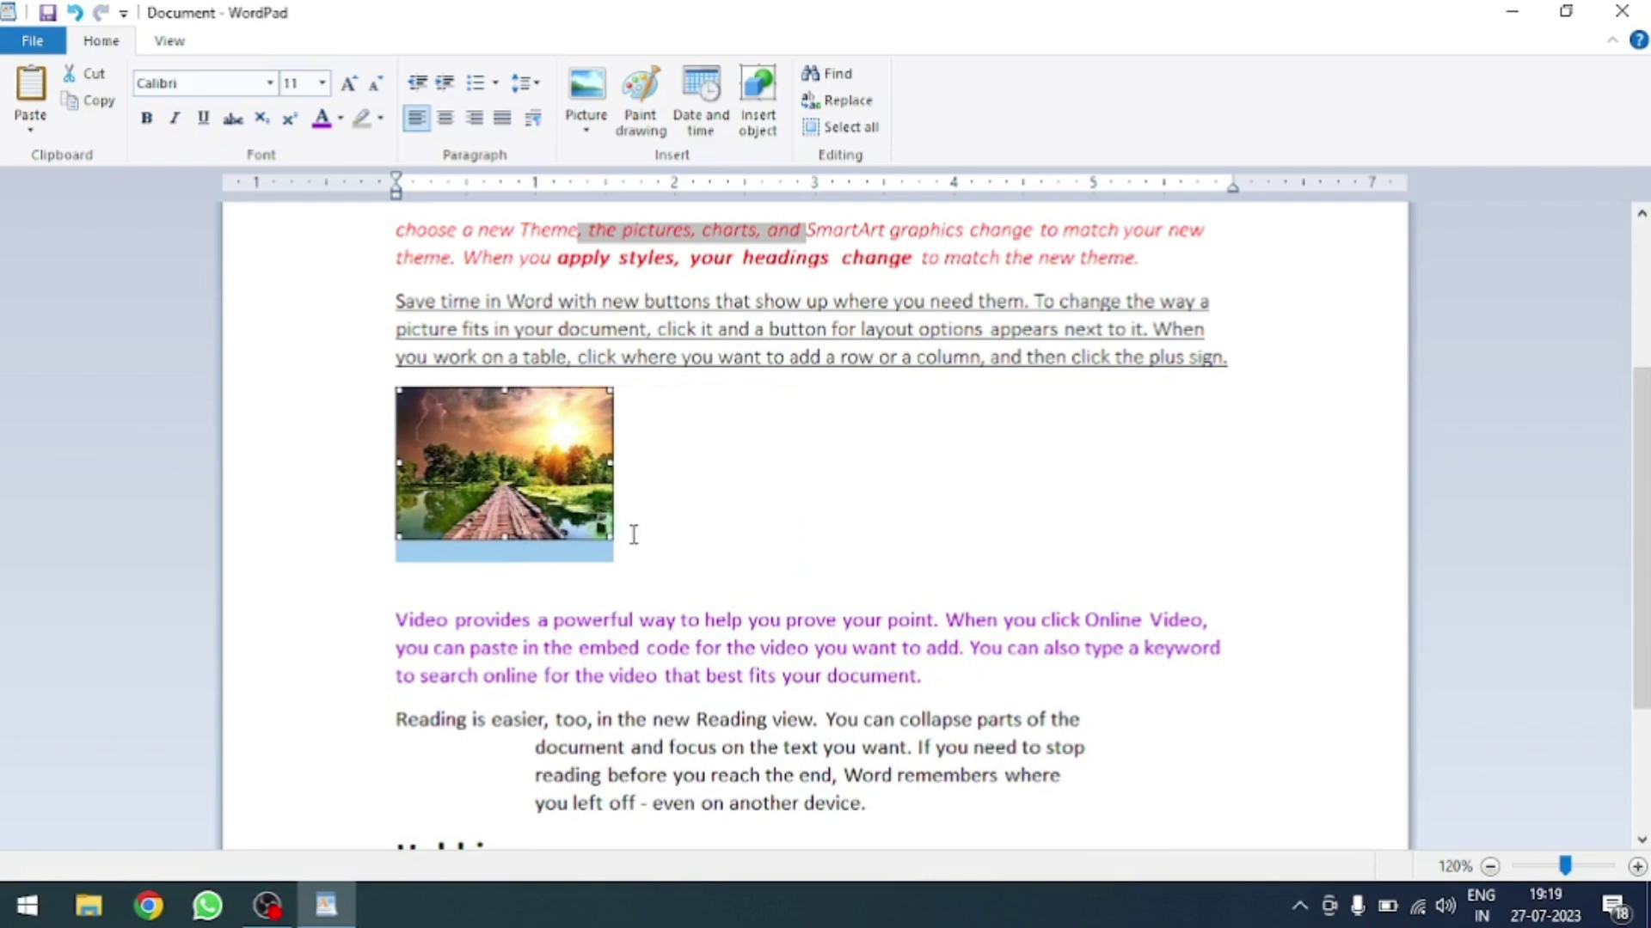
{"action": "left_click", "coordinate": [703, 541]}
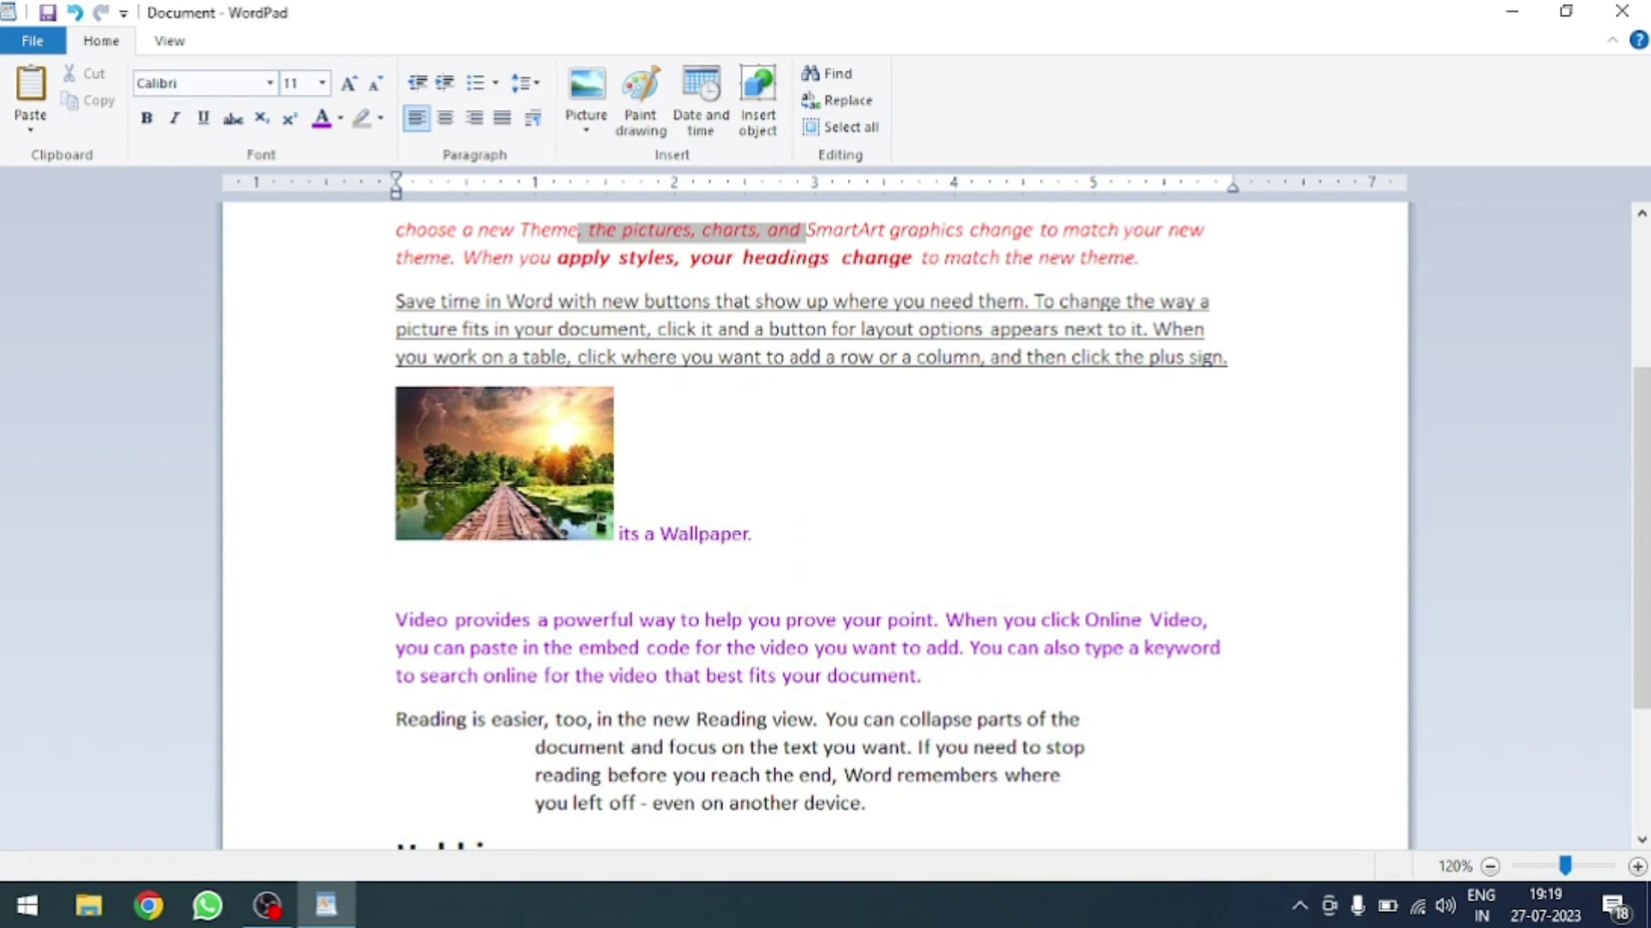
- Add the line 'm,jnjnbb,m' below the picture, followed by an empty line
{"action": "key", "text": "Return"}
{"action": "type", "text": "m,jnjnbb,m"}
{"action": "key", "text": "Return"}
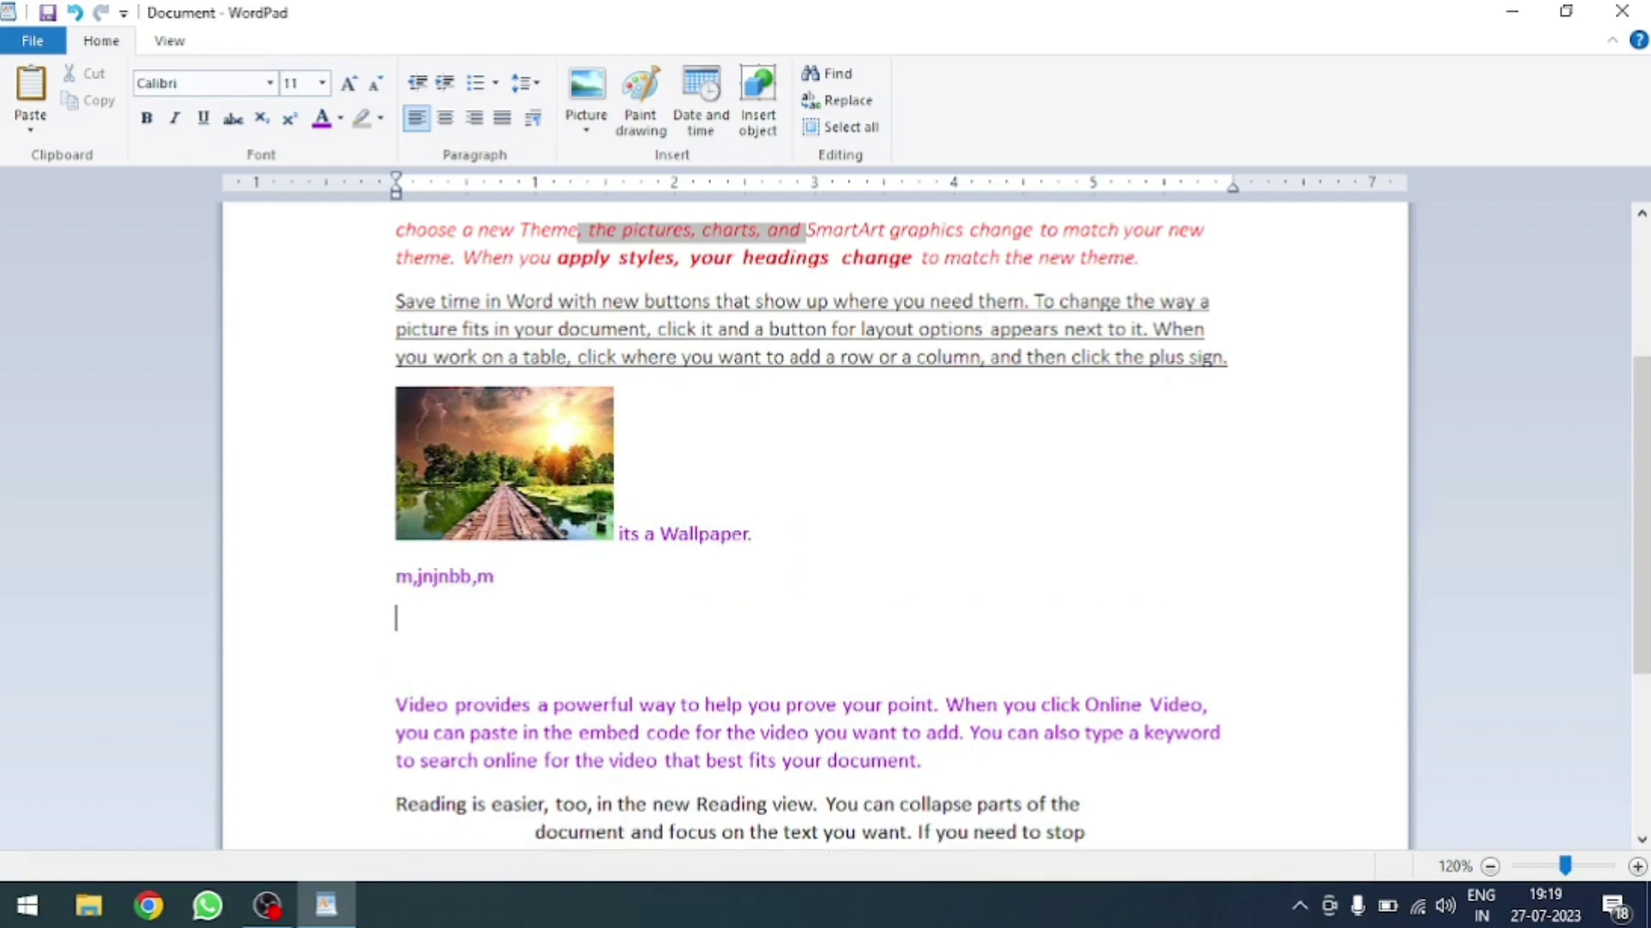
- Insert the 178735 landscape picture, shrink it to a thumbnail, and remove the blank line beneath
{"action": "left_click", "coordinate": [602, 99]}
{"action": "left_click", "coordinate": [731, 408]}
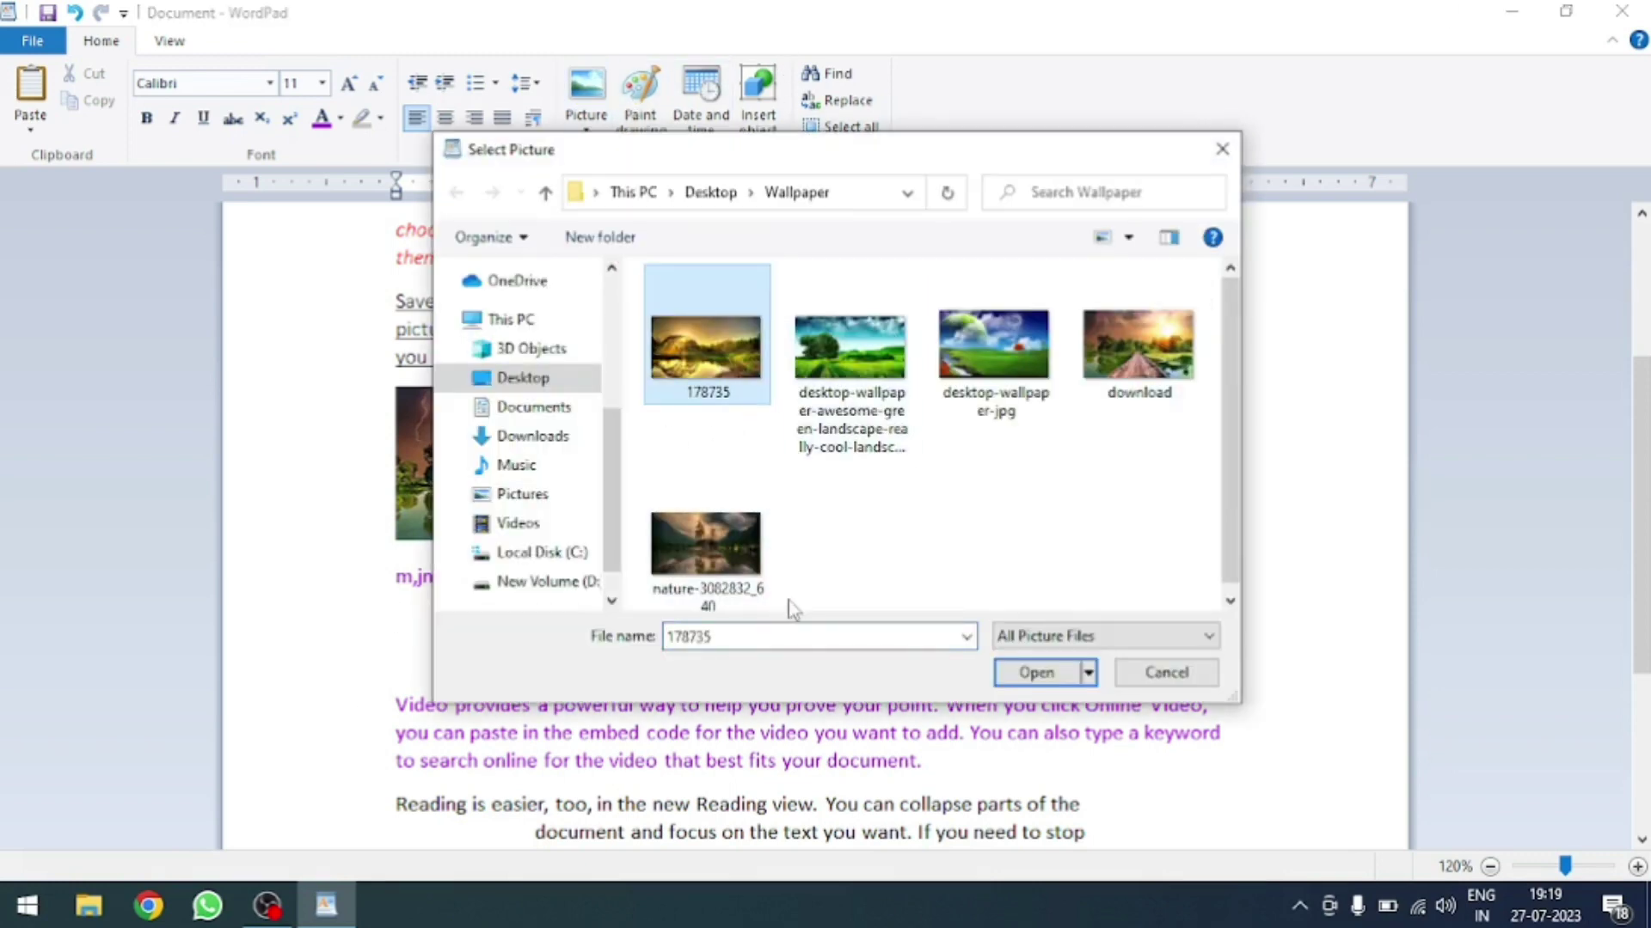
{"action": "left_click", "coordinate": [1038, 673]}
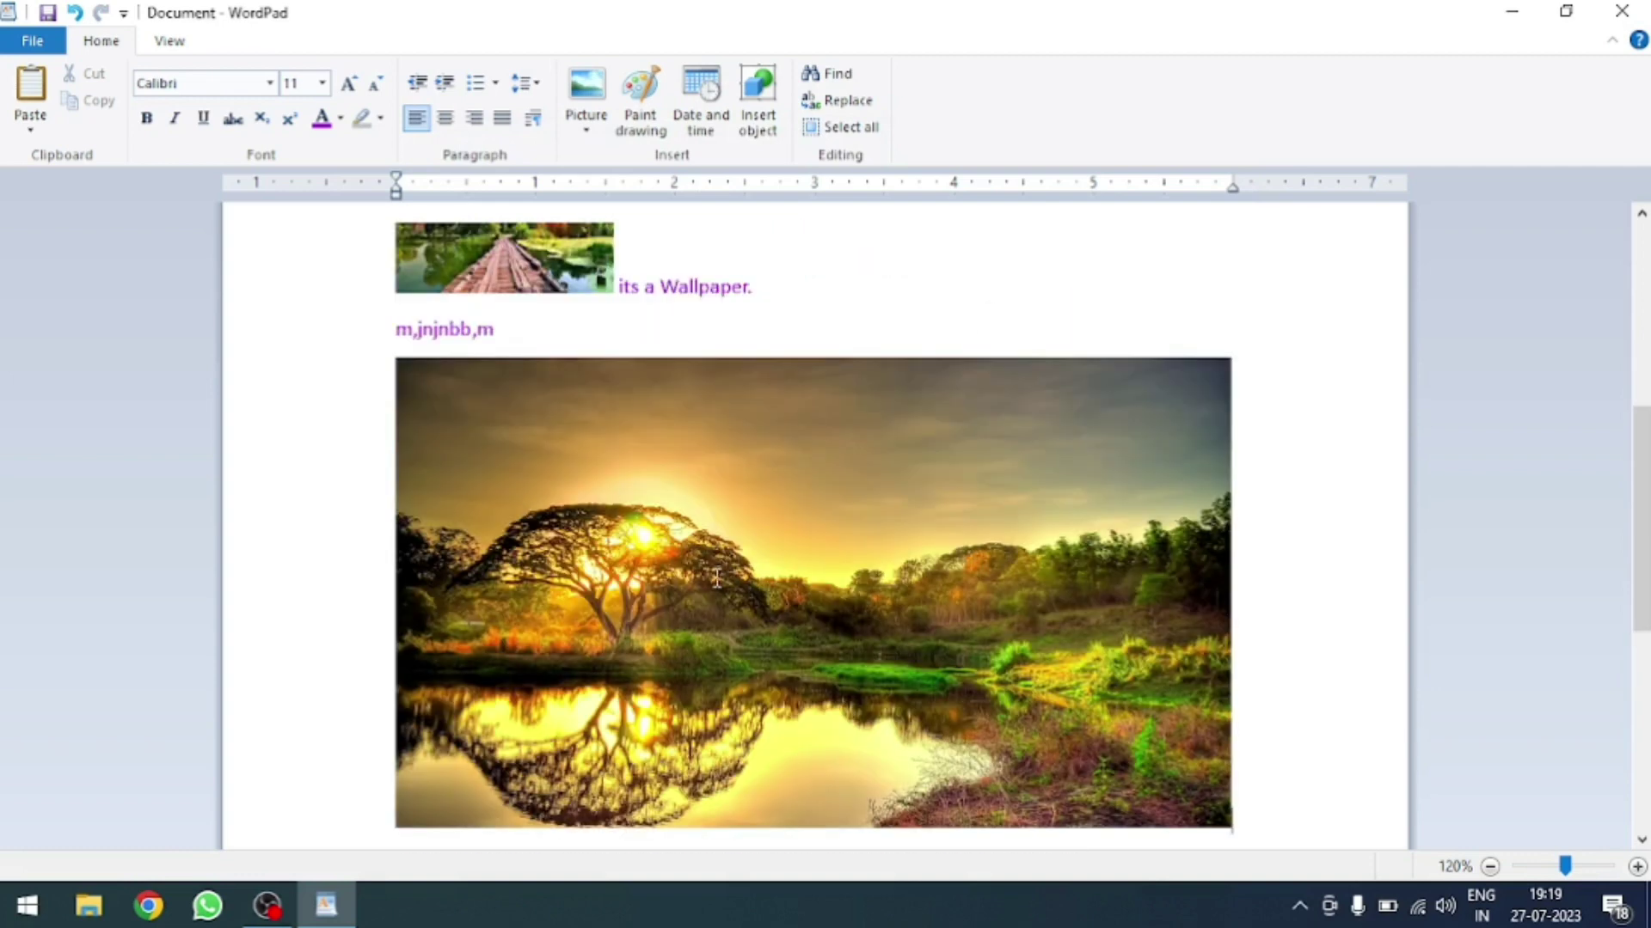
{"action": "scroll", "coordinate": [787, 558], "scroll_direction": "down", "scroll_amount": 1}
{"action": "left_click", "coordinate": [1172, 763]}
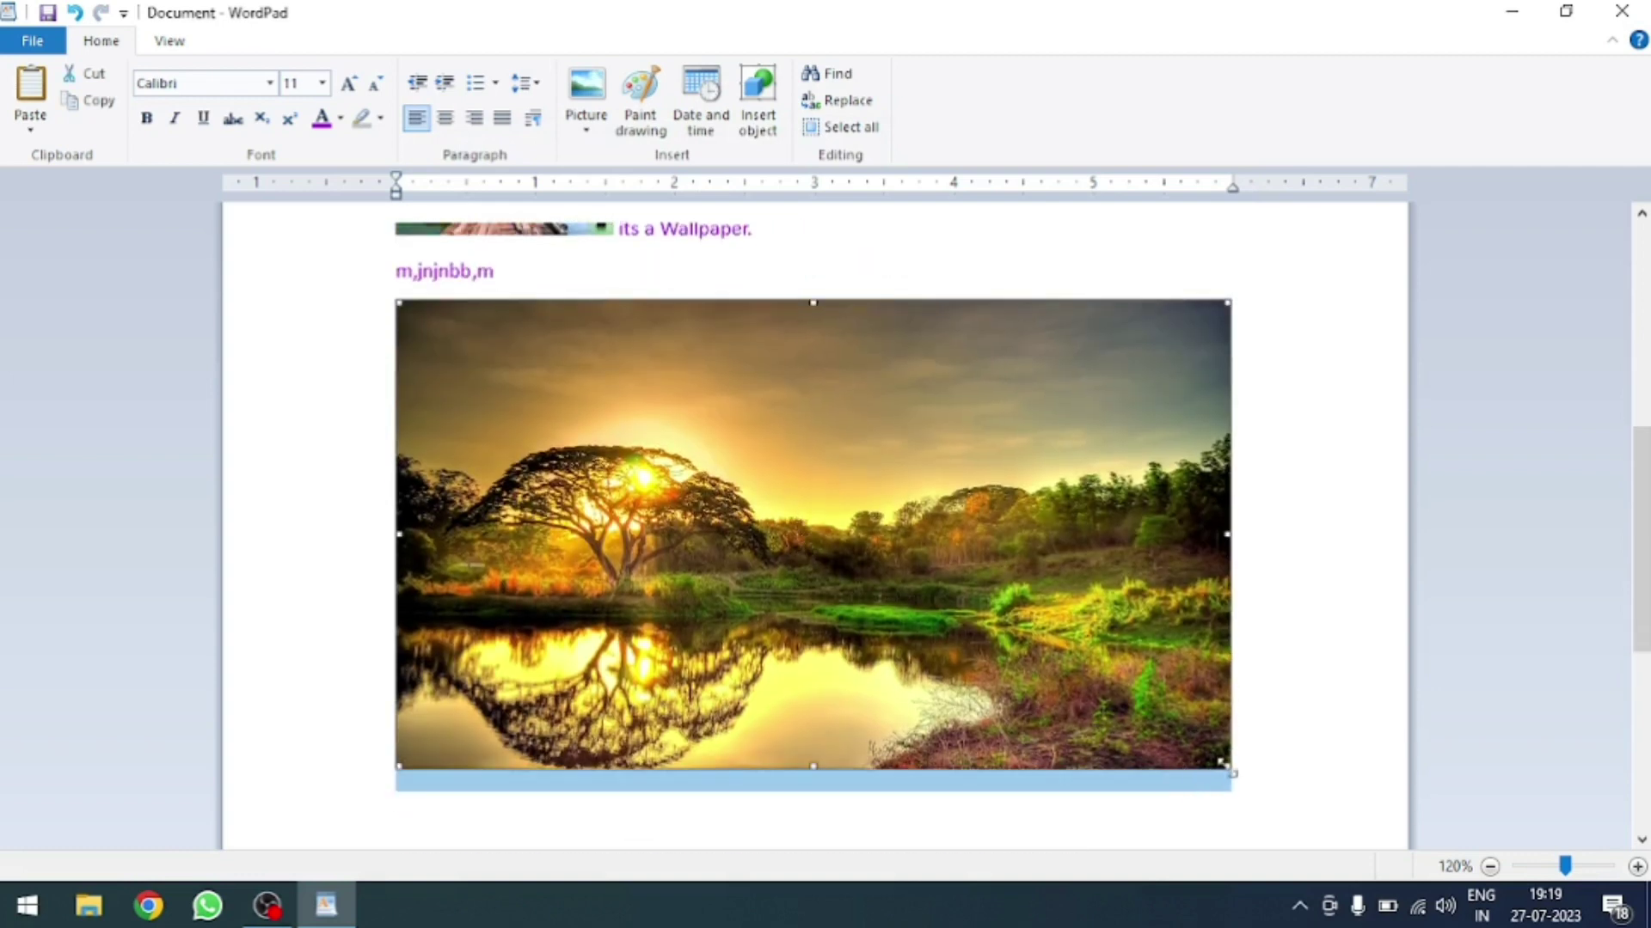
{"action": "mouse_move", "coordinate": [1229, 772]}
{"action": "left_mouse_down"}
{"action": "mouse_move", "coordinate": [1221, 715]}
{"action": "mouse_move", "coordinate": [688, 424]}
{"action": "left_mouse_up"}
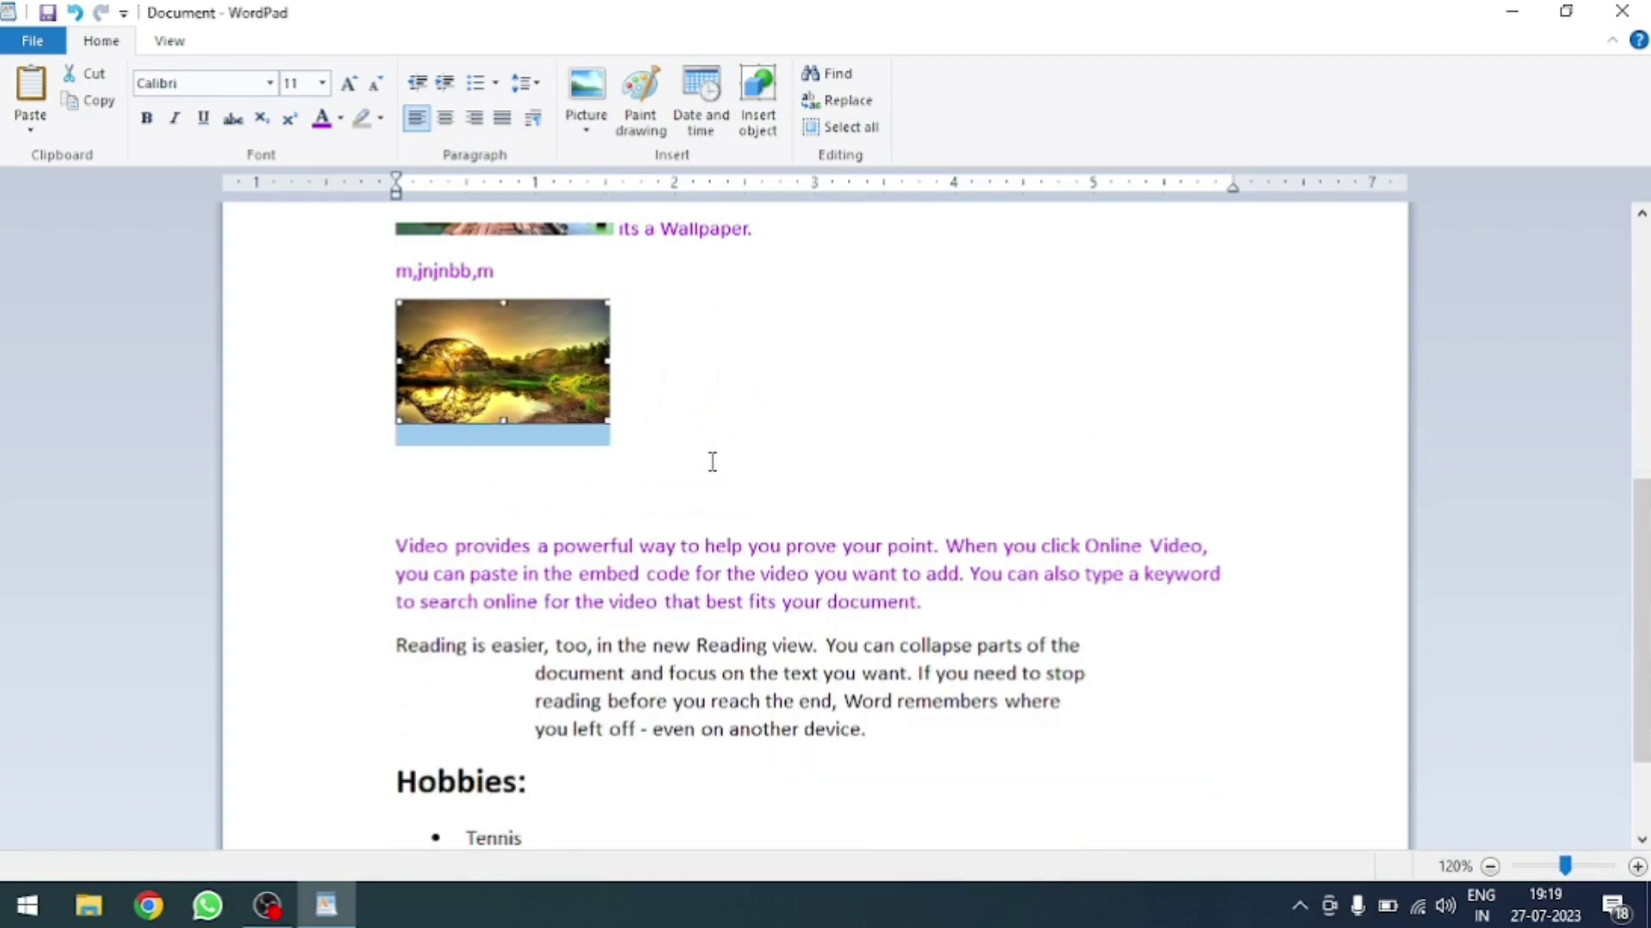
{"action": "left_click", "coordinate": [712, 462]}
{"action": "key", "text": "Delete"}
{"action": "key", "text": "ctrl+End"}
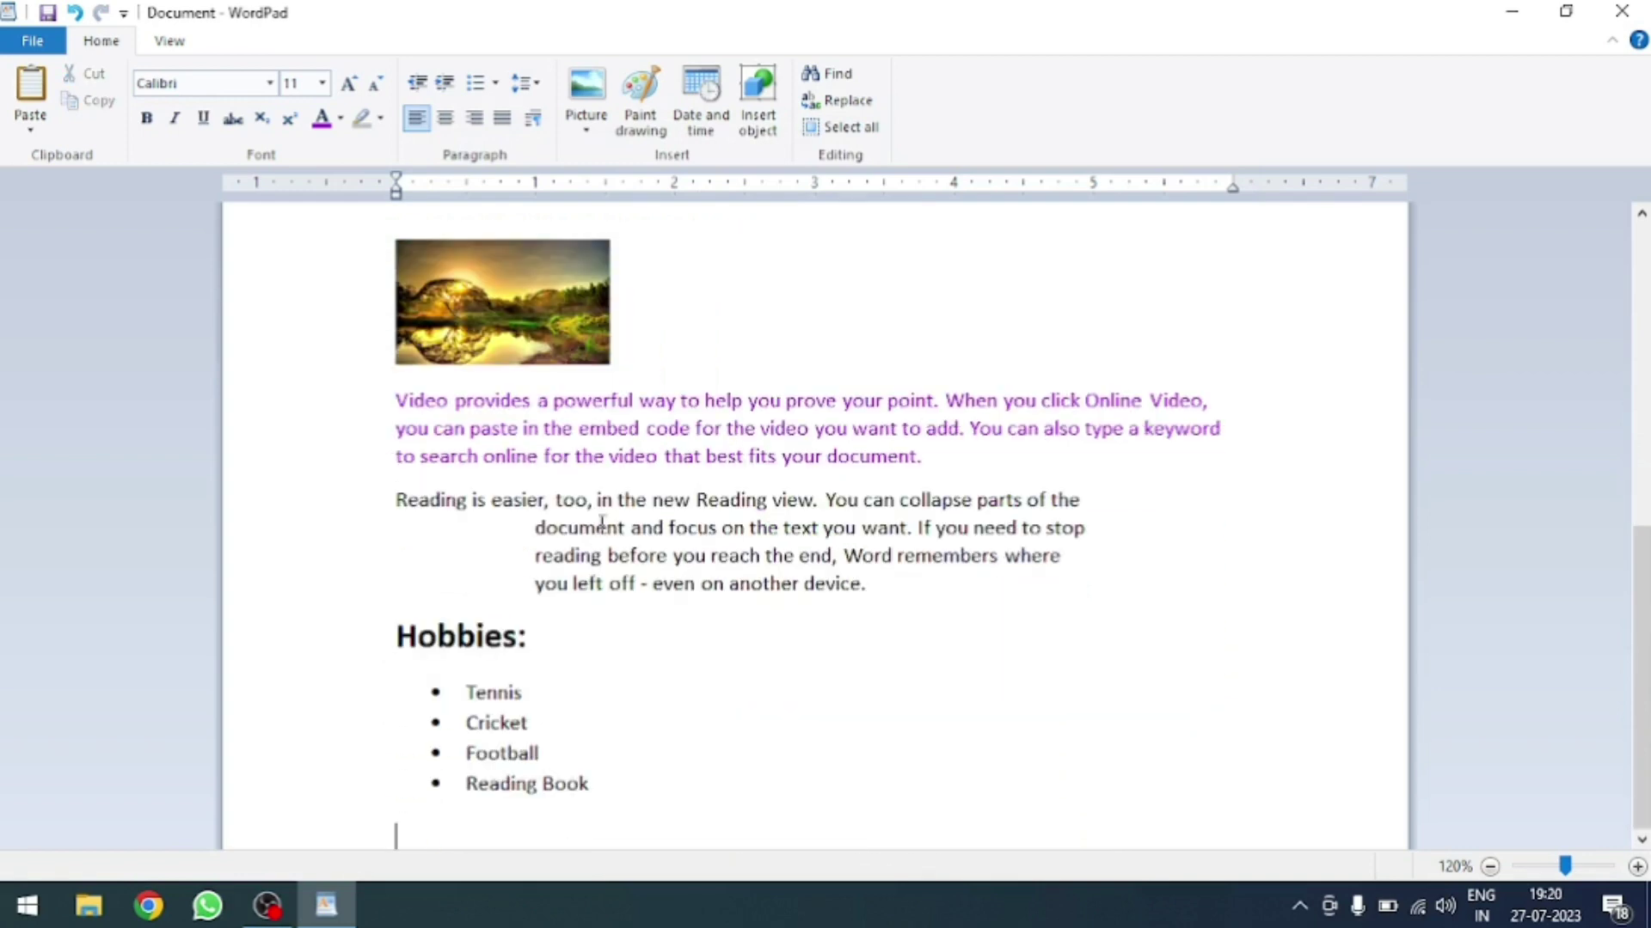
- Start an embedded Paint drawing, enlarge the canvas, and pencil a forked tree trunk
{"action": "left_click", "coordinate": [641, 112]}
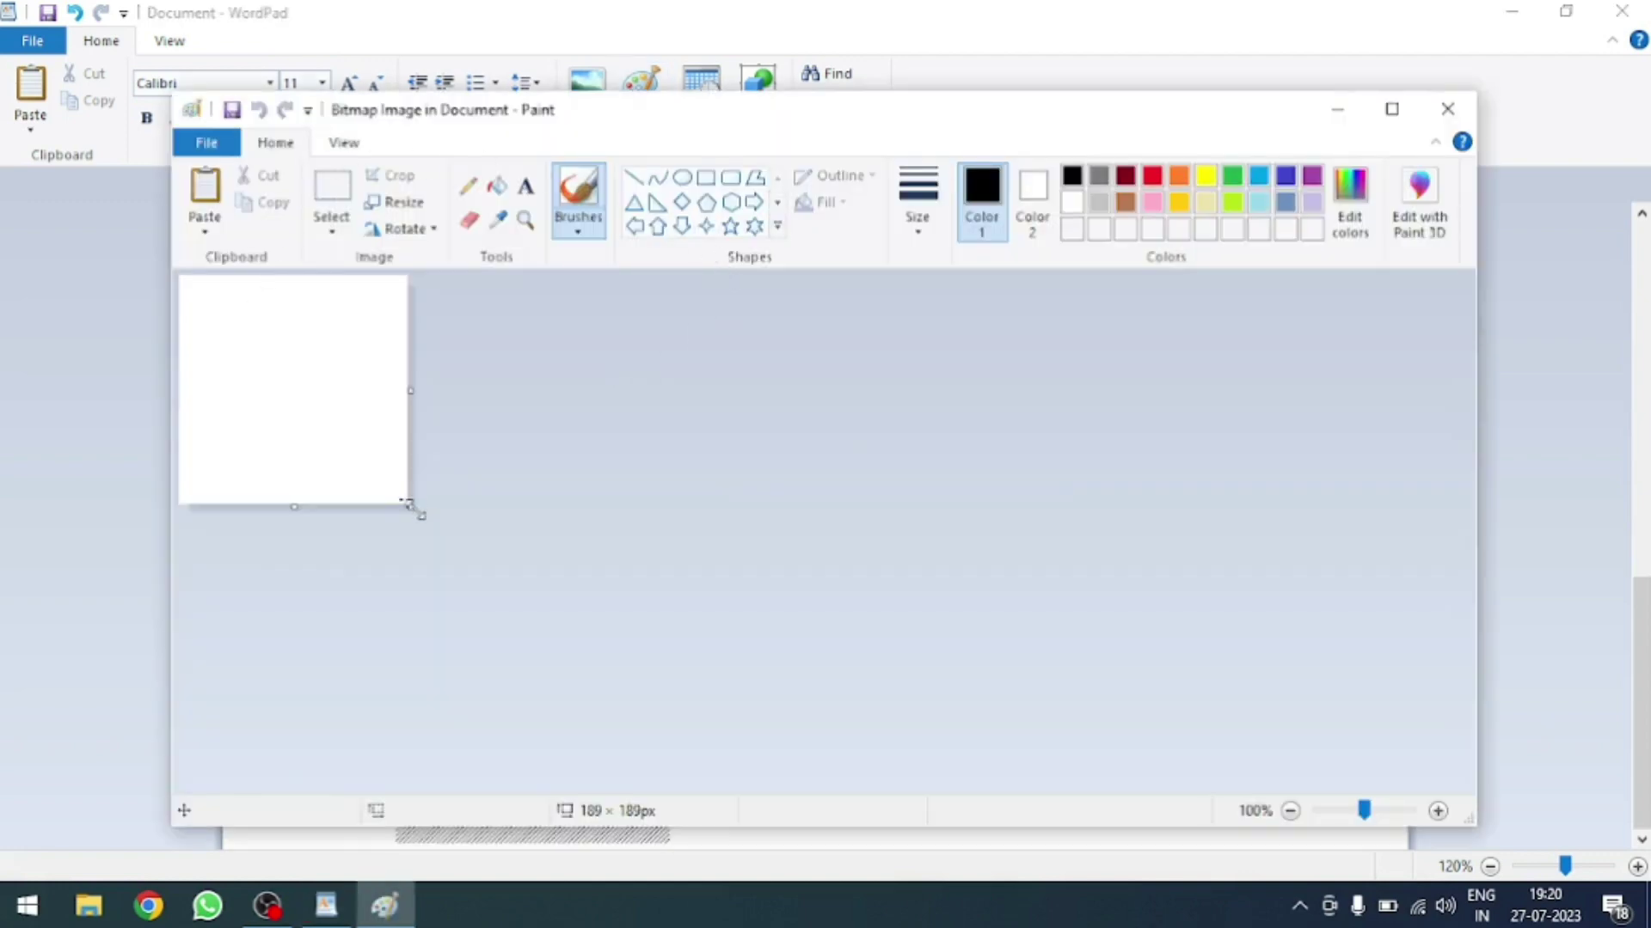
{"action": "left_click_drag", "start_coordinate": [410, 508], "coordinate": [511, 613]}
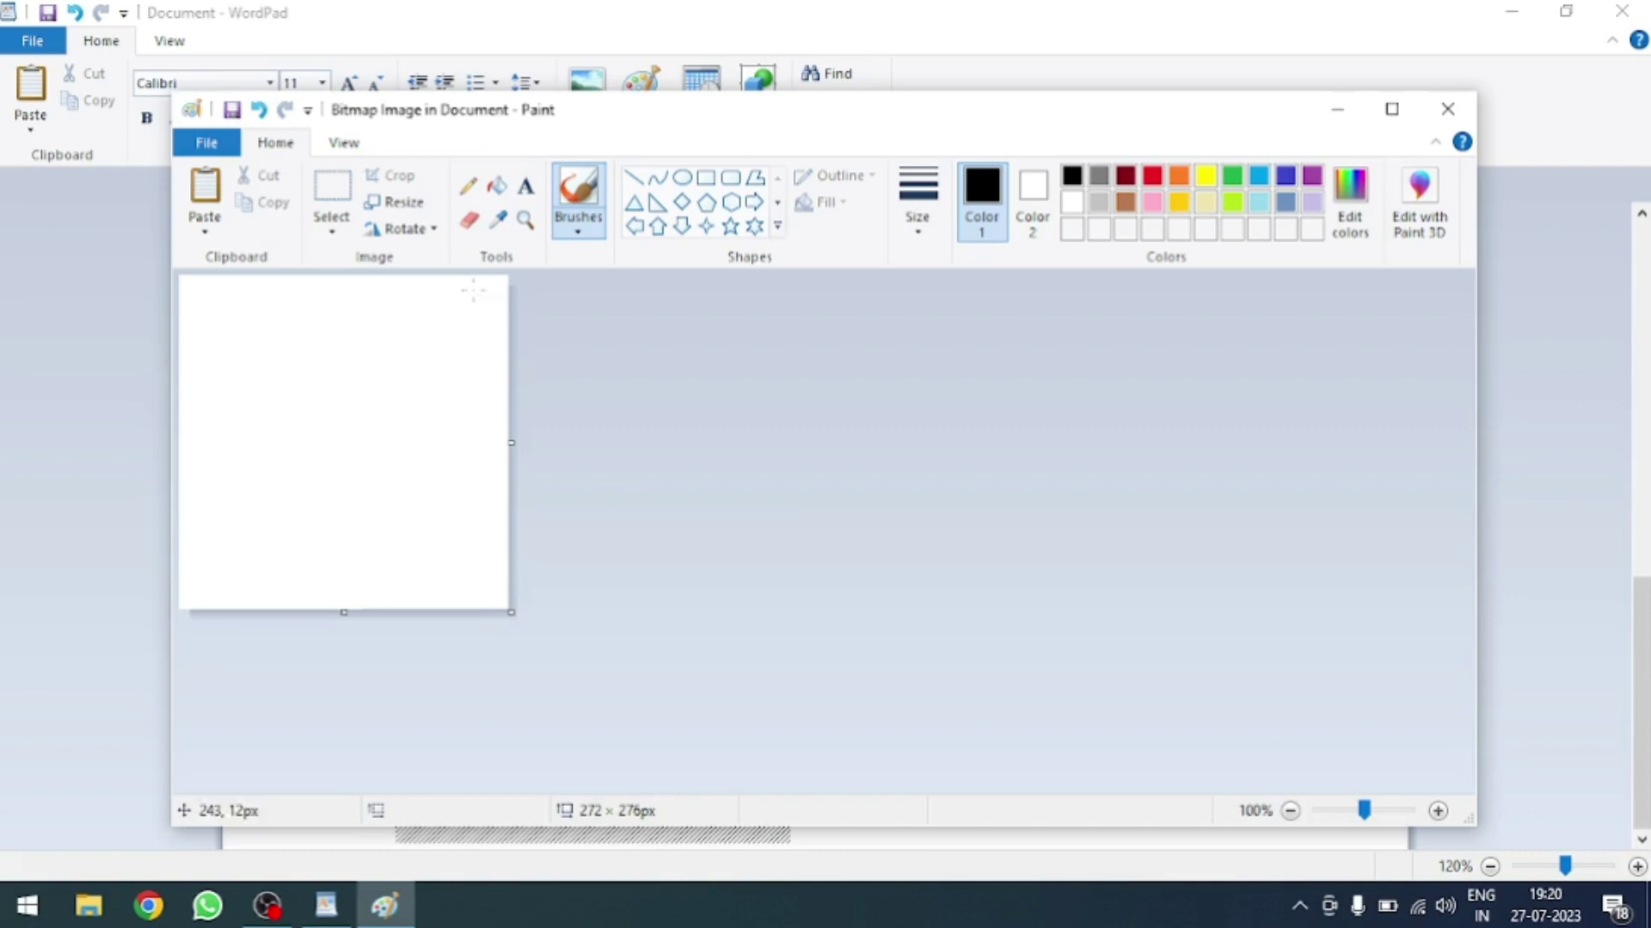
{"action": "left_click", "coordinate": [468, 186]}
{"action": "left_click_drag", "start_coordinate": [285, 511], "coordinate": [305, 609]}
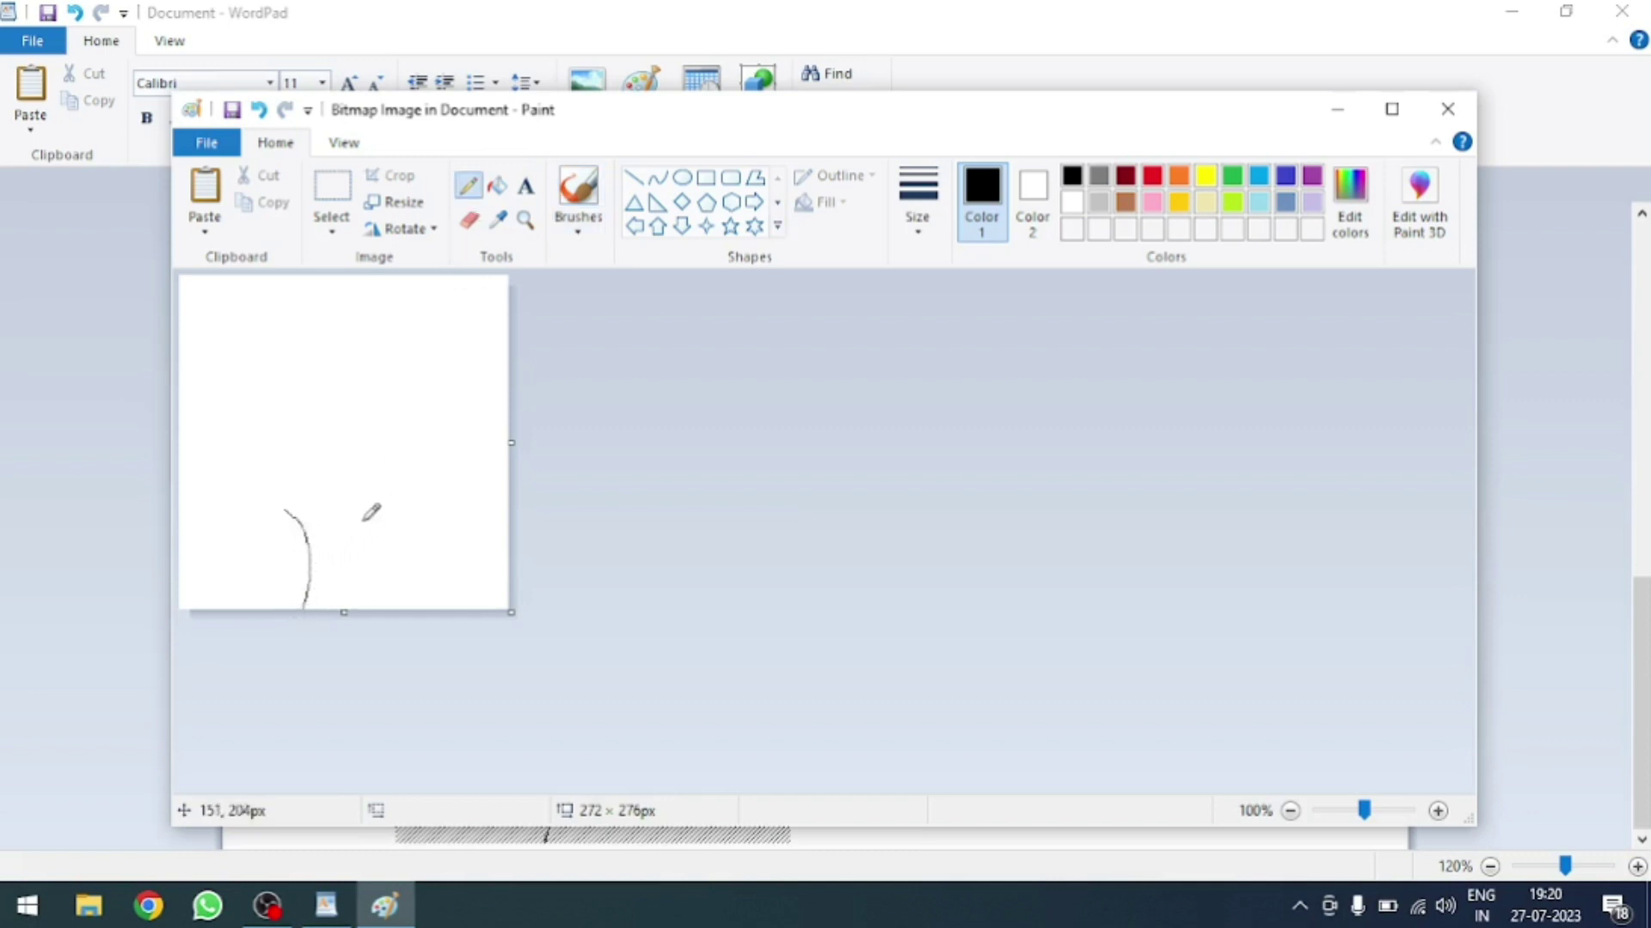
{"action": "left_click_drag", "start_coordinate": [371, 508], "coordinate": [344, 610]}
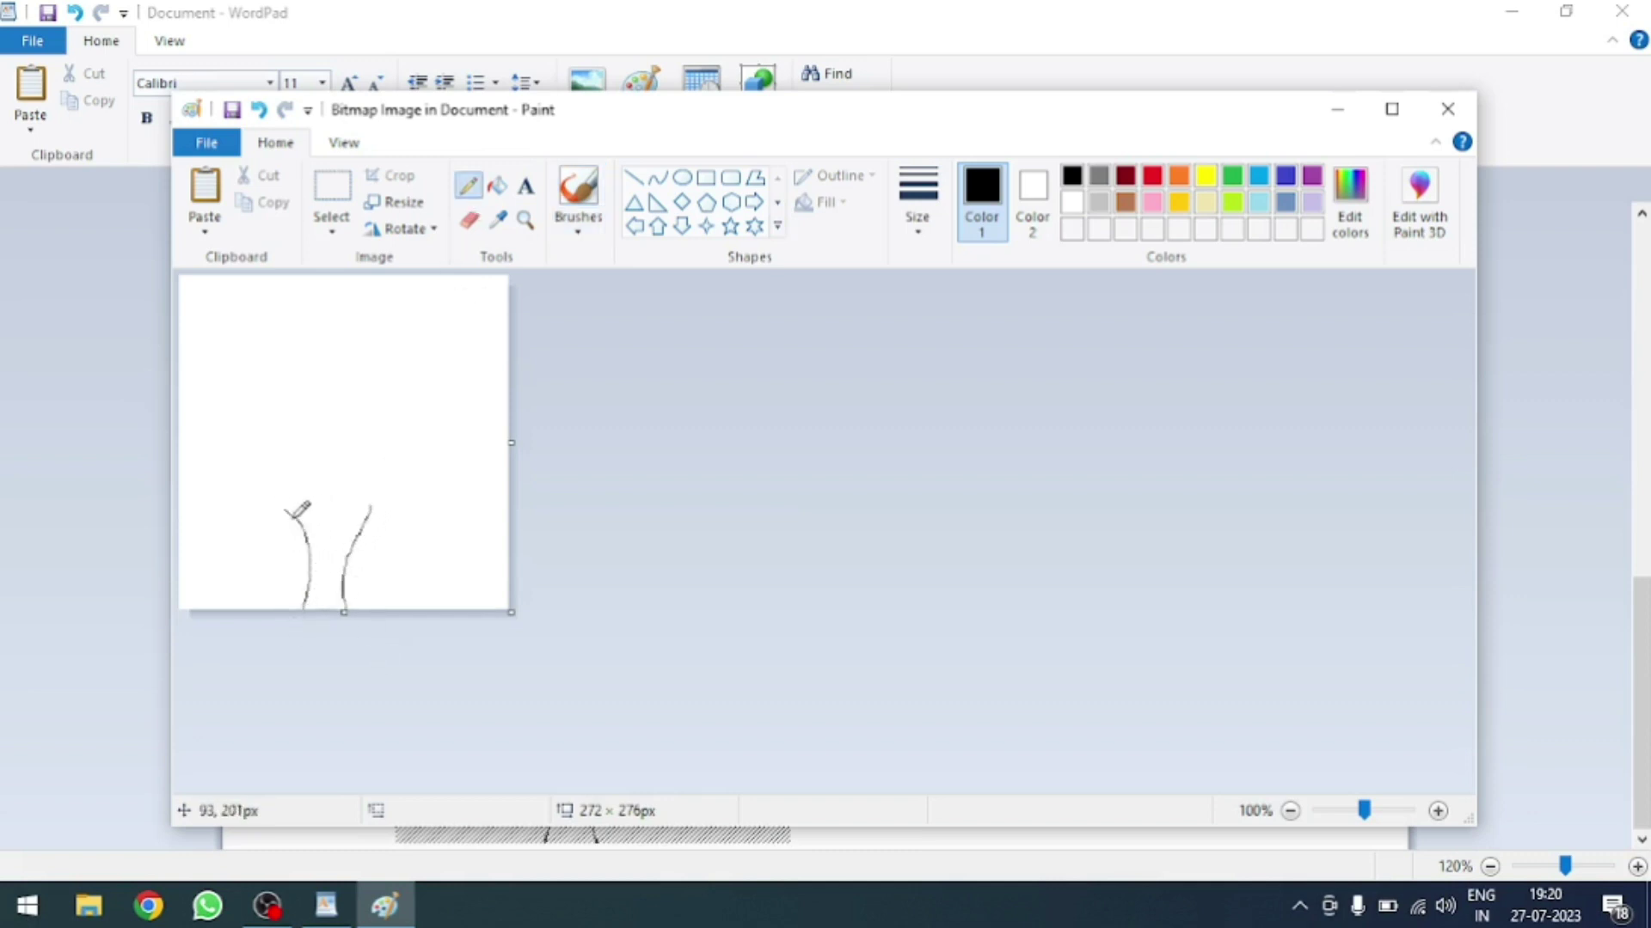
{"action": "left_click_drag", "start_coordinate": [285, 510], "coordinate": [382, 477]}
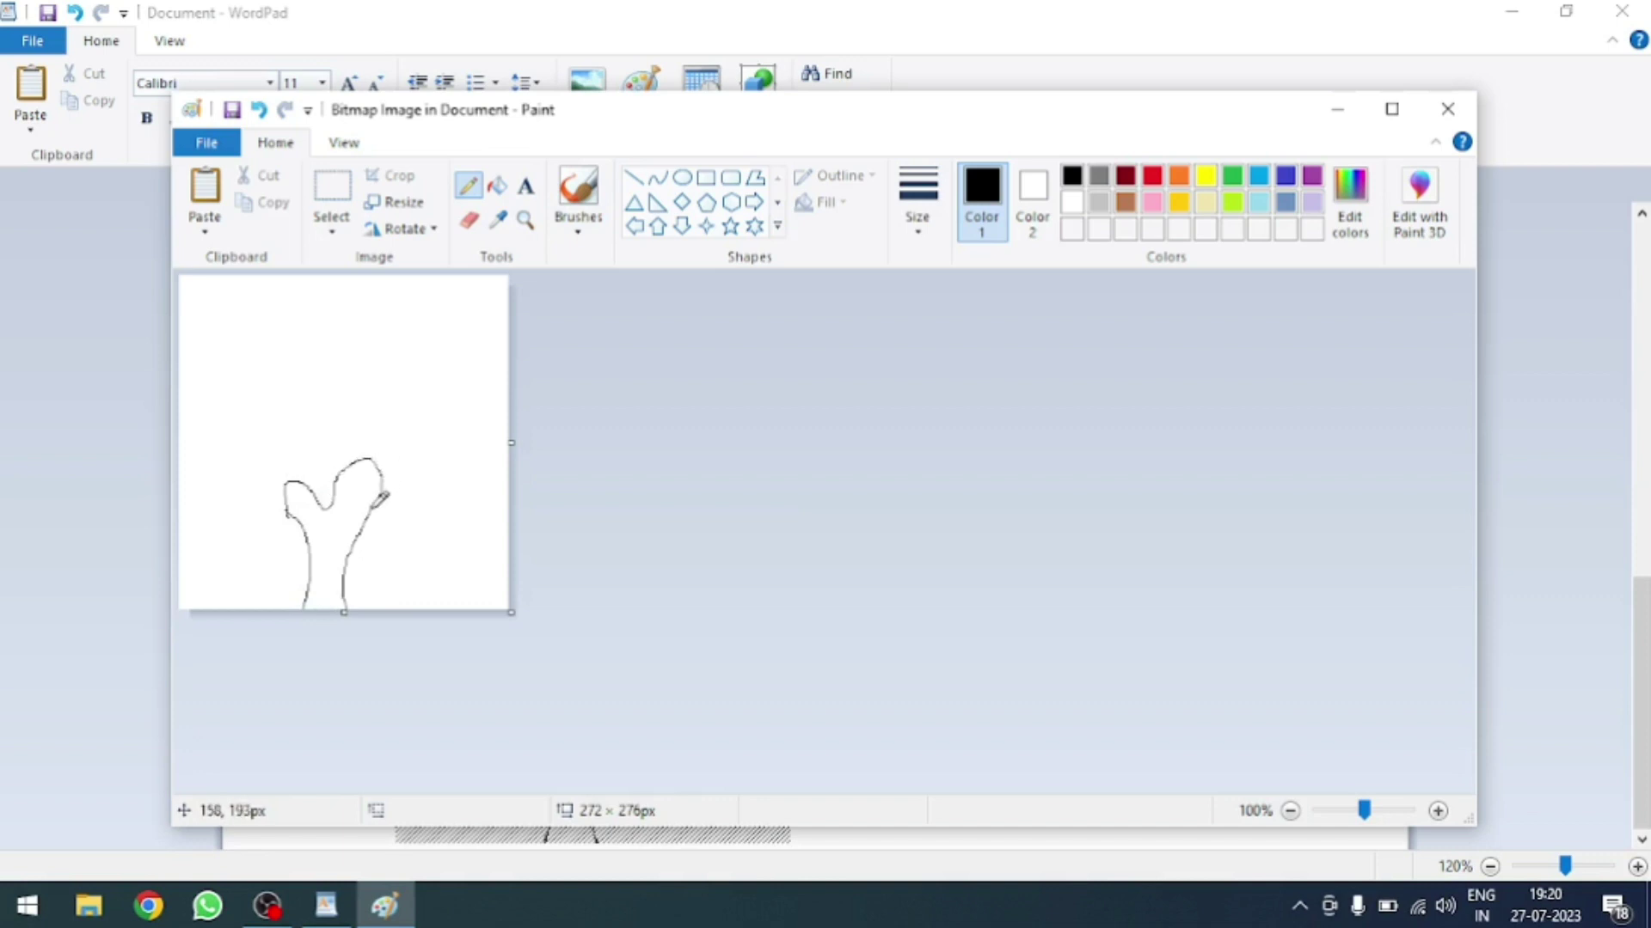
- Draw a thin-outlined cloud canopy over the trunk, erase stray bubbles, and add small birds
{"action": "left_click", "coordinate": [778, 227]}
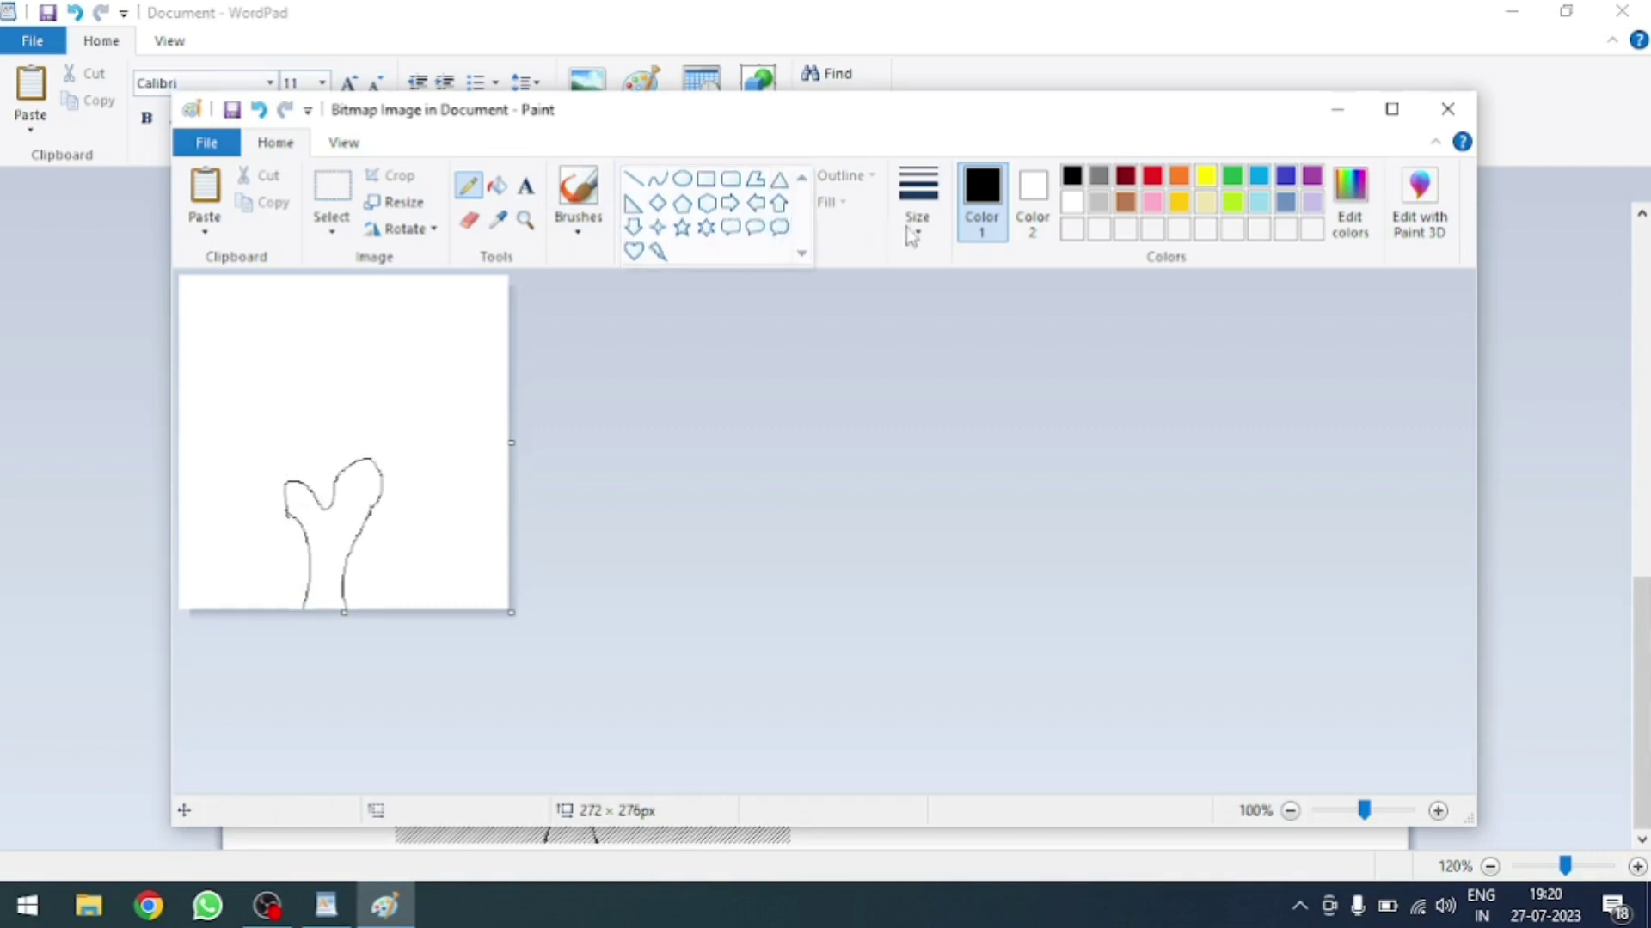
{"action": "left_click", "coordinate": [779, 227]}
{"action": "left_click", "coordinate": [917, 215]}
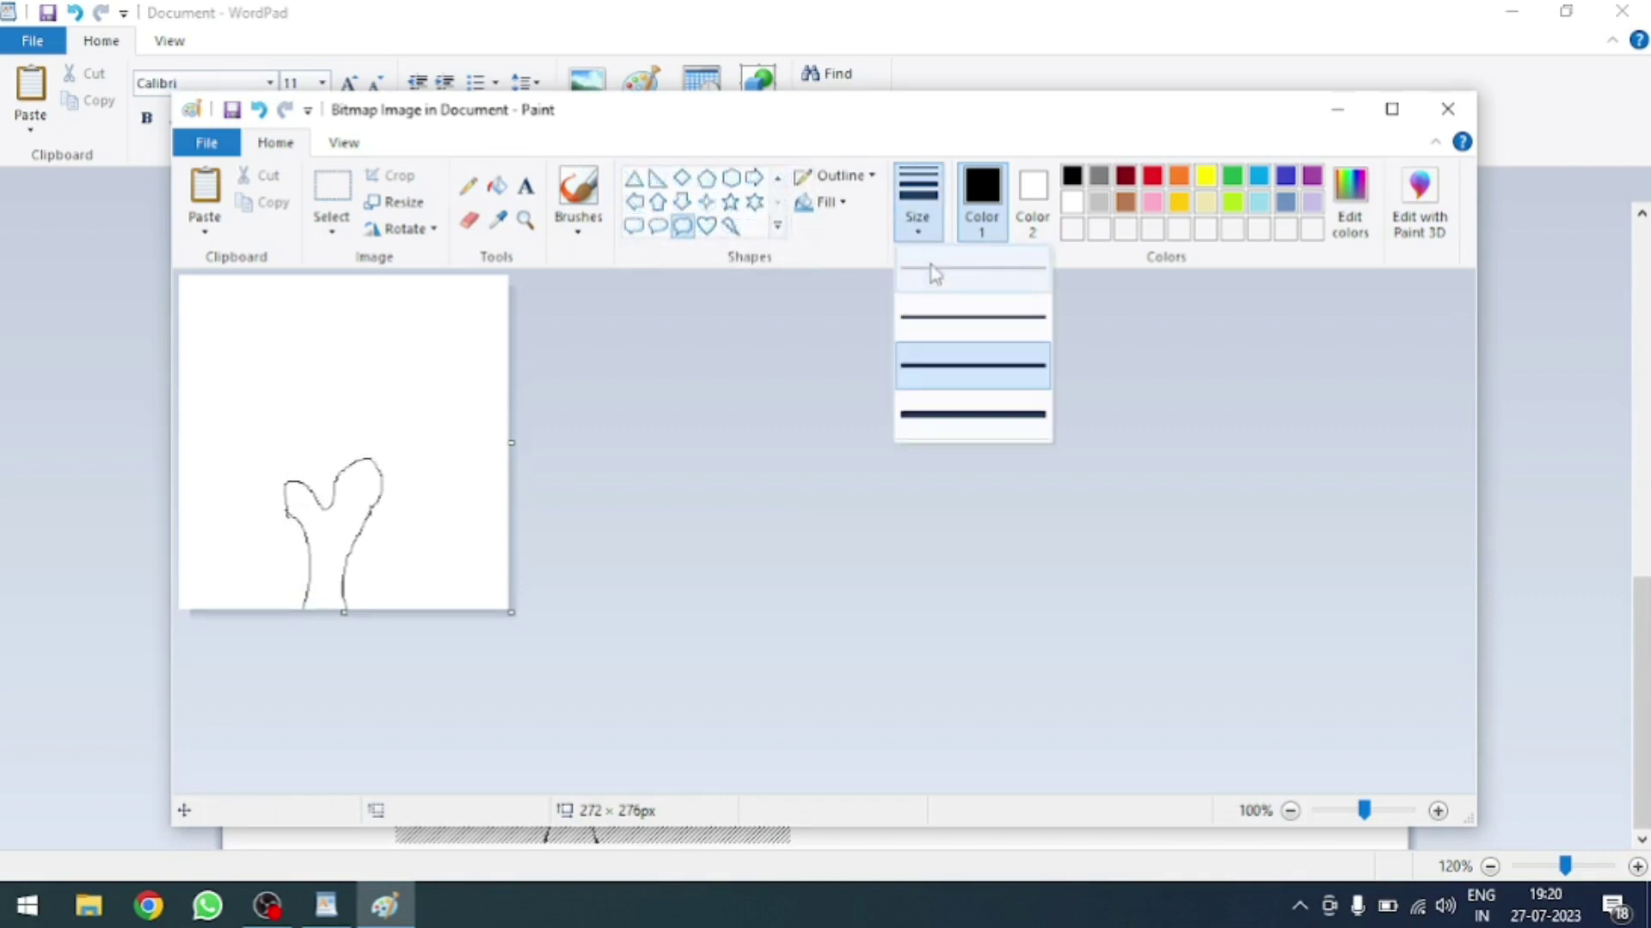
{"action": "left_click", "coordinate": [946, 284]}
{"action": "left_click_drag", "start_coordinate": [210, 331], "coordinate": [453, 557]}
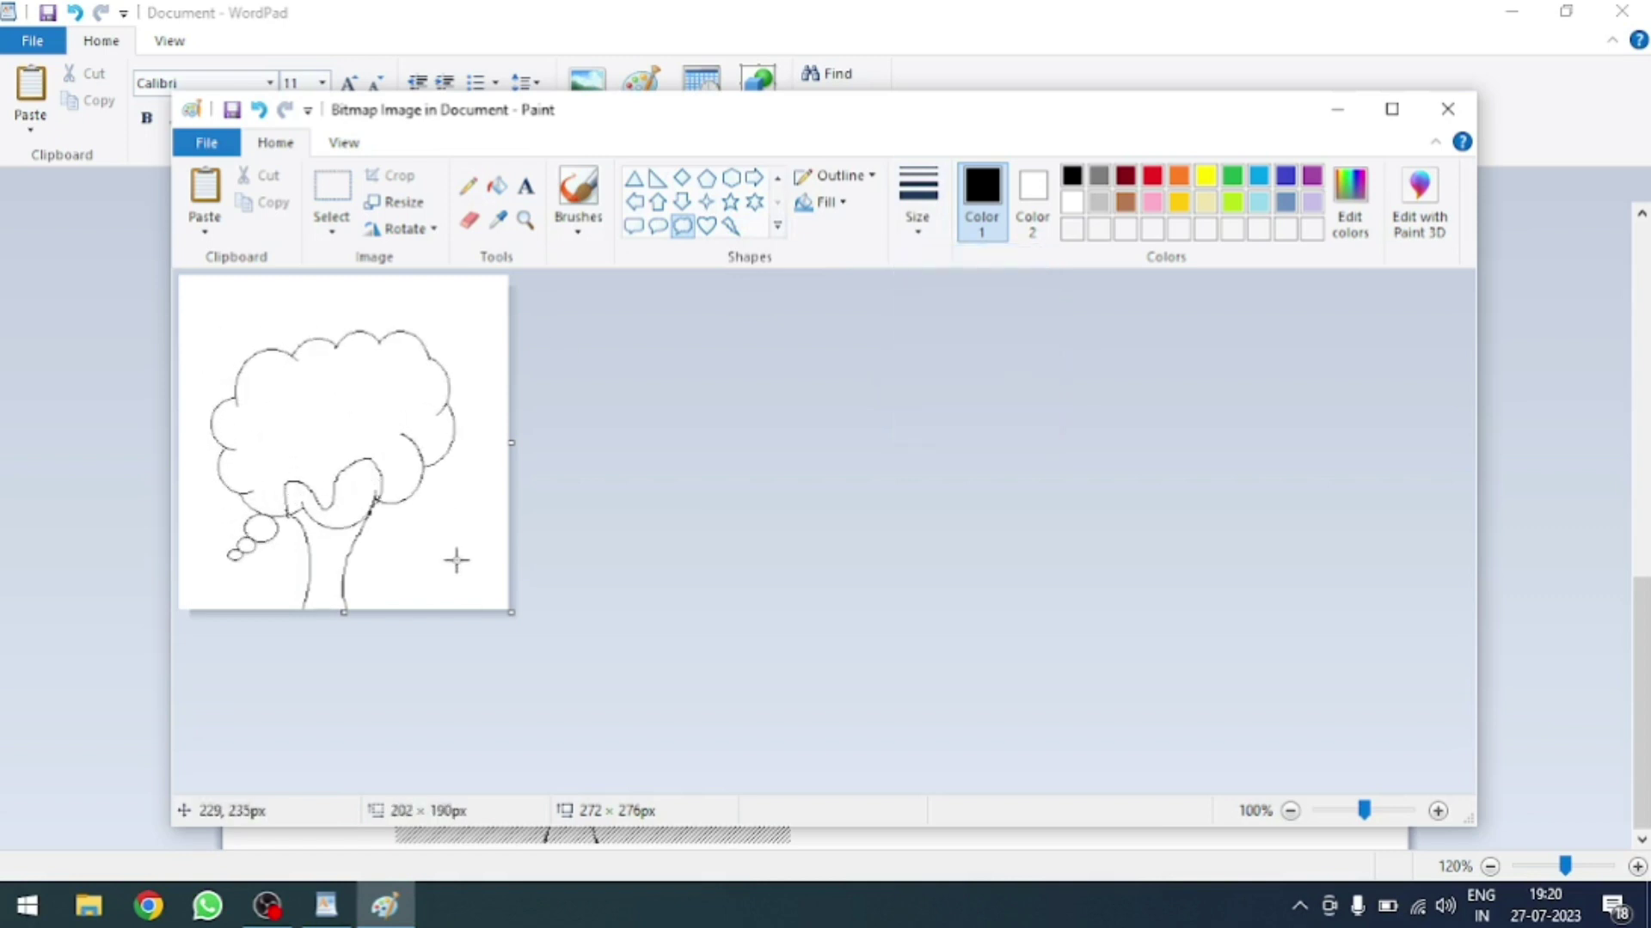
{"action": "left_click", "coordinate": [469, 220]}
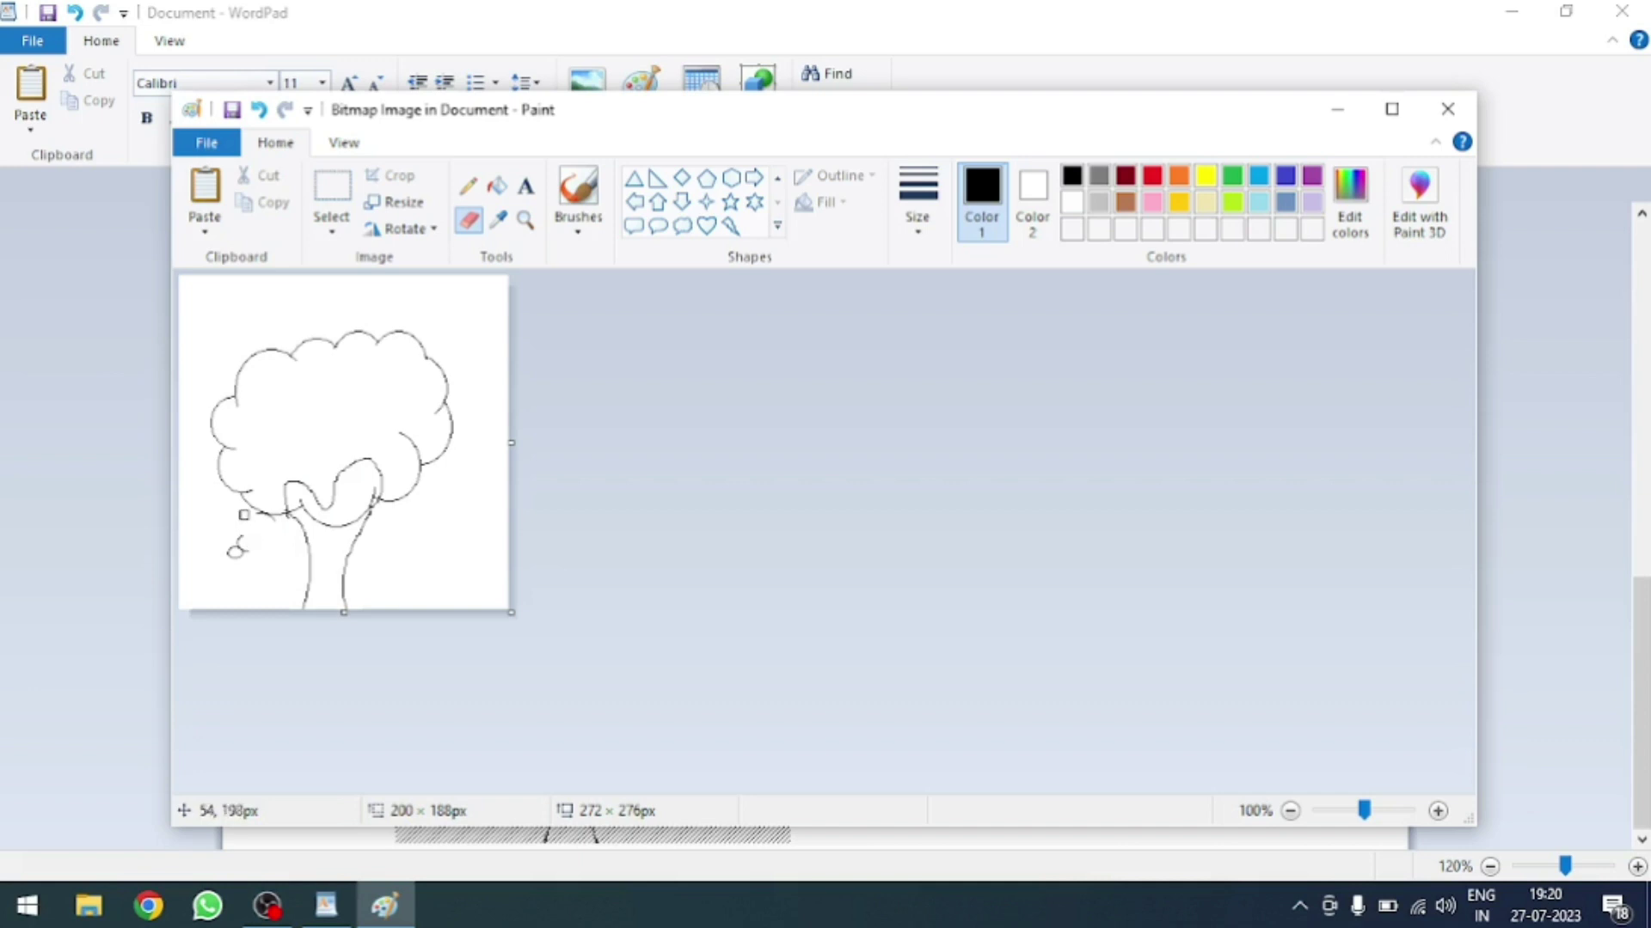
{"action": "left_click", "coordinate": [468, 185]}
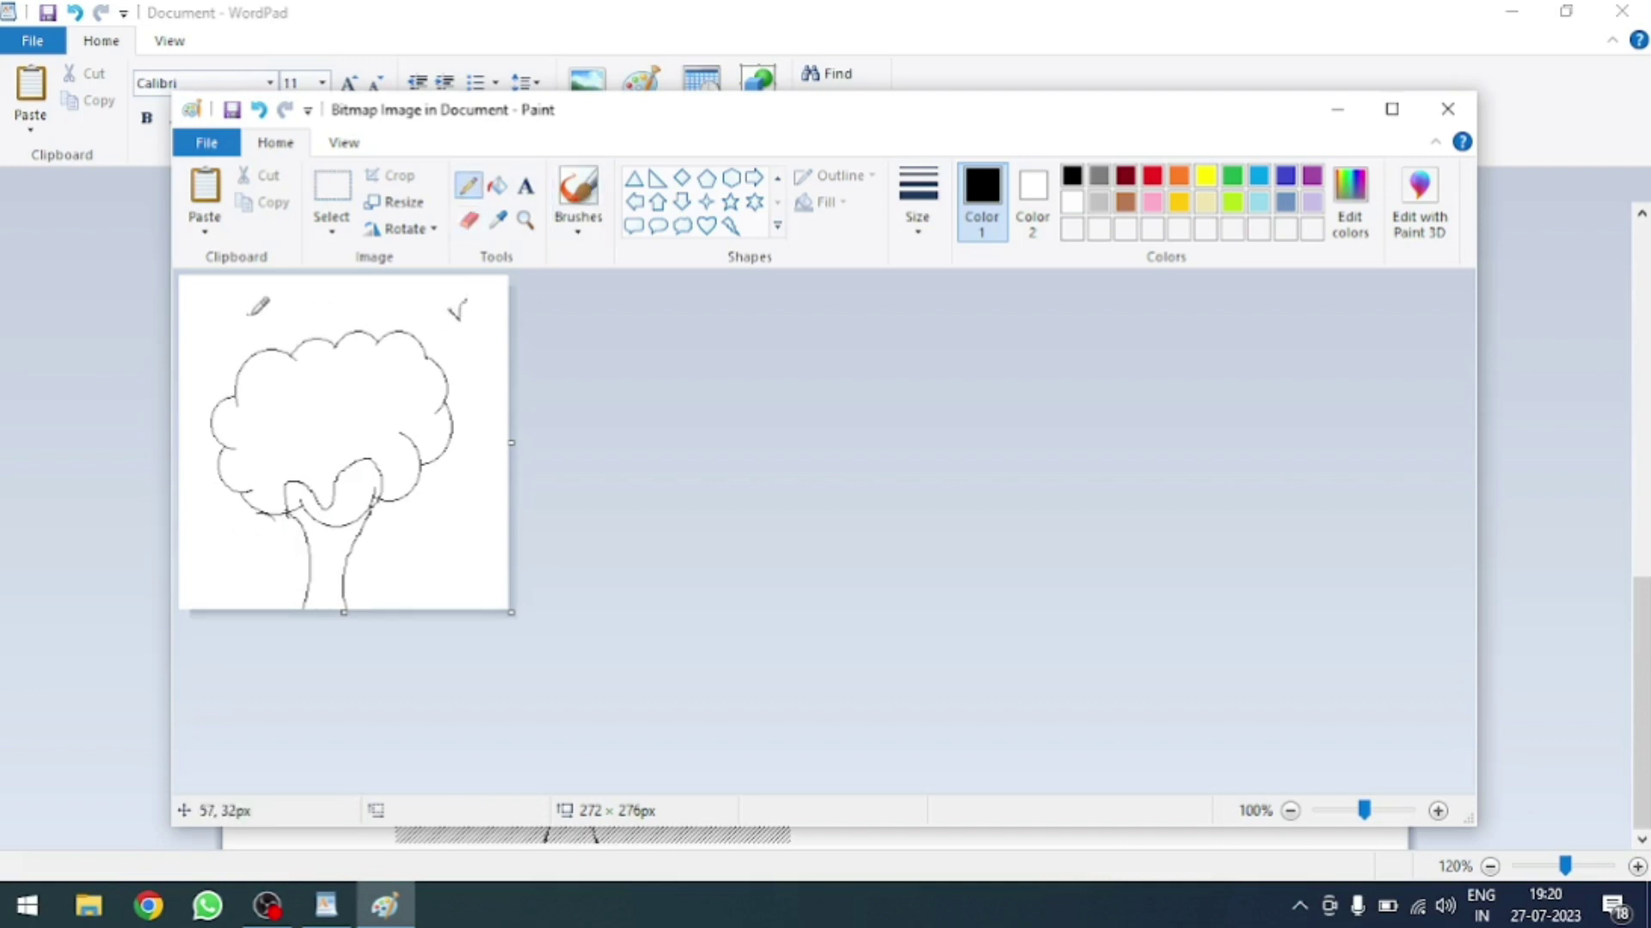
{"action": "left_click_drag", "start_coordinate": [315, 303], "coordinate": [332, 301]}
- Fill the trunk brown, the canopy green, and the background light blue
{"action": "left_click", "coordinate": [496, 186]}
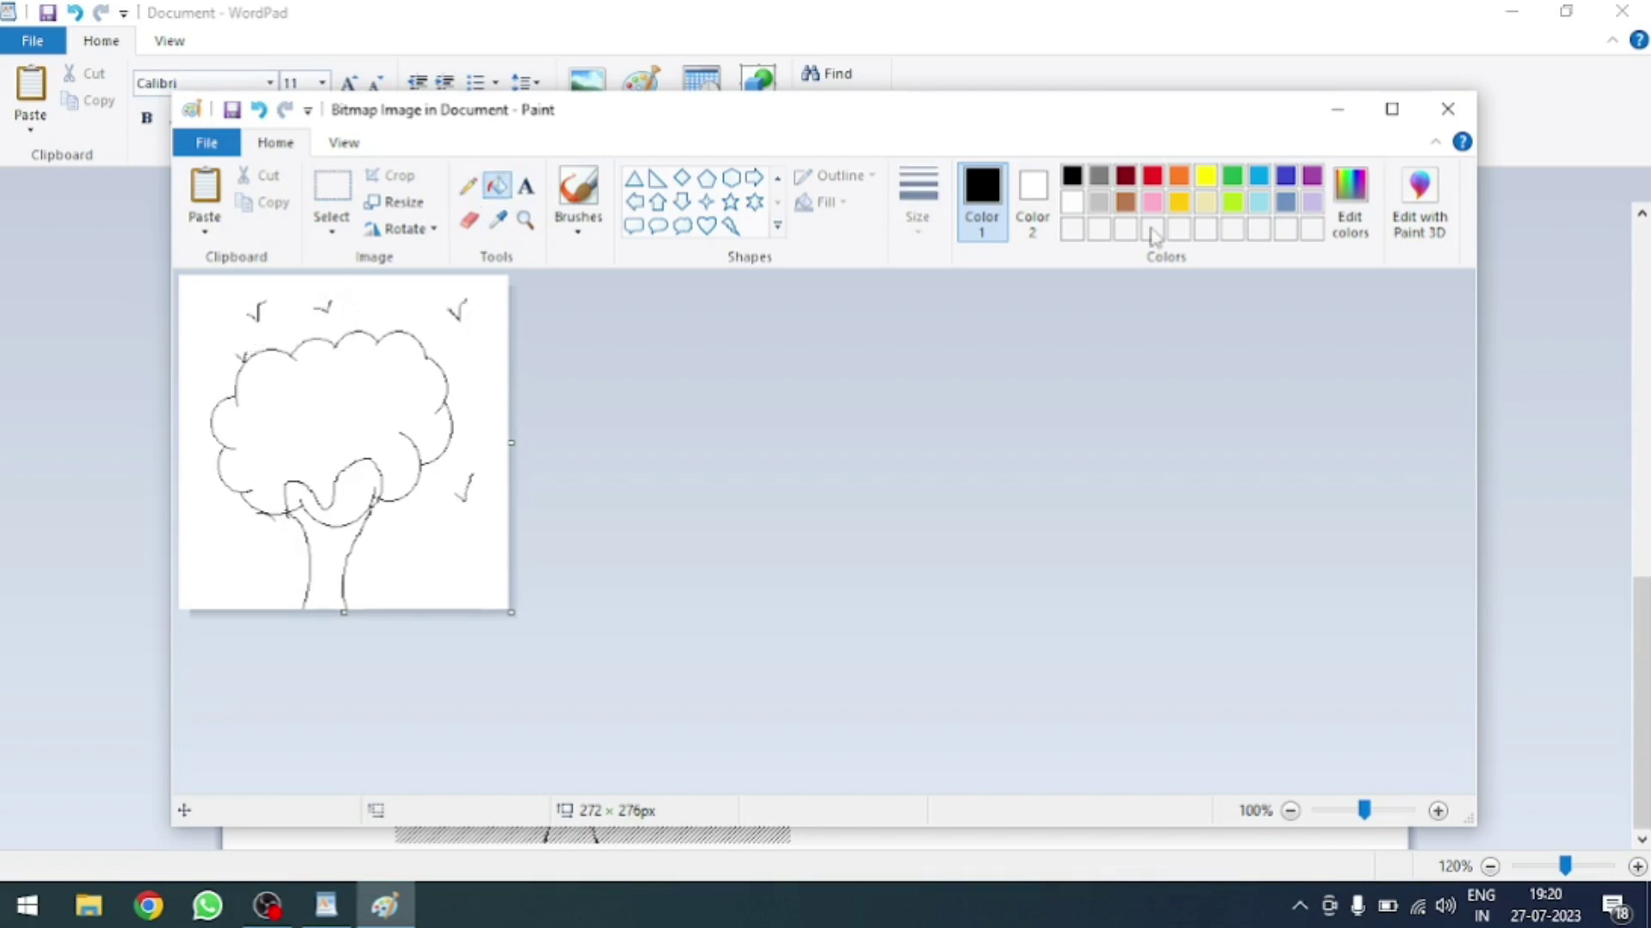
{"action": "left_click", "coordinate": [1133, 207]}
{"action": "left_click", "coordinate": [348, 542]}
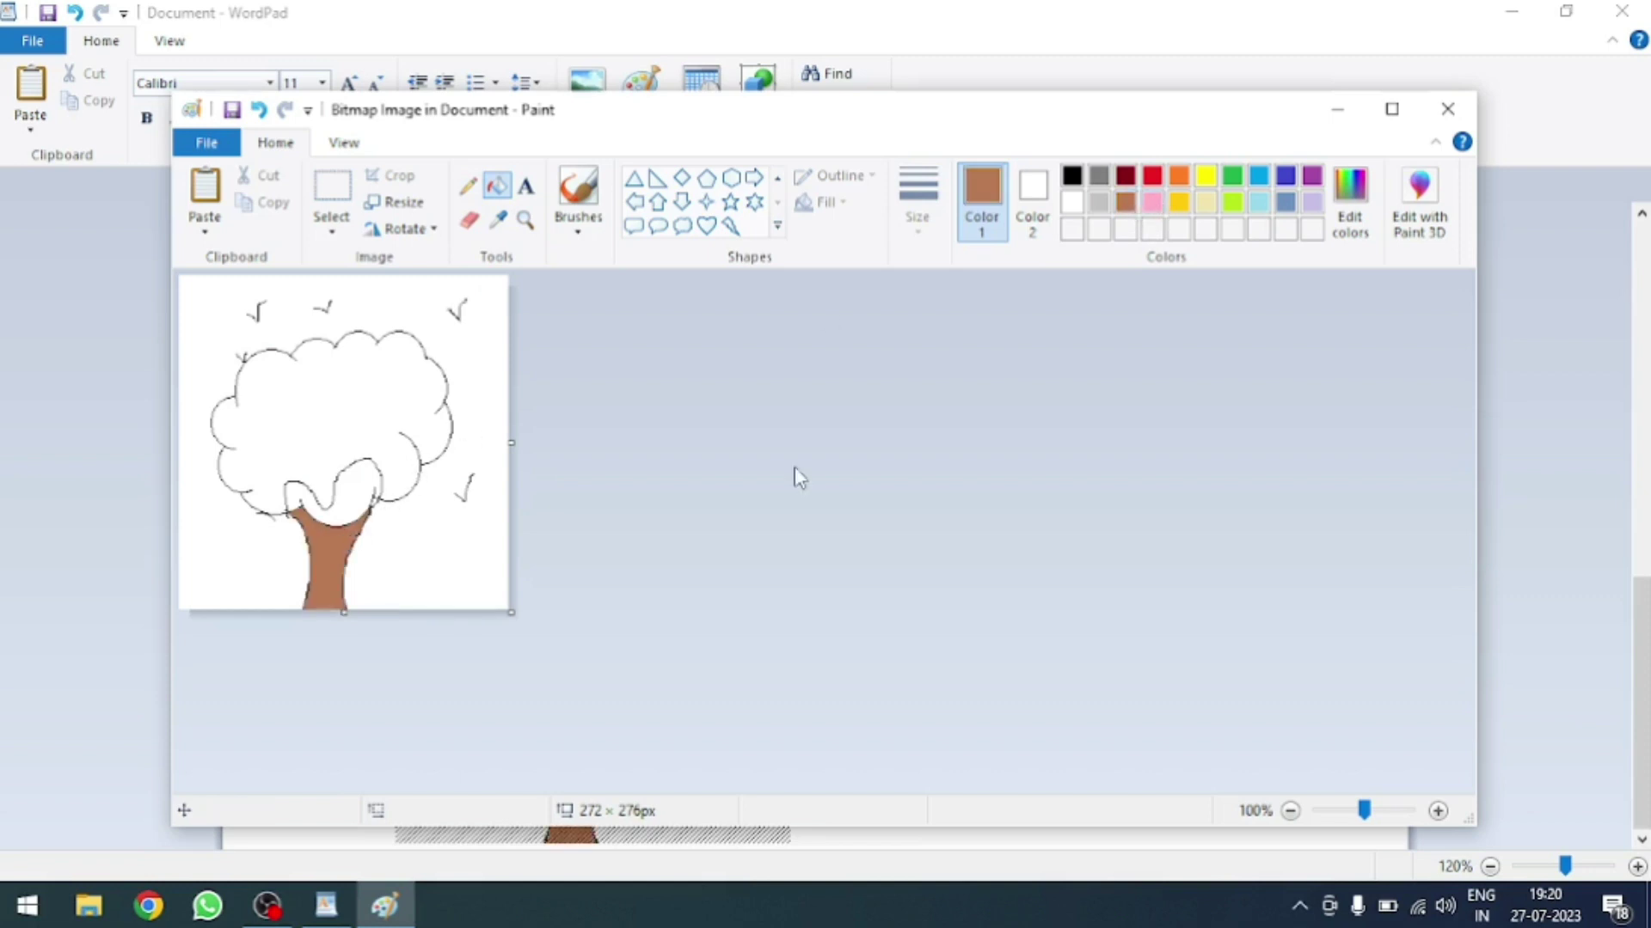
{"action": "left_click", "coordinate": [1232, 176]}
{"action": "left_click", "coordinate": [316, 437]}
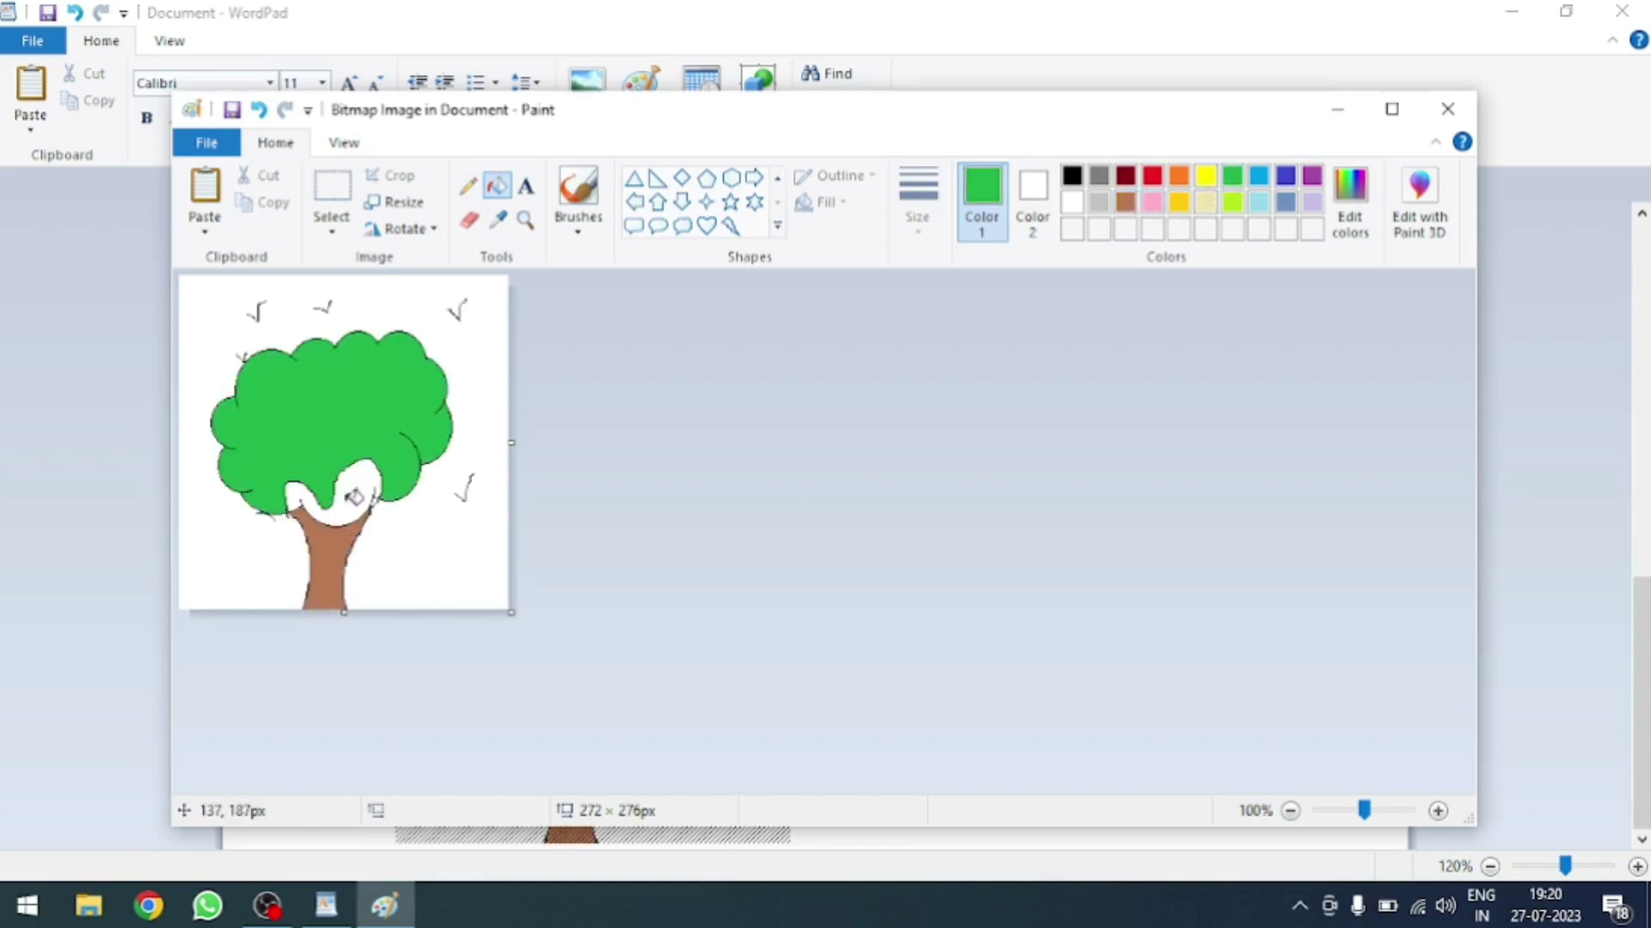
{"action": "left_click", "coordinate": [366, 473]}
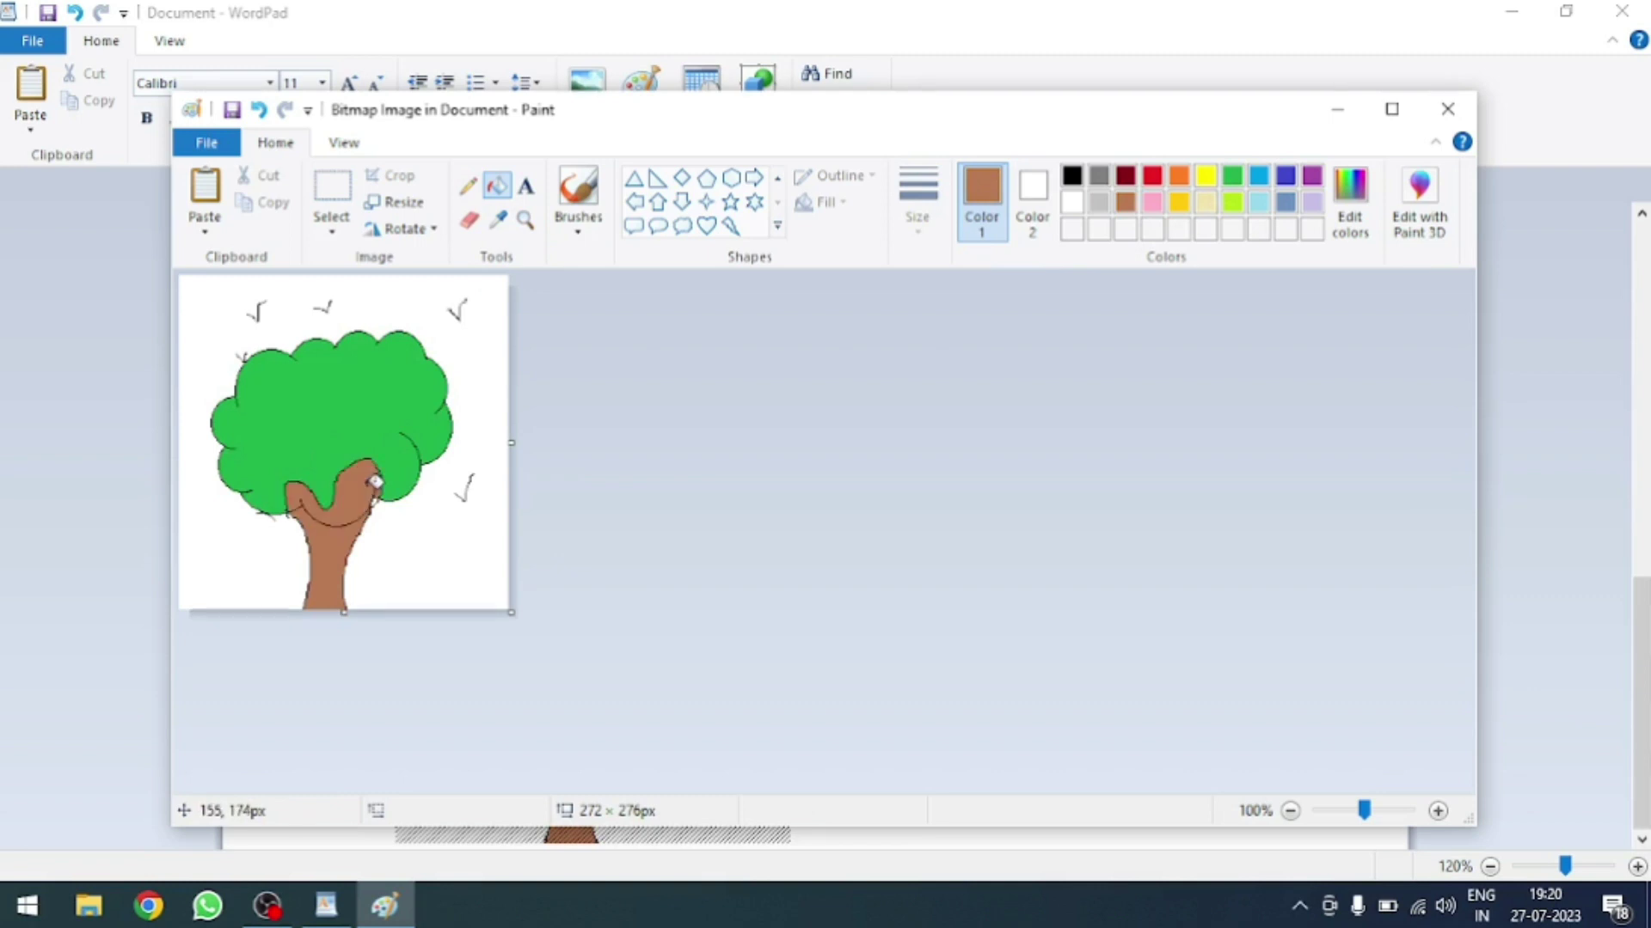
{"action": "left_click", "coordinate": [1258, 204]}
{"action": "left_click", "coordinate": [482, 572]}
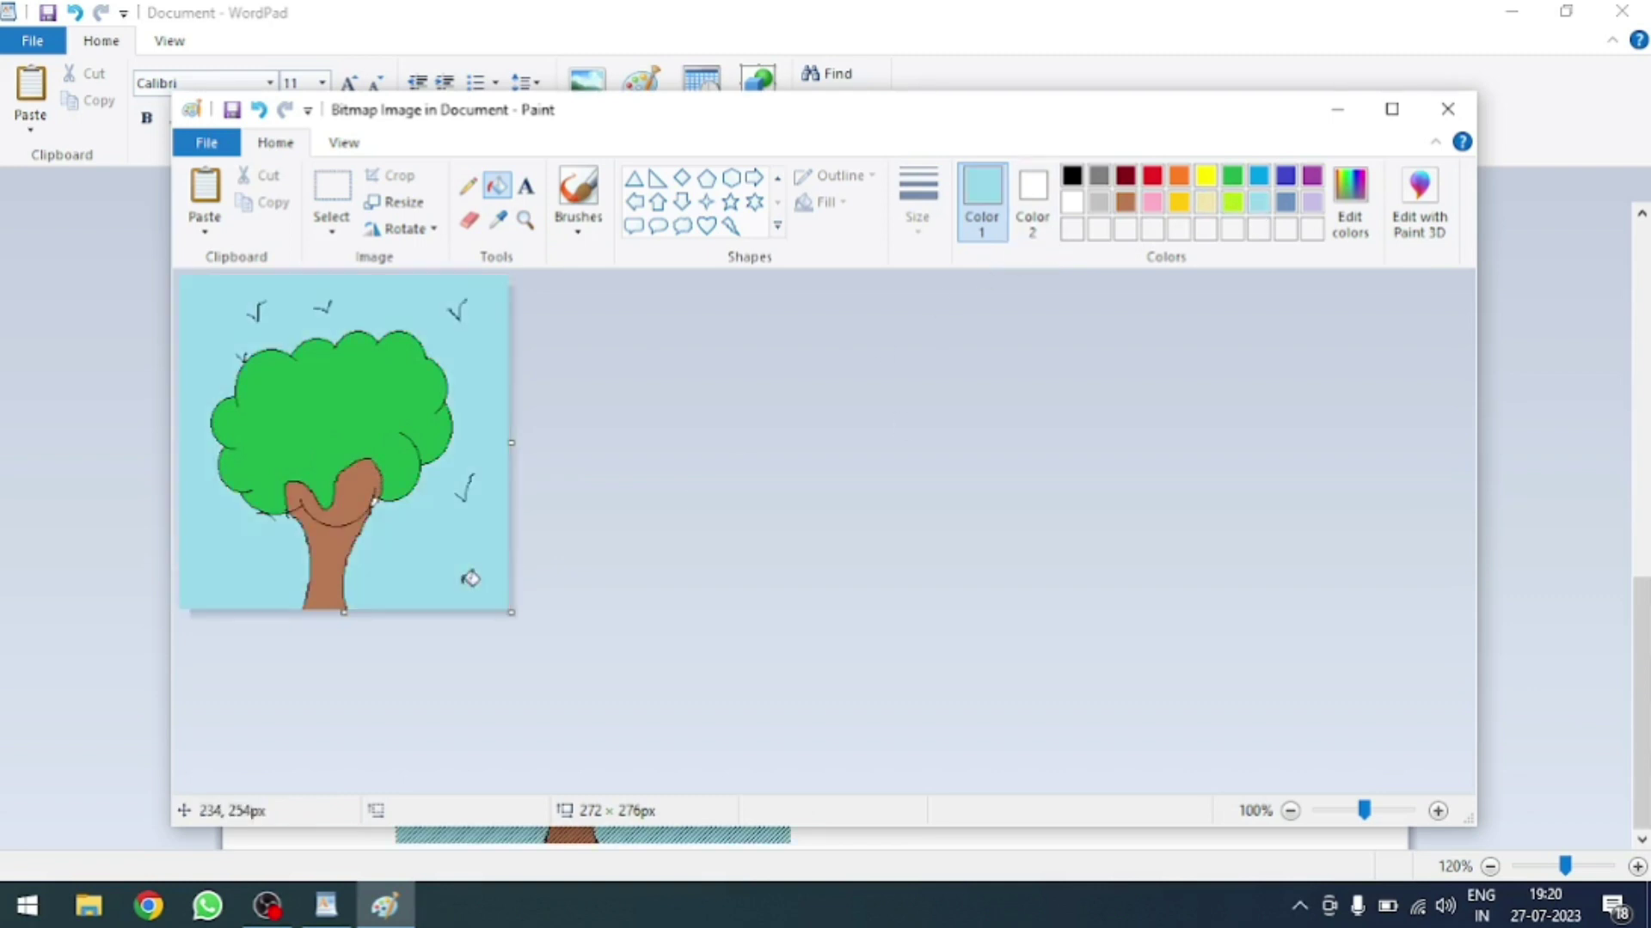
- Return to WordPad and shrink the embedded tree drawing to a small square
{"action": "left_click", "coordinate": [1448, 109]}
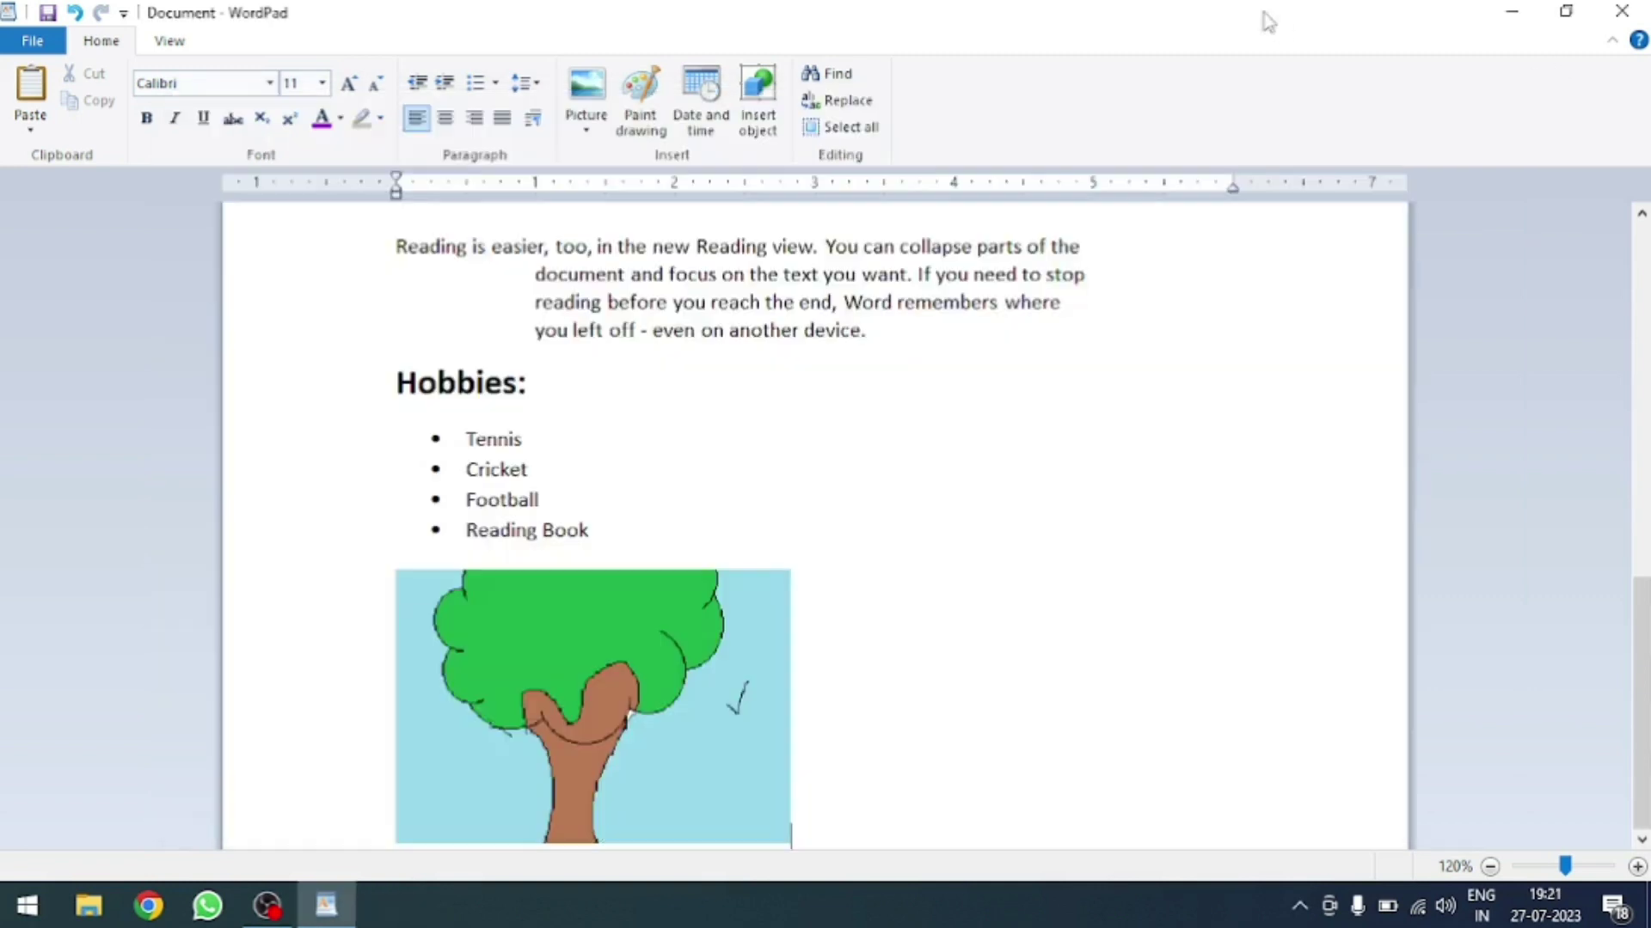
{"action": "left_click", "coordinate": [617, 624]}
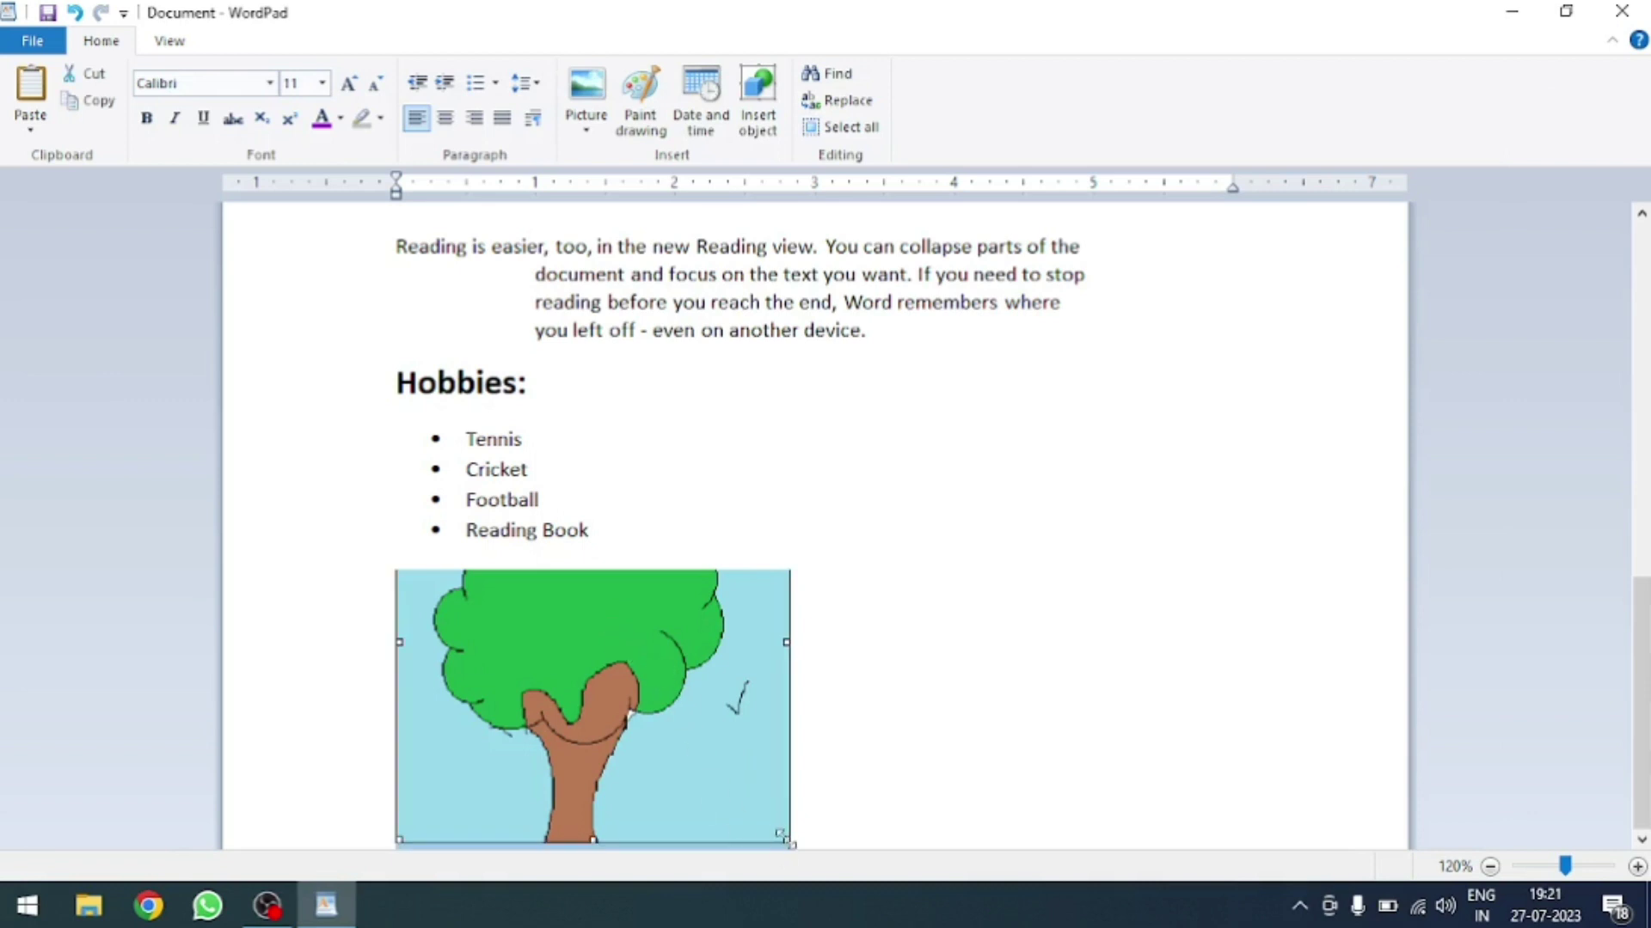
{"action": "left_click_drag", "start_coordinate": [781, 836], "coordinate": [557, 750]}
{"action": "left_click", "coordinate": [629, 756]}
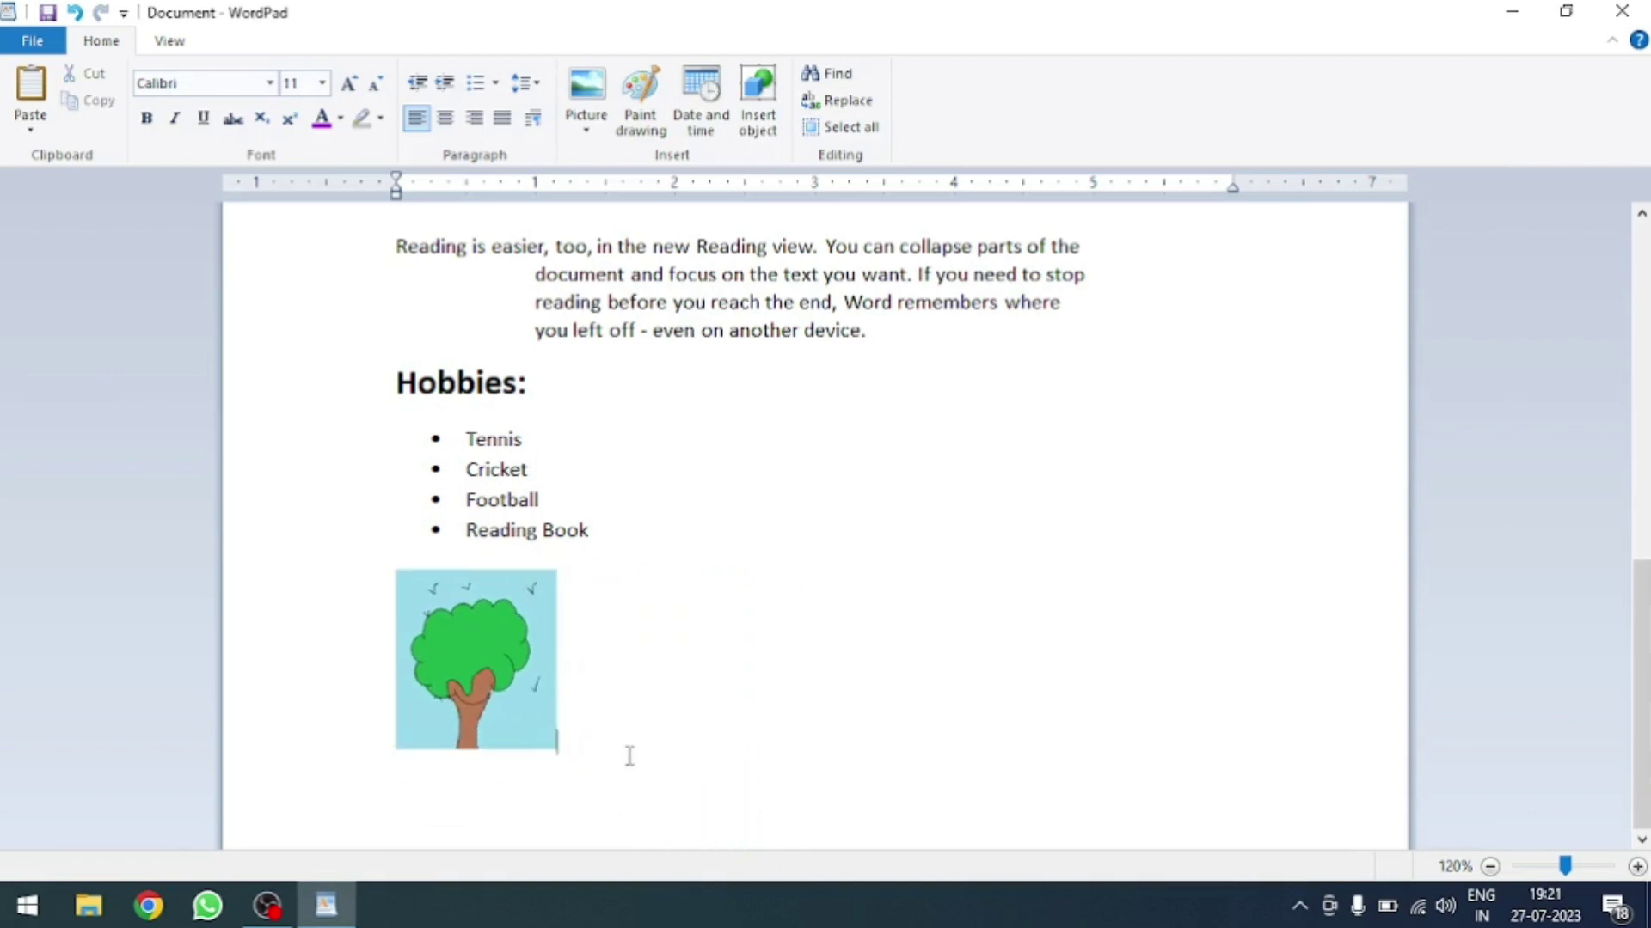
{"action": "scroll", "coordinate": [678, 686], "scroll_direction": "up", "scroll_amount": 2}
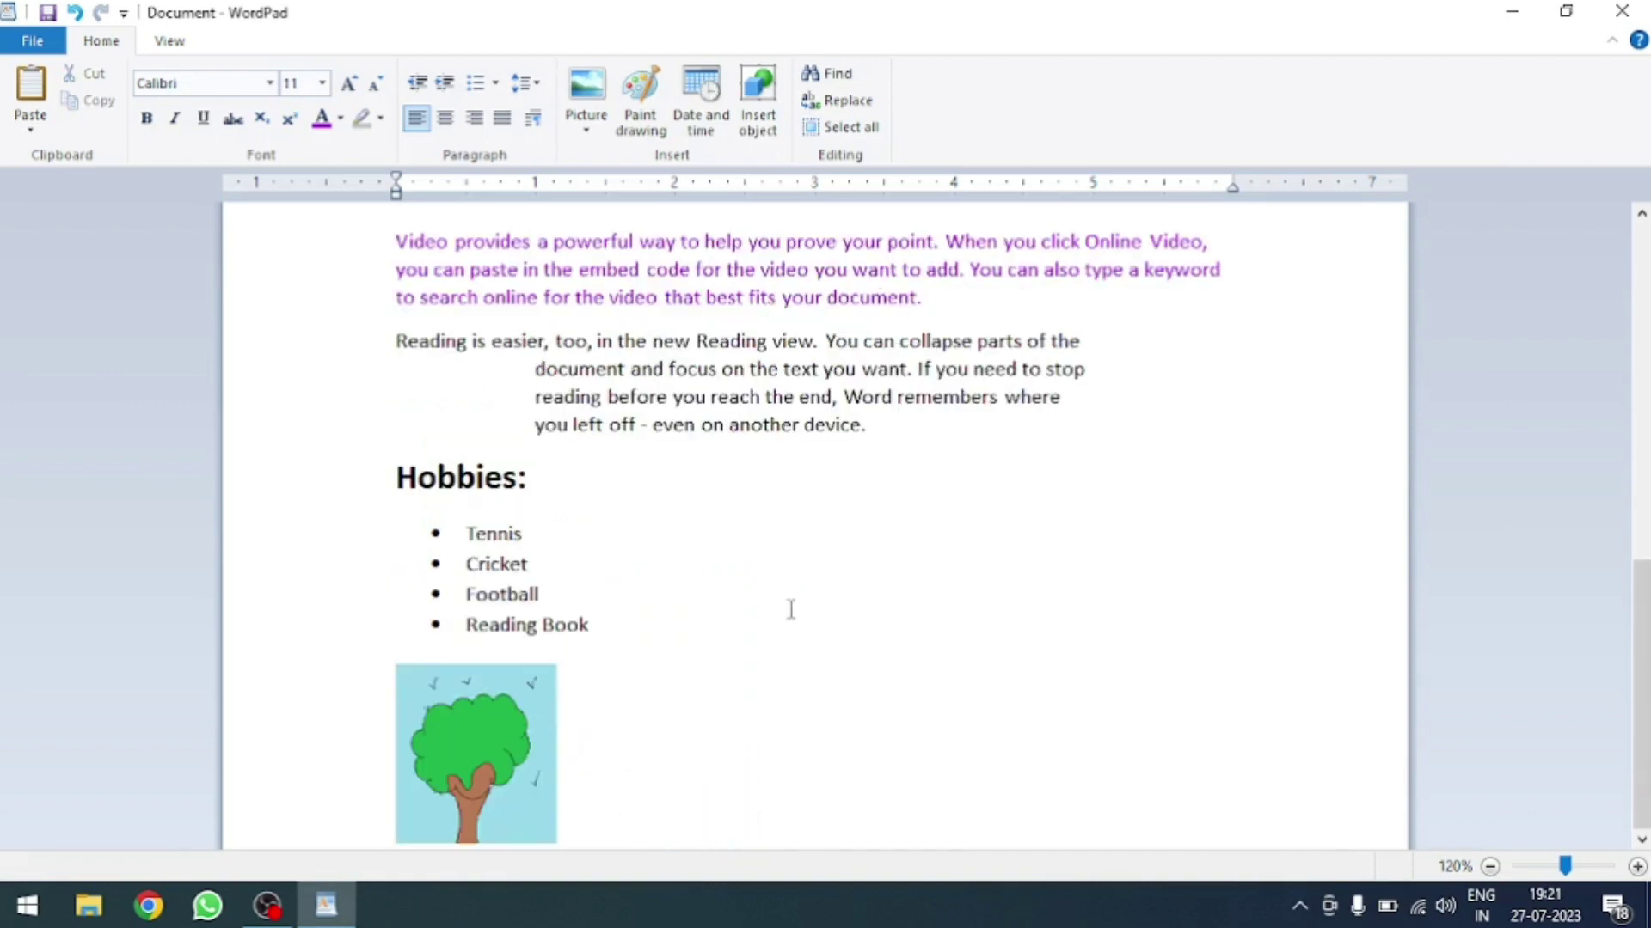
- Insert the long date 'Thursday, 27 July, 2023' on a new line below the drawing
{"action": "key", "text": "Return"}
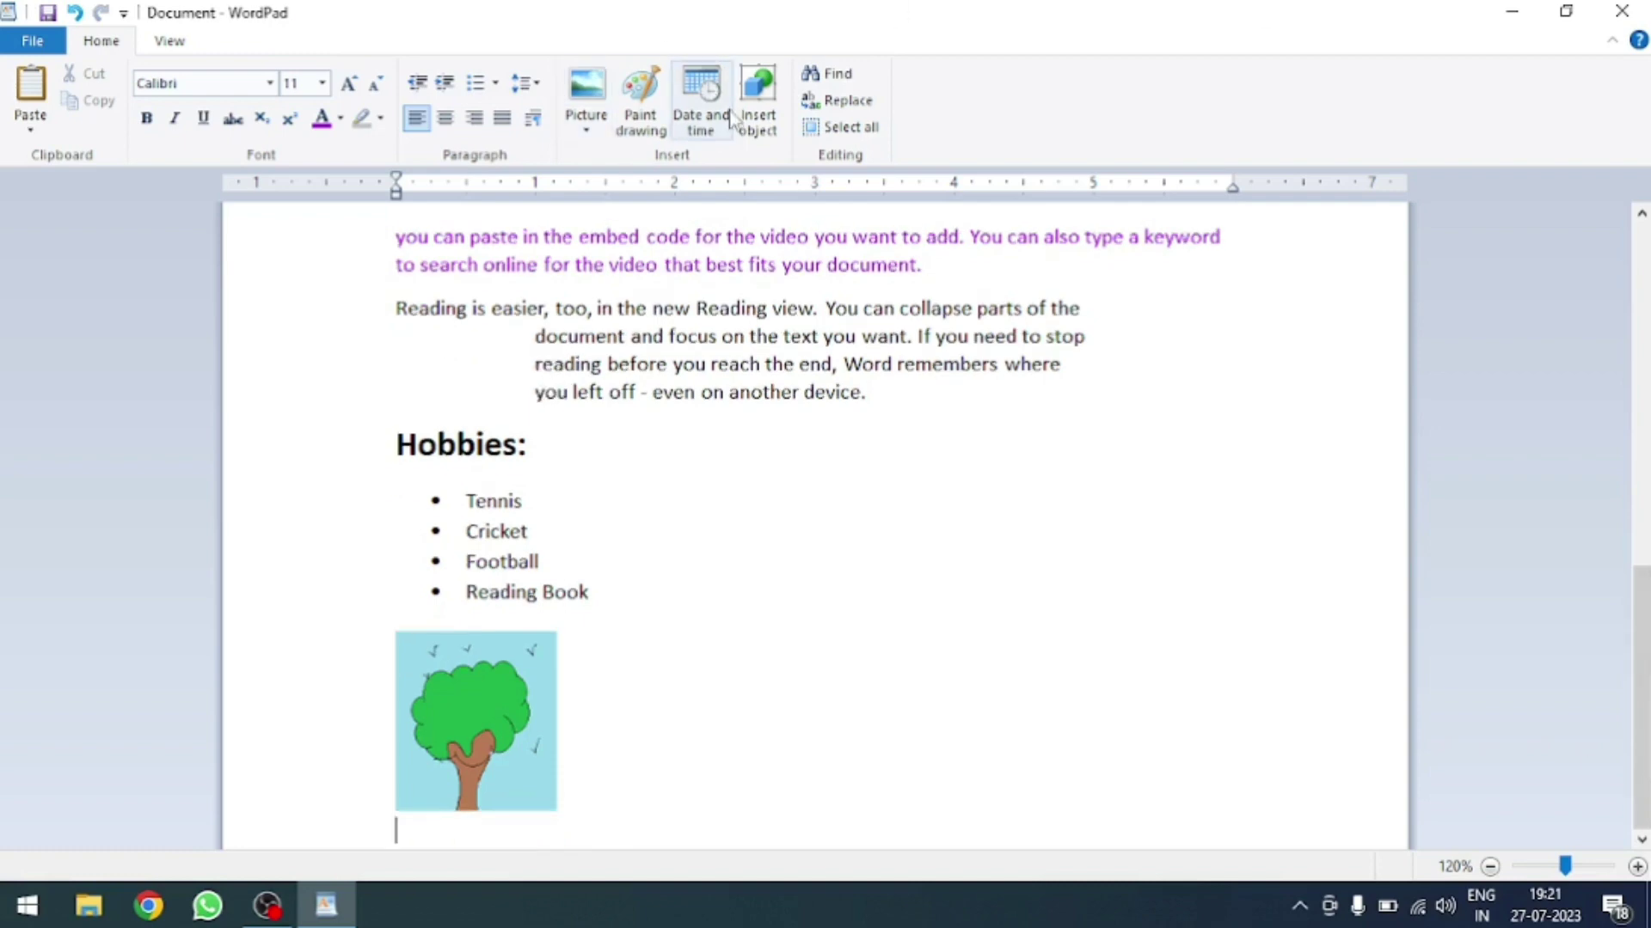
{"action": "left_click", "coordinate": [700, 102]}
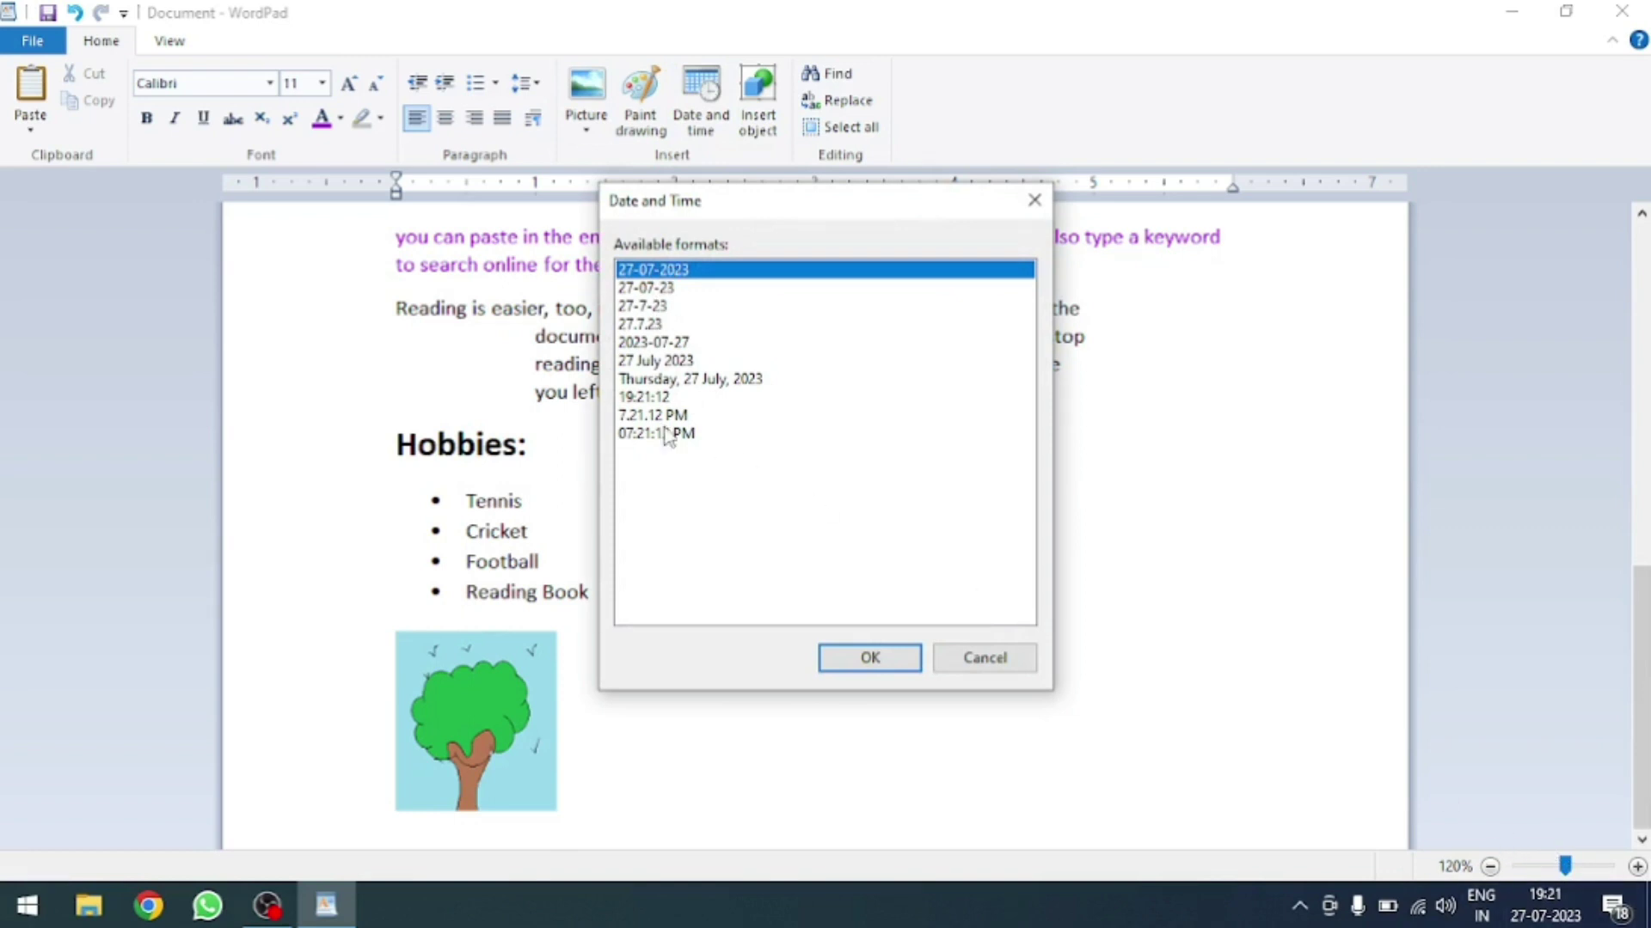
{"action": "left_click", "coordinate": [688, 379]}
{"action": "left_click", "coordinate": [870, 657]}
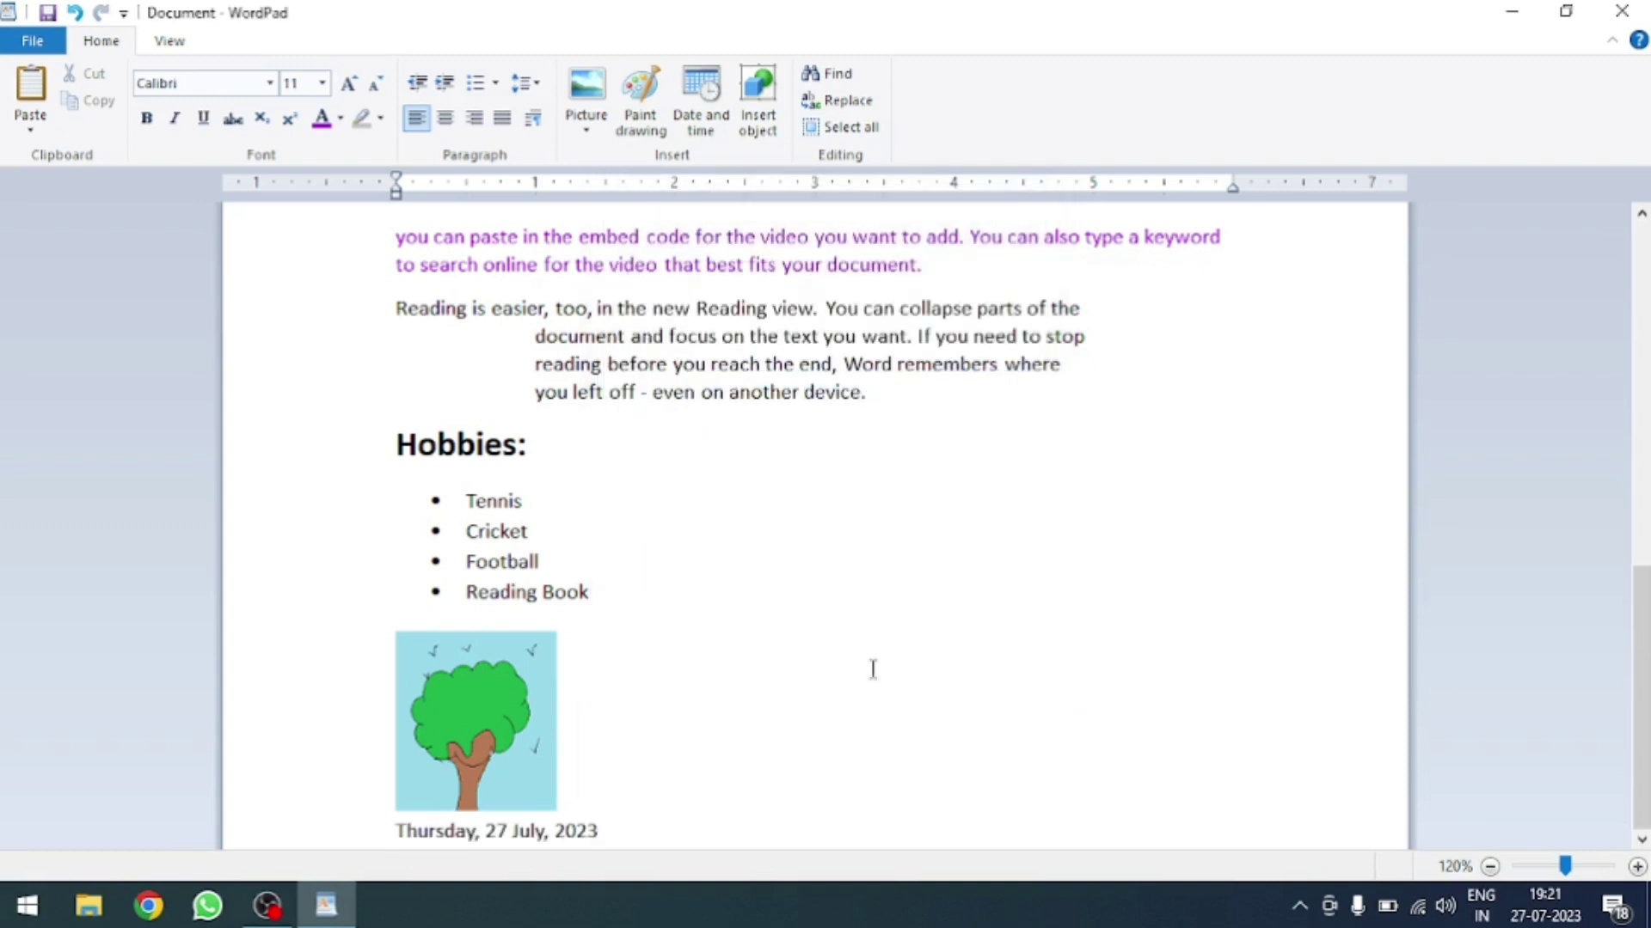
- Insert the time '07:21:21 PM' on the line below the date
{"action": "key", "text": "Return"}
{"action": "left_click", "coordinate": [701, 102]}
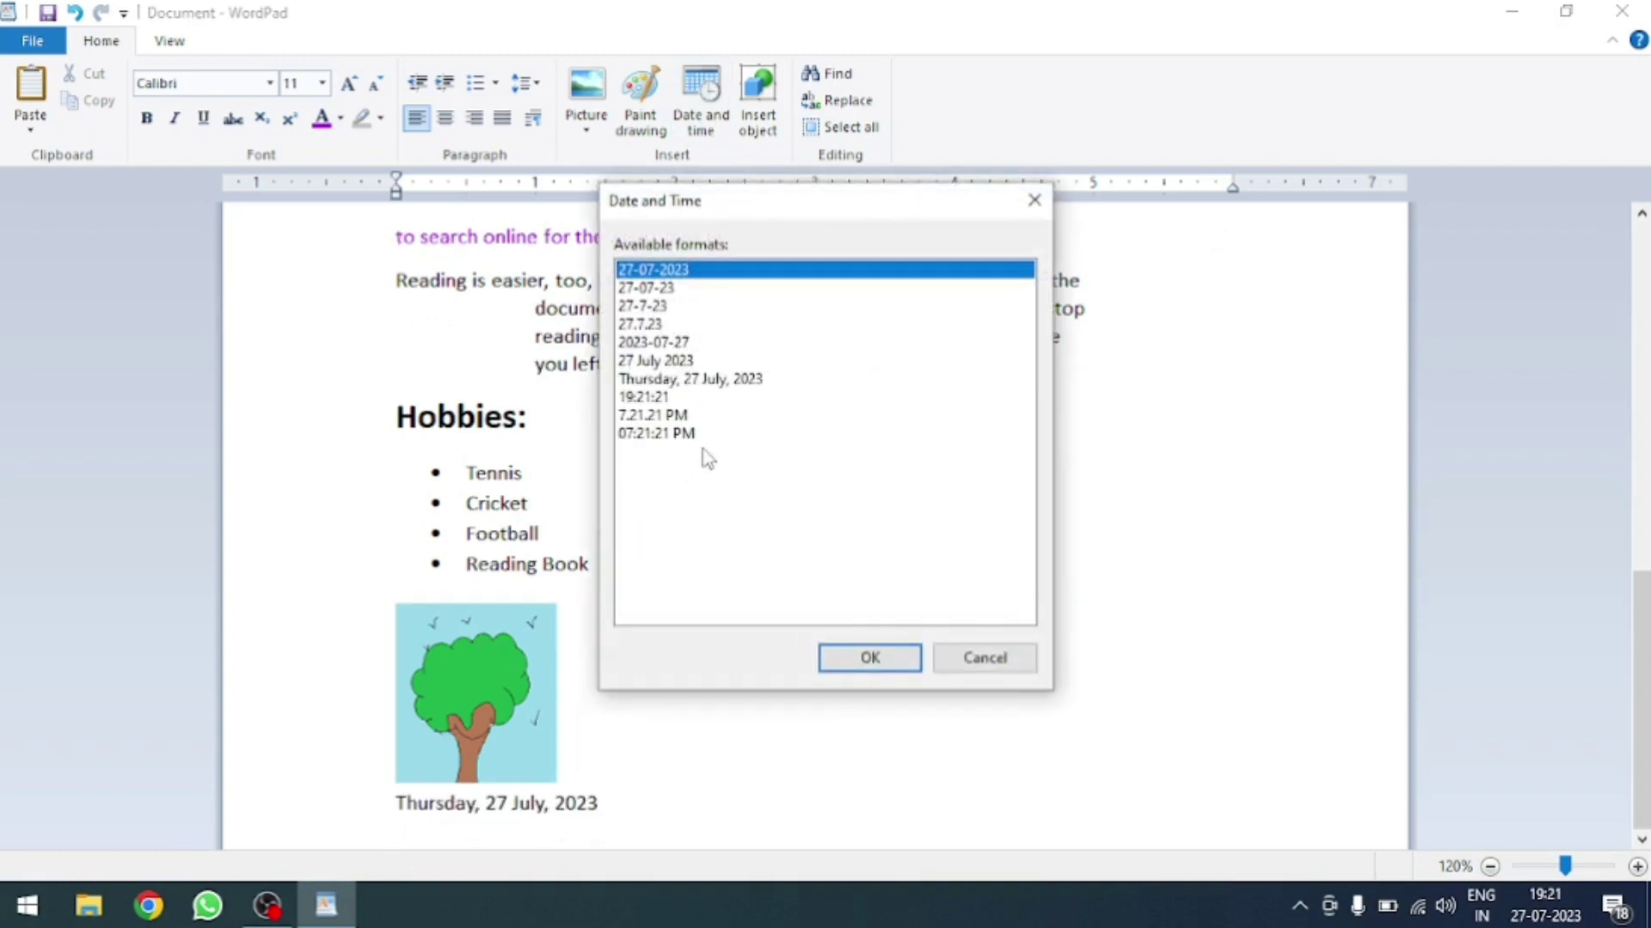
{"action": "left_click", "coordinate": [659, 435]}
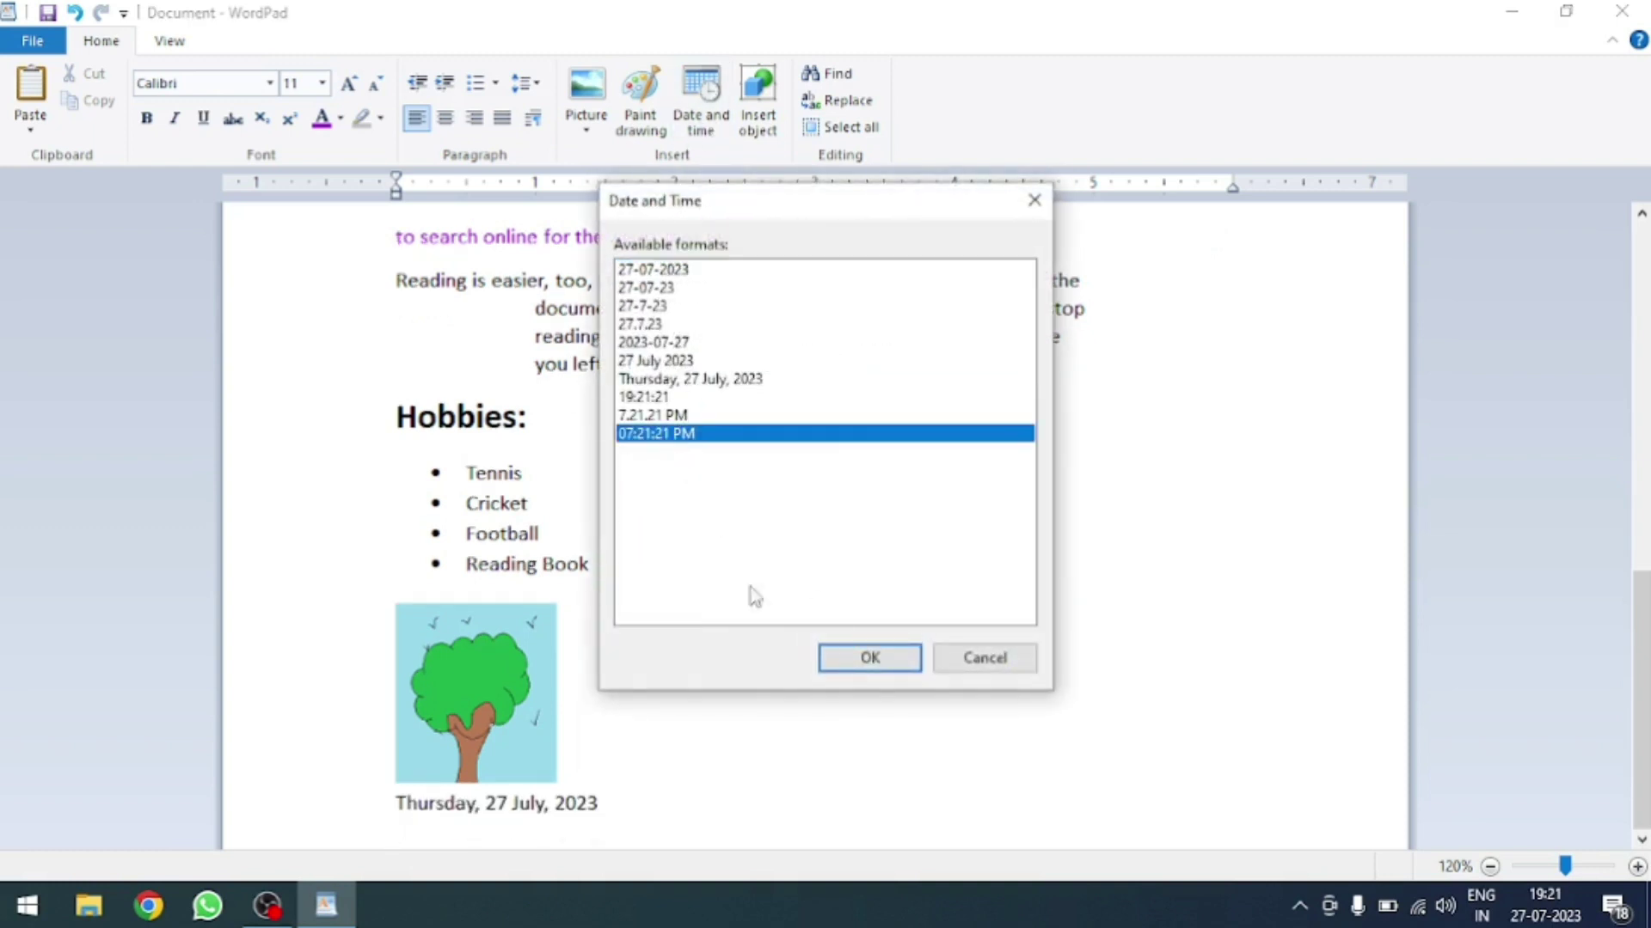
{"action": "left_click", "coordinate": [866, 658]}
{"action": "key", "text": "Return"}
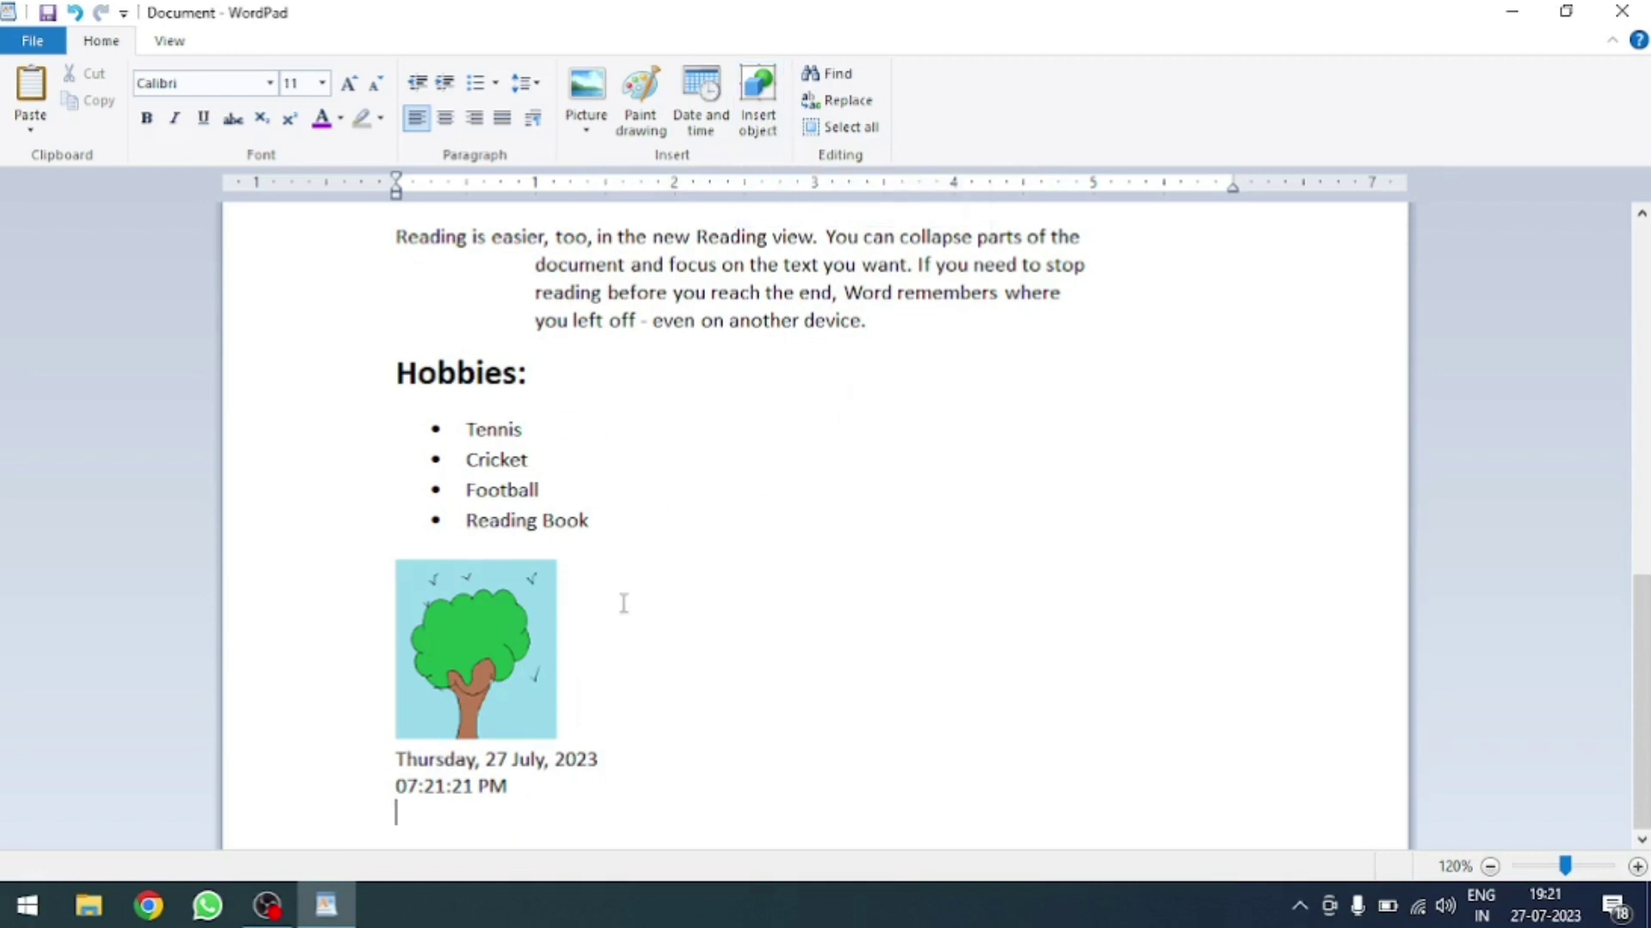
- Insert a Microsoft Excel Binary Worksheet object below the date and time
{"action": "left_click", "coordinate": [774, 120]}
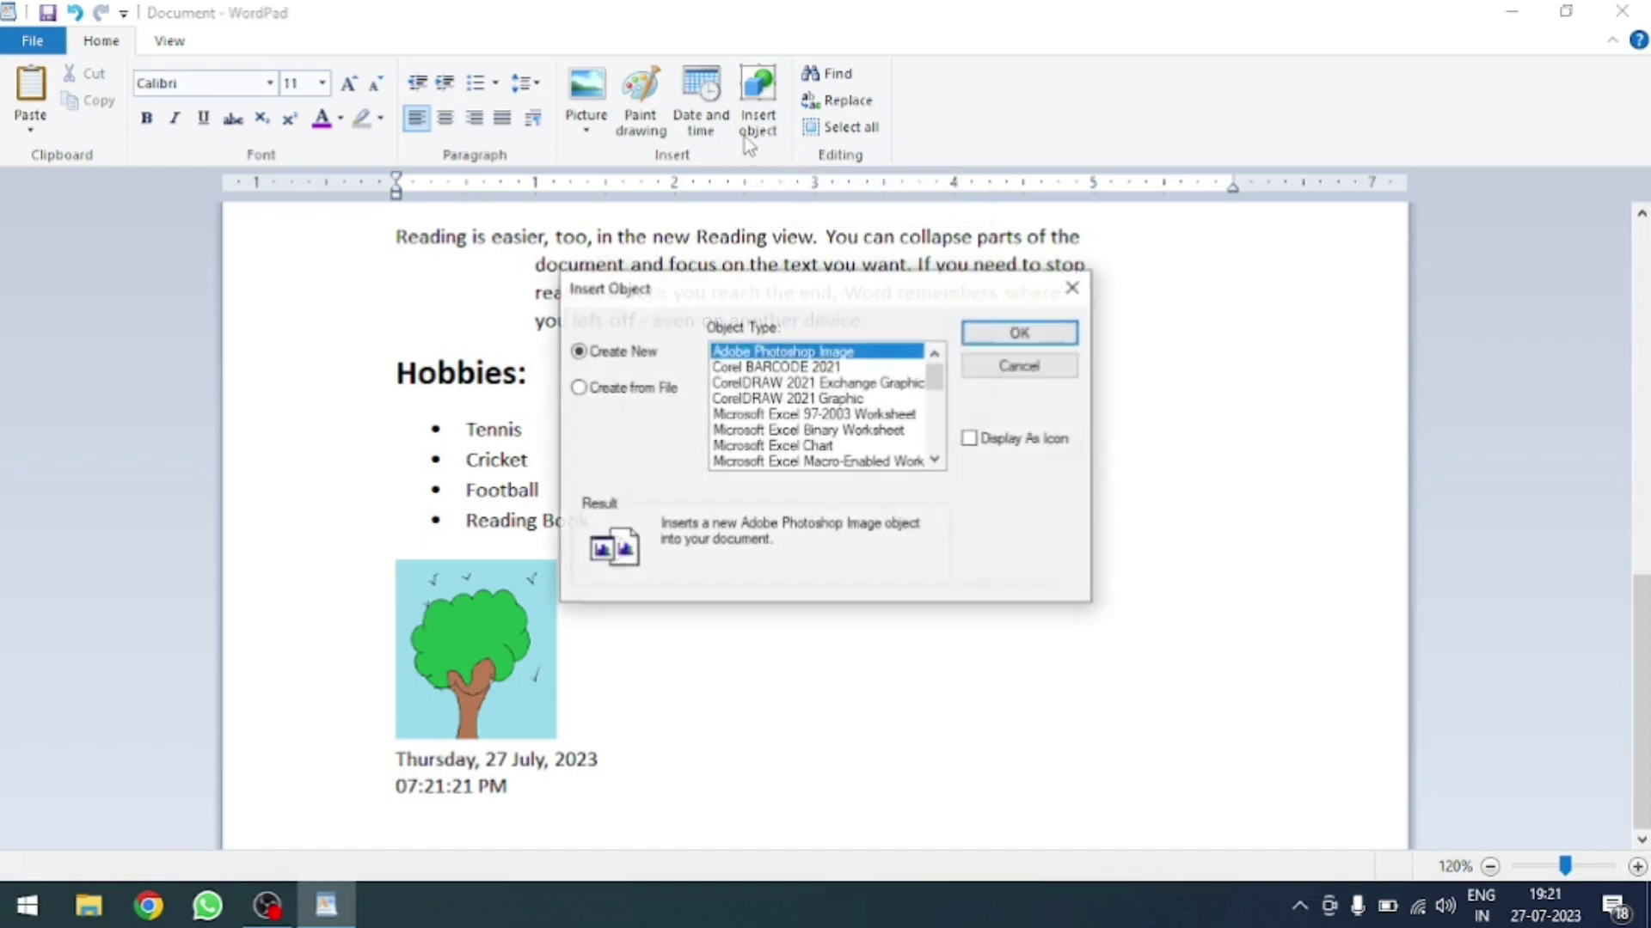
{"action": "mouse_move", "coordinate": [933, 379]}
{"action": "left_mouse_down"}
{"action": "mouse_move", "coordinate": [933, 433]}
{"action": "mouse_move", "coordinate": [890, 334]}
{"action": "left_mouse_up"}
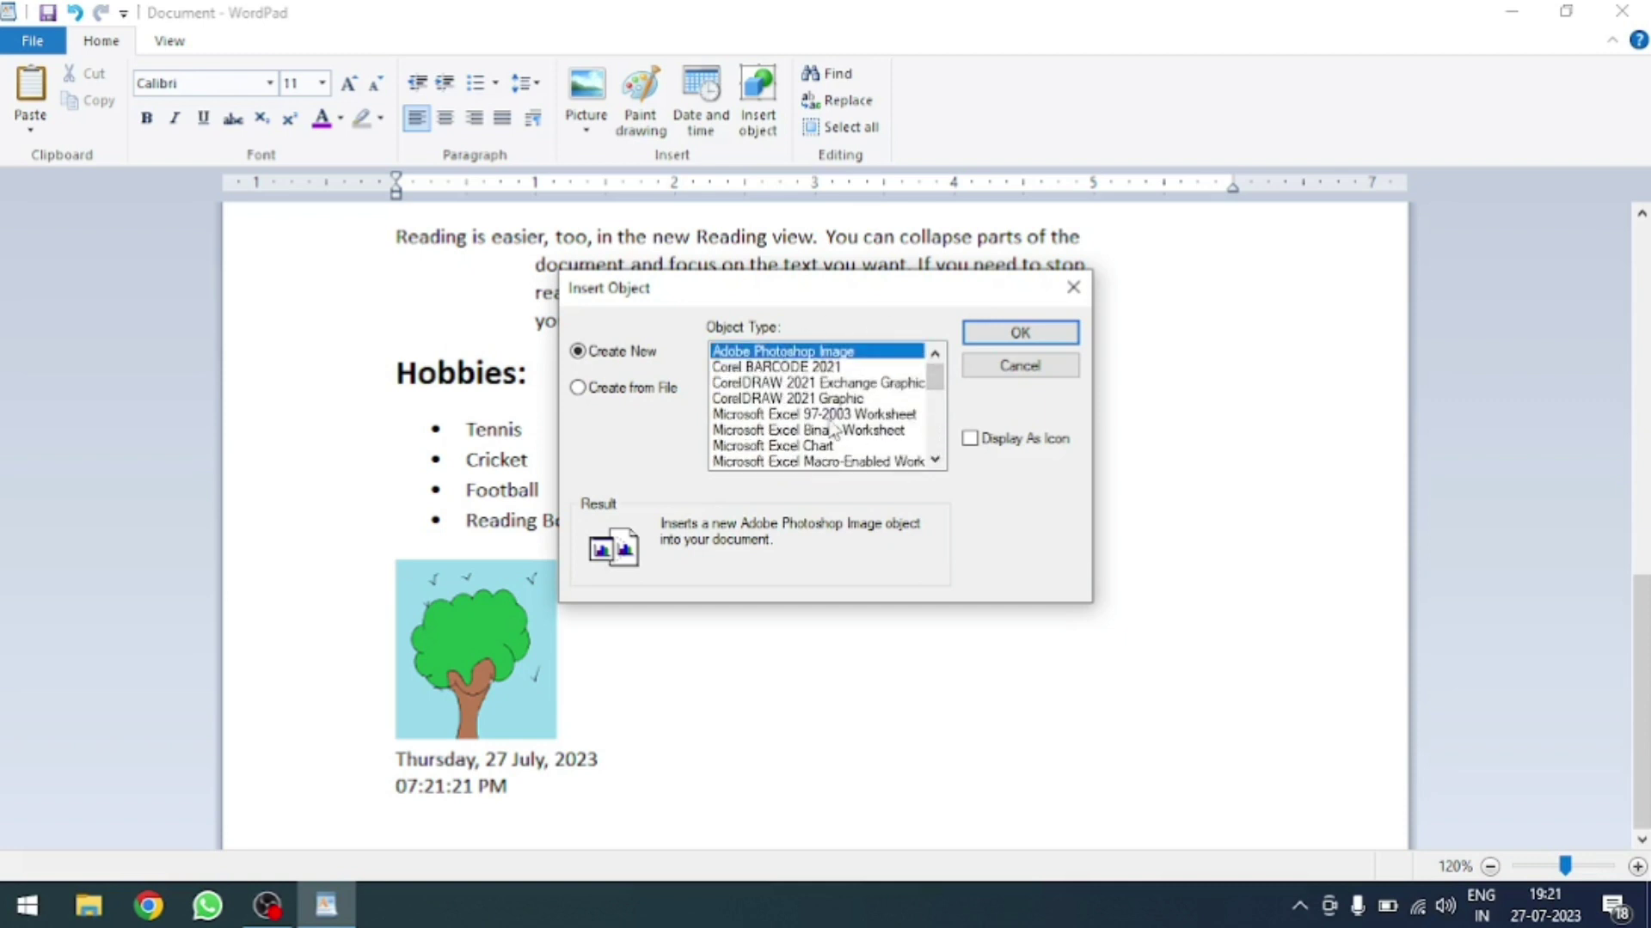
{"action": "left_click", "coordinate": [820, 434]}
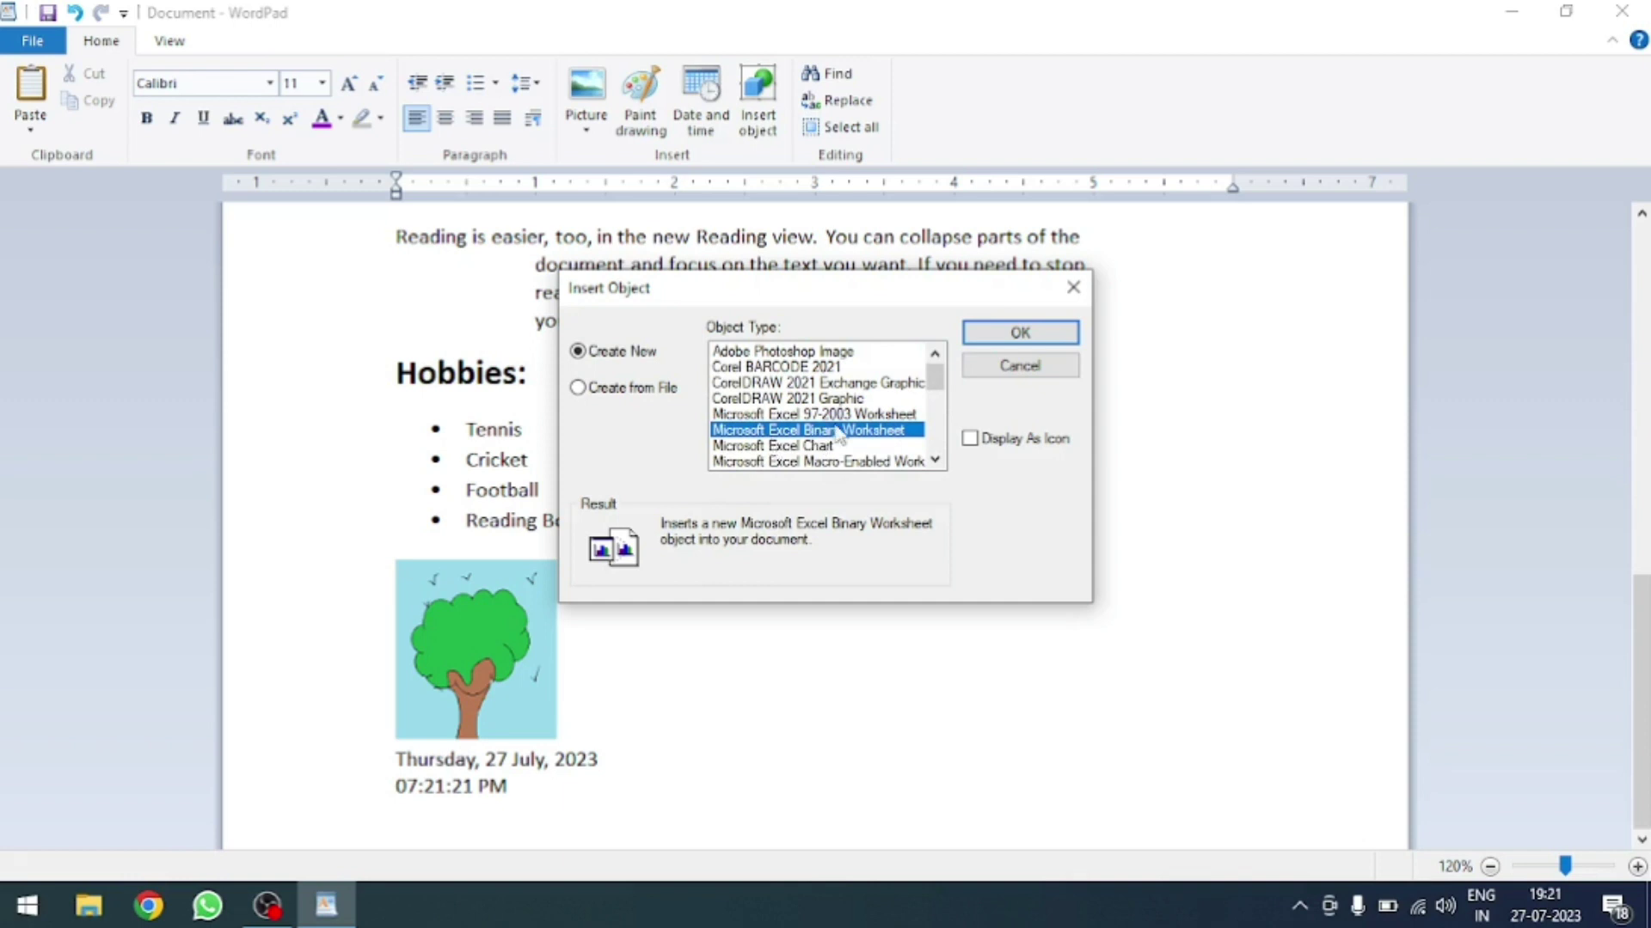
{"action": "left_click", "coordinate": [1004, 337]}
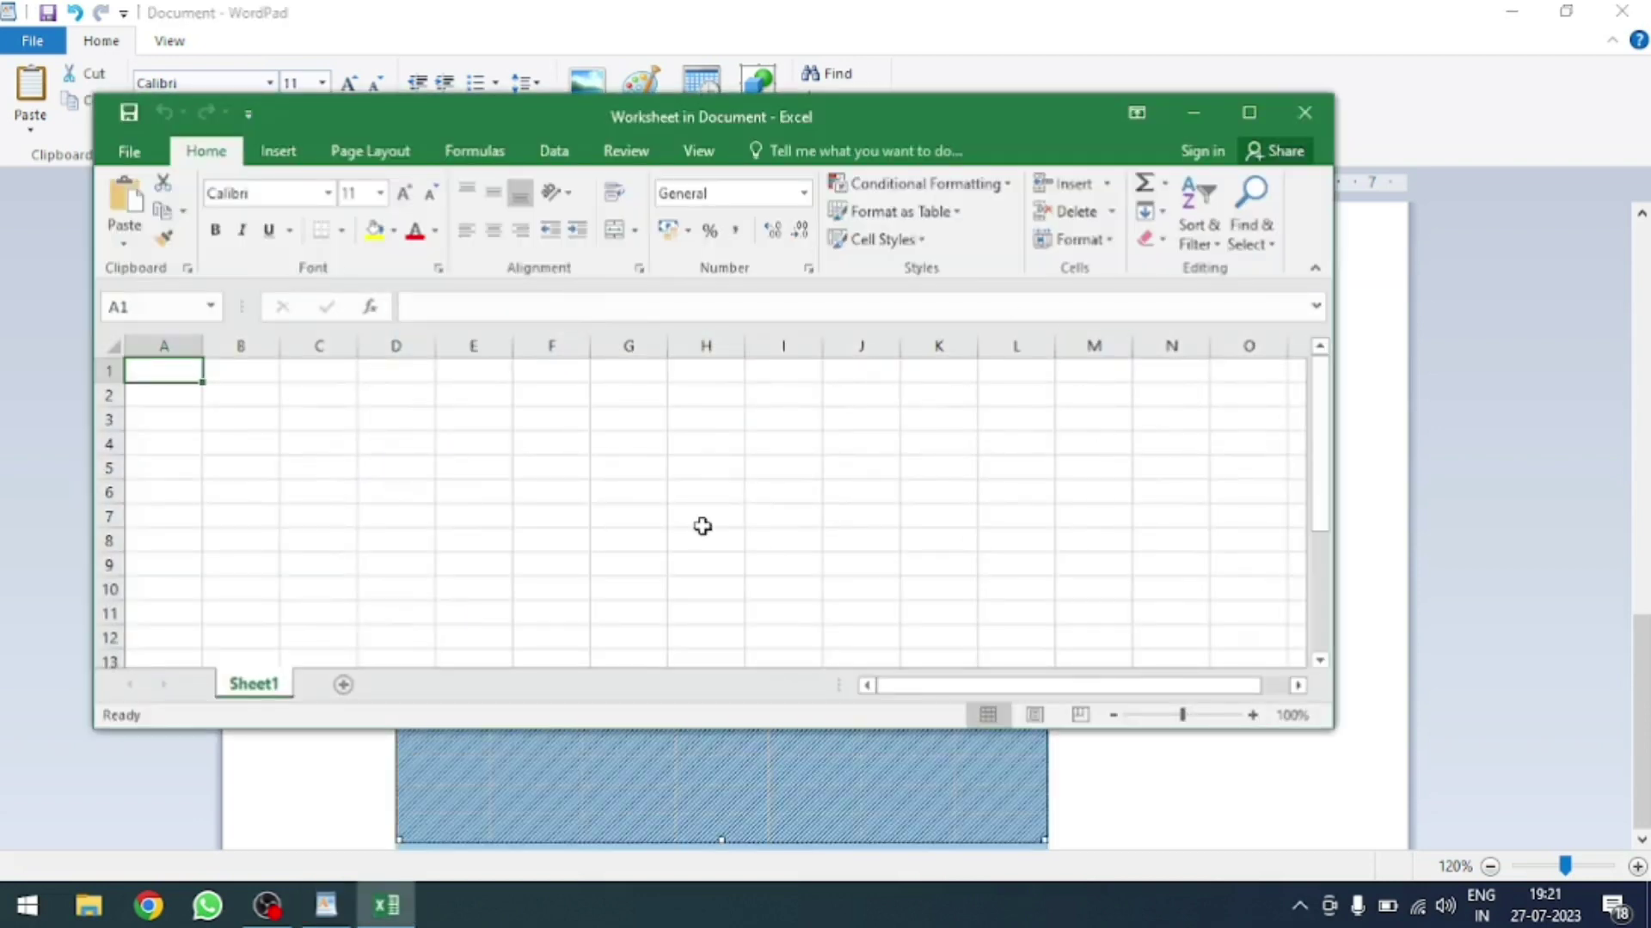
- Enter the headings S NO, NAME, ENG, HIN, MAT, SCI across A1:F1
{"action": "type", "text": "S N"}
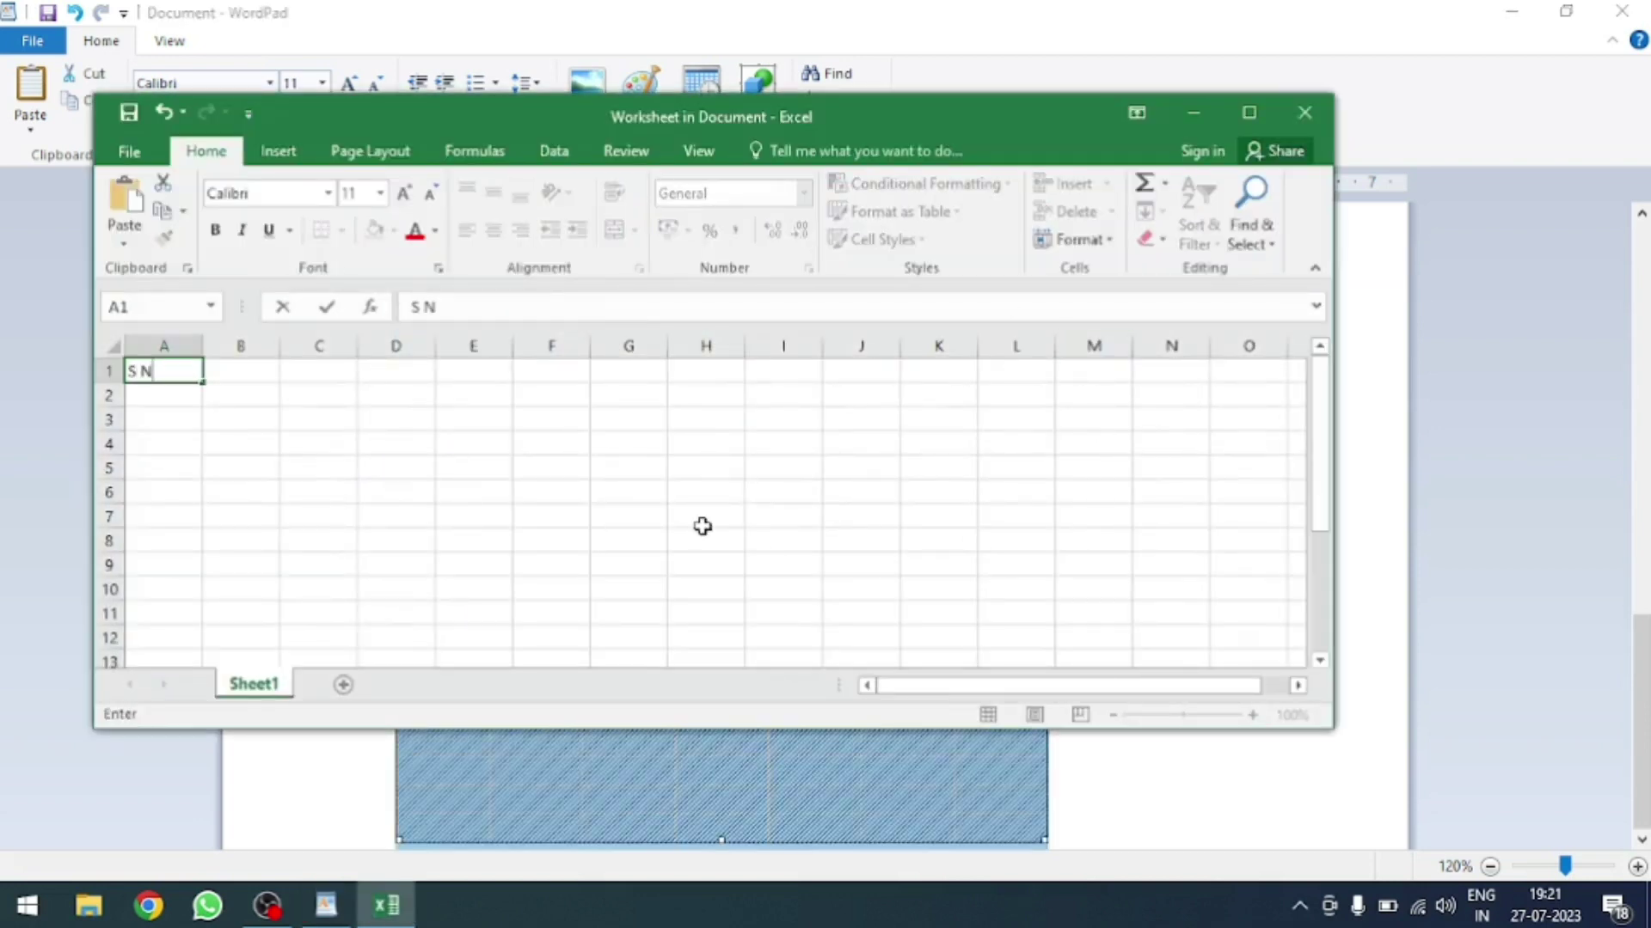
{"action": "type", "text": "O"}
{"action": "key", "text": "Tab"}
{"action": "type", "text": "NAME"}
{"action": "key", "text": "Tab"}
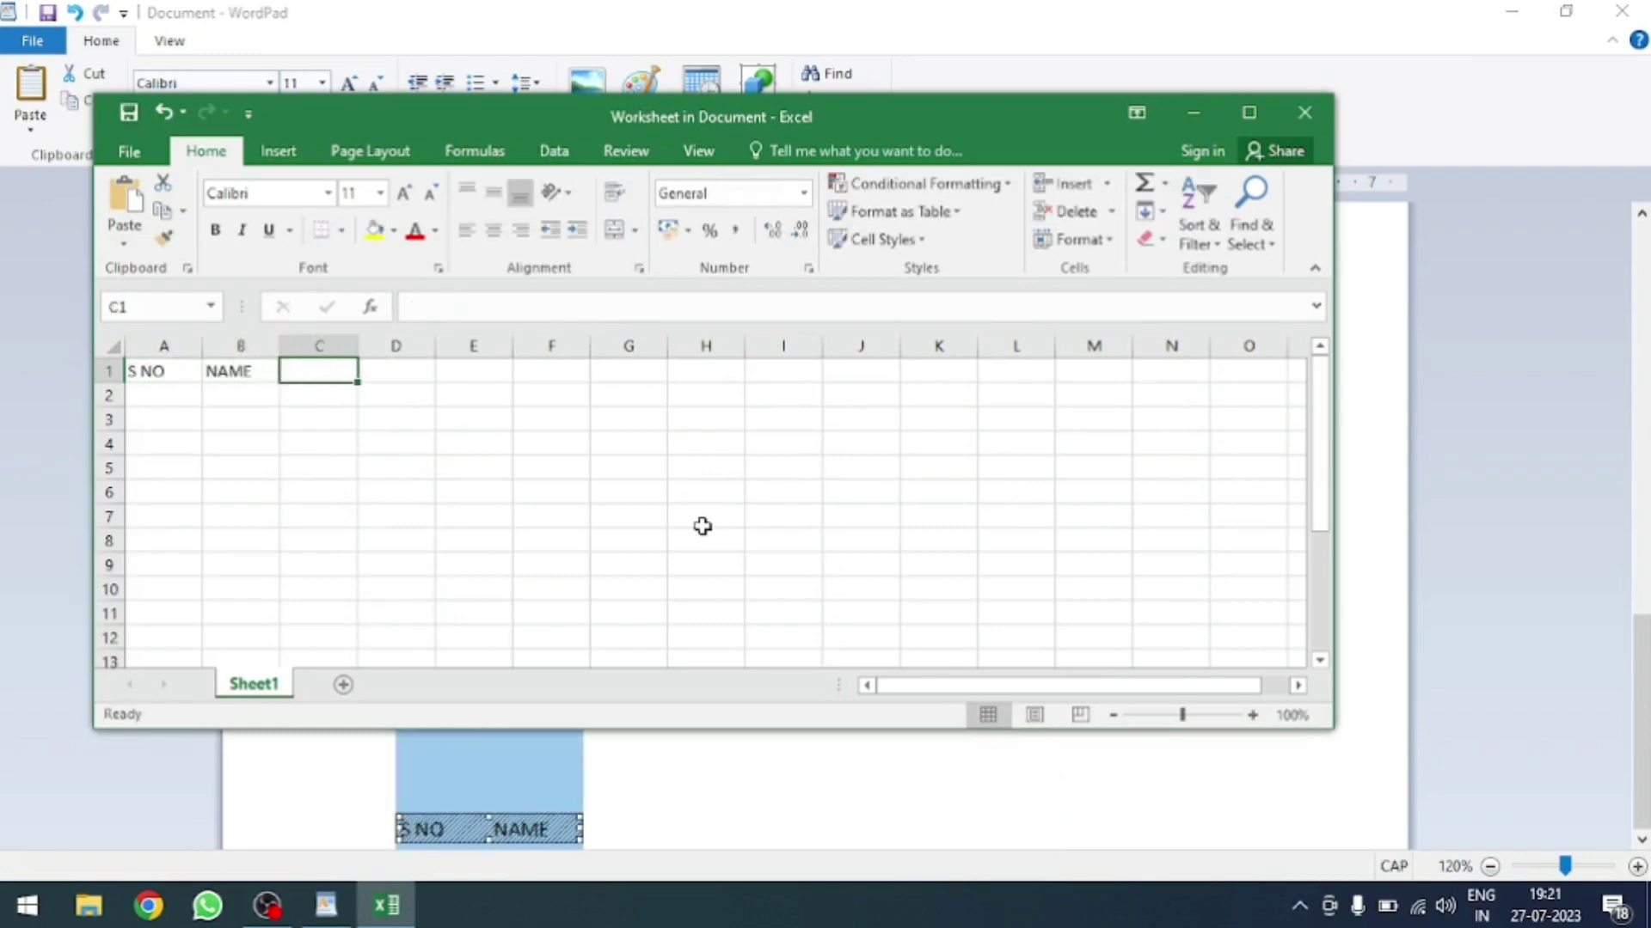
{"action": "type", "text": "ENG"}
{"action": "key", "text": "Tab"}
{"action": "type", "text": "HIN"}
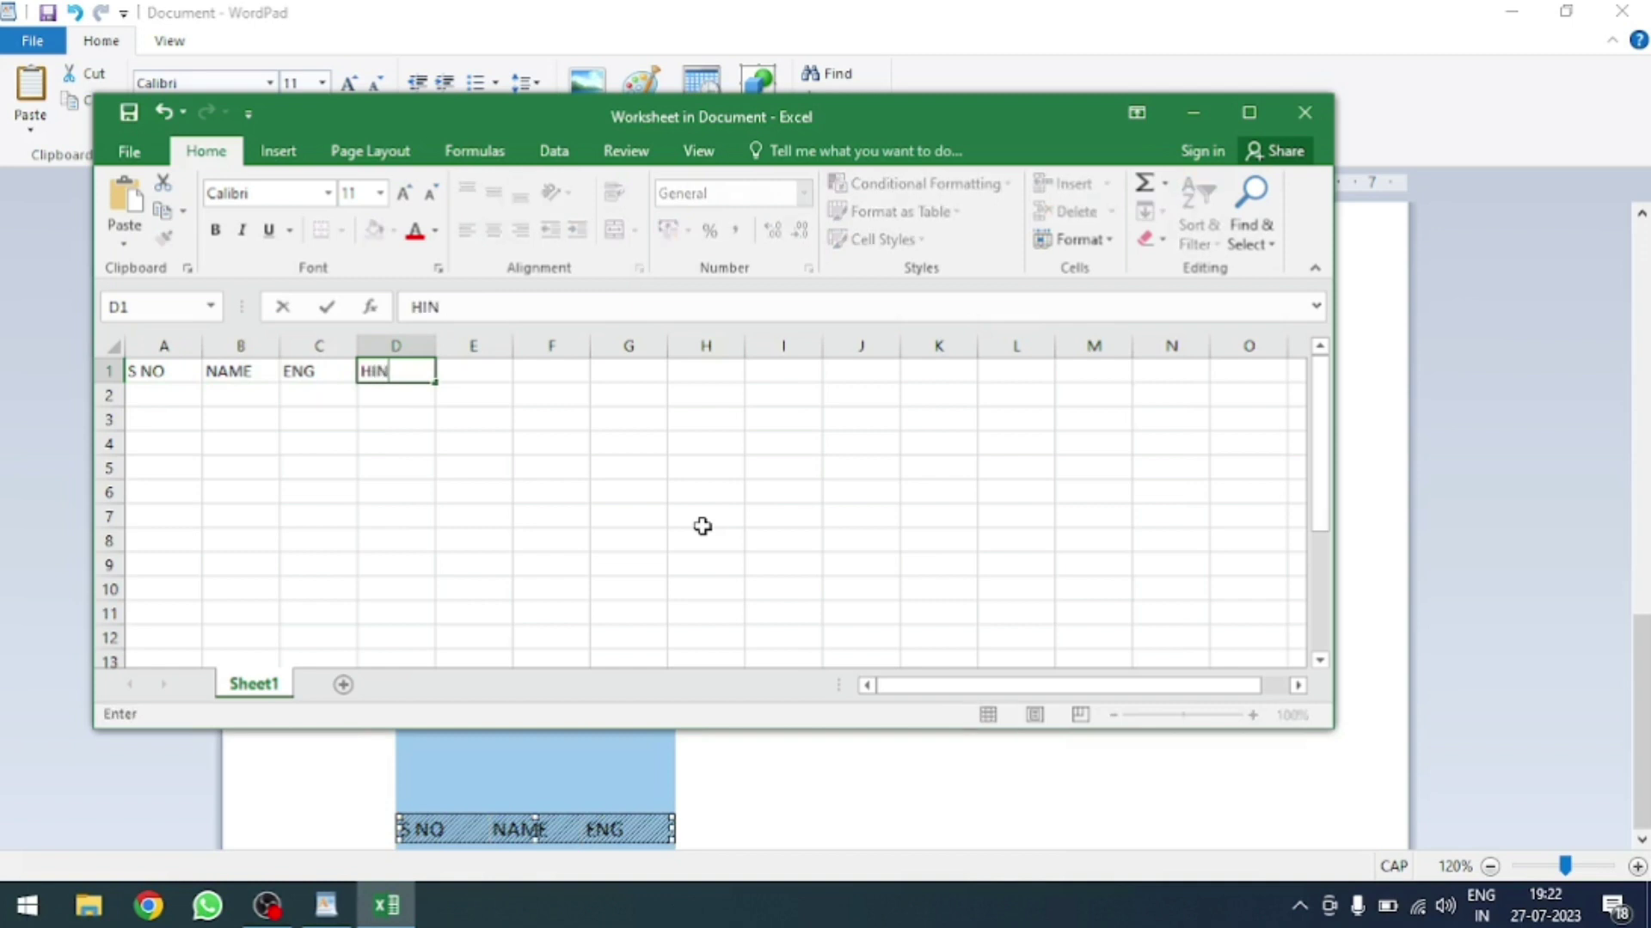
{"action": "key", "text": "Tab"}
{"action": "type", "text": "MAT"}
{"action": "key", "text": "Tab"}
{"action": "type", "text": "S"}
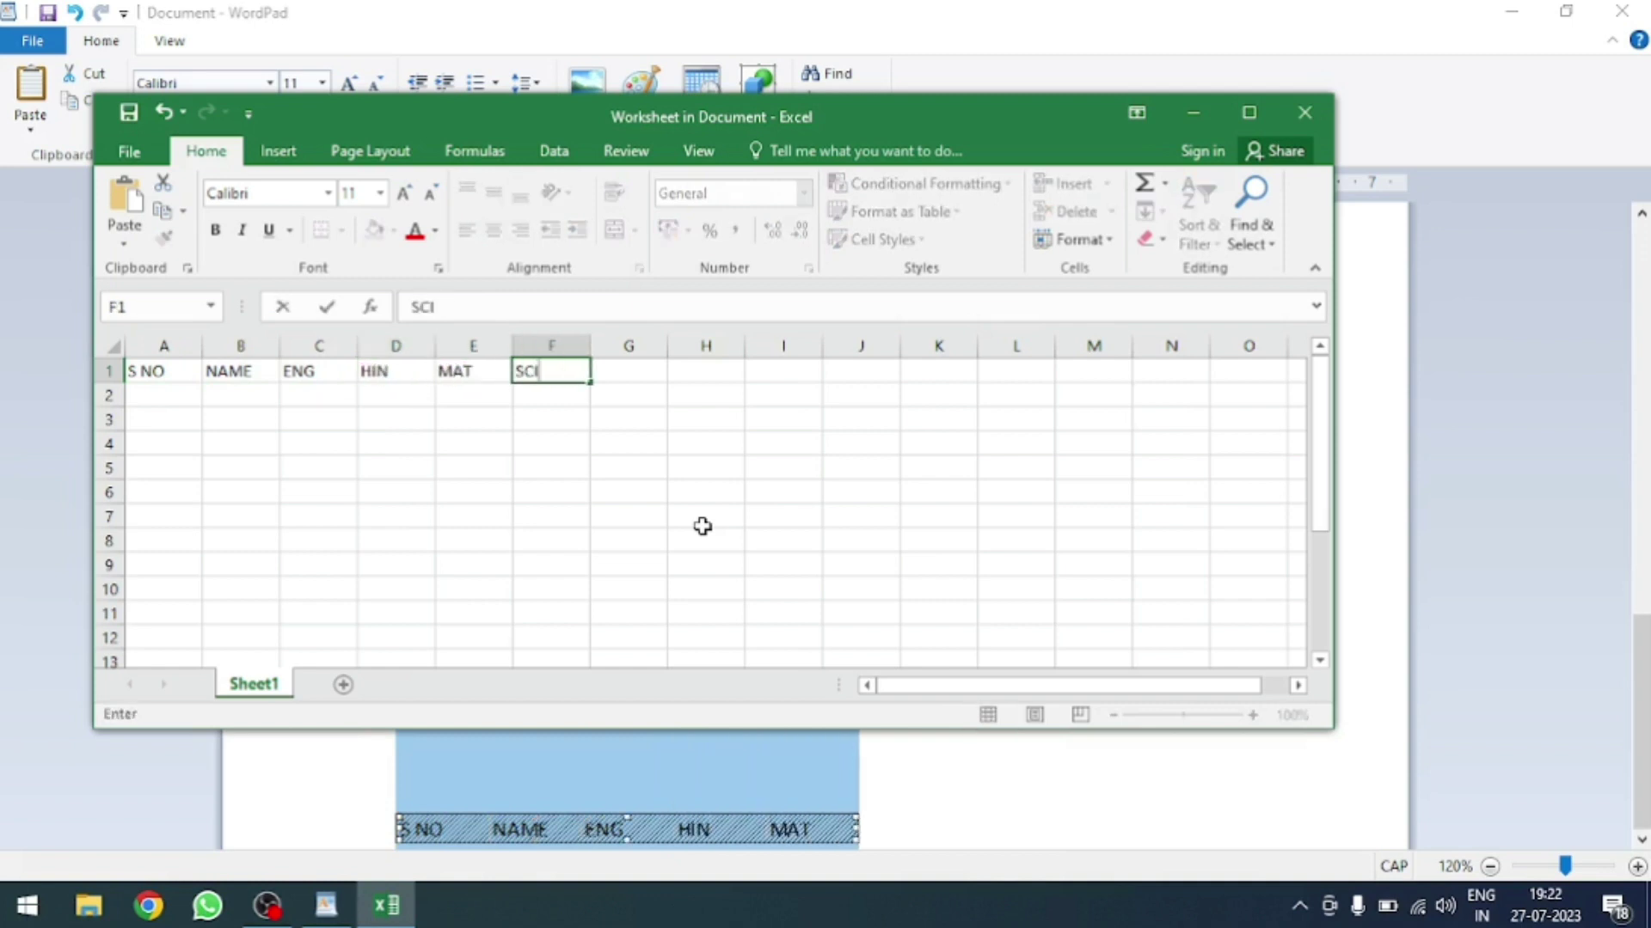
{"action": "key", "text": "Tab"}
- Fill serial numbers 1 to 9 down column A from A2
{"action": "key", "text": "Return"}
{"action": "type", "text": "1"}
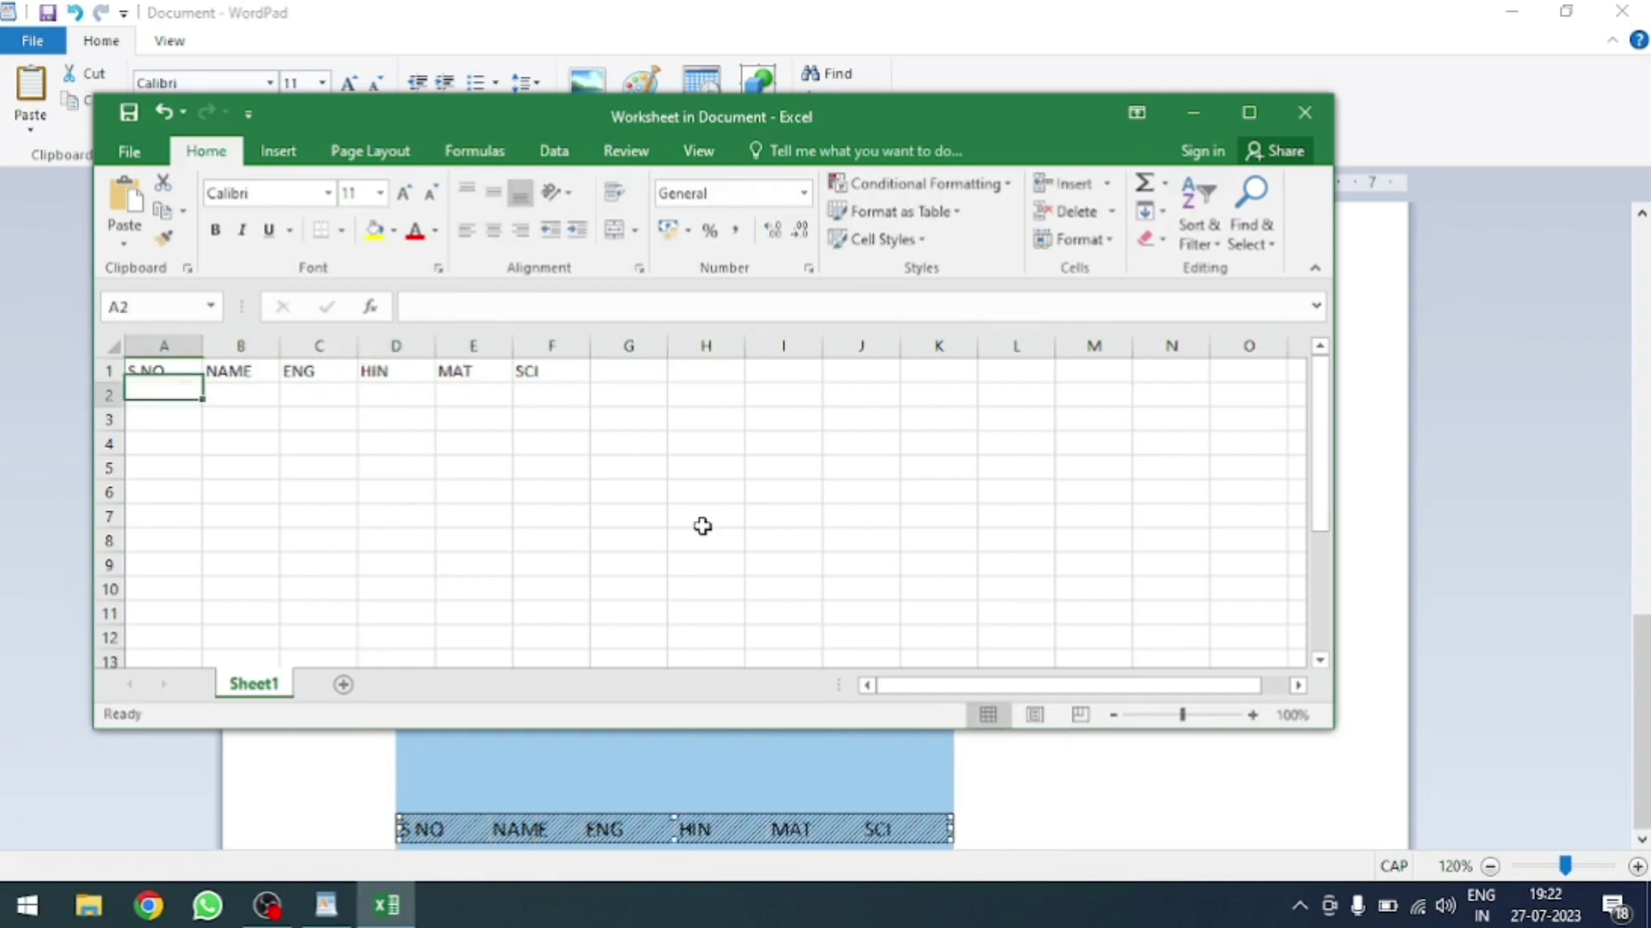
{"action": "key", "text": "Return"}
{"action": "type", "text": "2"}
{"action": "key", "text": "Return"}
{"action": "type", "text": "3 4 5 6"}
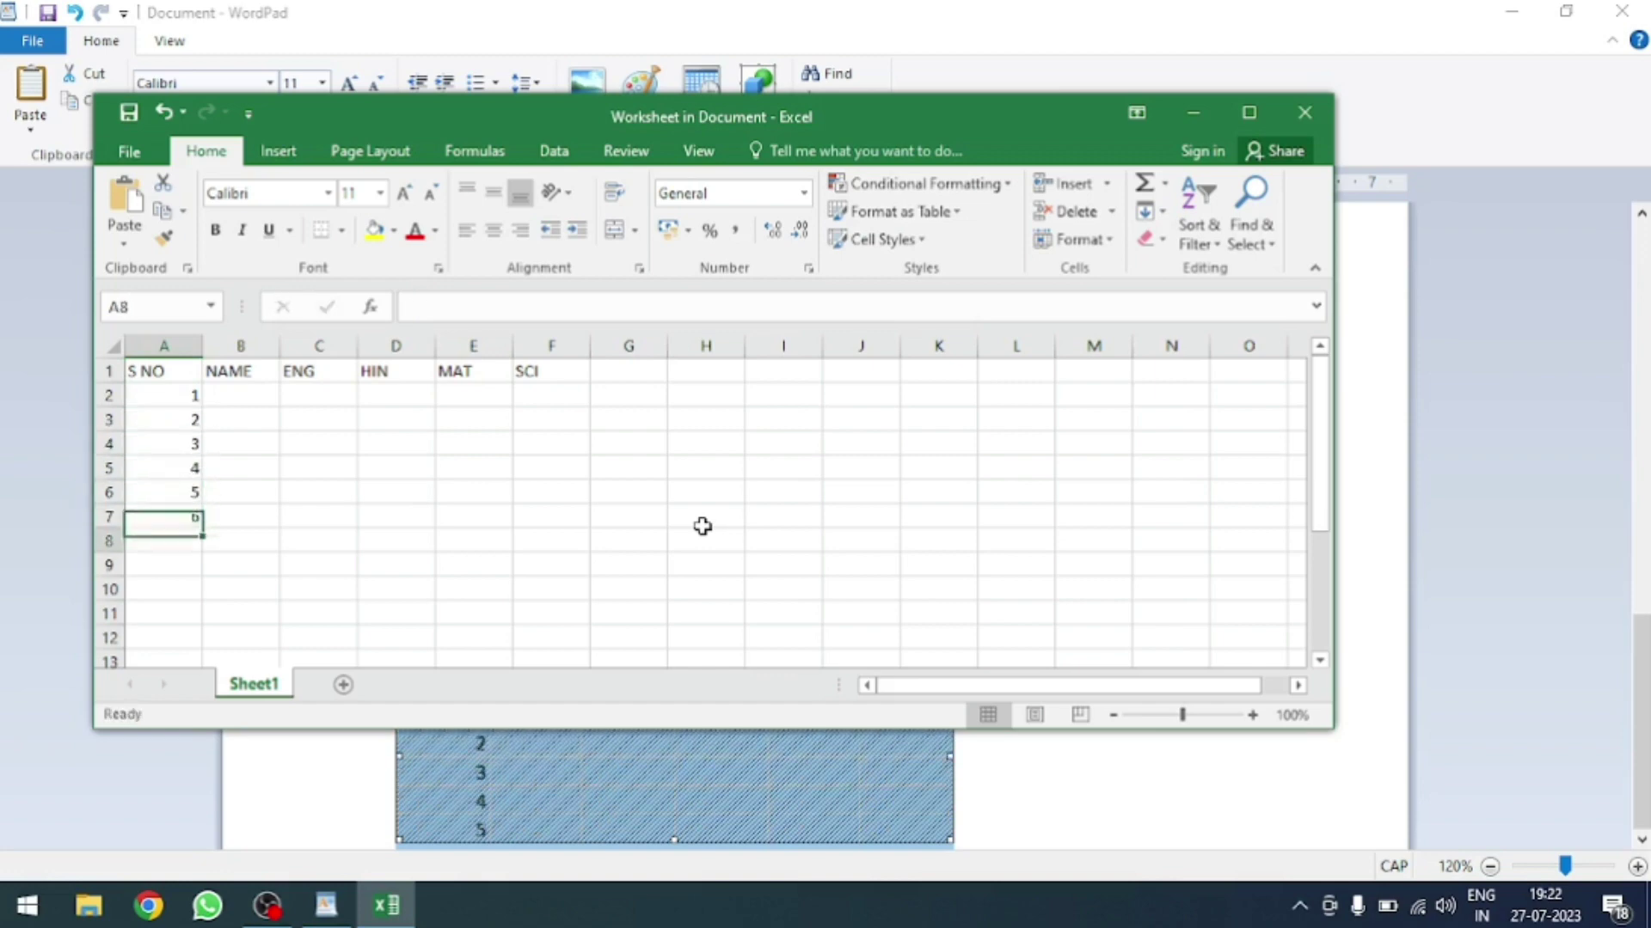
{"action": "type", "text": " 7 8 9"}
- Enter the nine student names in B2:B10
{"action": "key", "text": "Right"}
{"action": "key", "text": "Up"}
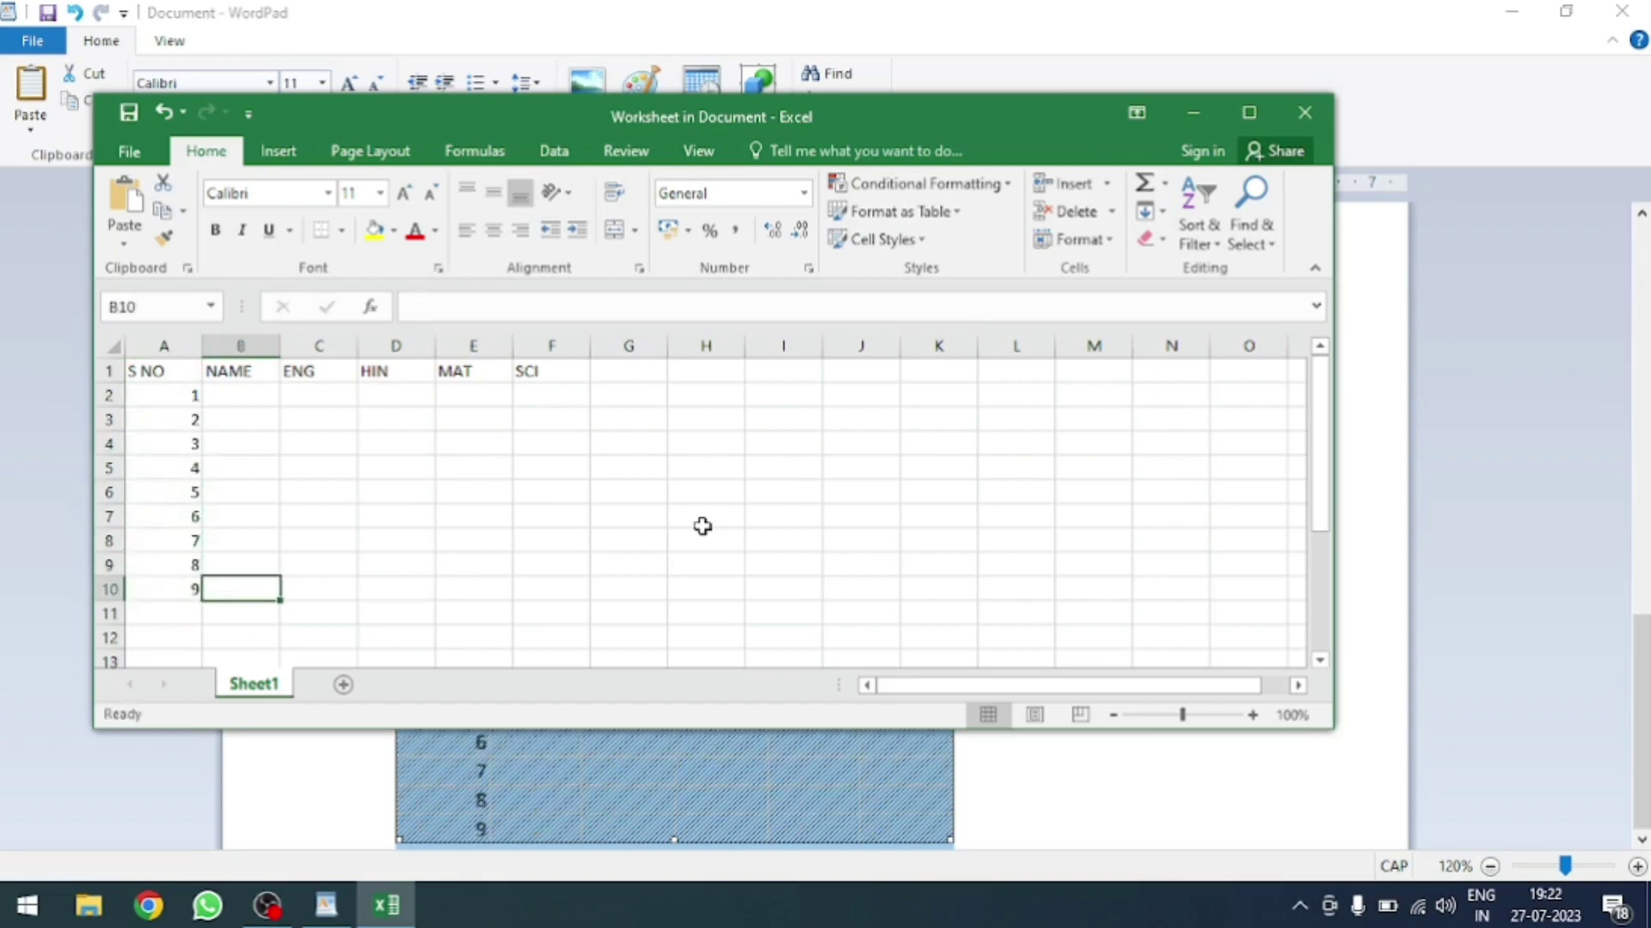
{"action": "key", "text": "Up"}
{"action": "key", "text": "Up"}
{"action": "key", "text": "Up"}
{"action": "type", "text": "DEEPAK"}
{"action": "key", "text": "Return"}
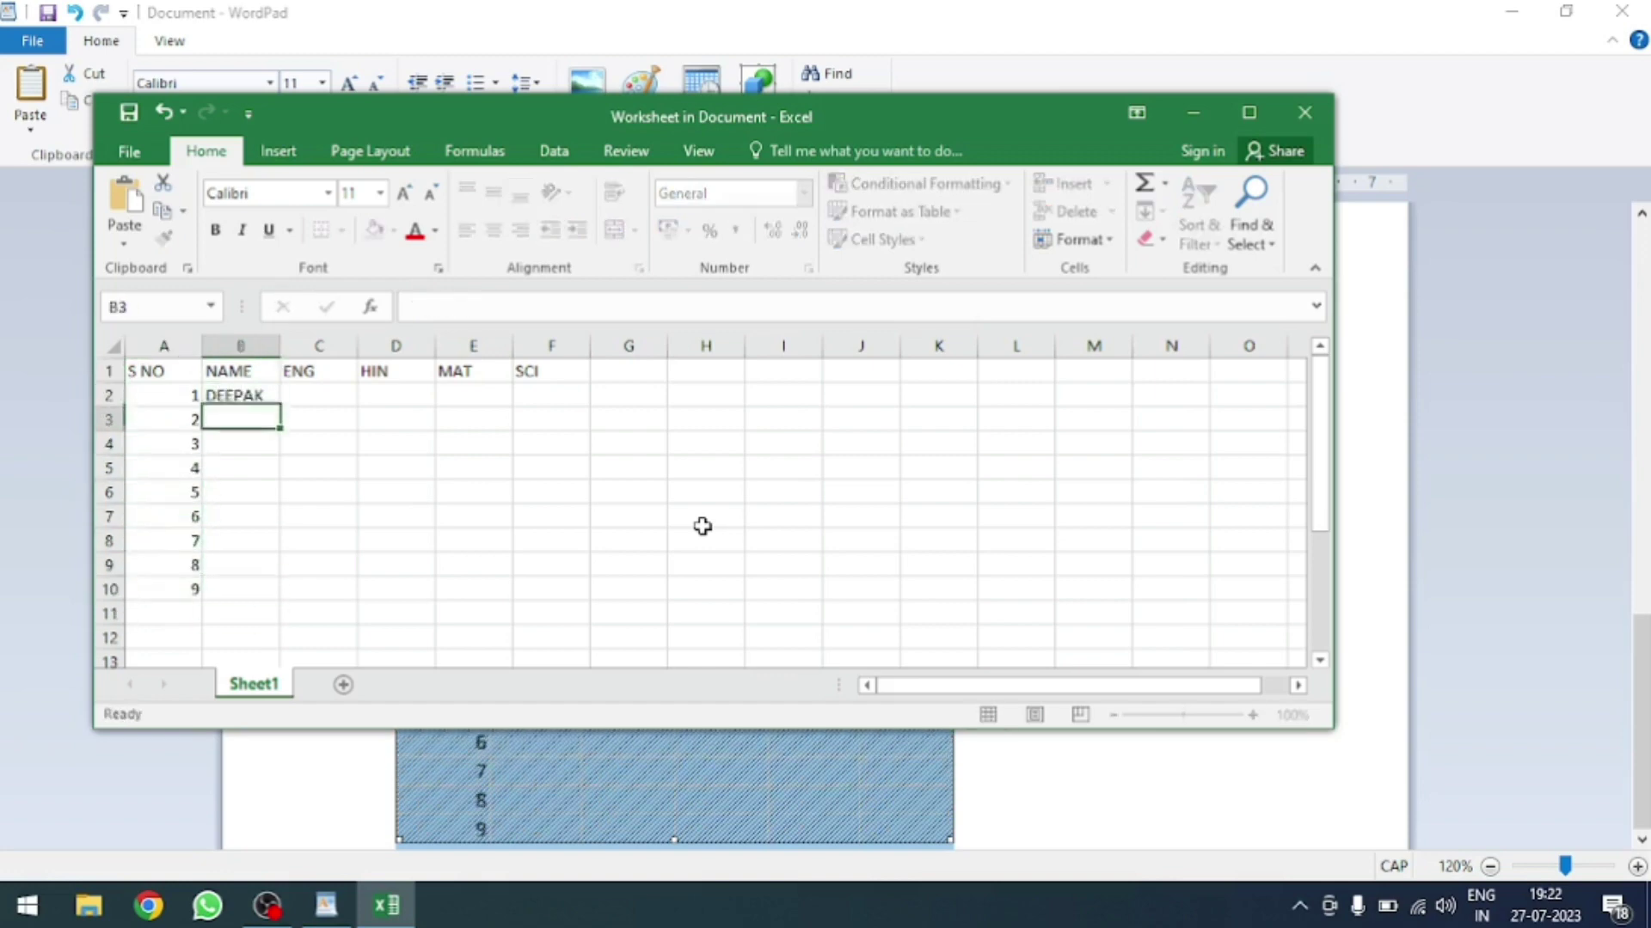
{"action": "type", "text": "KAJAL"}
{"action": "key", "text": "Return"}
{"action": "type", "text": "LALIT"}
{"action": "key", "text": "Return"}
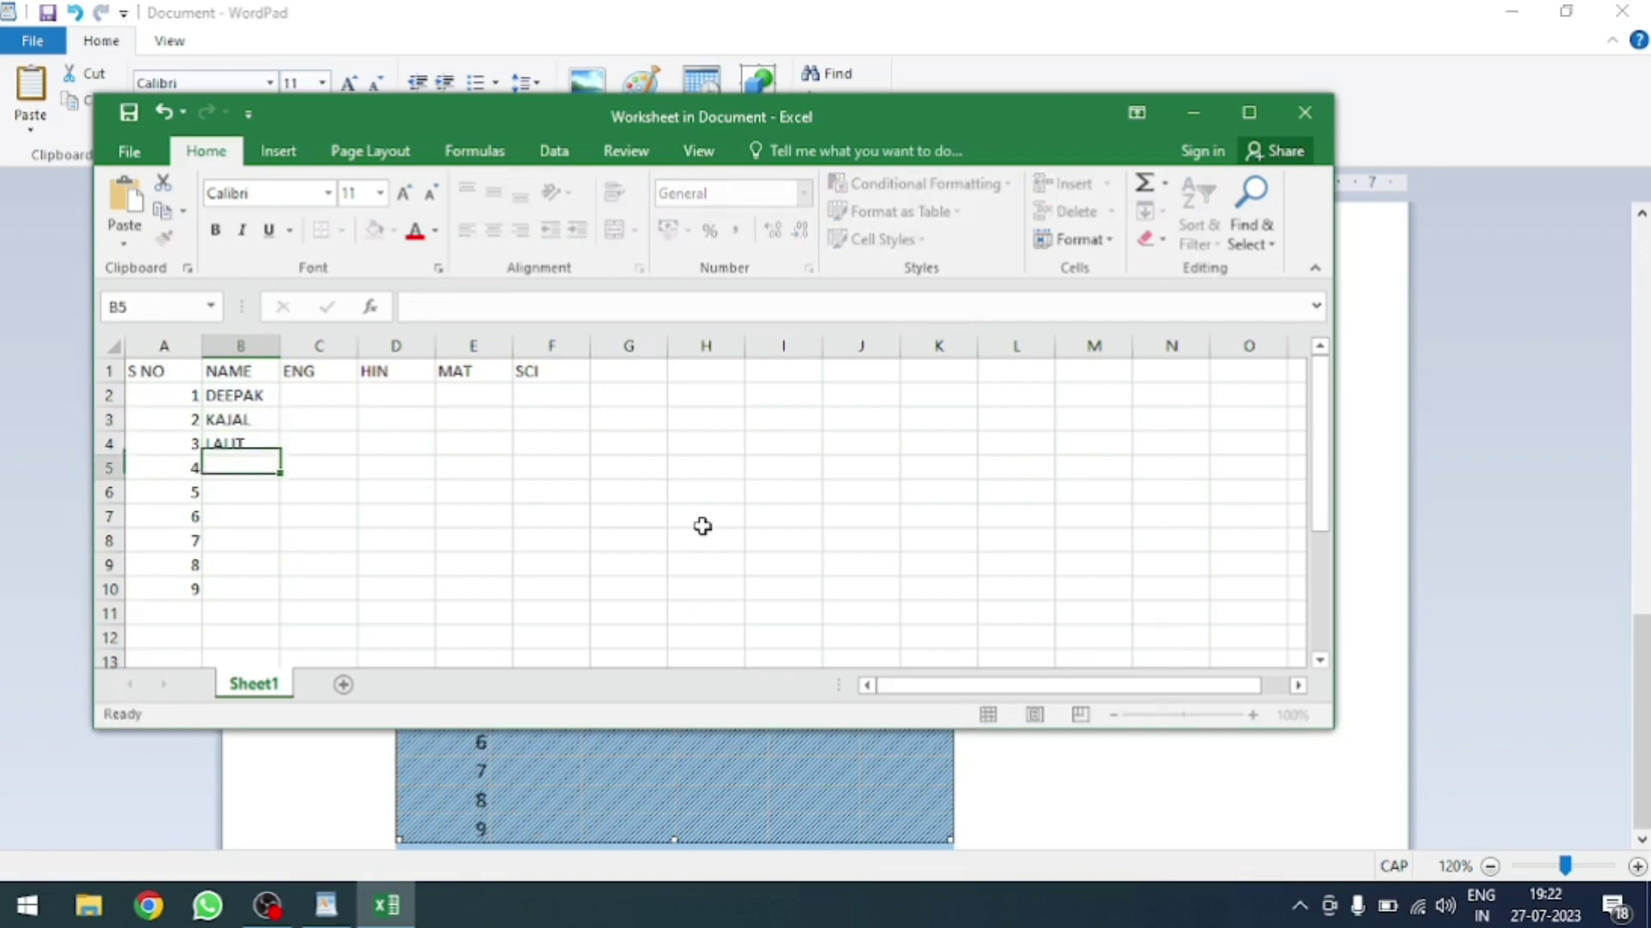
{"action": "type", "text": "RA"}
{"action": "key", "text": "Return"}
{"action": "type", "text": "RAMNA"}
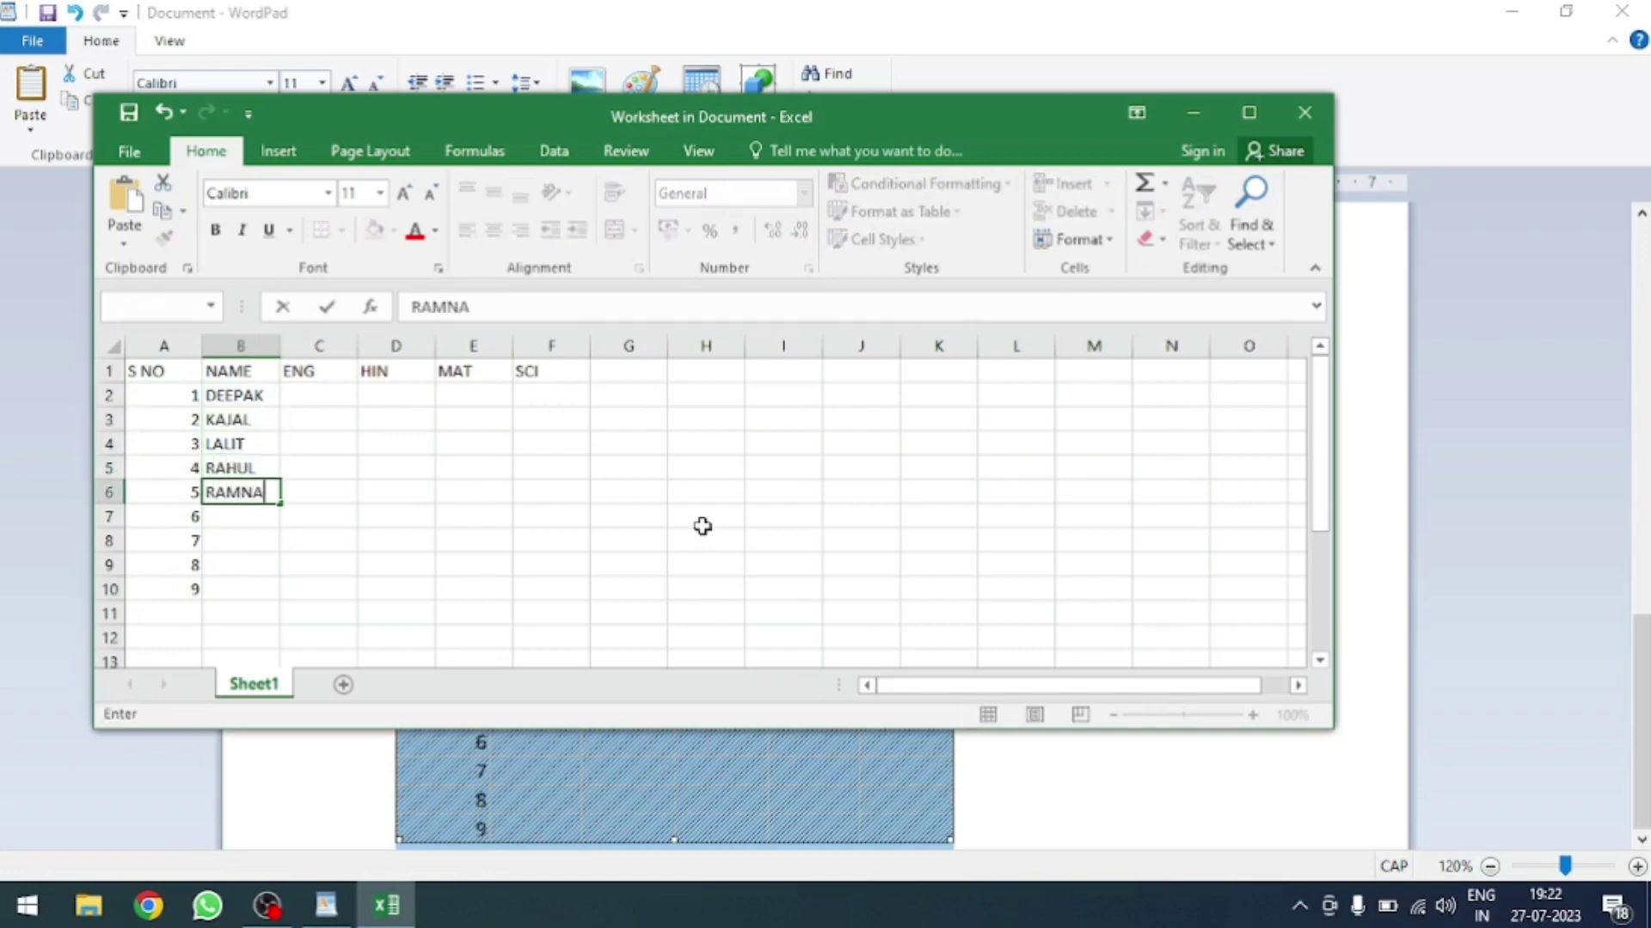
{"action": "key", "text": "Return"}
{"action": "type", "text": "POO"}
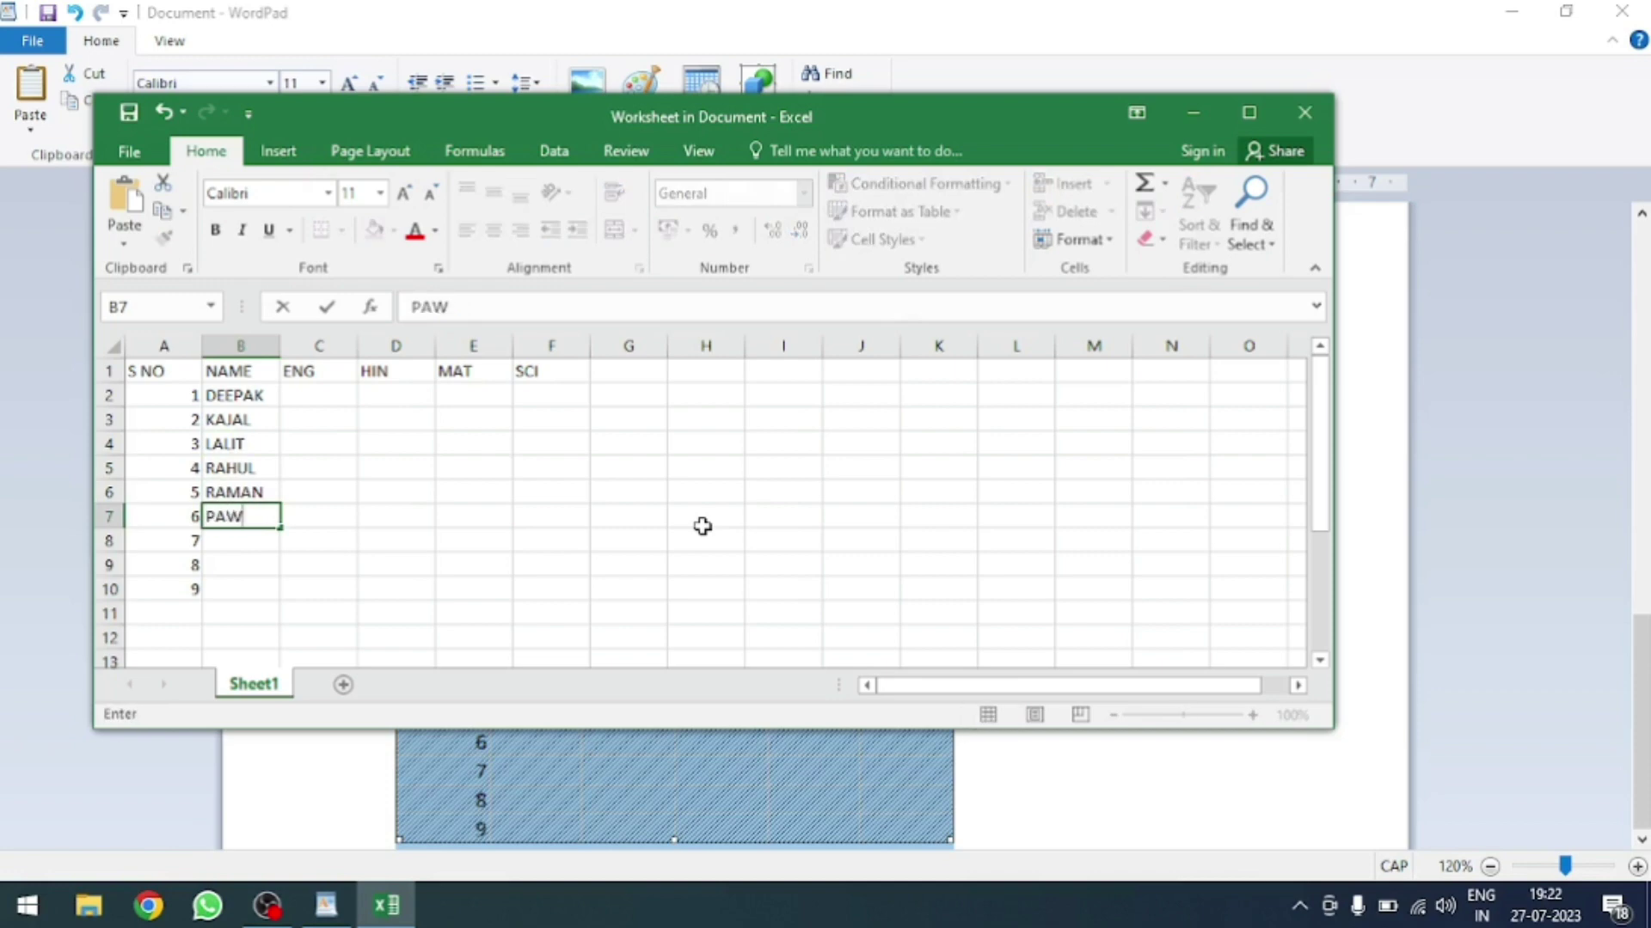
{"action": "type", "text": "AN"}
{"action": "key", "text": "Return"}
{"action": "type", "text": "MOHAN"}
{"action": "key", "text": "Return"}
{"action": "type", "text": "SOH"}
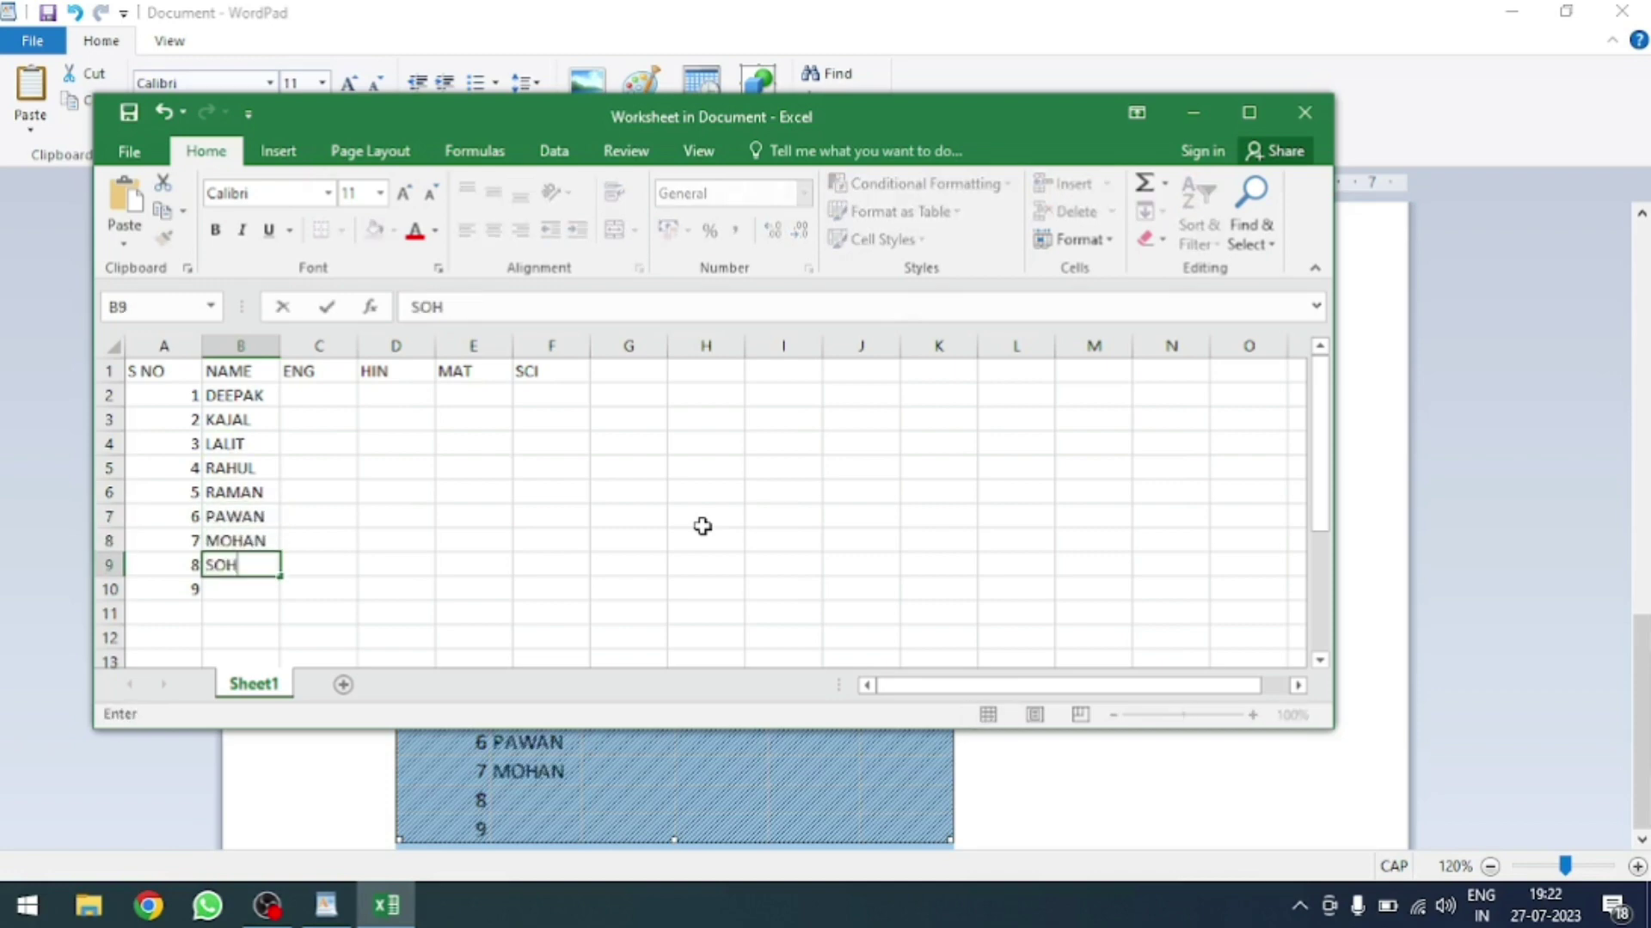
{"action": "type", "text": "AN"}
{"action": "key", "text": "Return"}
{"action": "type", "text": "RAVI"}
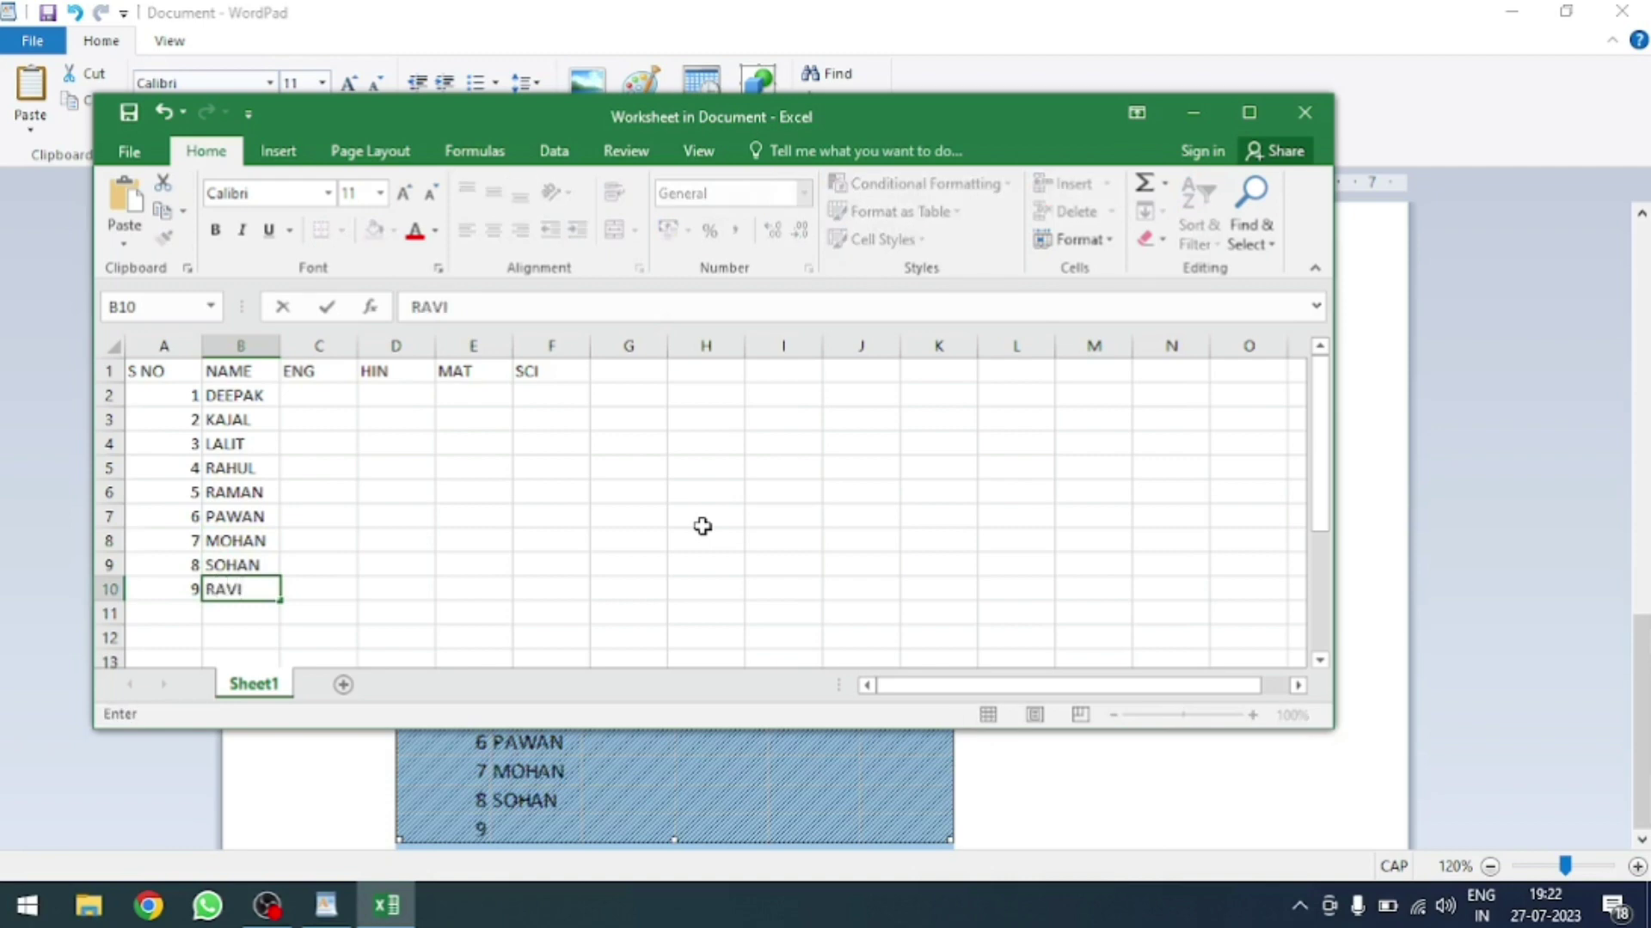
{"action": "key", "text": "ctrl+Up"}
- Enter the ENG marks in column C, starting 89, 43, 55, 65, 76
{"action": "key", "text": "Right"}
{"action": "key", "text": "Down"}
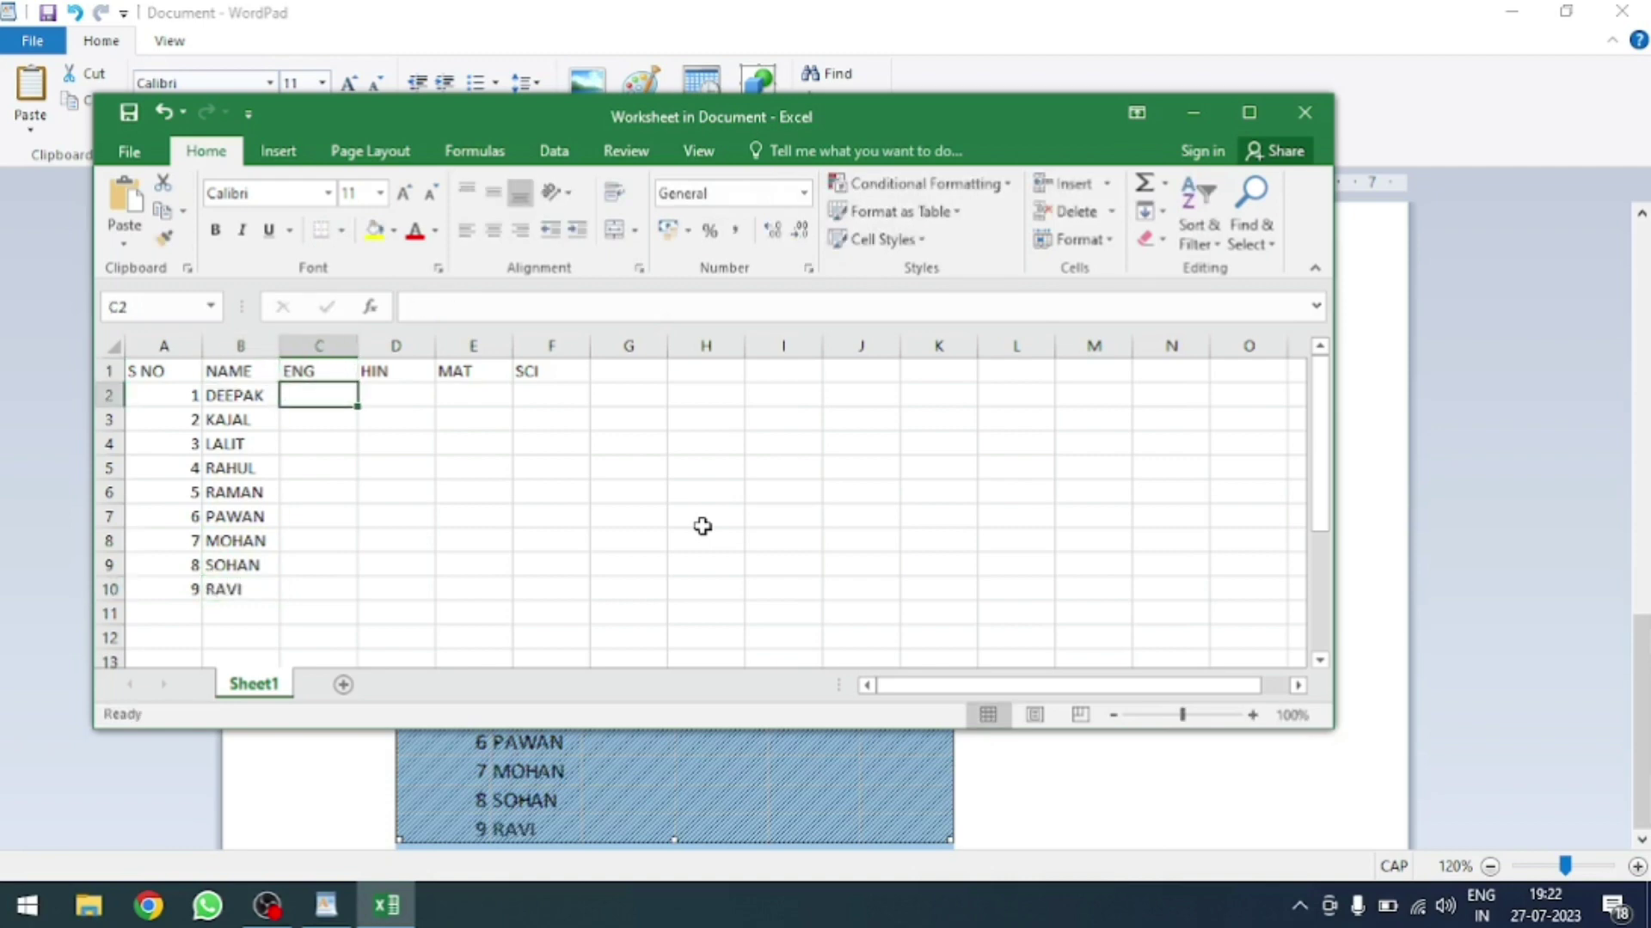
{"action": "type", "text": "89"}
{"action": "key", "text": "Return"}
{"action": "type", "text": "43"}
{"action": "key", "text": "Return"}
{"action": "type", "text": "55"}
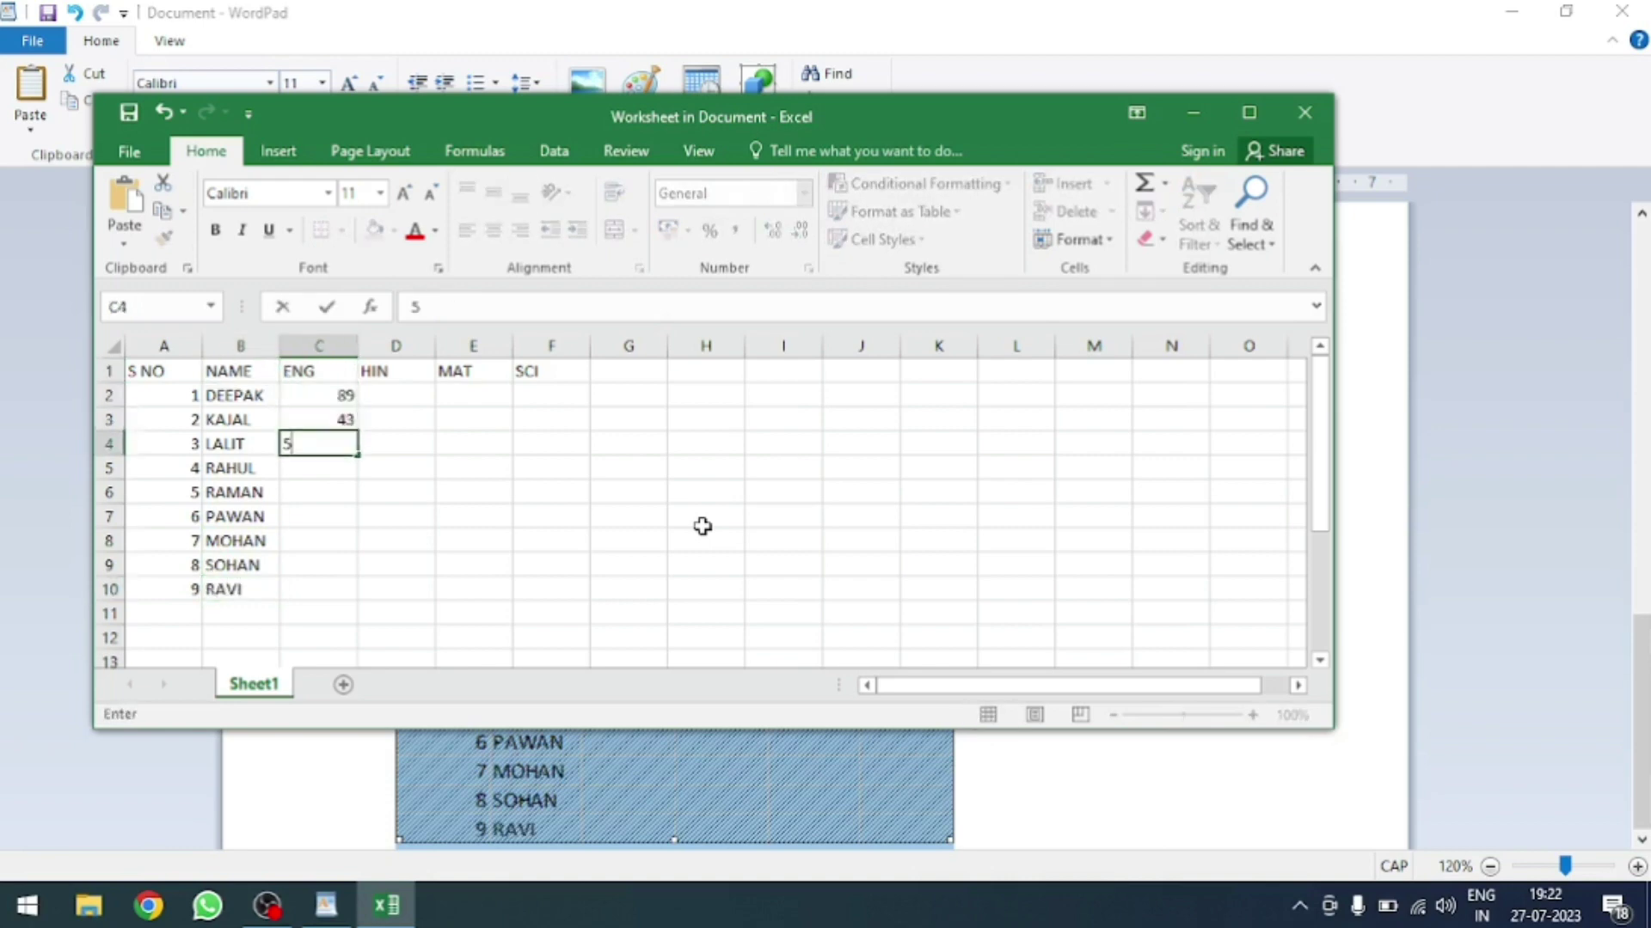
{"action": "key", "text": "Return"}
{"action": "type", "text": "65"}
{"action": "key", "text": "Return"}
{"action": "type", "text": "76"}
{"action": "key", "text": "Return"}
{"action": "type", "text": "76 "}
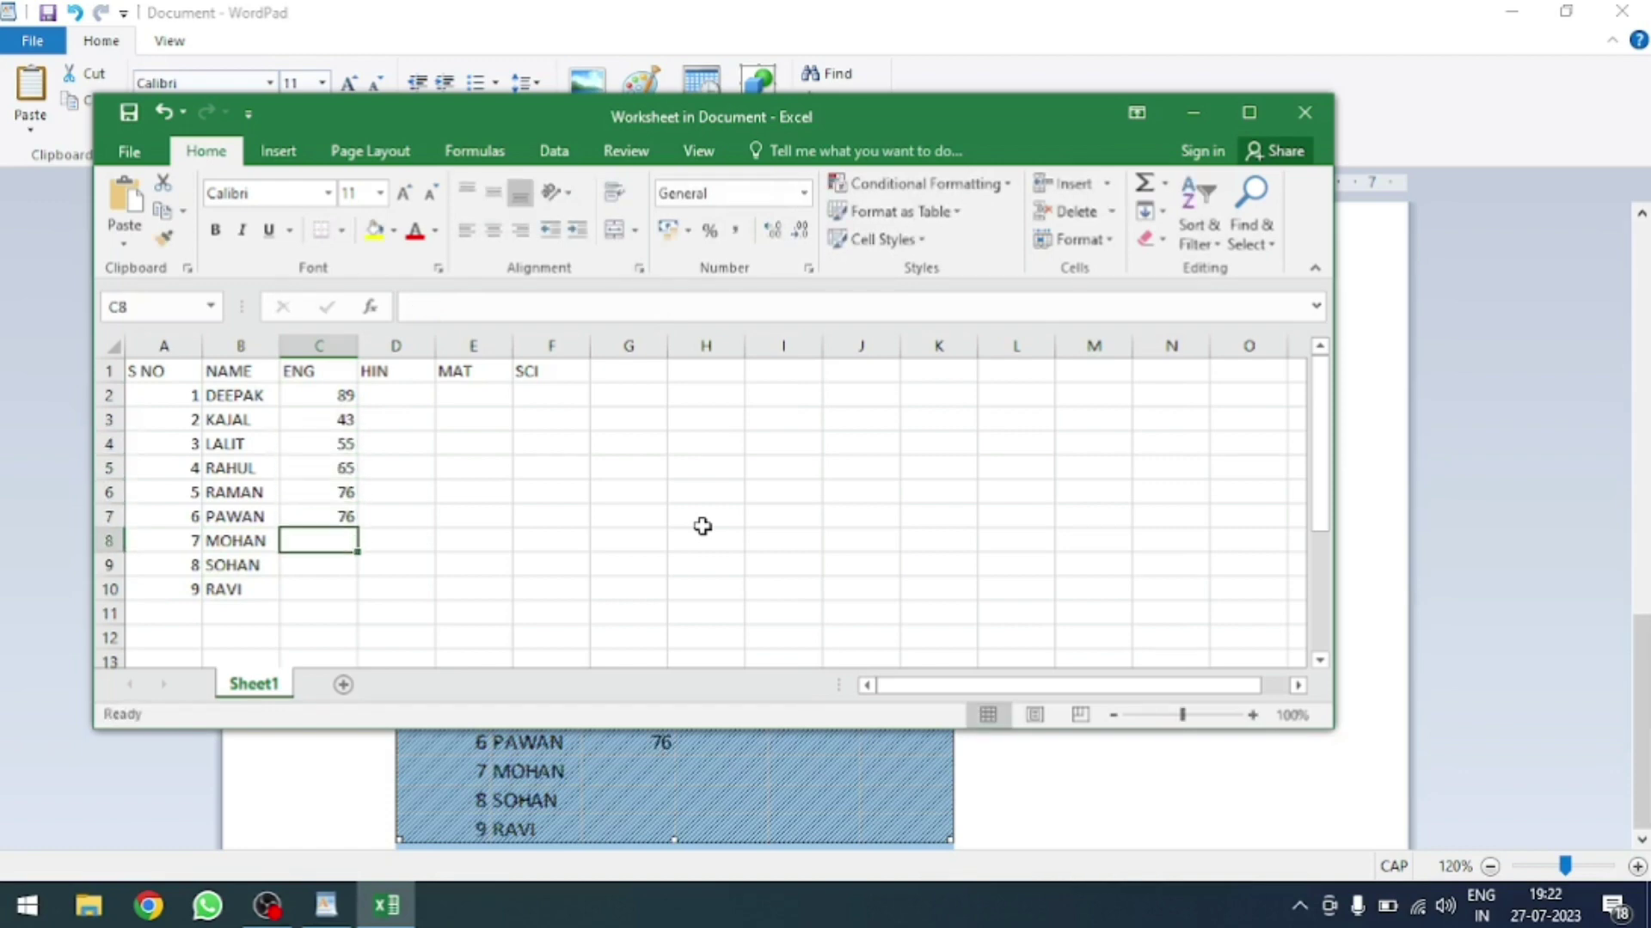
{"action": "type", "text": "56"}
{"action": "key", "text": "Return"}
{"action": "type", "text": "34"}
{"action": "key", "text": "Return"}
{"action": "type", "text": "56"}
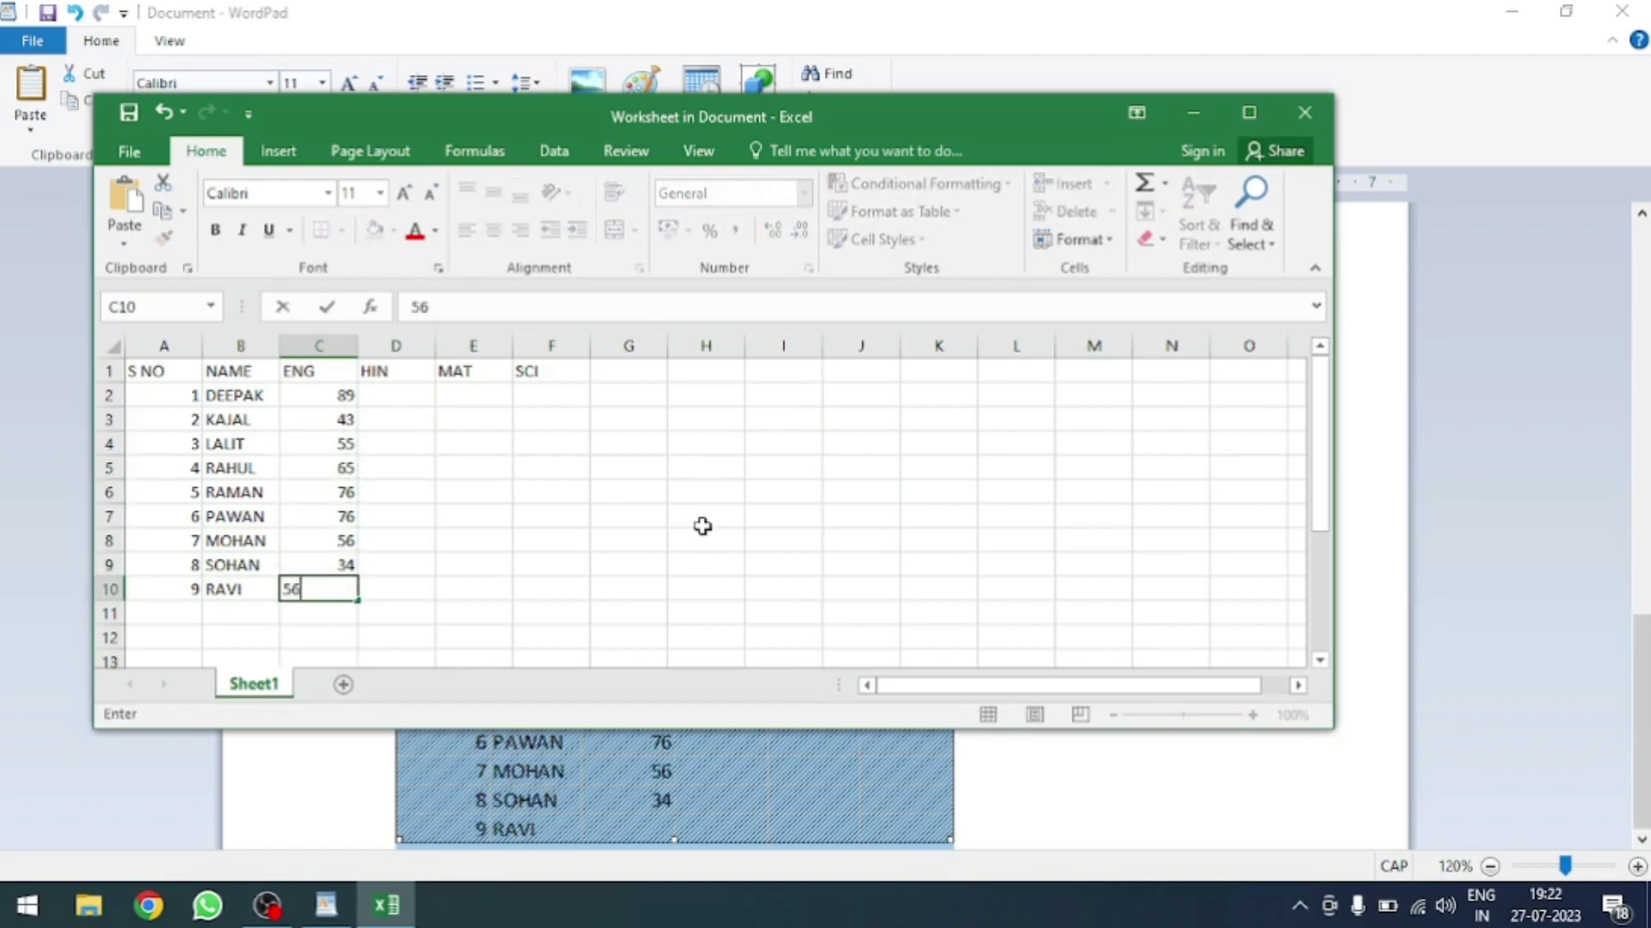
{"action": "key", "text": "Tab"}
- Enter the HIN marks 65, 67, 66, 77, 88, 98, 67, 76, 56 in D2:D10
{"action": "key", "text": "Up"}
{"action": "key", "text": "Up"}
{"action": "key", "text": "Up"}
{"action": "key", "text": "Up"}
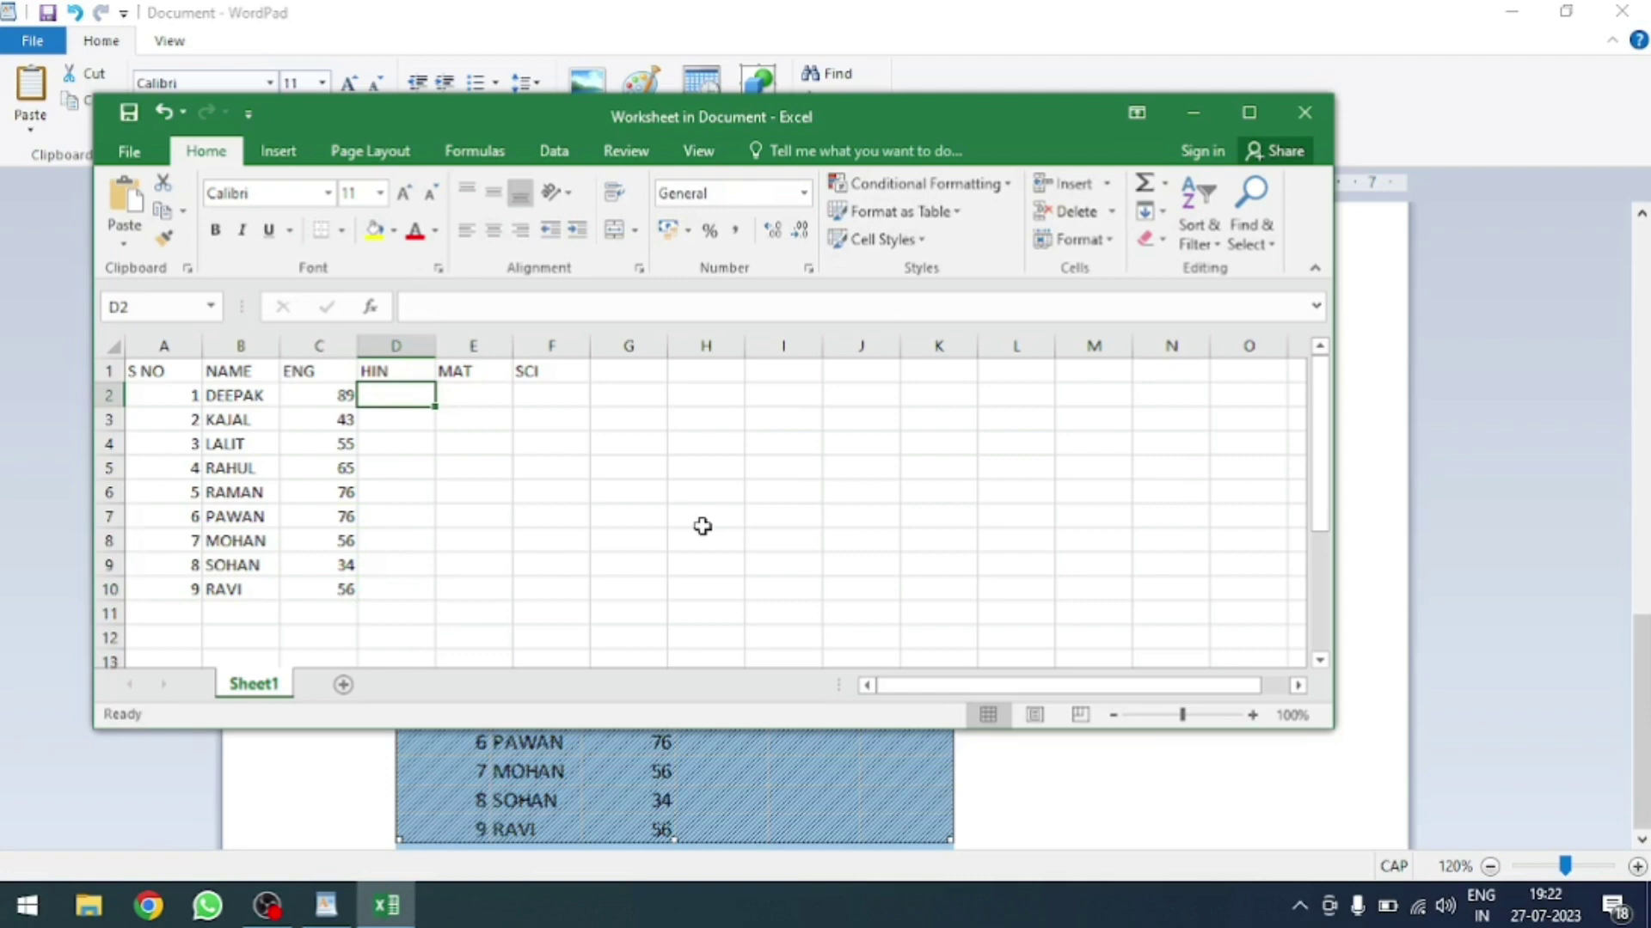
{"action": "type", "text": "65"}
{"action": "key", "text": "Return"}
{"action": "type", "text": "67"}
{"action": "key", "text": "Return"}
{"action": "type", "text": "66"}
{"action": "key", "text": "Return"}
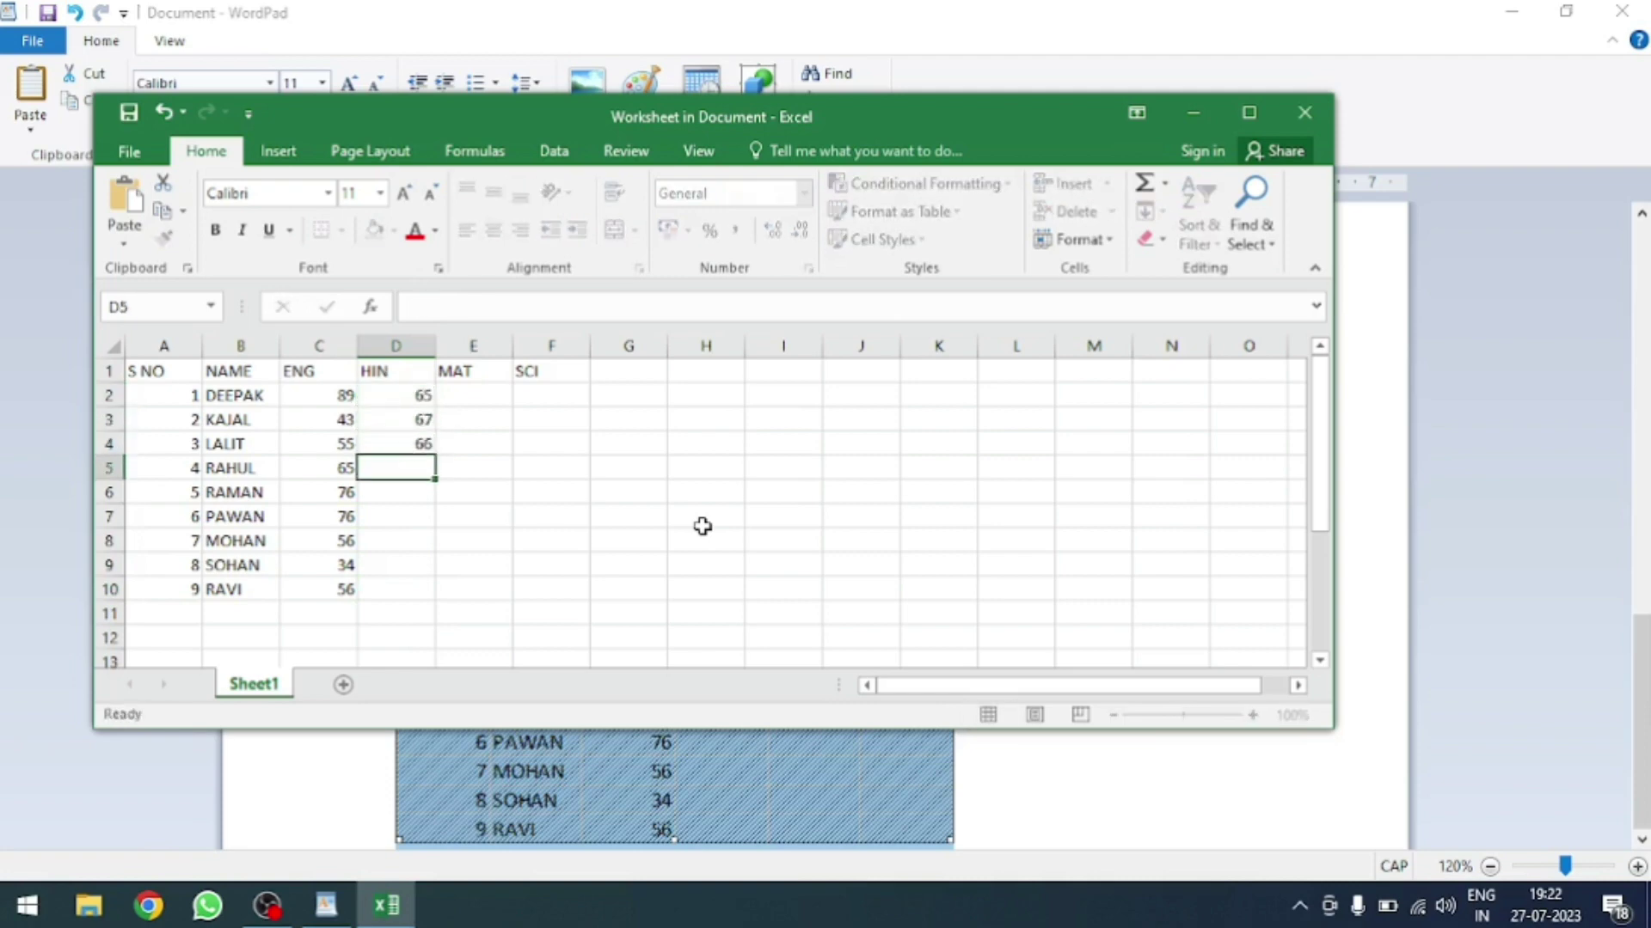
{"action": "type", "text": "77"}
{"action": "key", "text": "Return"}
{"action": "type", "text": "88"}
{"action": "key", "text": "Return"}
{"action": "type", "text": "98"}
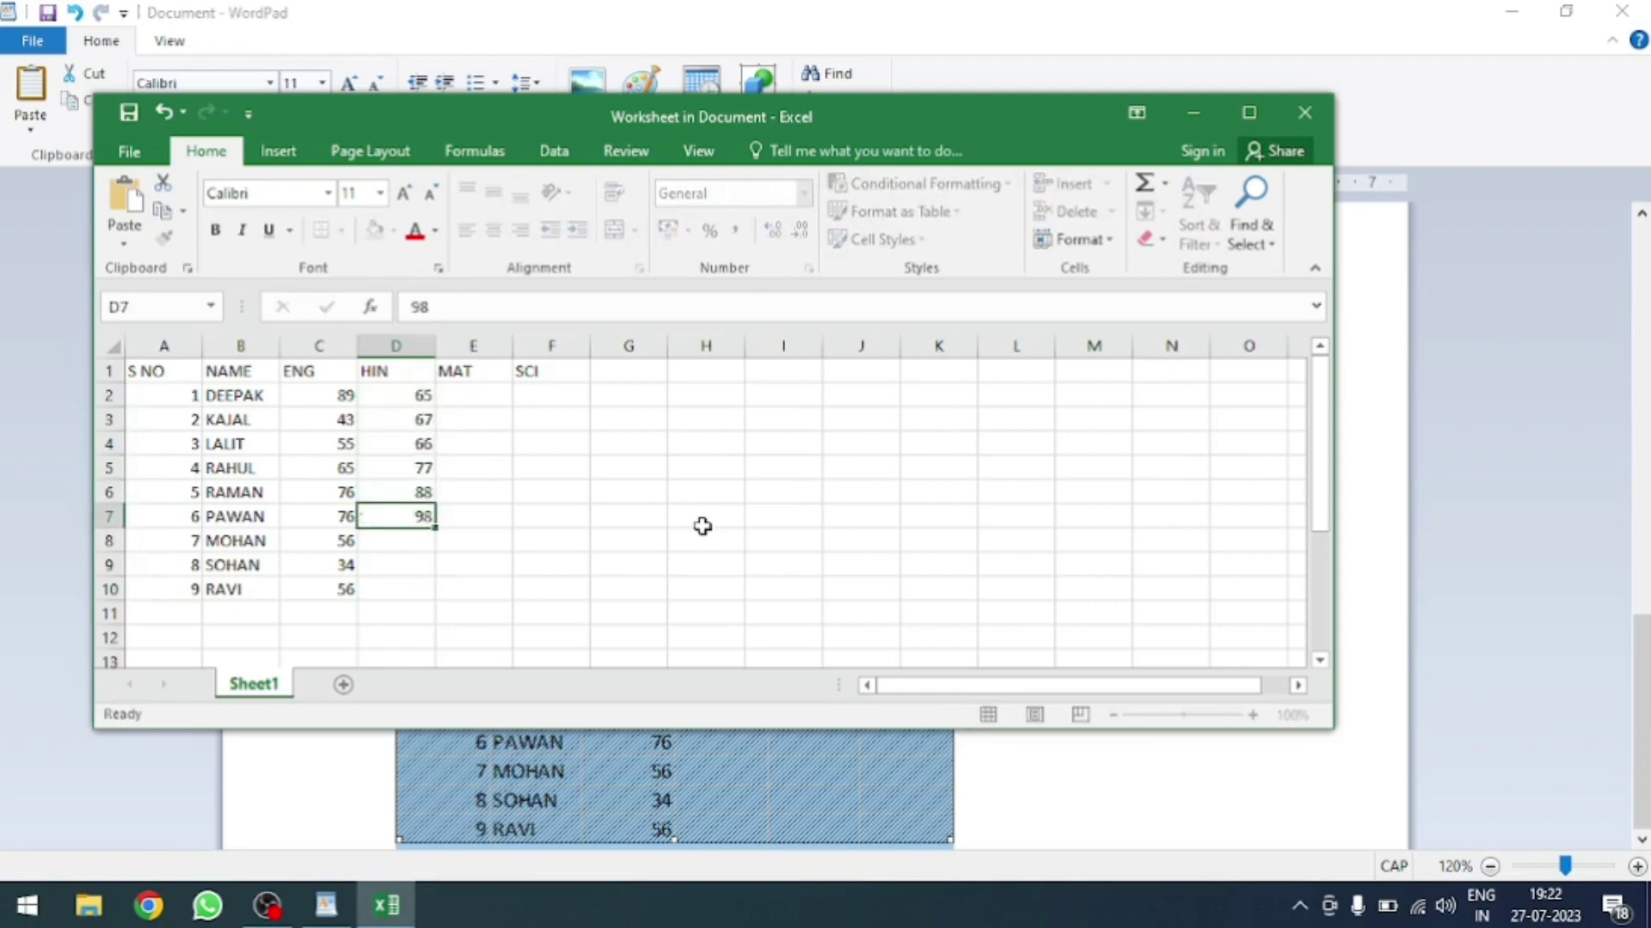
{"action": "key", "text": "Return"}
{"action": "type", "text": "67"}
{"action": "key", "text": "Return"}
{"action": "type", "text": "76"}
{"action": "key", "text": "Return"}
{"action": "type", "text": "56"}
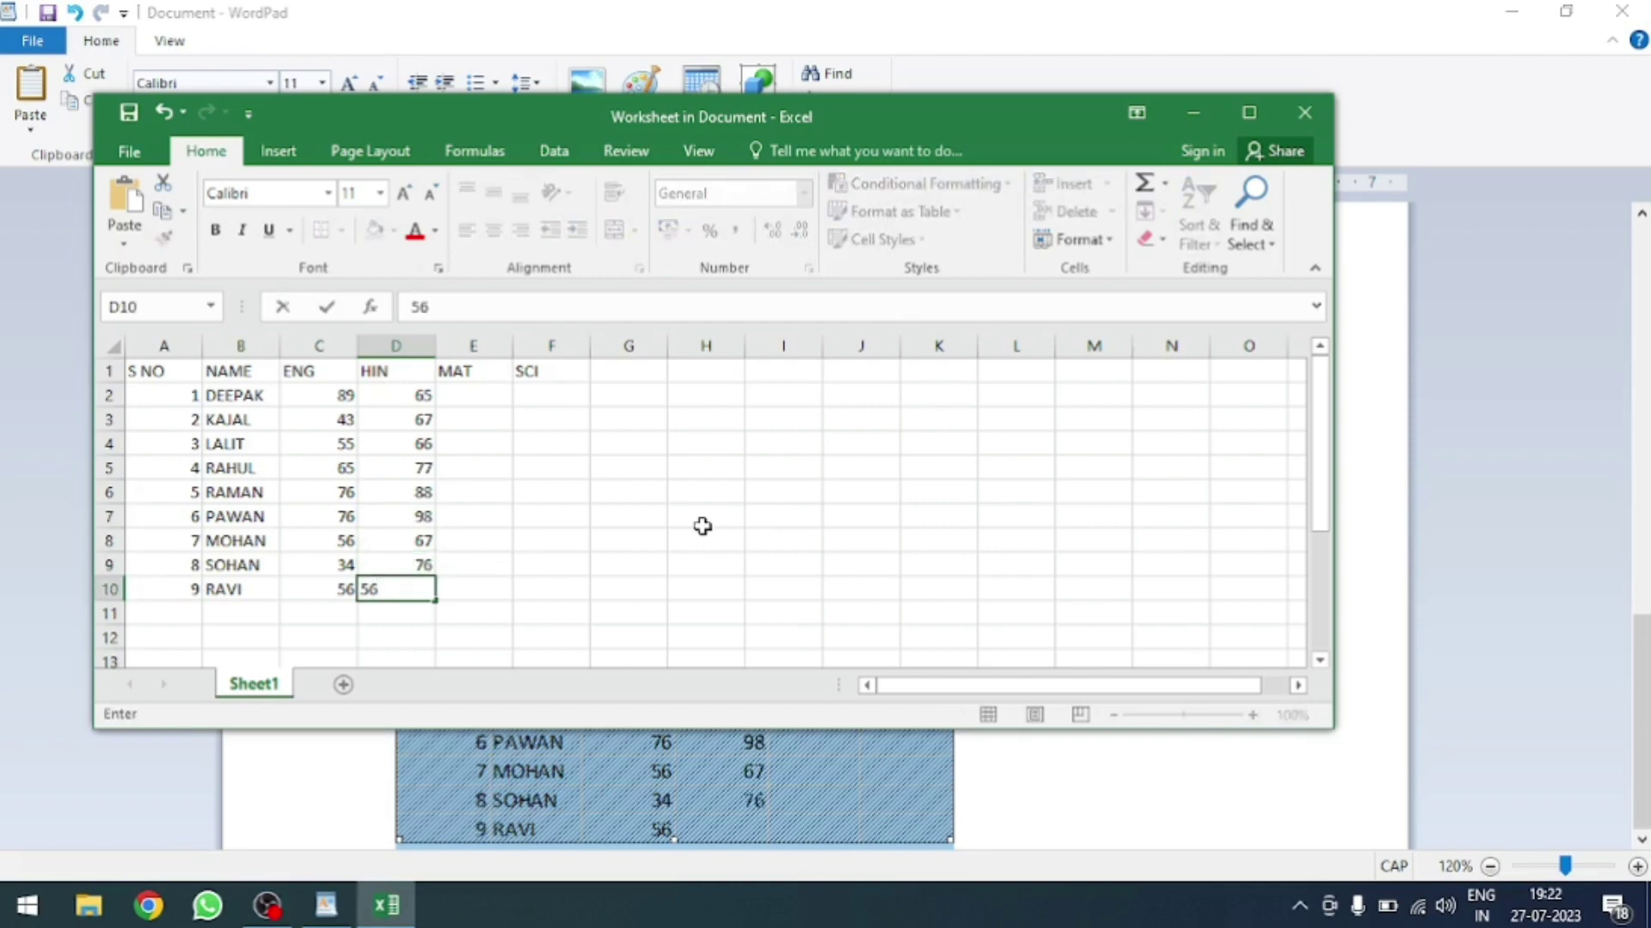
{"action": "key", "text": "Tab"}
- Enter the MAT marks in column E, starting 43, 89, 54, 67, 76
{"action": "key", "text": "ctrl+Up"}
{"action": "key", "text": "Down"}
{"action": "type", "text": "43"}
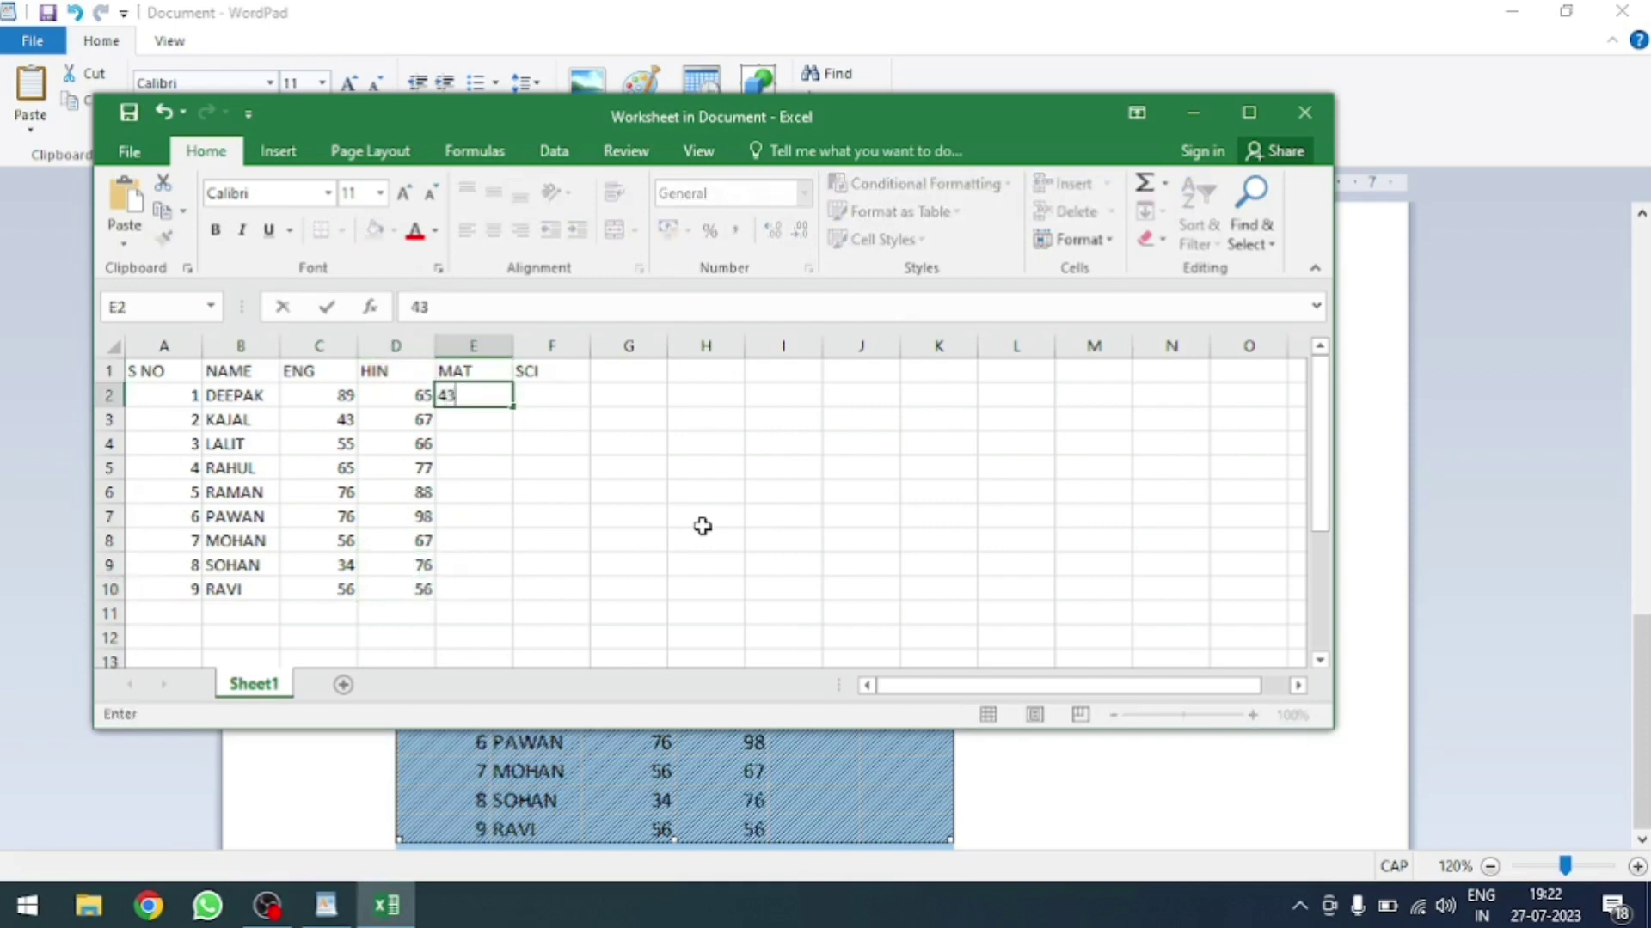
{"action": "key", "text": "Return"}
{"action": "type", "text": "89"}
{"action": "key", "text": "Return"}
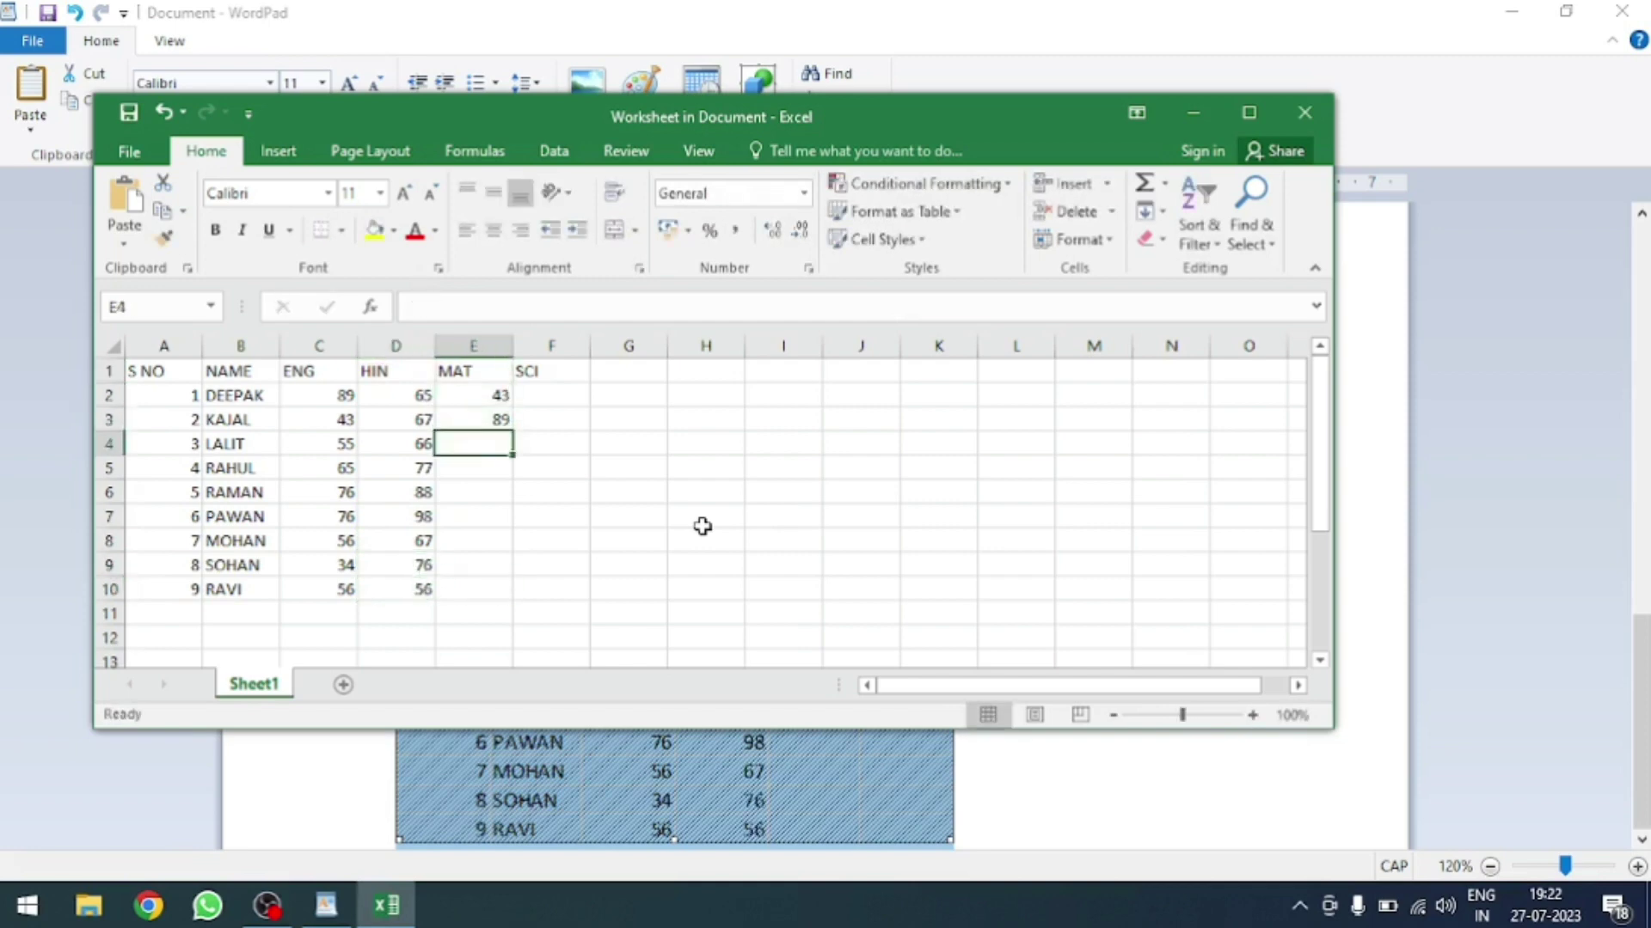
{"action": "type", "text": "54"}
{"action": "key", "text": "Return"}
{"action": "type", "text": "67"}
{"action": "key", "text": "Return"}
{"action": "type", "text": "76"}
{"action": "key", "text": "Return"}
{"action": "type", "text": "76"}
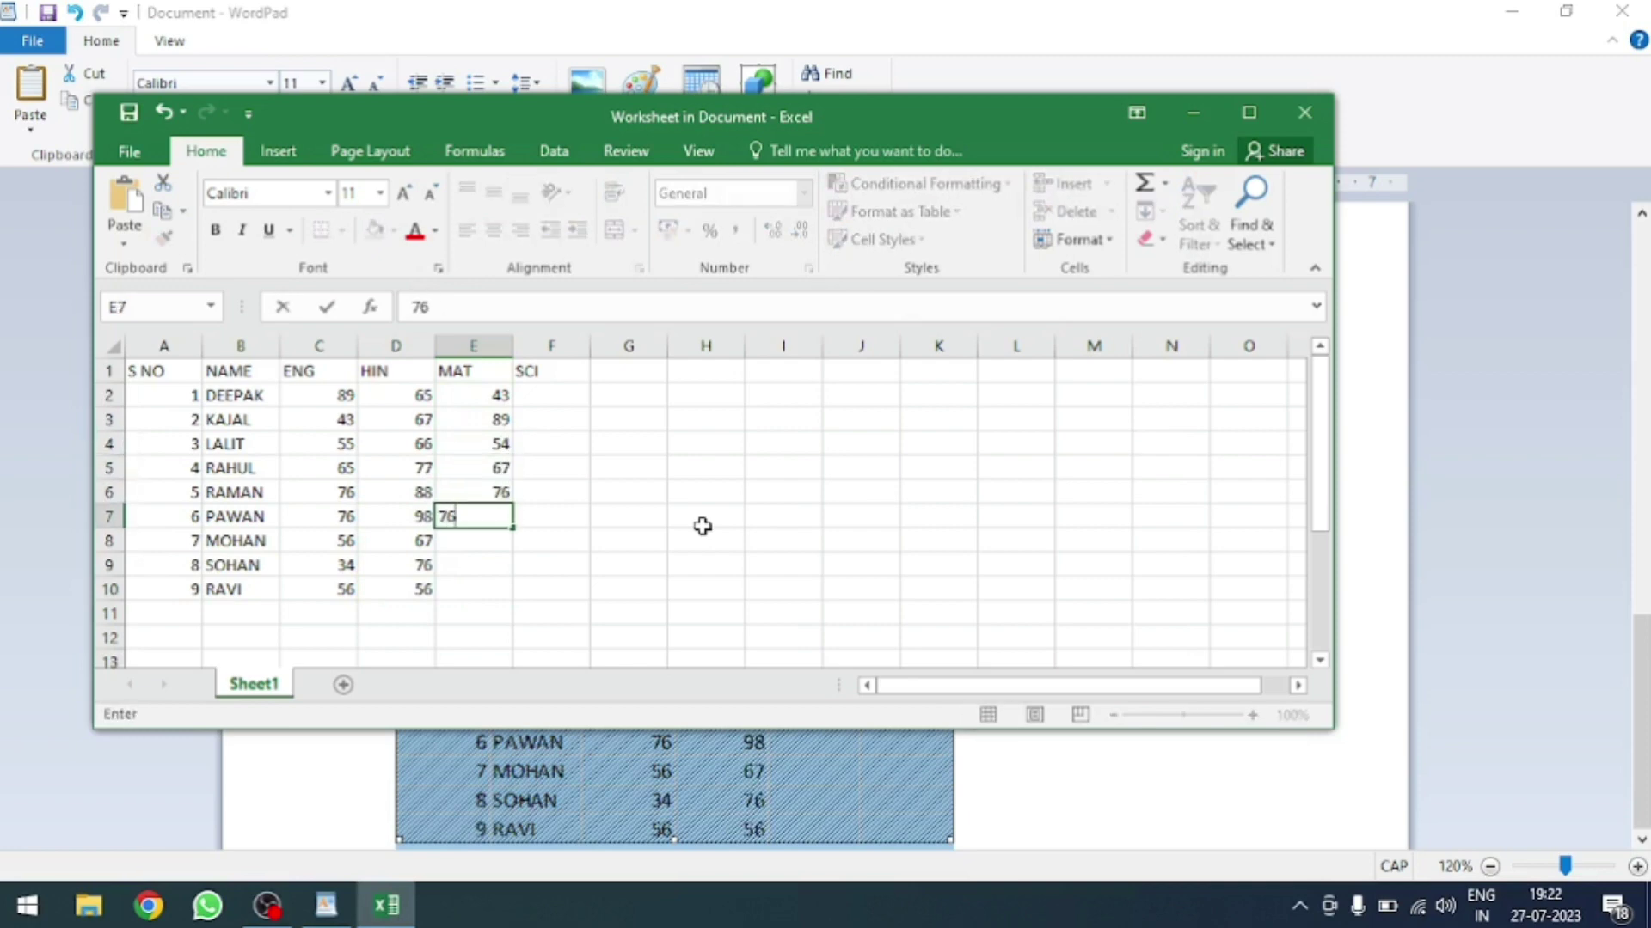
{"action": "key", "text": "Return"}
{"action": "type", "text": "87"}
{"action": "key", "text": "Return"}
{"action": "type", "text": "66"}
{"action": "key", "text": "Return"}
{"action": "type", "text": "77"}
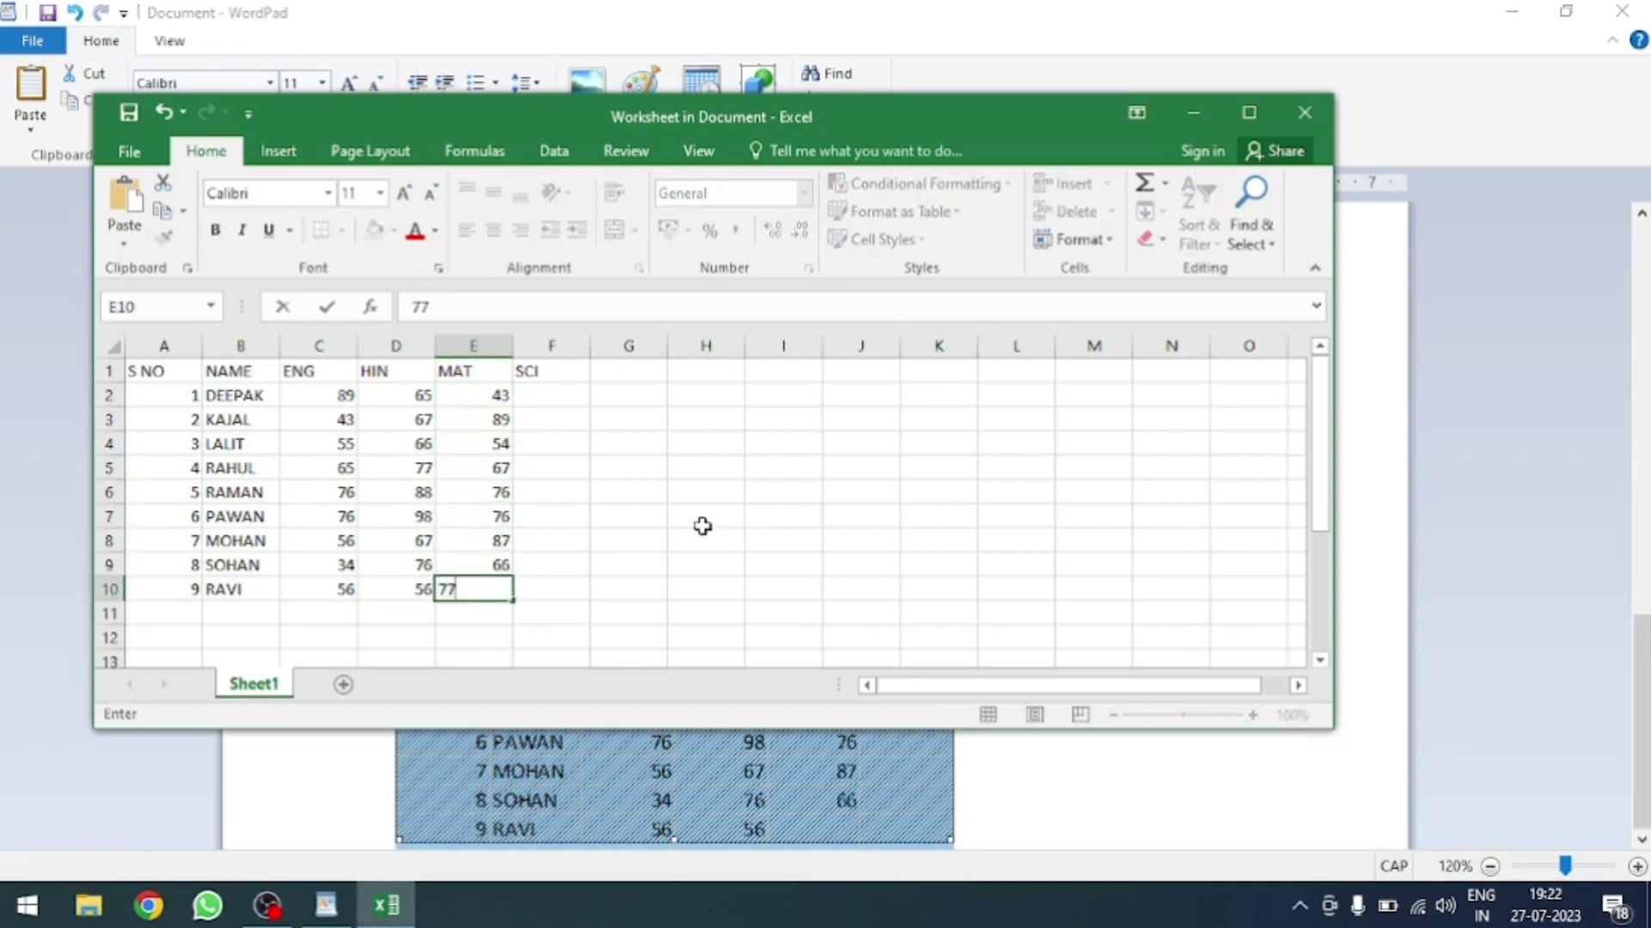
{"action": "key", "text": "Return"}
- Enter the SCI marks in column F, ending with 88 in the last row
{"action": "type", "text": "34"}
{"action": "key", "text": "Return"}
{"action": "type", "text": "56"}
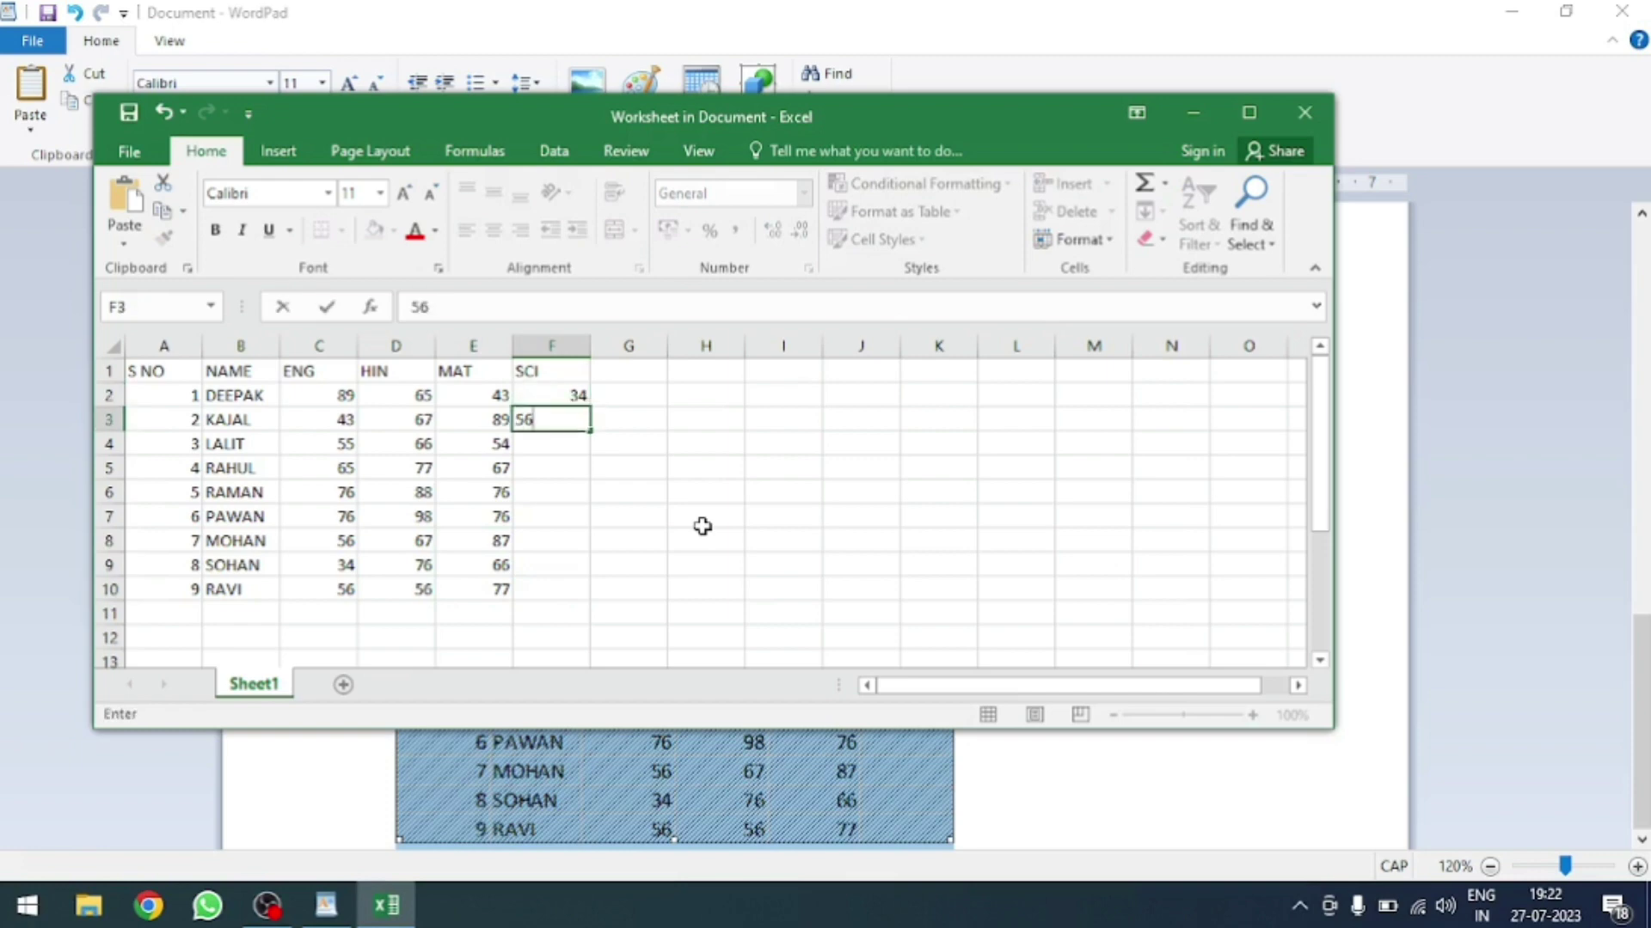
{"action": "key", "text": "Return"}
{"action": "type", "text": "76"}
{"action": "key", "text": "Return"}
{"action": "type", "text": "45"}
{"action": "key", "text": "Return"}
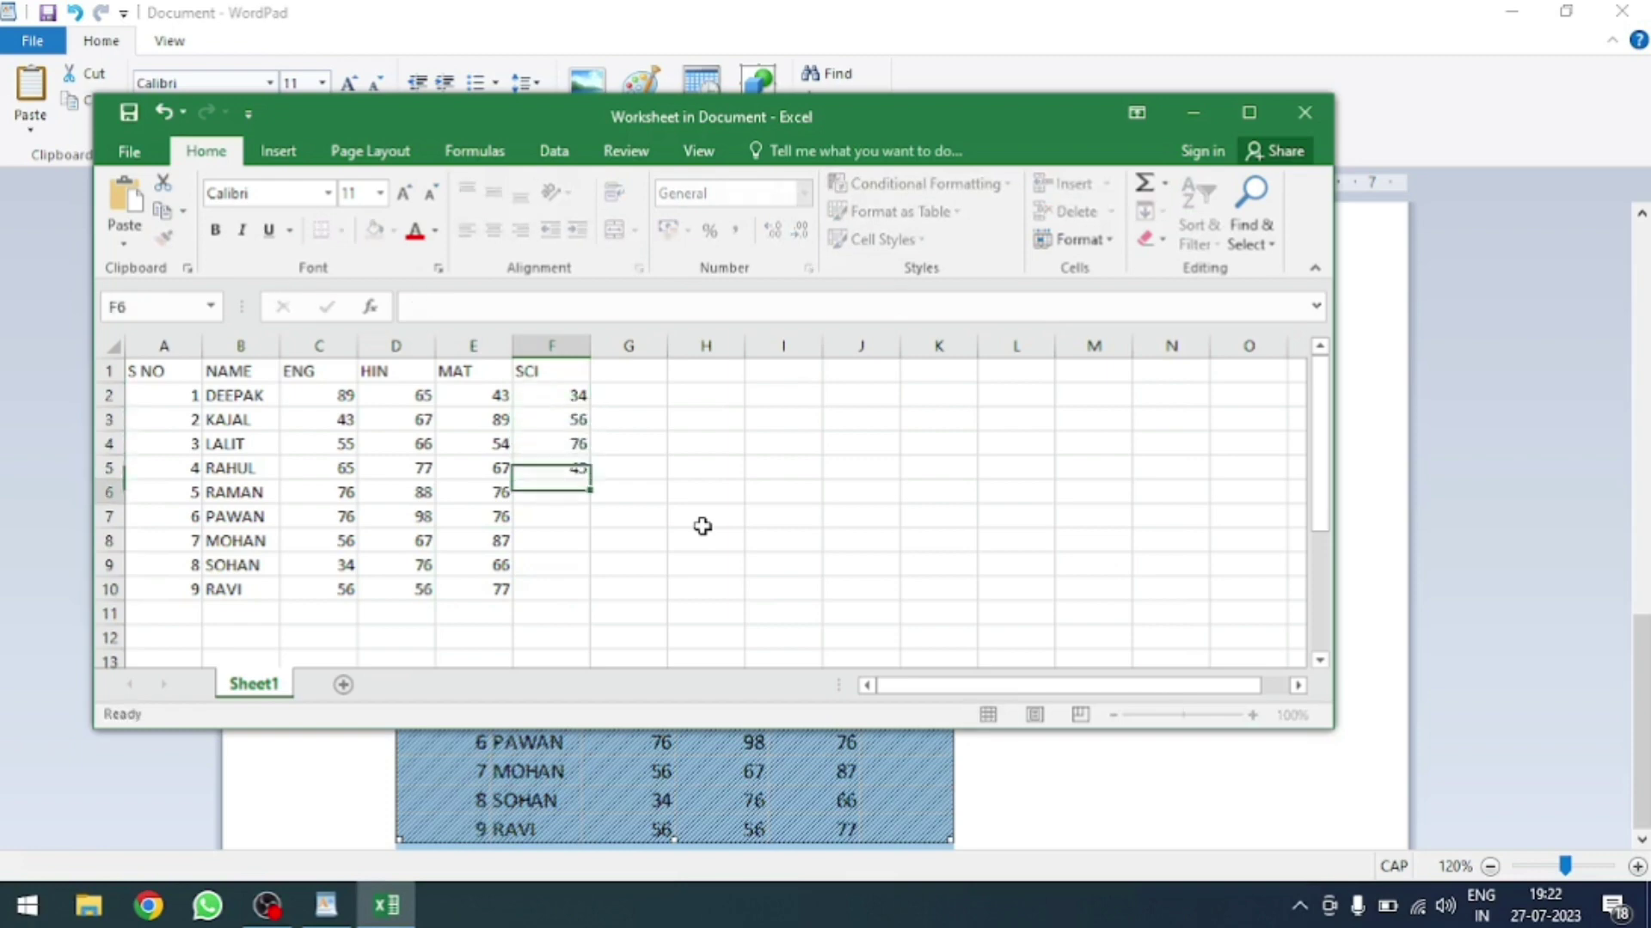
{"action": "type", "text": "34"}
{"action": "key", "text": "Return"}
{"action": "type", "text": "65"}
{"action": "key", "text": "Return"}
{"action": "type", "text": "7"}
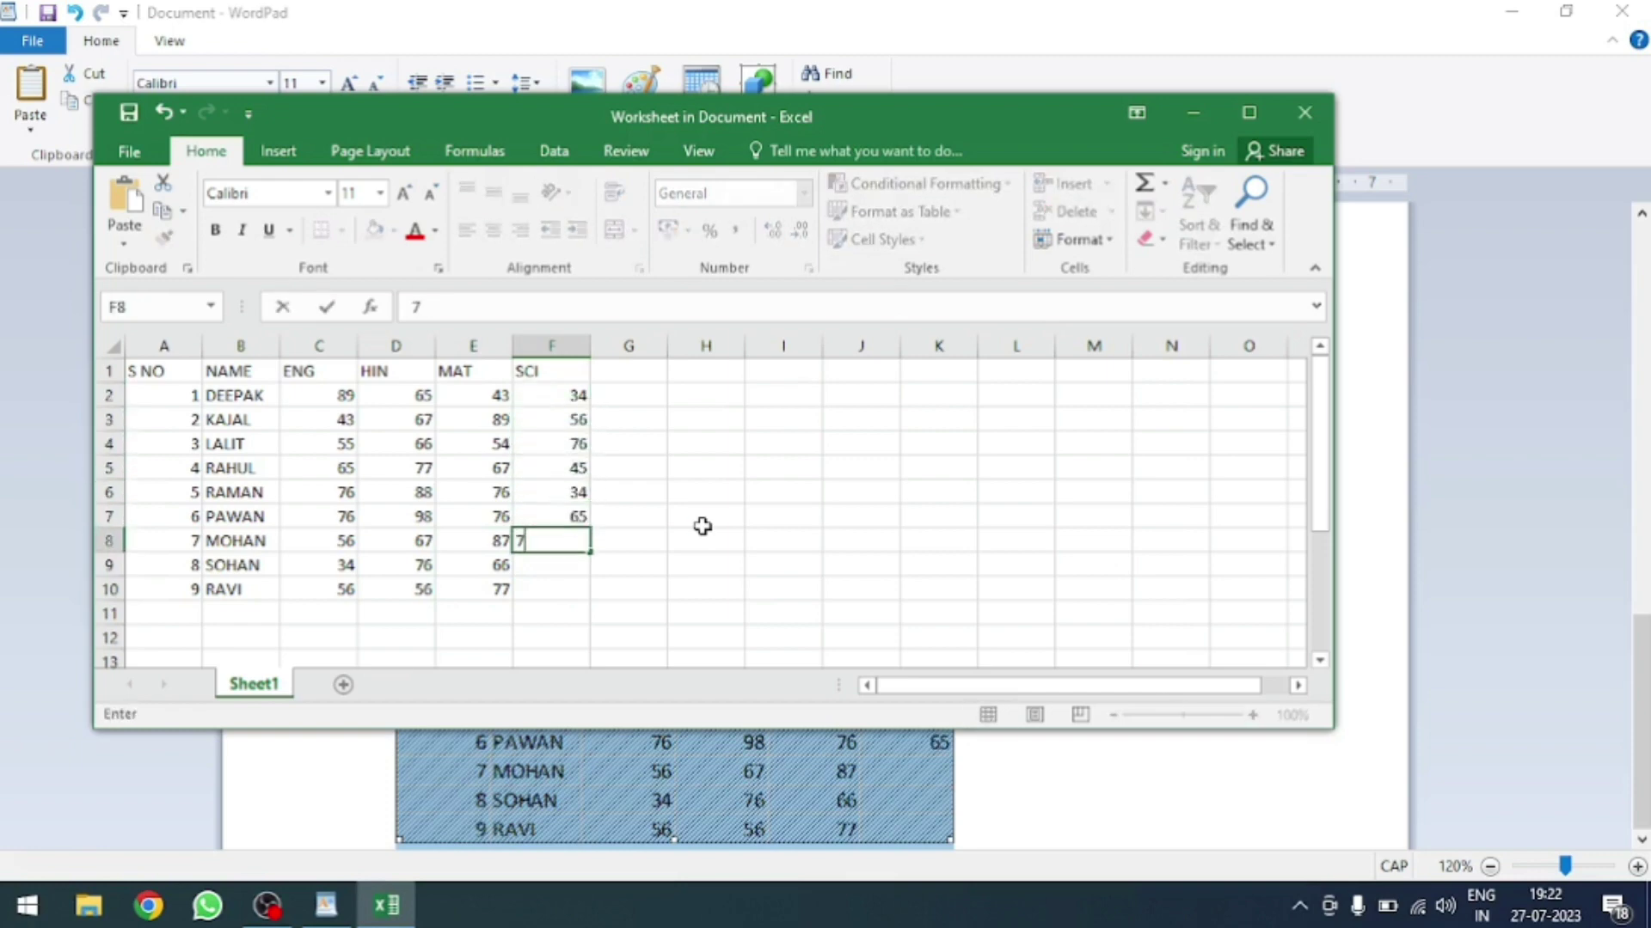
{"action": "type", "text": "6"}
{"action": "key", "text": "Return"}
{"action": "type", "text": "76"}
{"action": "key", "text": "Return"}
{"action": "type", "text": "88"}
{"action": "key", "text": "Return"}
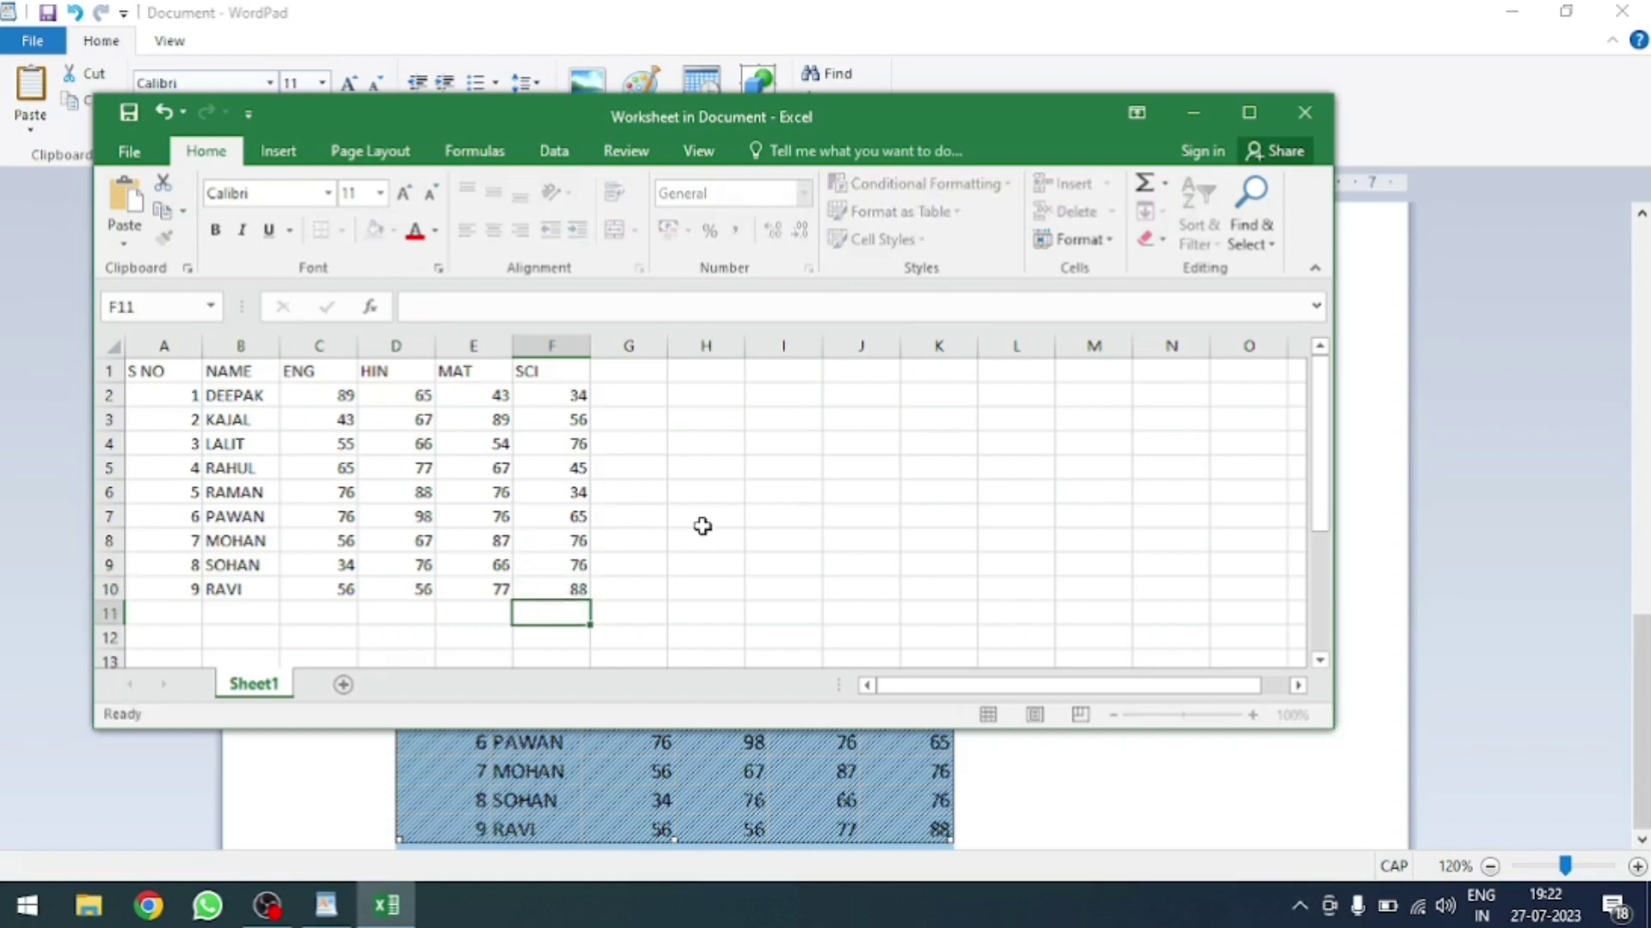
- Bold the A1:F1 headings, apply All Borders to A1:F10, and close Excel
{"action": "left_click_drag", "start_coordinate": [155, 371], "coordinate": [540, 392]}
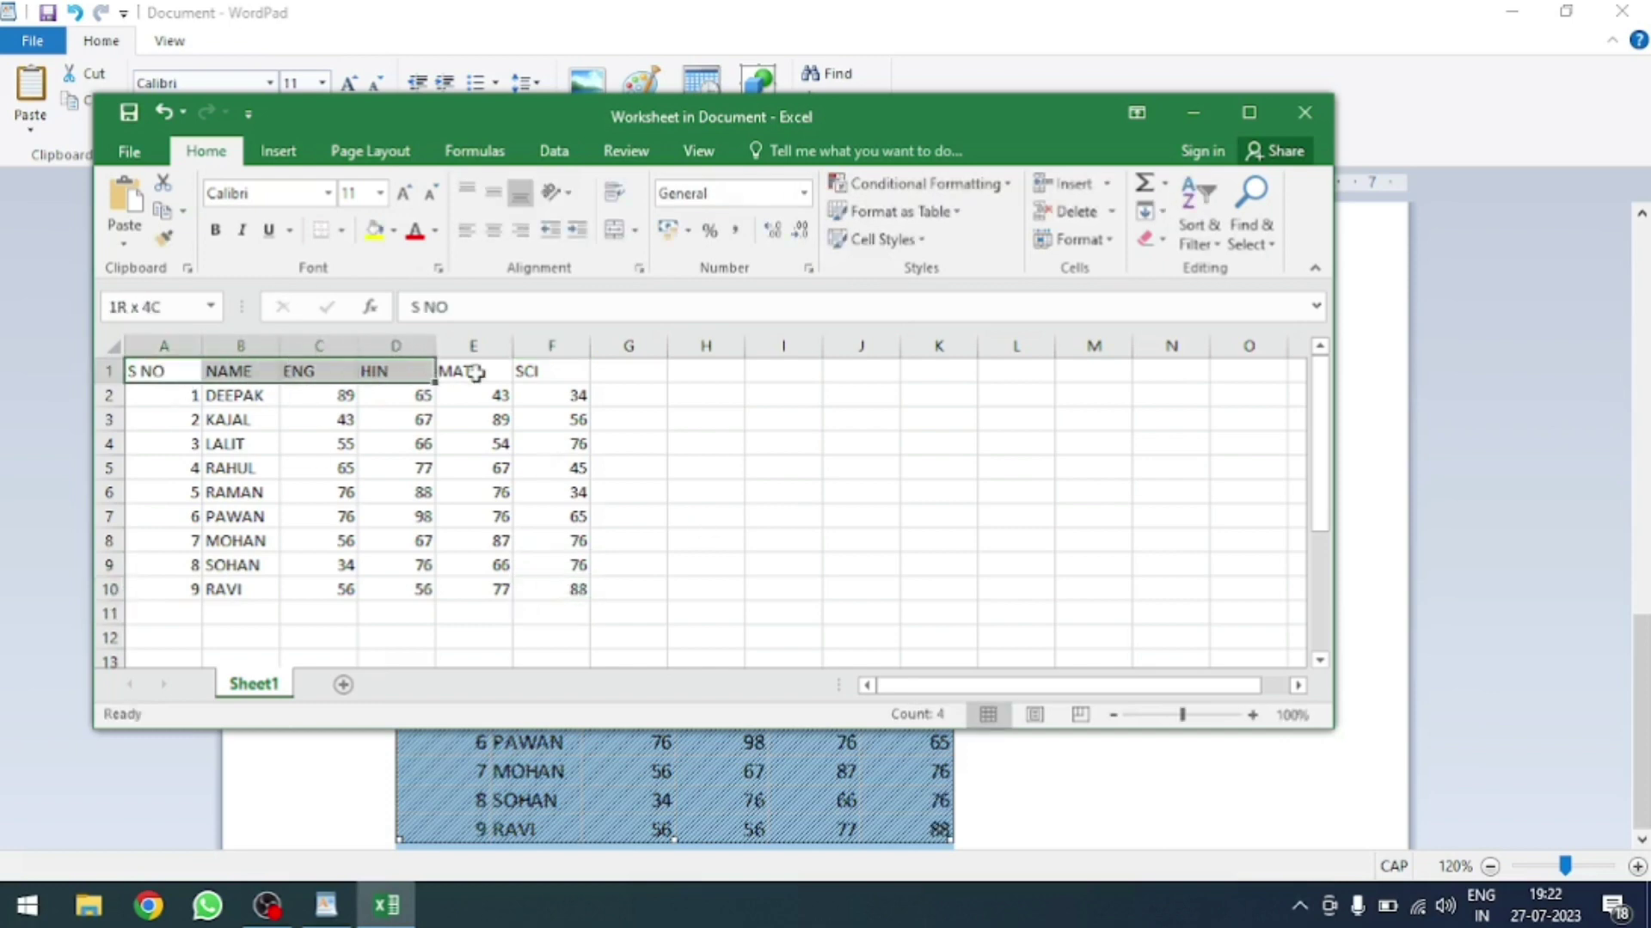
{"action": "left_click", "coordinate": [214, 229]}
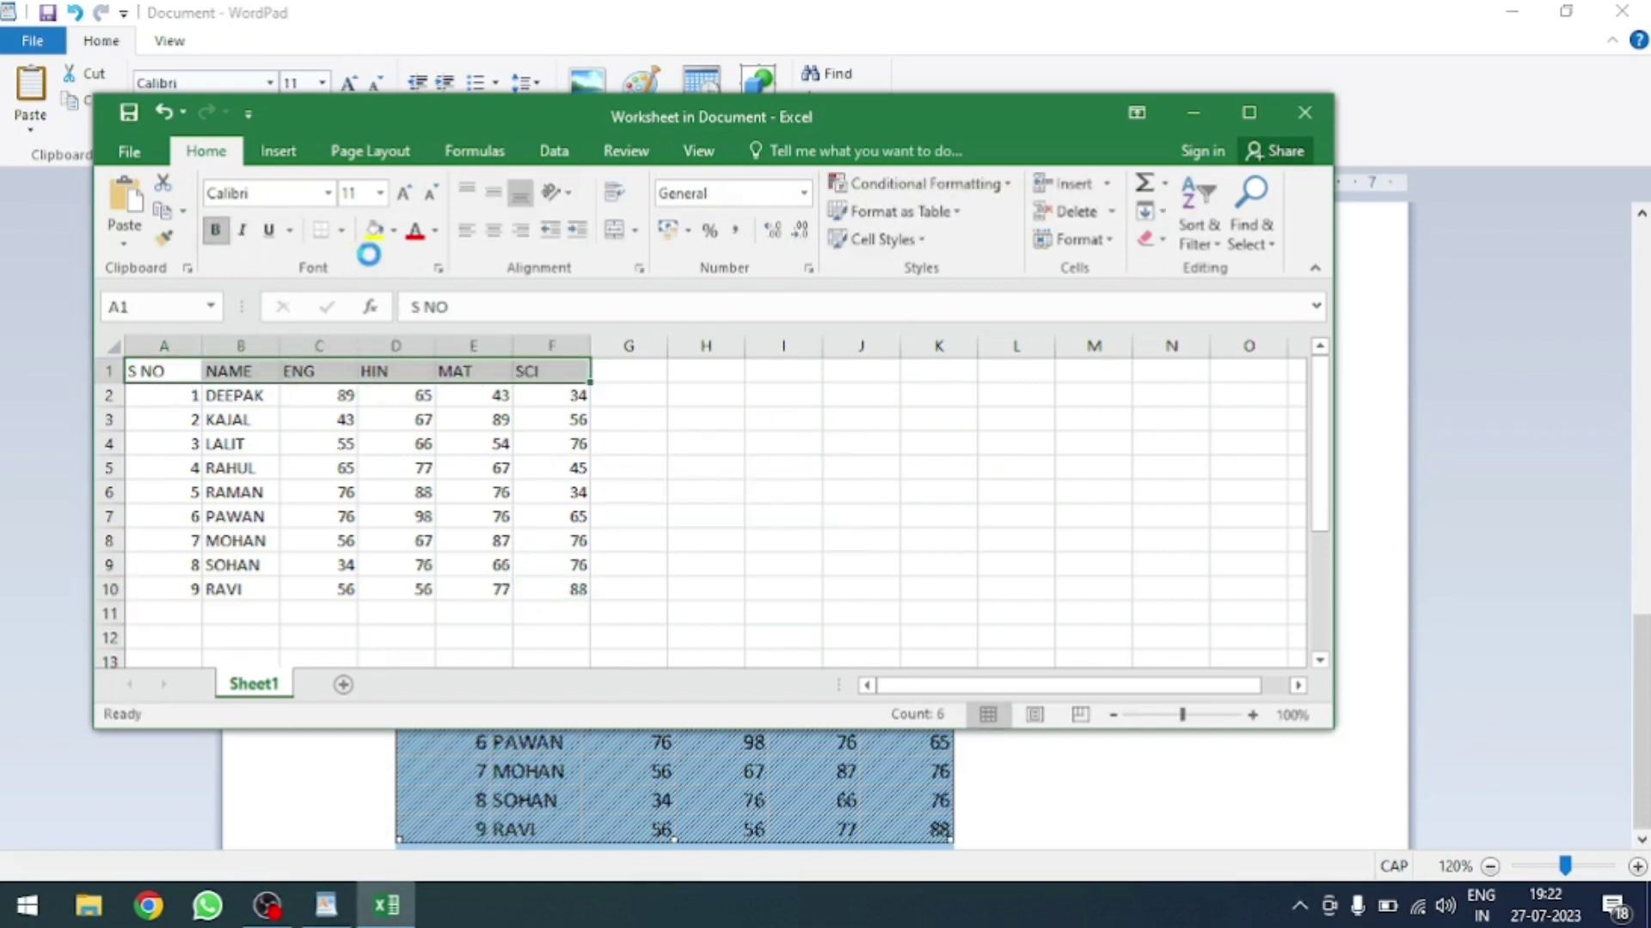
{"action": "left_click_drag", "start_coordinate": [185, 372], "coordinate": [557, 585]}
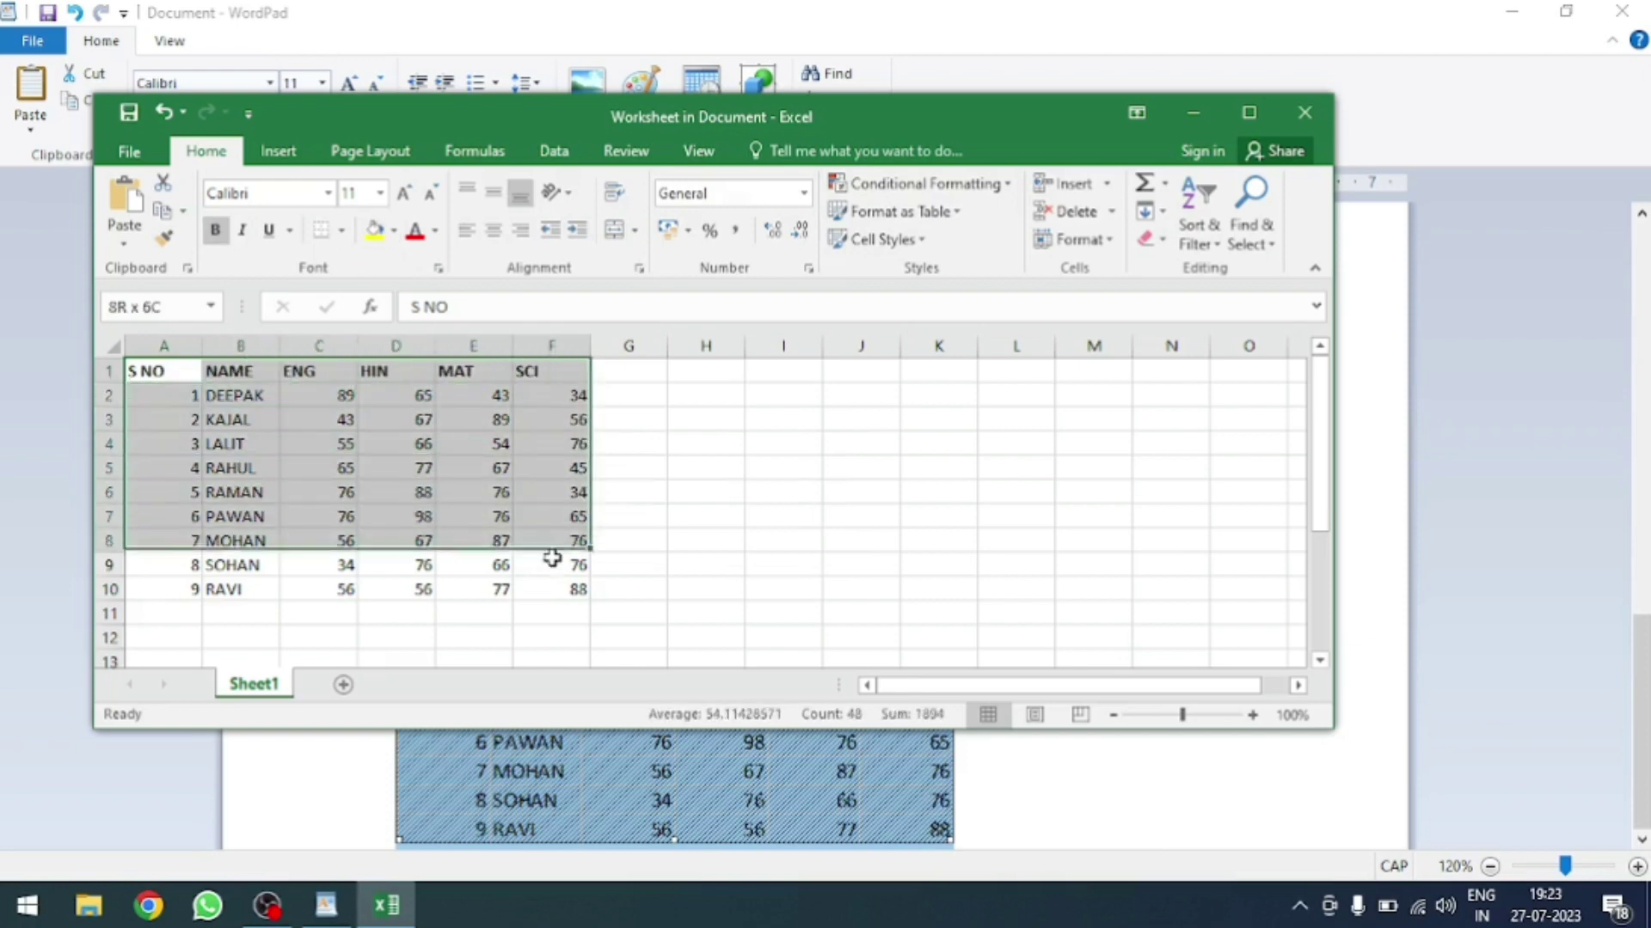
{"action": "left_click", "coordinate": [341, 231]}
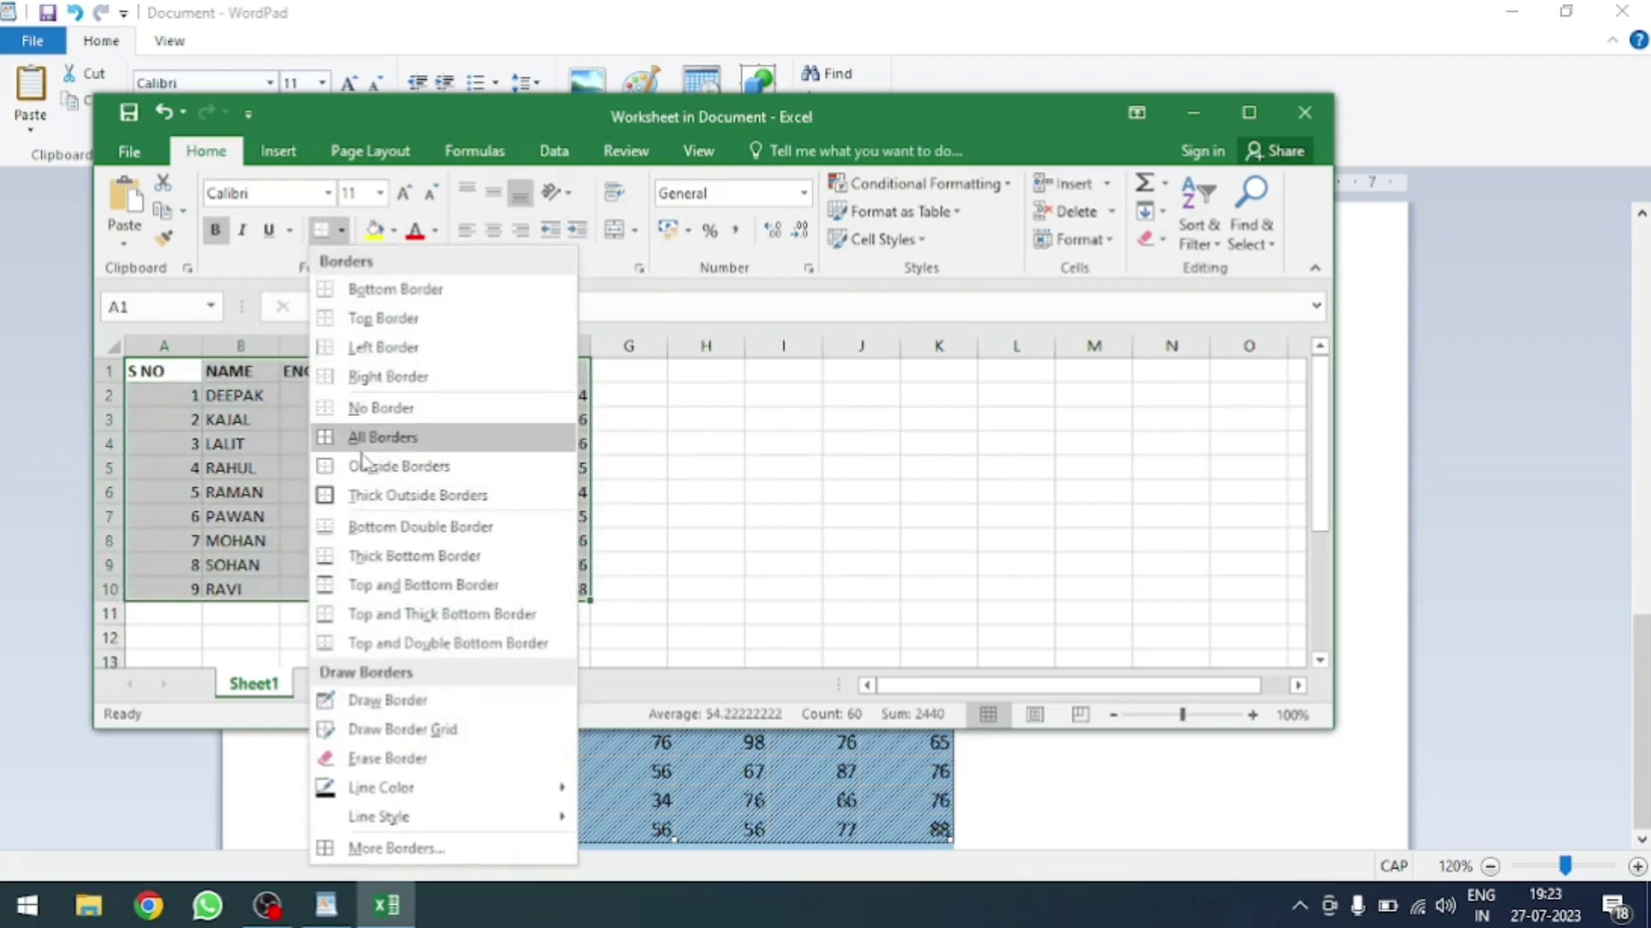
{"action": "left_click", "coordinate": [370, 444]}
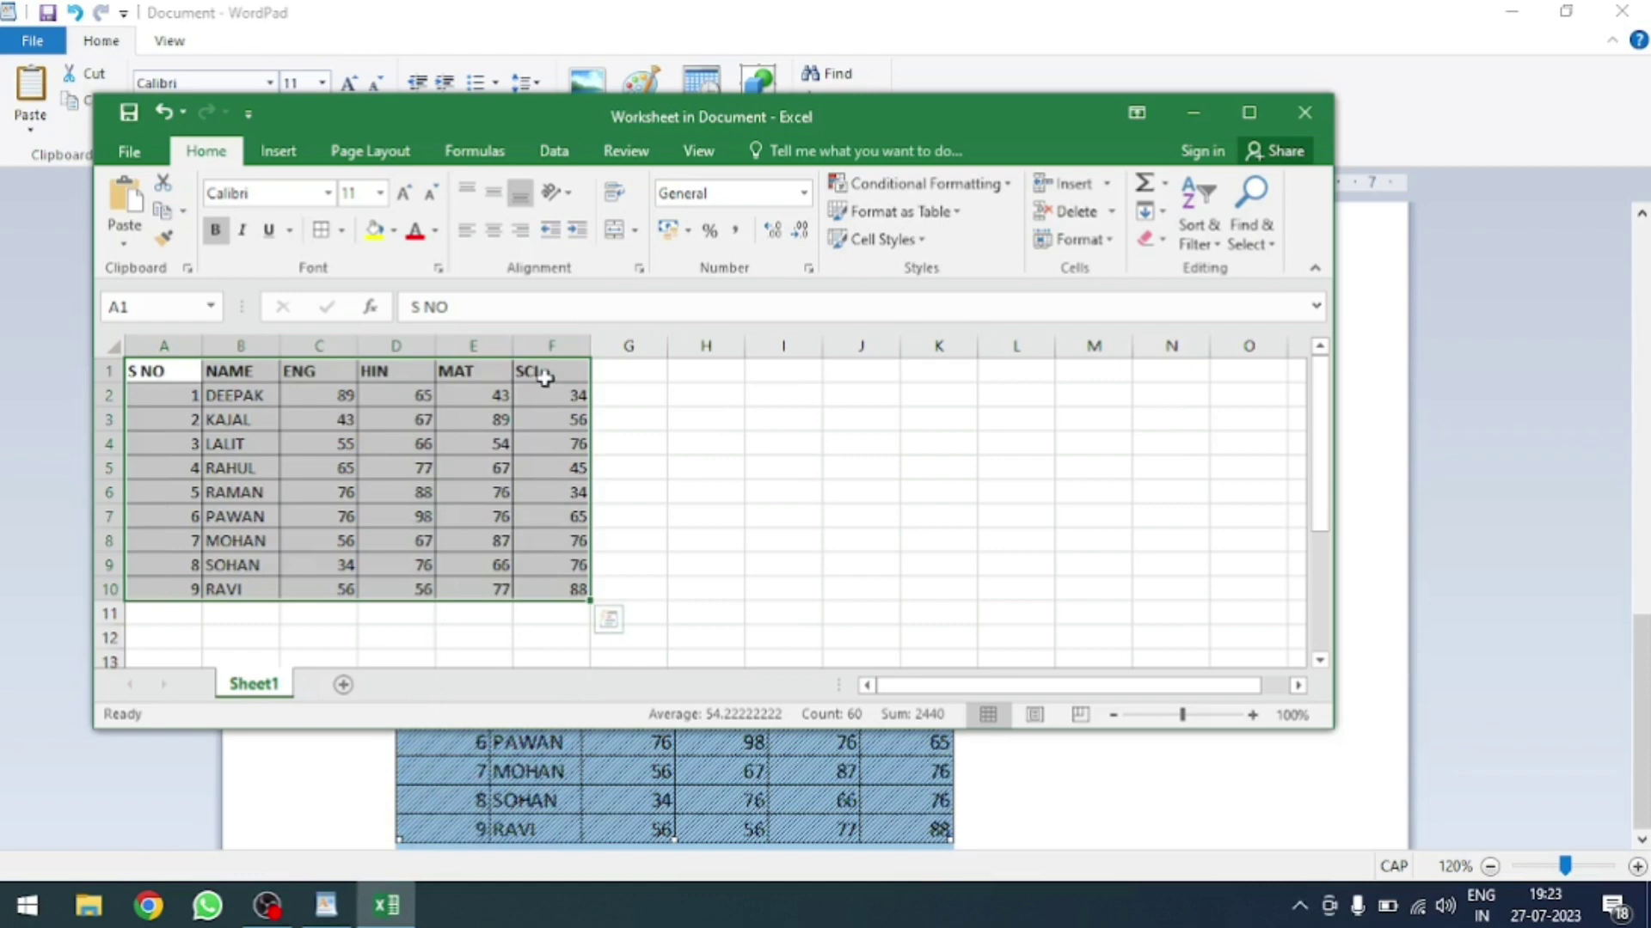
{"action": "left_click", "coordinate": [537, 371]}
{"action": "left_click", "coordinate": [383, 464]}
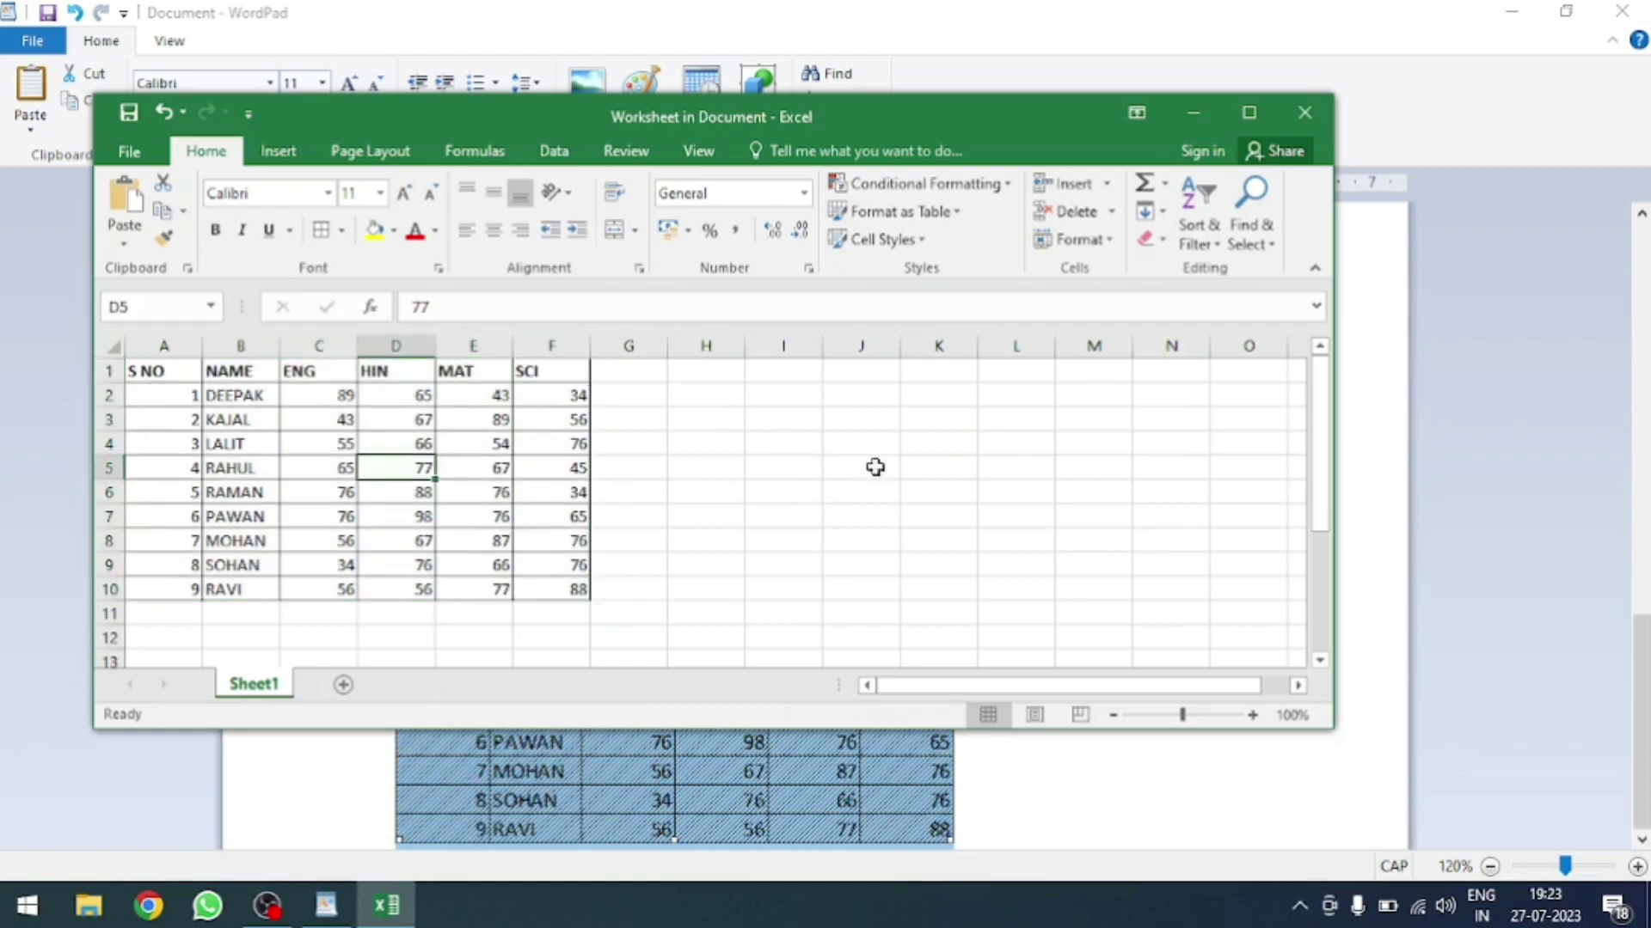
{"action": "left_click", "coordinate": [1304, 112]}
{"action": "left_click", "coordinate": [1059, 796]}
- Insert a blank line after the 07:21:21 PM time line, above the table
{"action": "key", "text": "Return"}
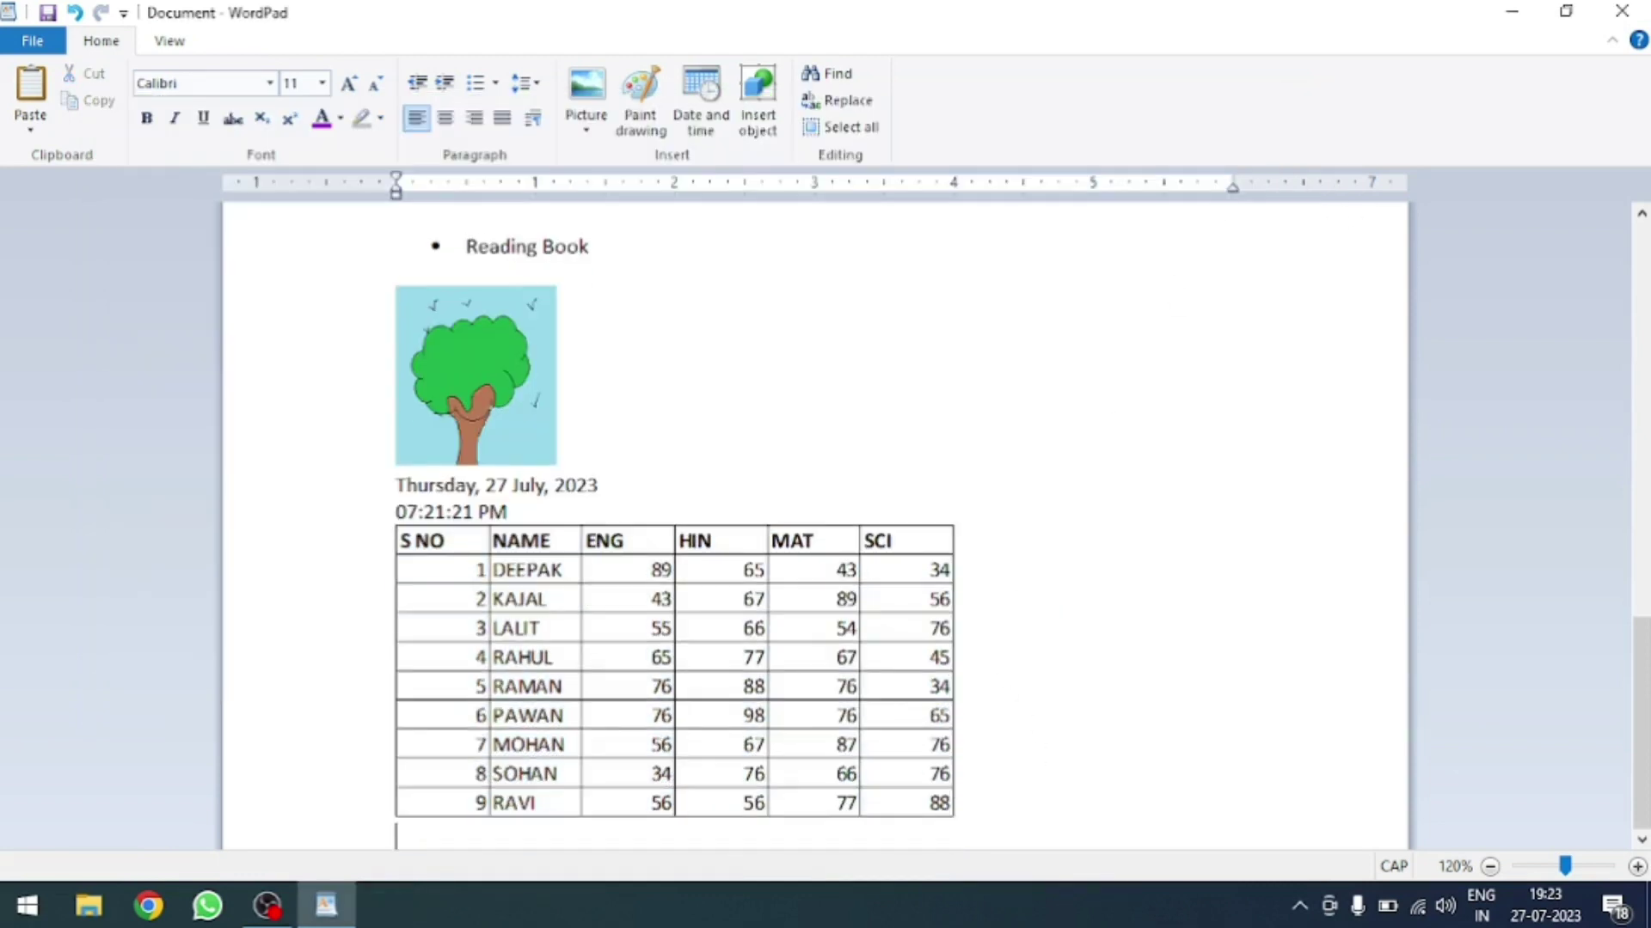
{"action": "left_click", "coordinate": [578, 513]}
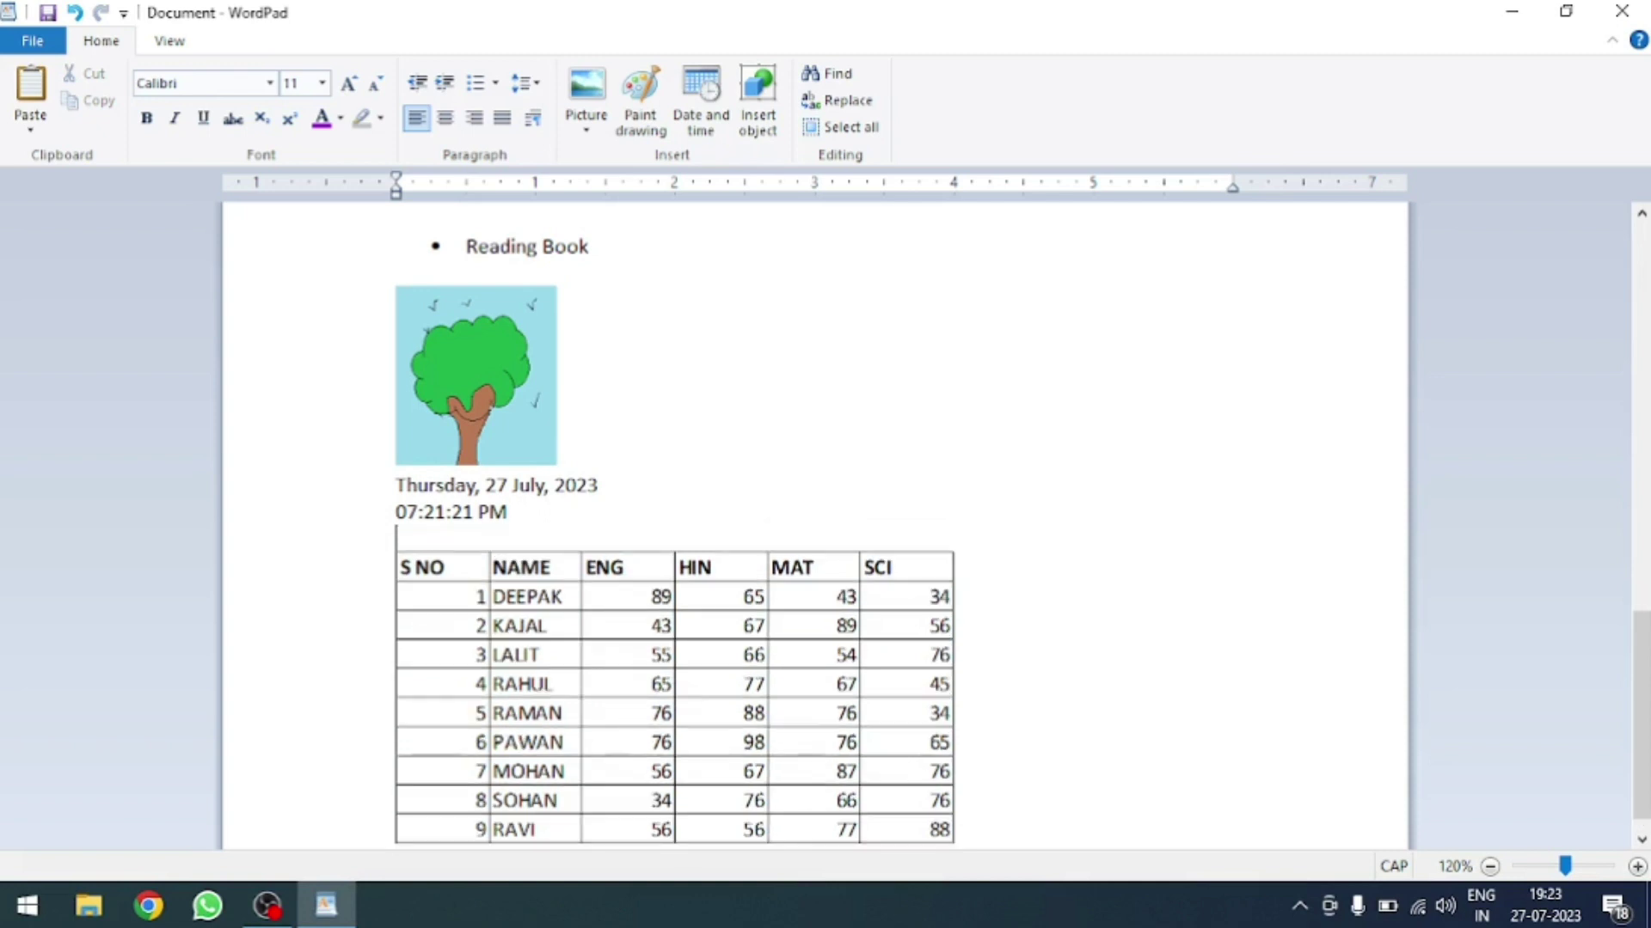
{"action": "key", "text": "Return"}
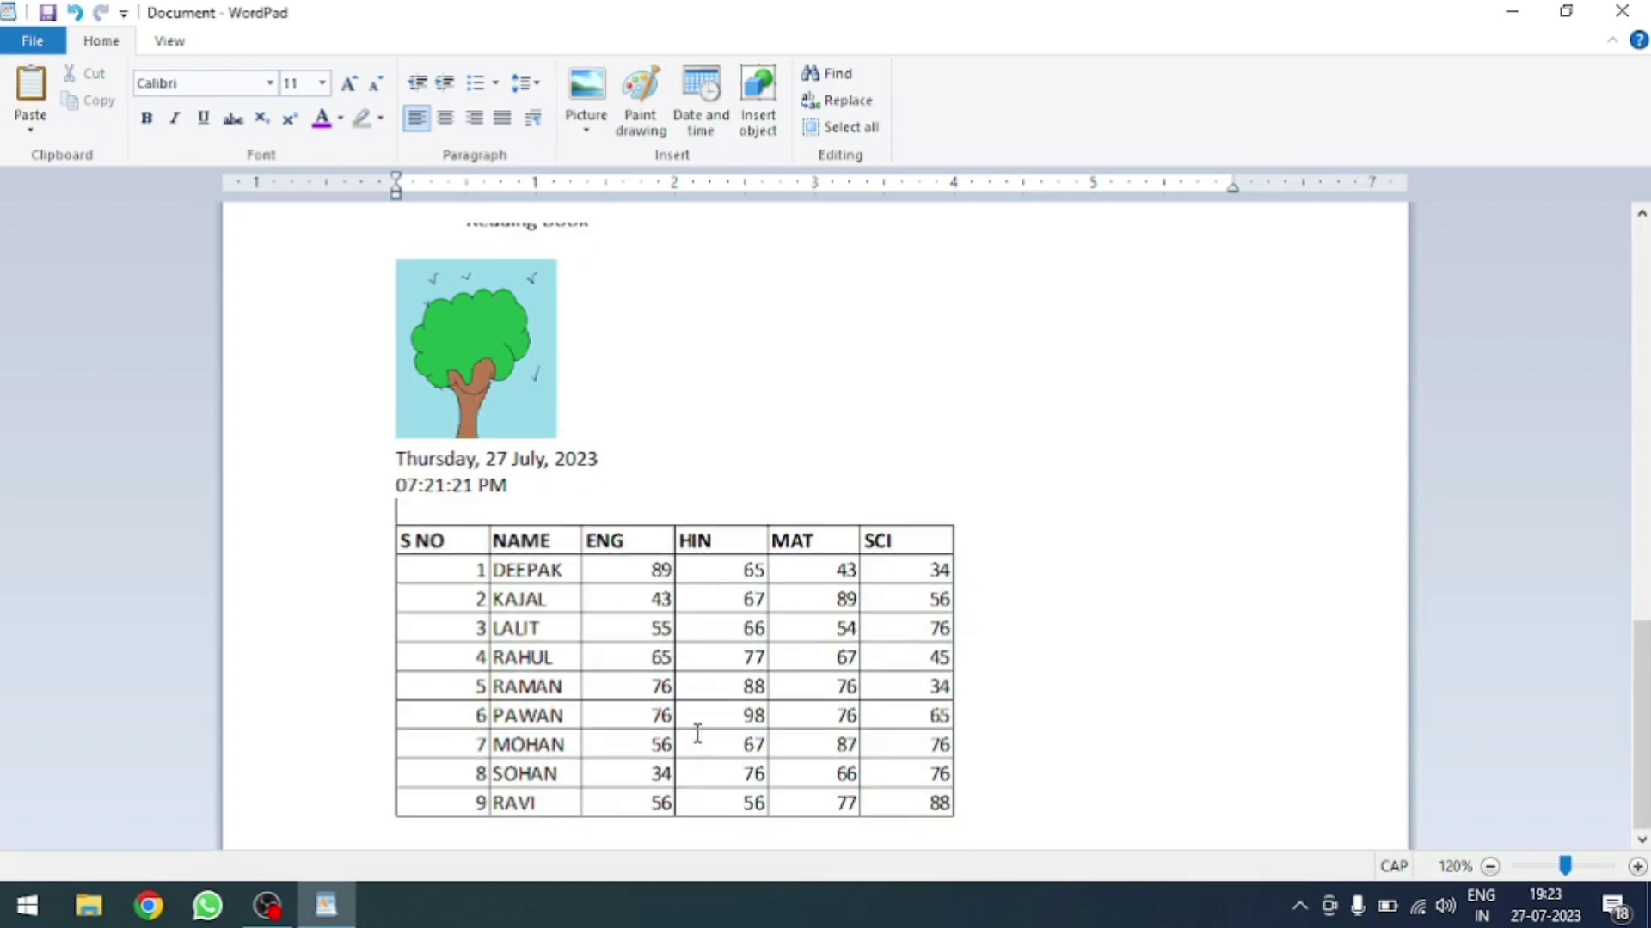
- Make serial numbers in A2:A10 bold and centred, then return to WordPad
{"action": "left_click", "coordinate": [608, 714]}
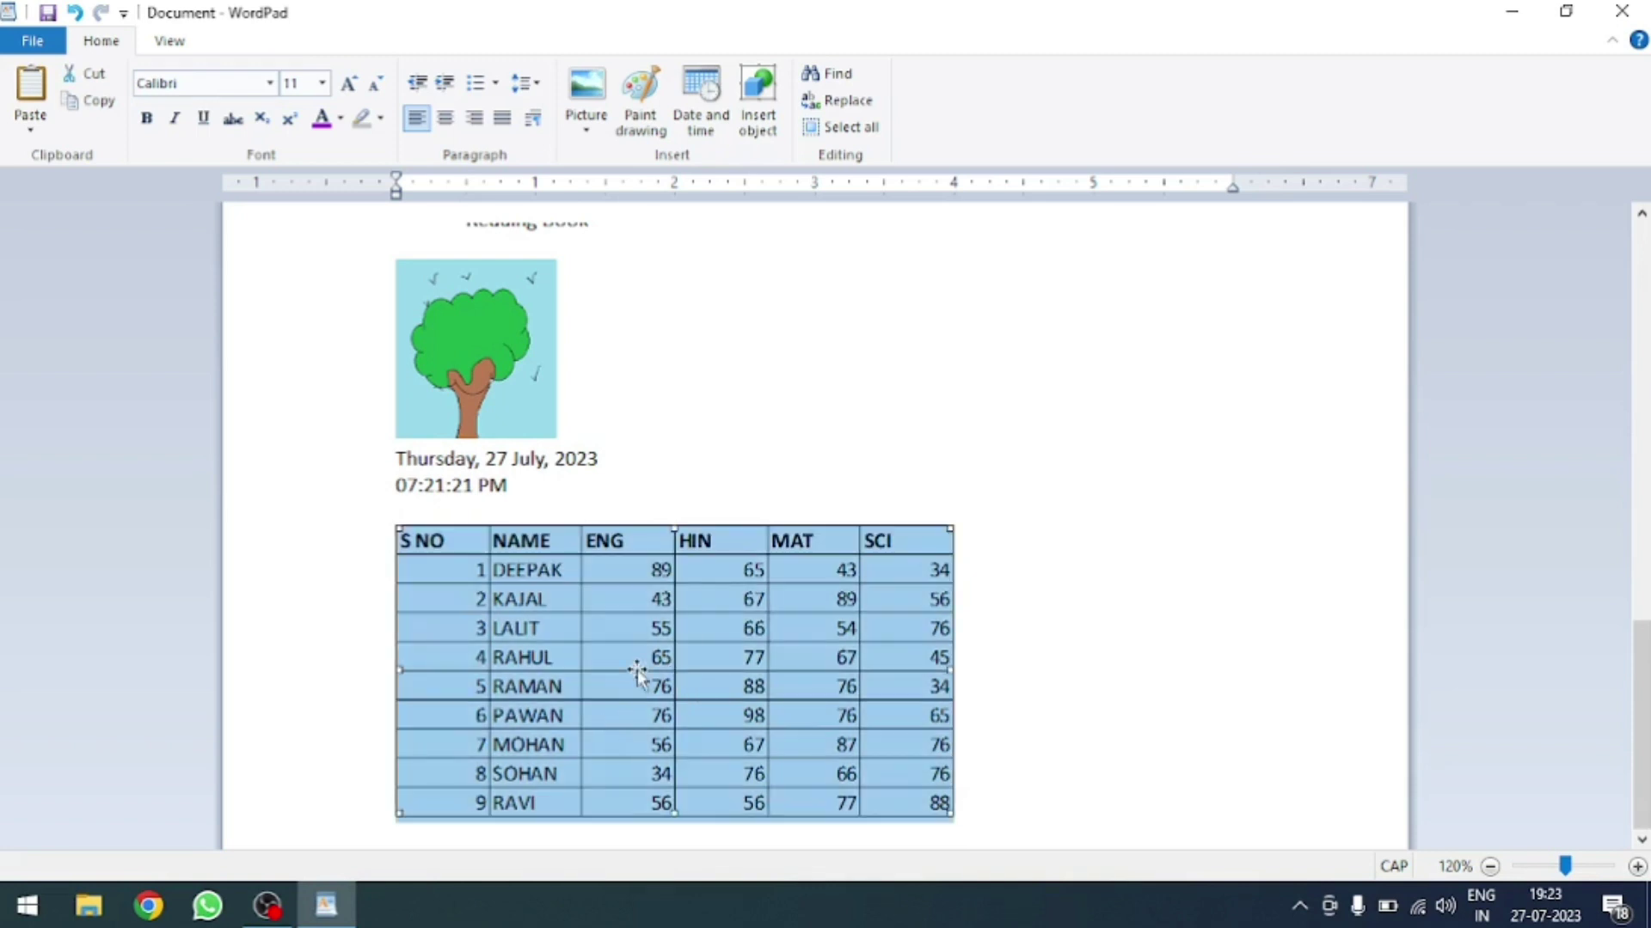
{"action": "double_click", "coordinate": [637, 669]}
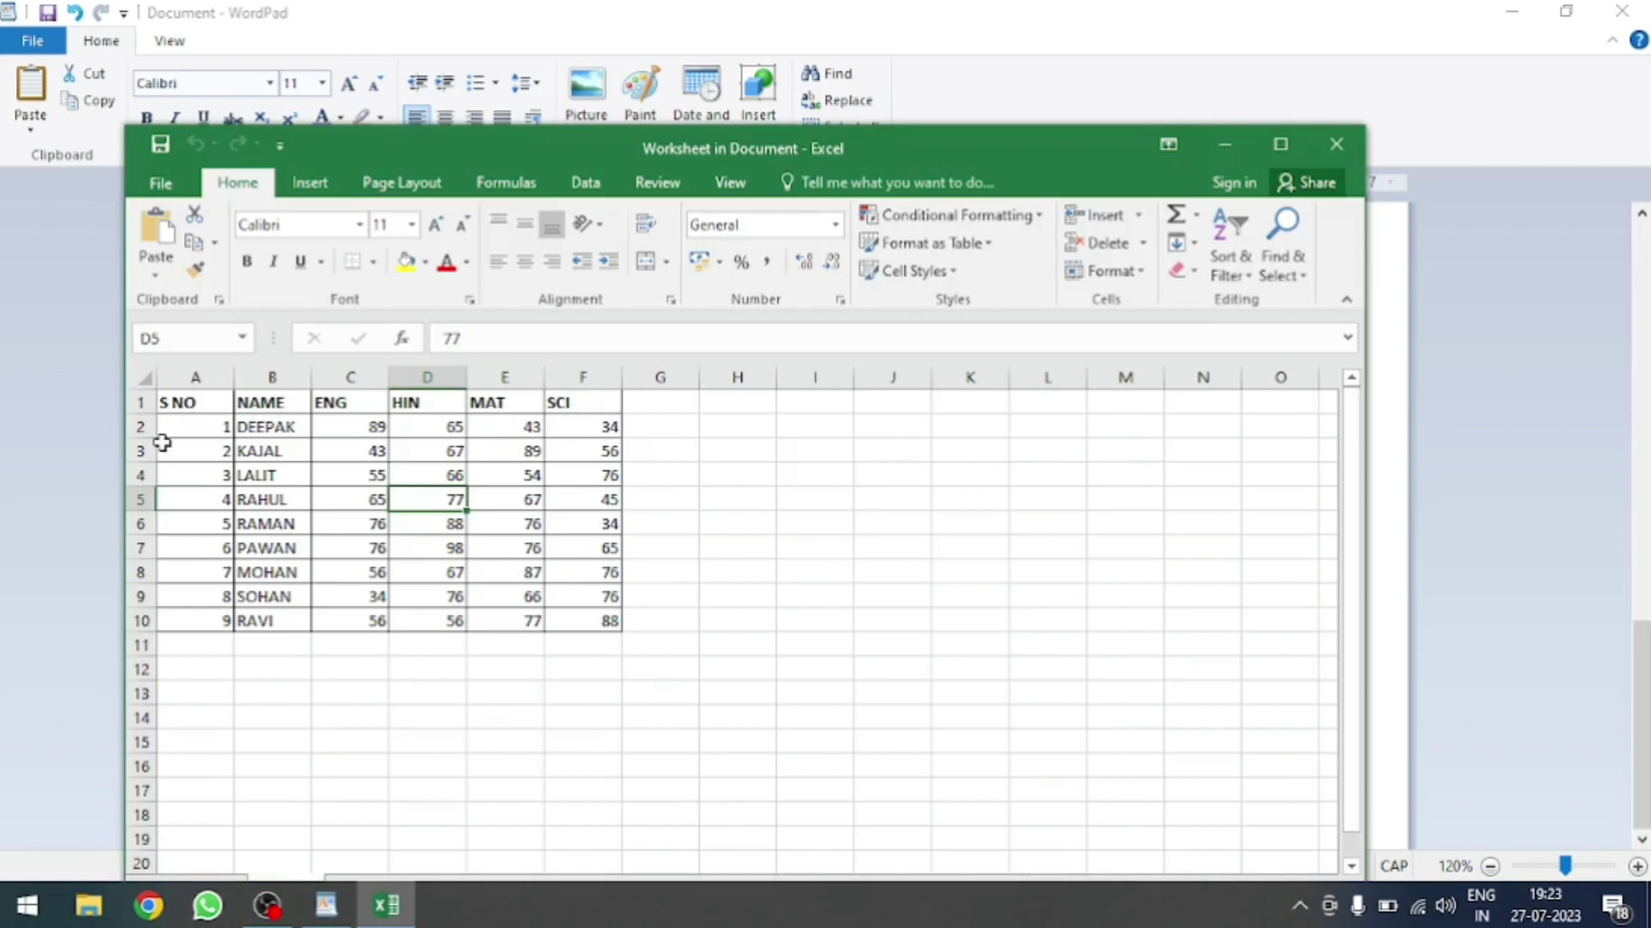
{"action": "left_click_drag", "start_coordinate": [215, 425], "coordinate": [212, 621]}
{"action": "left_click", "coordinate": [524, 262]}
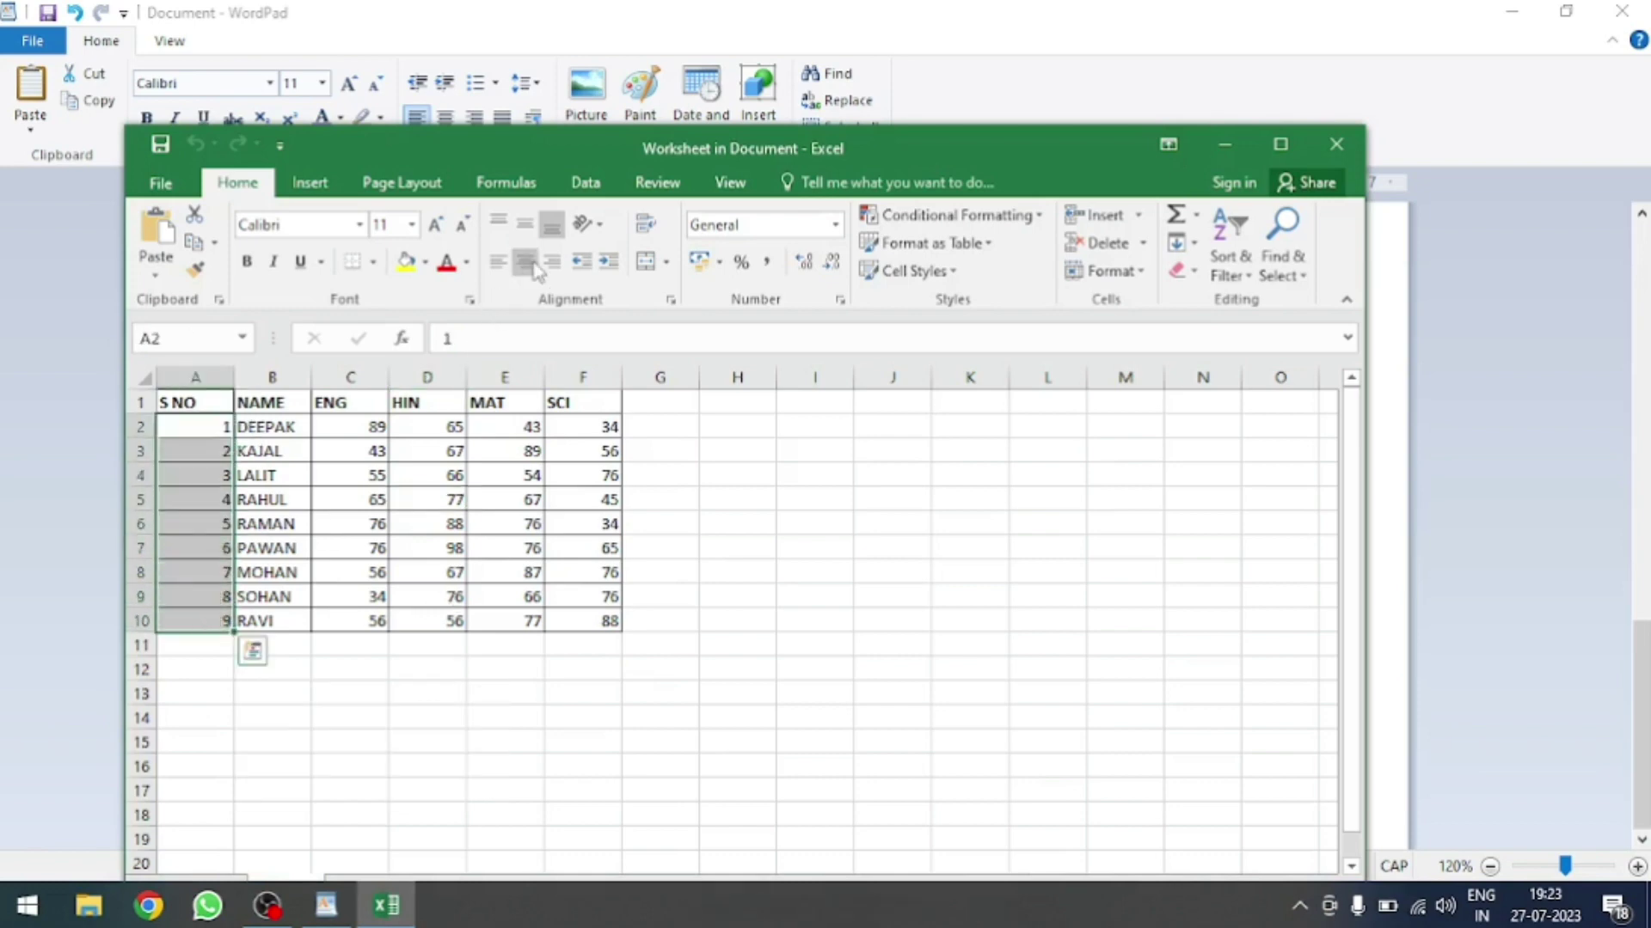
{"action": "left_click", "coordinate": [246, 262]}
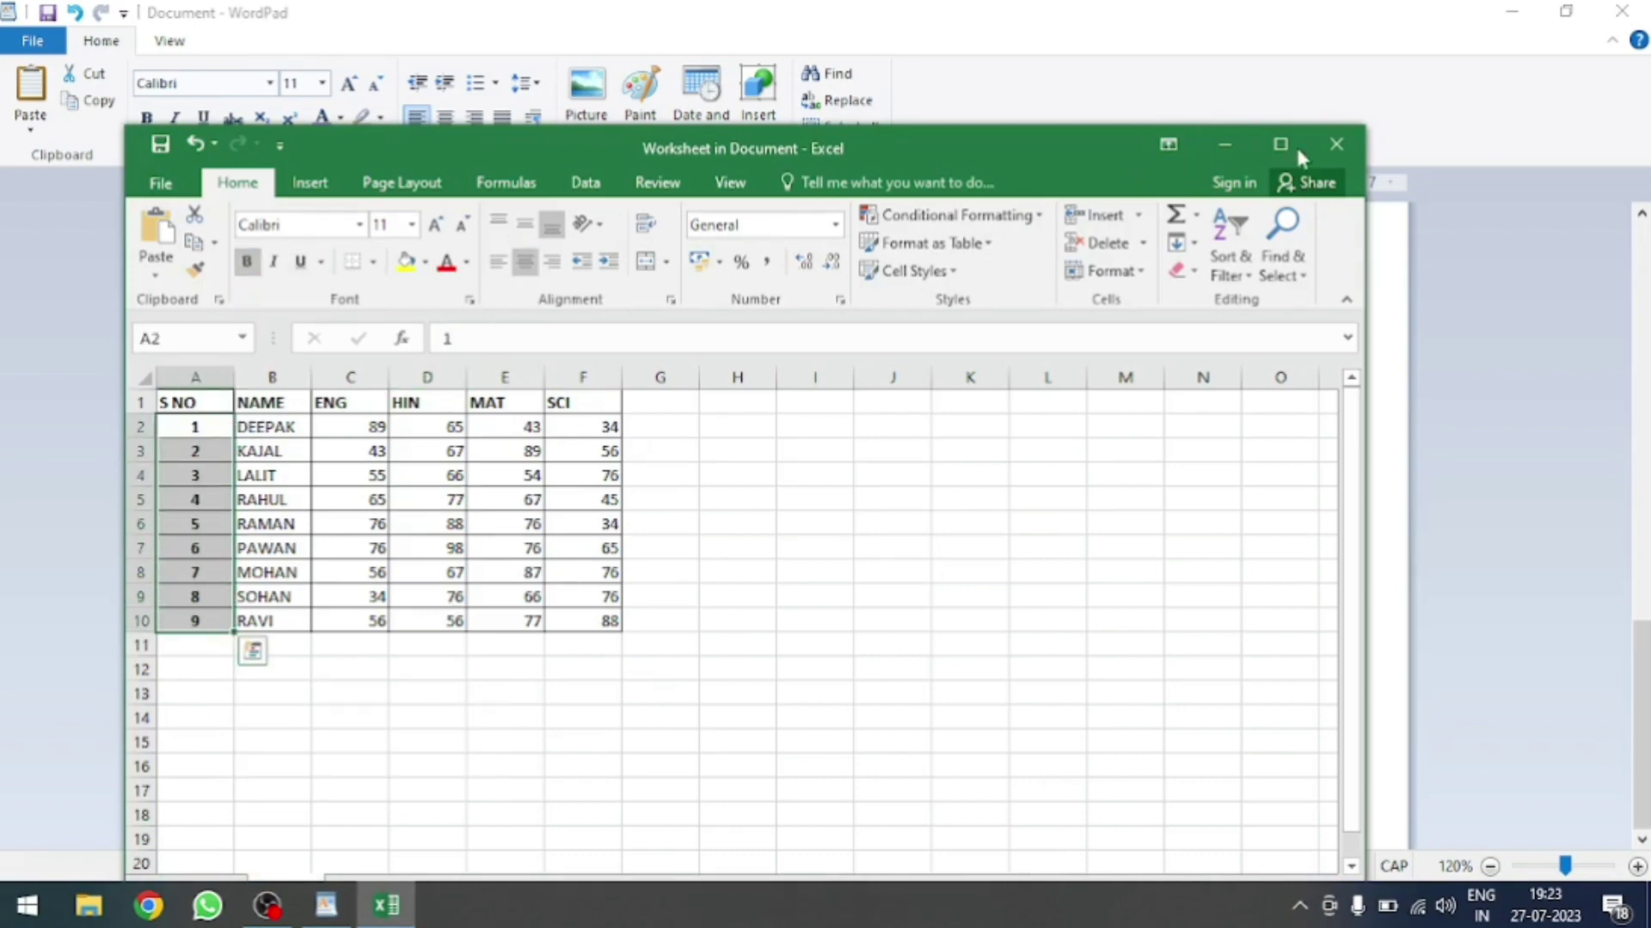
{"action": "left_click", "coordinate": [1336, 145]}
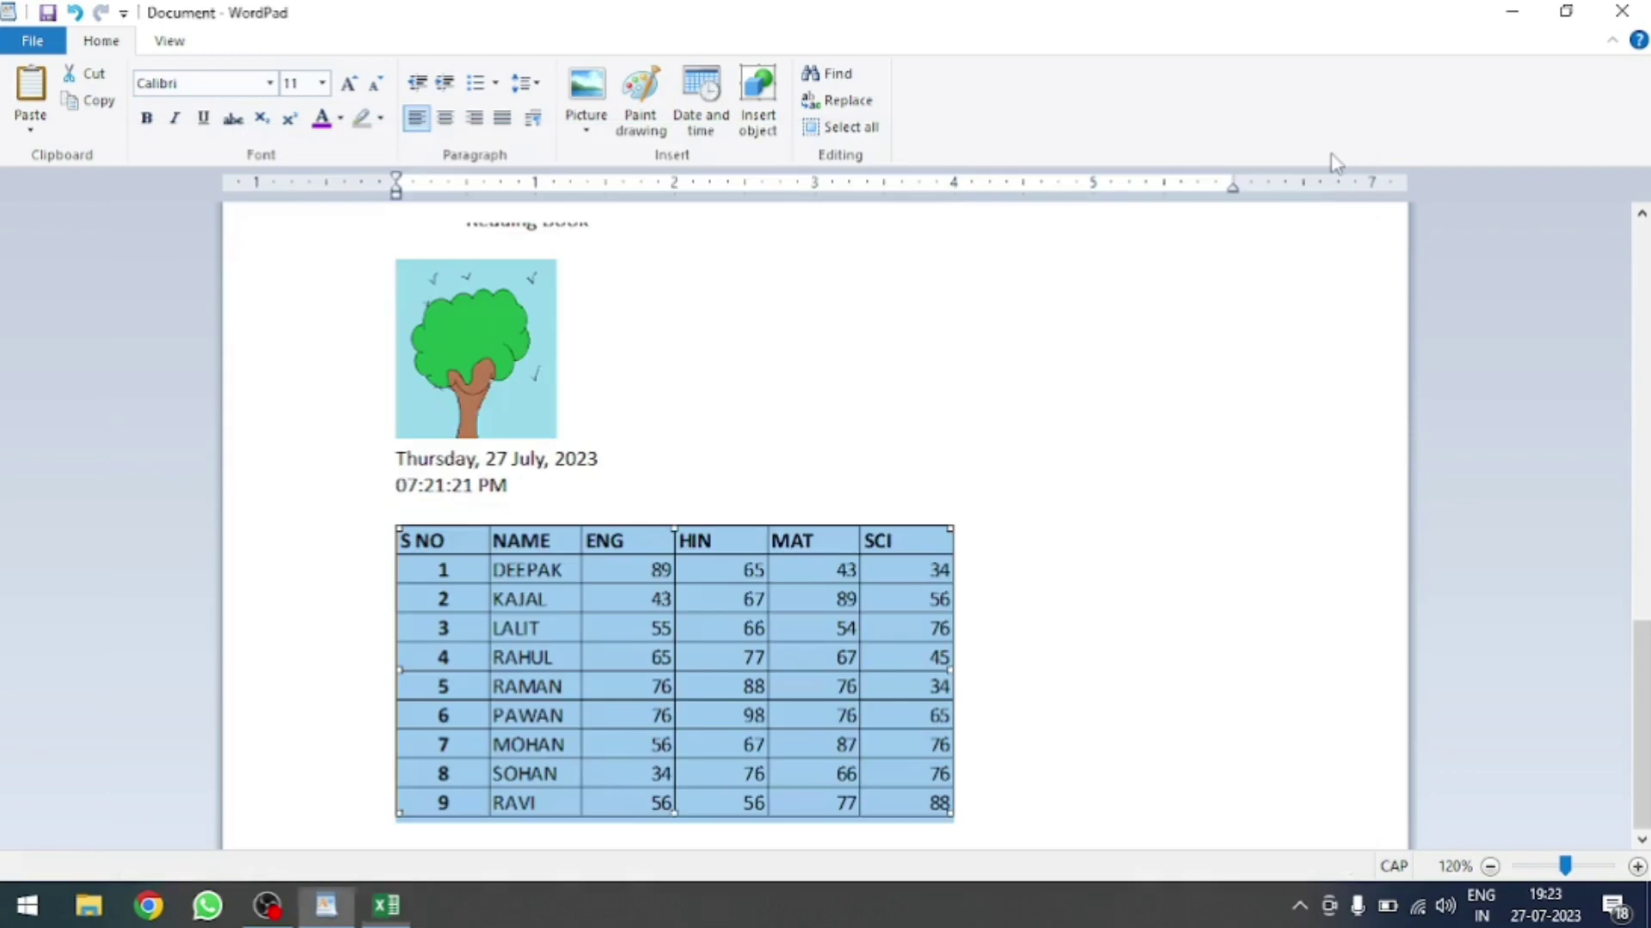
{"action": "left_click", "coordinate": [986, 839]}
{"action": "scroll", "coordinate": [585, 732], "scroll_direction": "down", "scroll_amount": 1}
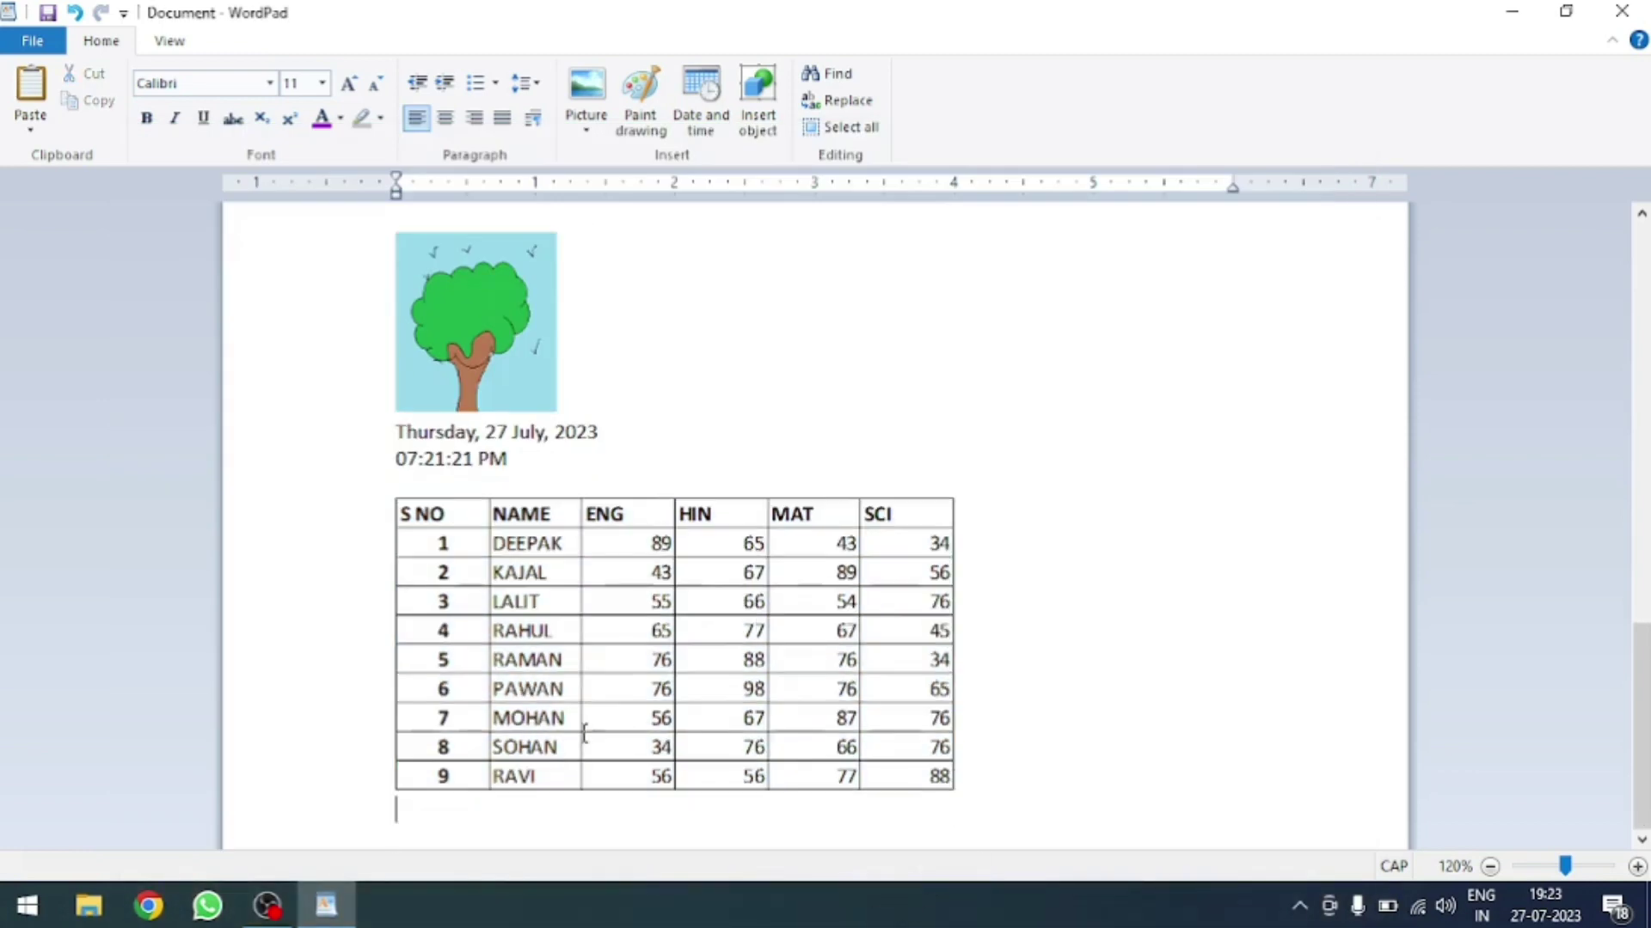
- Search the document for 'THURSDAY' to locate the word Thursday
{"action": "left_click", "coordinate": [835, 77]}
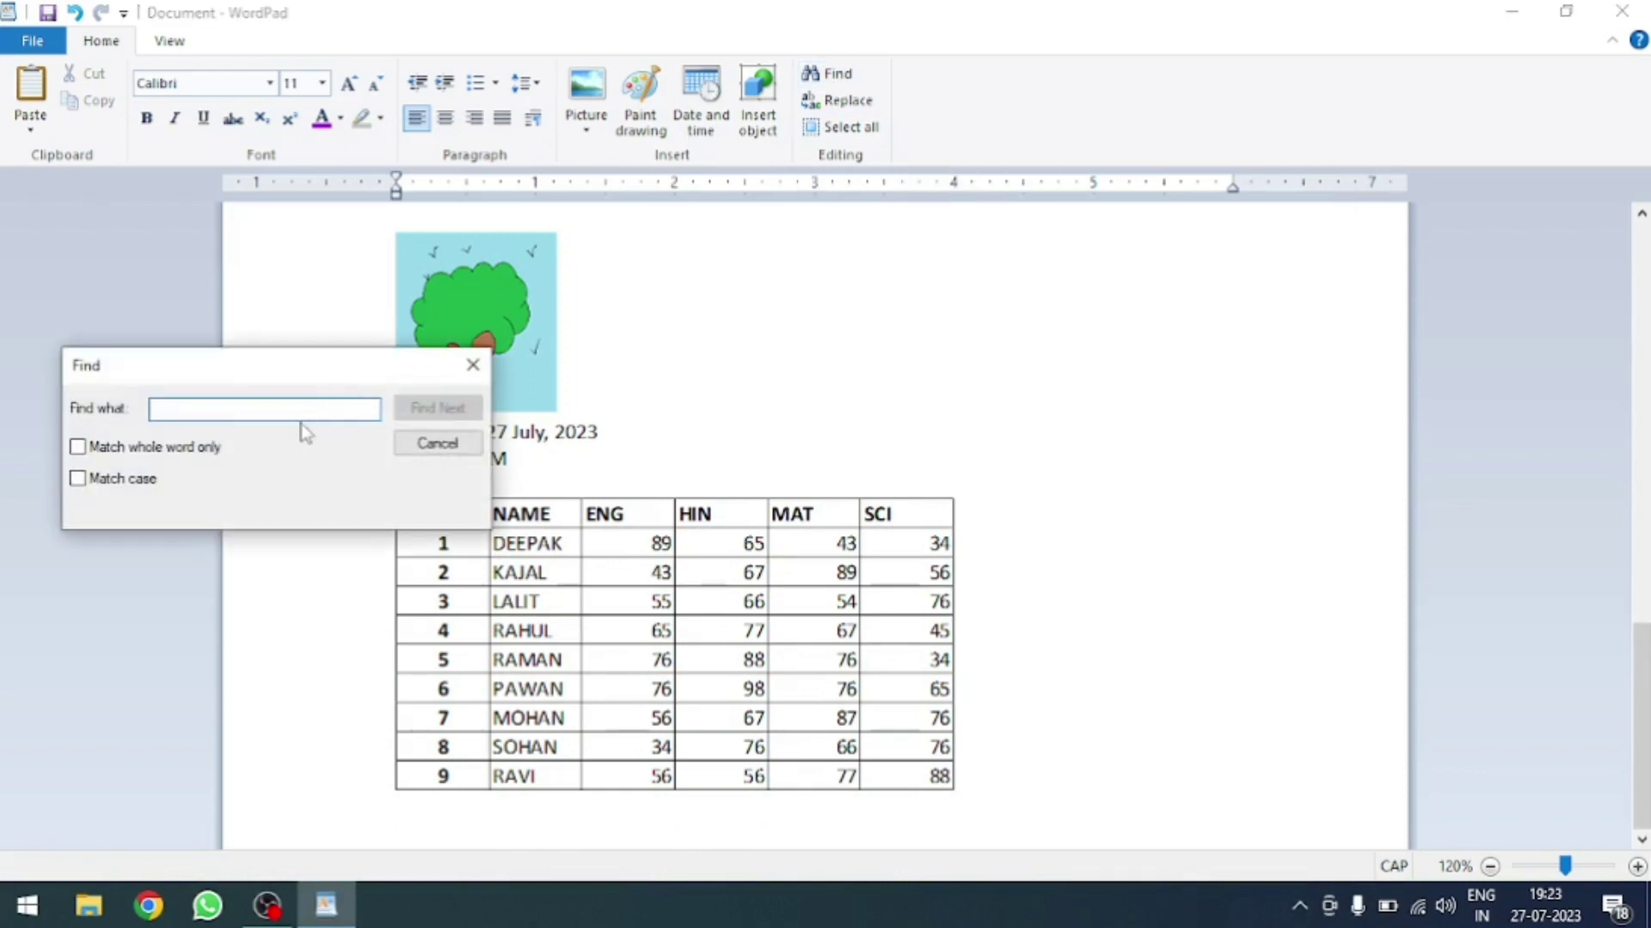
{"action": "type", "text": "THURSDAY"}
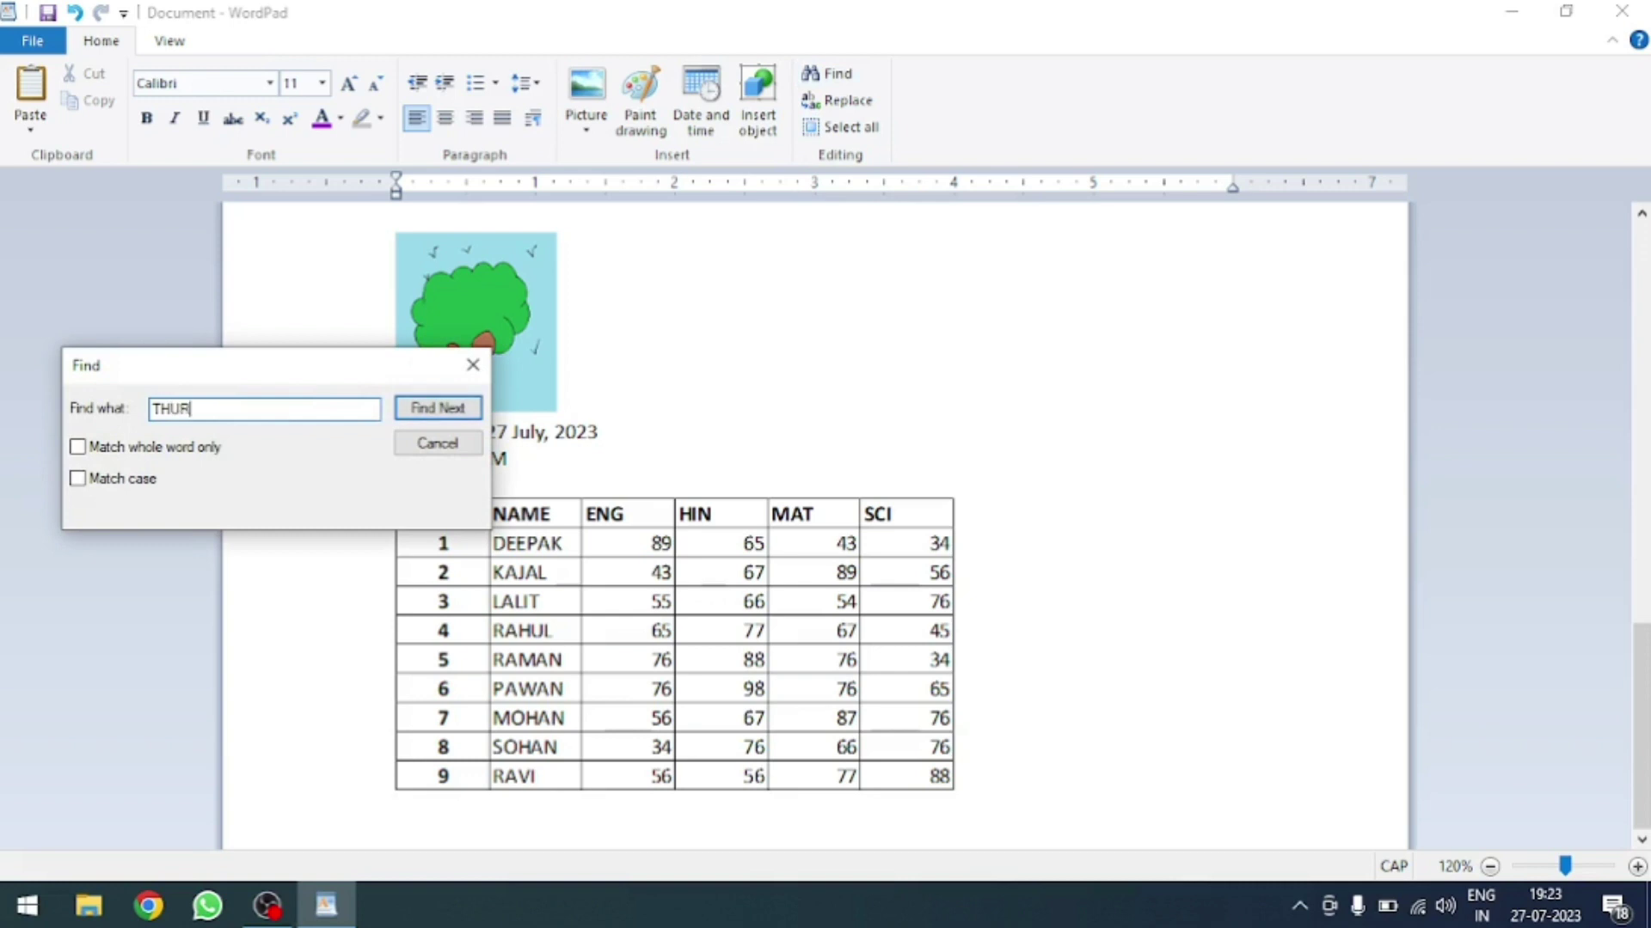
{"action": "left_click", "coordinate": [456, 411]}
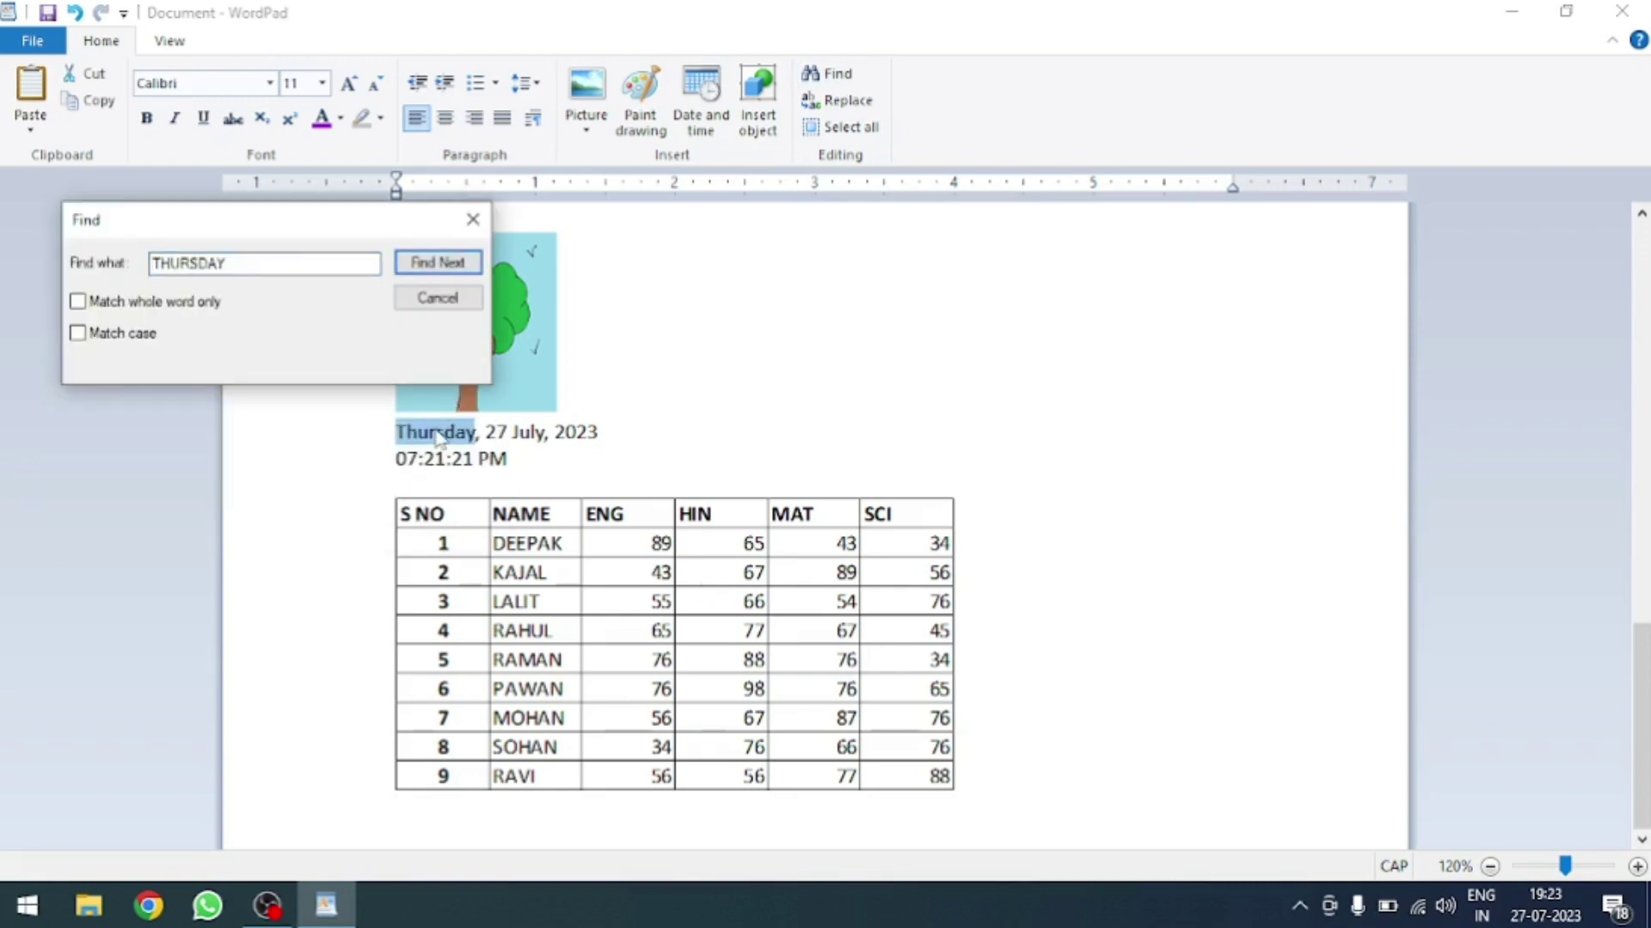
{"action": "left_click", "coordinate": [437, 298]}
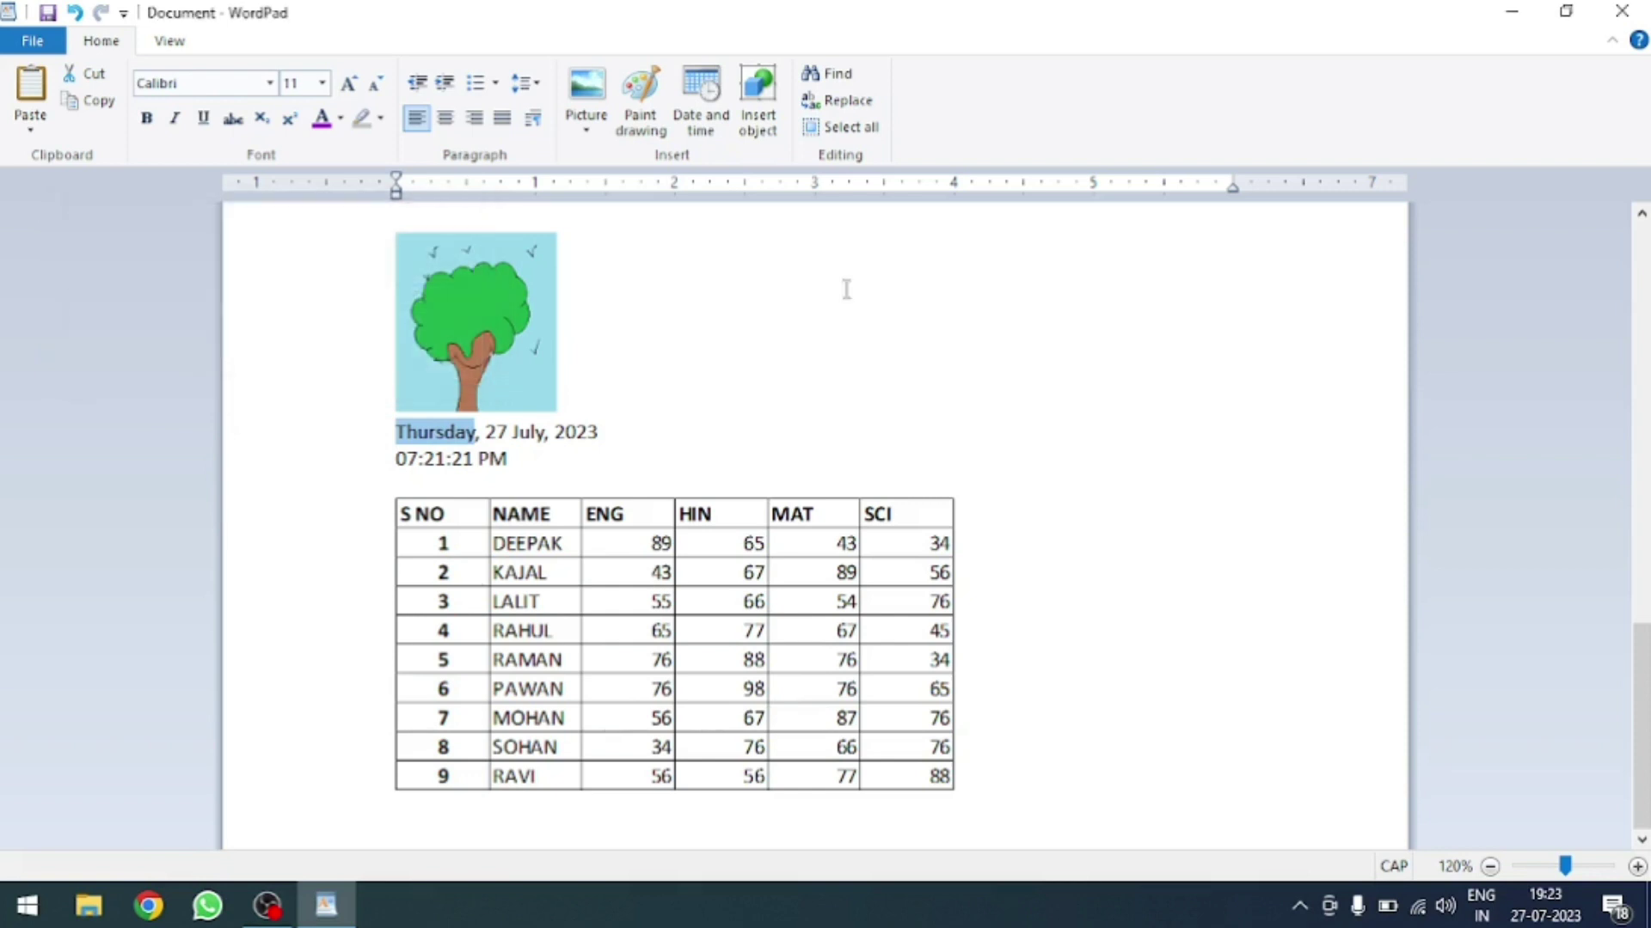
- Replace every Thursday with FRIDAY, then select FRIDAY in the date line
{"action": "left_click", "coordinate": [847, 101]}
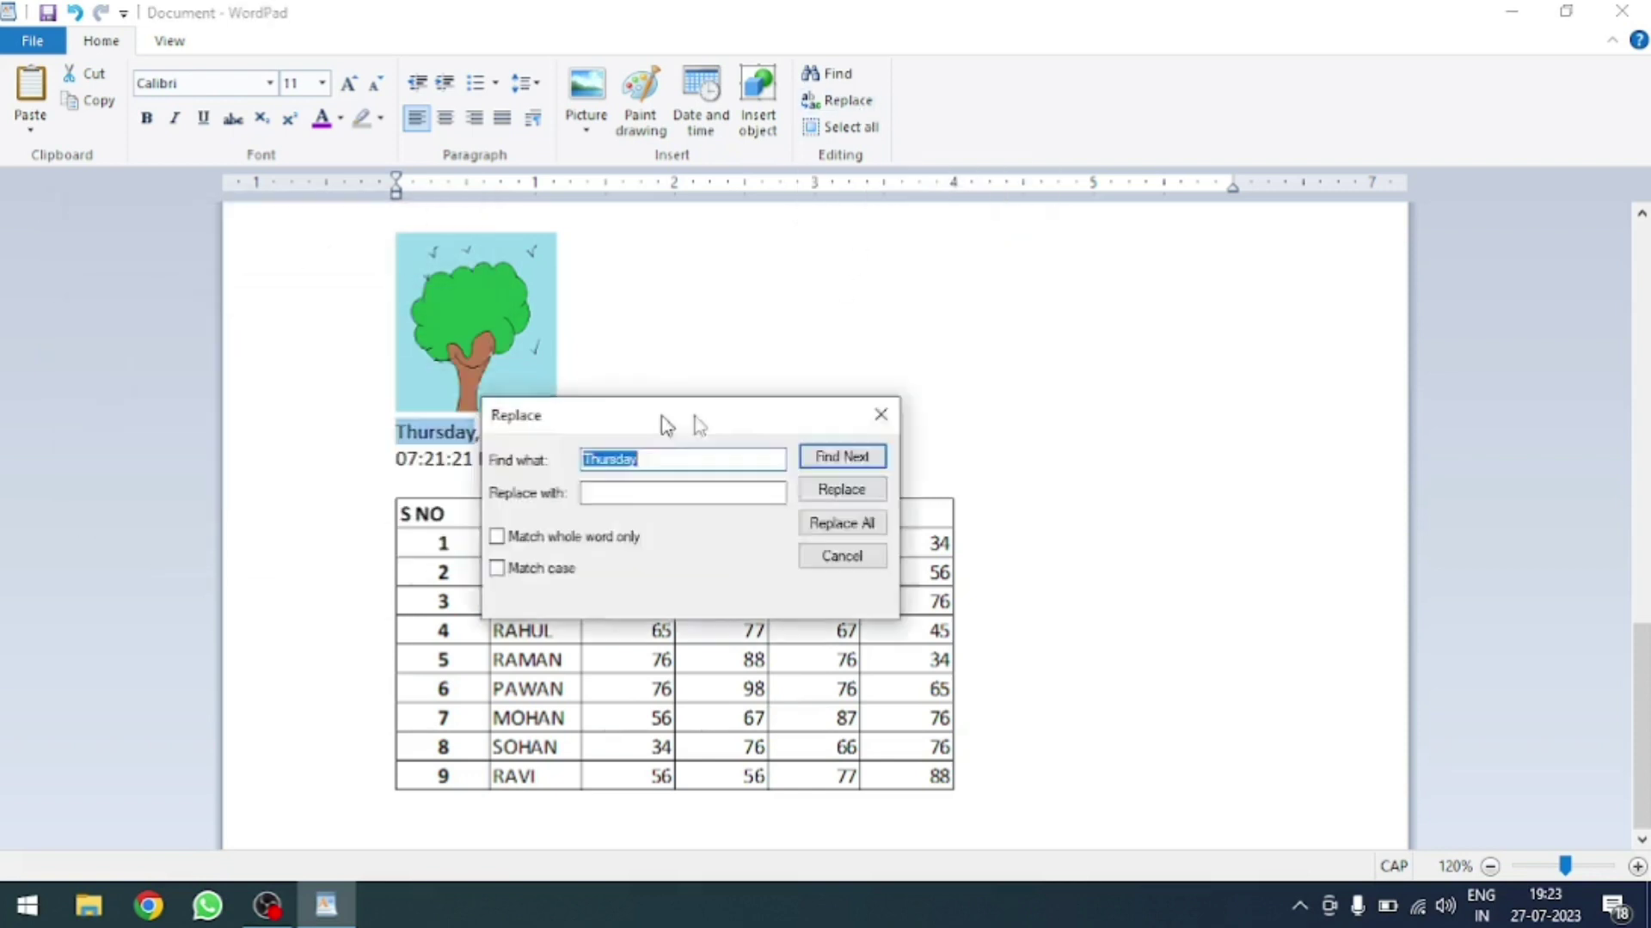
{"action": "left_click", "coordinate": [821, 407]}
{"action": "type", "text": "FRIDAY"}
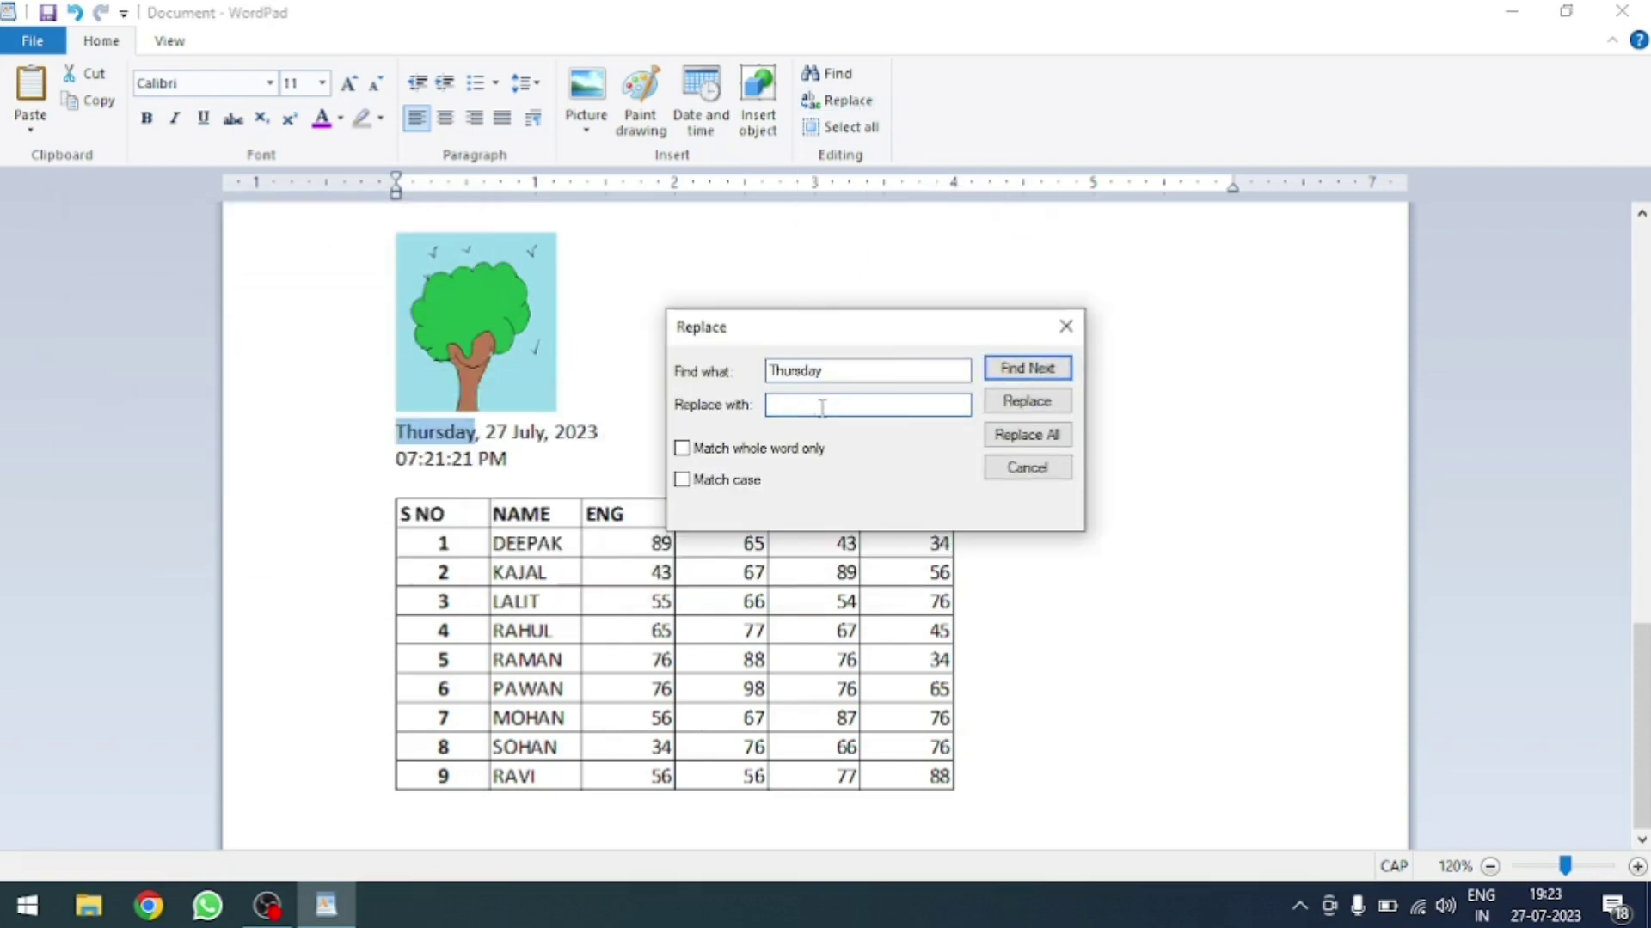
{"action": "left_click", "coordinate": [1059, 402]}
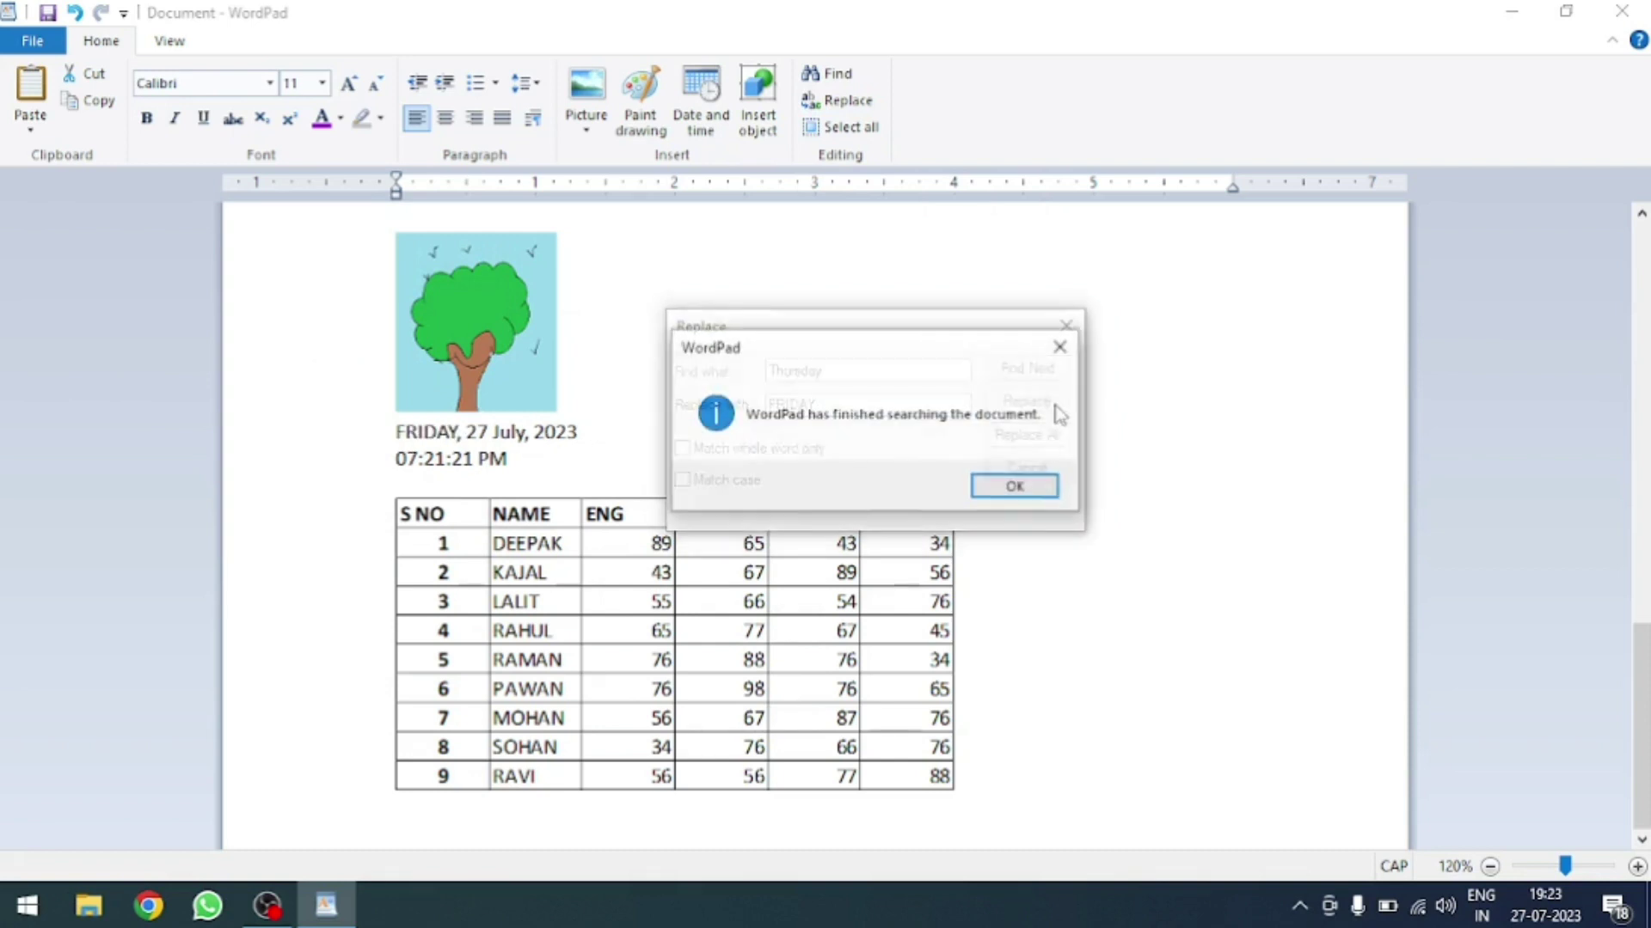
{"action": "left_click", "coordinate": [1010, 488]}
{"action": "left_click", "coordinate": [1019, 470]}
{"action": "left_click_drag", "start_coordinate": [525, 432], "coordinate": [371, 432]}
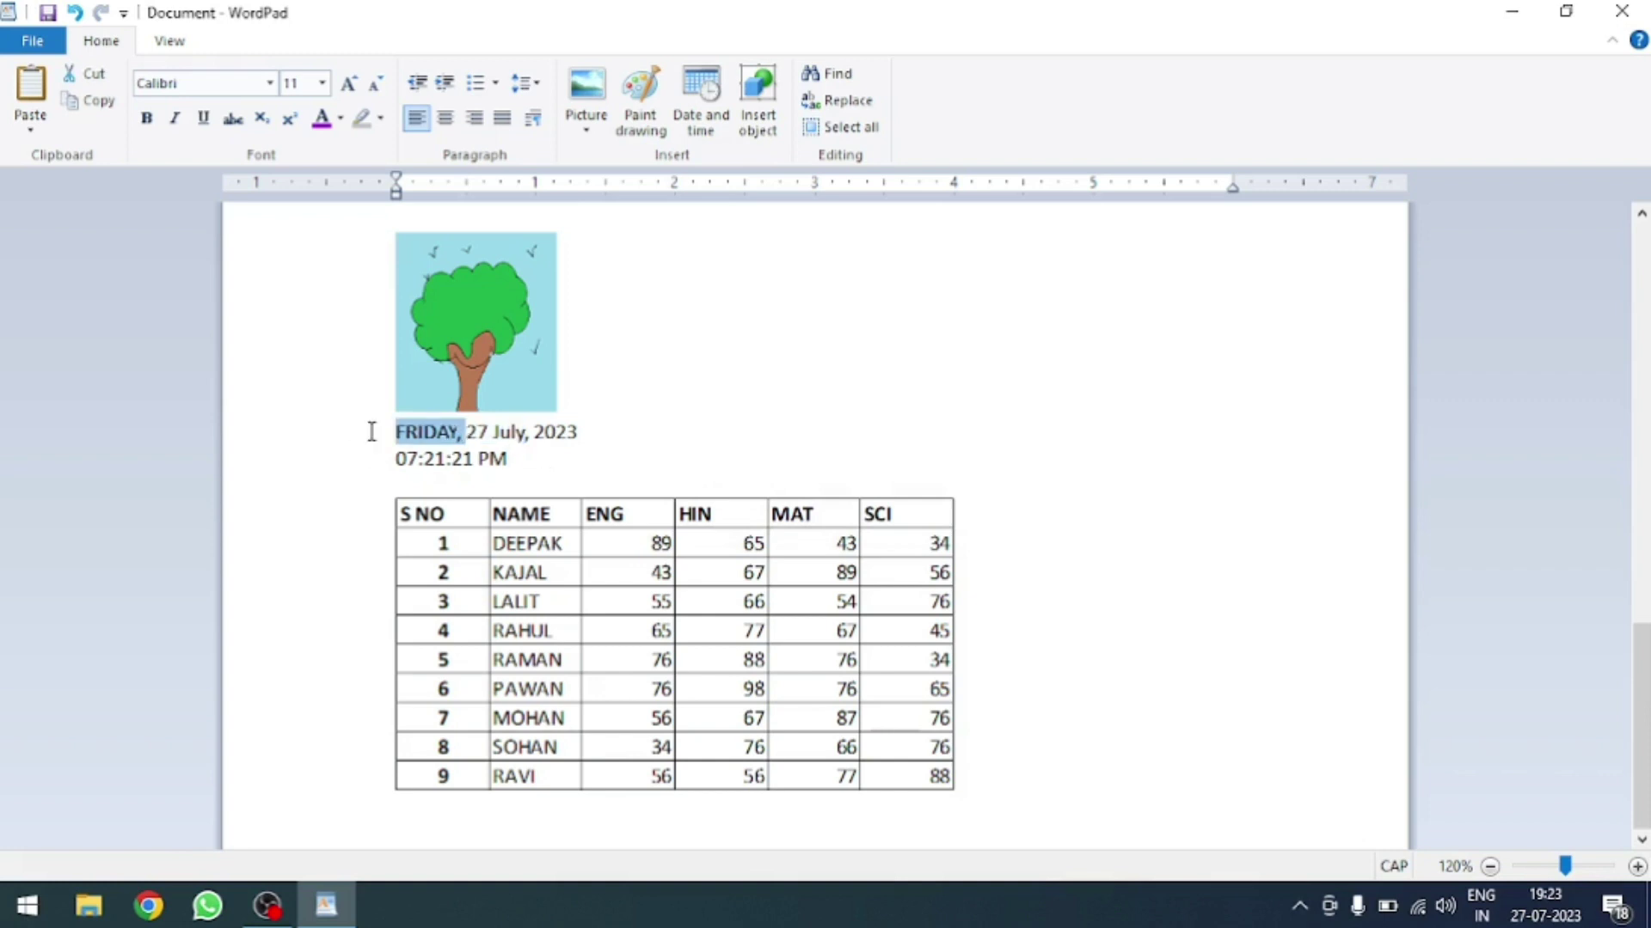
{"action": "left_click", "coordinate": [624, 459]}
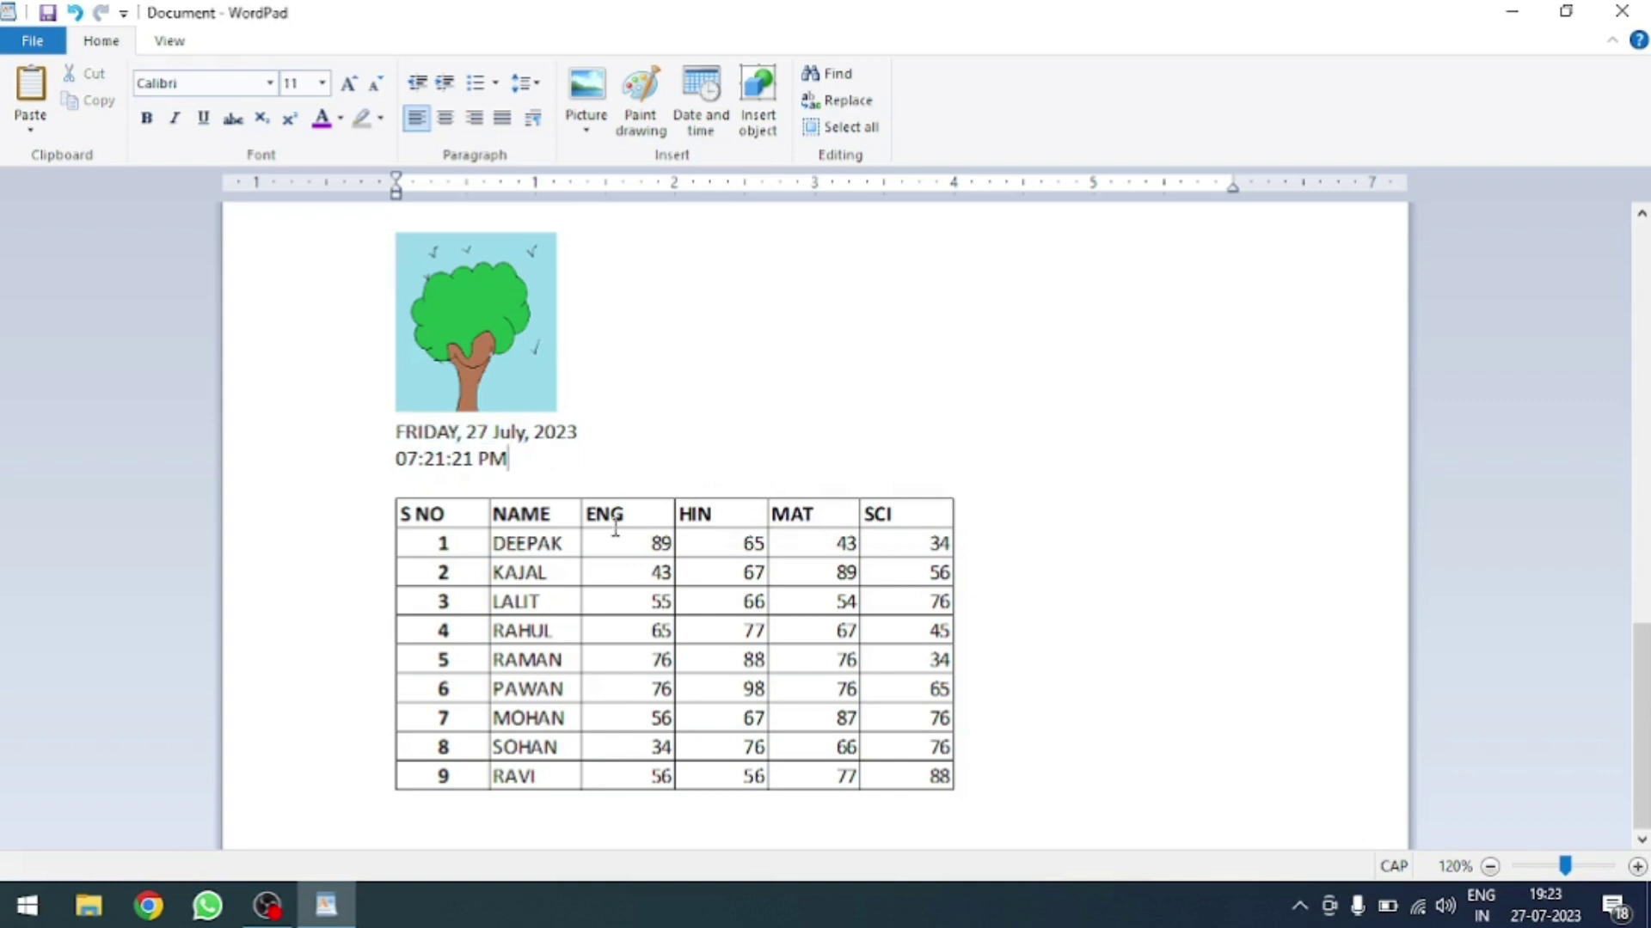
{"action": "left_click", "coordinate": [864, 145]}
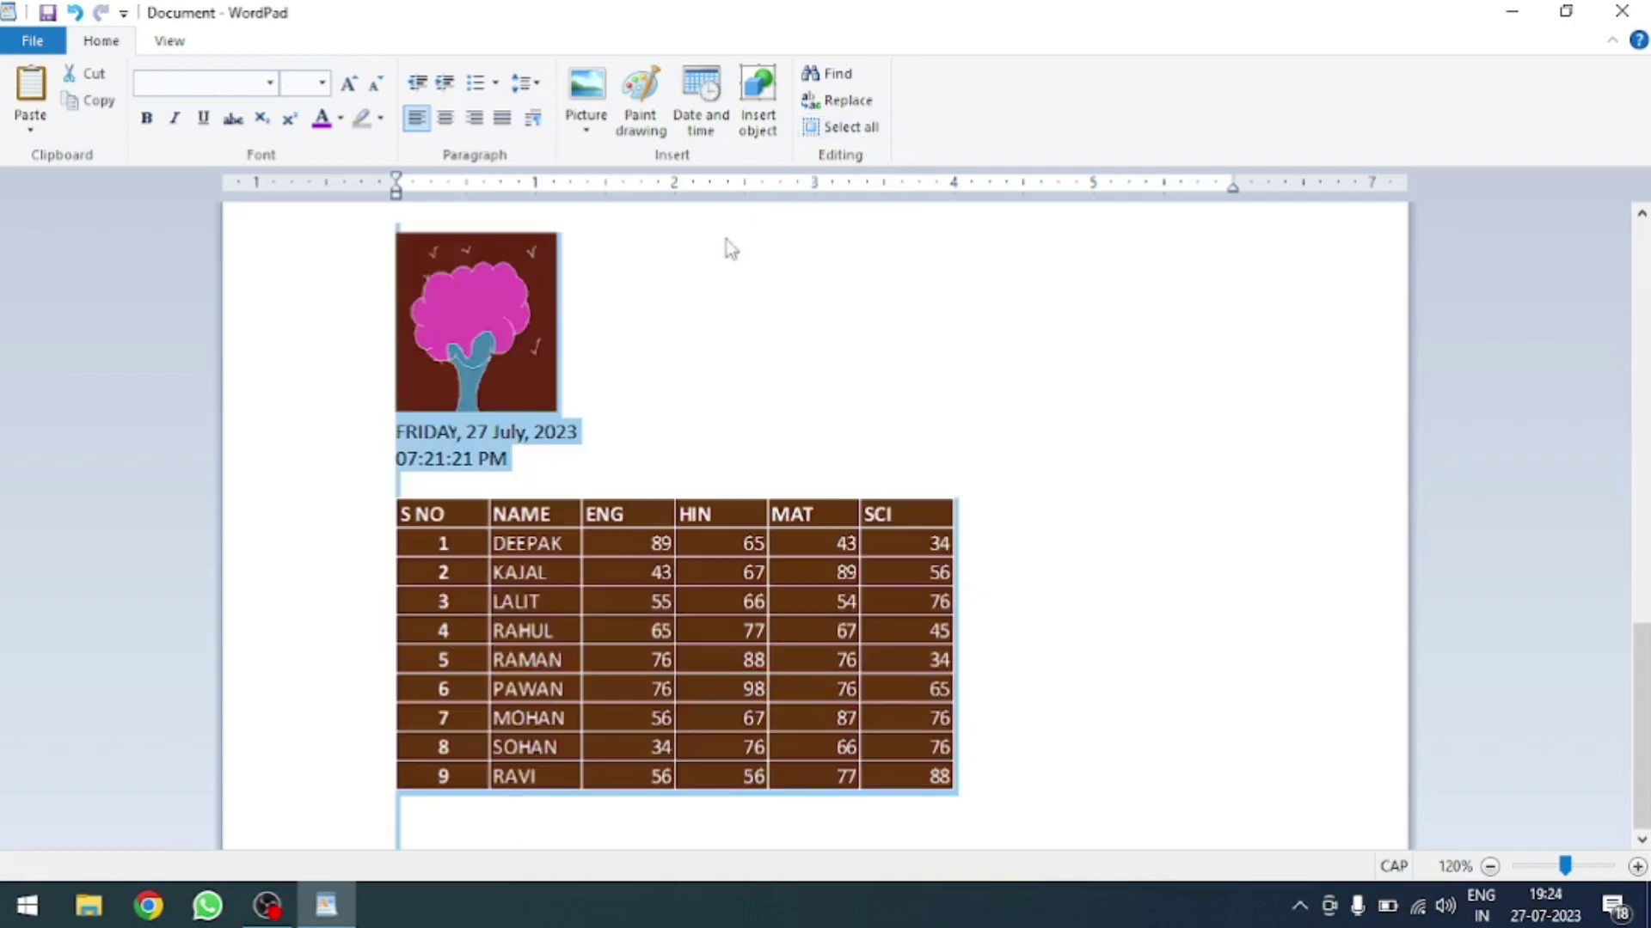
{"action": "scroll", "coordinate": [802, 222], "scroll_direction": "up", "scroll_amount": 3}
{"action": "scroll", "coordinate": [800, 284], "scroll_direction": "up", "scroll_amount": 10}
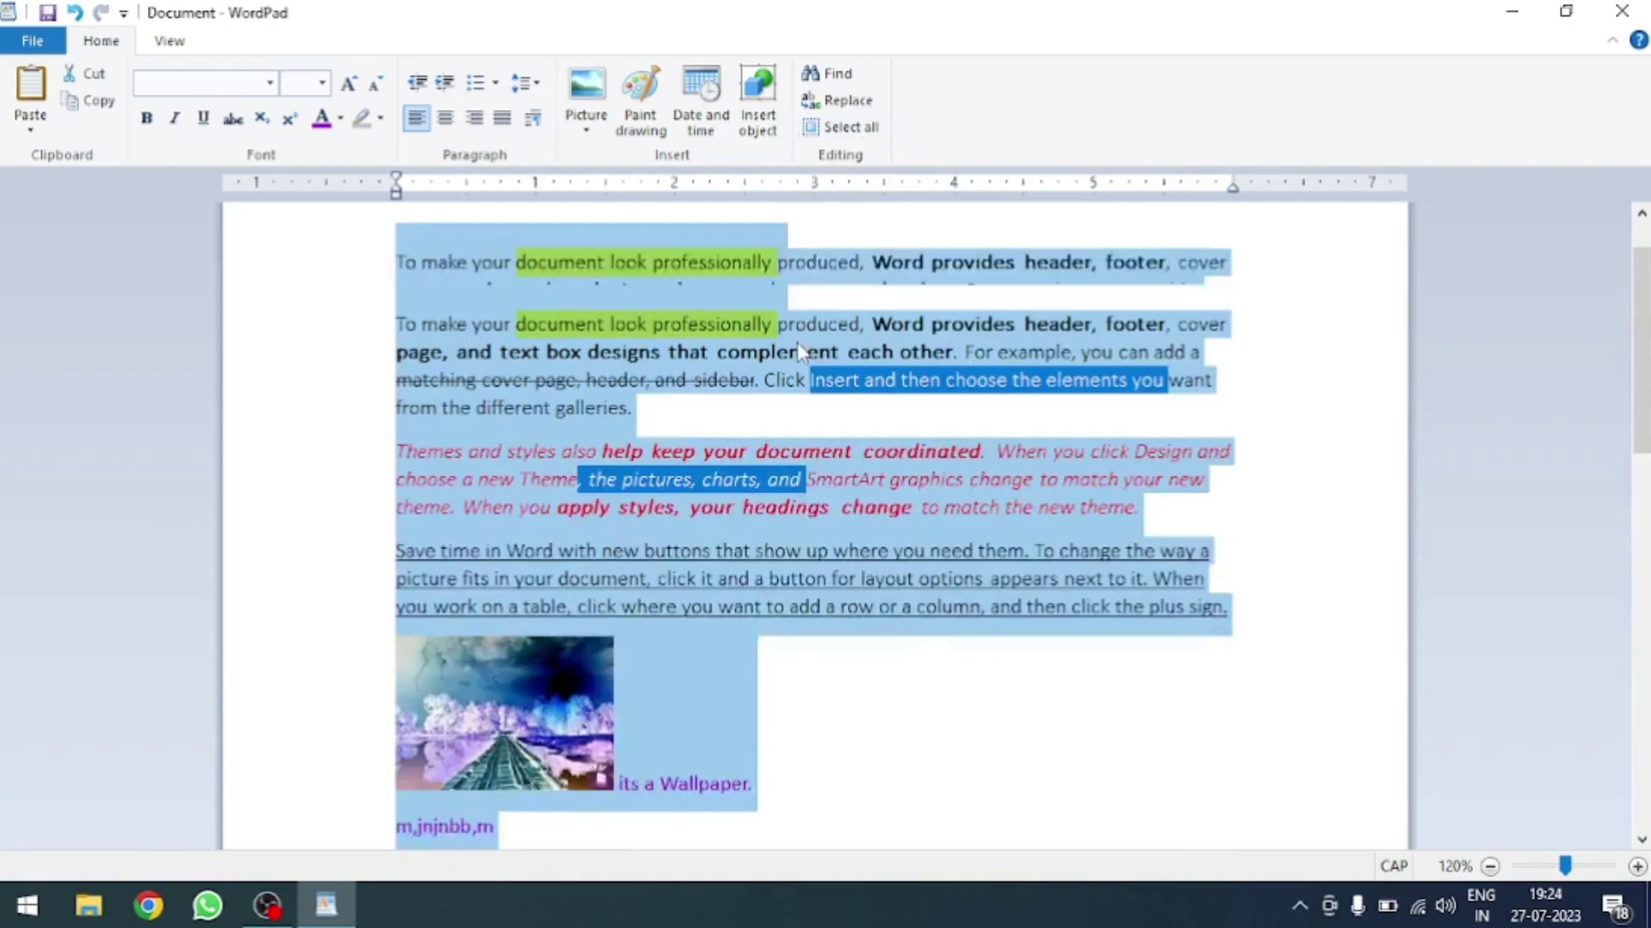
{"action": "left_click", "coordinate": [763, 286]}
{"action": "left_click", "coordinate": [812, 126]}
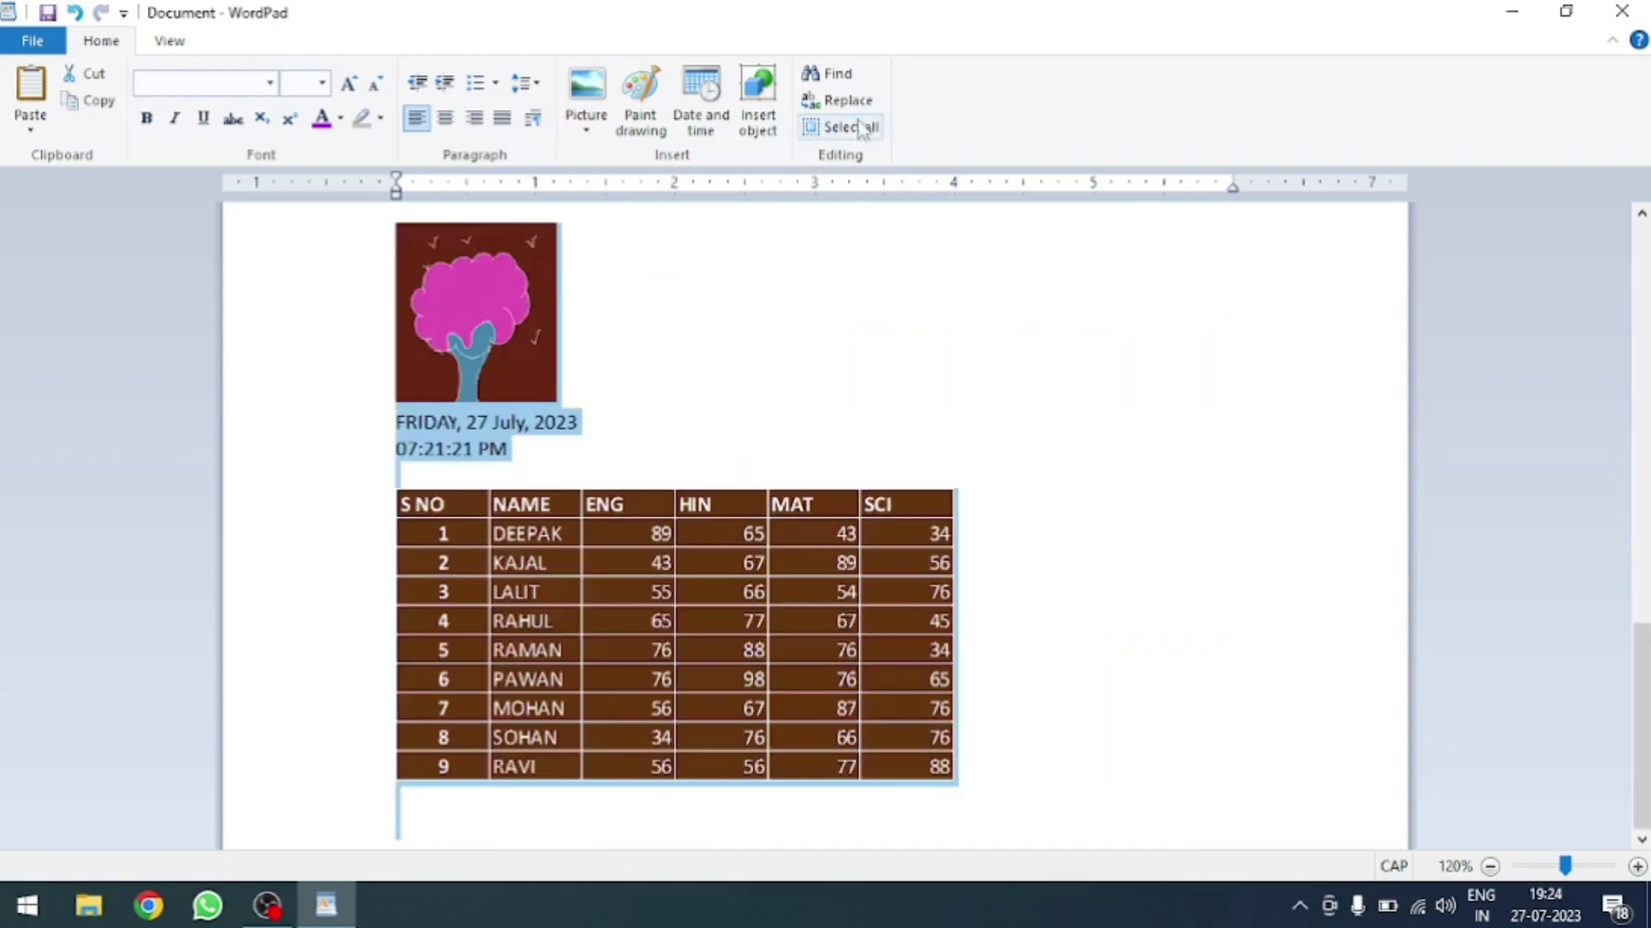
{"action": "scroll", "coordinate": [822, 368], "scroll_direction": "up", "scroll_amount": 2}
{"action": "scroll", "coordinate": [821, 393], "scroll_direction": "up", "scroll_amount": 10}
{"action": "left_click", "coordinate": [817, 396]}
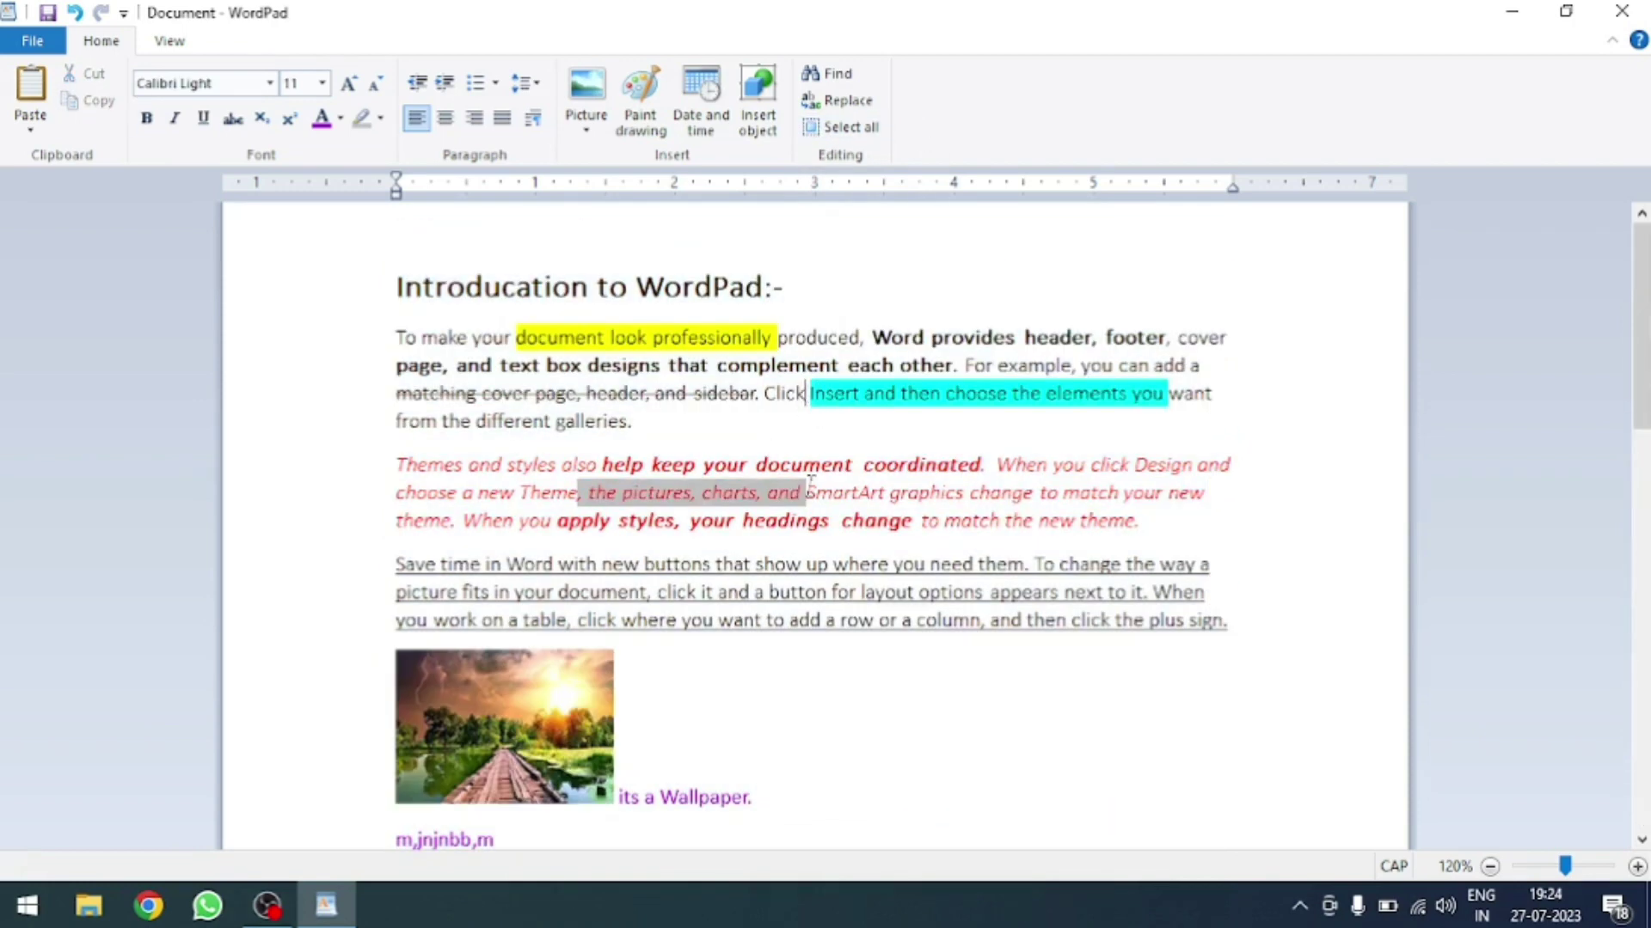
{"action": "scroll", "coordinate": [815, 301], "scroll_direction": "down", "scroll_amount": 1}
{"action": "scroll", "coordinate": [795, 545], "scroll_direction": "down", "scroll_amount": 8}
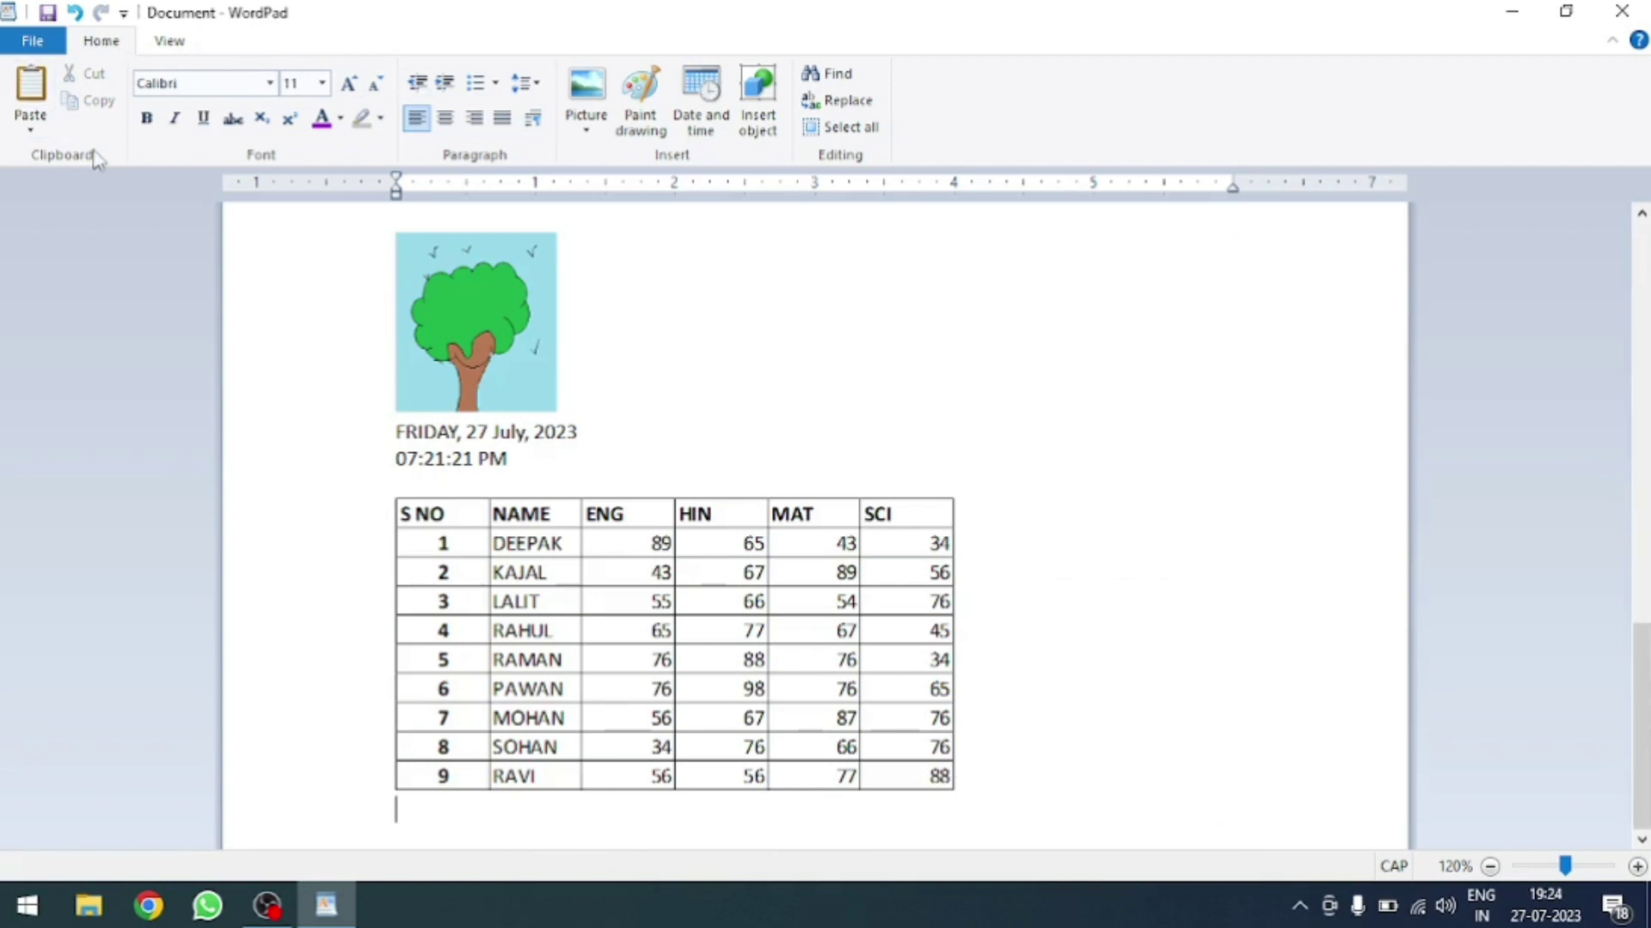
- Zoom the document up to 500%, then shrink it down to 10%
{"action": "left_click", "coordinate": [172, 41]}
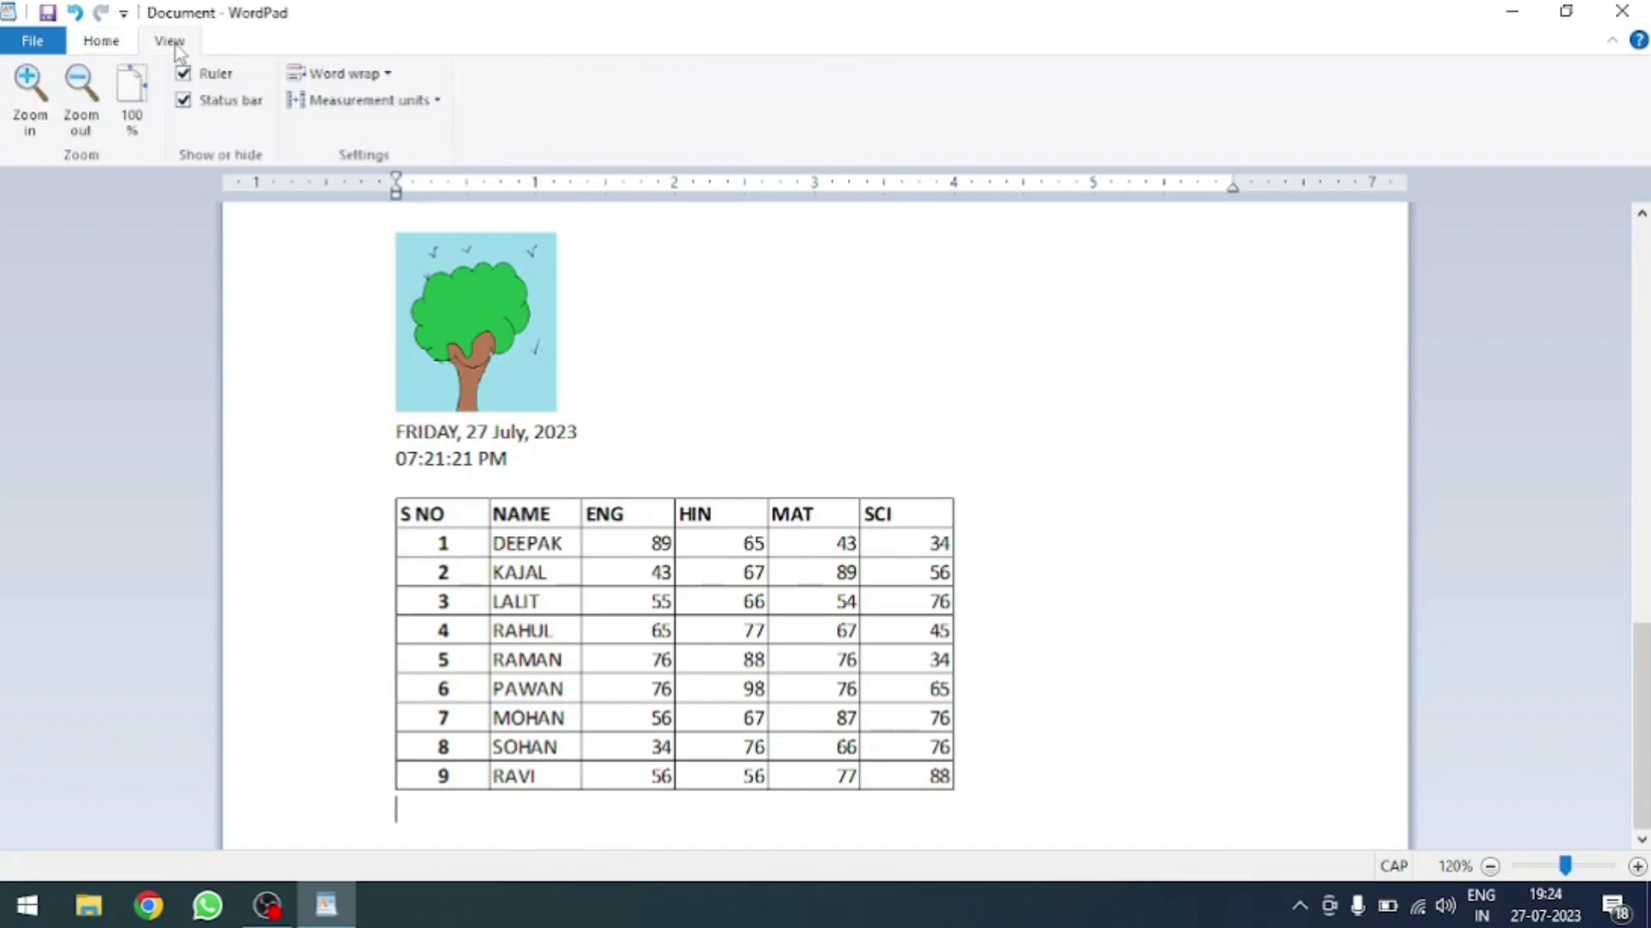
{"action": "left_click", "coordinate": [44, 118]}
{"action": "left_click", "coordinate": [44, 119]}
{"action": "scroll", "coordinate": [522, 490], "scroll_direction": "up", "scroll_amount": 2}
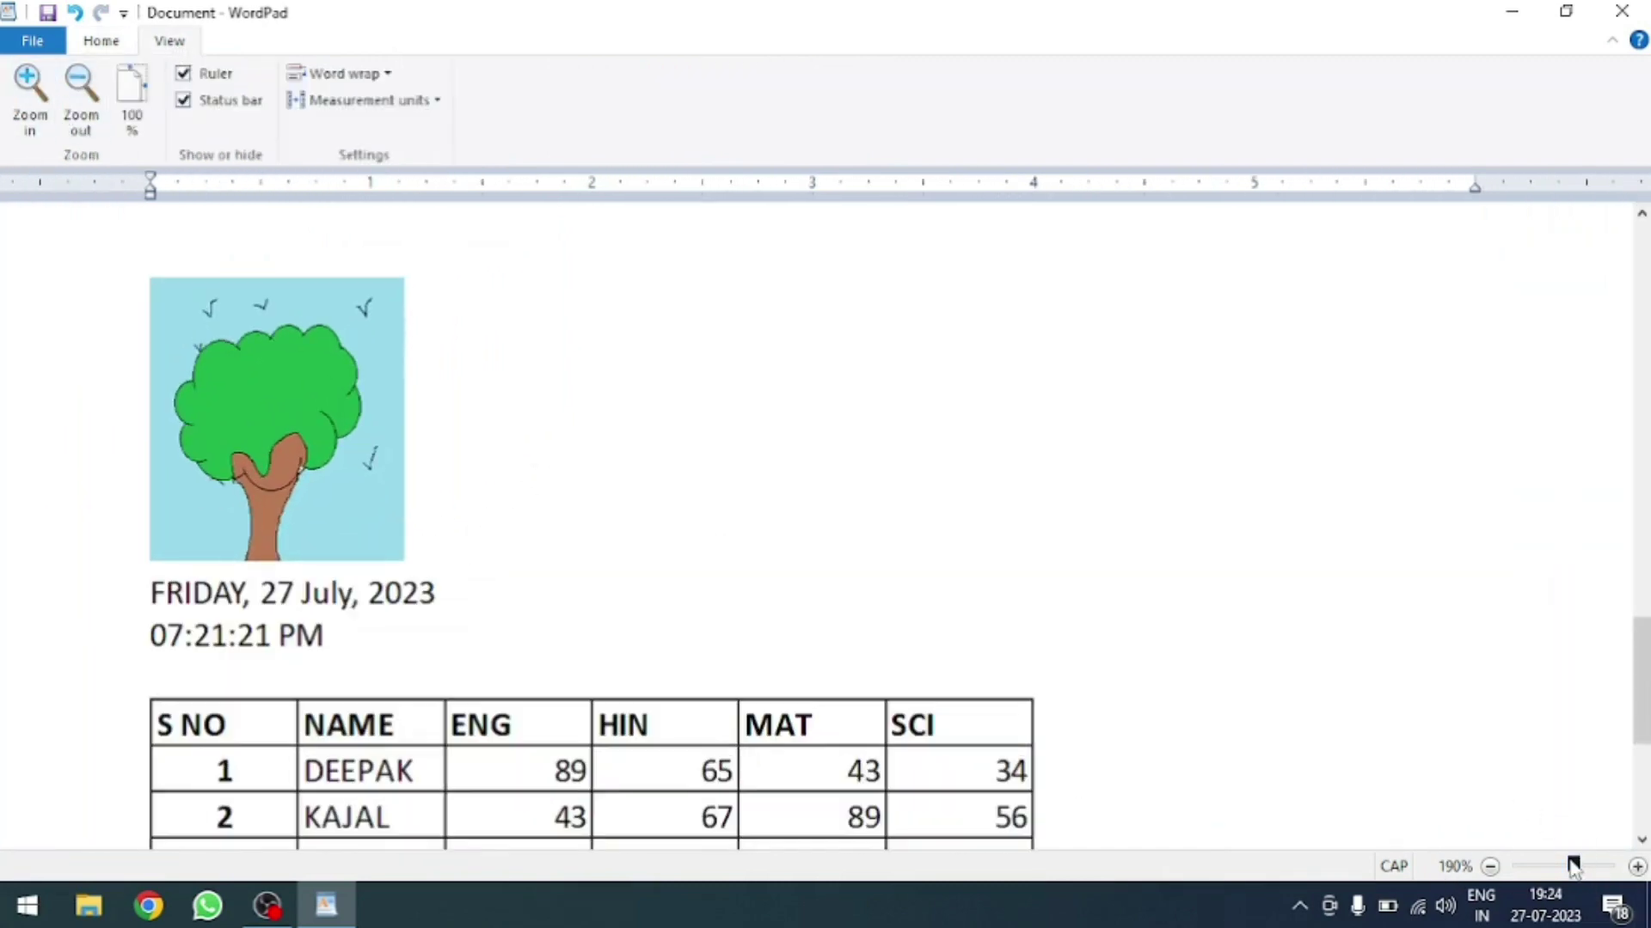
{"action": "left_click_drag", "start_coordinate": [1573, 866], "coordinate": [1609, 867]}
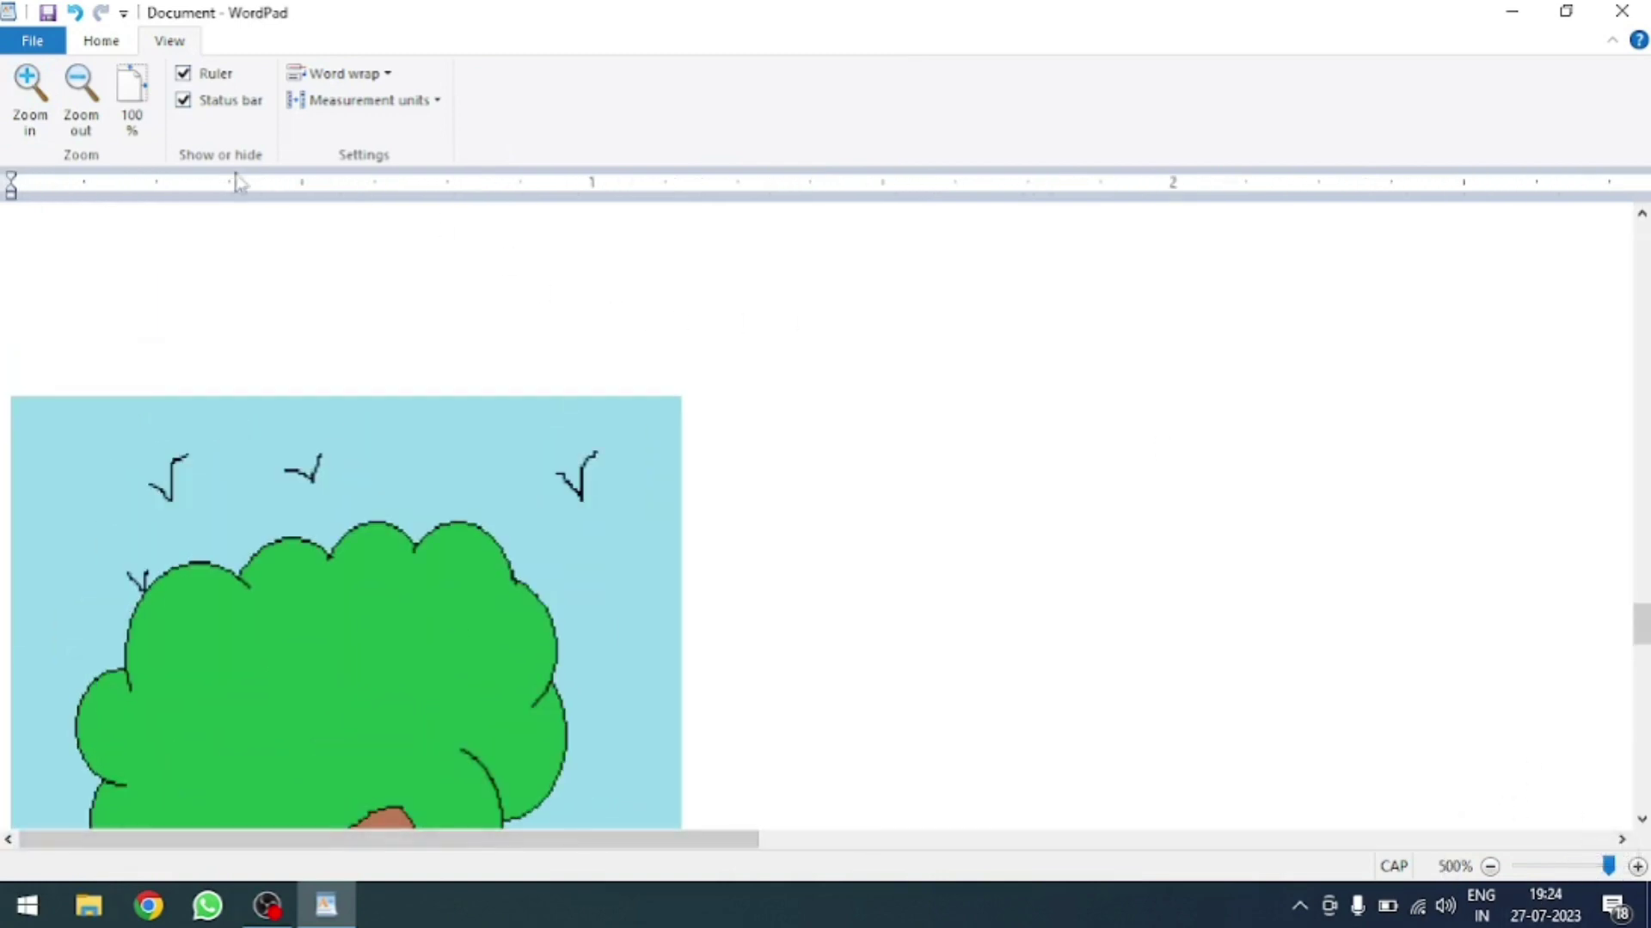
{"action": "left_click", "coordinate": [75, 127]}
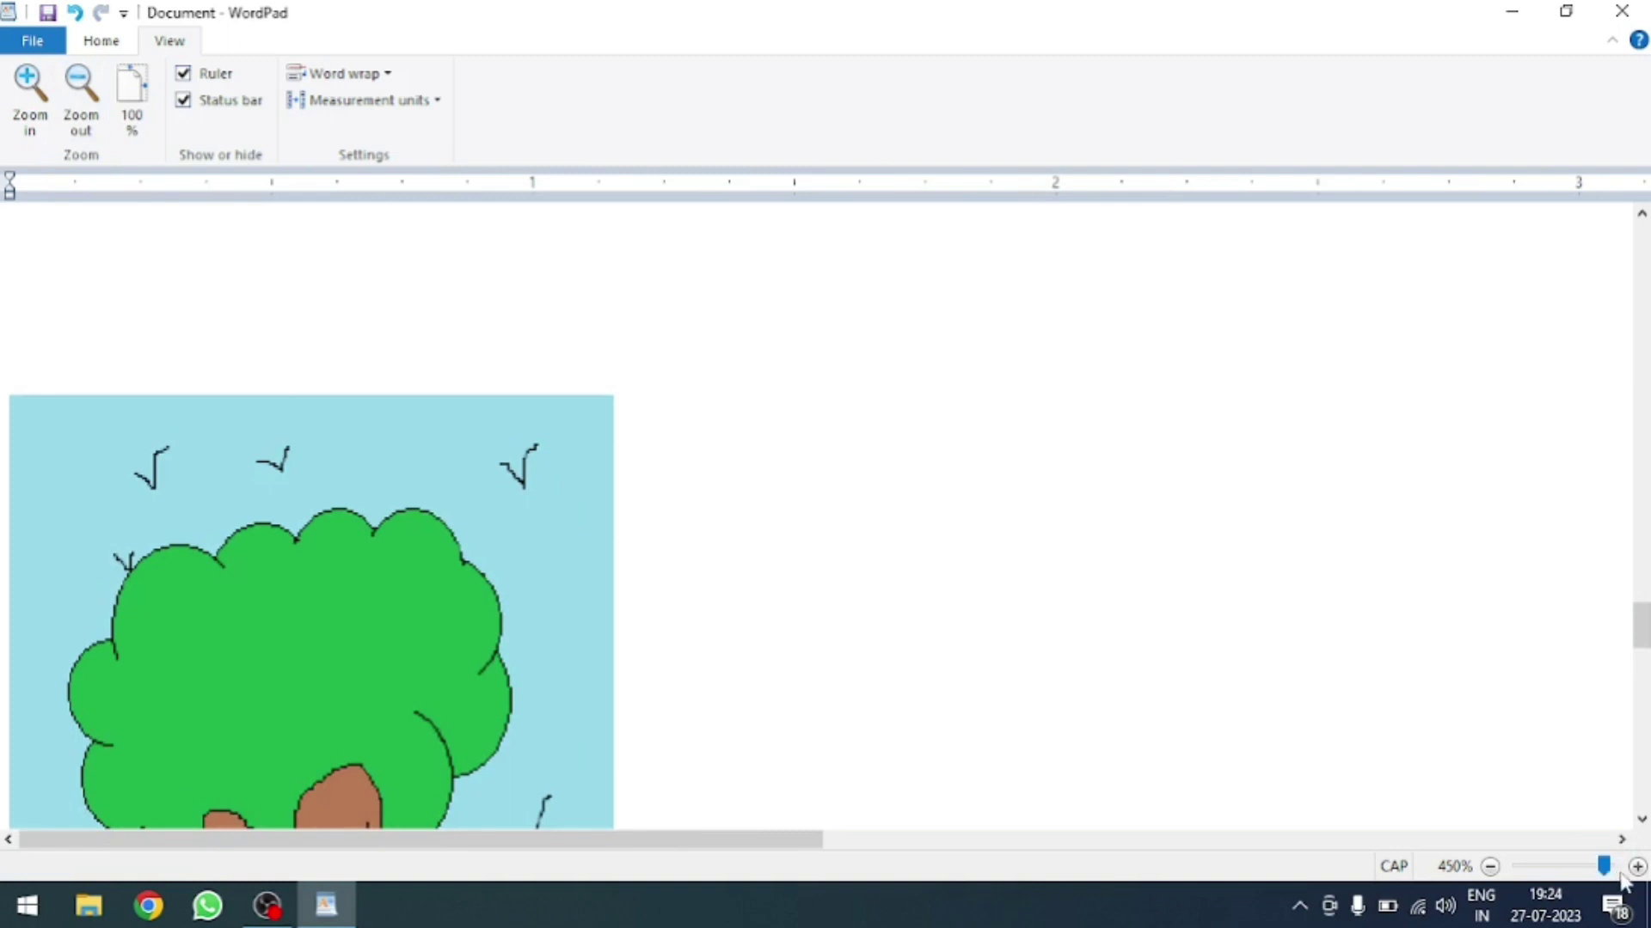
{"action": "left_click_drag", "start_coordinate": [1603, 867], "coordinate": [1518, 866]}
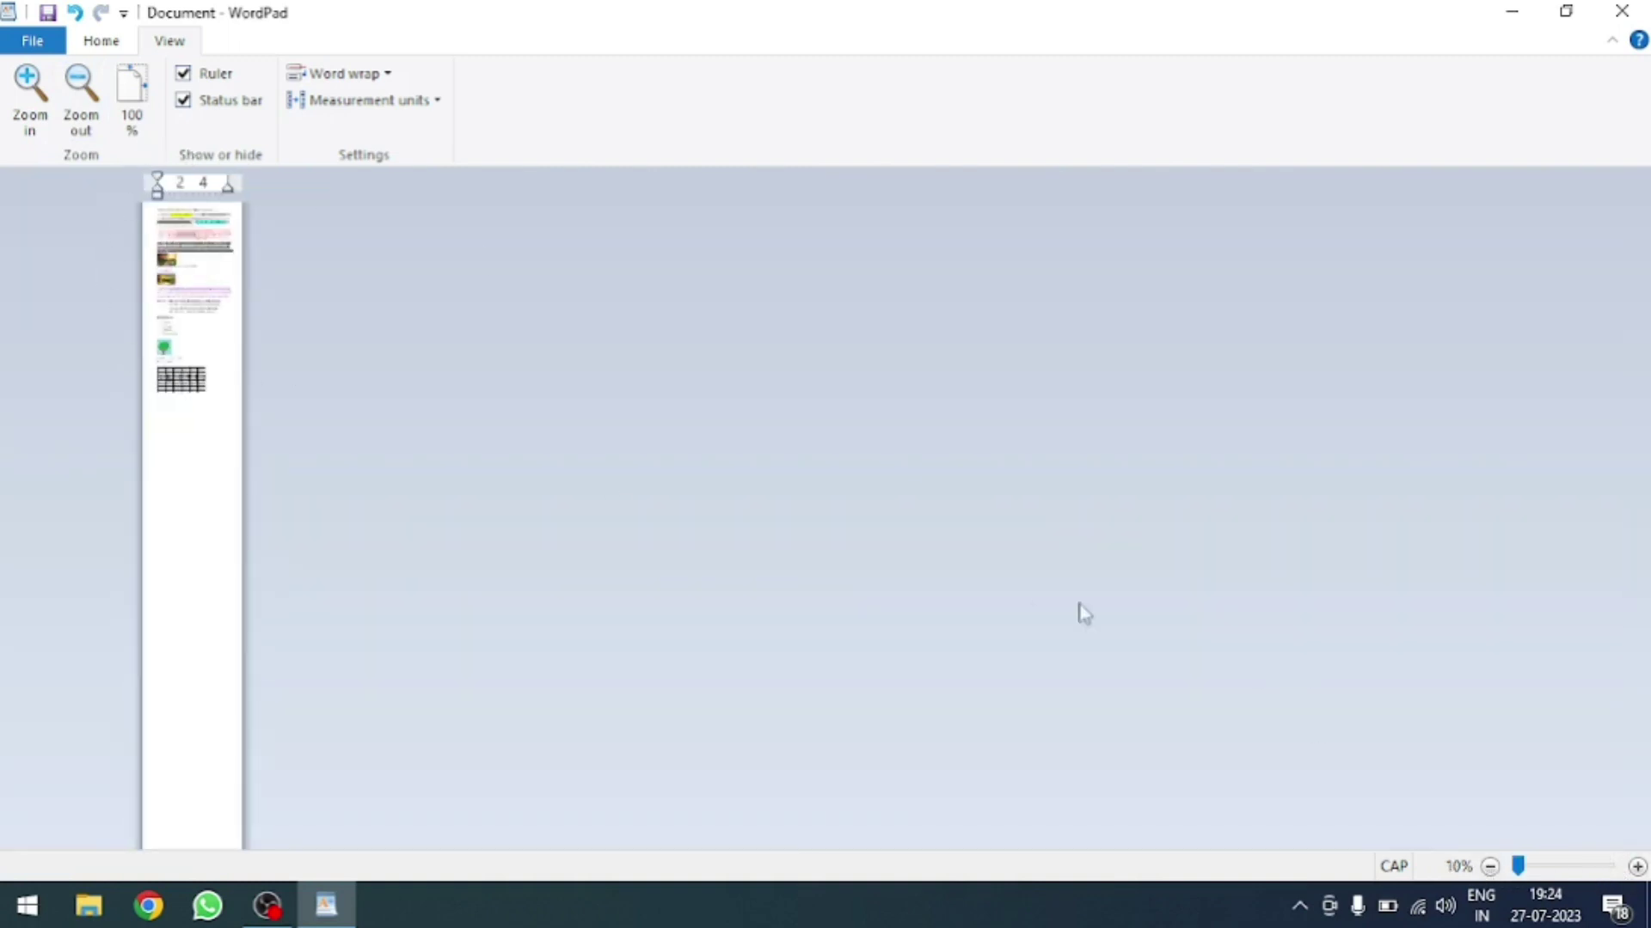
- Reset zoom to 100%, and turn the ruler and status bar off and back on
{"action": "left_click", "coordinate": [133, 121]}
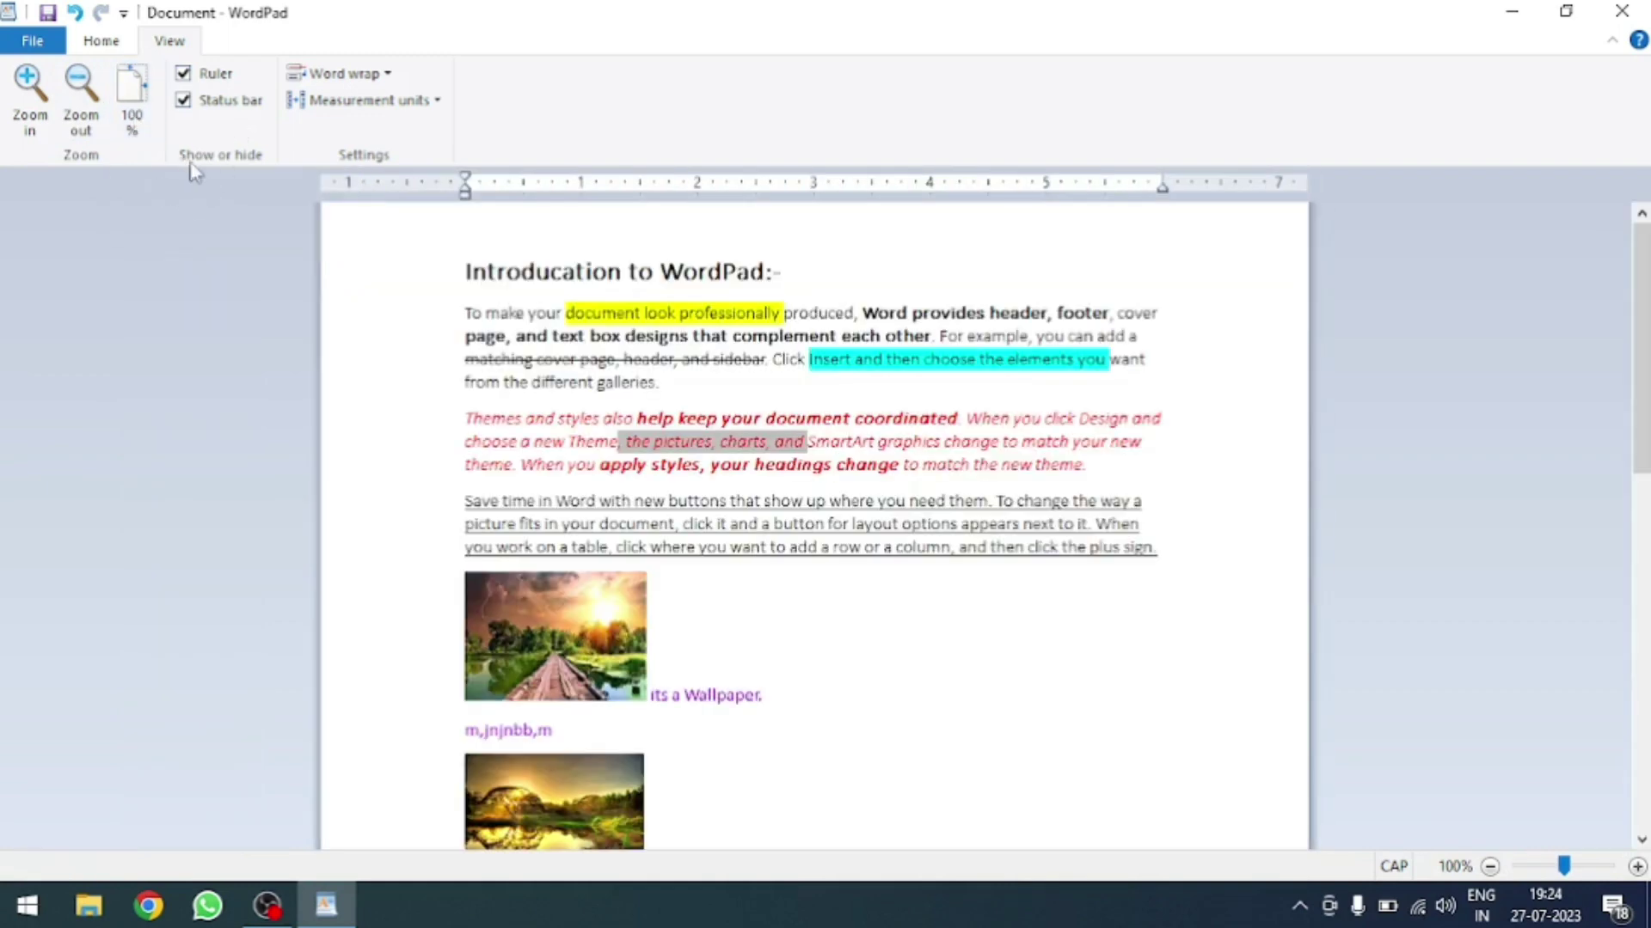
{"action": "left_click", "coordinate": [184, 76]}
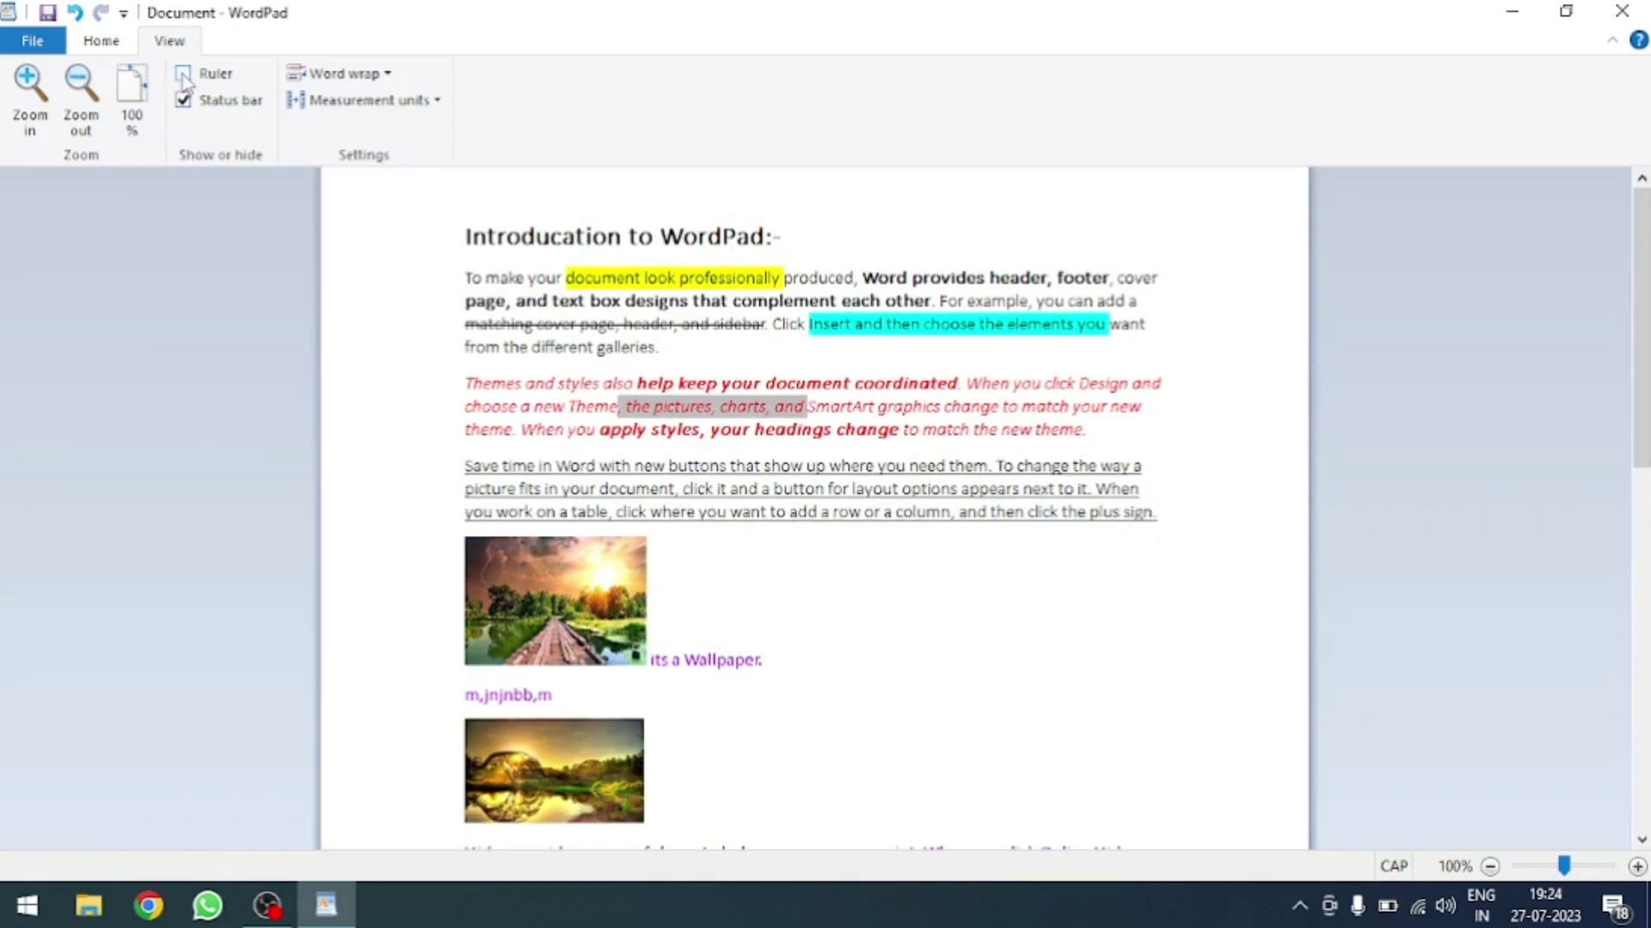
{"action": "left_click", "coordinate": [184, 75]}
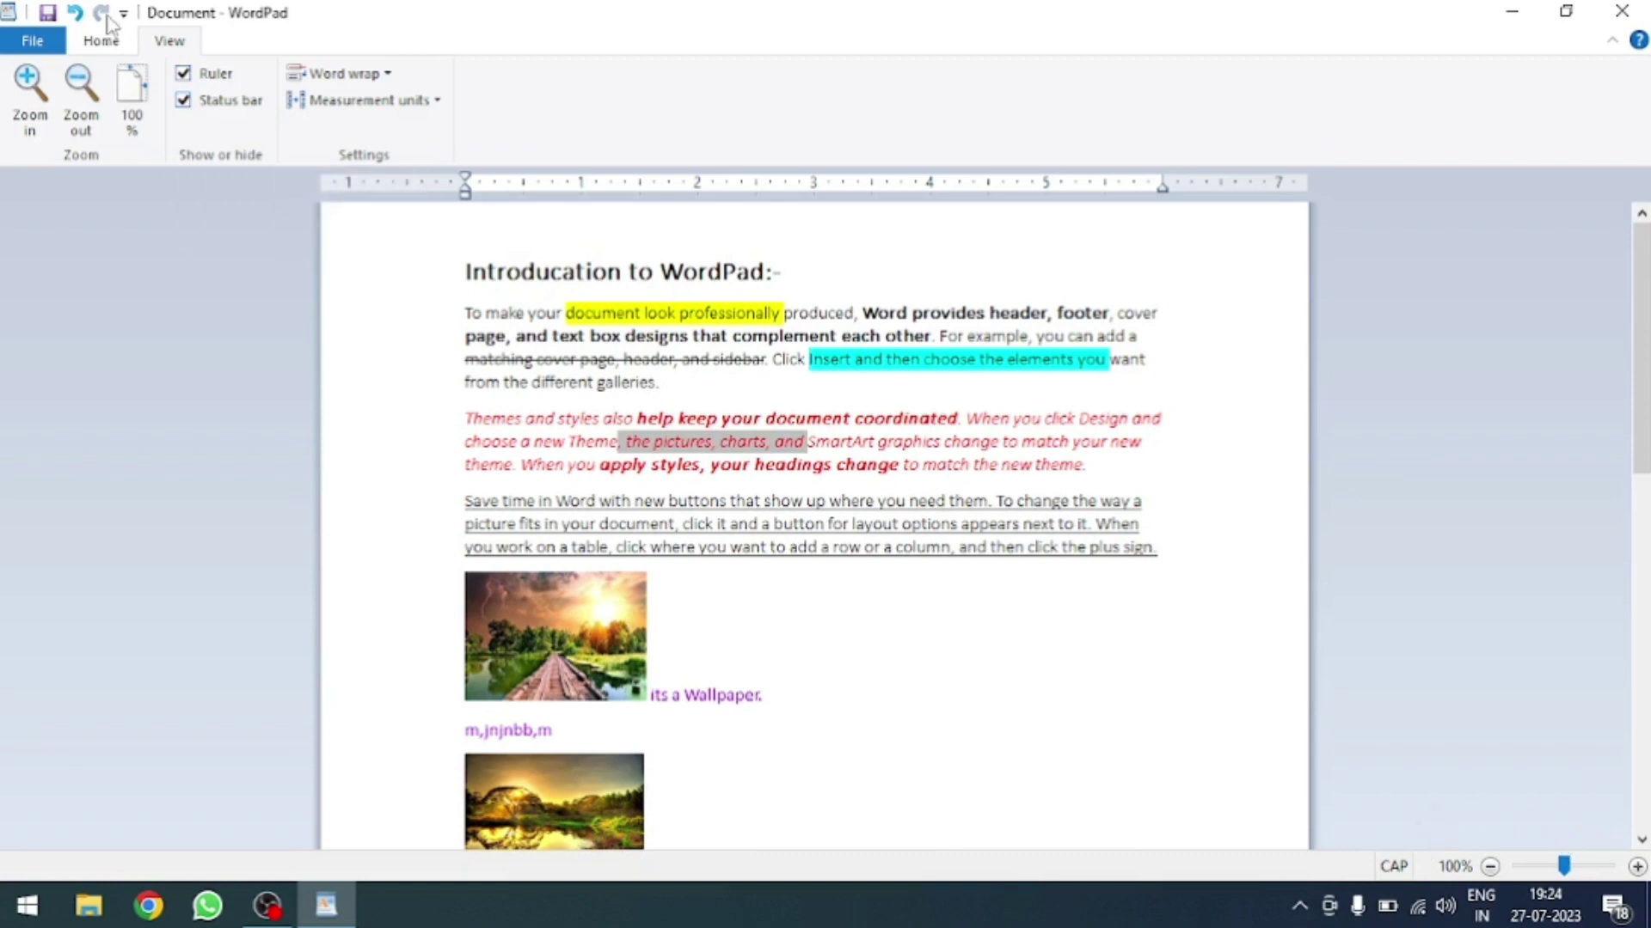
{"action": "left_click", "coordinate": [184, 100]}
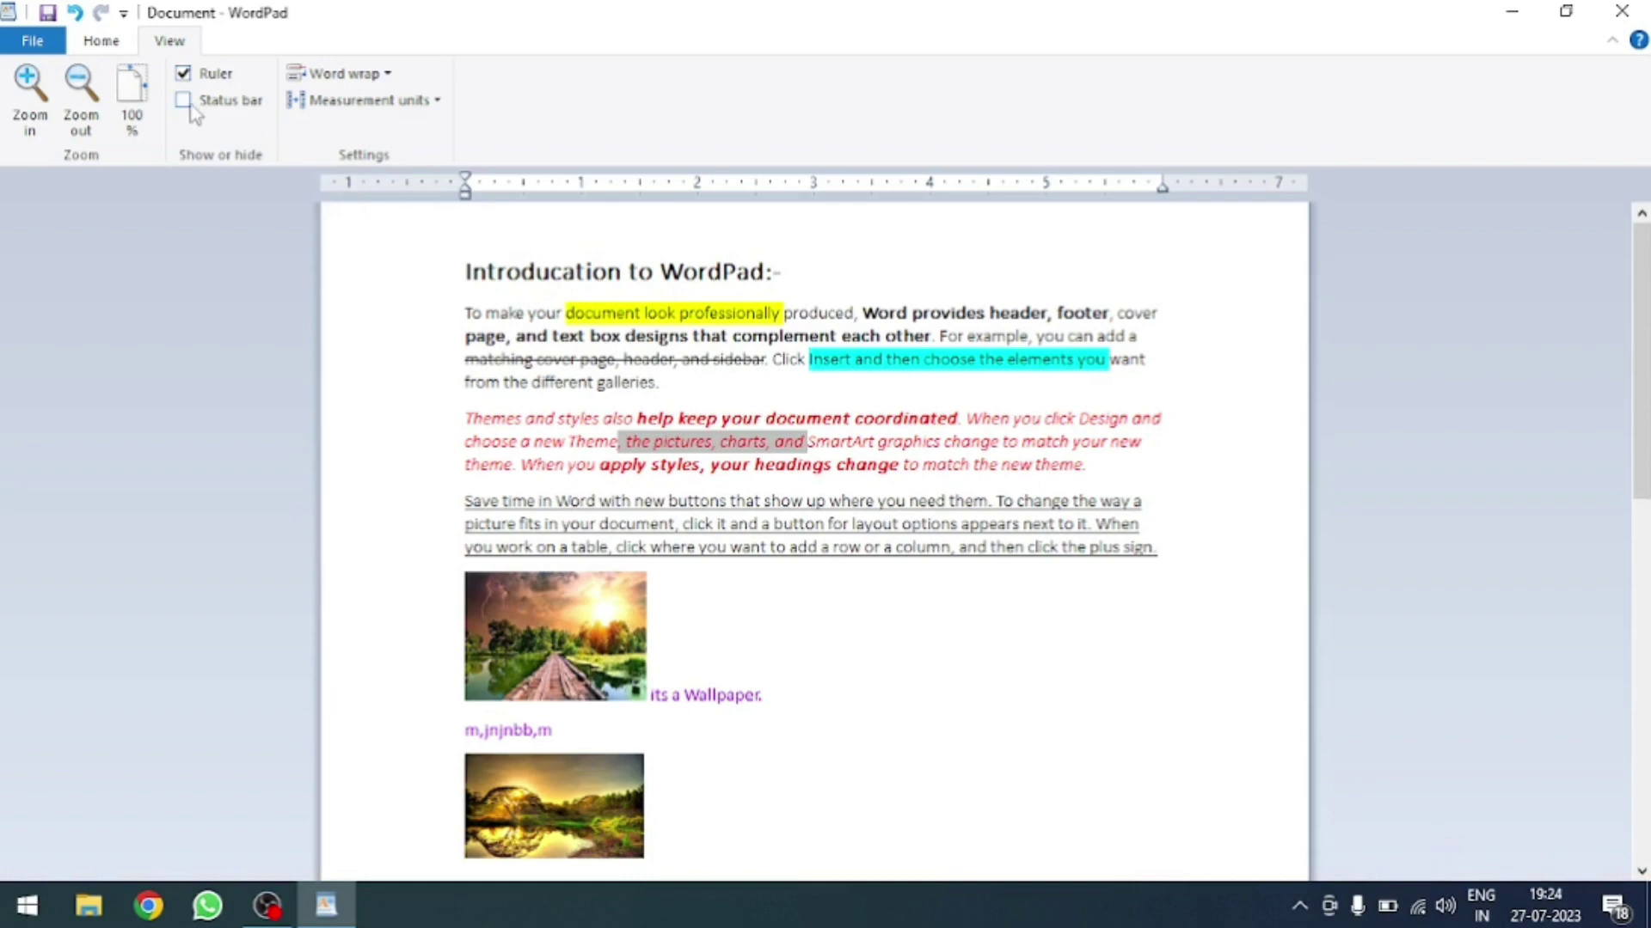
{"action": "left_click", "coordinate": [184, 101]}
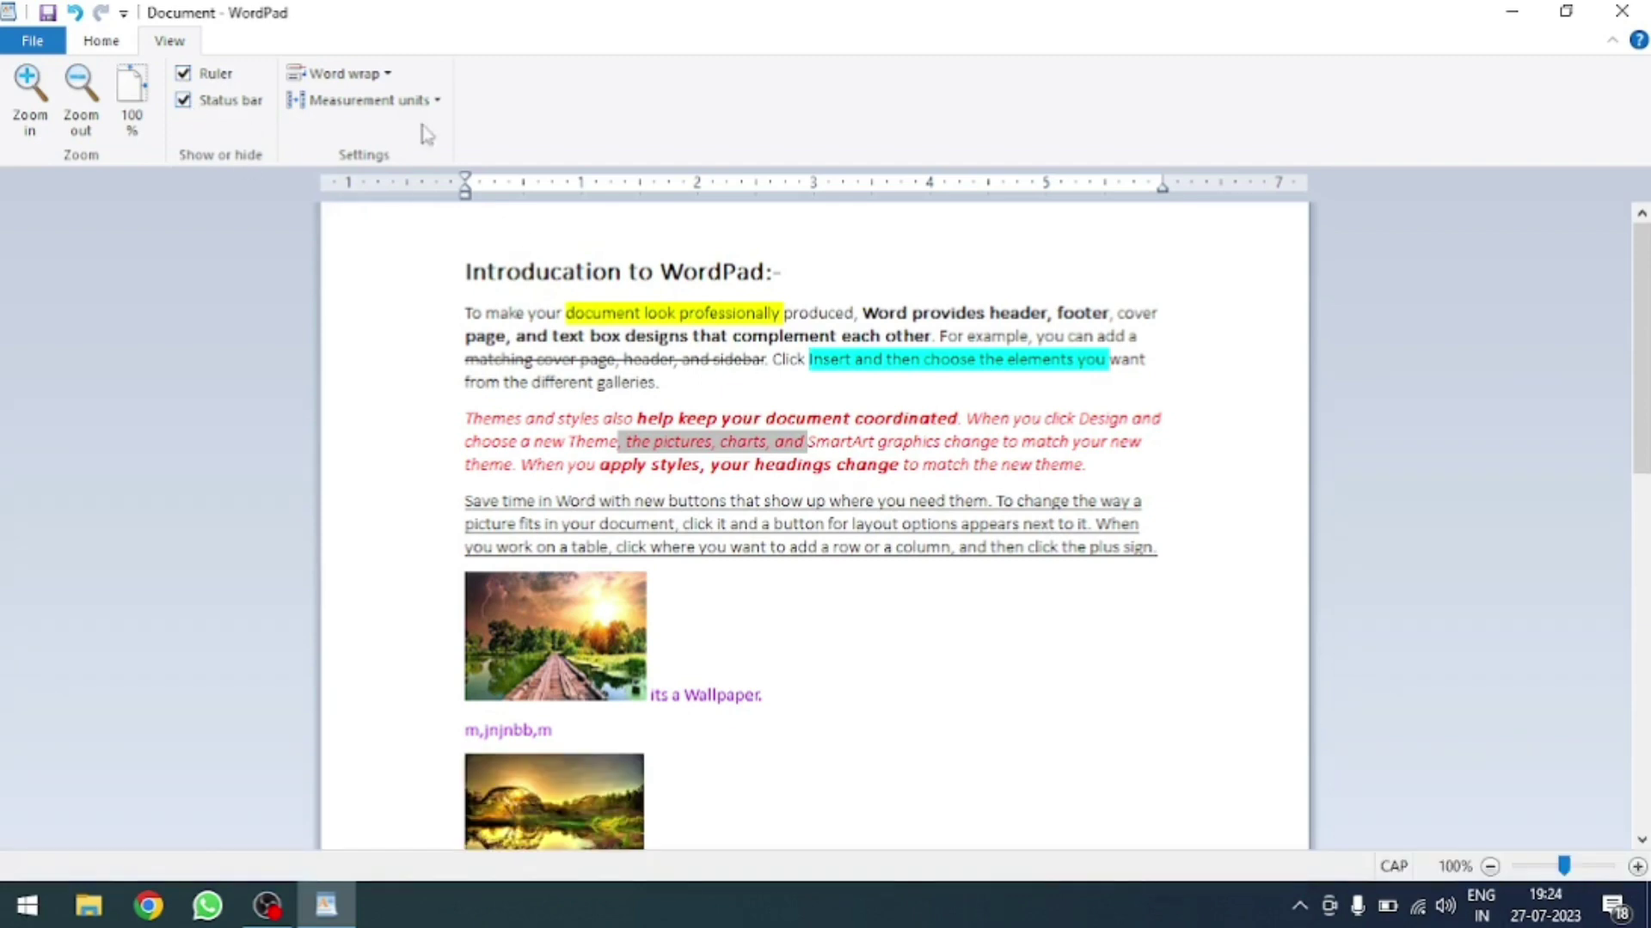
- Turn word wrap off and type a long line of letters, mostly H's
{"action": "left_click", "coordinate": [376, 78]}
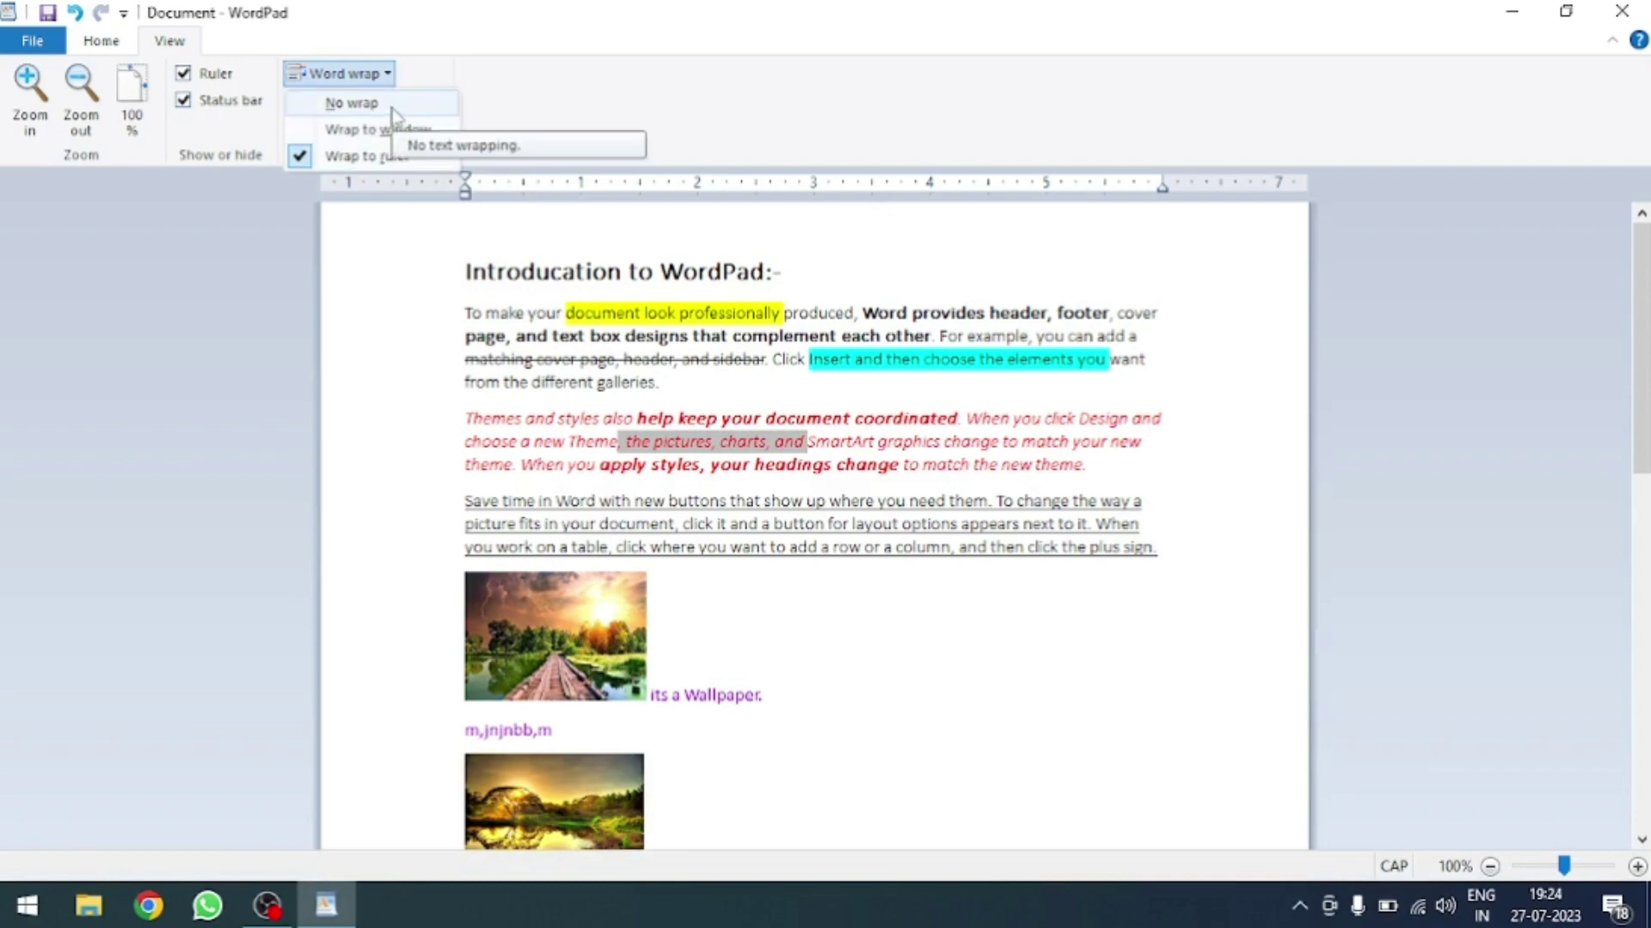
{"action": "left_click", "coordinate": [668, 379]}
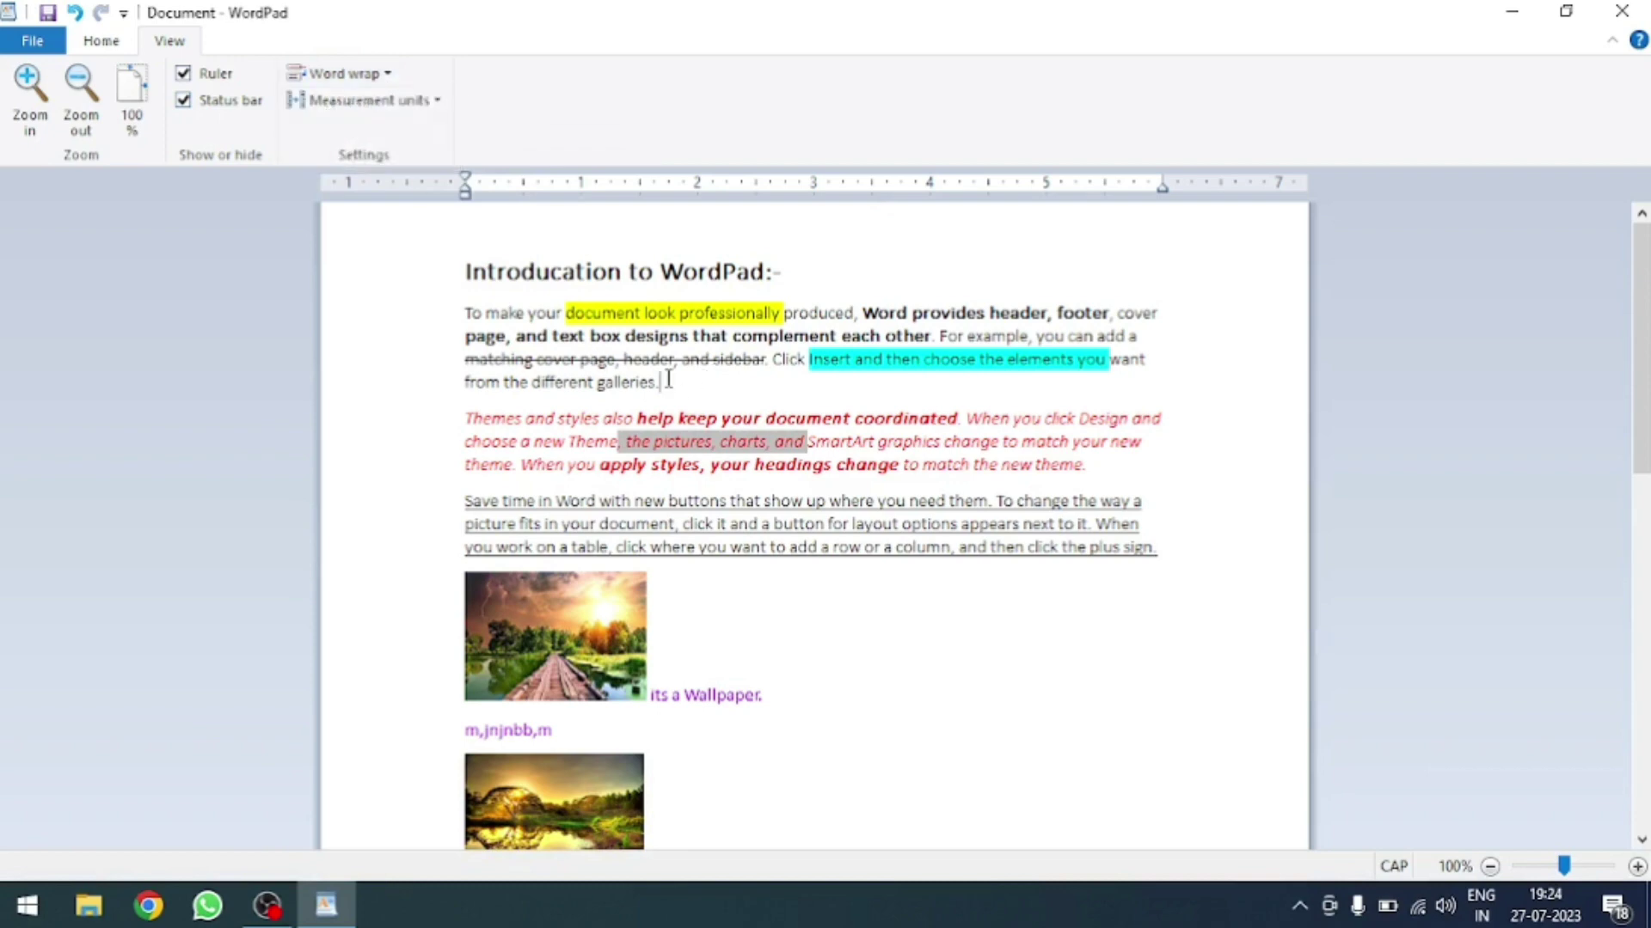
{"action": "left_click", "coordinate": [340, 74]}
{"action": "left_click", "coordinate": [344, 103]}
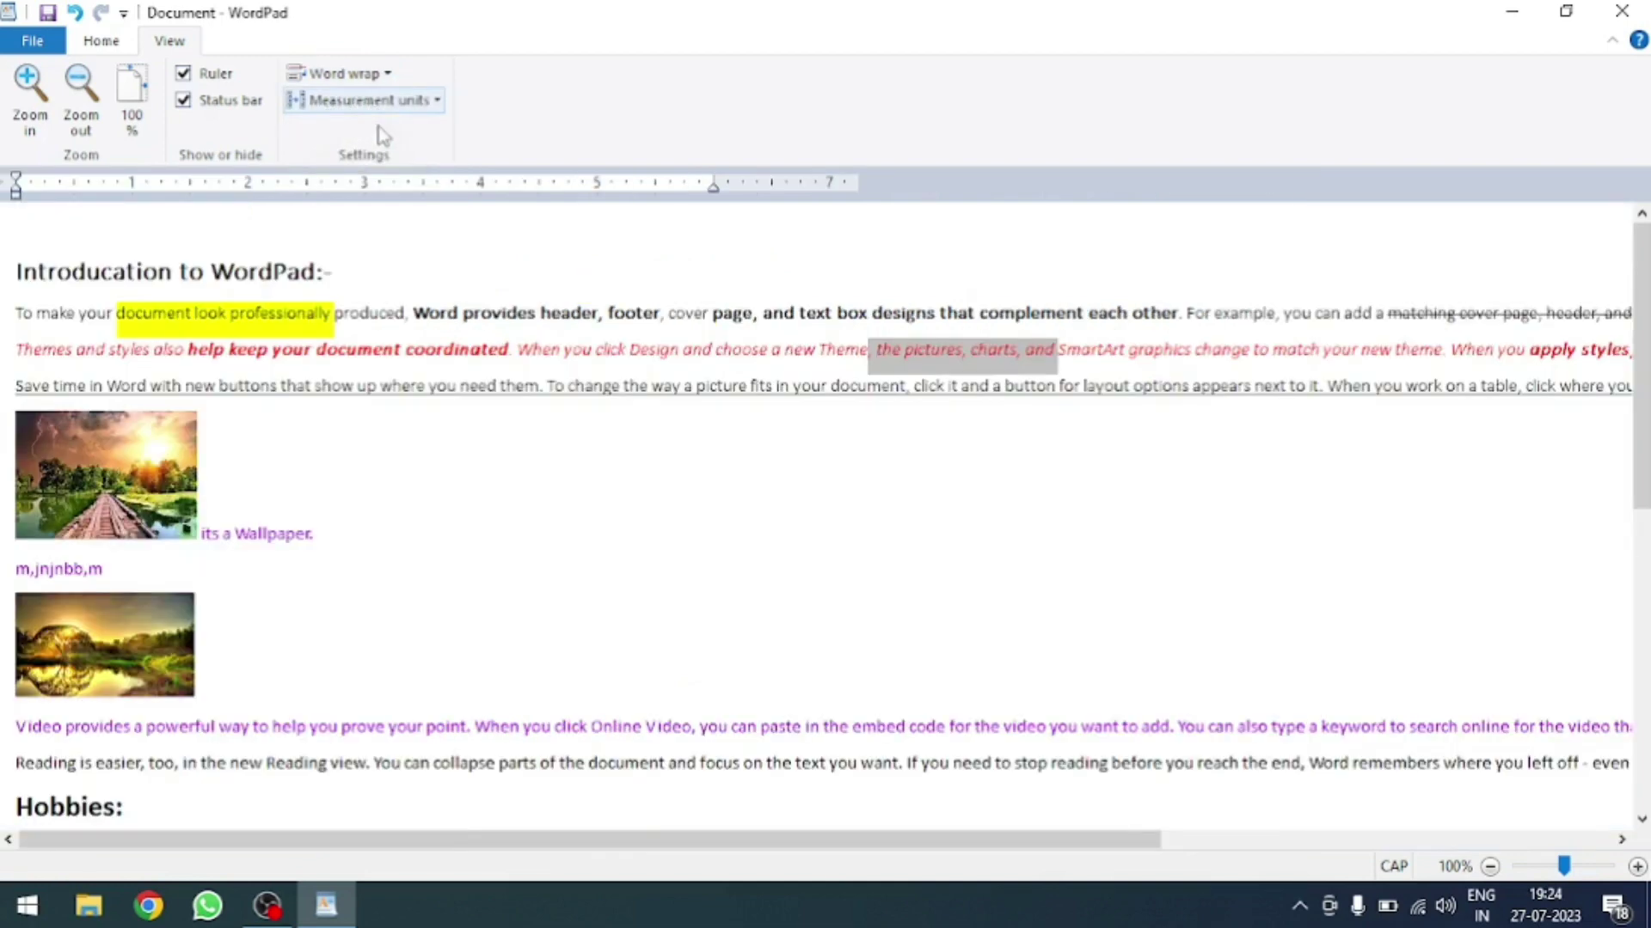
{"action": "type", "text": "LKJHJ"}
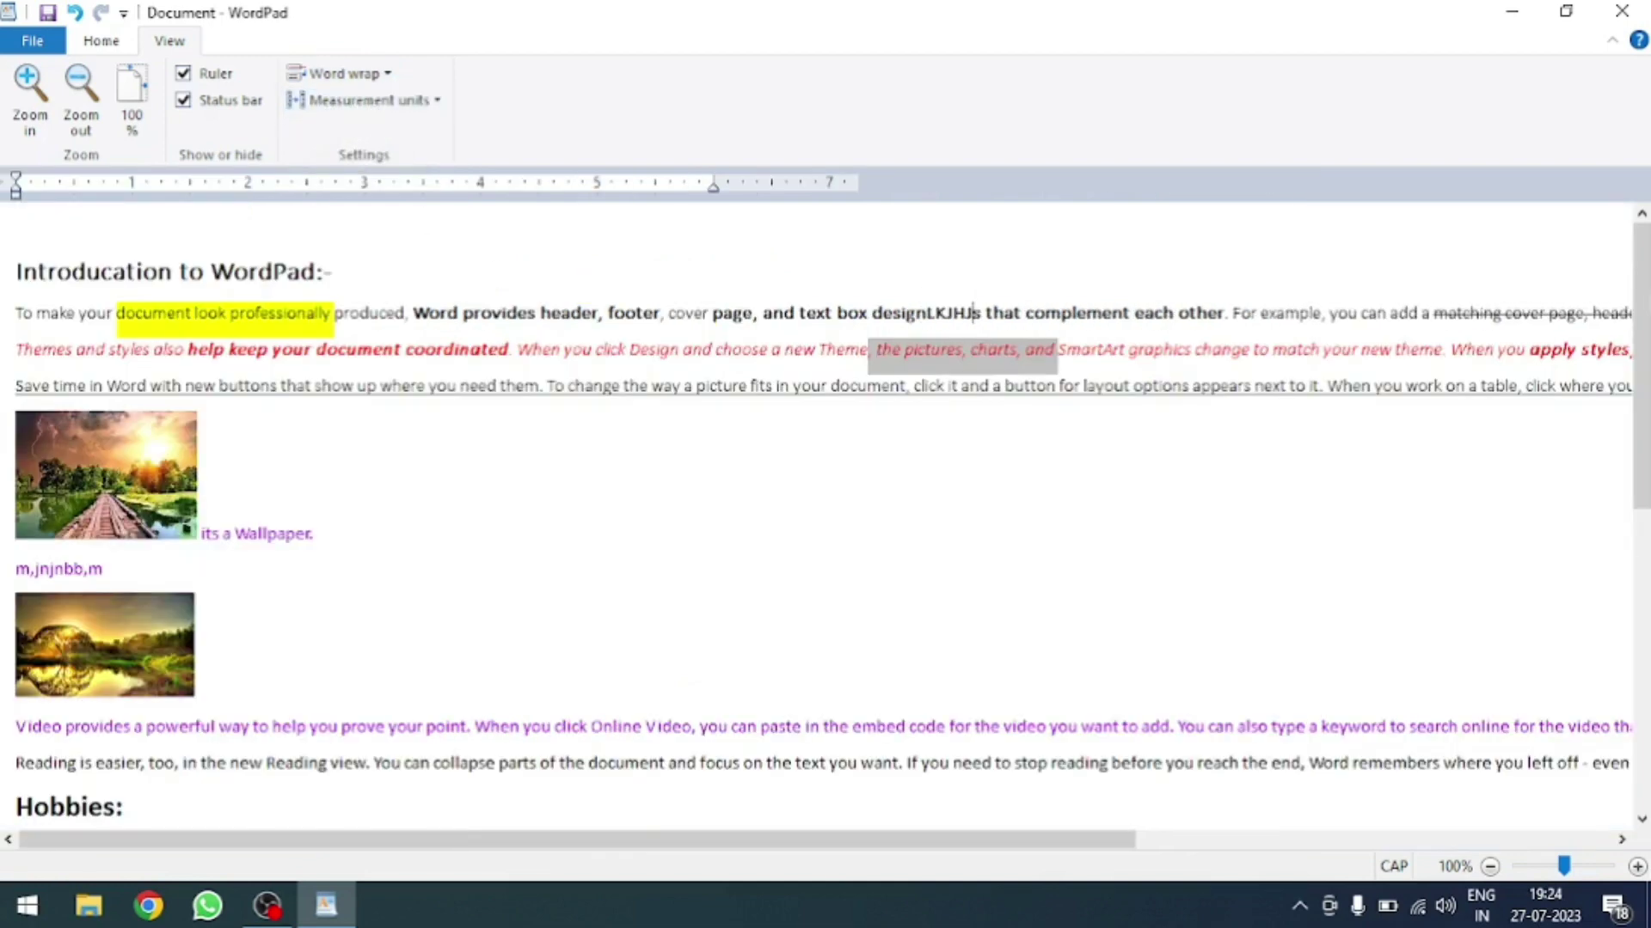
{"action": "type", "text": "JHHHHHHHHHHHHHHHHHHHHHHHHHHHH"}
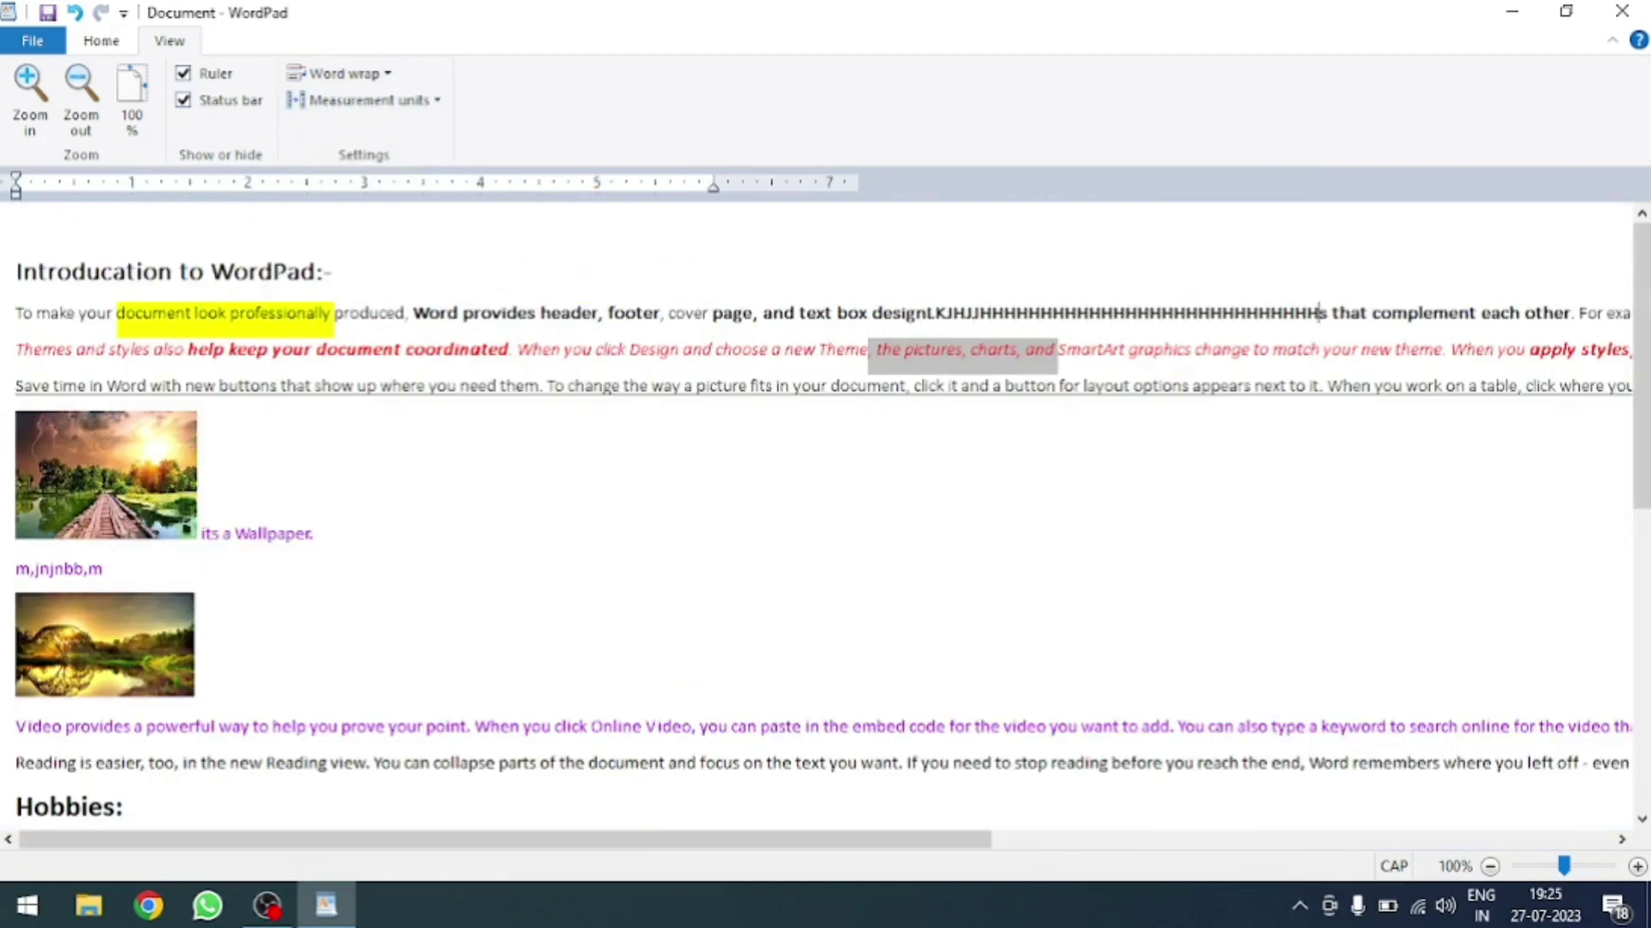
{"action": "type", "text": "HHHHHHHHHHHHHHHHHHHHHHHHHHHHHHHHHHHHHHHHHHHHHHHHHHHHHHHHHHHHHHHHHHHH"}
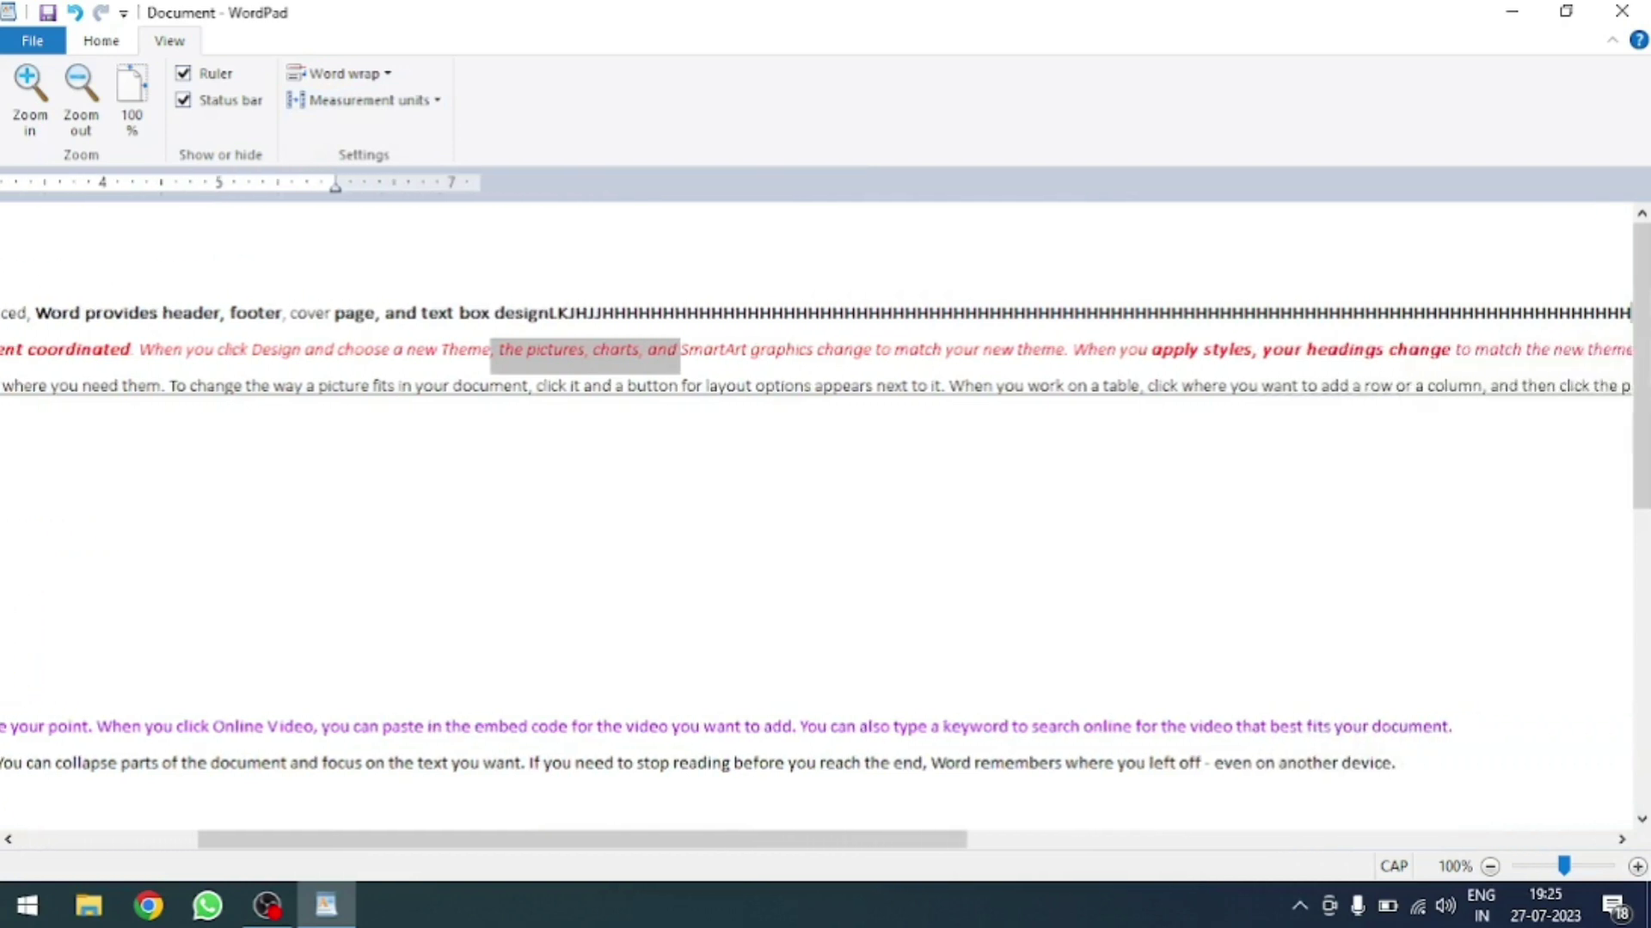
{"action": "type", "text": "HHHHHHHHHHHHHHHHHHHHHHHHHHHHHHHHGGGGGGGGGGGGGGGGGG"}
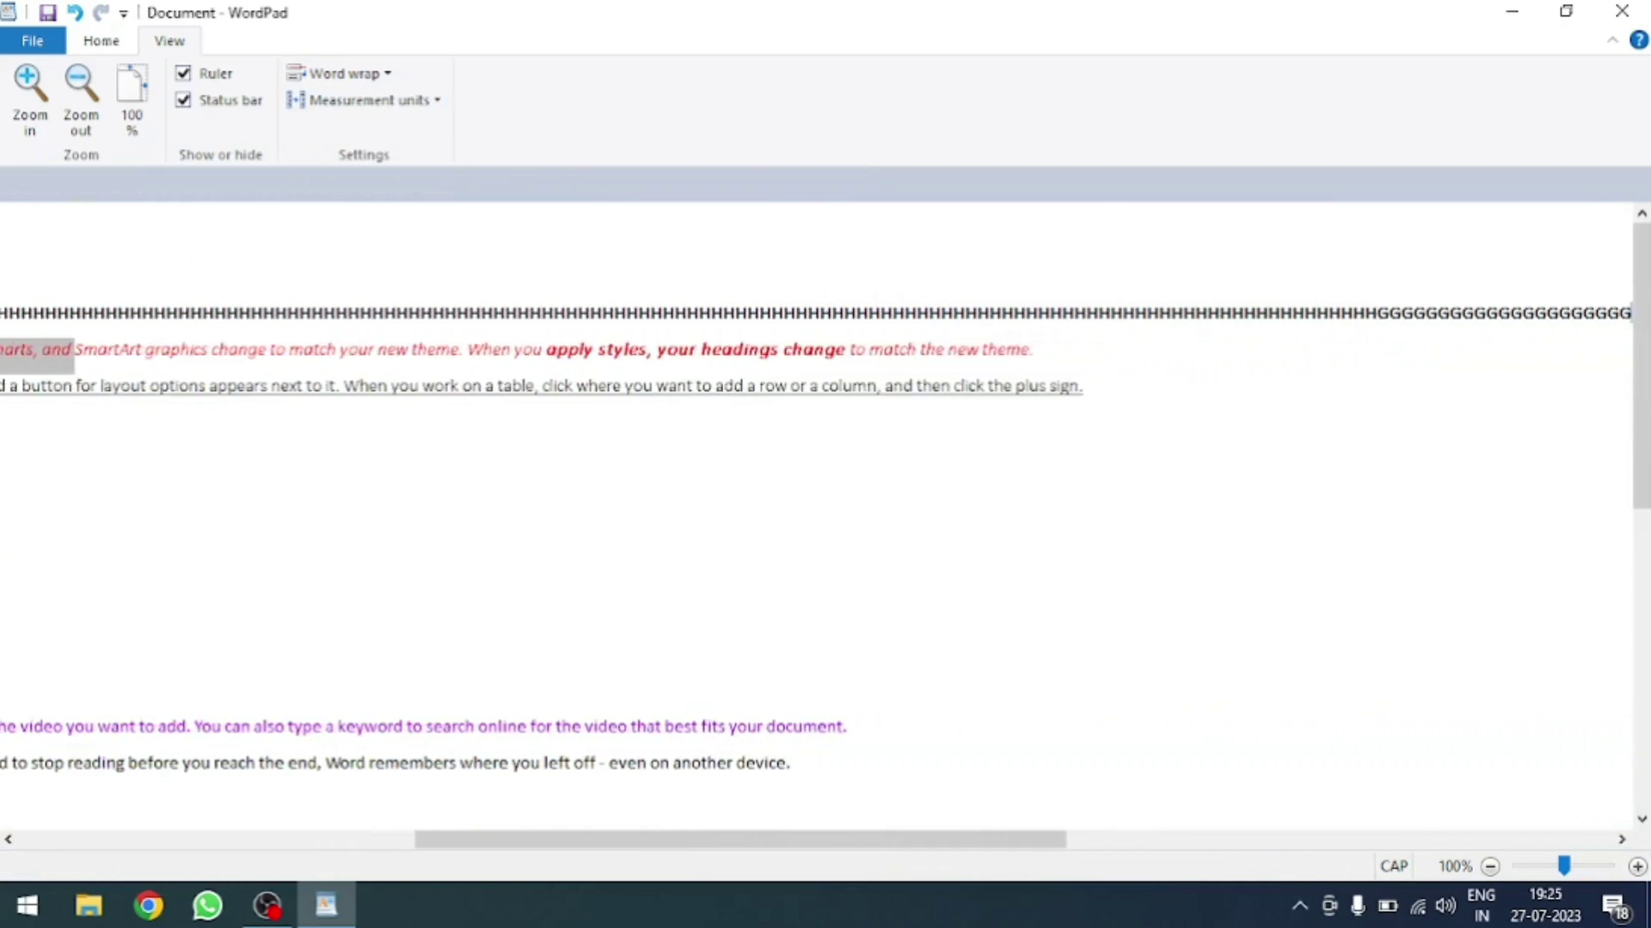
{"action": "type", "text": "GGGGGGGGGGGGGGGGGGGGGGGGGGGGGGGGGGGGGGGGGGGGGGGGGGGGGGGGGGGGGGGGGGGGGGGGGGGGGGG"}
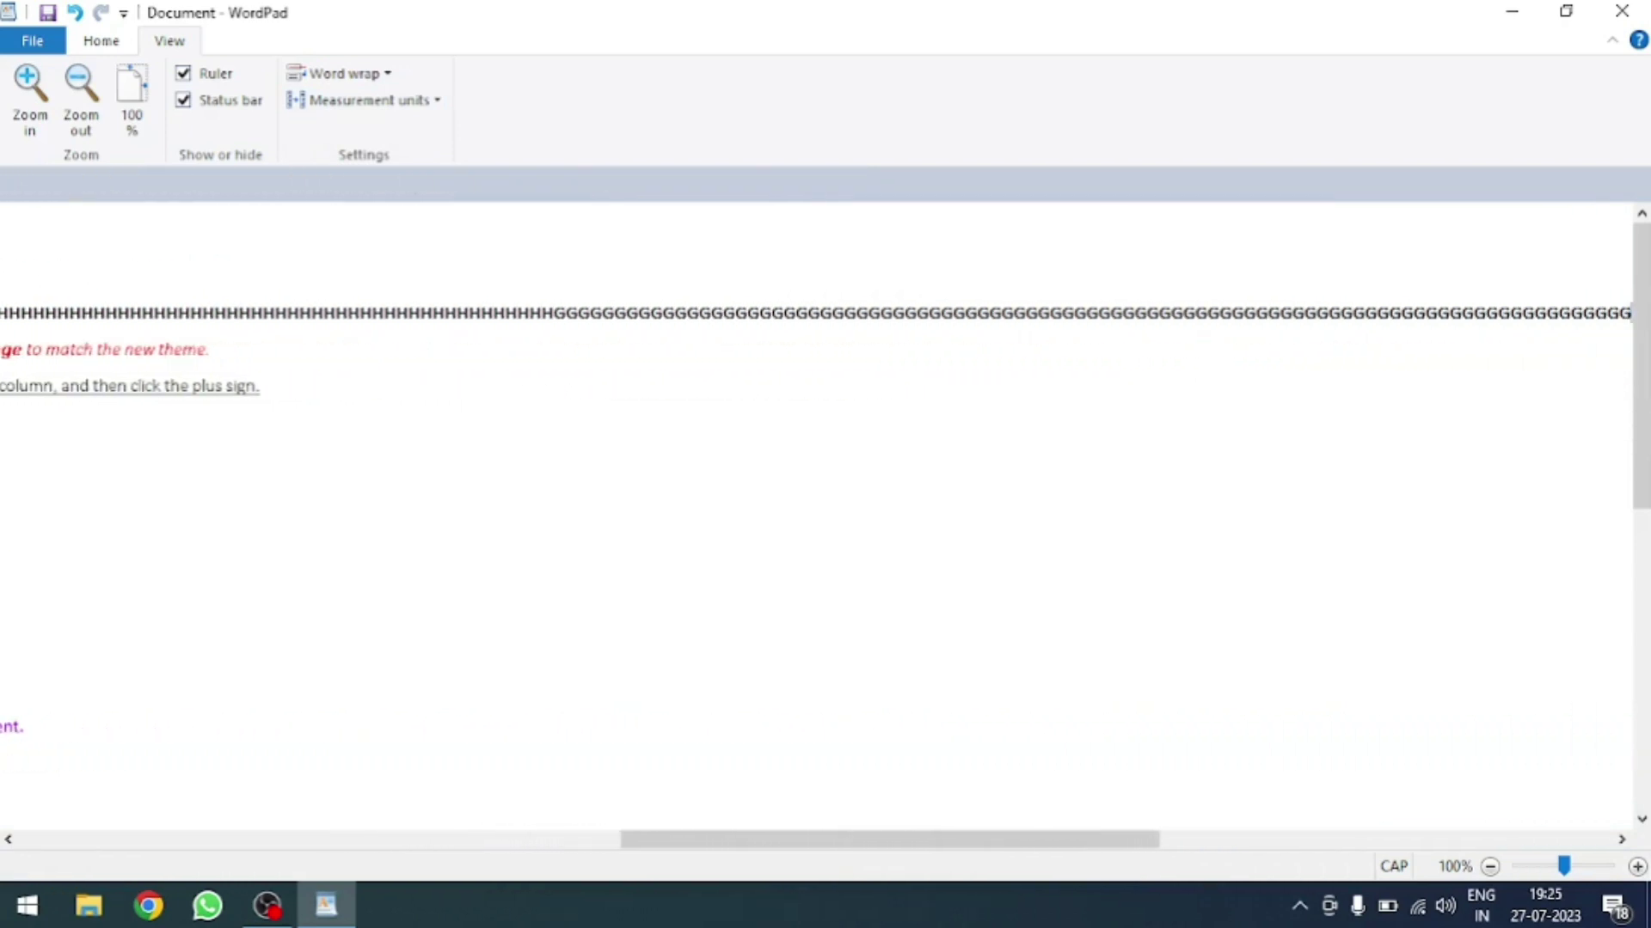
{"action": "type", "text": "G"}
- Wrap text to the window, insert a long run of L's into the G line, then wrap to ruler
{"action": "left_click", "coordinate": [340, 73]}
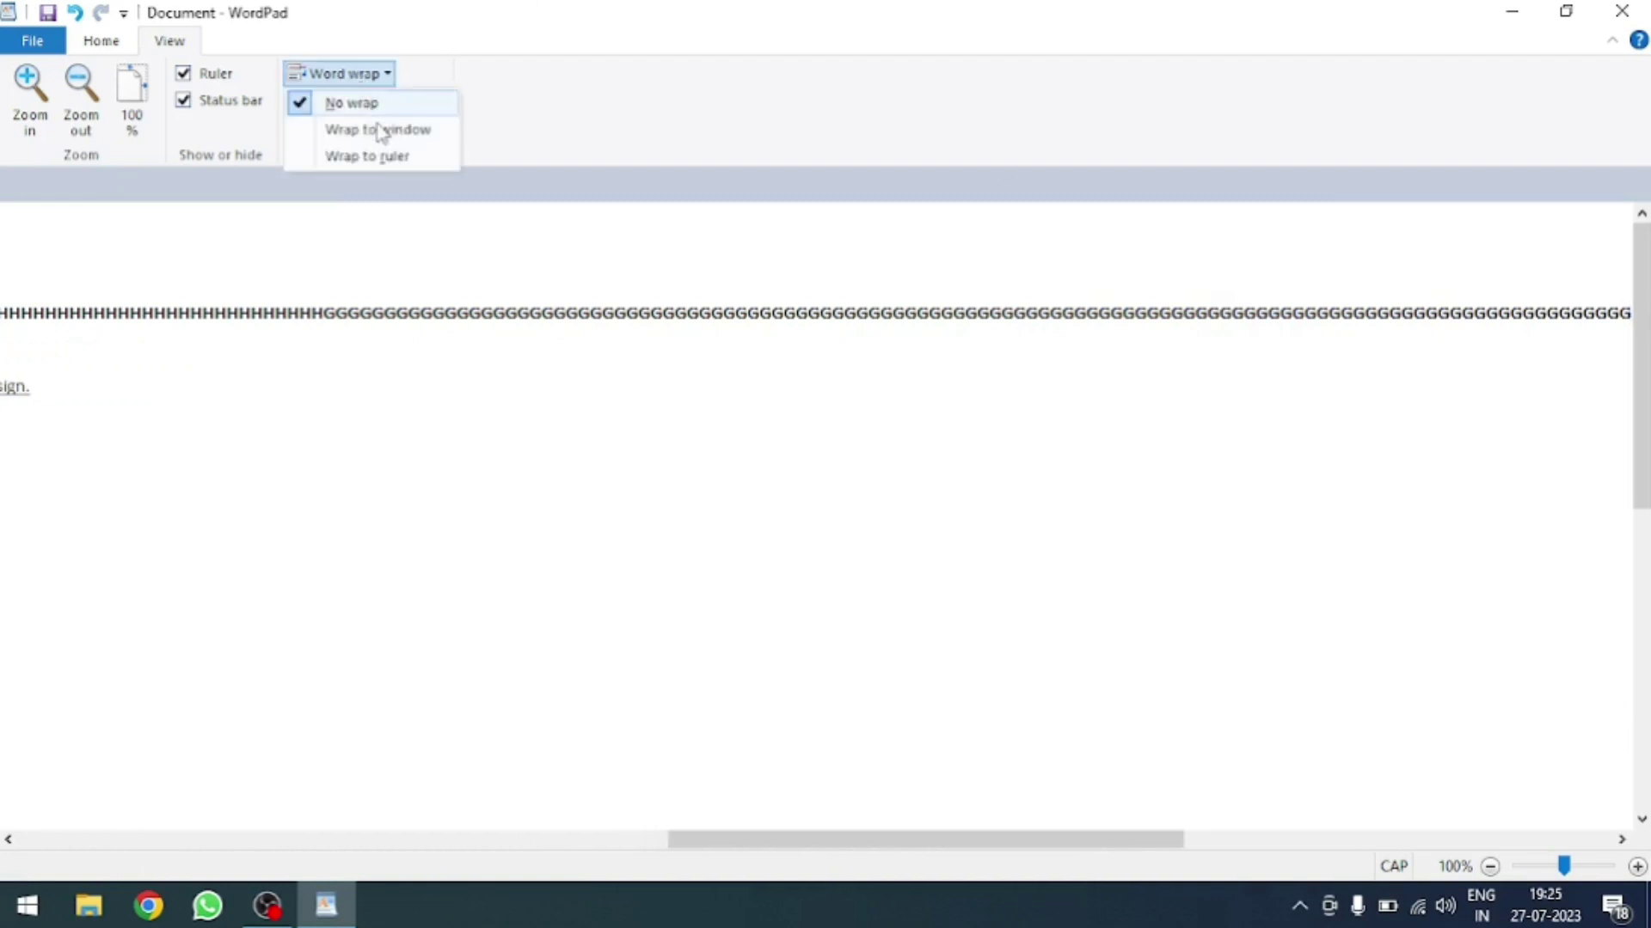
{"action": "left_click", "coordinate": [379, 129]}
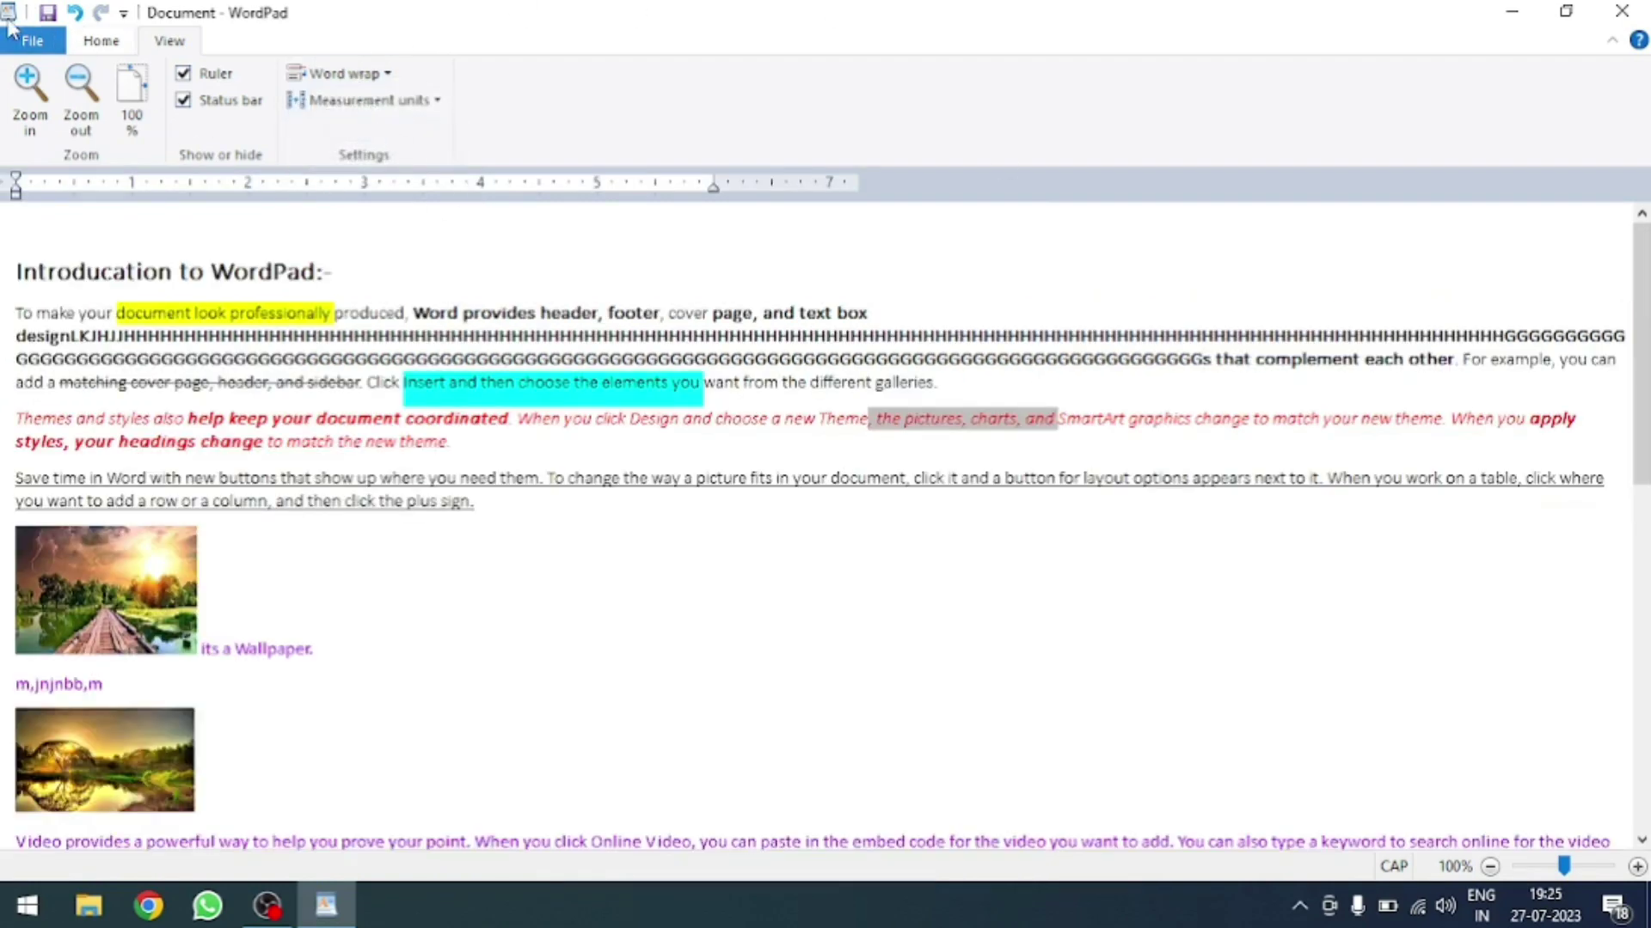
{"action": "left_click", "coordinate": [978, 357]}
{"action": "type", "text": "LLLLLLLLLLLLLLLLLLLLLLLLLLLLLLLLLLLLLLLLLLLLLLLLLLLL"}
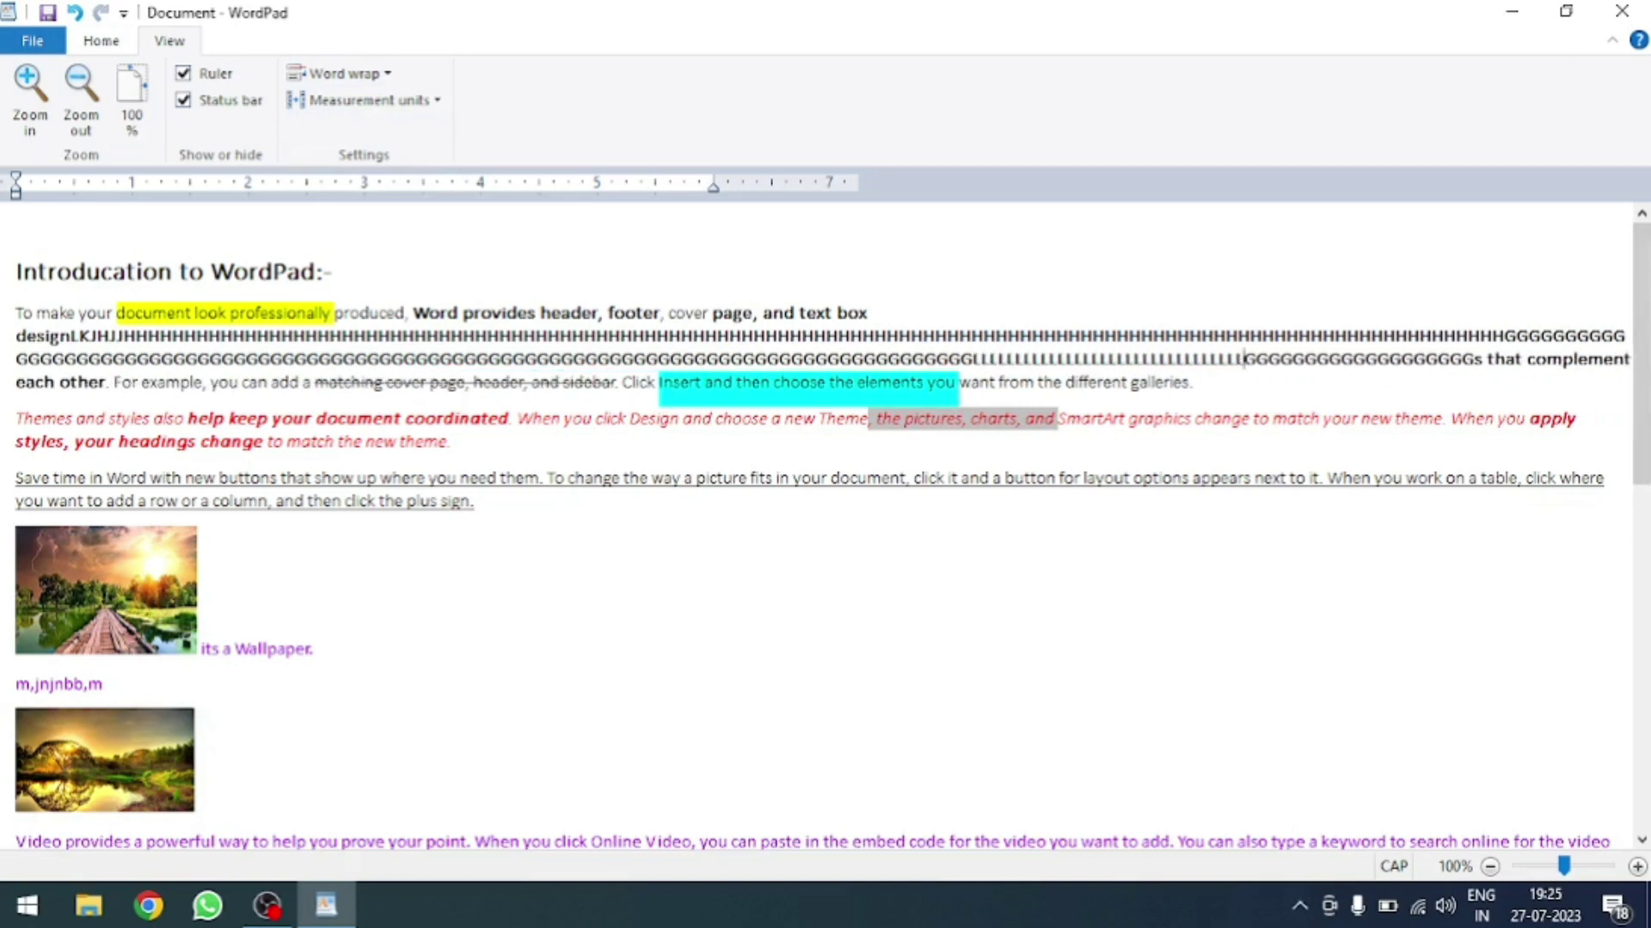
{"action": "type", "text": "LLLLLLLLLLLLLLLLLLLLLLLLLLLLLLLLLLLLLLLLLLLLLLLLLLLLLLLLLLLLLLLLLLLLLLLLLLLLLLLLLLLLLLLLLLLLLLLLLLLLLLLLLLLLLLLLLLLLLLLLLLLLLLLL"}
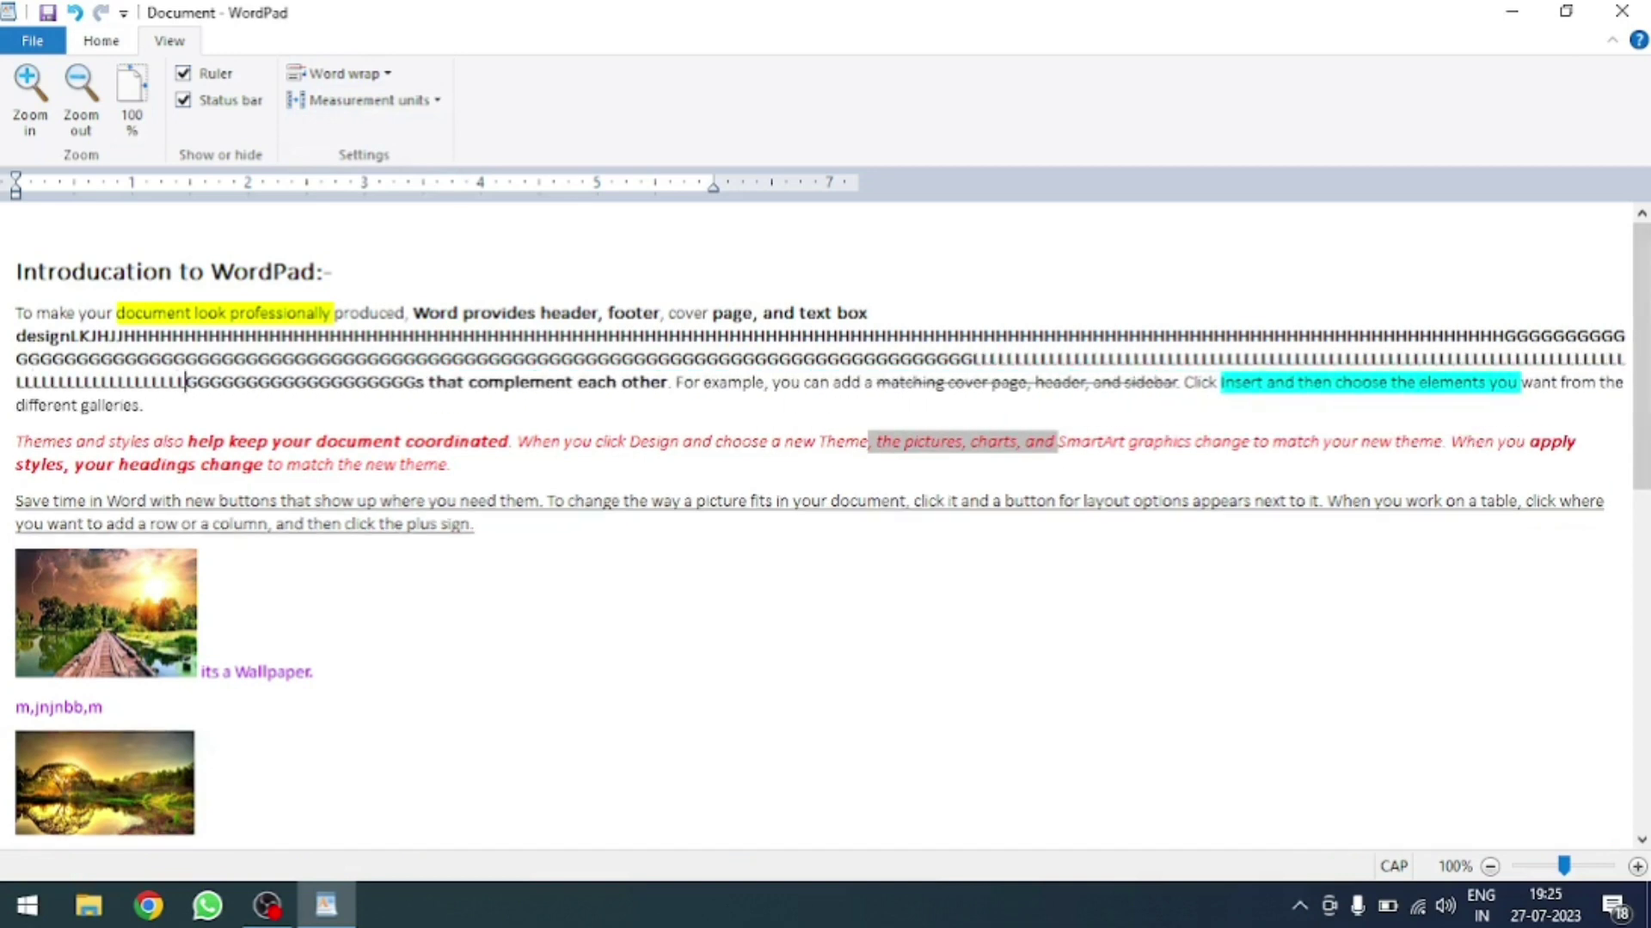
{"action": "left_click", "coordinate": [340, 73]}
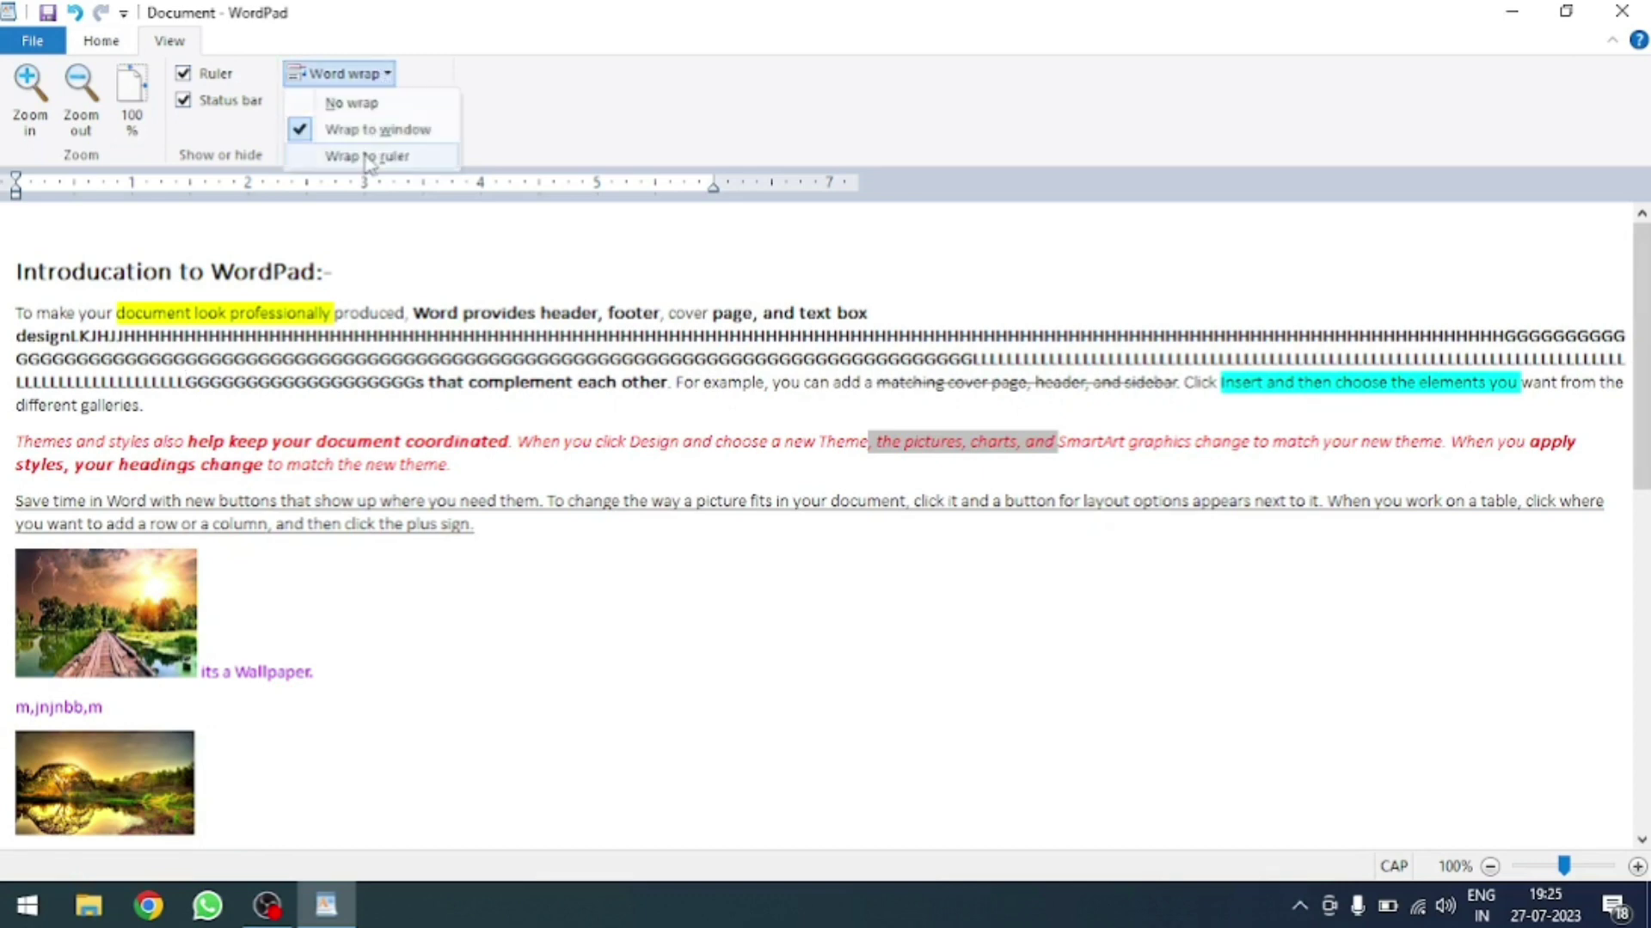
{"action": "left_click", "coordinate": [366, 155]}
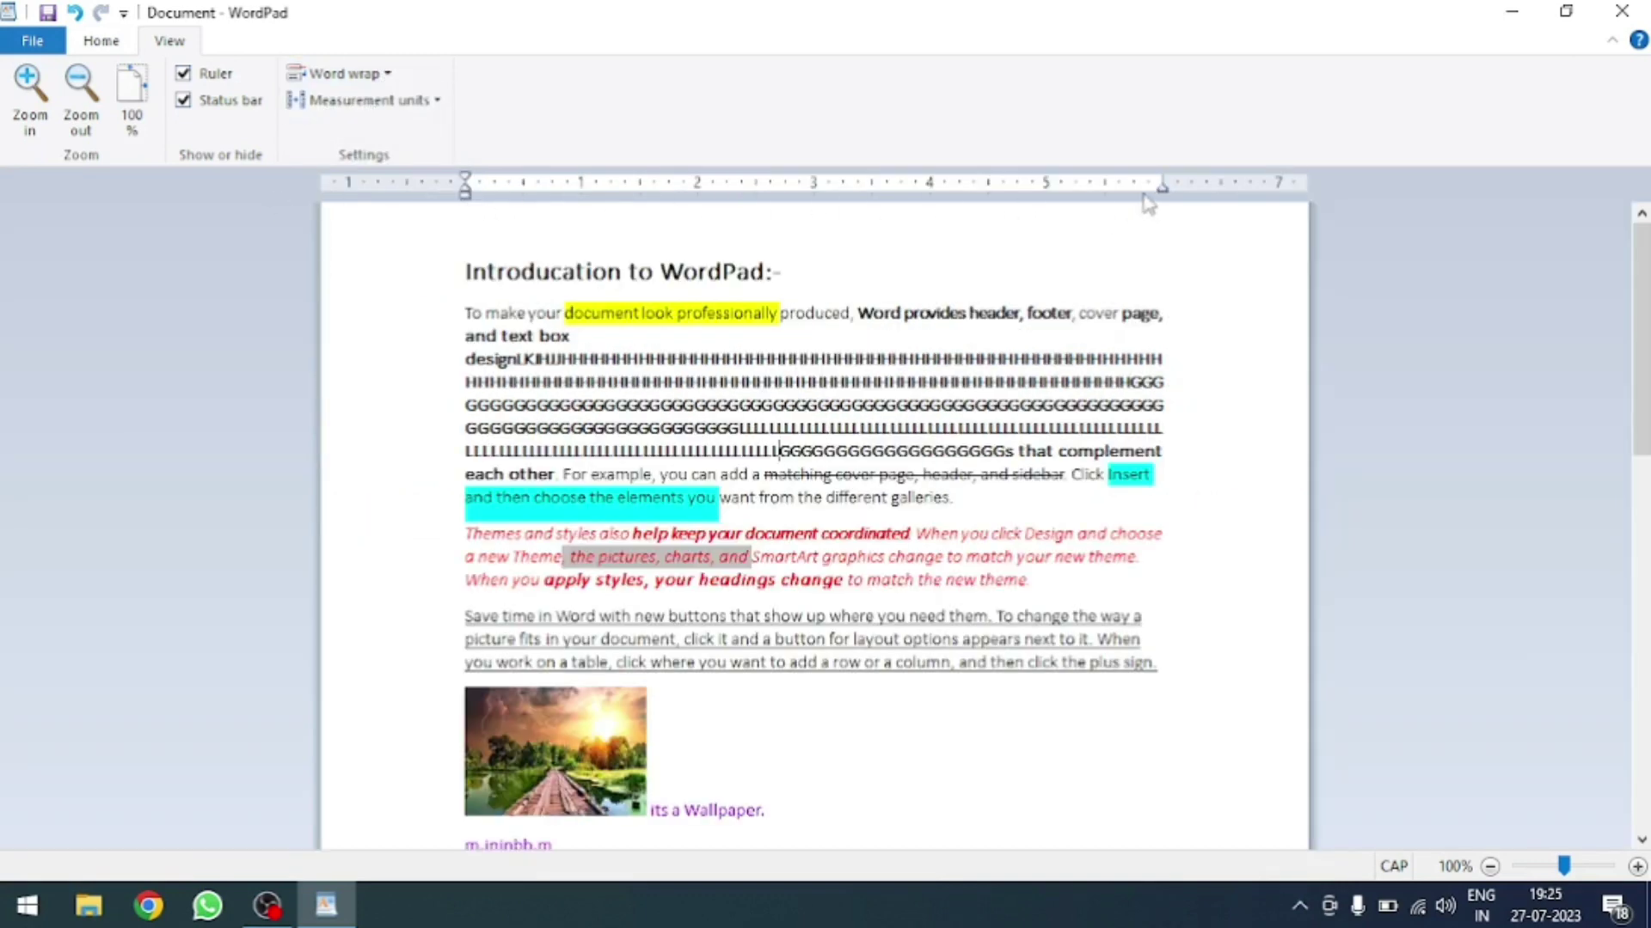
{"action": "scroll", "coordinate": [757, 724], "scroll_direction": "down", "scroll_amount": 6}
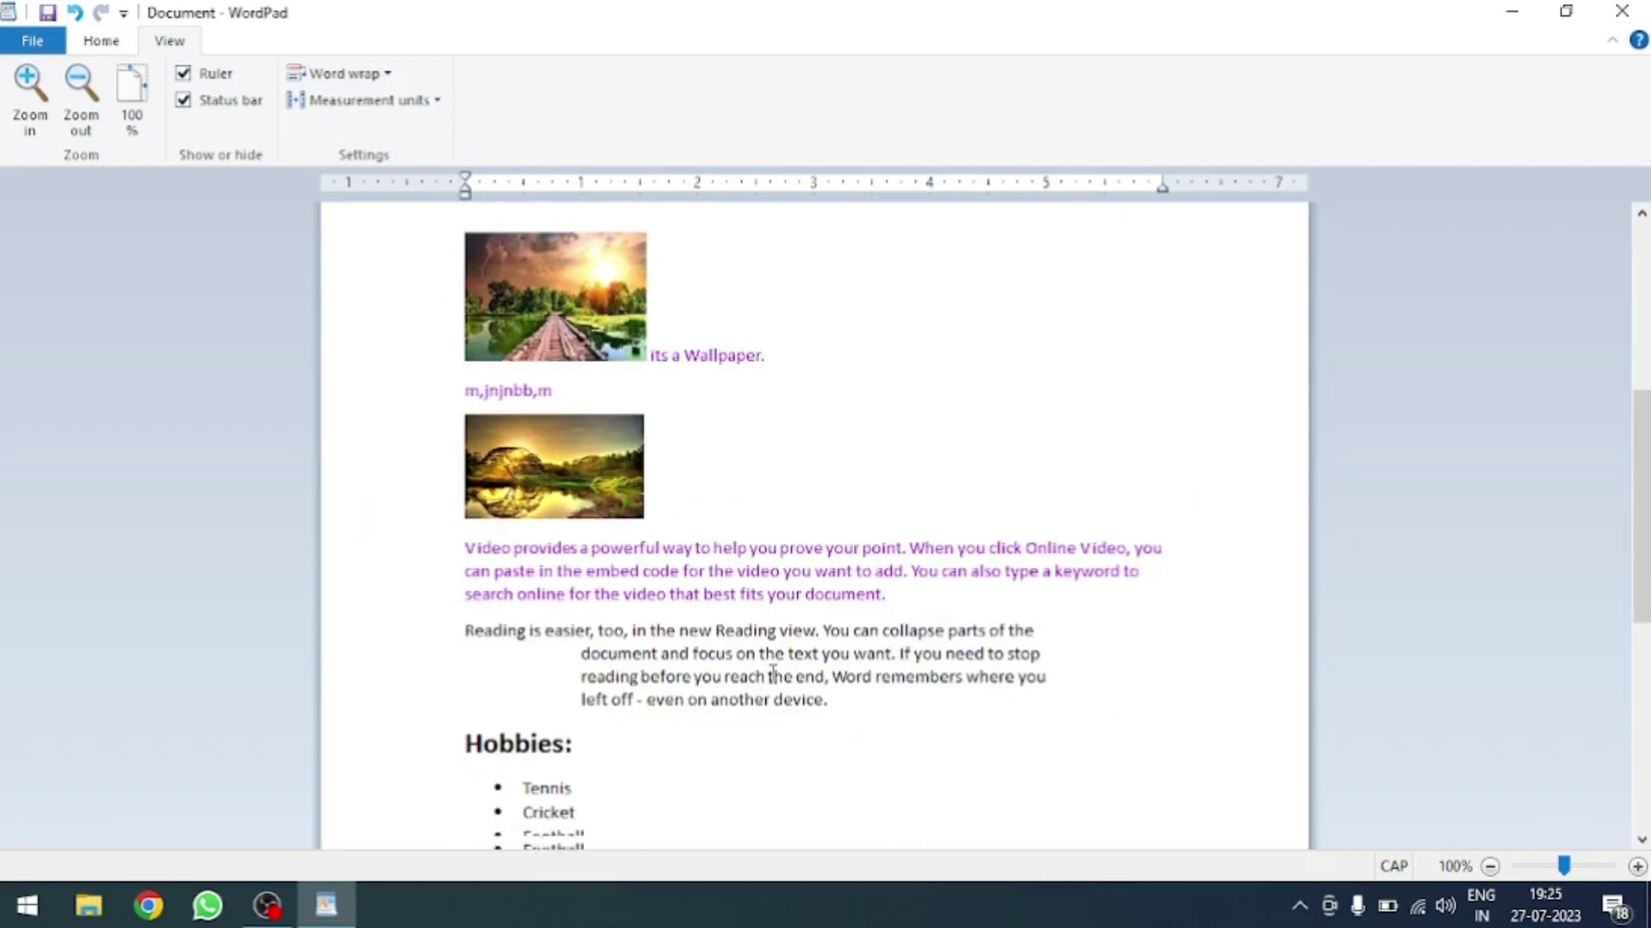
{"action": "left_click", "coordinate": [383, 102]}
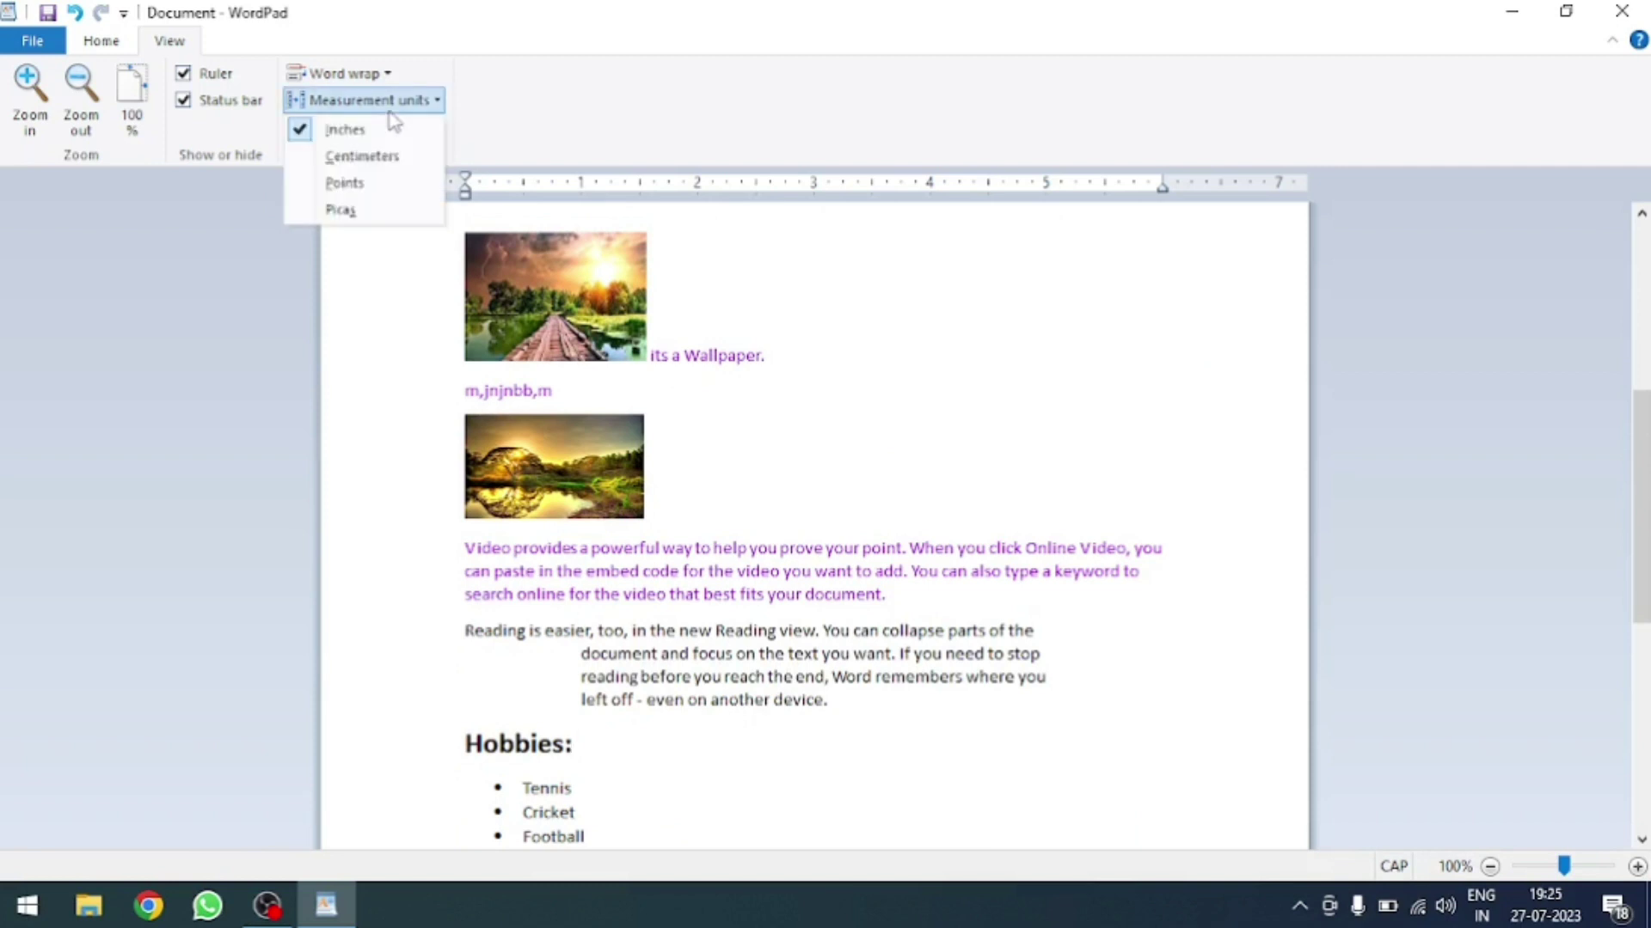
{"action": "left_click", "coordinate": [972, 390]}
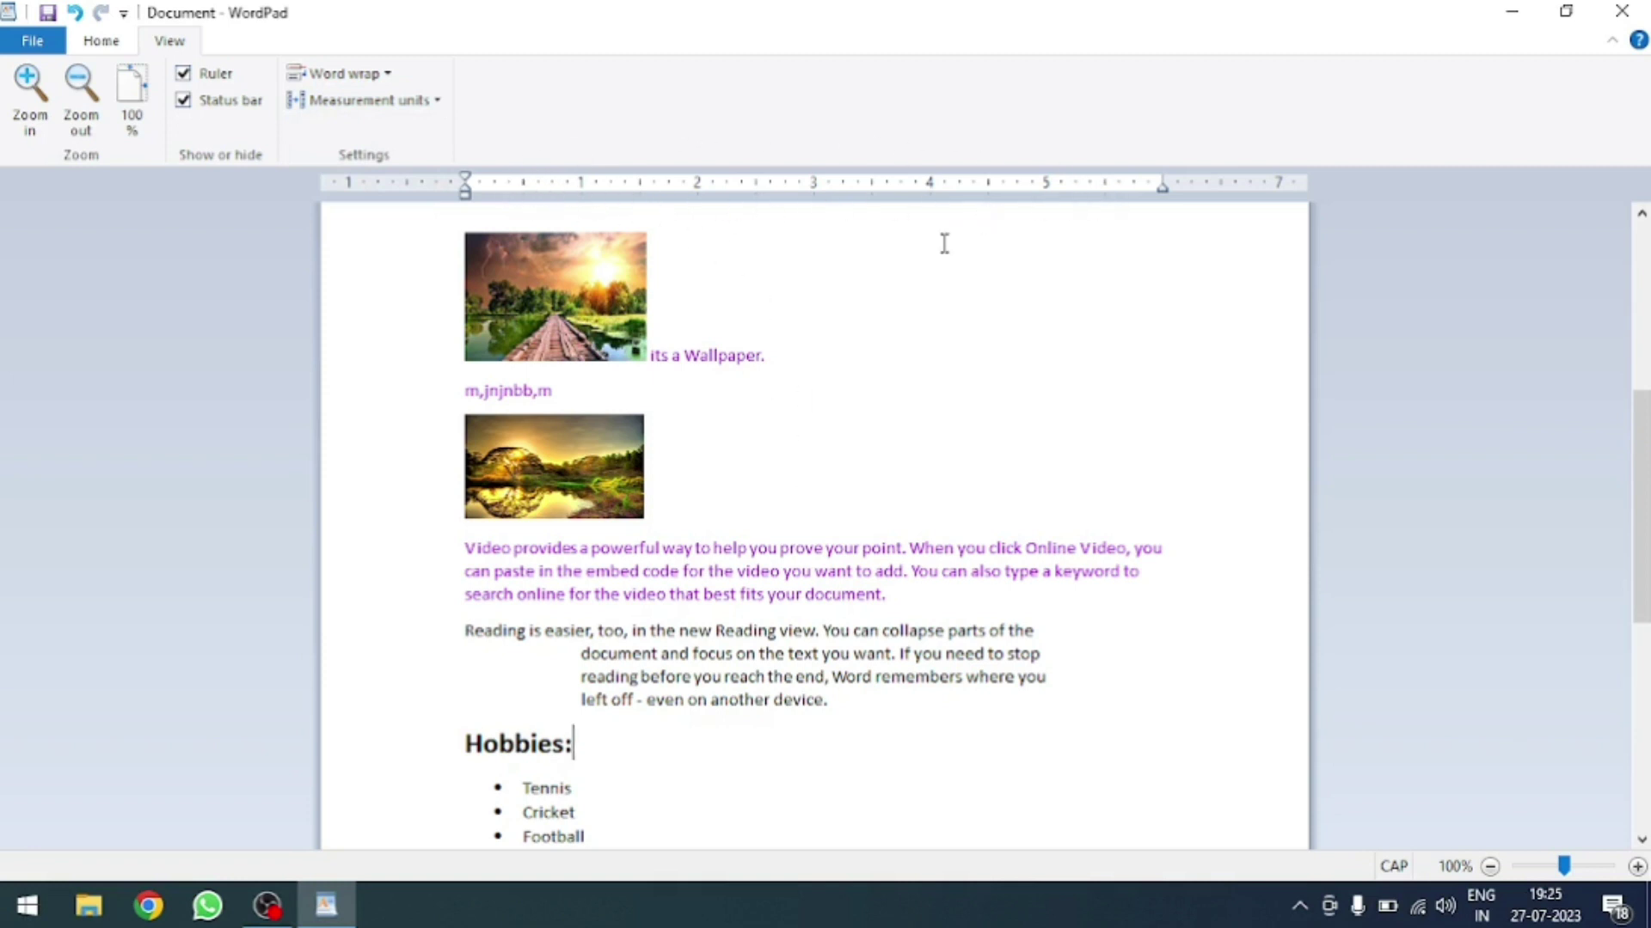
{"action": "left_click", "coordinate": [424, 103]}
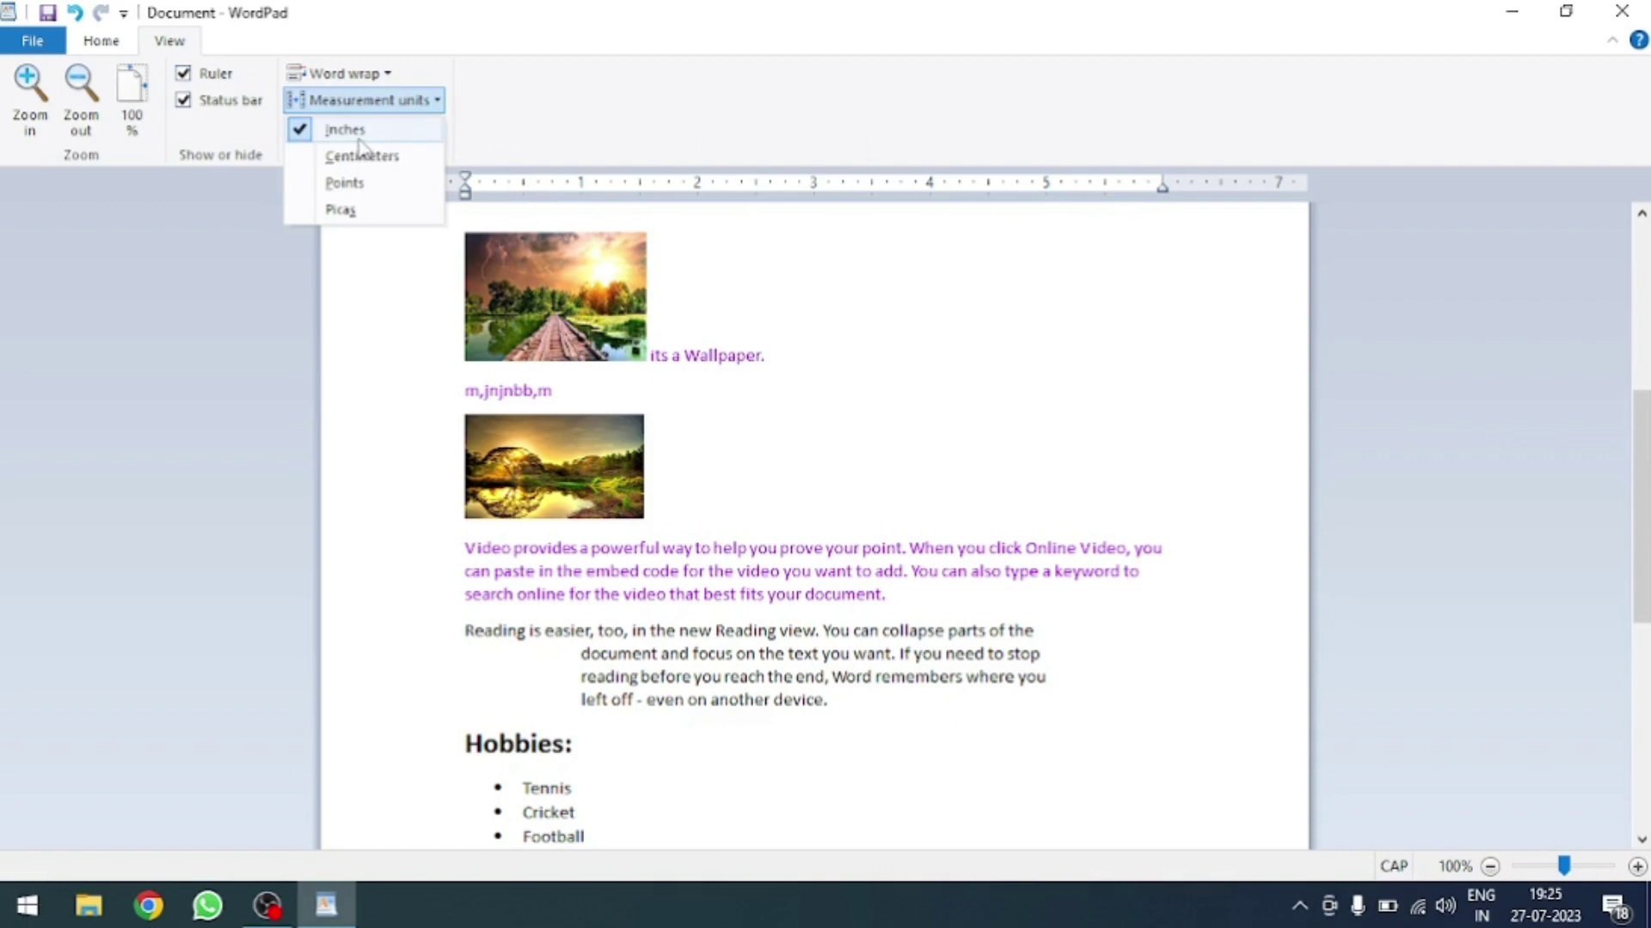
{"action": "left_click", "coordinate": [361, 158]}
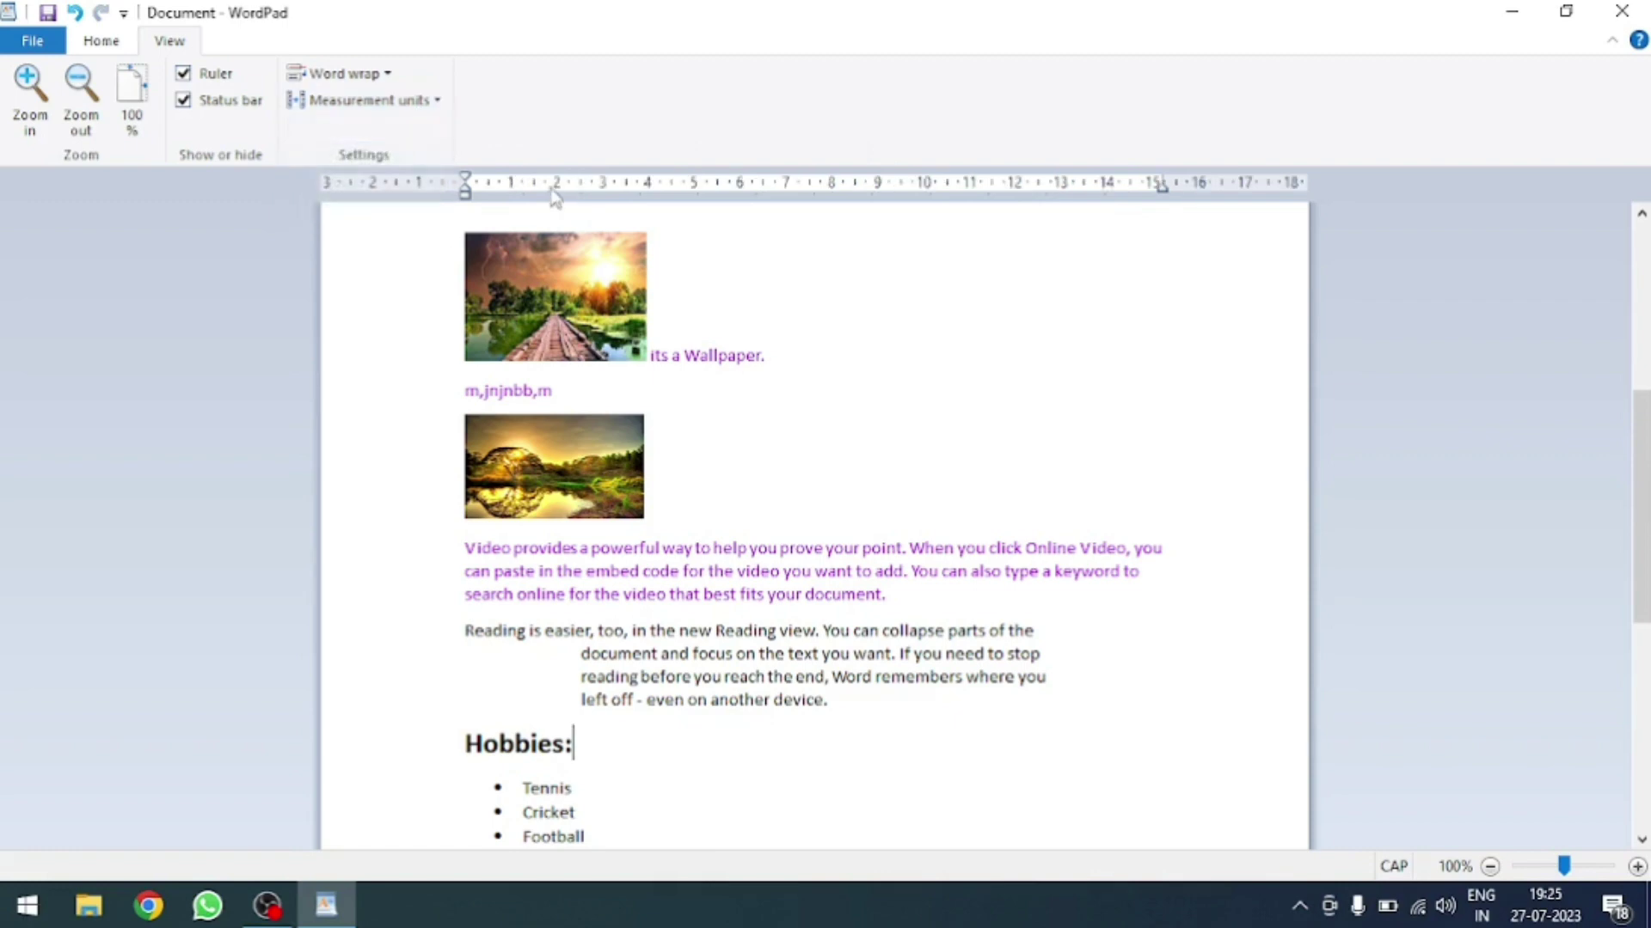
{"action": "left_click", "coordinate": [368, 105]}
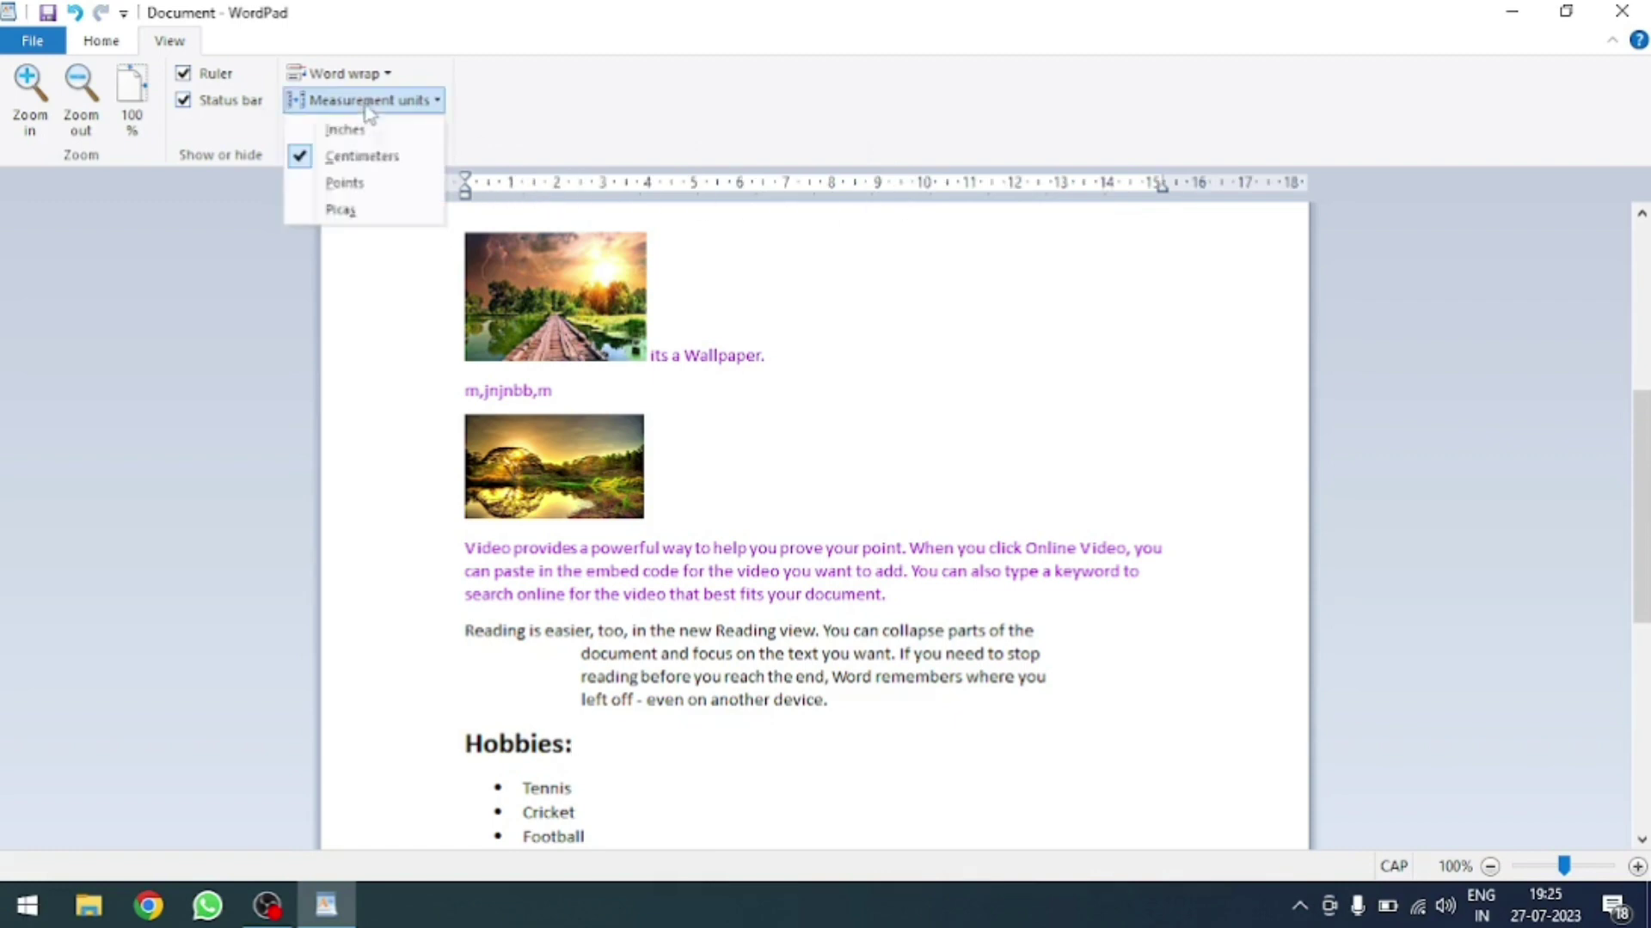
{"action": "left_click", "coordinate": [369, 185]}
{"action": "left_click", "coordinate": [432, 102]}
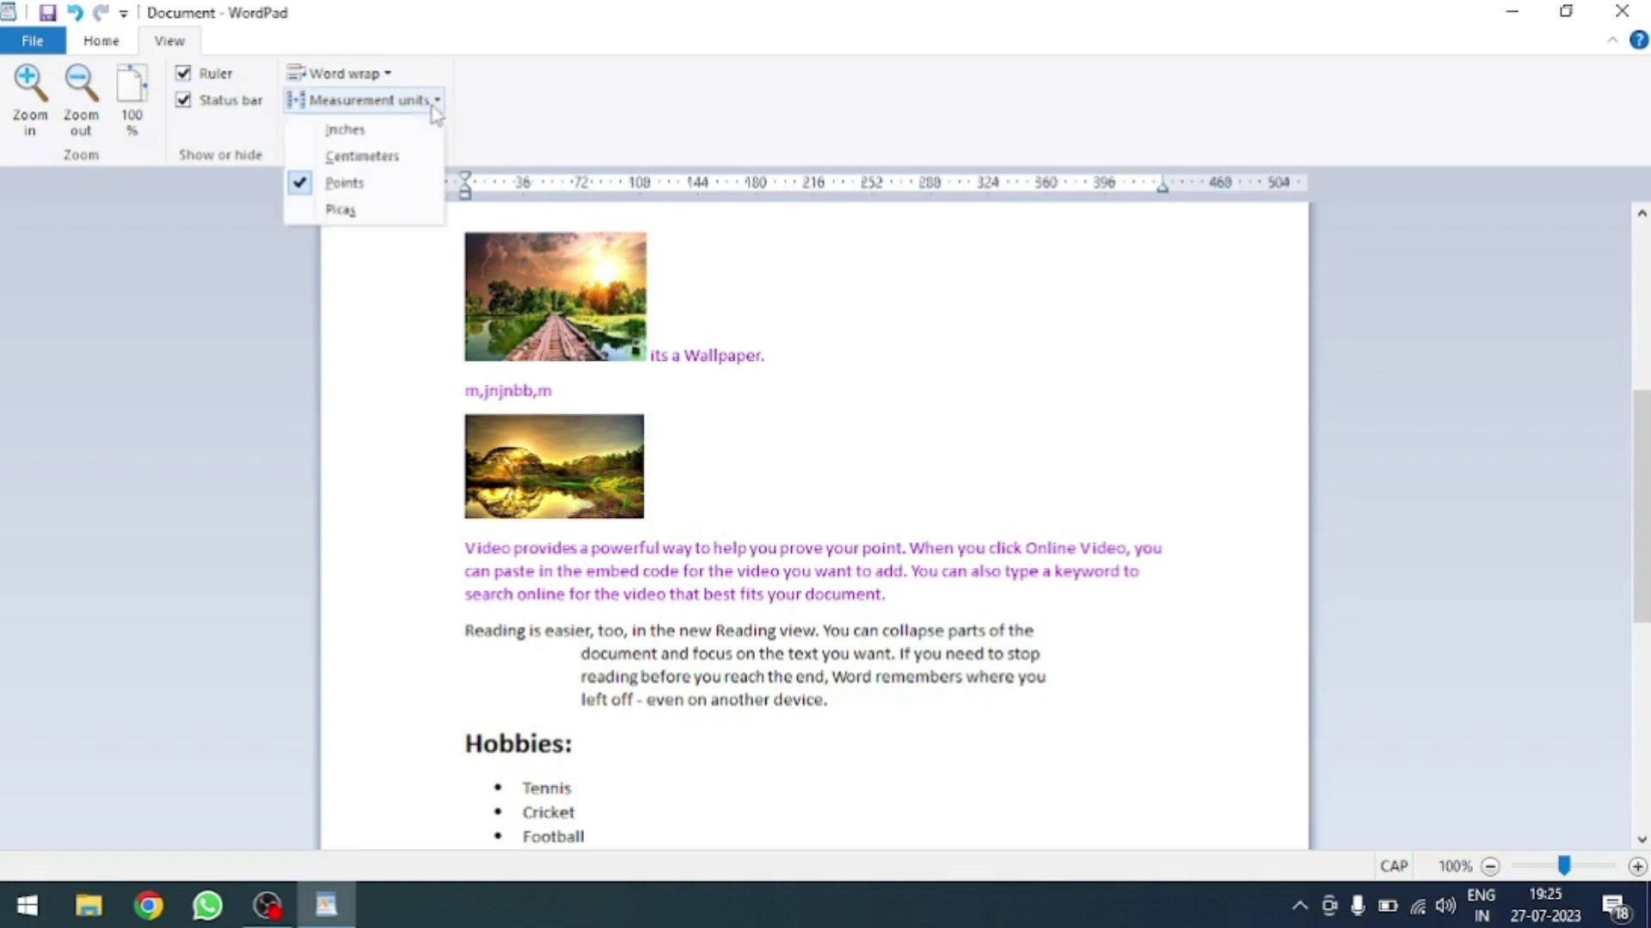
{"action": "left_click", "coordinate": [361, 211]}
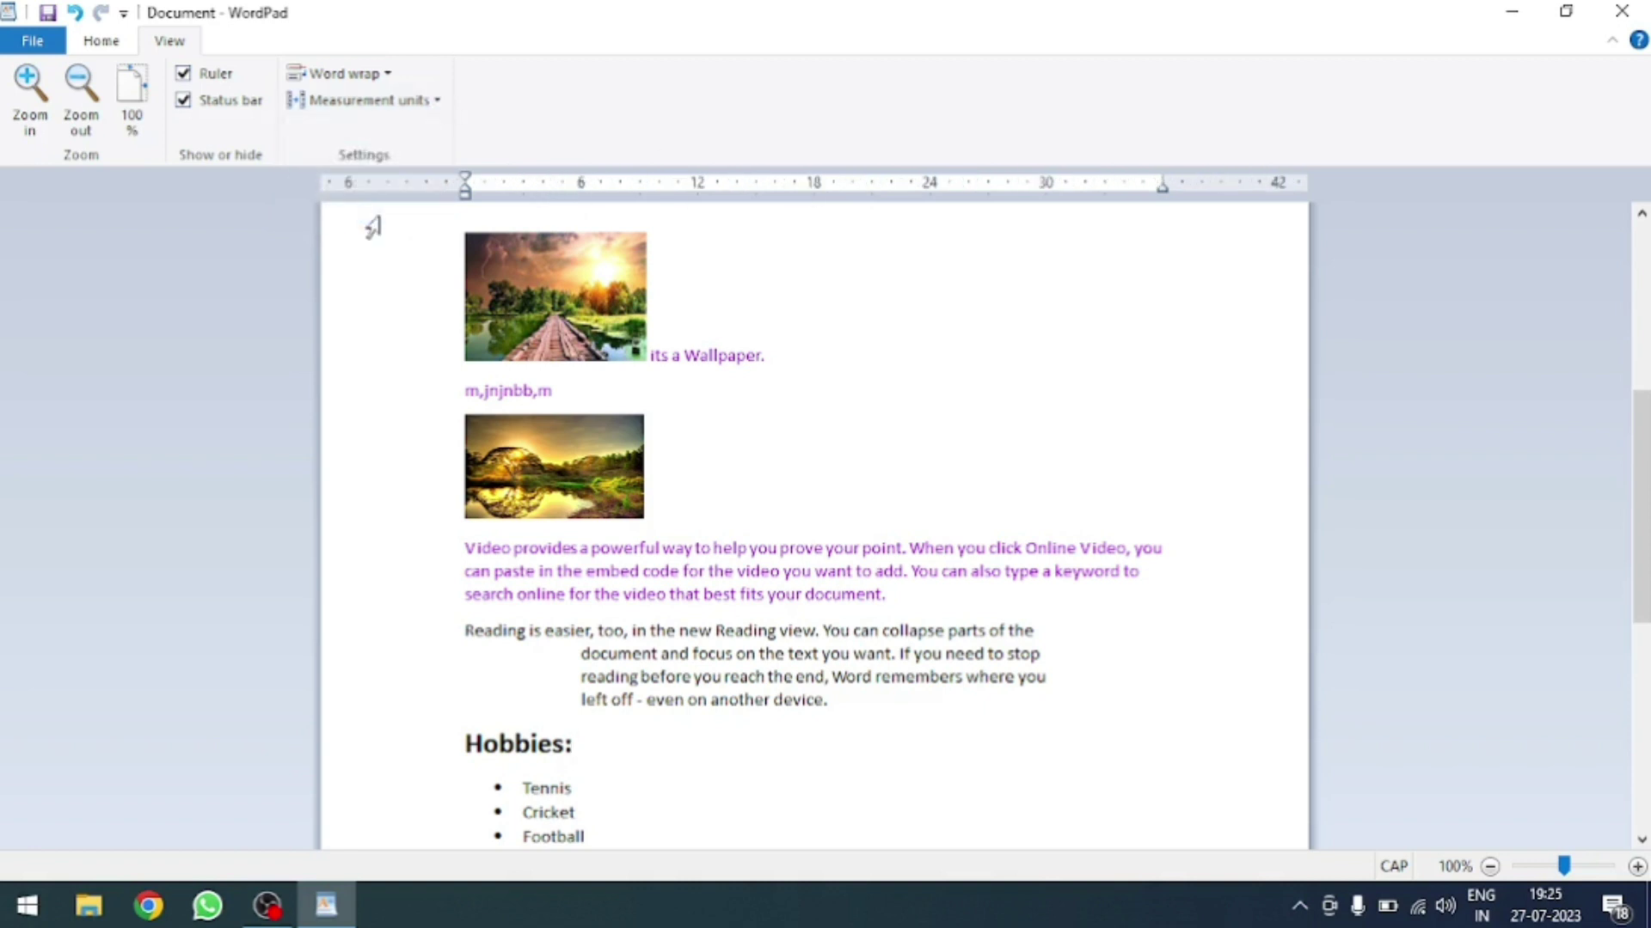
{"action": "left_click", "coordinate": [391, 103]}
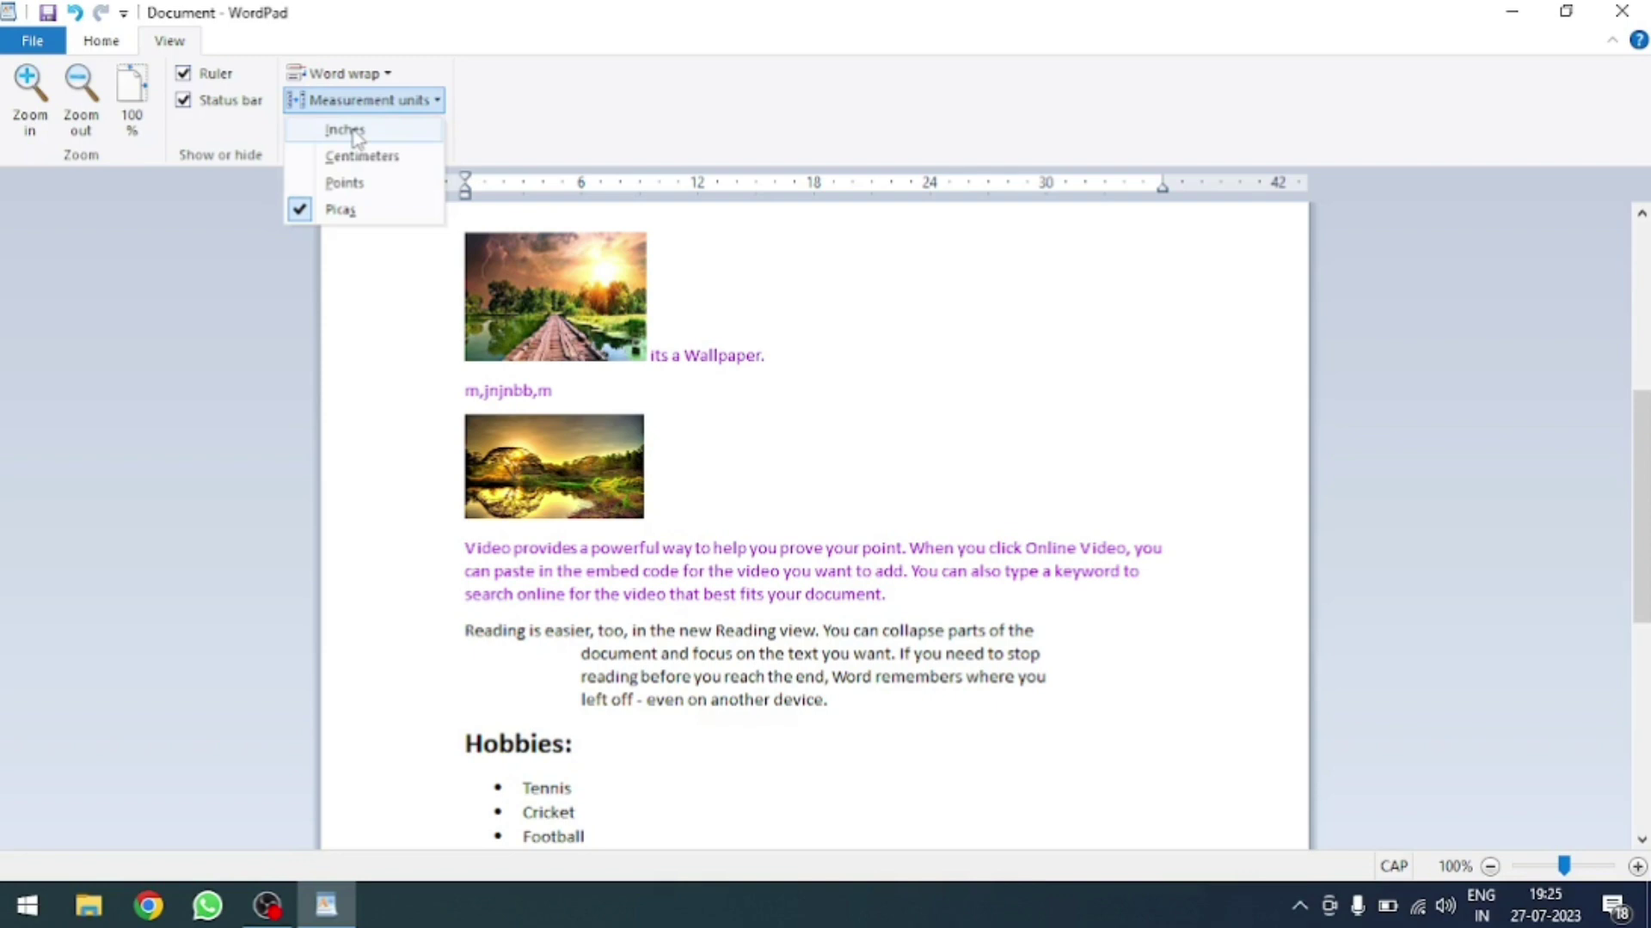
{"action": "left_click", "coordinate": [356, 138]}
{"action": "scroll", "coordinate": [678, 601], "scroll_direction": "up", "scroll_amount": 2}
{"action": "scroll", "coordinate": [664, 572], "scroll_direction": "up", "scroll_amount": 3}
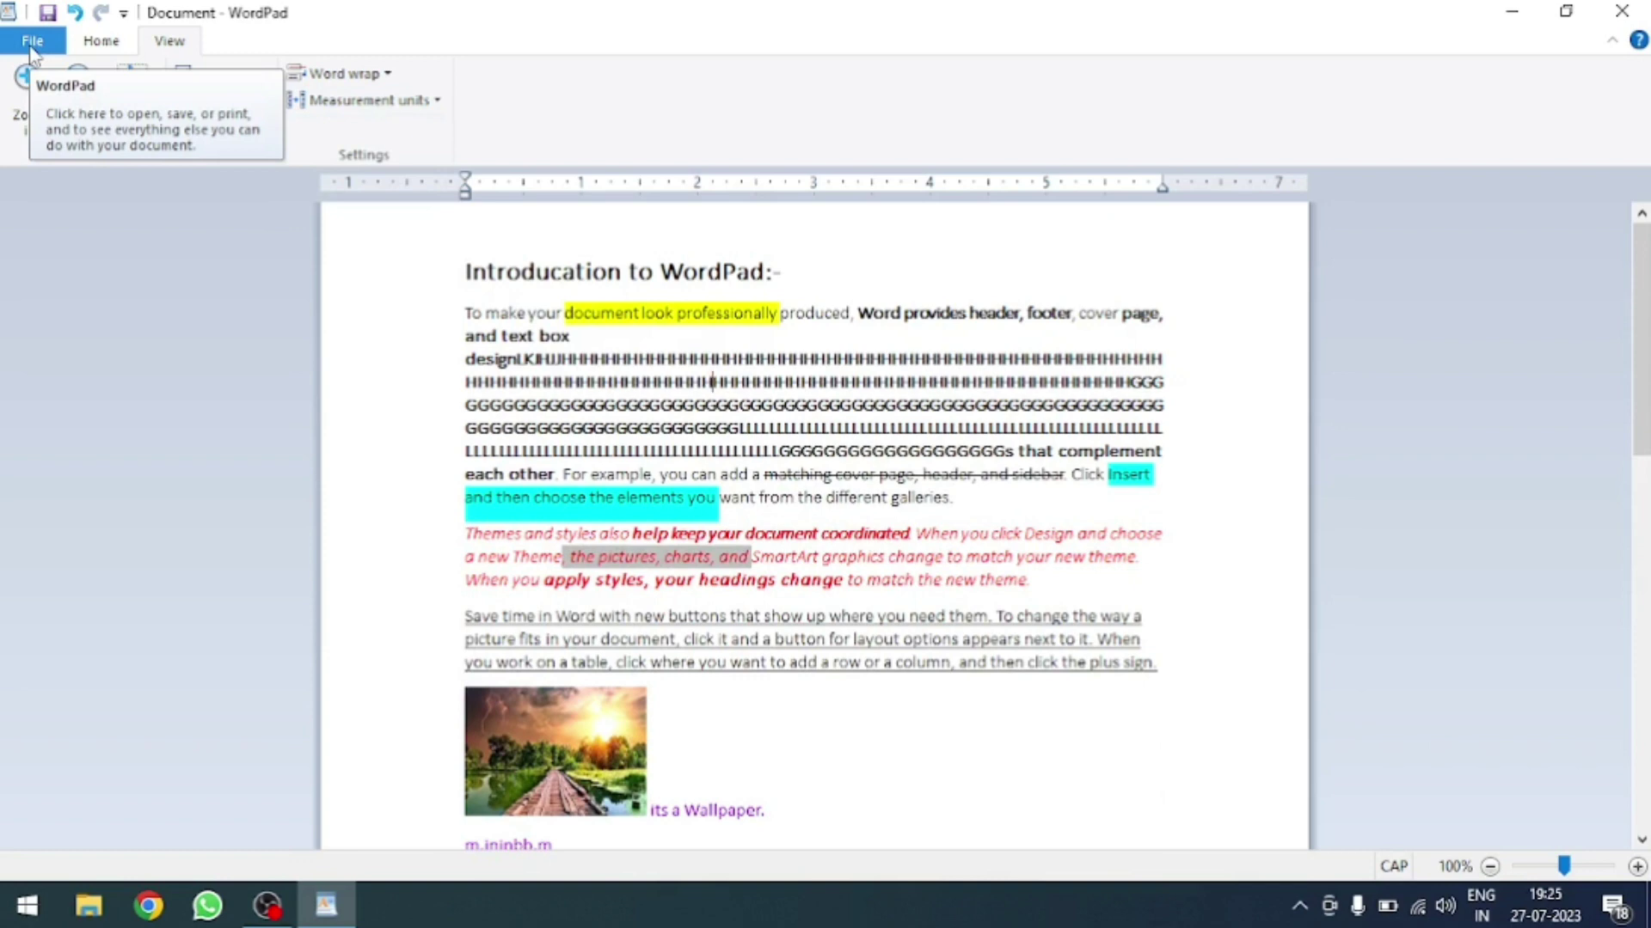
{"action": "left_click", "coordinate": [33, 43]}
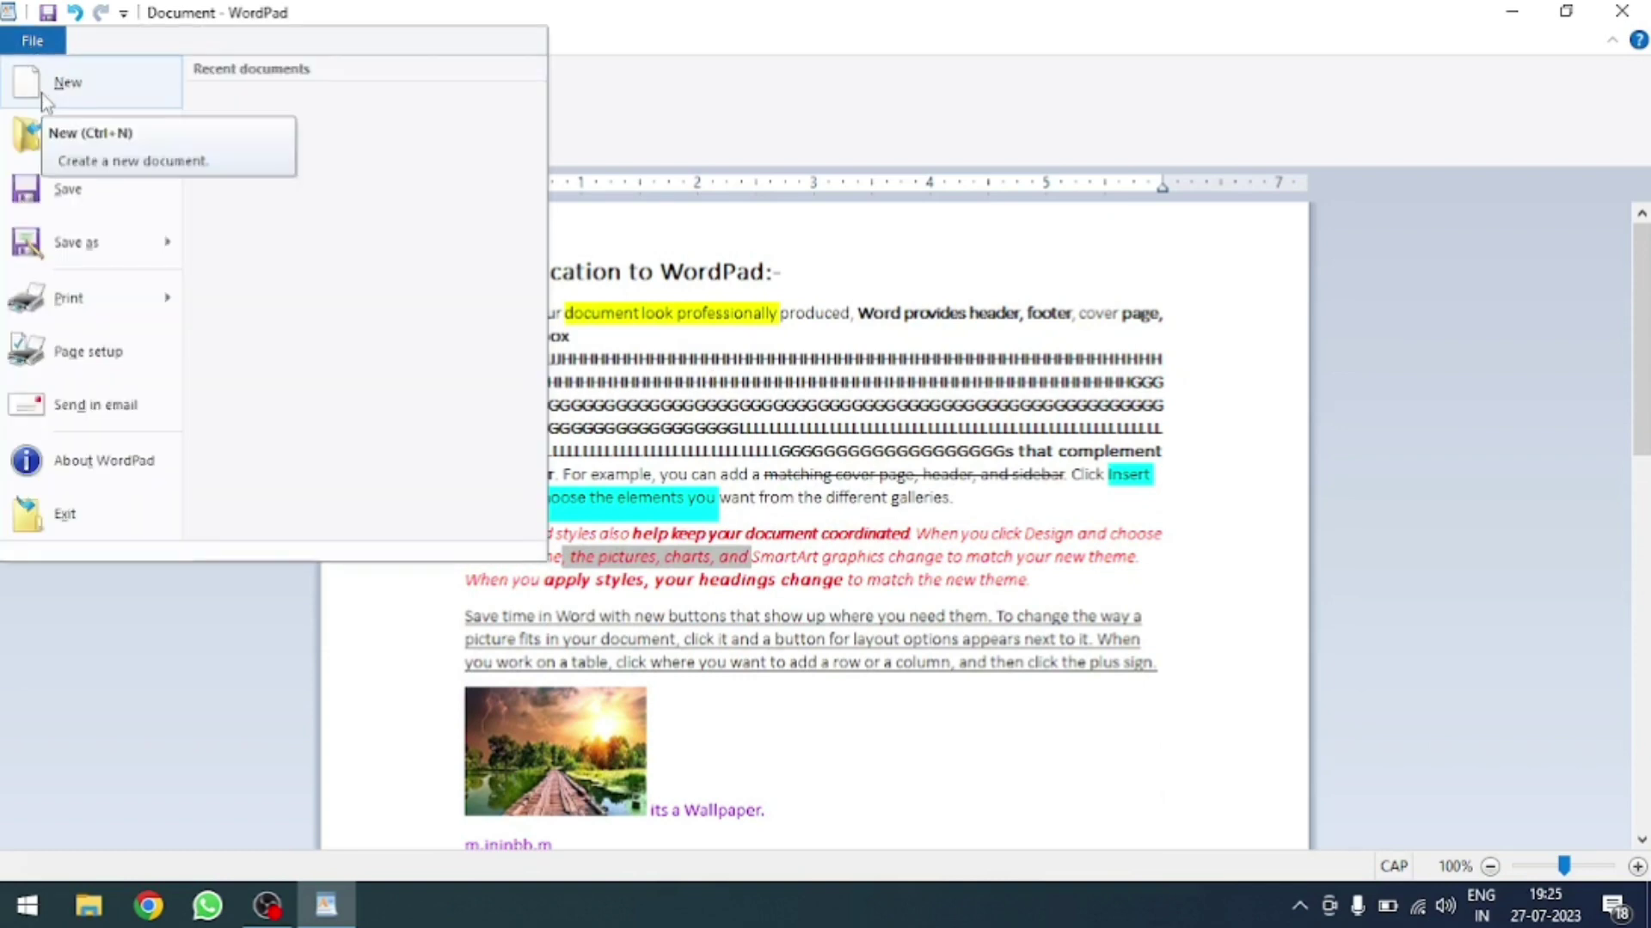
{"action": "left_click", "coordinate": [43, 99]}
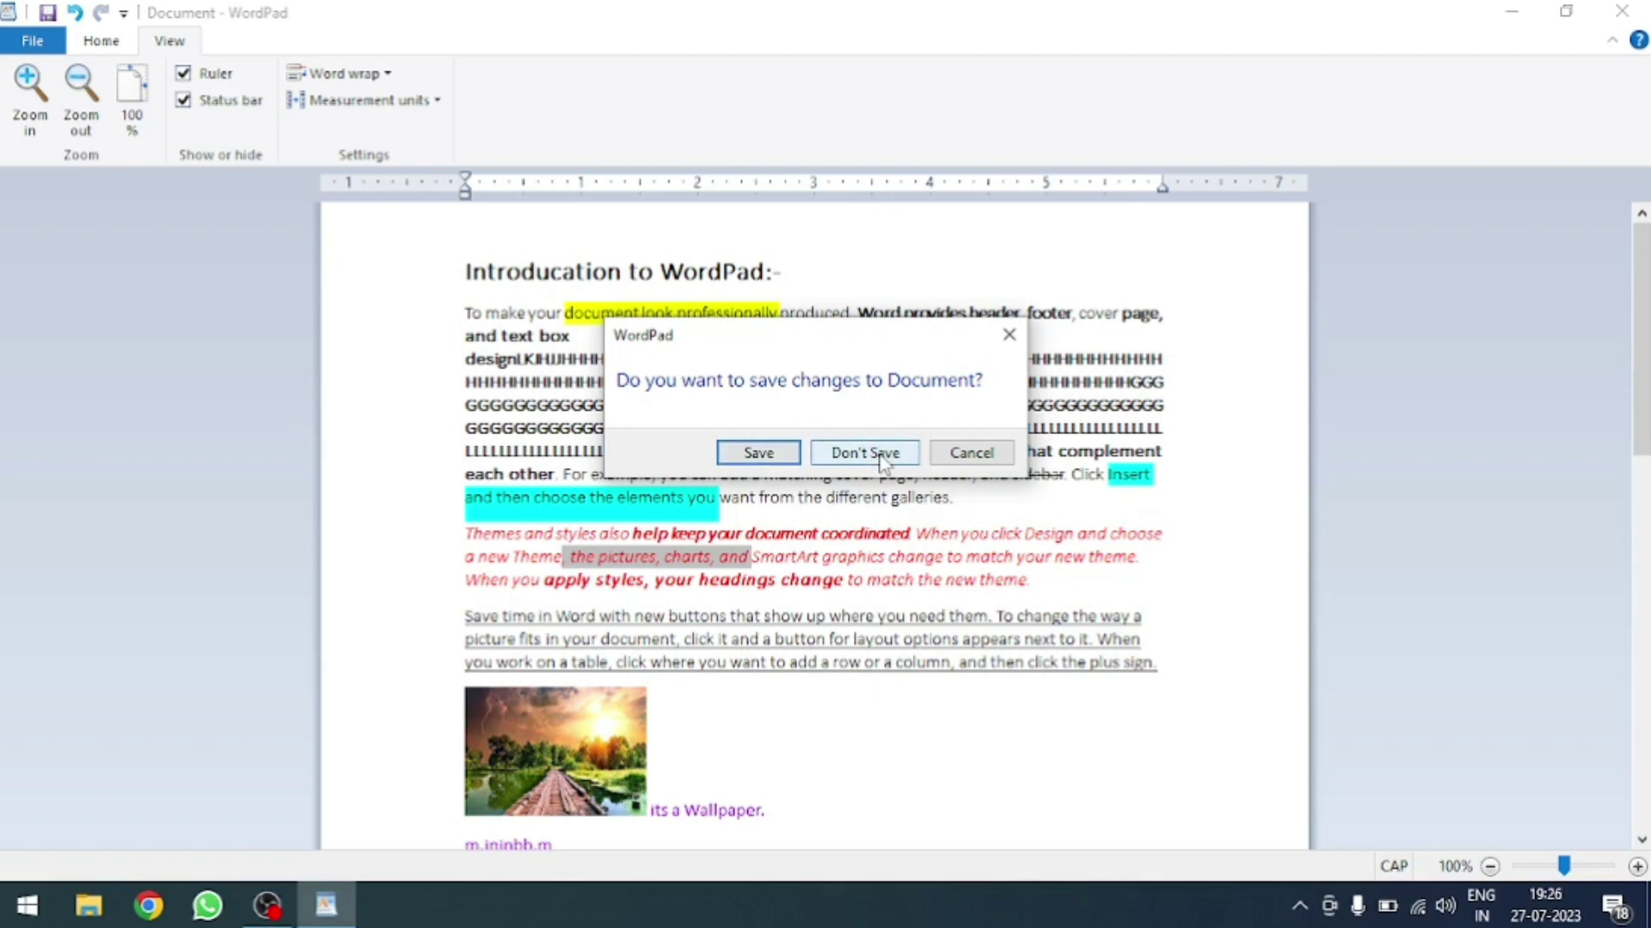
{"action": "left_click", "coordinate": [985, 456]}
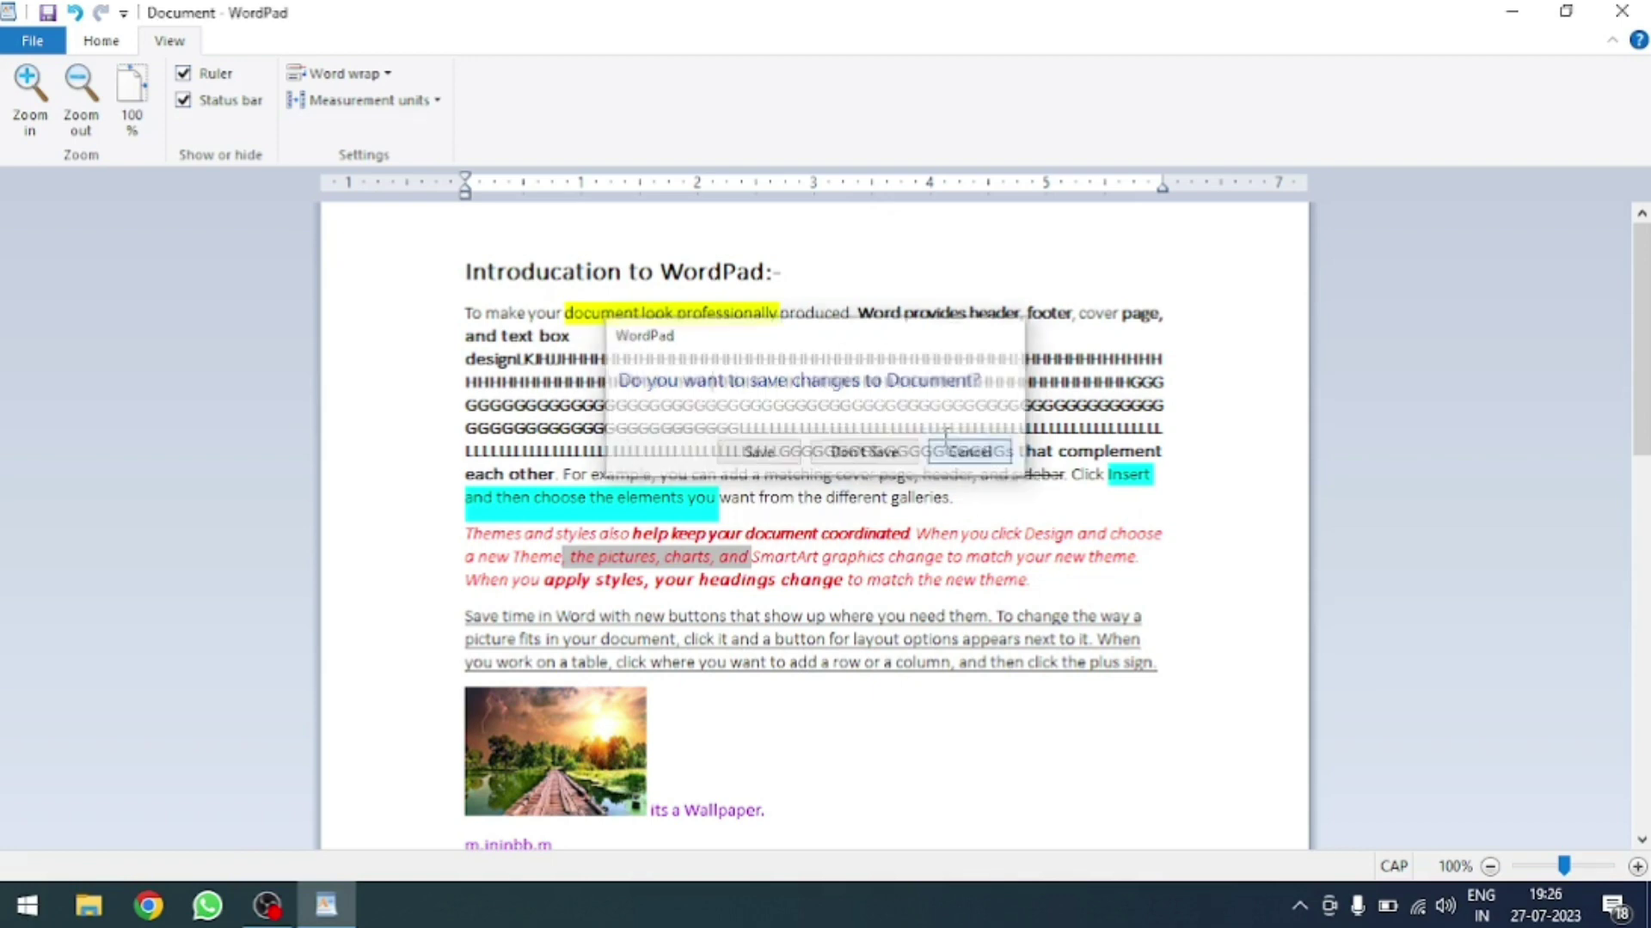
{"action": "left_click", "coordinate": [32, 40]}
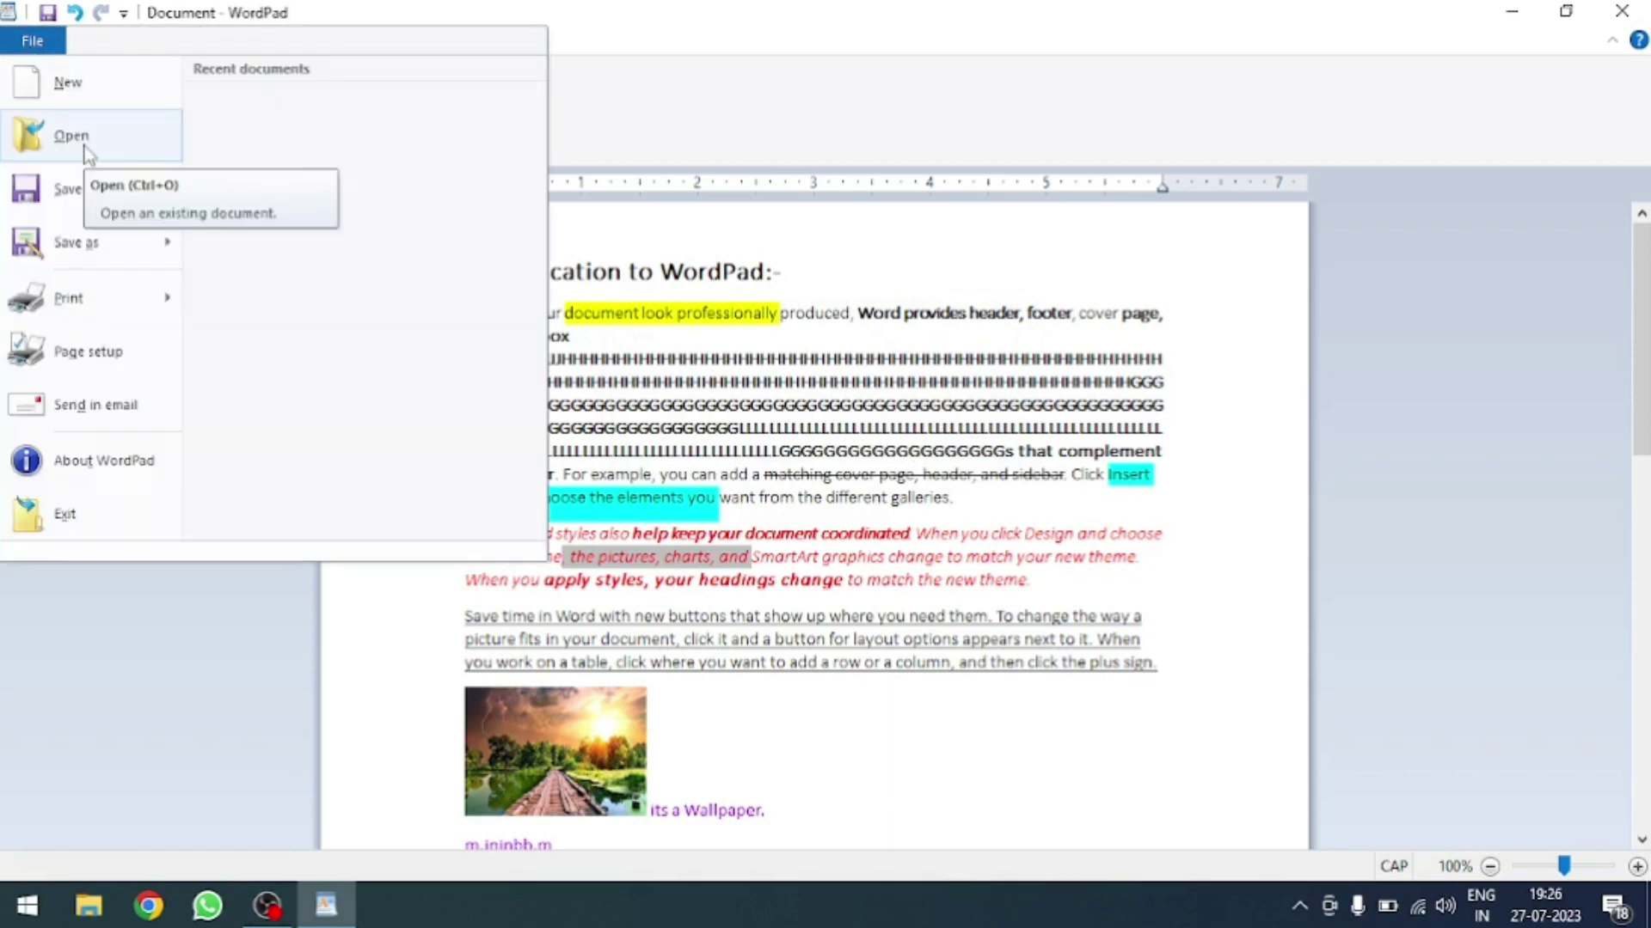
{"action": "left_click", "coordinate": [69, 189]}
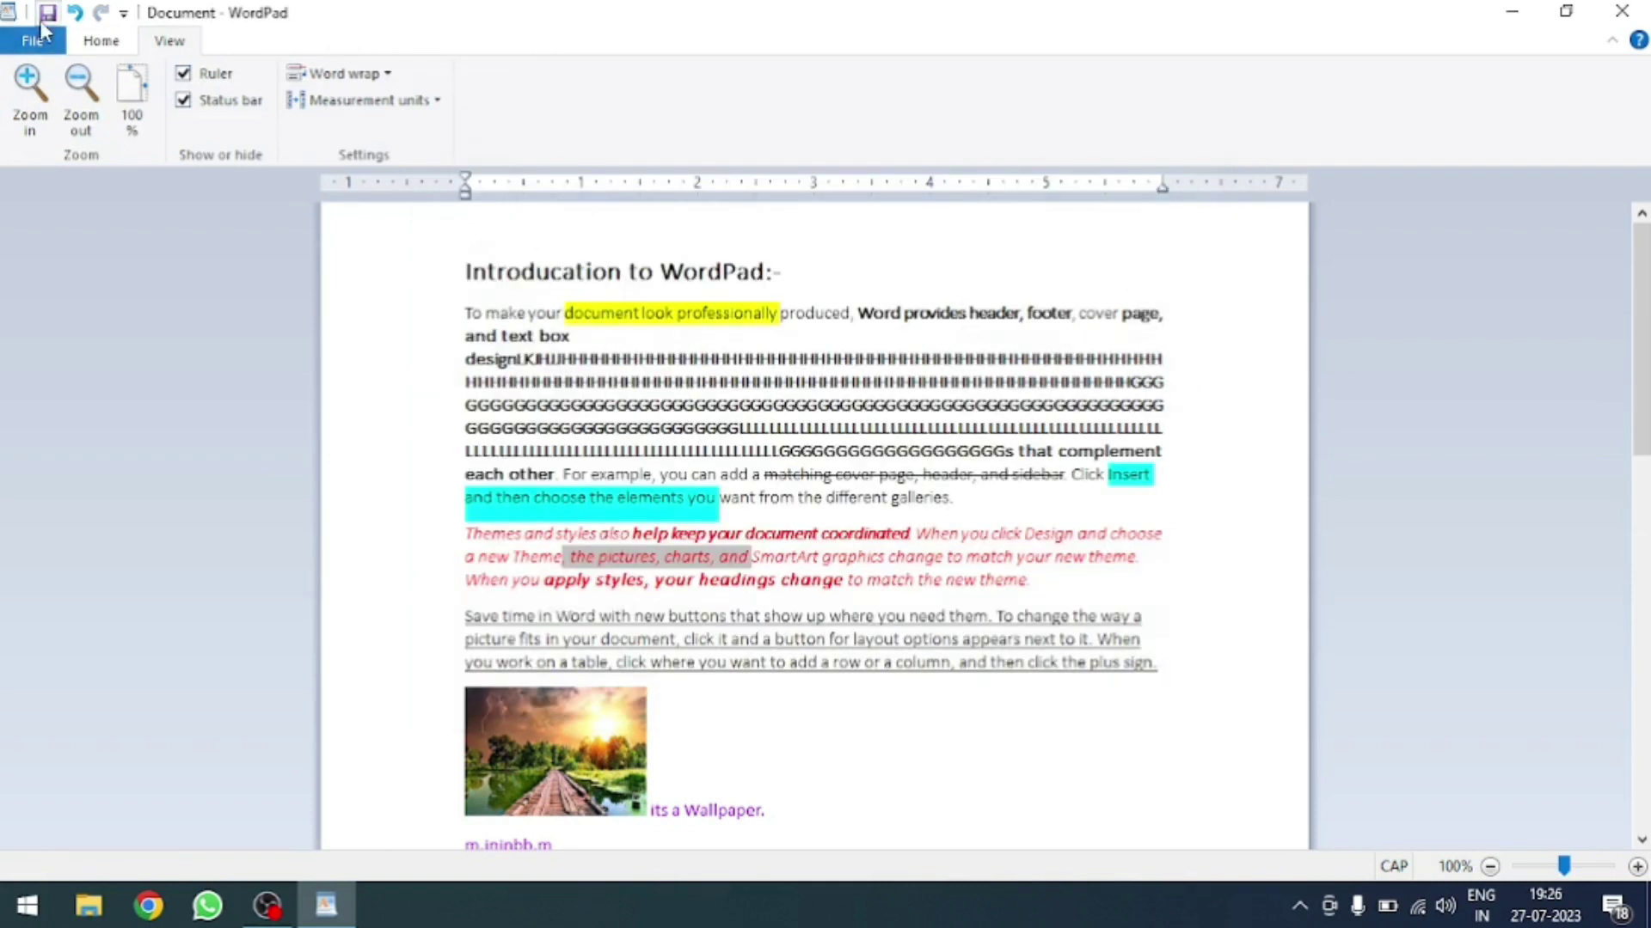
{"action": "left_click", "coordinate": [32, 40]}
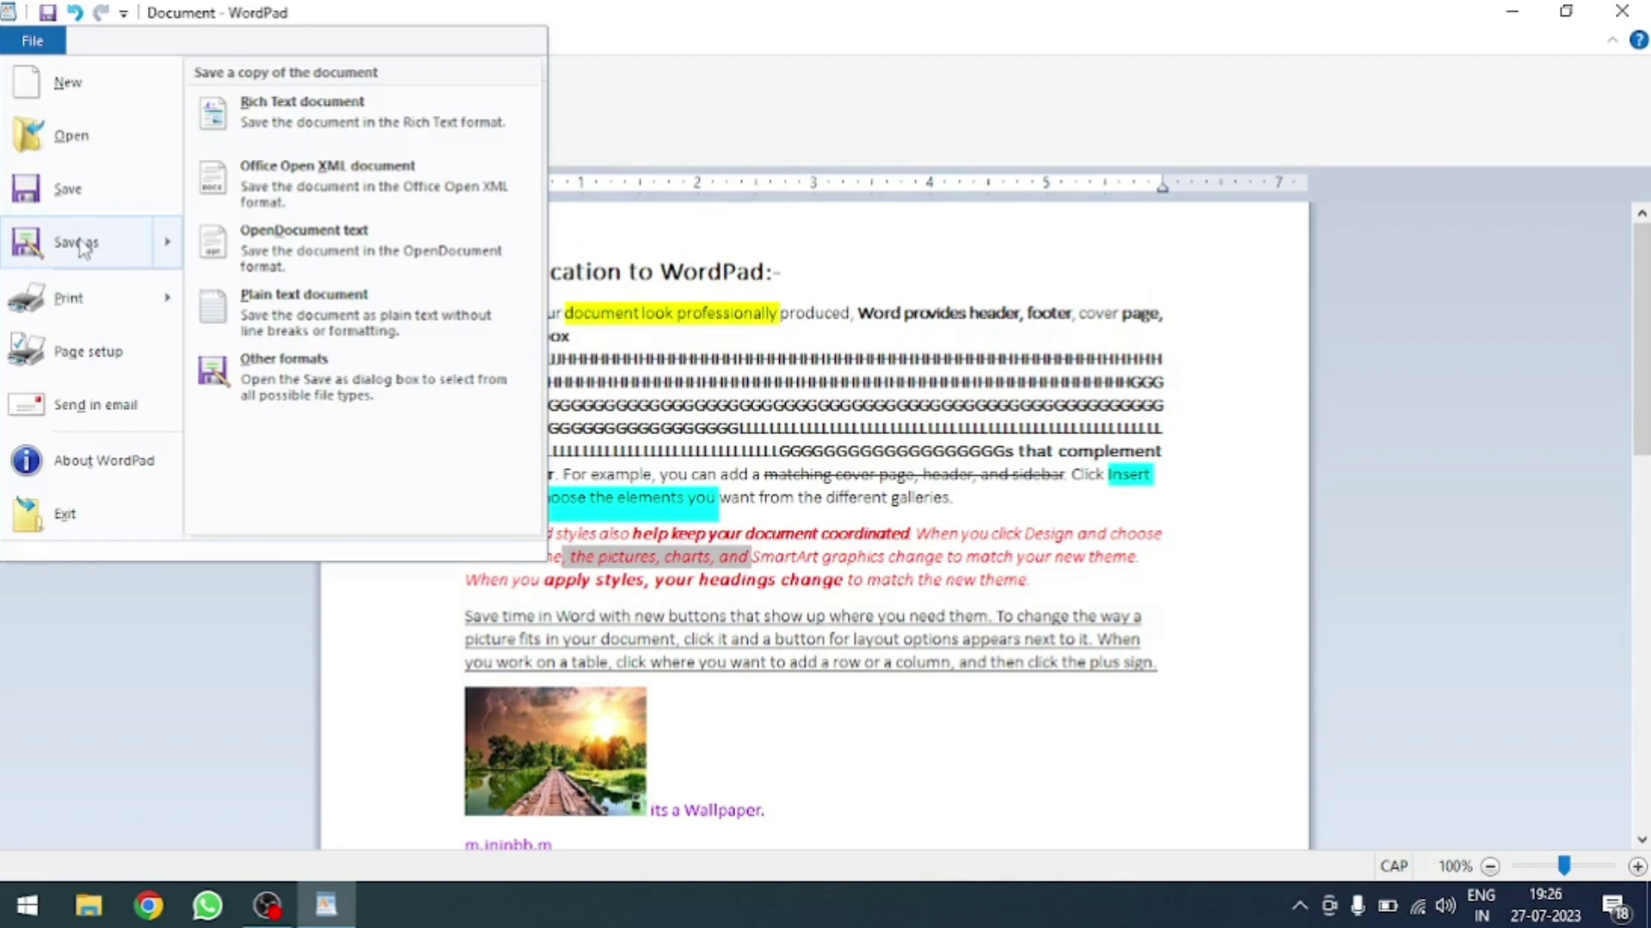
{"action": "mouse_move", "coordinate": [70, 297]}
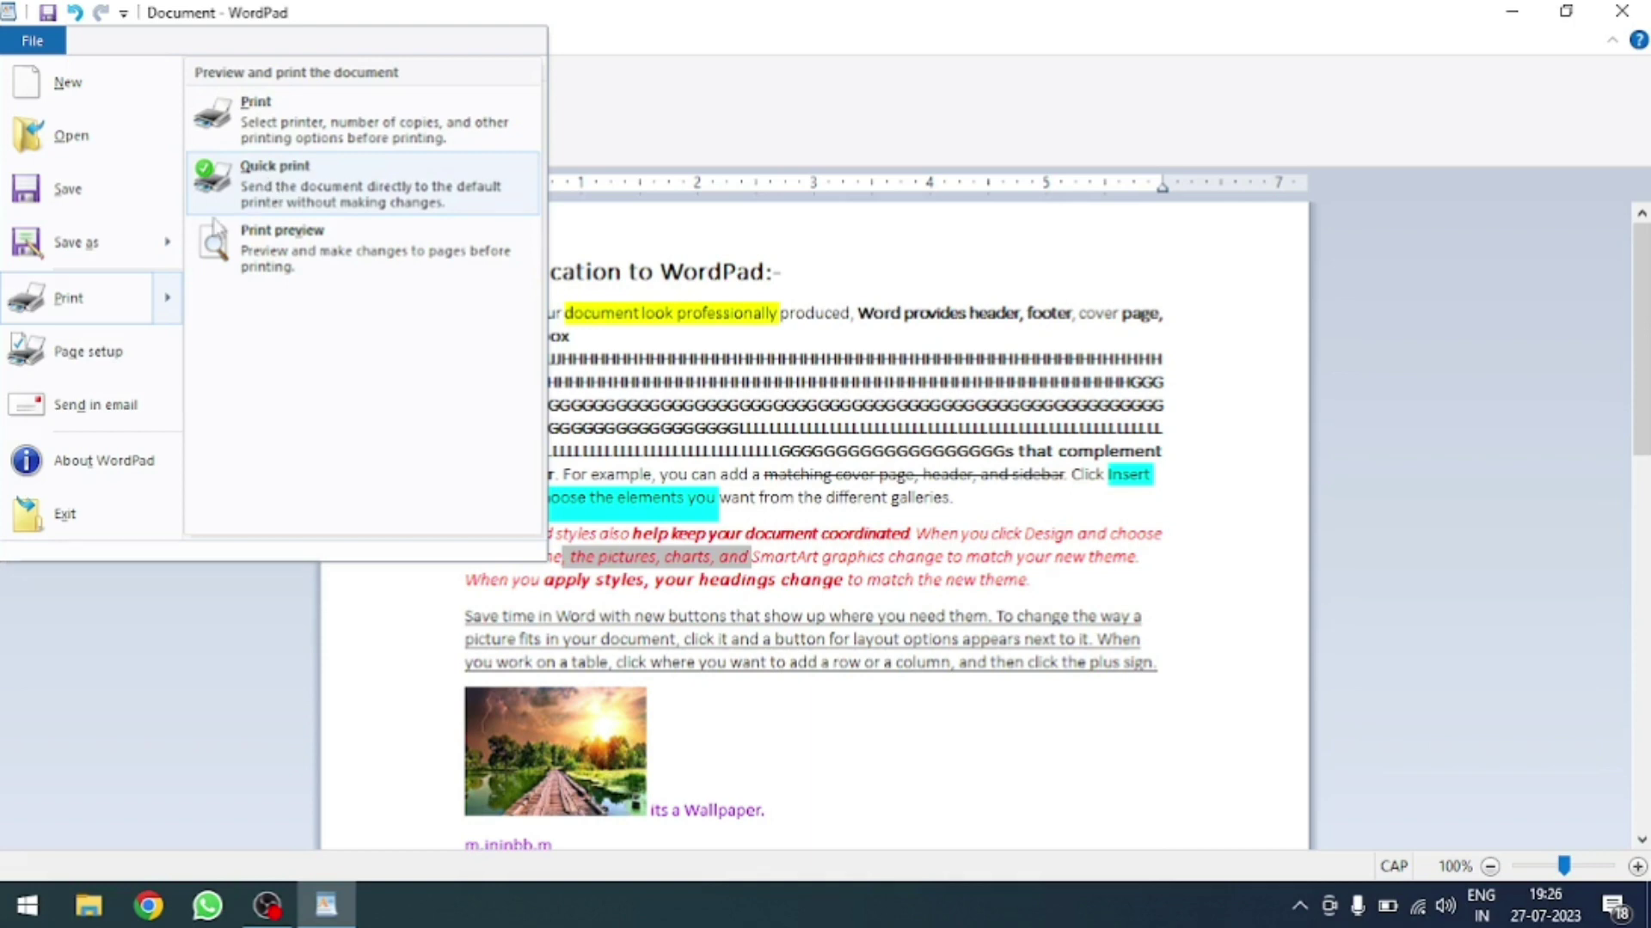
{"action": "left_click", "coordinate": [96, 363]}
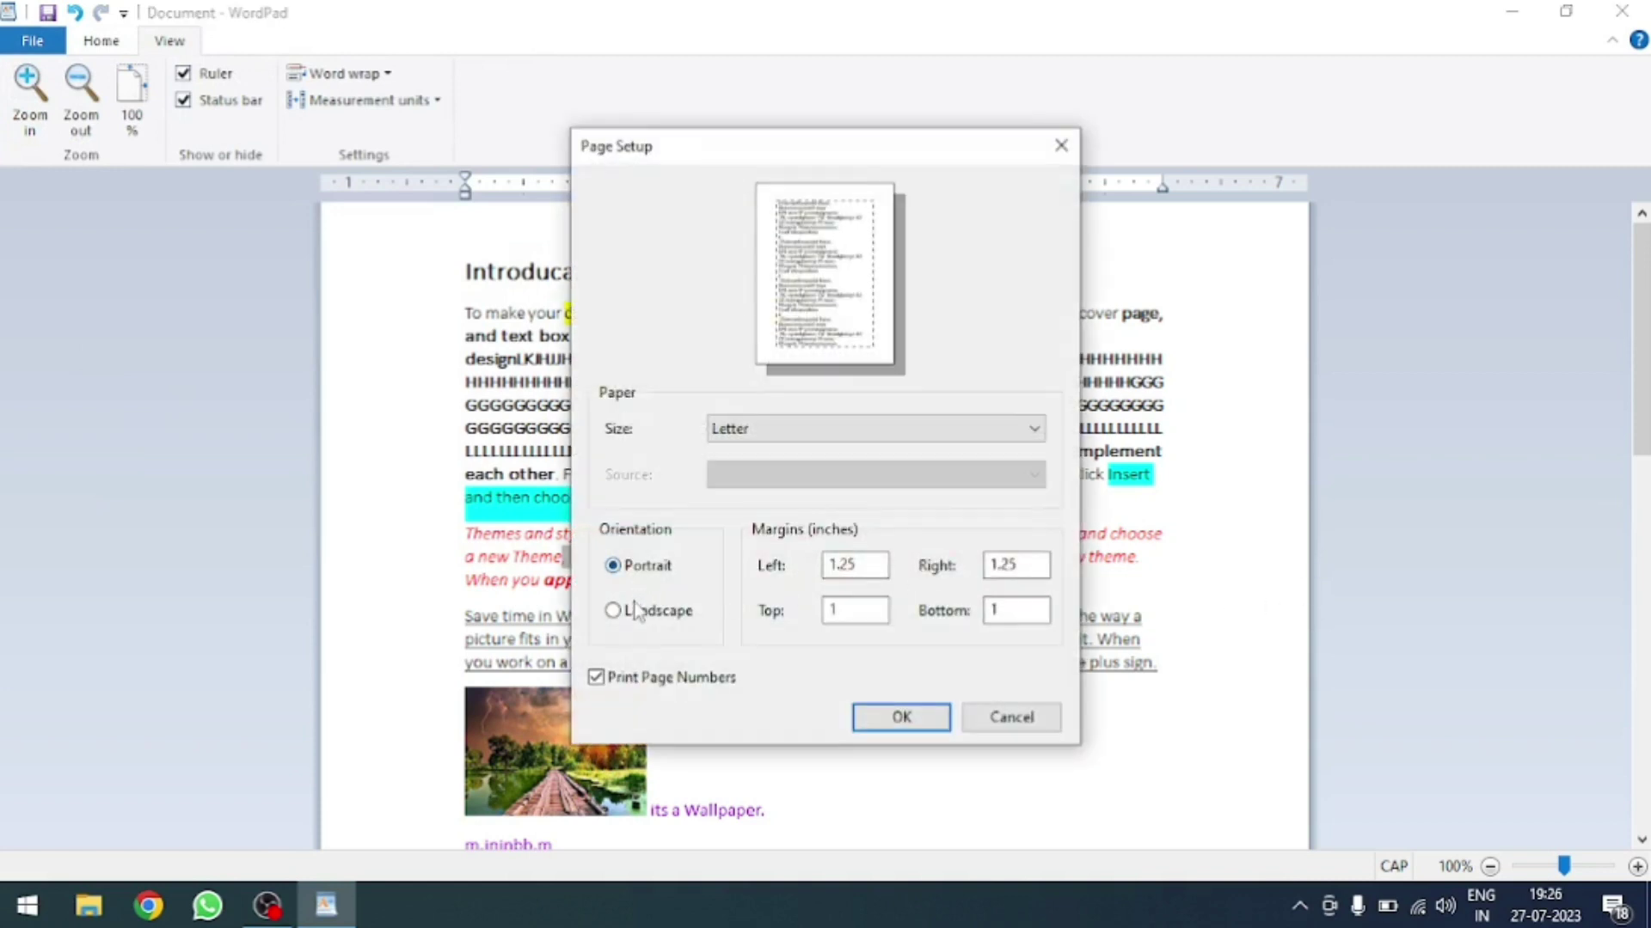
{"action": "left_click", "coordinate": [653, 609]}
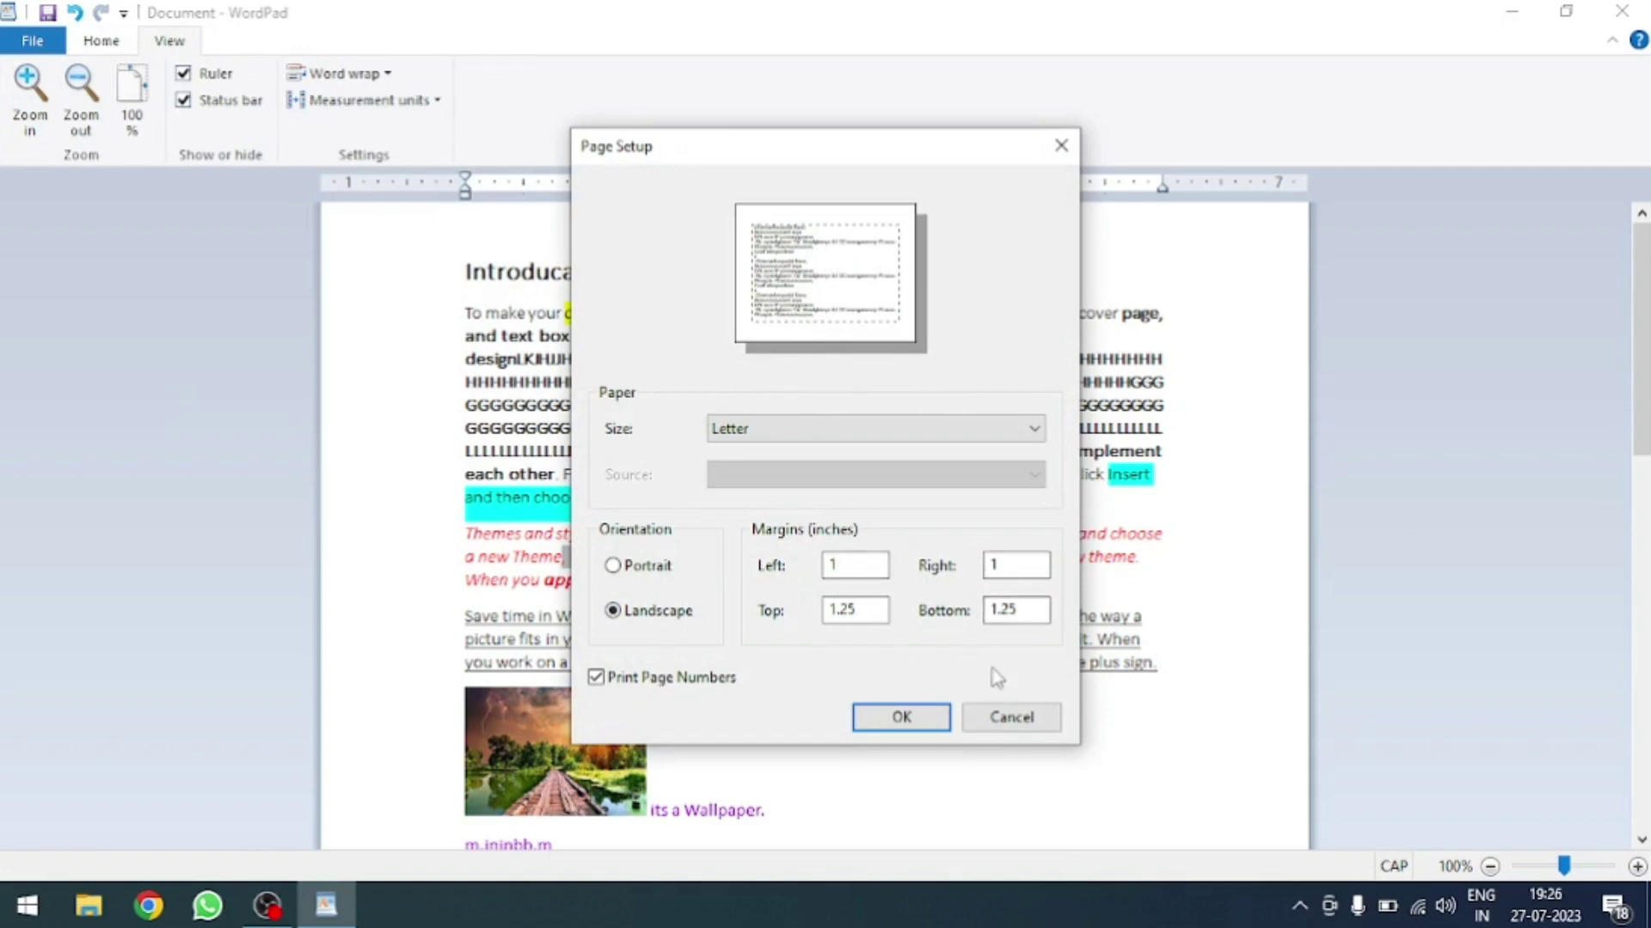
{"action": "left_click", "coordinate": [1002, 721]}
{"action": "left_click", "coordinate": [17, 44]}
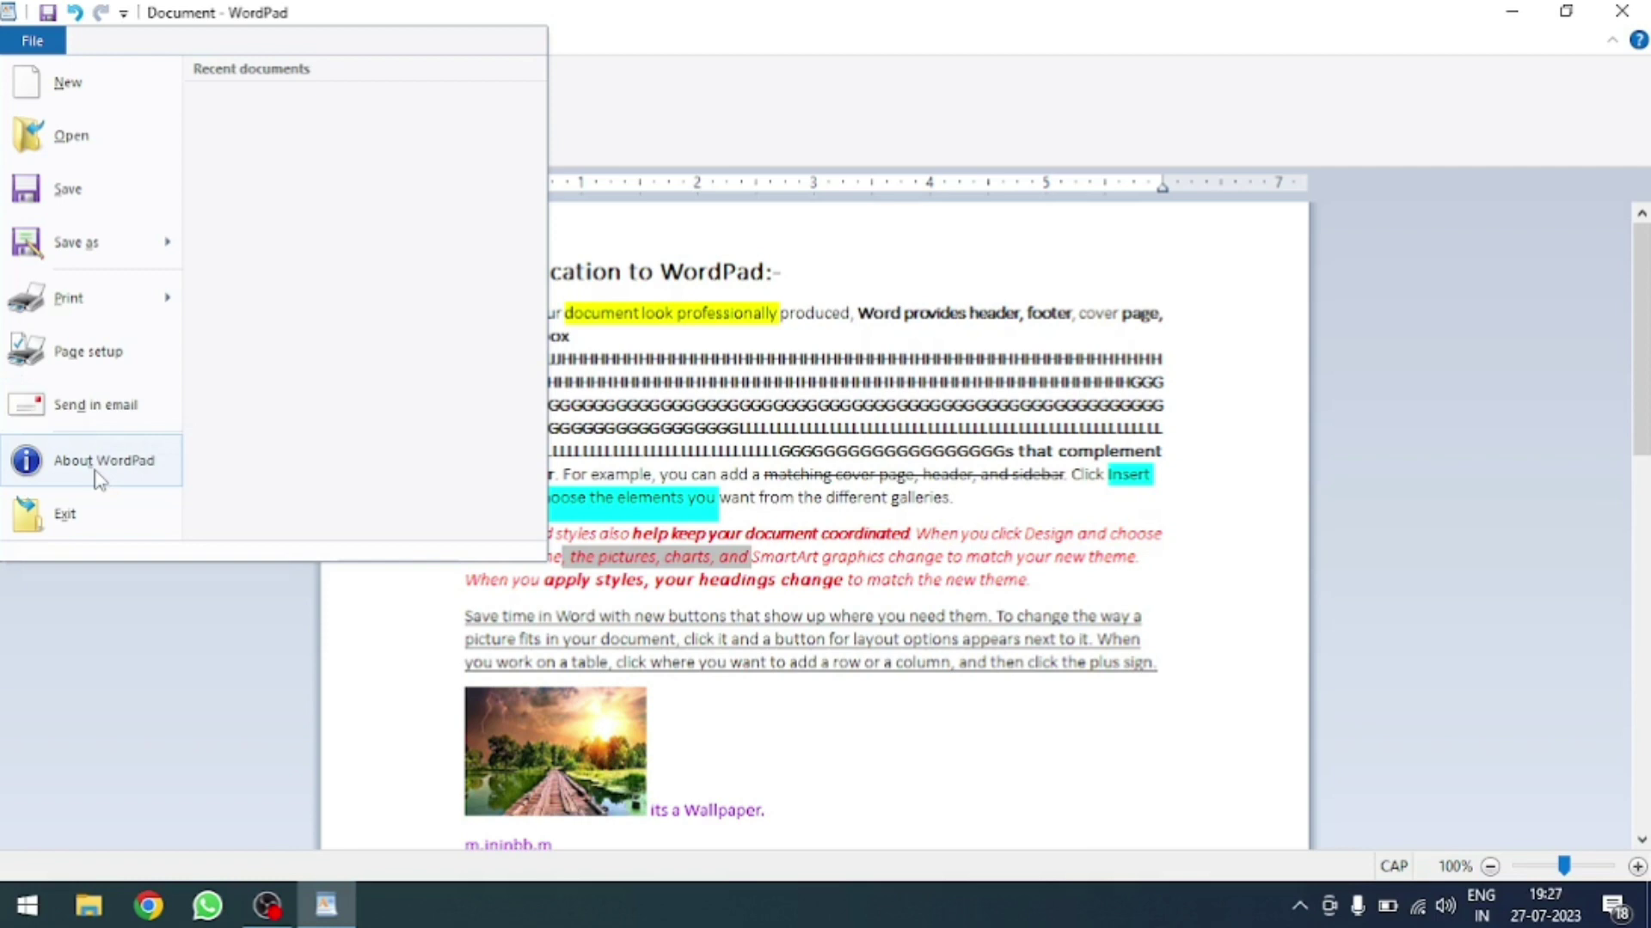
{"action": "left_click", "coordinate": [86, 514]}
{"action": "left_click", "coordinate": [928, 464]}
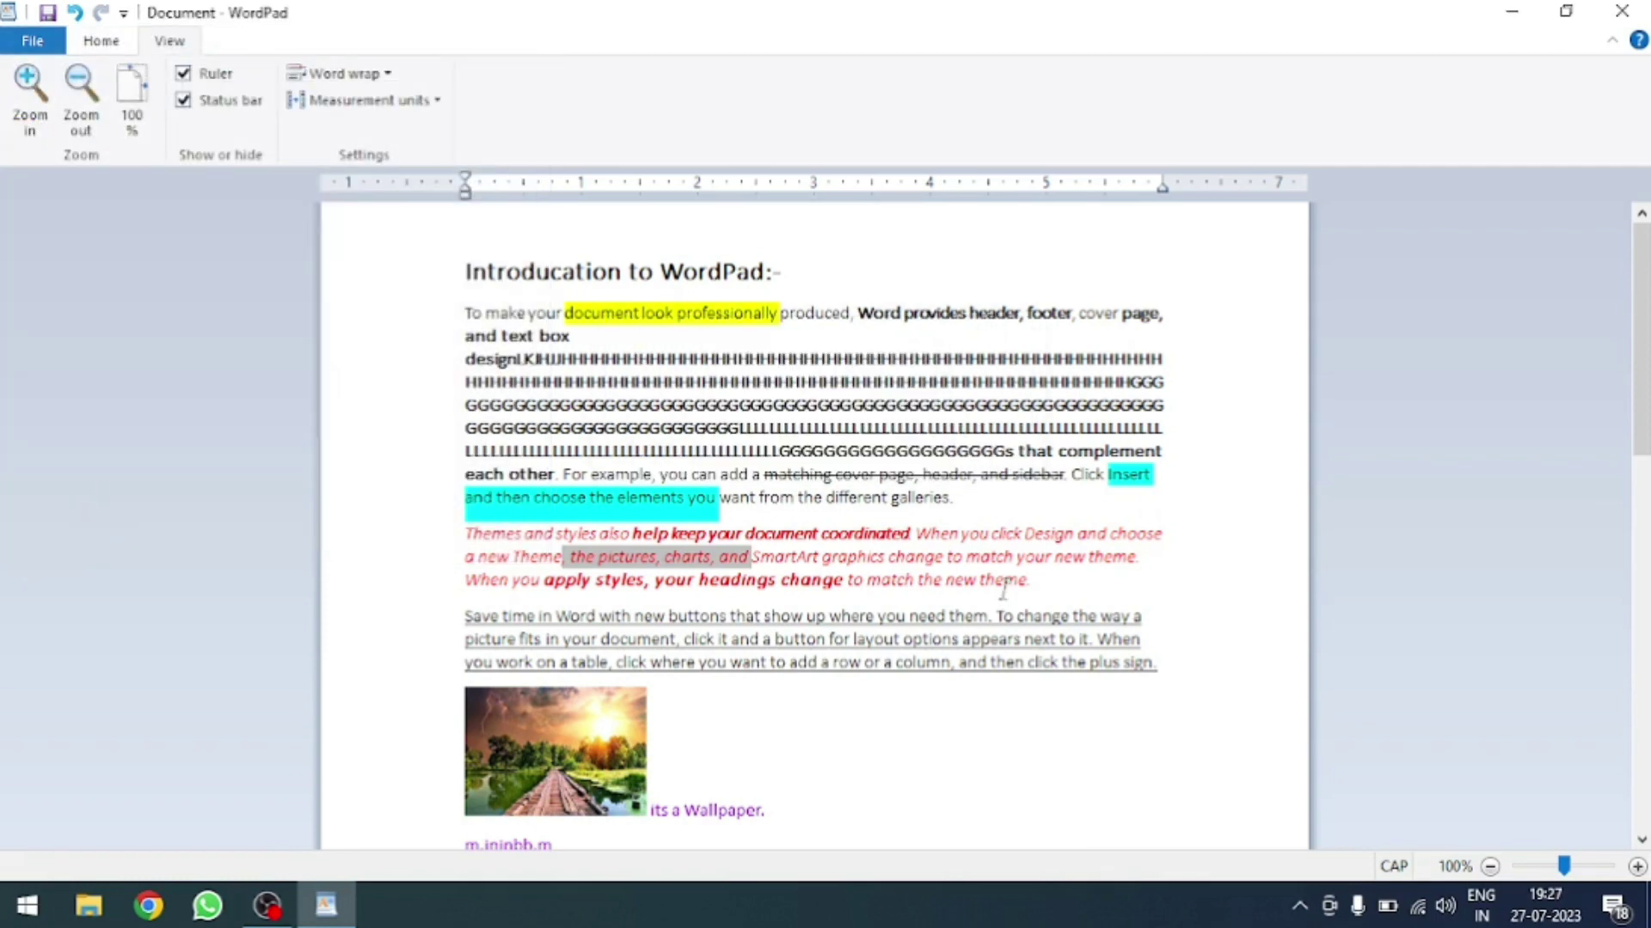